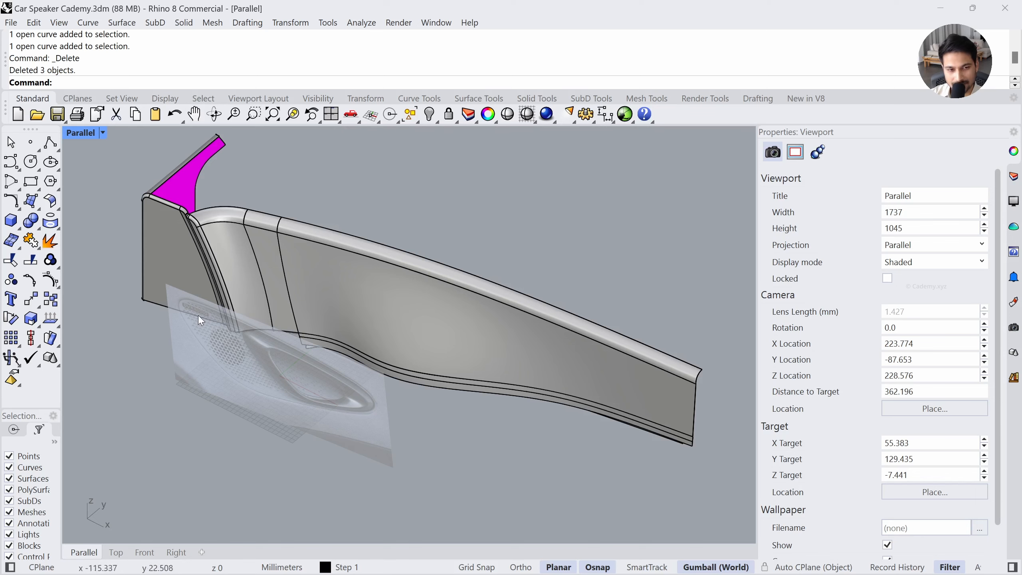
scroll(347, 290, "up", 5)
right_click_drag(381, 337, 397, 322)
left_click(483, 292)
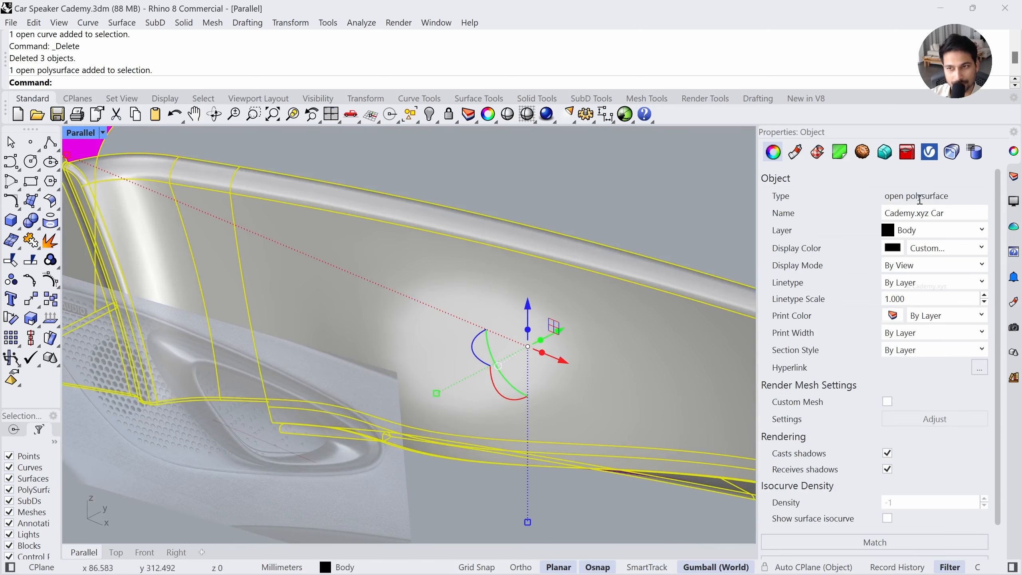
scroll(340, 445, "down", 5)
left_click(334, 443)
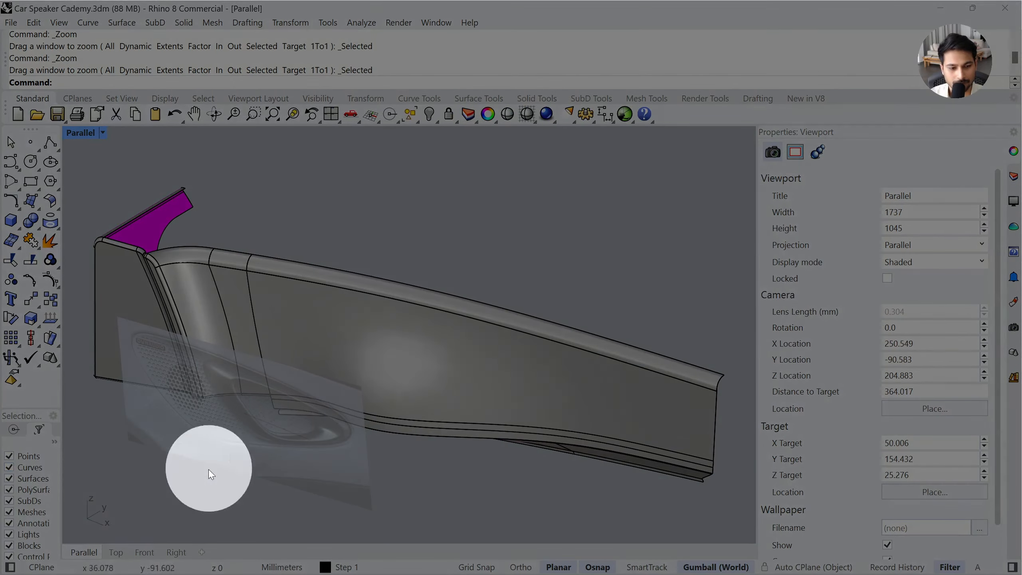
Switch to the Front view and hide the Body layer so only the speaker reference image is shown
left_click(146, 553)
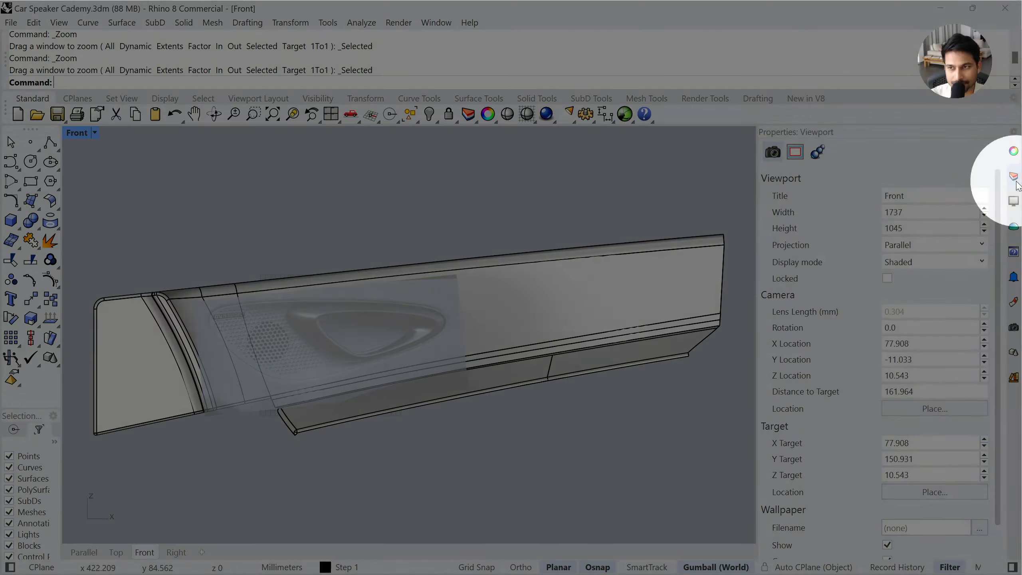
left_click(1014, 177)
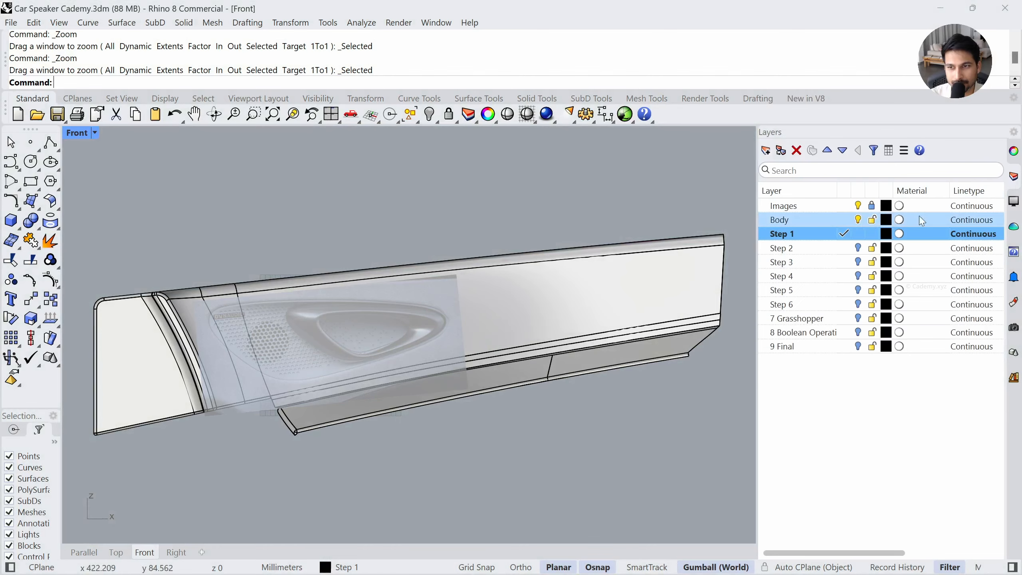
left_click(858, 220)
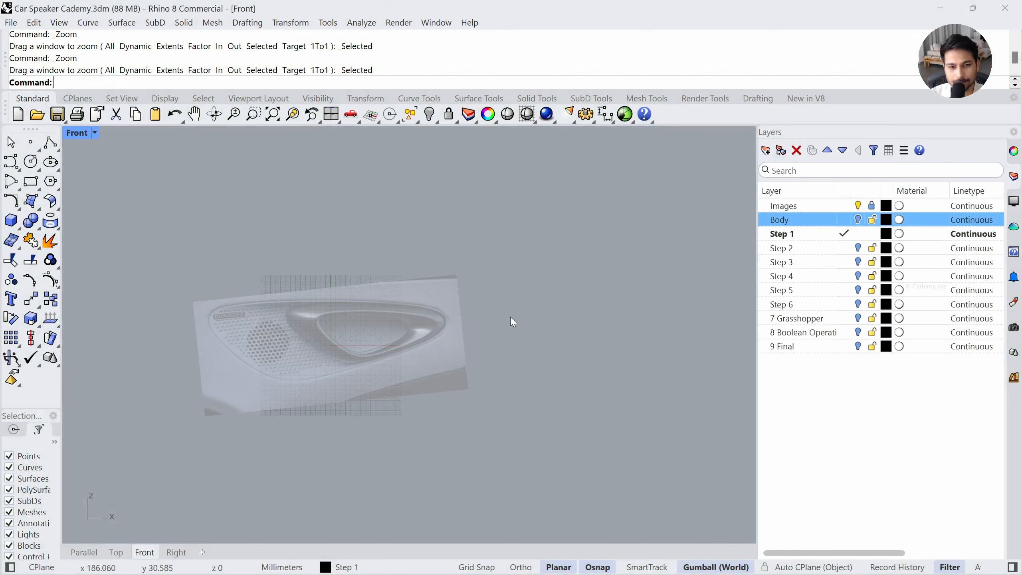
scroll(412, 345, "up", 5)
left_click(835, 236)
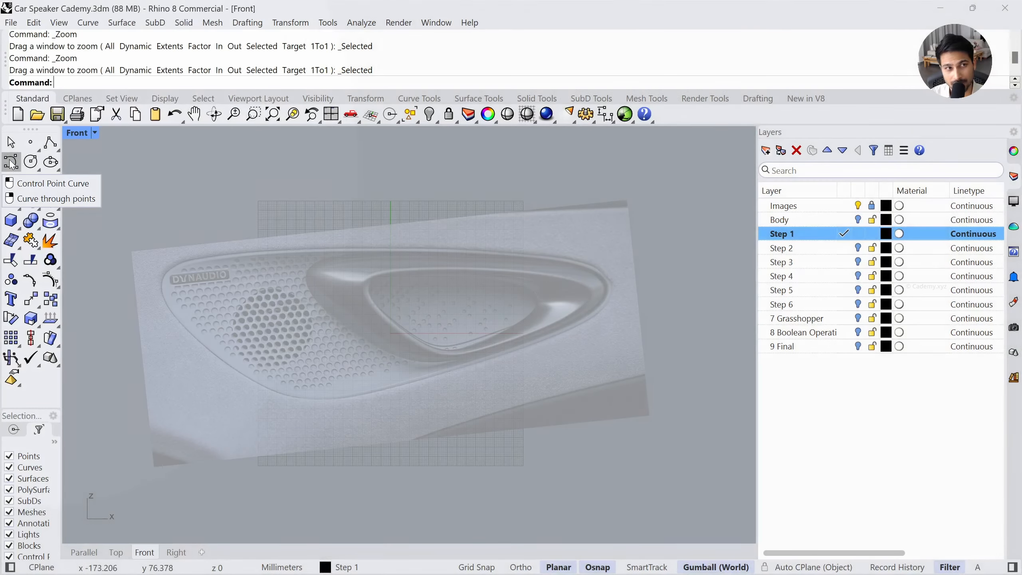
Draw a degree 3 control point curve with four points along the speaker panel's upper edge, running past both ends
left_click(11, 162)
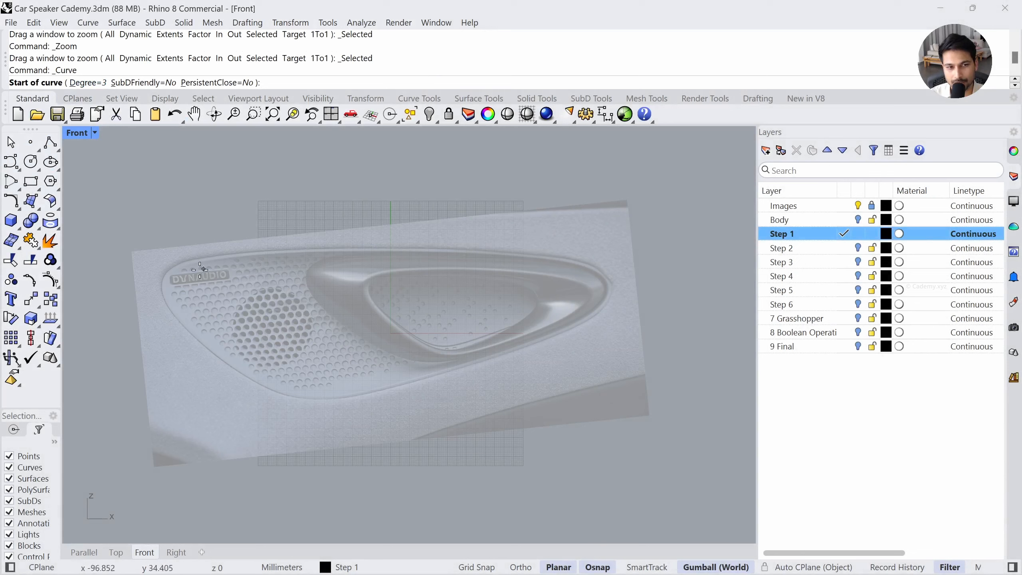
left_click(144, 265)
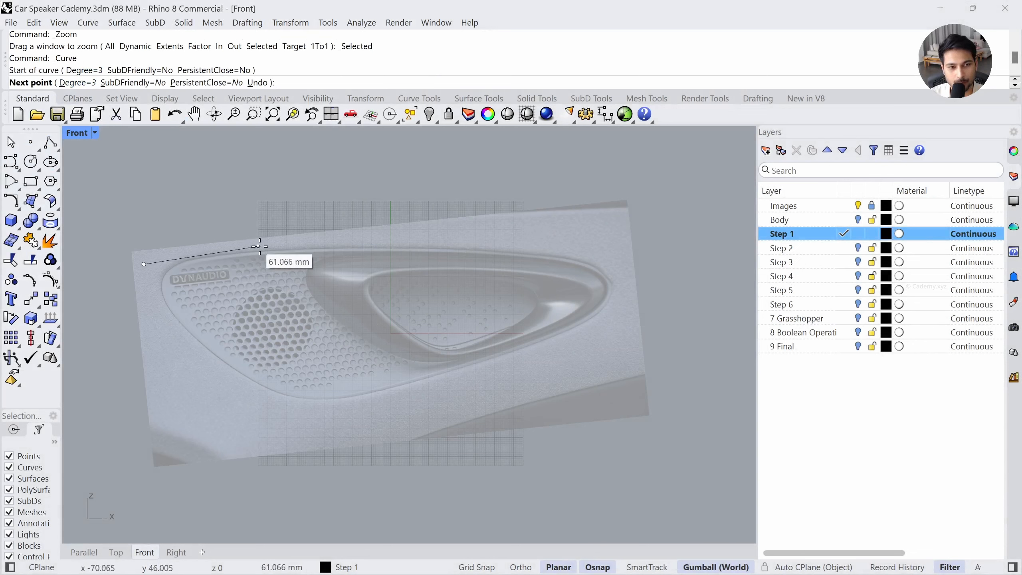
left_click(304, 244)
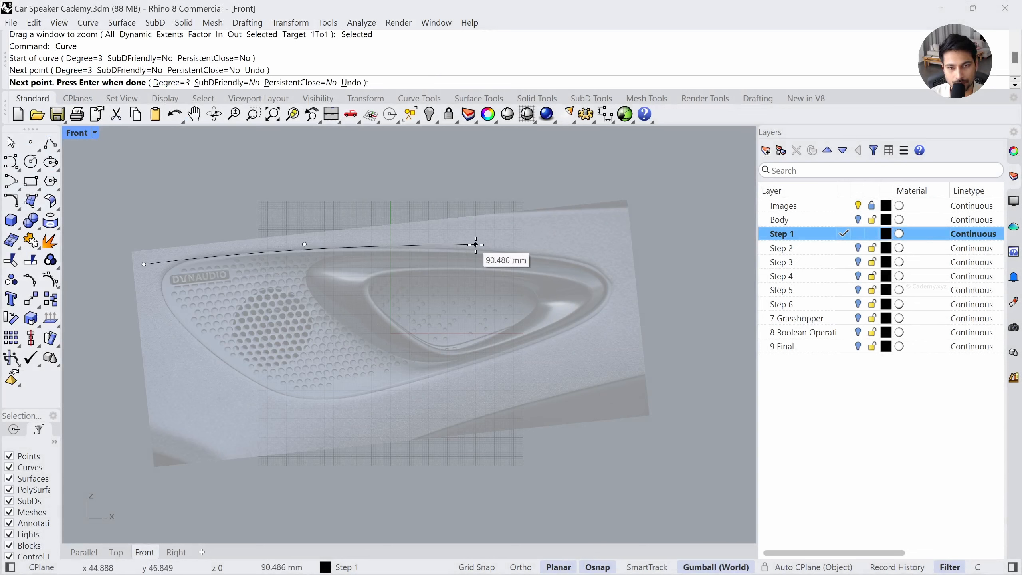
left_click(476, 244)
key("Return")
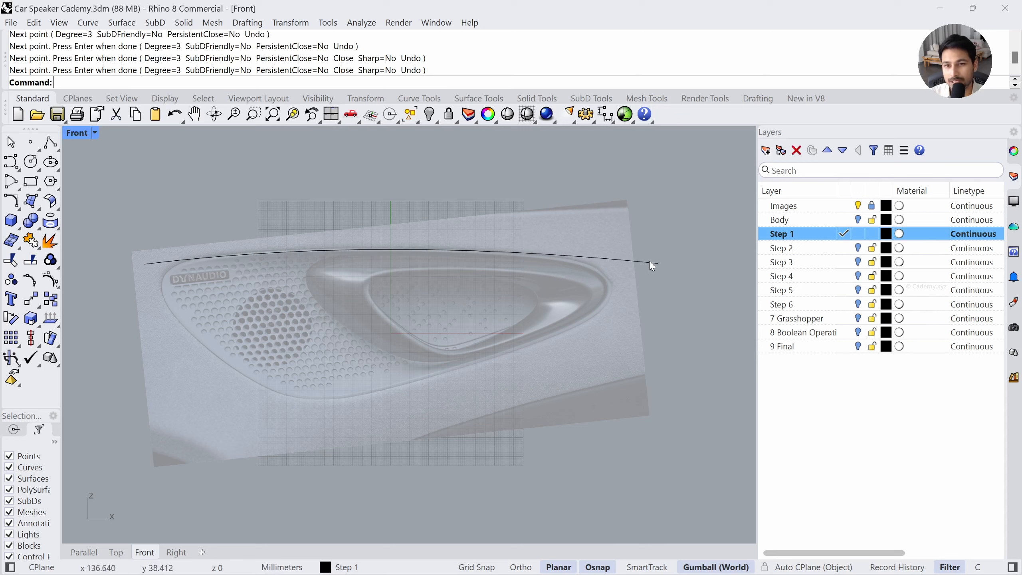
Move the upper curve's two inner control points slightly up and left to follow the panel edge
left_click(650, 262)
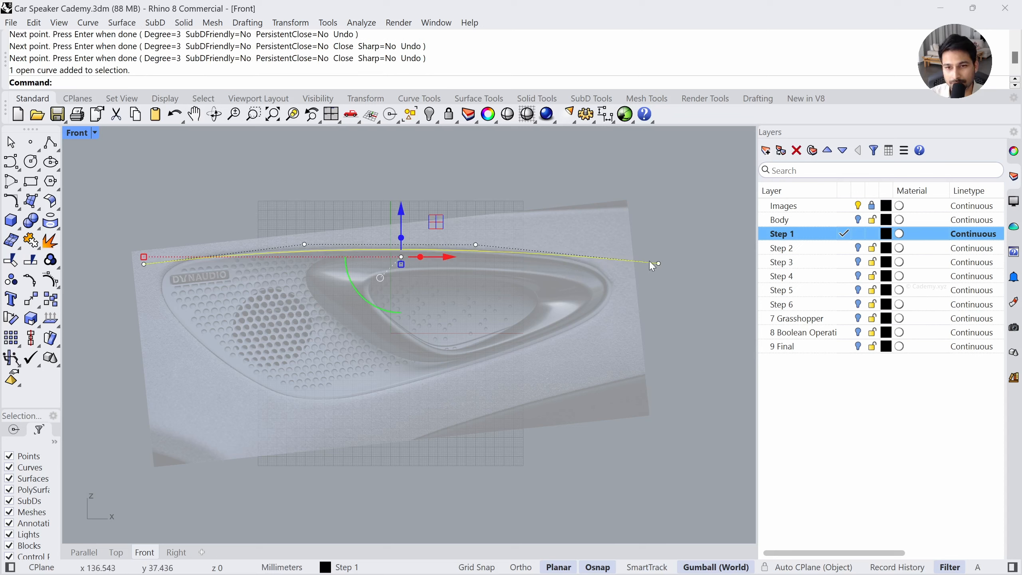
left_click(476, 245)
left_click_drag(516, 215, 503, 211)
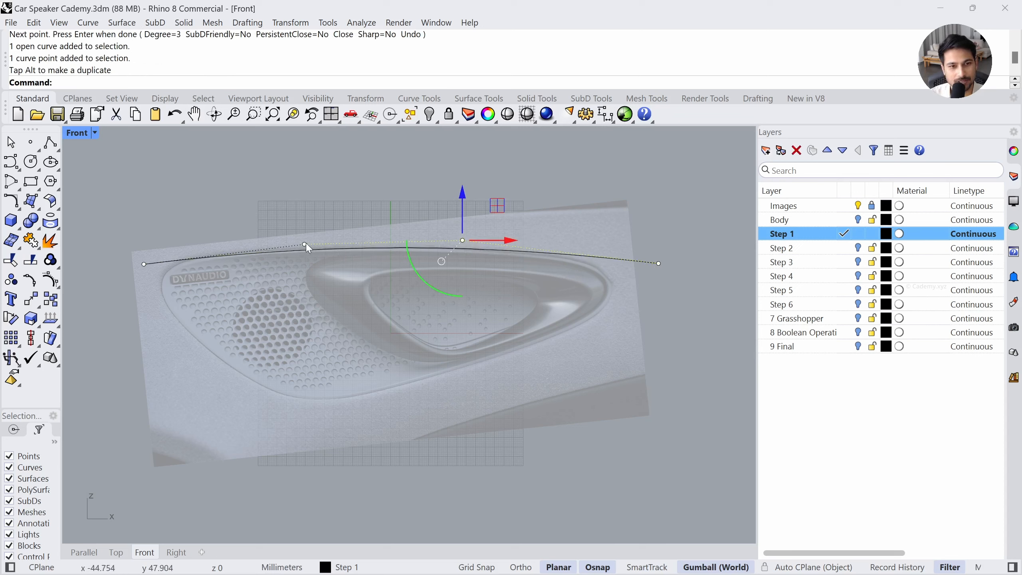
left_click(304, 245)
left_click_drag(339, 209, 318, 206)
key("Escape")
key("Escape")
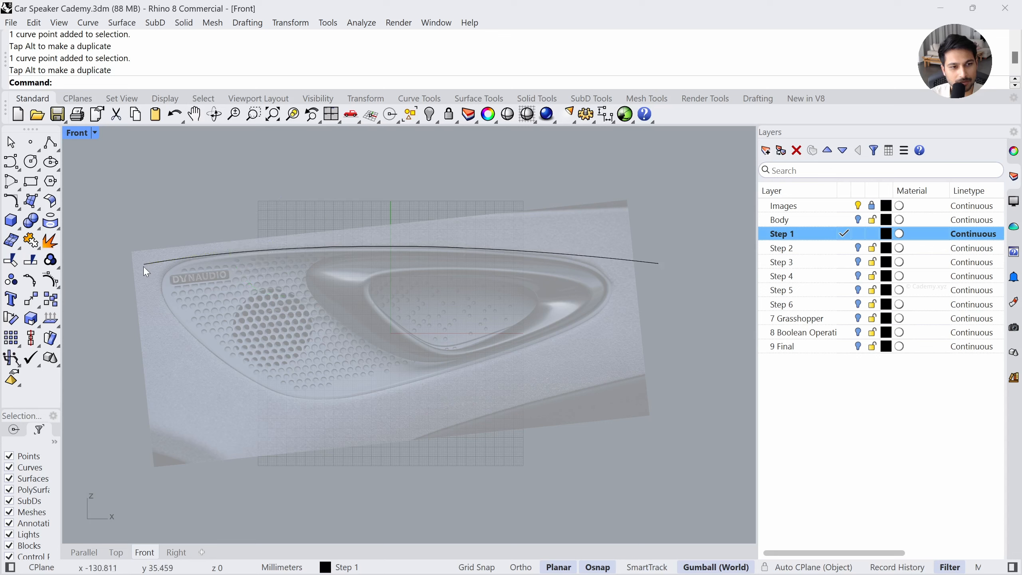
Extend the upper curve's left end point further left beyond the speaker panel
left_click(144, 265)
left_click(144, 264)
left_click_drag(182, 231, 165, 233)
key("Escape")
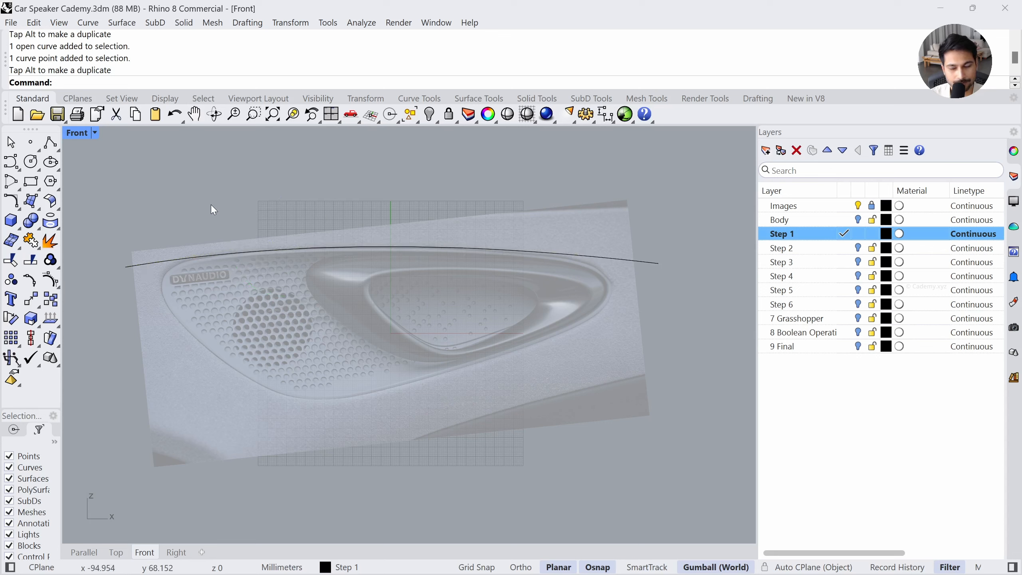
Draw a four-point control point curve along the panel's lower-left edge, from above the upper curve to below the panel
left_click(10, 161)
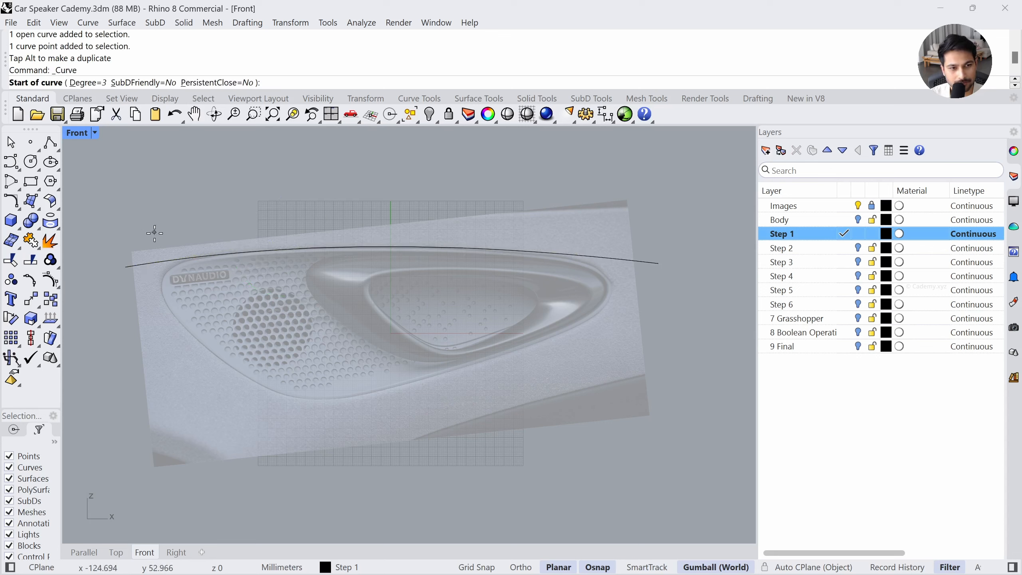
left_click(138, 234)
left_click(166, 324)
left_click(232, 372)
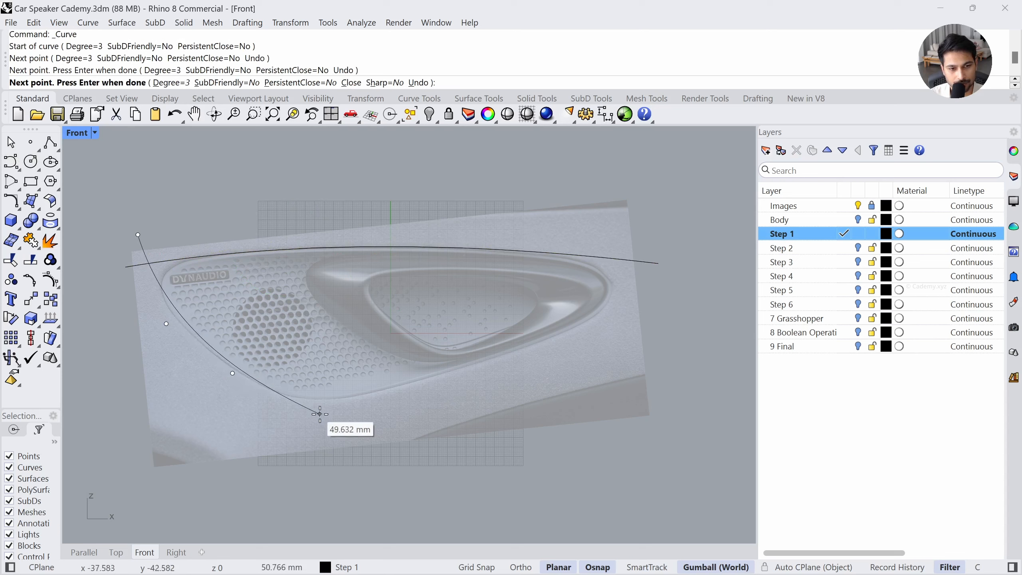
left_click(328, 419)
key("Return")
Delete the left curve's upper inner control point and pull the remaining inner point outward, down and left
left_click(260, 388)
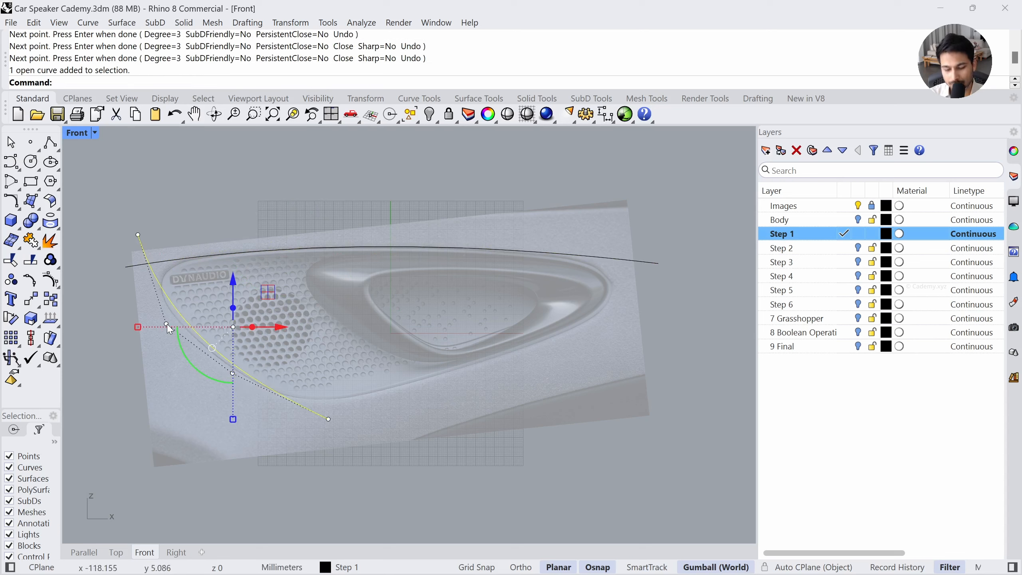
left_click(166, 324)
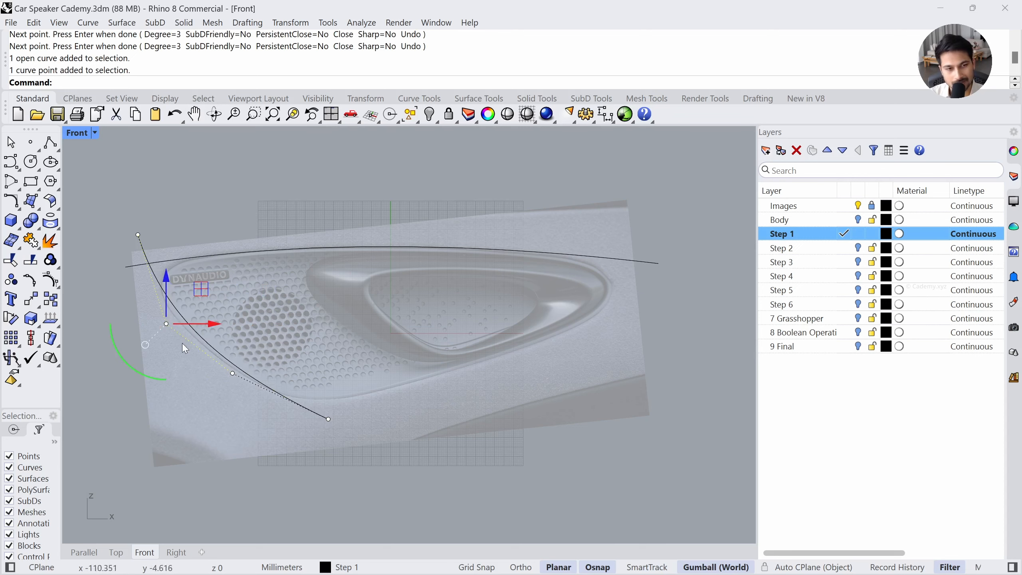
key("Delete")
left_click(233, 375)
left_click_drag(232, 374, 205, 399)
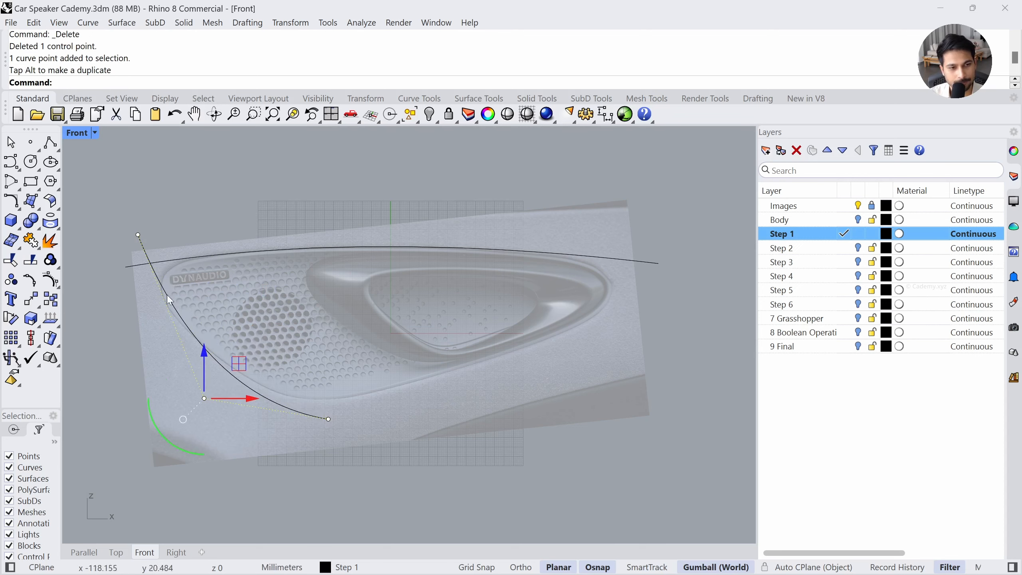
Lower the left curve's top end point and extend its bottom end point to the right
left_click(139, 235)
left_click_drag(168, 207, 168, 230)
left_click(329, 420)
left_click_drag(363, 384, 410, 381)
key("Escape")
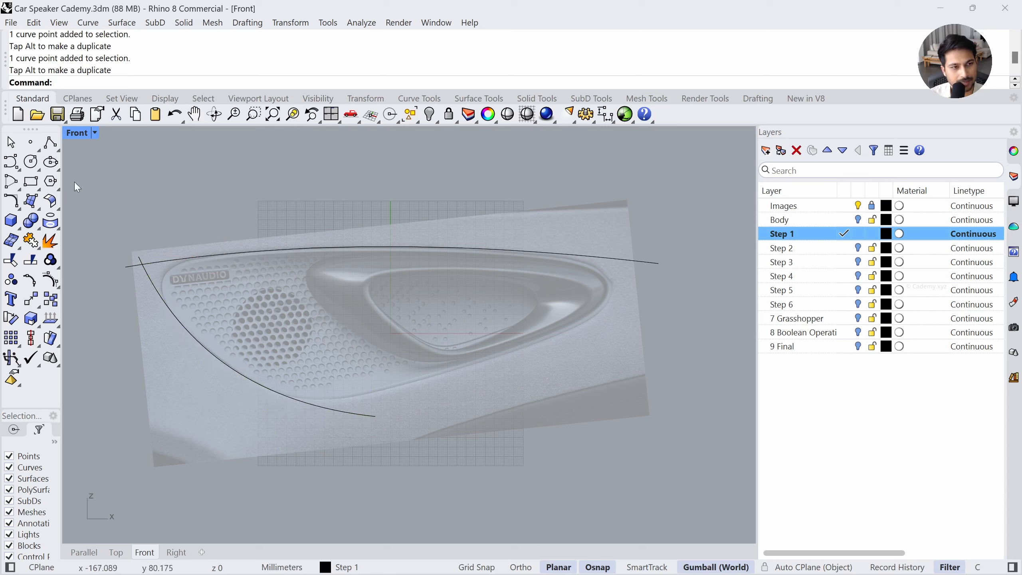
Draw a four-point control point curve along the panel's lower-right edge, crossing both the left and upper curves
left_click(11, 161)
left_click(254, 412)
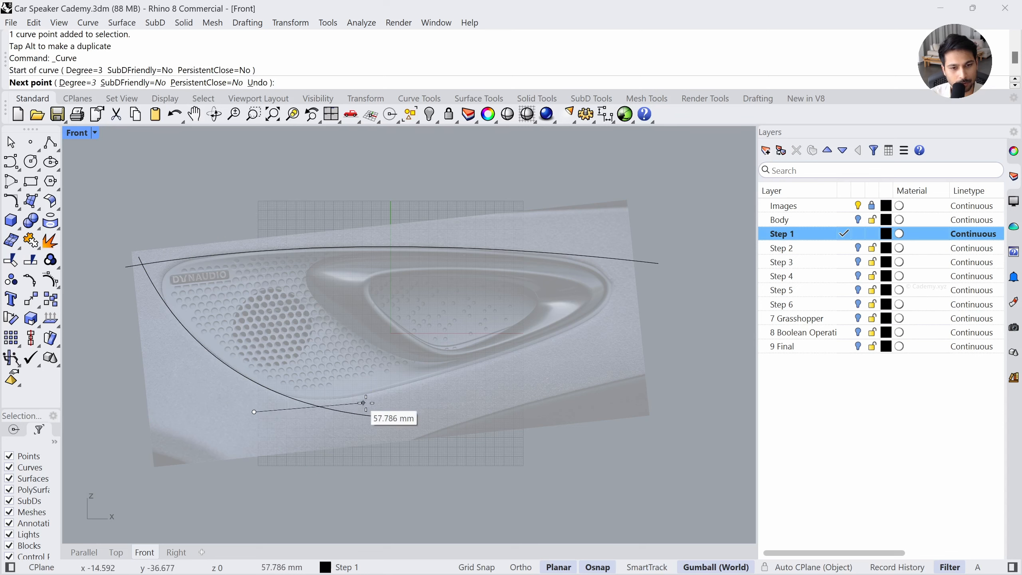
left_click(404, 391)
left_click(550, 341)
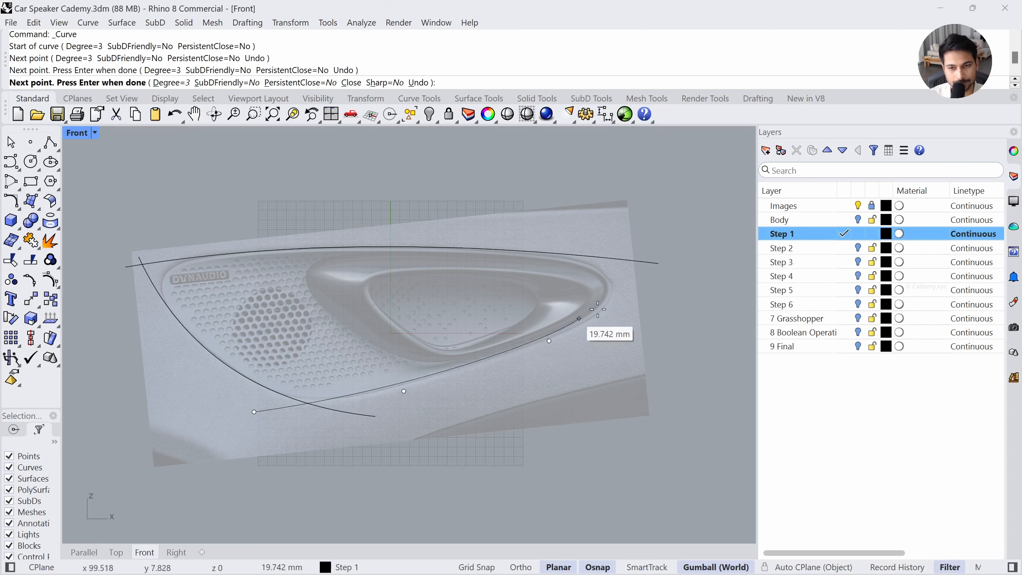
left_click(687, 252)
key("Return")
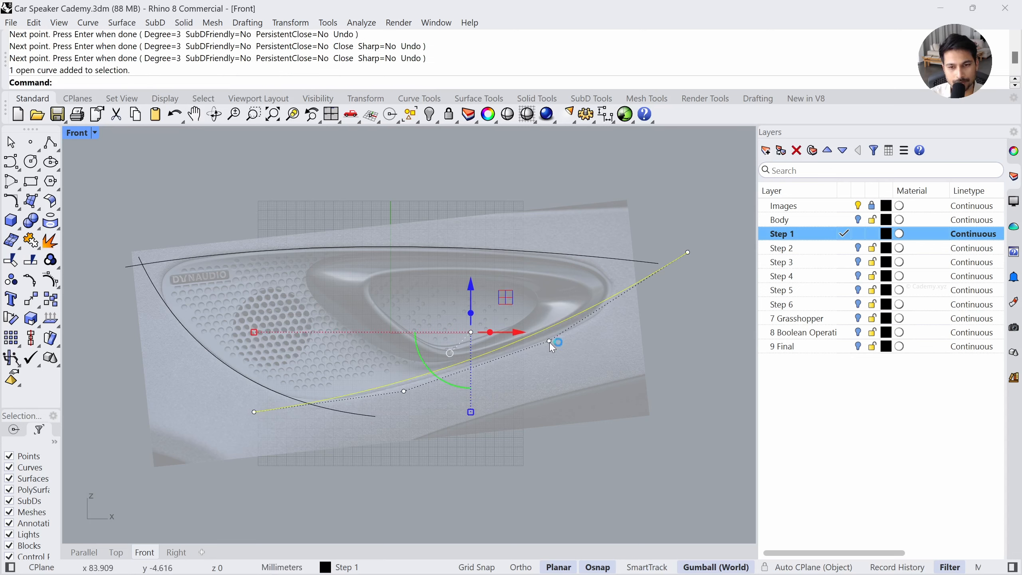
Lower the bottom curve's right inner control point and extend the upper curve's right end past their crossing
left_click(549, 342)
left_click_drag(584, 306, 582, 321)
left_click(656, 264)
left_click(658, 264)
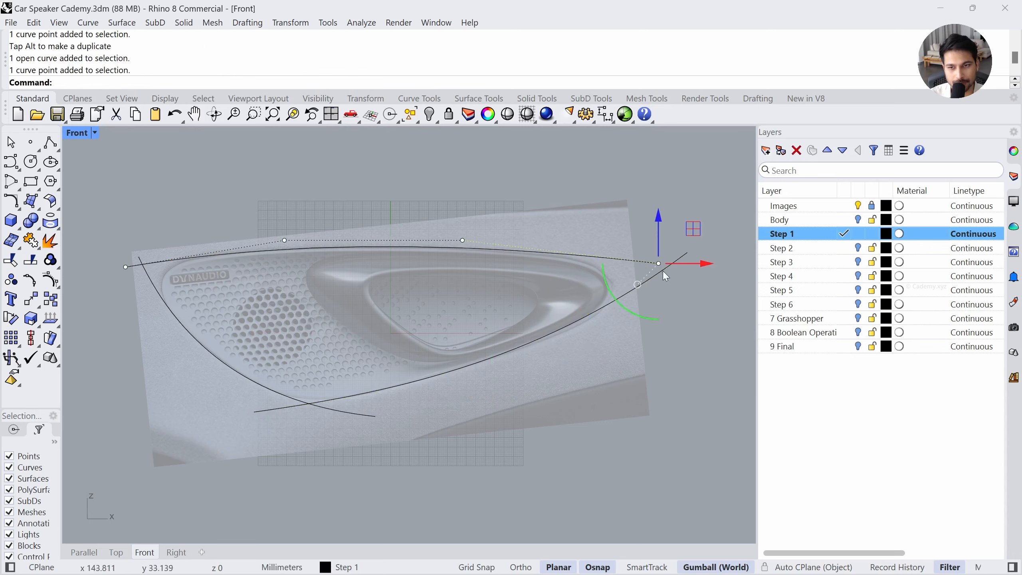
left_click_drag(664, 272, 697, 280)
key("Escape")
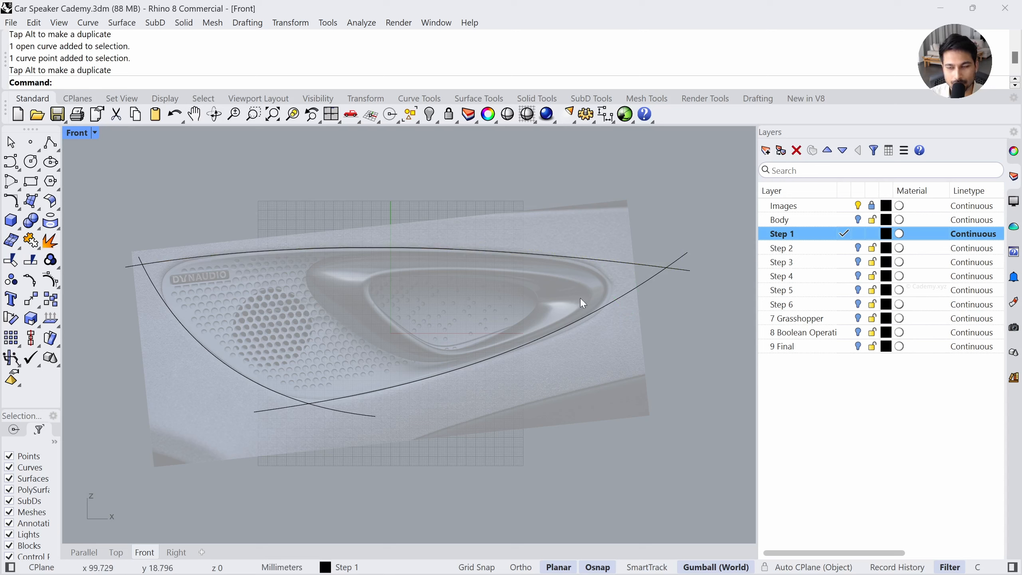
Show the Step 2 layer and bring both reference images with their outline curves into view
left_click(782, 253)
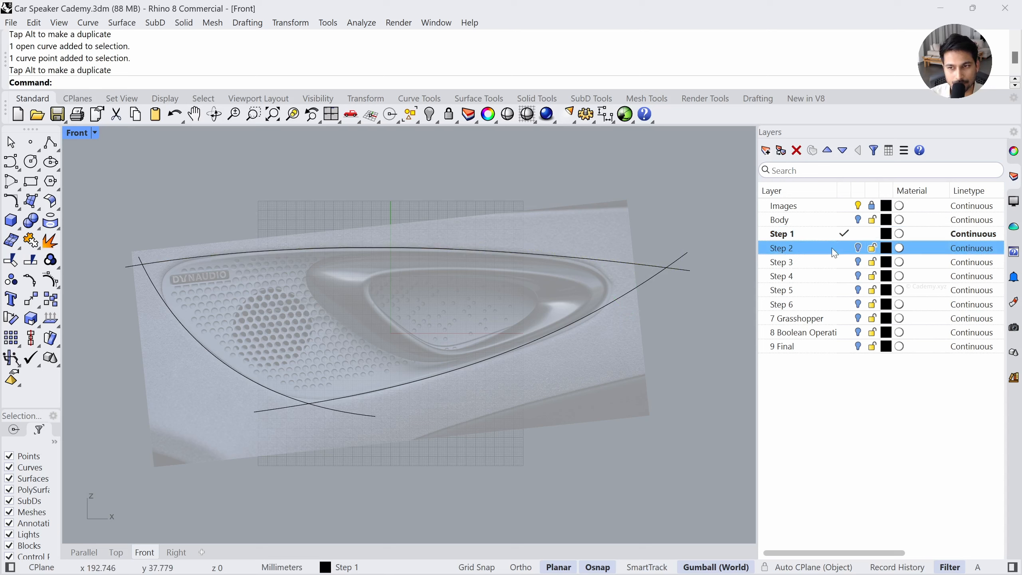
left_click(859, 248)
scroll(420, 264, "down", 5)
scroll(423, 410, "up", 3)
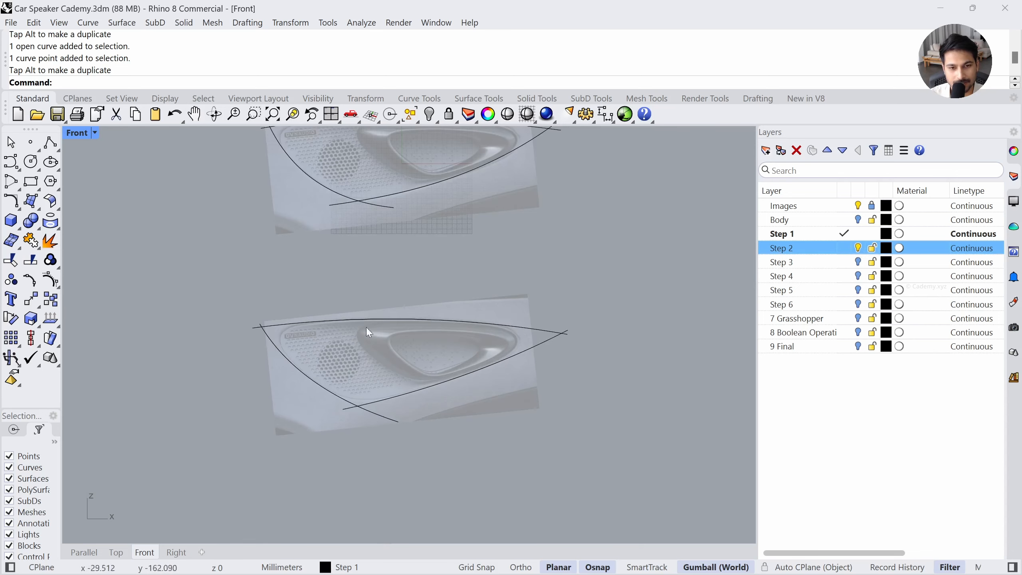
right_click_drag(362, 364, 299, 418)
right_click_drag(323, 363, 335, 379)
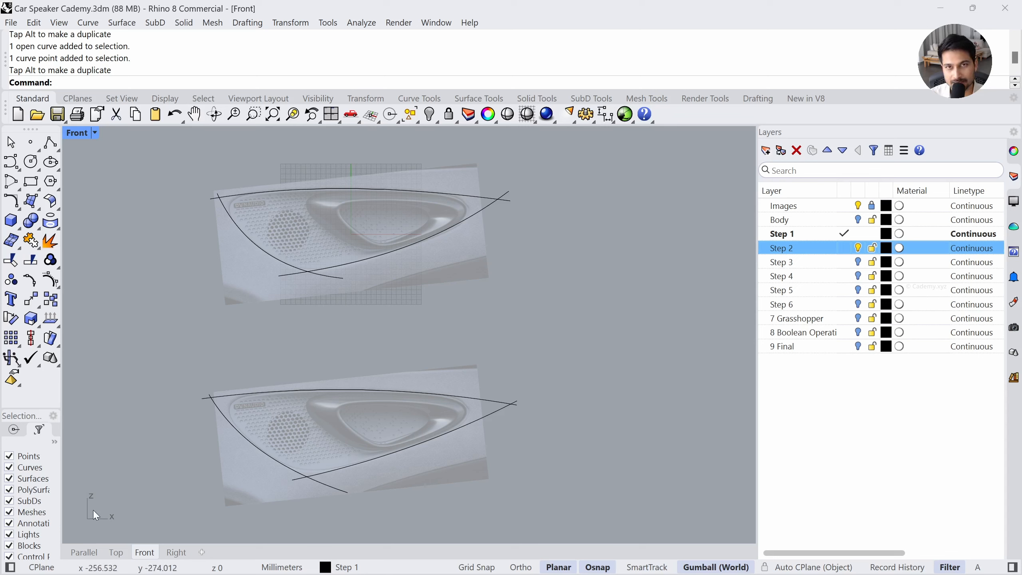
Draw a circle around the round speaker grille on the upper reference image
left_click(31, 161)
scroll(299, 223, "up", 2)
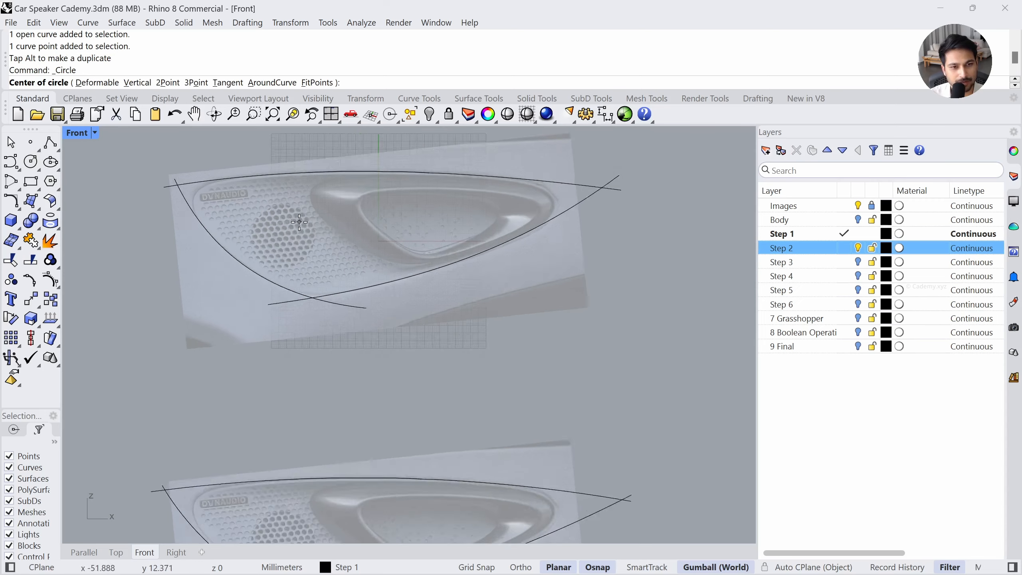
scroll(299, 222, "up", 2)
left_click(275, 239)
left_click(322, 246)
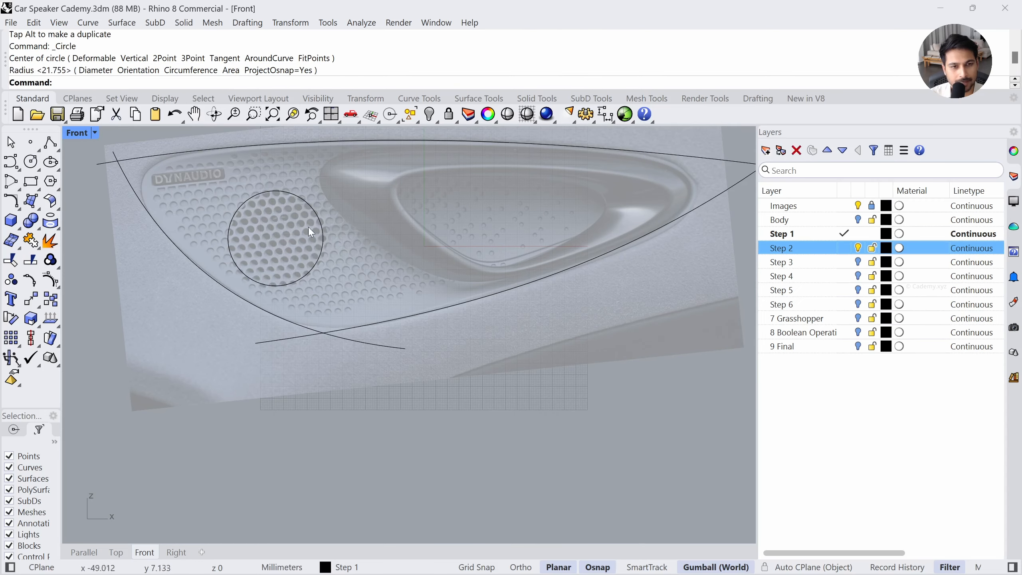
Move the speaker grille circle -200 mm along the vertical Z axis onto the lower reference image
scroll(305, 225, "down", 2)
scroll(284, 184, "down", 2)
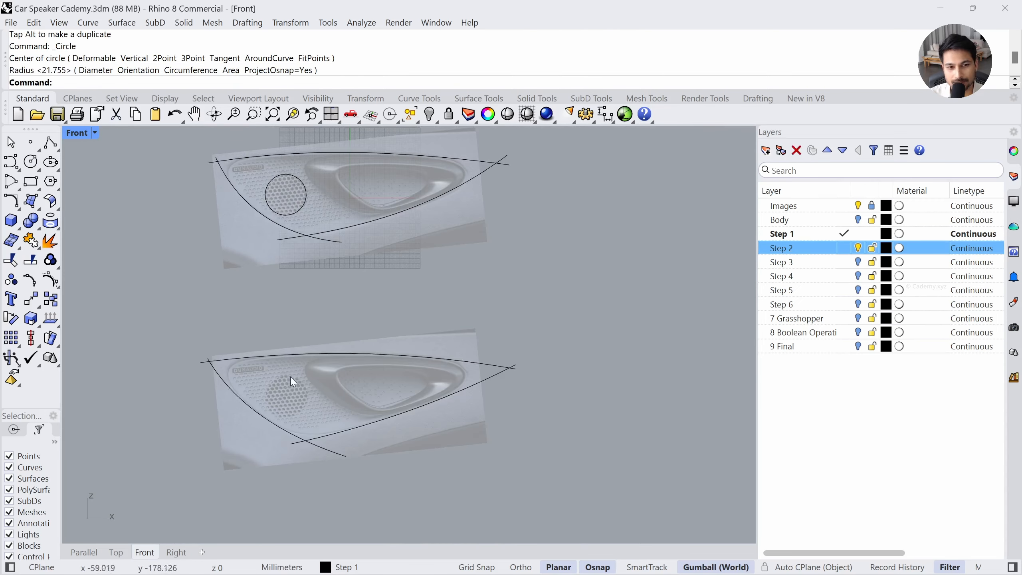
left_click(305, 188)
right_click_drag(341, 230, 345, 259)
key("ctrl")
key("ctrl")
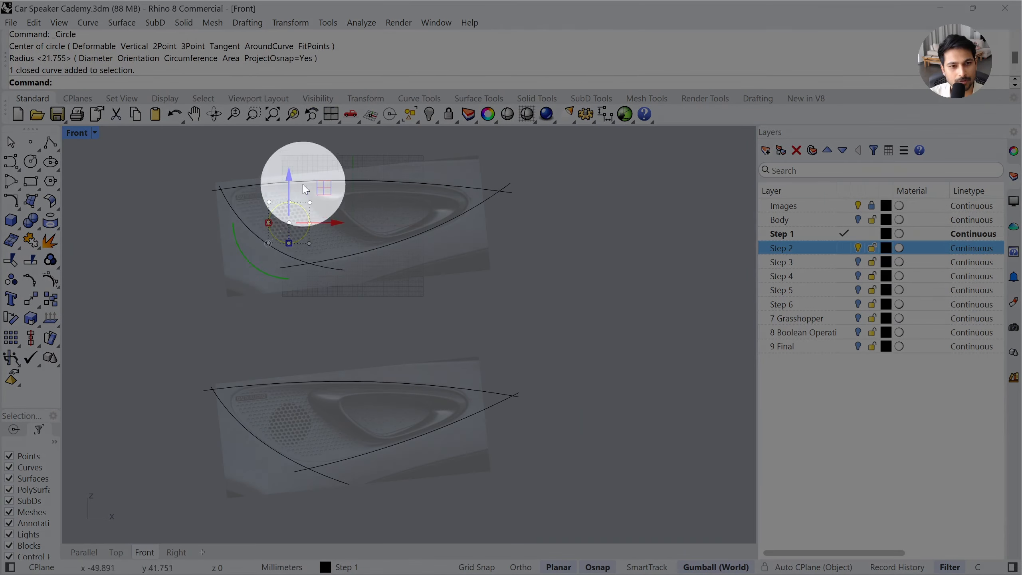
left_click(290, 173)
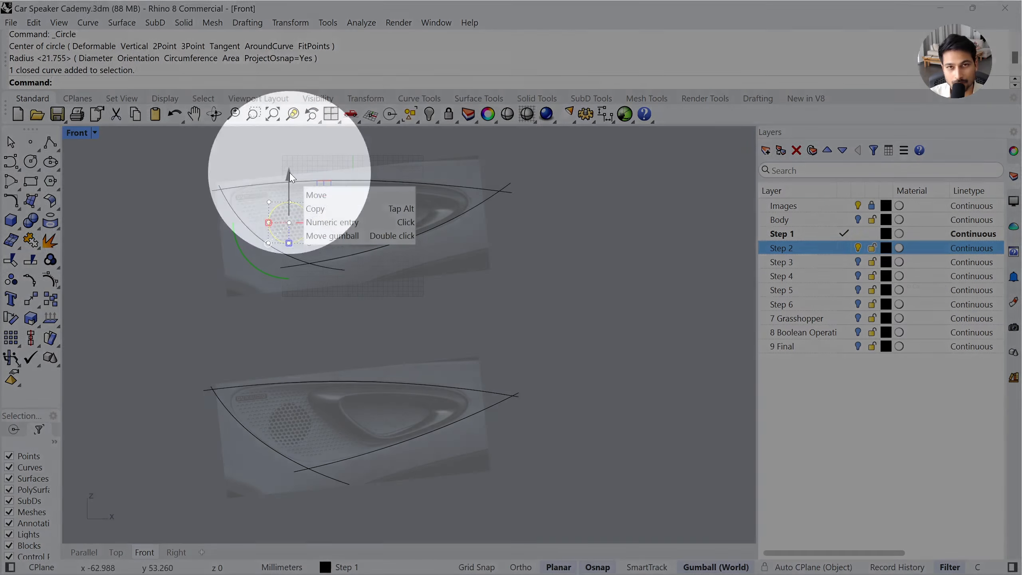
type("-2")
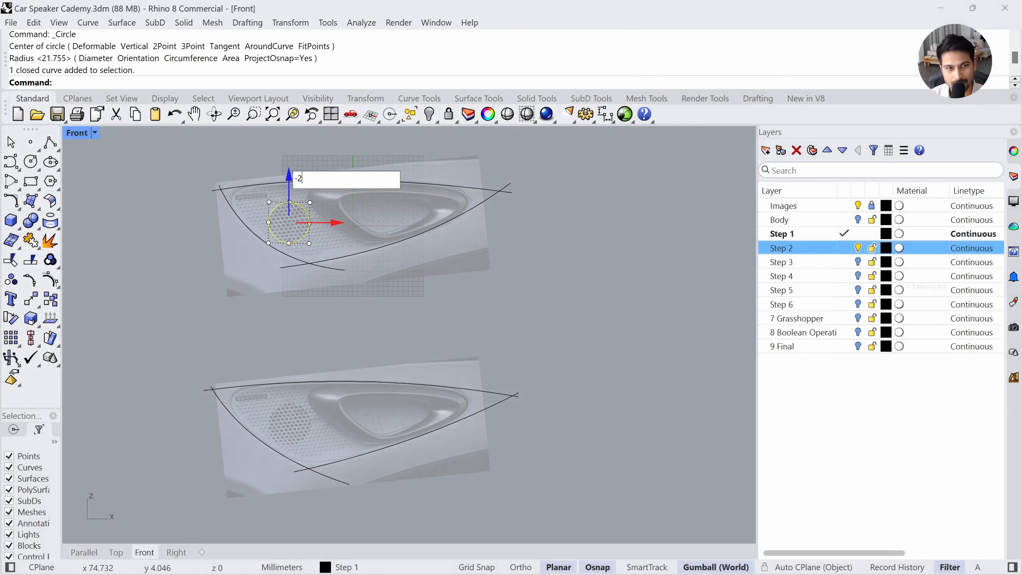
type("00")
key("Return")
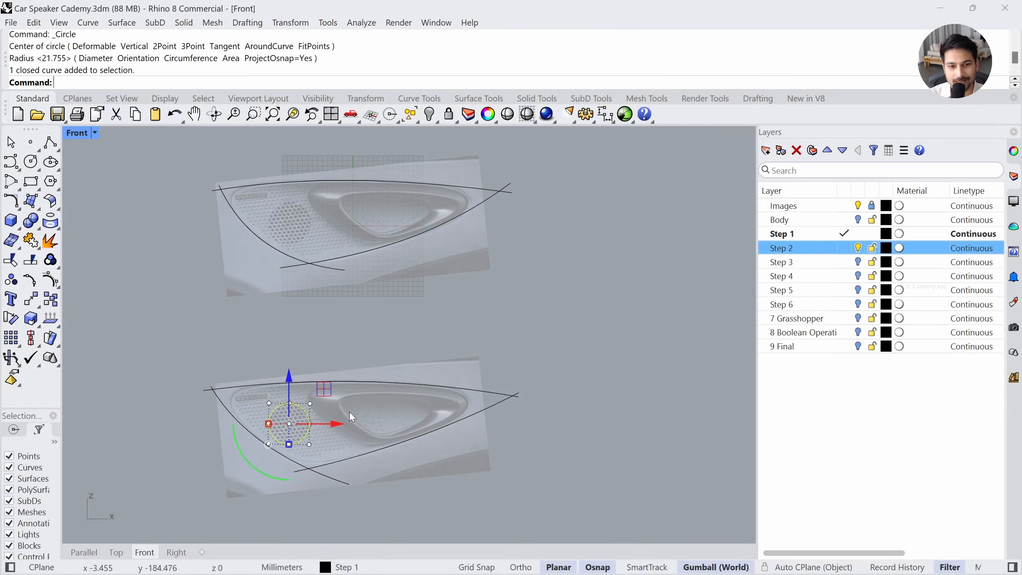
Delete the speaker grille circle from the lower reference image
left_click(568, 433)
right_click_drag(389, 442, 399, 411)
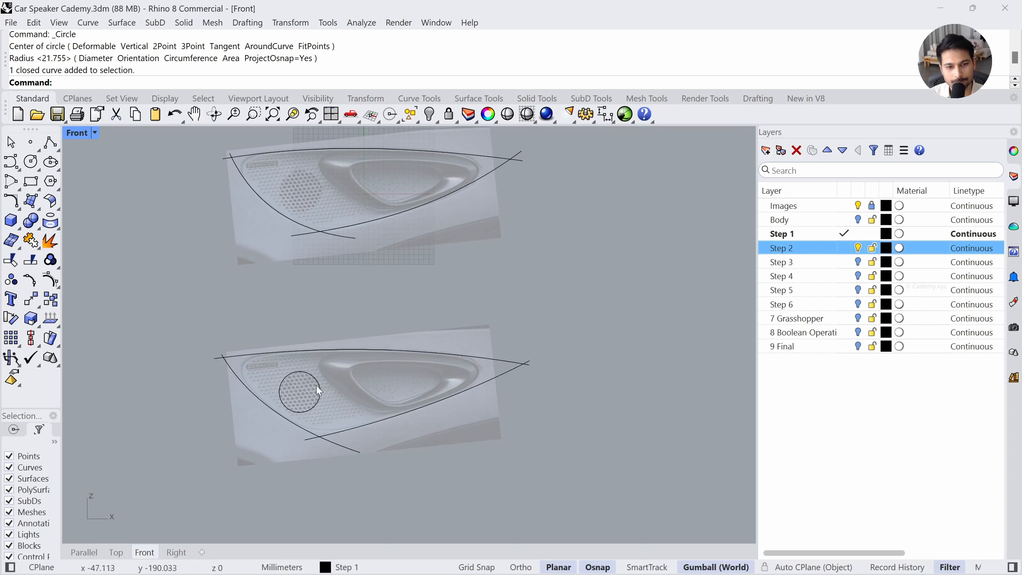
left_click(320, 382)
key("Delete")
Zoom to the three outline curves on the lower reference image and examine how they follow the panel edge
left_click_drag(386, 325, 237, 467)
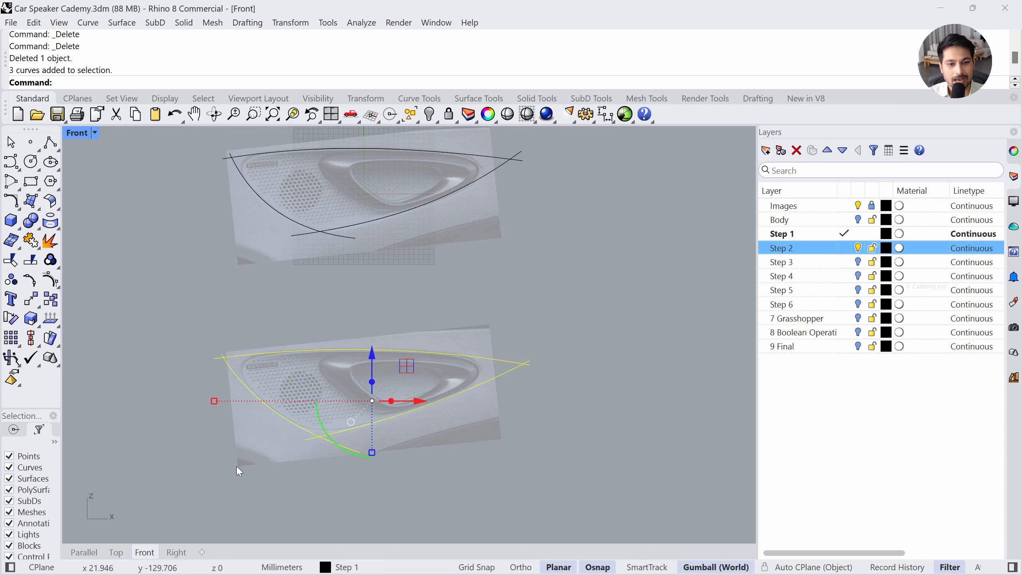
type("zs")
key("Return")
left_click(240, 460)
scroll(373, 413, "down", 4)
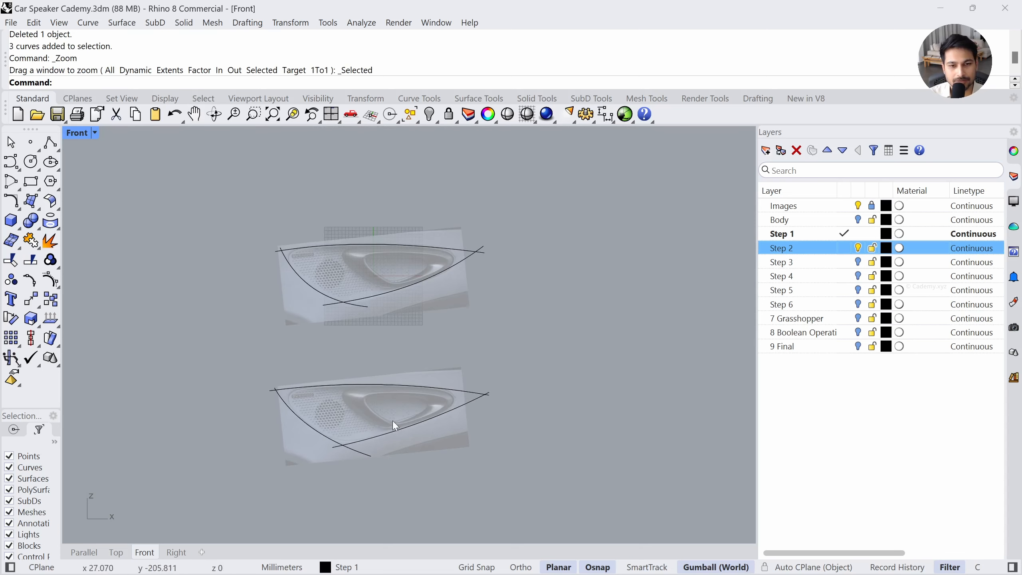
left_click(324, 384)
left_click(308, 436, "shift")
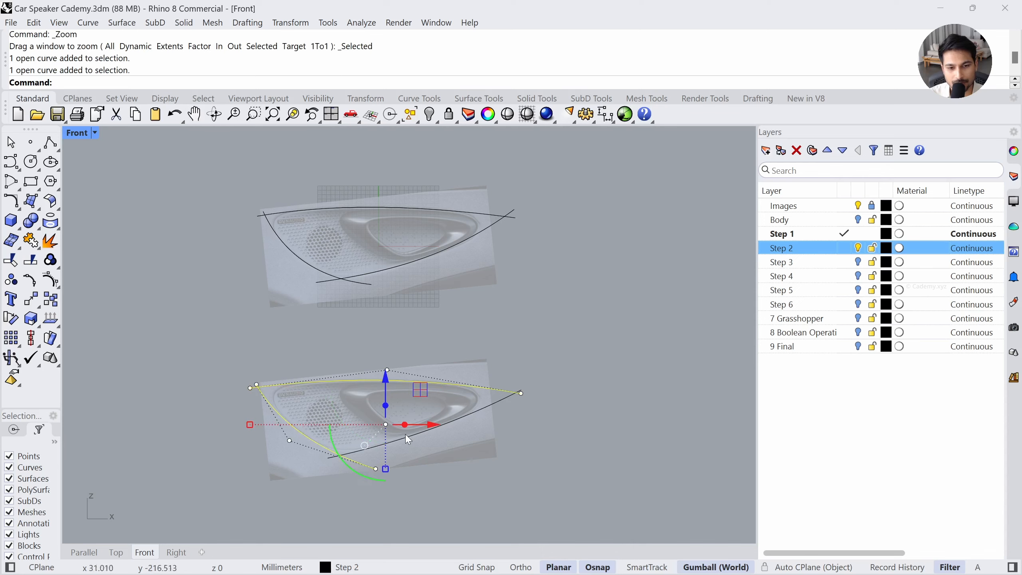
left_click(406, 434, "shift")
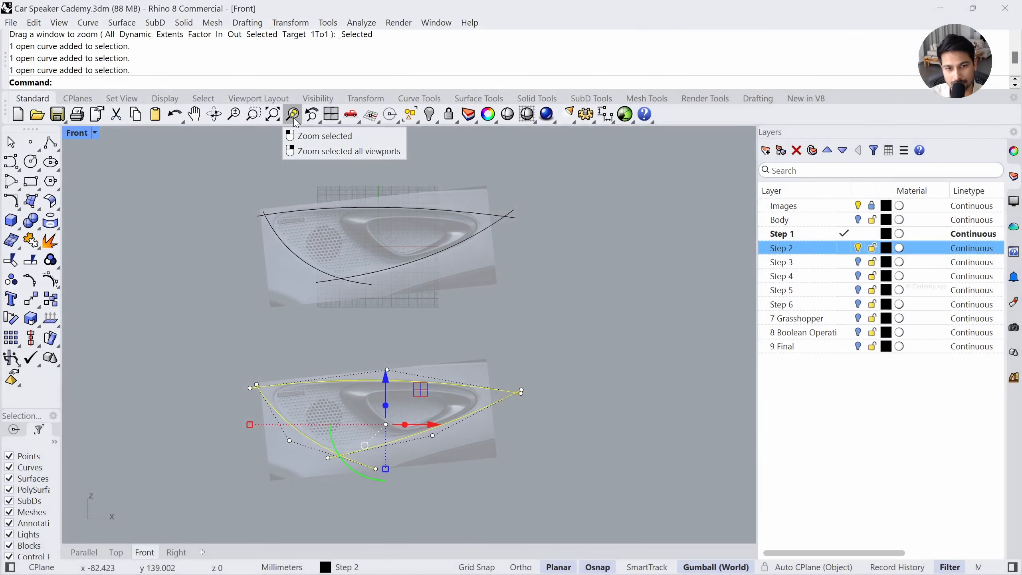
left_click(293, 114)
left_click(518, 495)
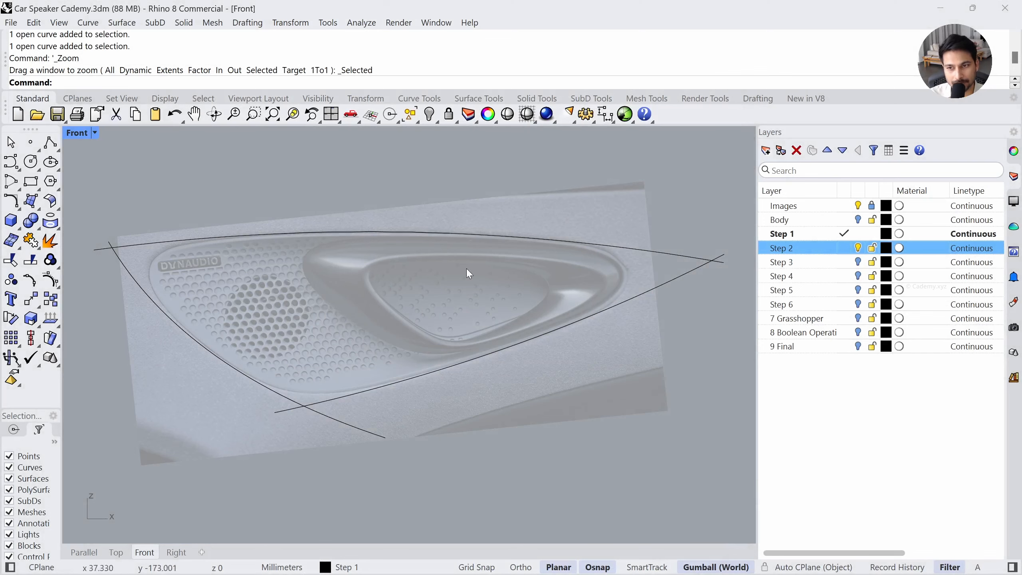
Show the Step 3 layer and bring its coloured curves on the lowest reference image into close view
scroll(420, 254, "down", 5)
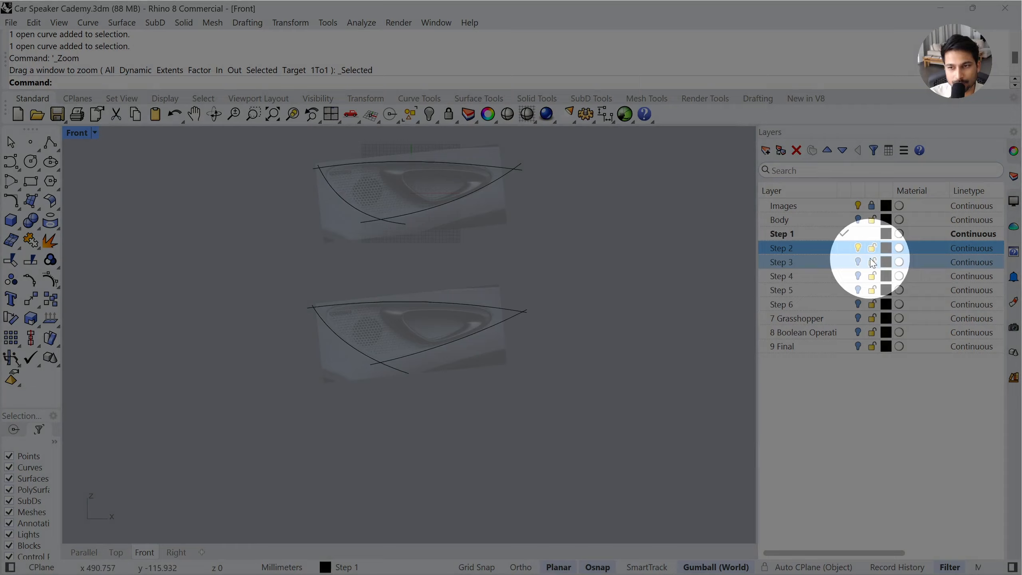
left_click(858, 263)
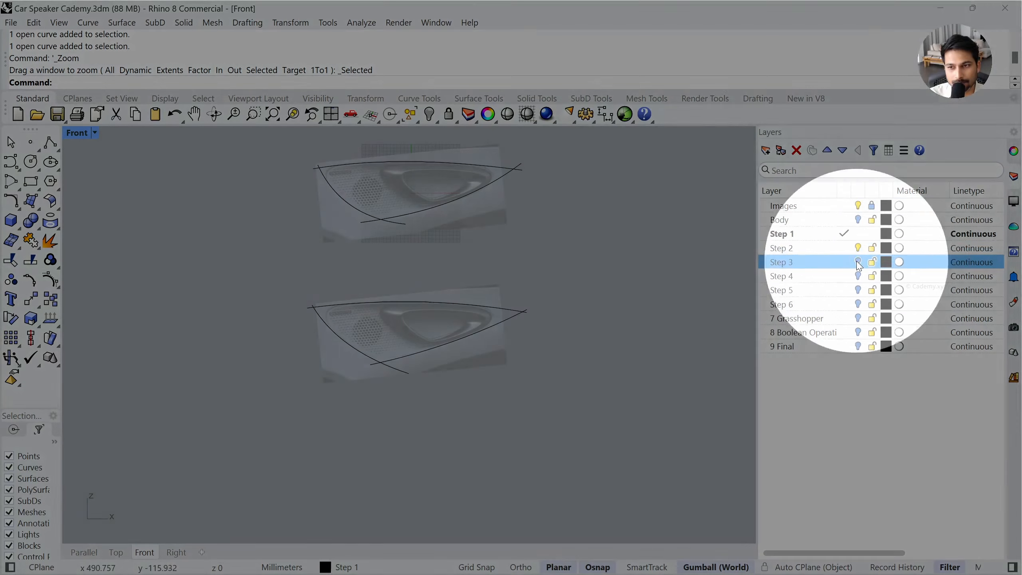
left_click(858, 262)
scroll(497, 418, "up", 5)
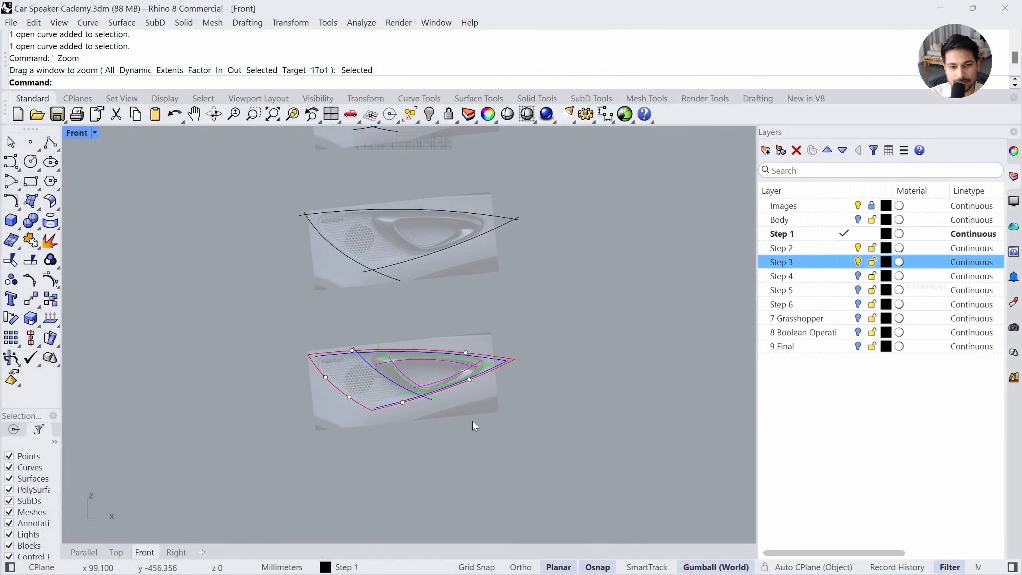
left_click_drag(234, 311, 519, 425)
left_click(510, 450)
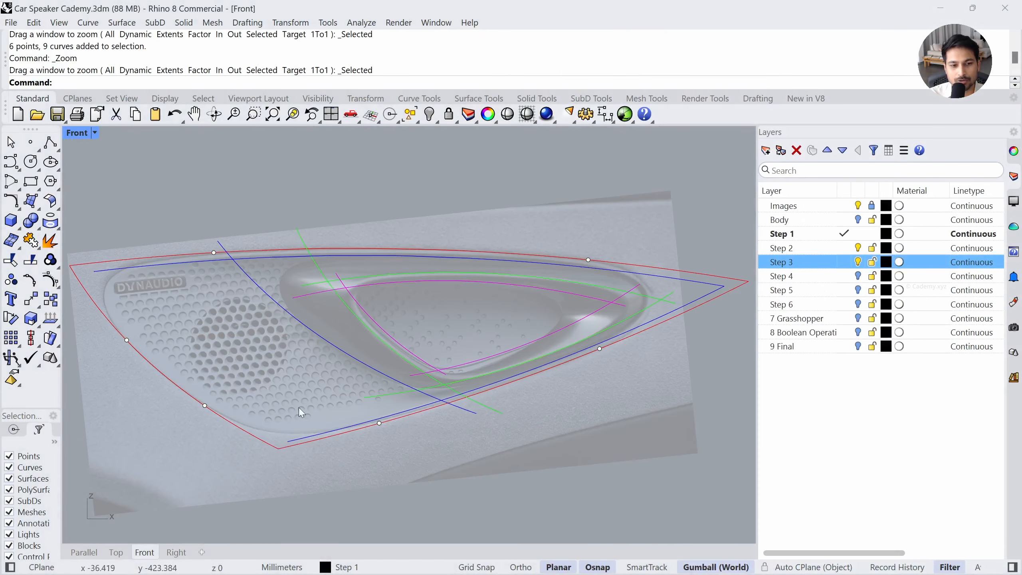
Examine the red outer outline and the blue, magenta and green curve sets of Step 3, highlighting each set in turn
left_click(256, 440)
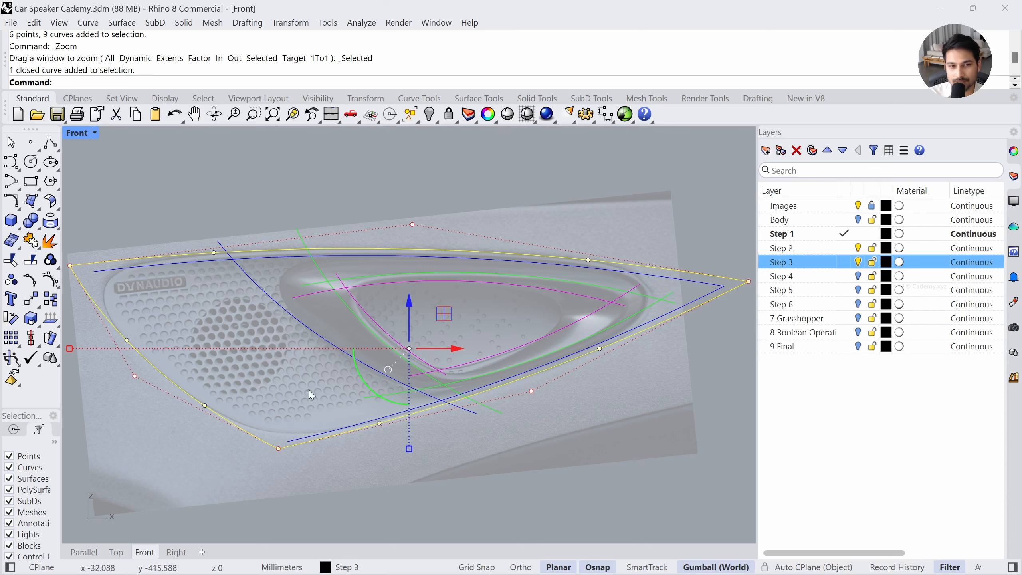
key("Escape")
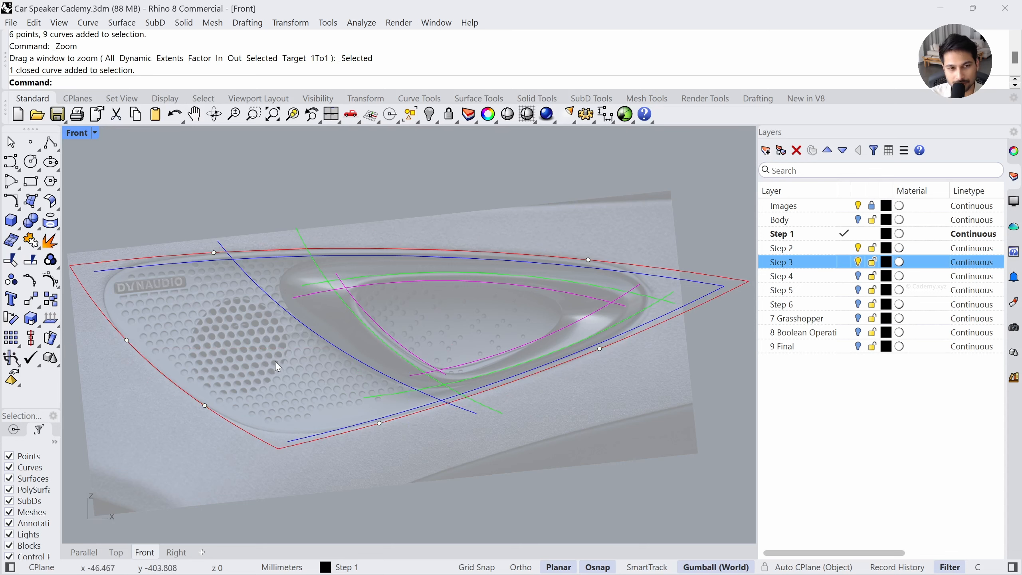
right_click_drag(277, 364, 282, 361)
left_click(161, 259)
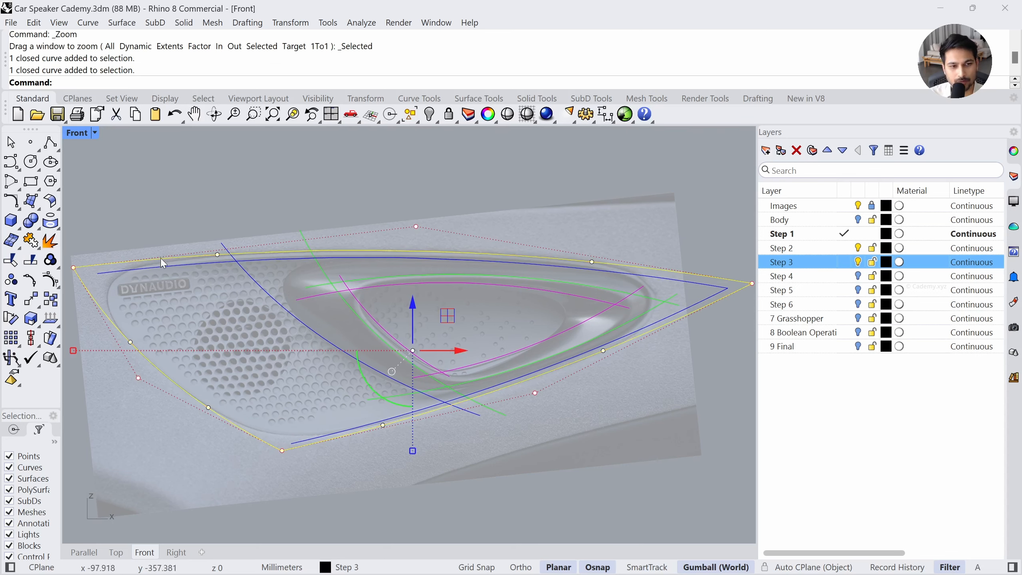
left_click(229, 306)
left_click(250, 275)
left_click(257, 261, "shift")
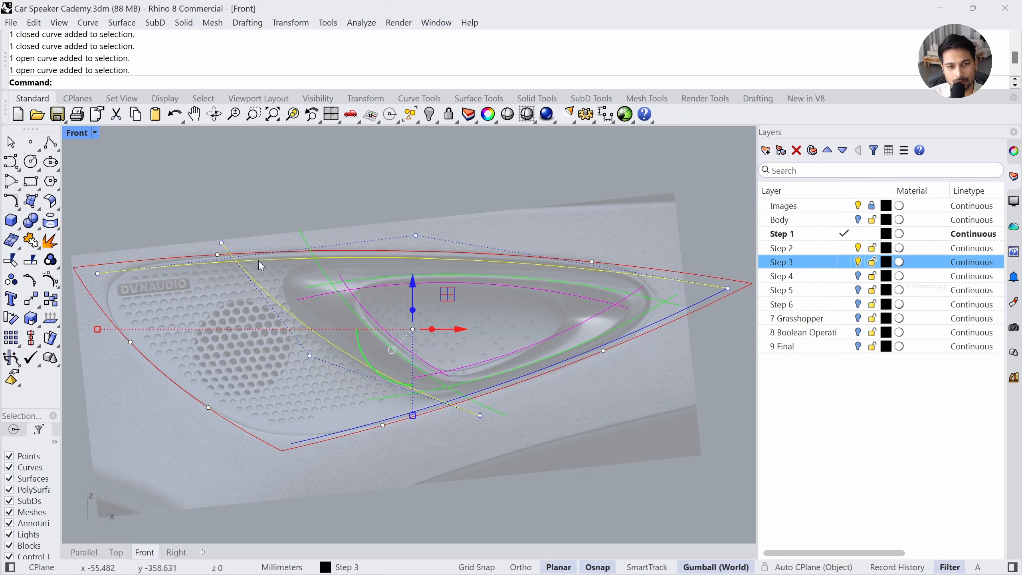
left_click(496, 385, "shift")
left_click(577, 408)
left_click(476, 364)
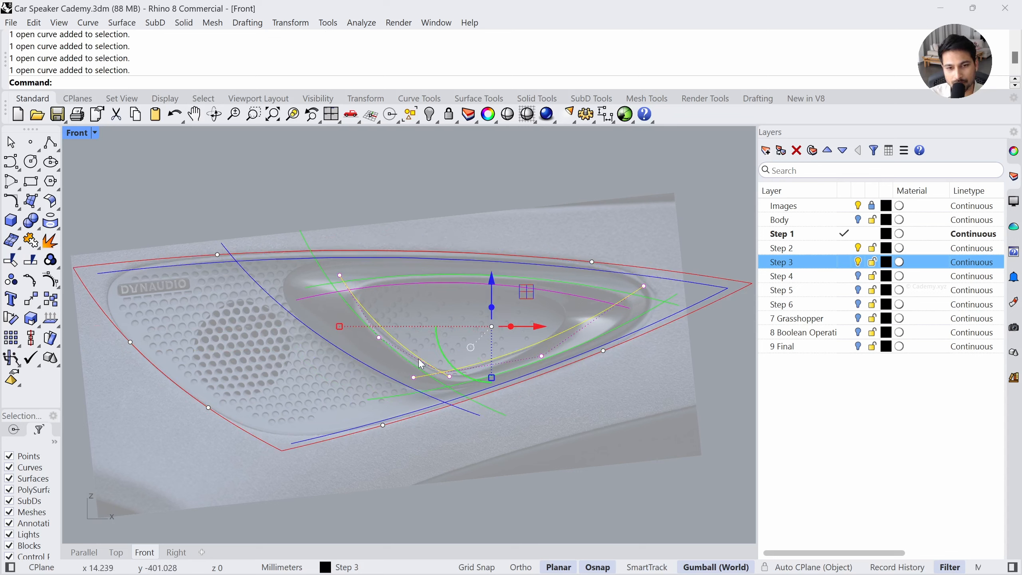
left_click(401, 284, "shift")
left_click(635, 339)
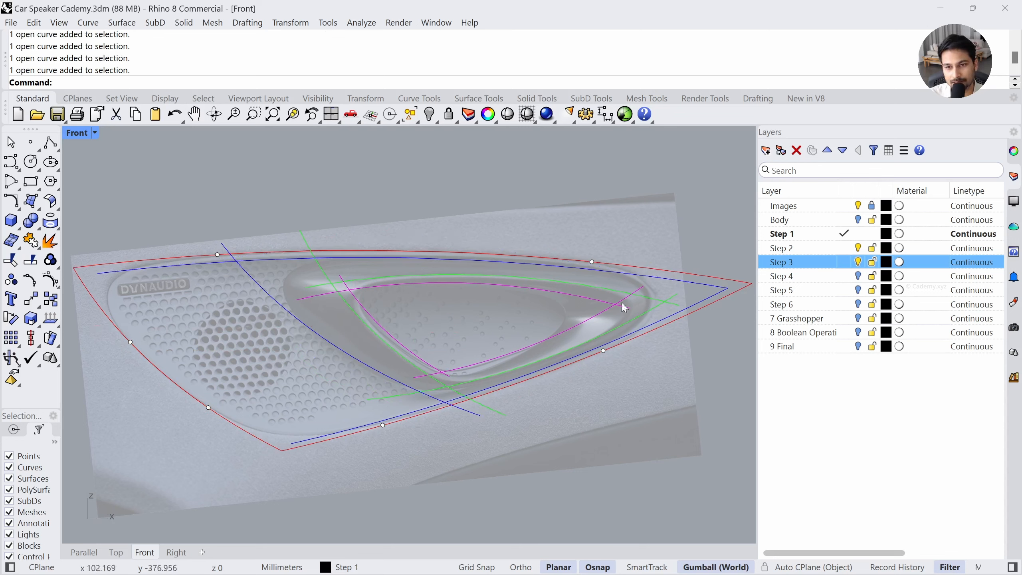
left_click(626, 293)
left_click(648, 314, "shift")
left_click(367, 325, "shift")
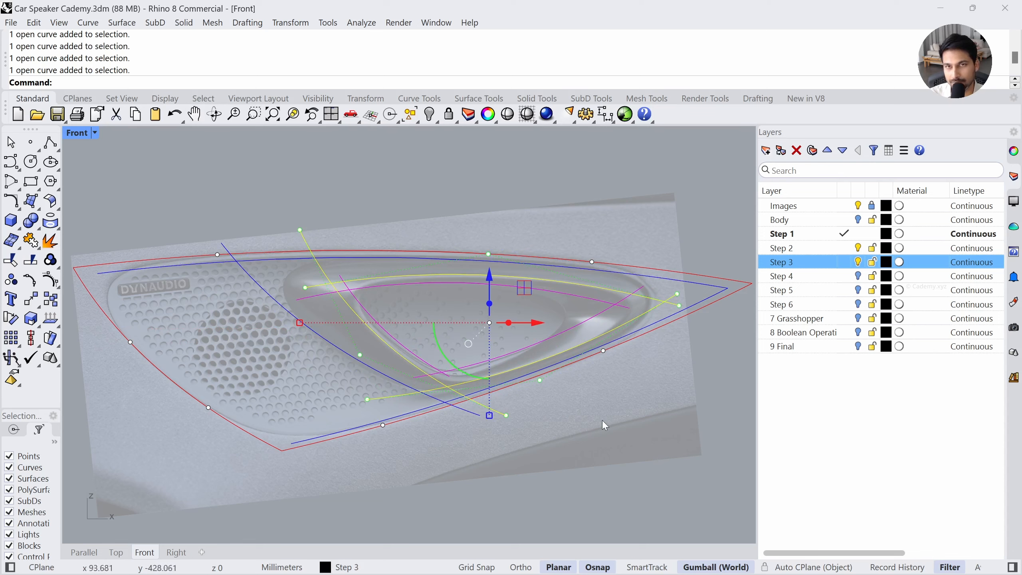
left_click(599, 439)
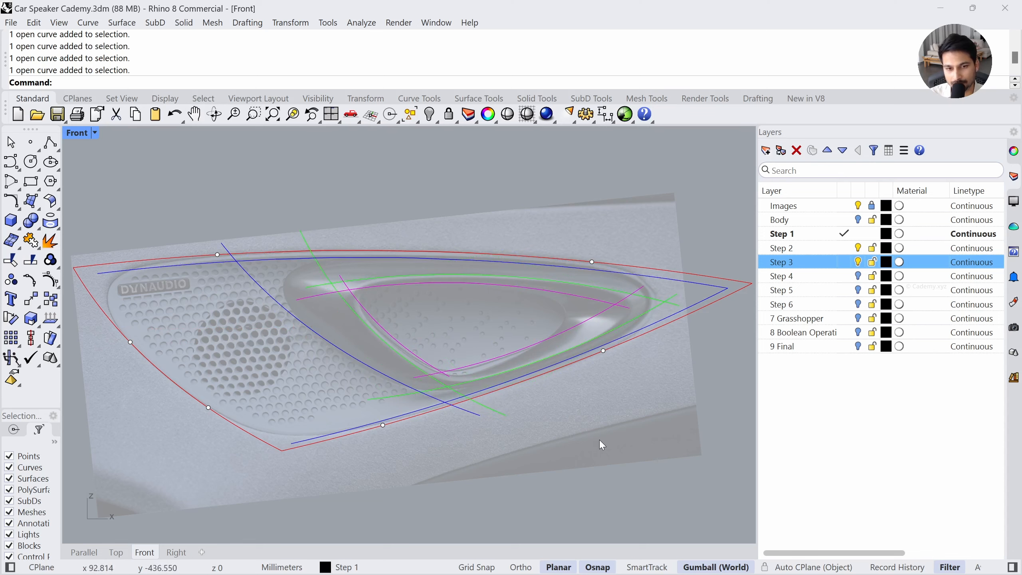
Trim the overhanging ends of the three blue curves against each other to leave a three-sided outline
left_click(253, 259)
left_click(329, 342, "shift")
left_click(491, 386, "shift")
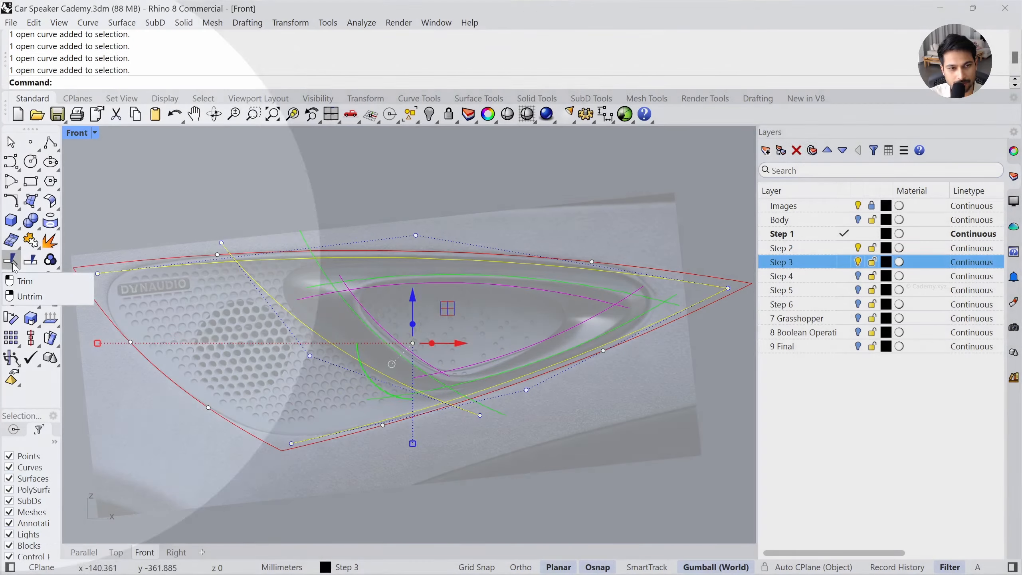
left_click(11, 265)
left_click(214, 261)
left_click(223, 244)
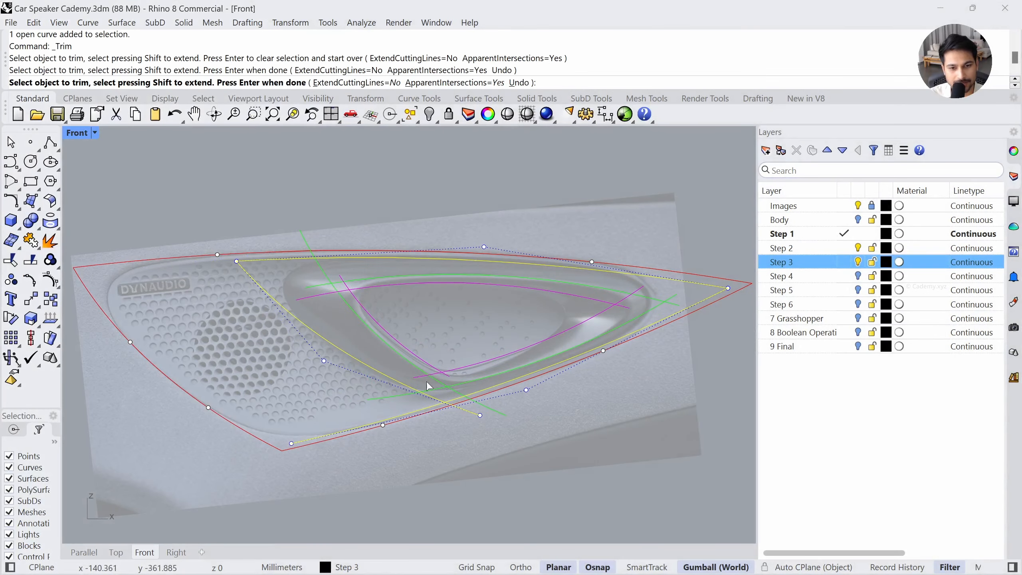
left_click(475, 415)
scroll(443, 415, "up", 2)
left_click(405, 414)
scroll(404, 412, "down", 2)
right_click_drag(702, 302, 643, 323)
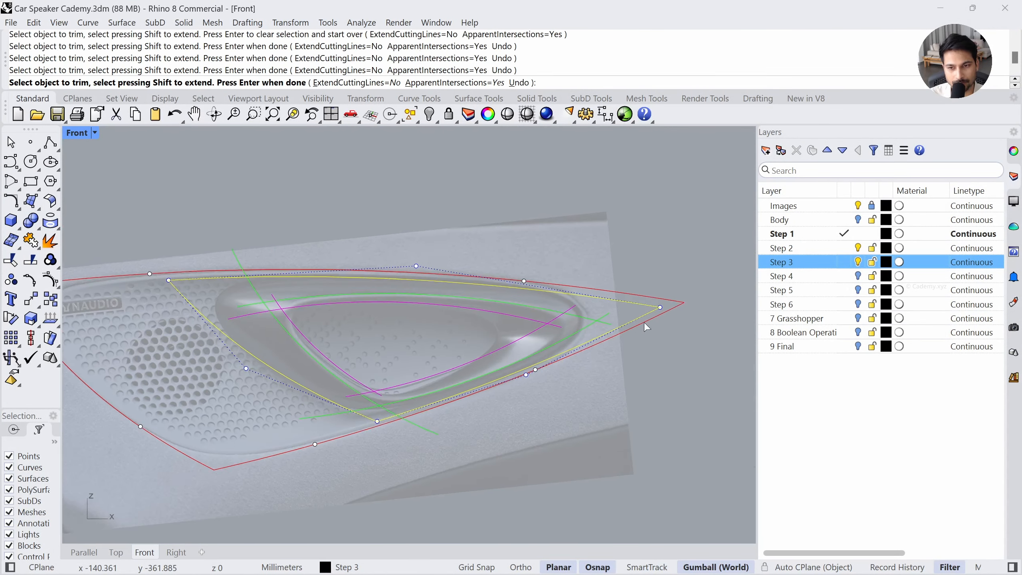
scroll(643, 323, "up", 4)
key("Return")
Trim the overhanging ends of the green and magenta curves at their crossings, leaving two nested three-sided outlines around the handle recess
scroll(636, 343, "down", 4)
right_click_drag(571, 398, 607, 385)
scroll(567, 331, "up", 4)
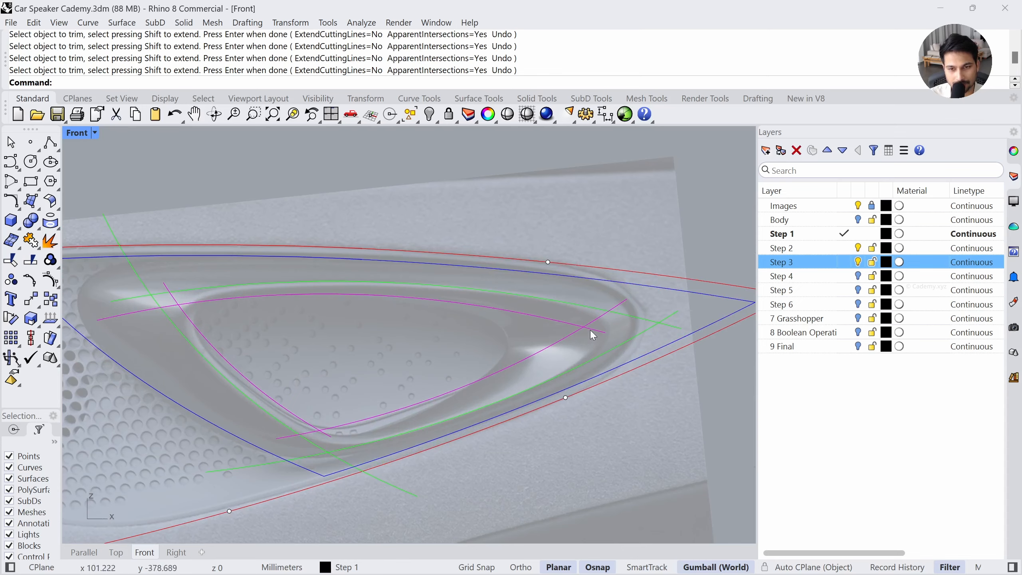
scroll(571, 338, "down", 4)
left_click_drag(169, 211, 644, 484)
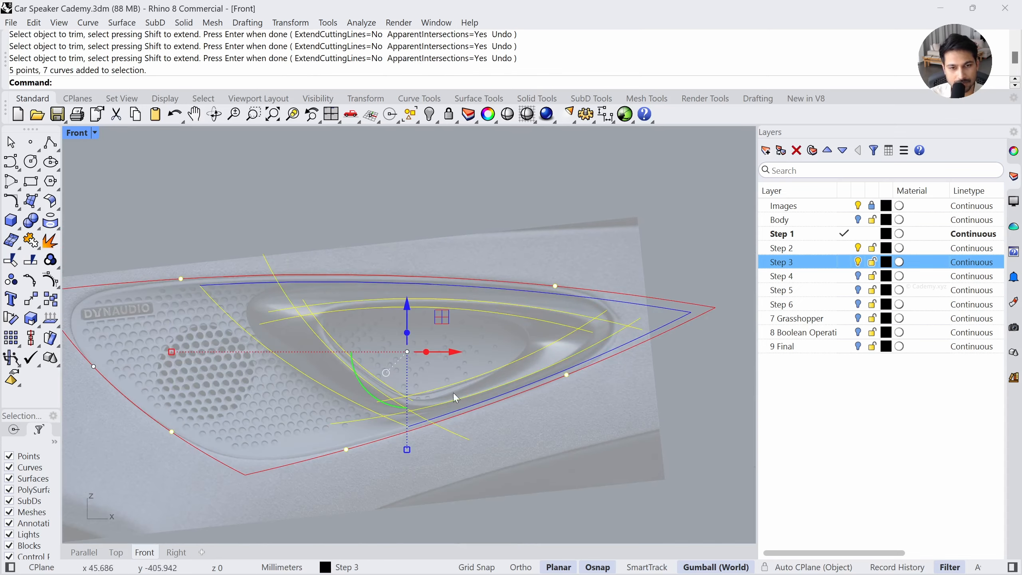
scroll(180, 317, "up", 2)
left_click(10, 258)
scroll(322, 323, "up", 3)
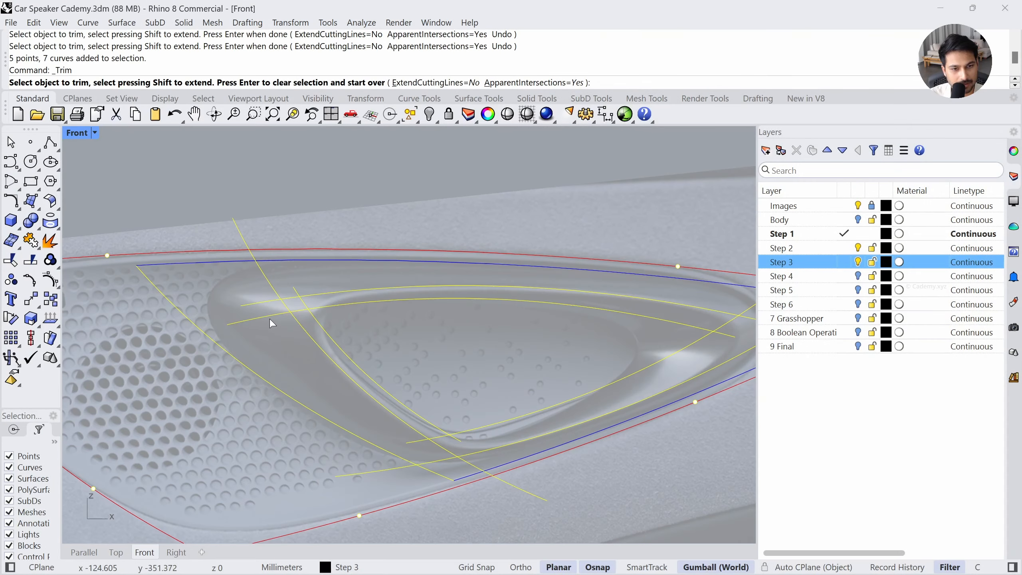
left_click(269, 306)
left_click(272, 290)
left_click(294, 293)
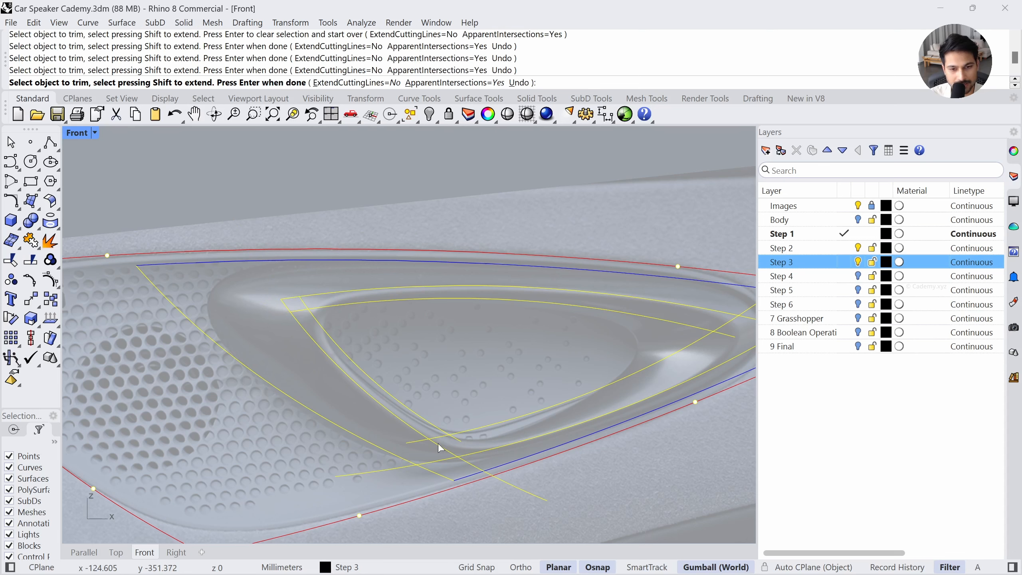
left_click(404, 468)
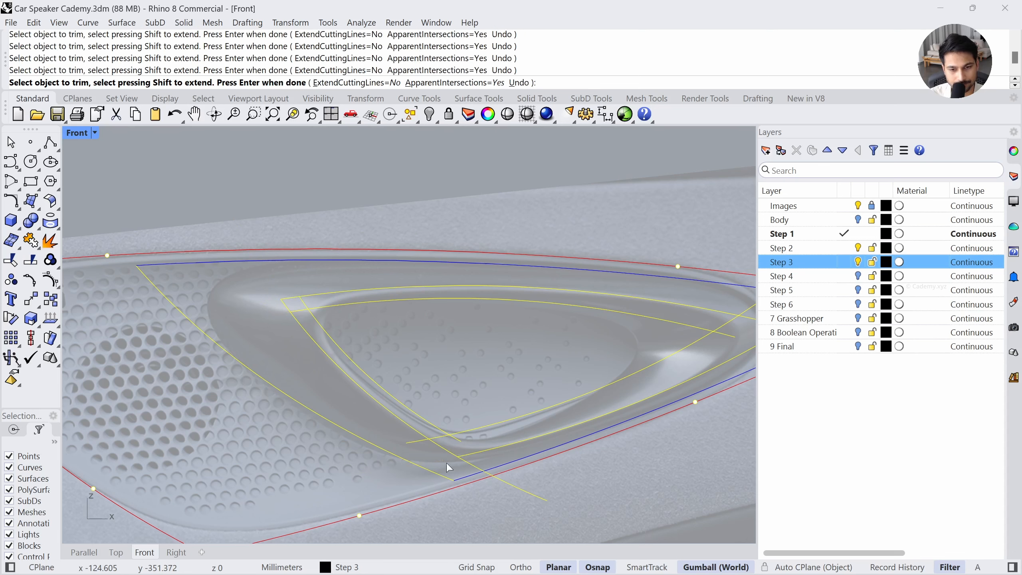
left_click(469, 466)
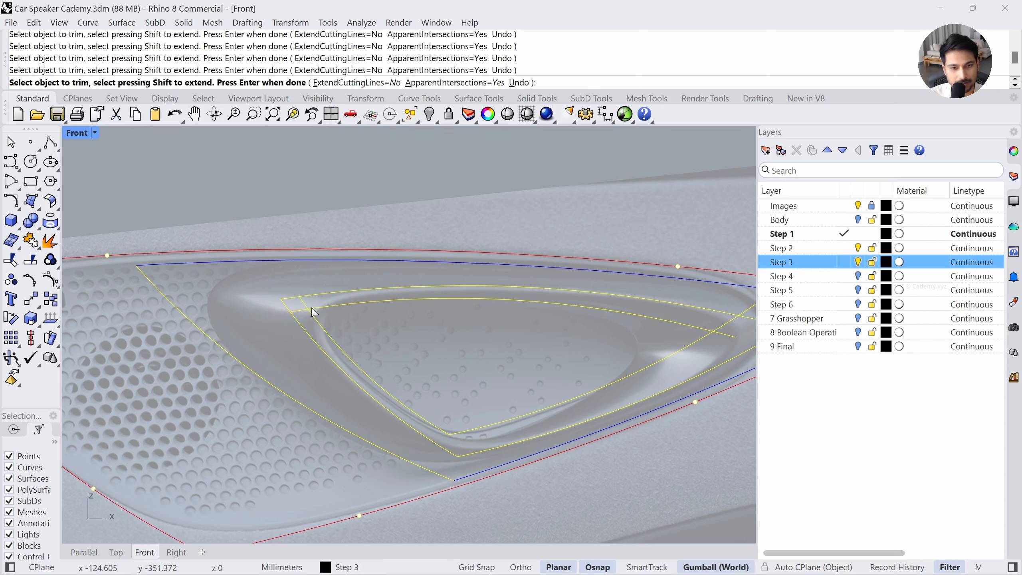
scroll(301, 313, "down", 3)
scroll(574, 343, "up", 3)
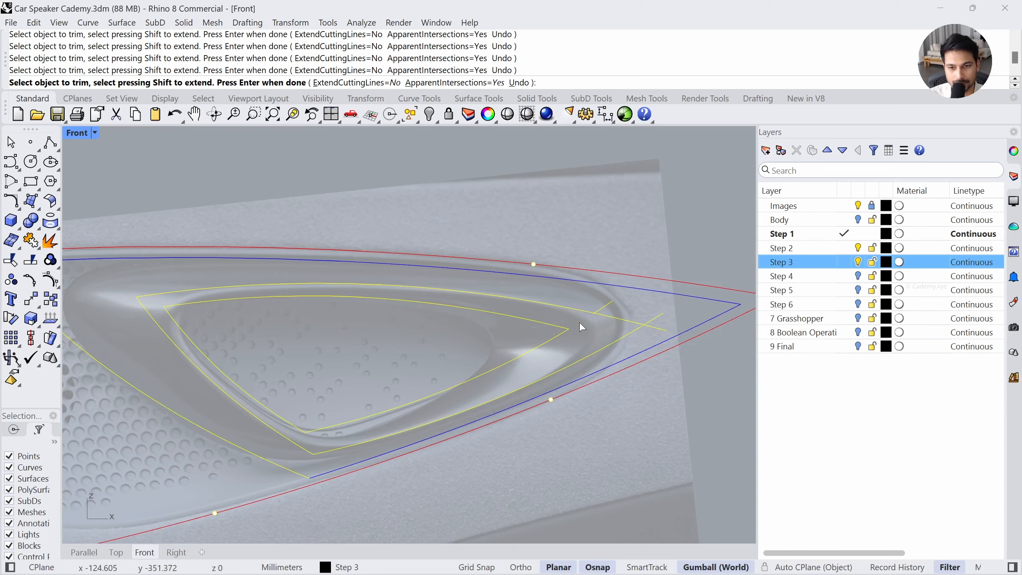
key("Return")
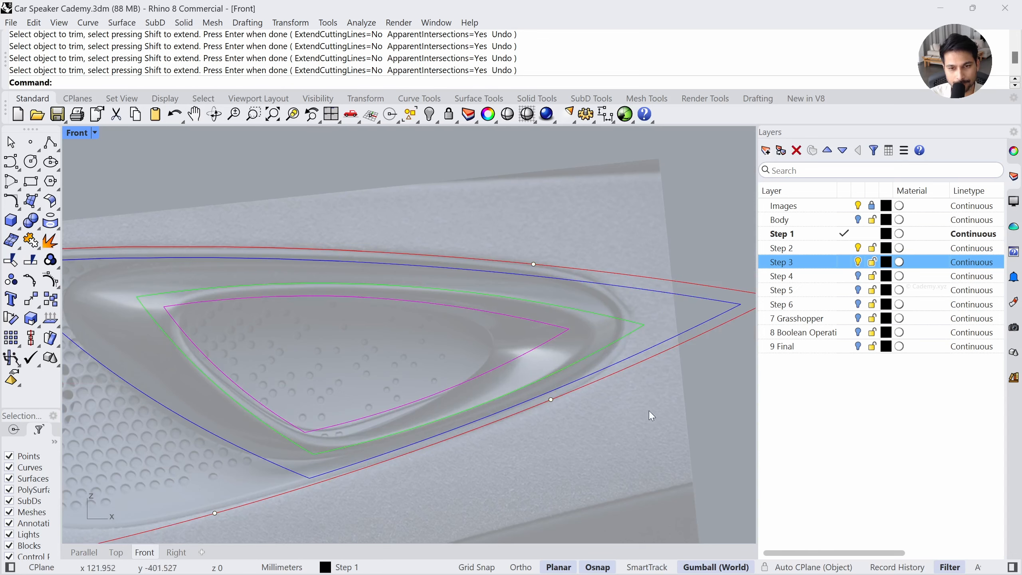
Place point objects on the blue outline, one along its left curve and one near the left end of its upper curve
scroll(648, 411, "down", 3)
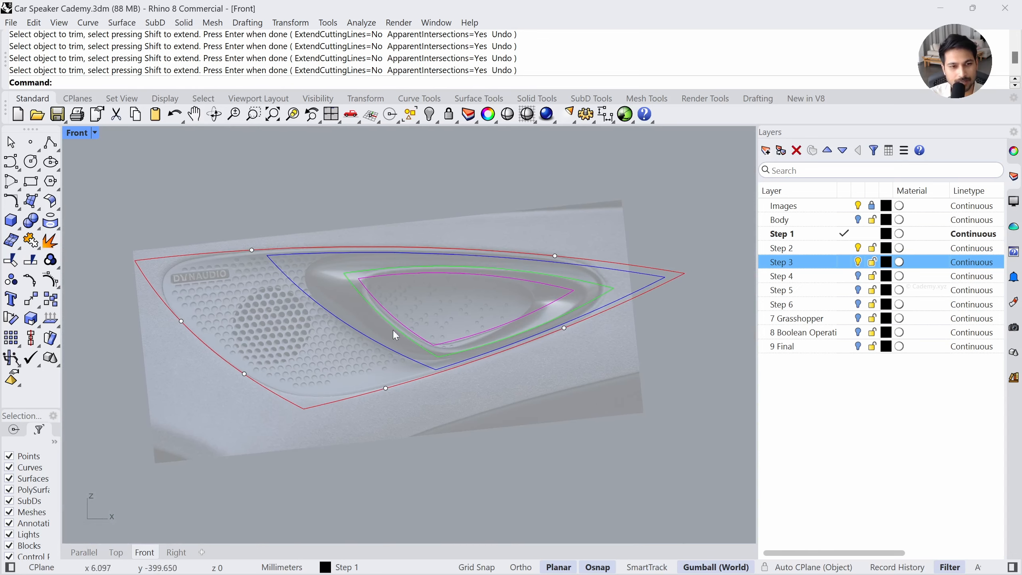
scroll(393, 330, "up", 2)
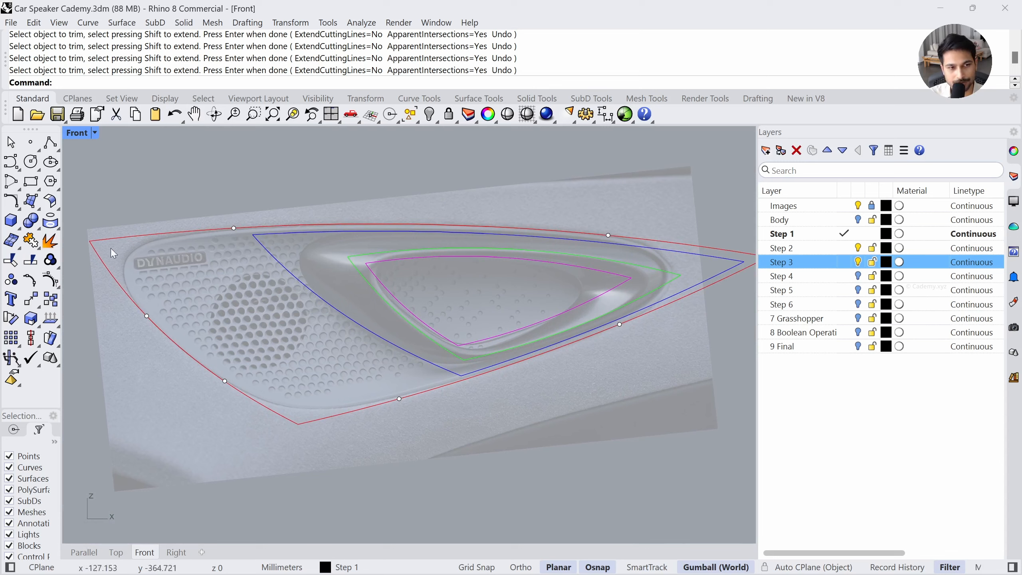
left_click(30, 142)
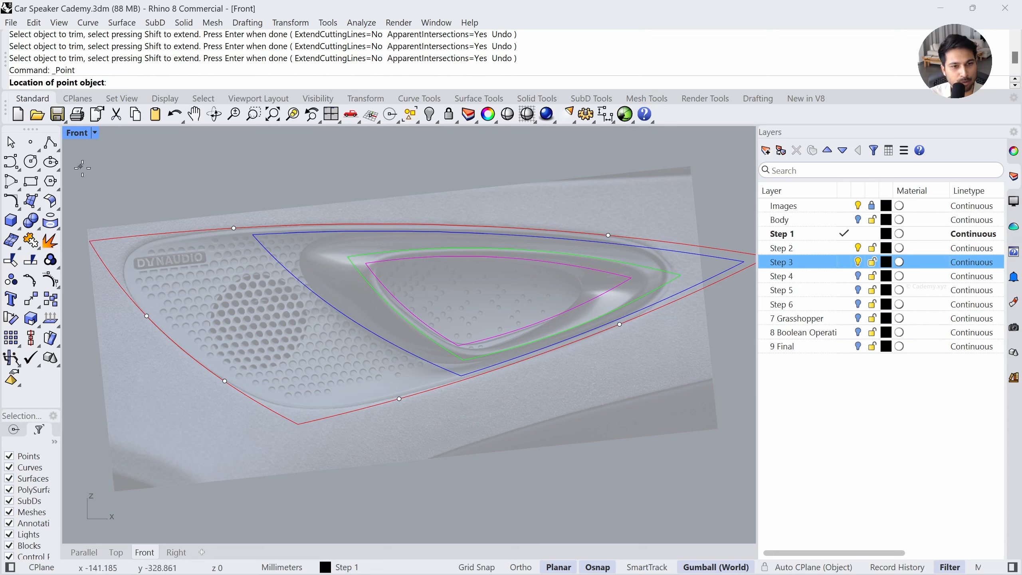
left_click(323, 299)
key("Return")
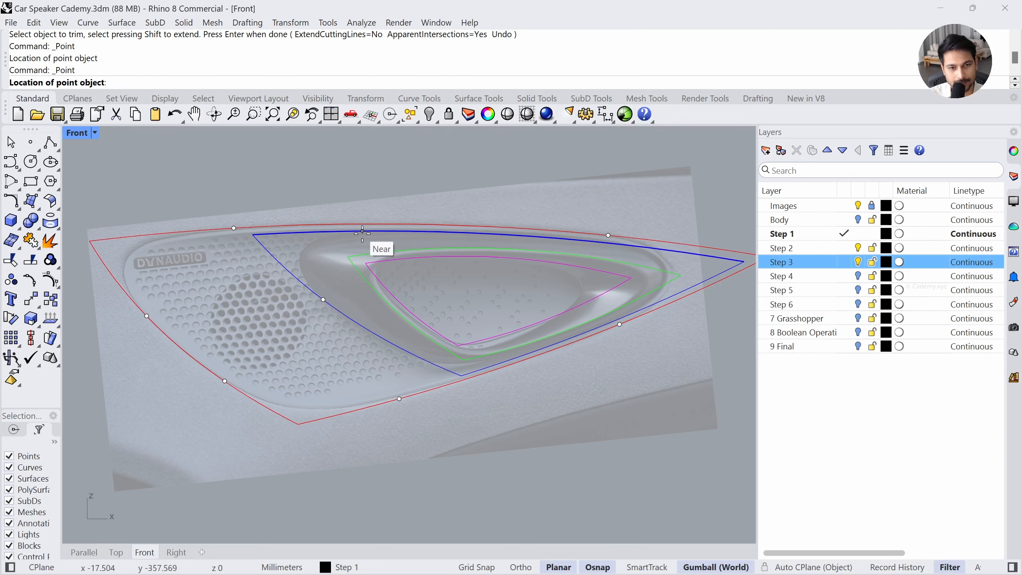
left_click(360, 231)
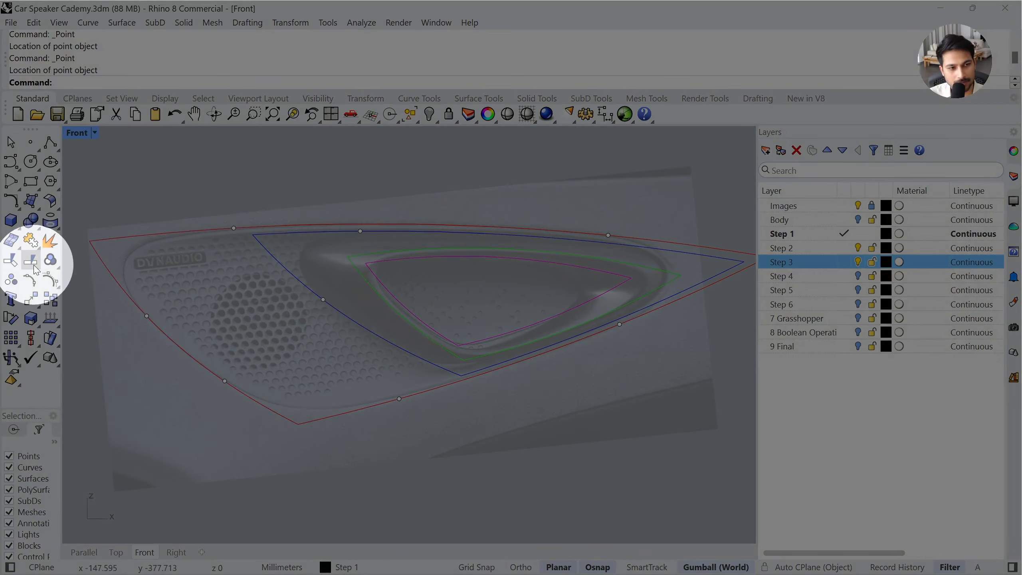
Split the red outer outline at the two points around its upper-left corner and delete the corner piece between them
left_click(34, 265)
left_click(120, 289)
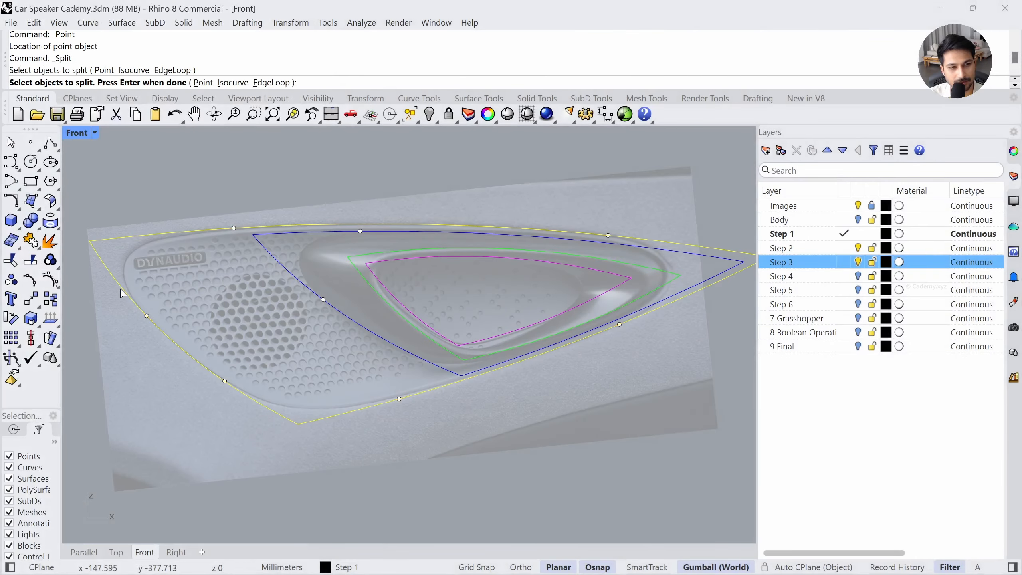
key("Return")
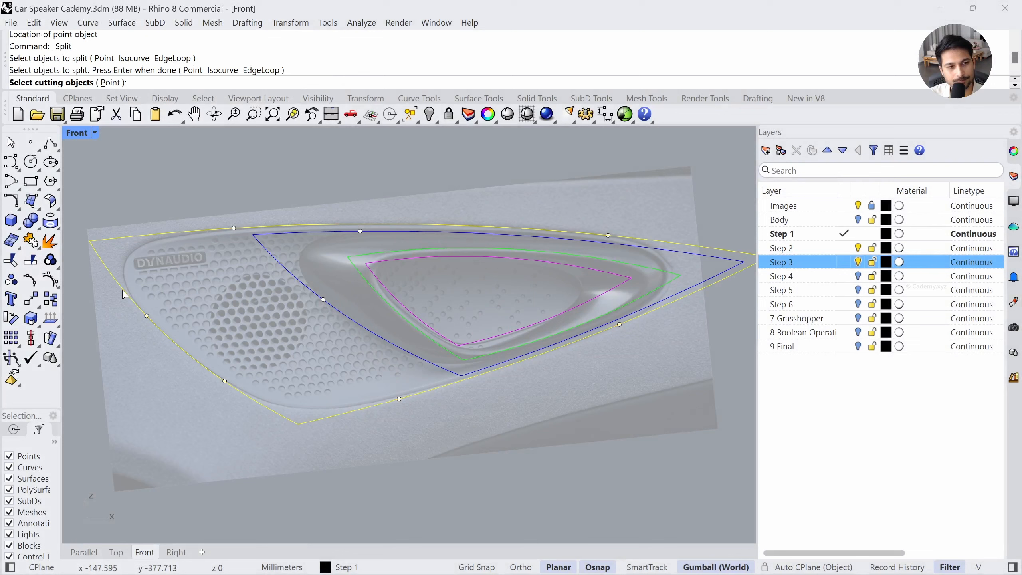
left_click(146, 316)
left_click(232, 228)
key("Return")
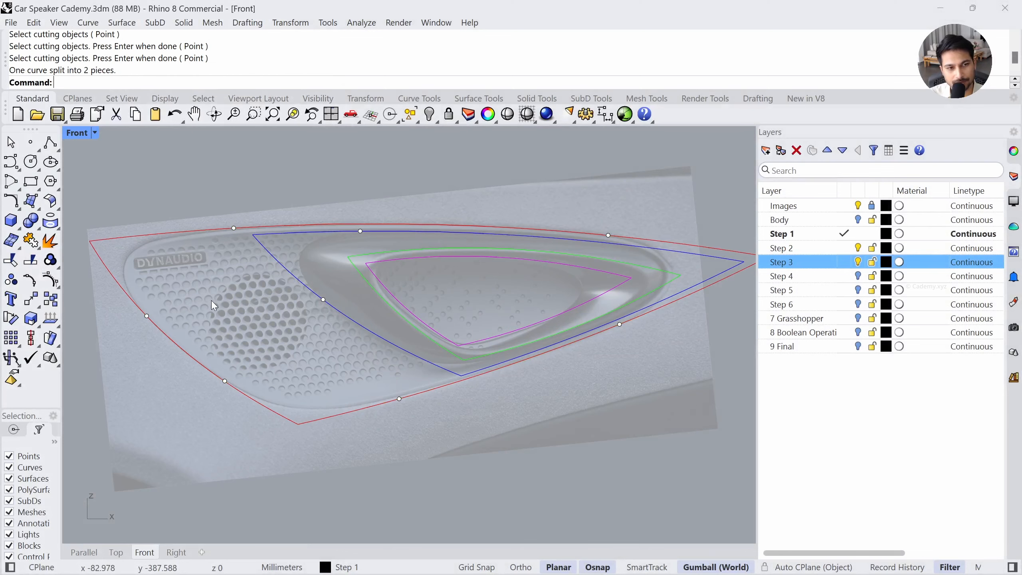
right_click_drag(211, 300, 227, 280)
left_click(213, 235)
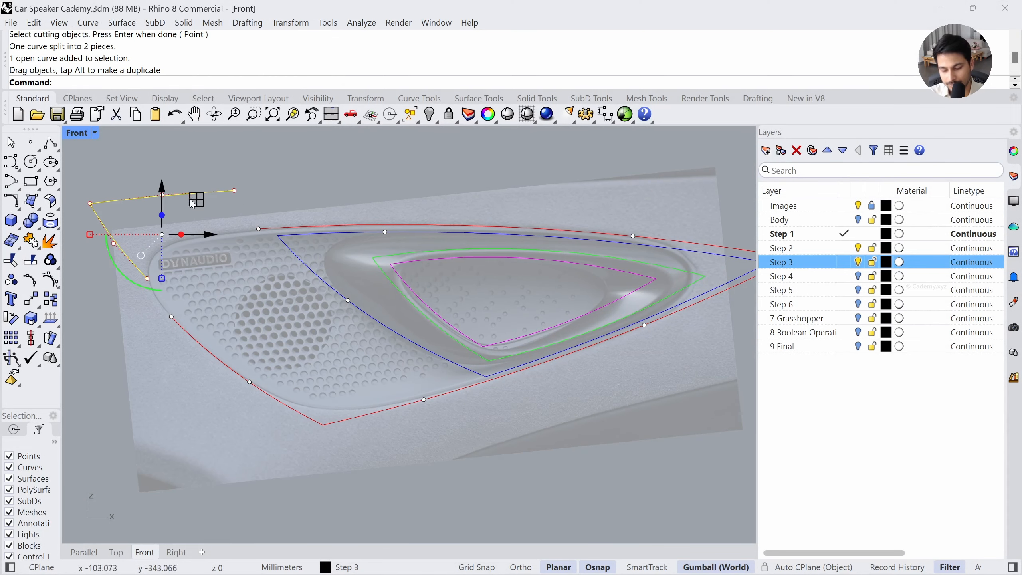
key("Delete")
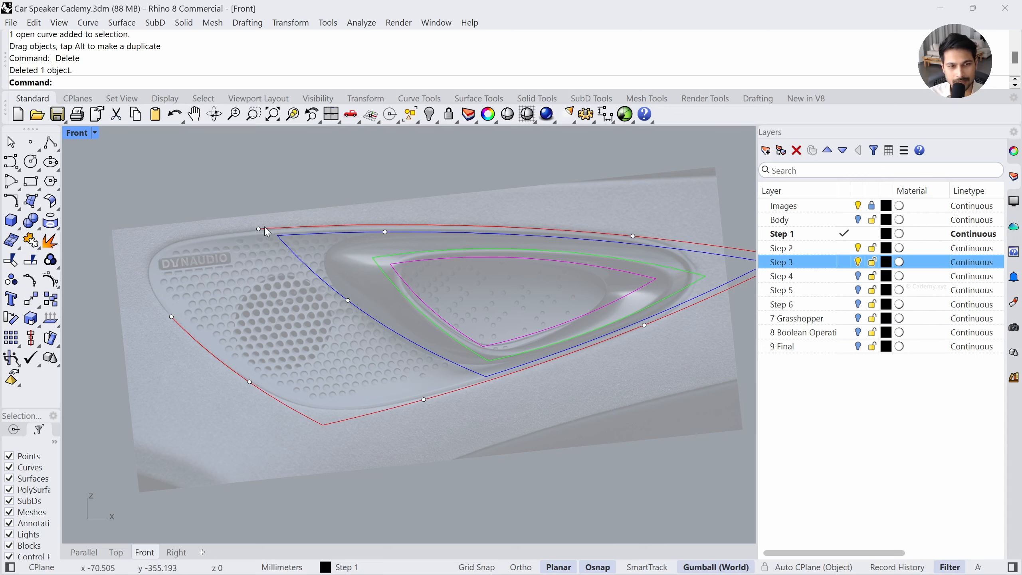
Show the Step 4 layer and zoom to its separated outline curves and points
scroll(378, 264, "down", 5)
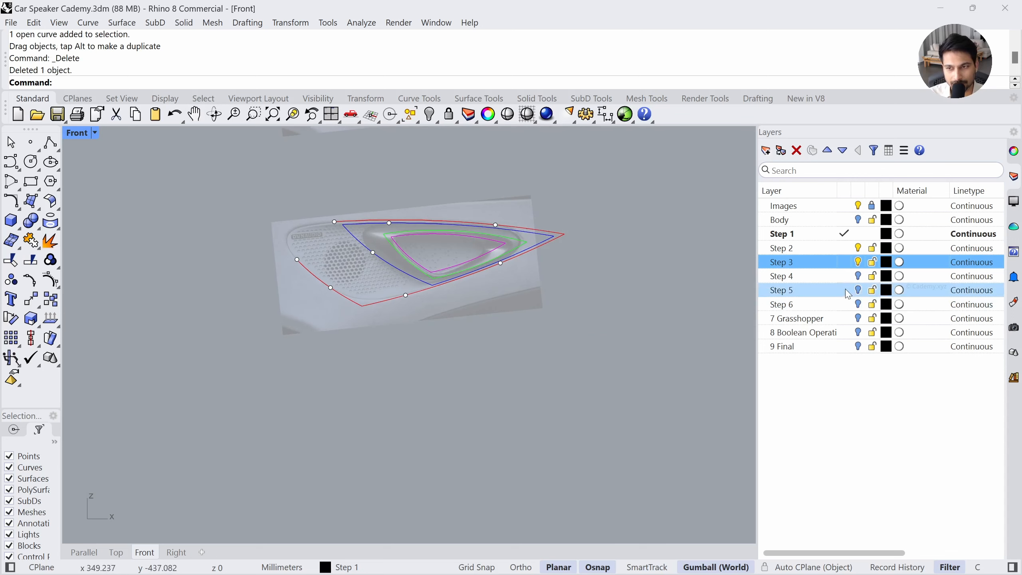
left_click(860, 278)
scroll(413, 380, "up", 5)
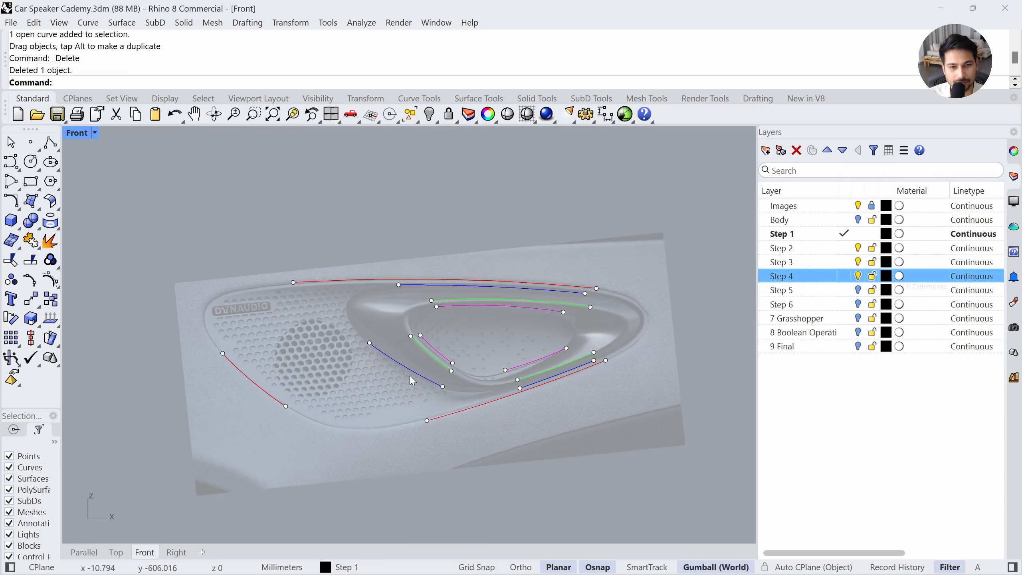
left_click_drag(159, 256, 680, 471)
left_click(293, 113)
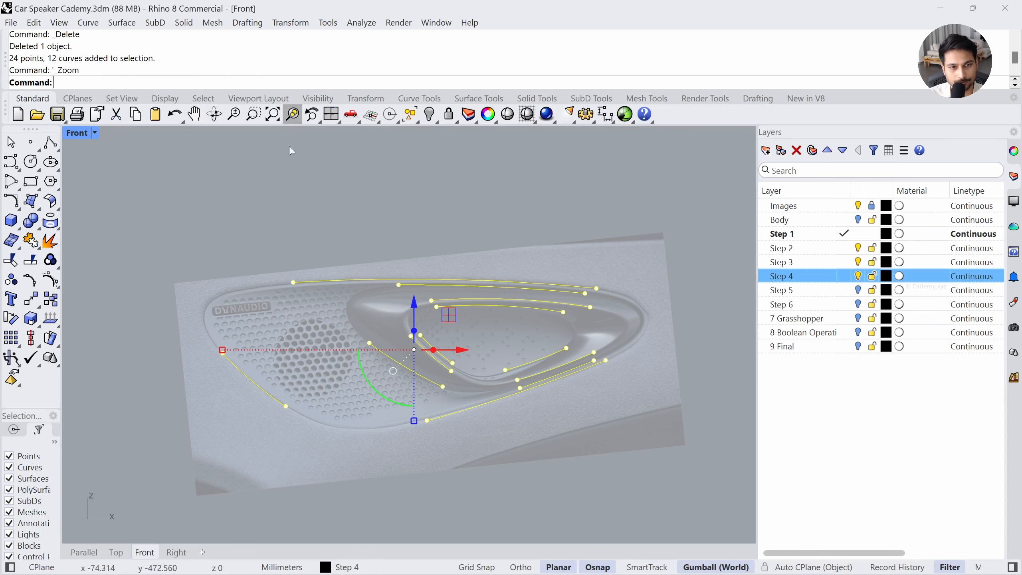
key("Escape")
scroll(298, 289, "down", 2)
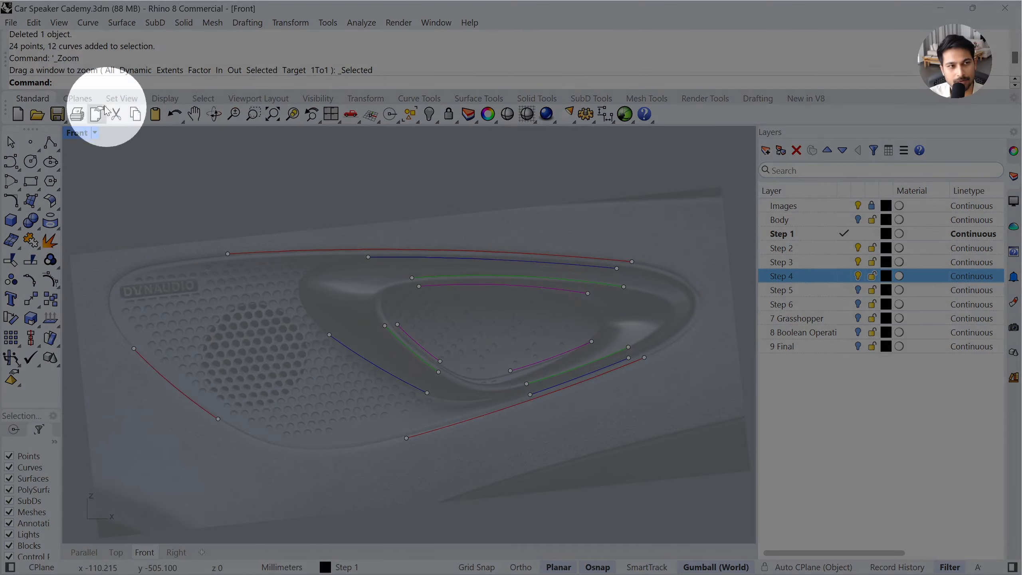
Create an adjustable curve blend from the left end of the upper red curve to the upper end of the left red curve
type("BlendCrv")
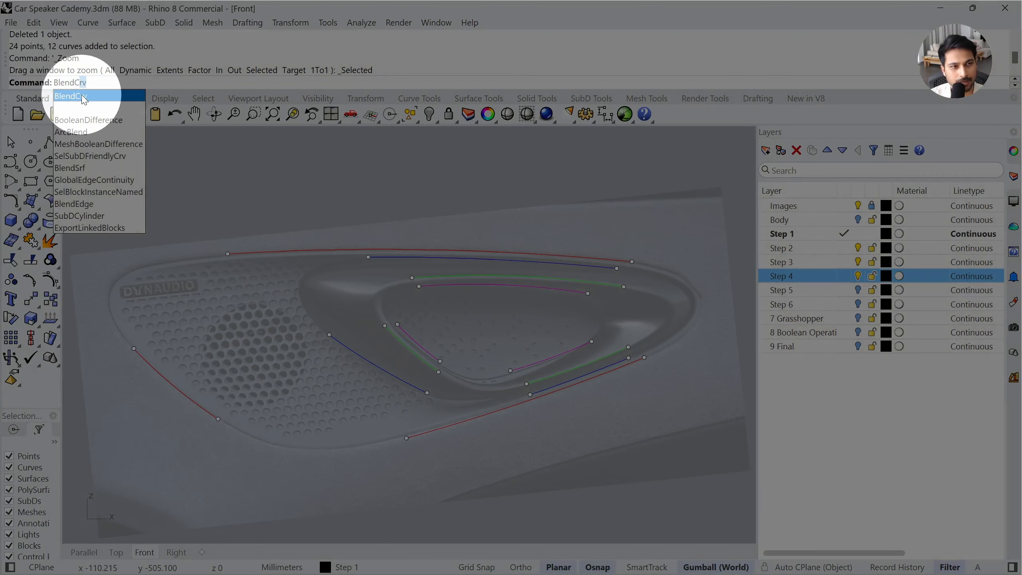
key("Escape")
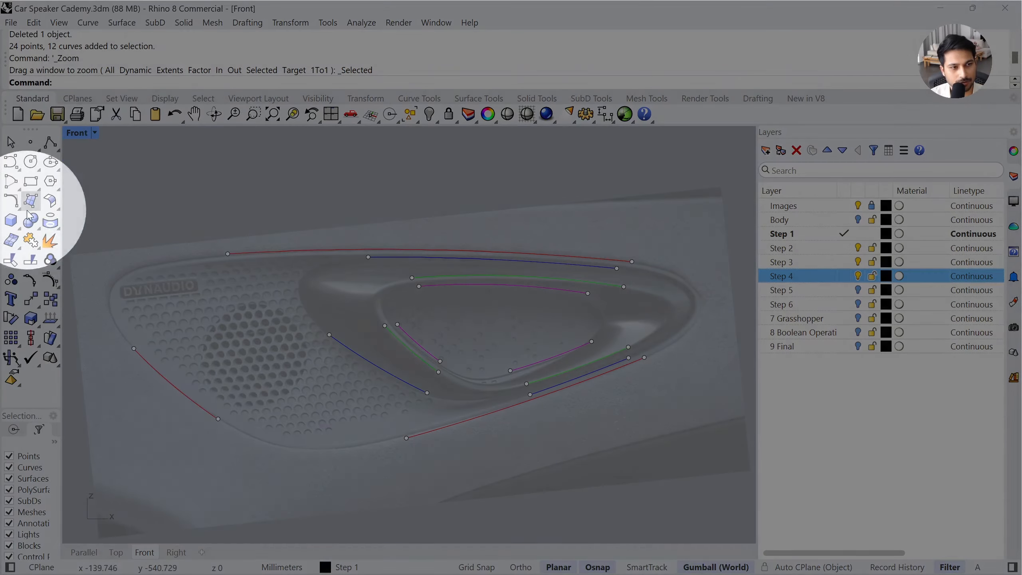
left_click(18, 210)
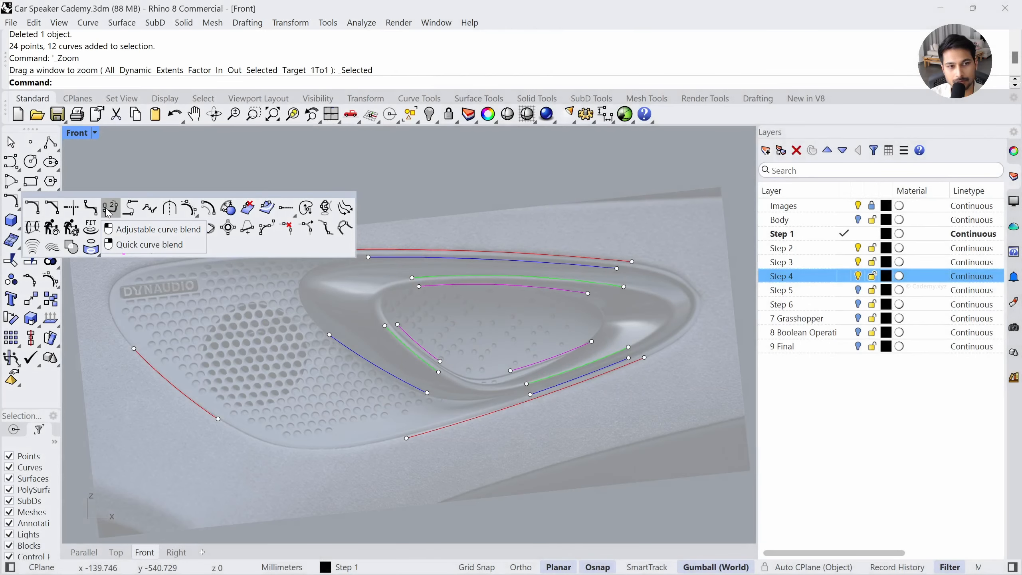
left_click(108, 209)
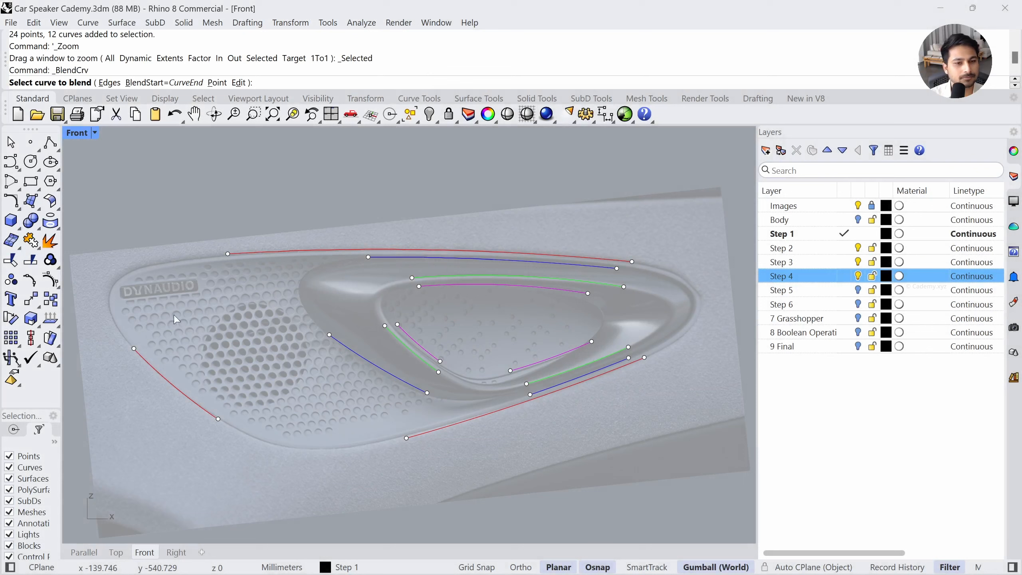
left_click(231, 258)
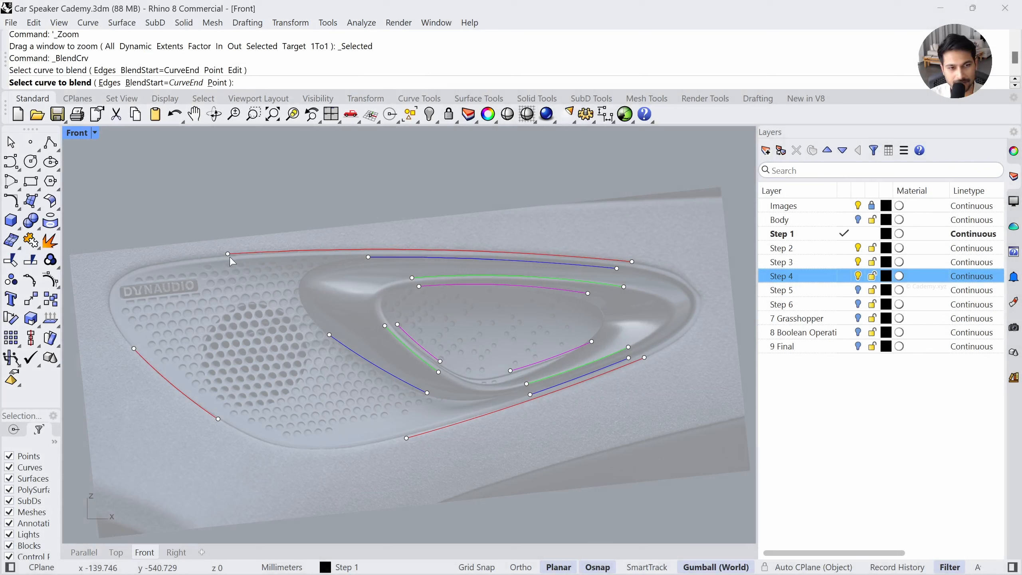
left_click(141, 351)
Try Tangency, set Curvature continuity at both ends, pull the blend's control point near end 2 slightly inward, and accept the blend
left_click(579, 250)
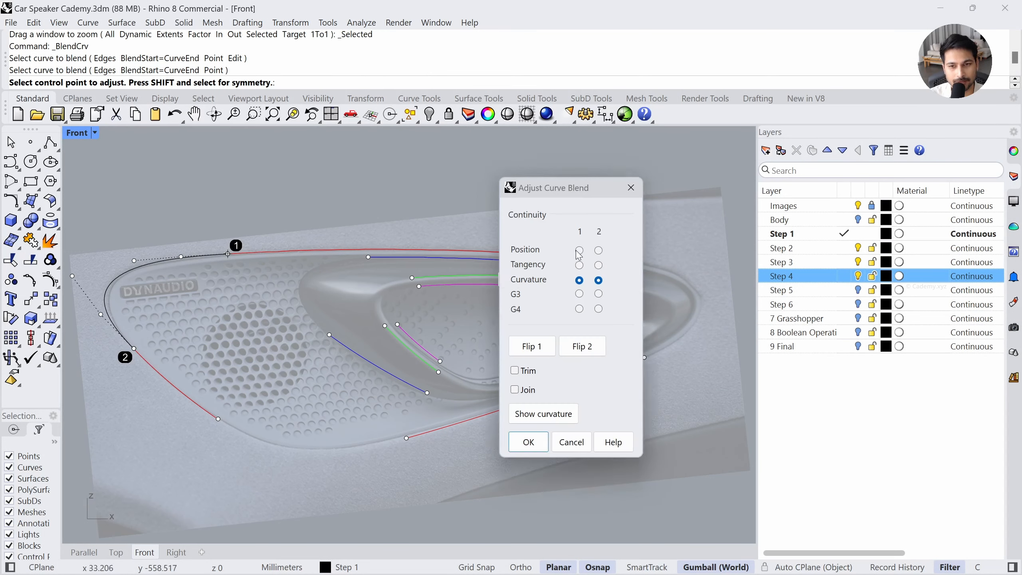
left_click(598, 265)
left_click(580, 266)
left_click(580, 280)
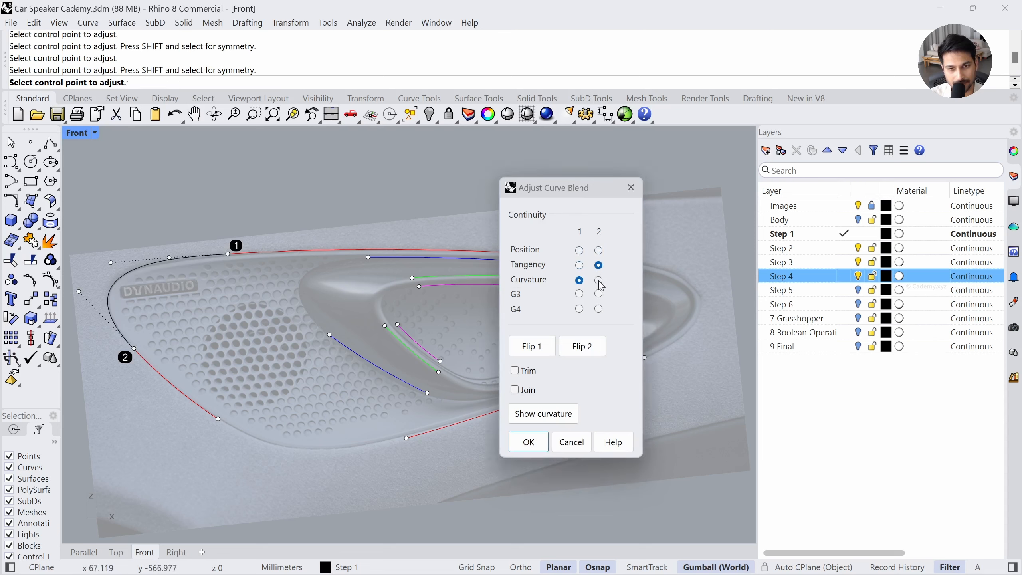
left_click(599, 280)
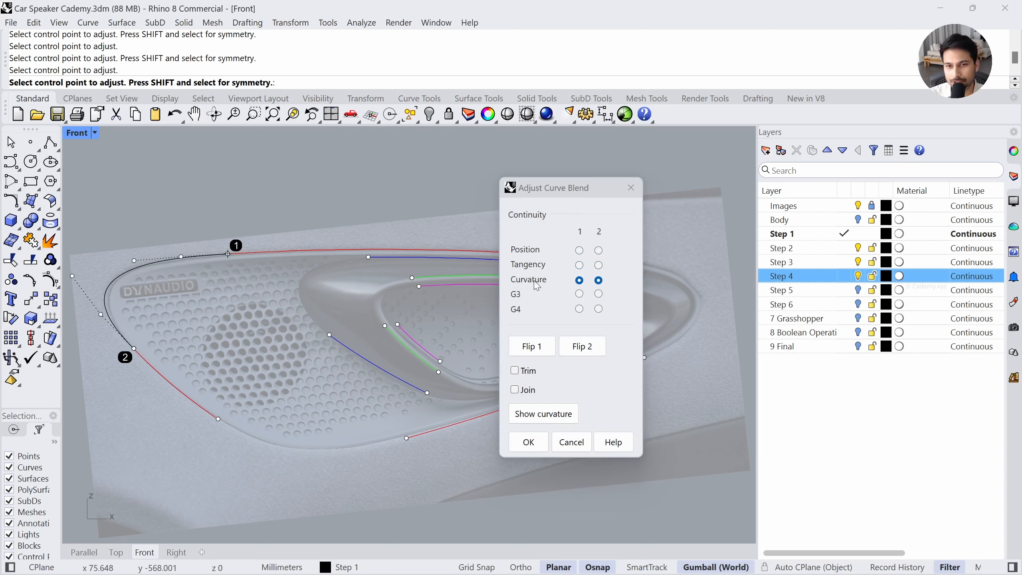
left_click(101, 315)
left_click(104, 317)
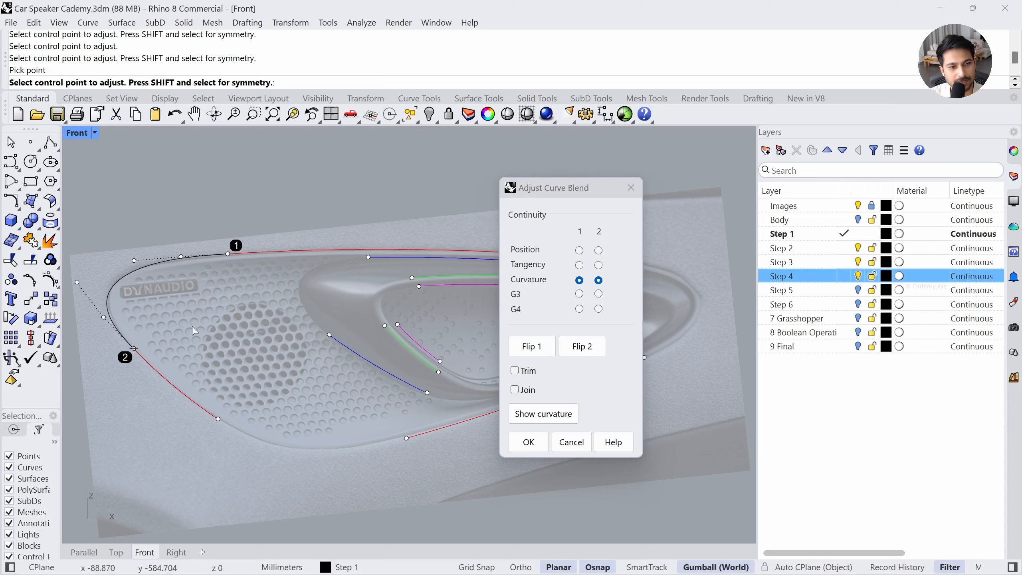
left_click(529, 442)
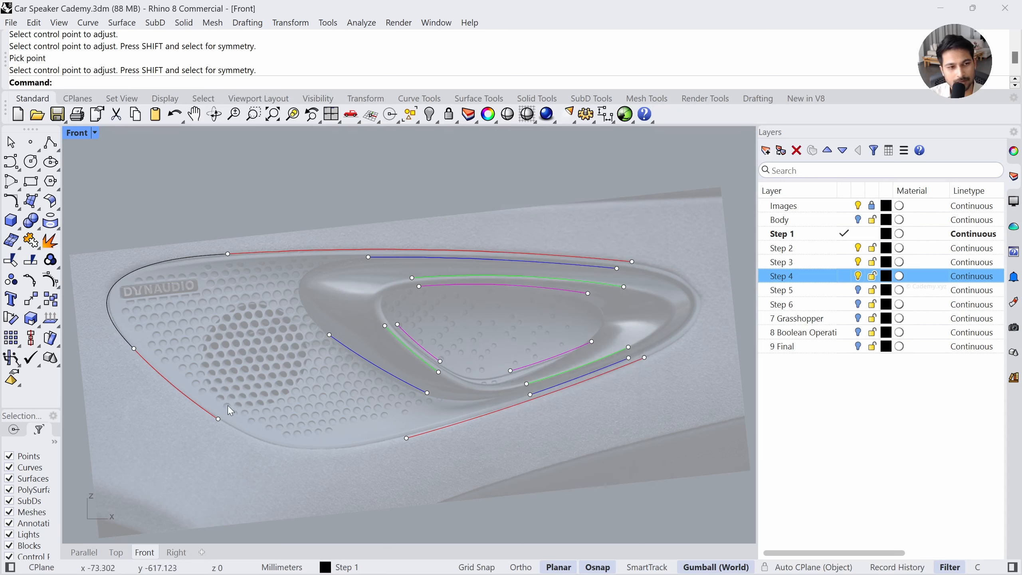
Blend the lower end of the left red curve into the left end of the bottom red curve with Curvature continuity
type("Curve")
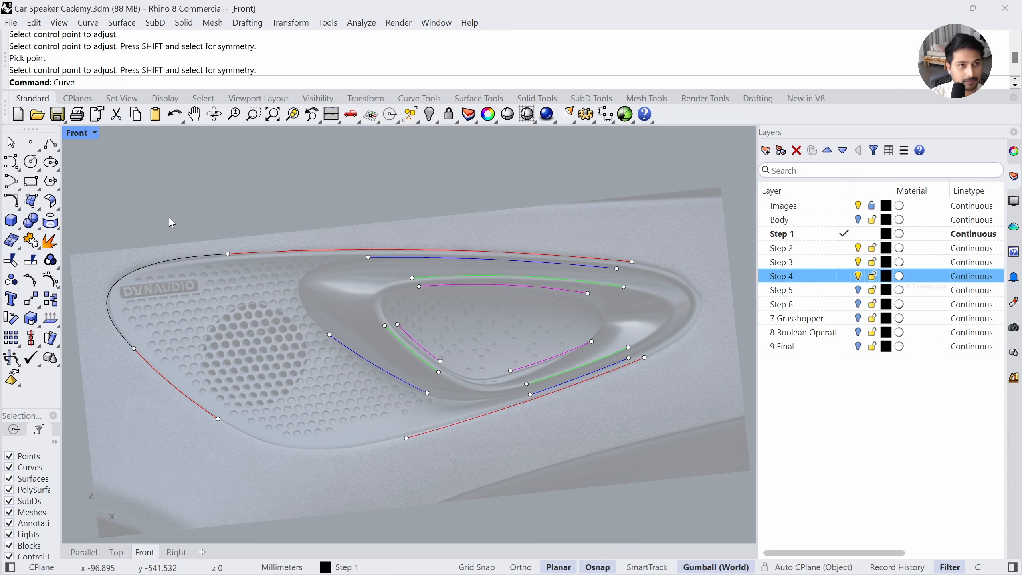
key("Escape")
type("BlendCrv")
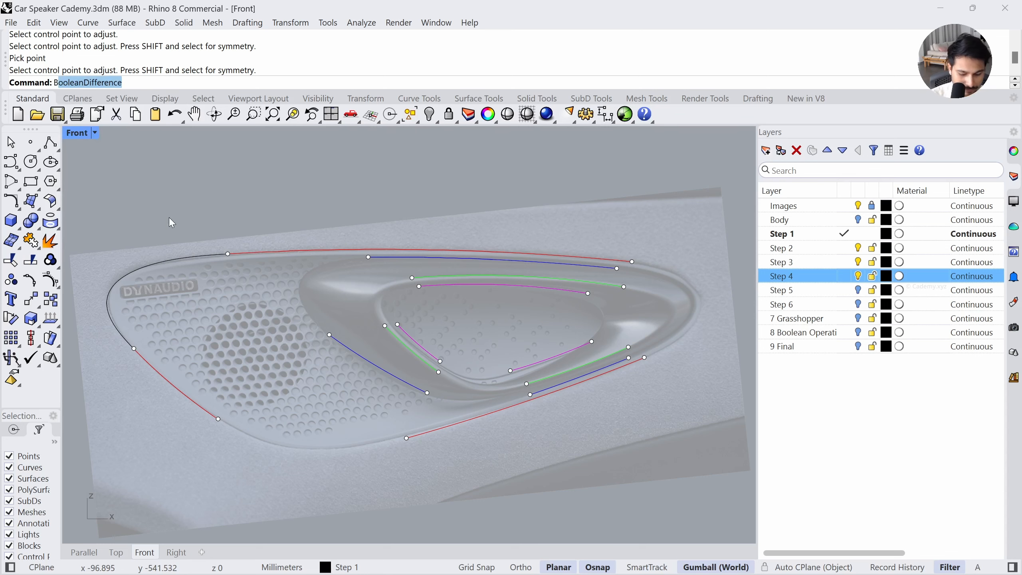
key("Return")
left_click(210, 416)
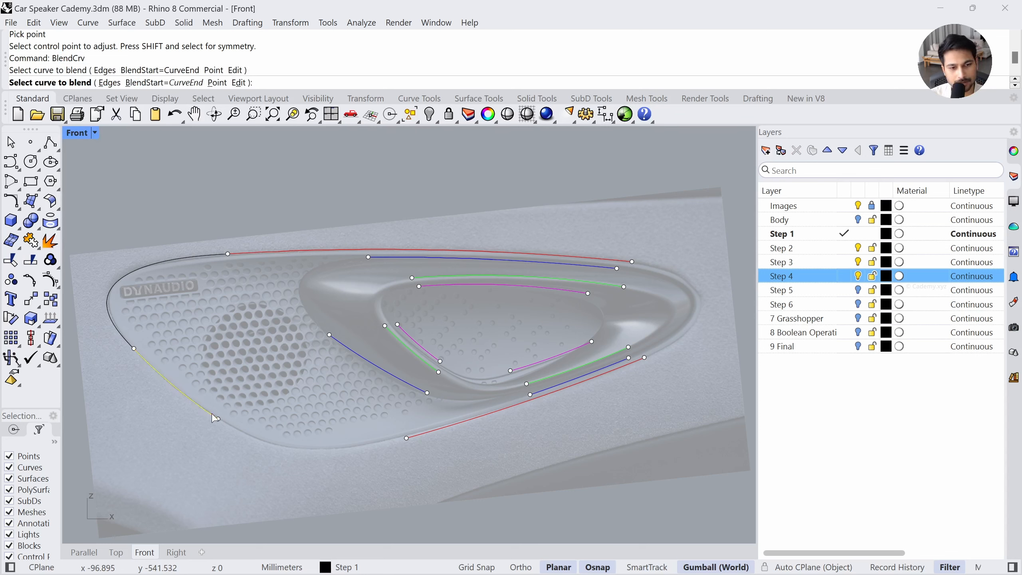
left_click(417, 438)
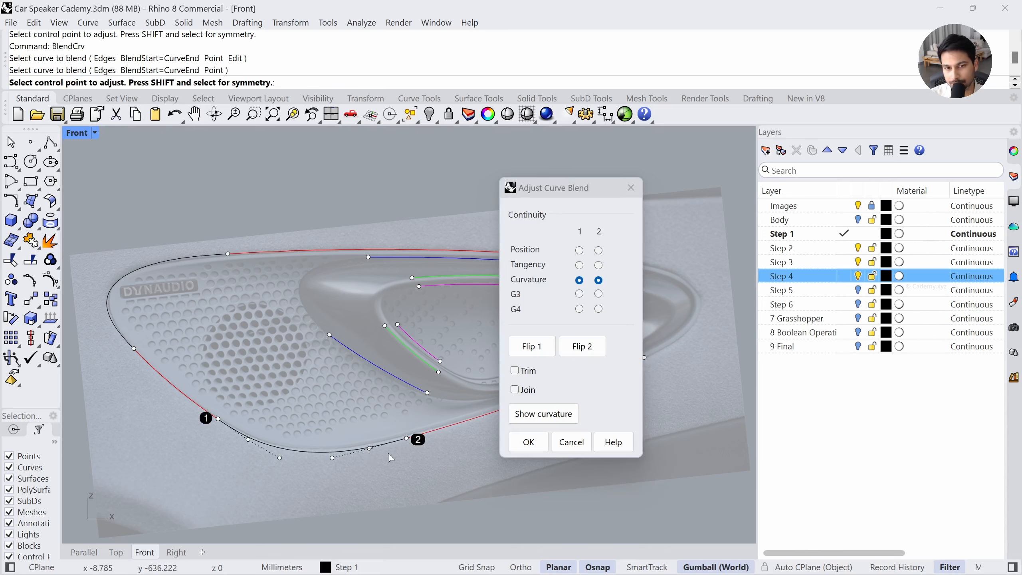
key("Return")
Examine the next panel copy down with its finished corner blends, highlighting the blends around the handle recess
scroll(390, 438, "down", 5)
right_click_drag(391, 415, 394, 358)
right_click_drag(396, 482, 394, 400)
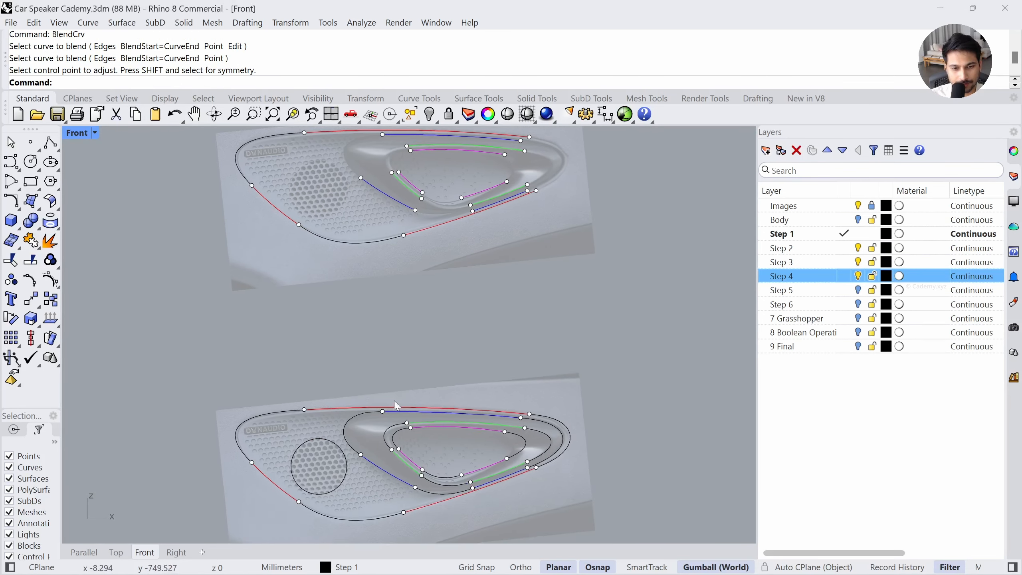
right_click_drag(387, 450, 390, 331)
scroll(388, 367, "up", 2)
right_click_drag(387, 368, 387, 341)
scroll(341, 327, "up", 2)
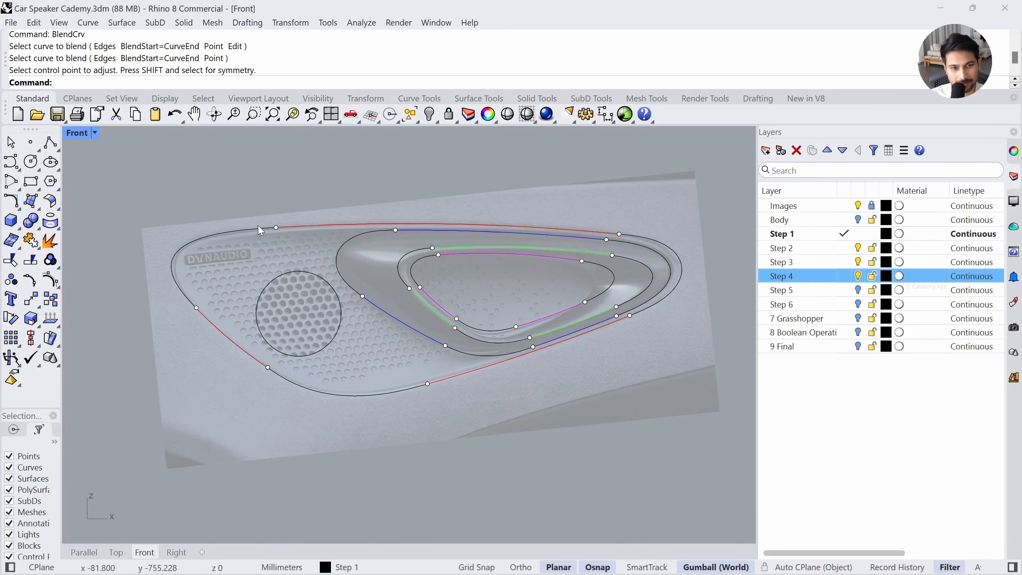
scroll(382, 336, "up", 2)
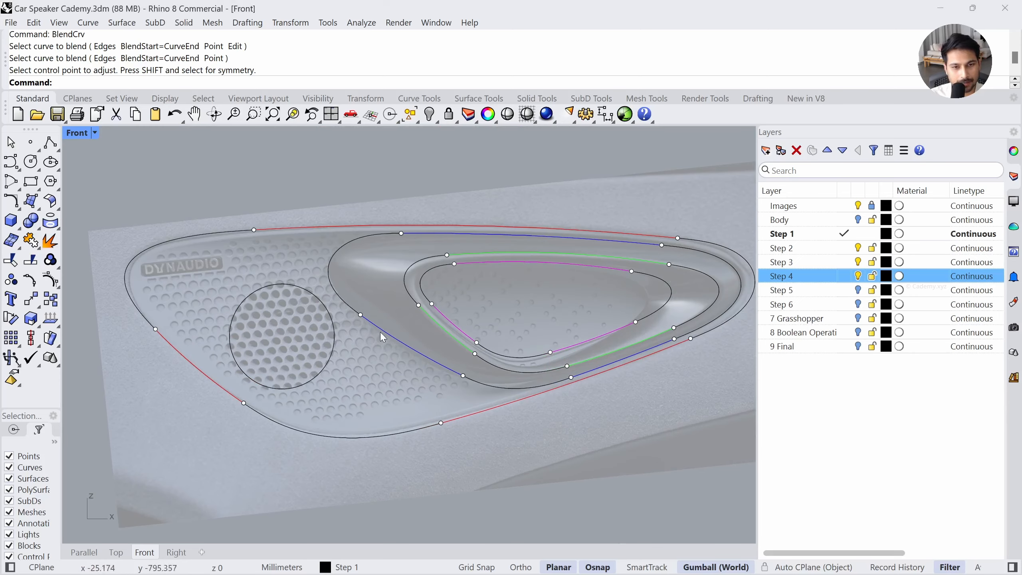
left_click(426, 278)
left_click(408, 268)
left_click(358, 241)
left_click(382, 393)
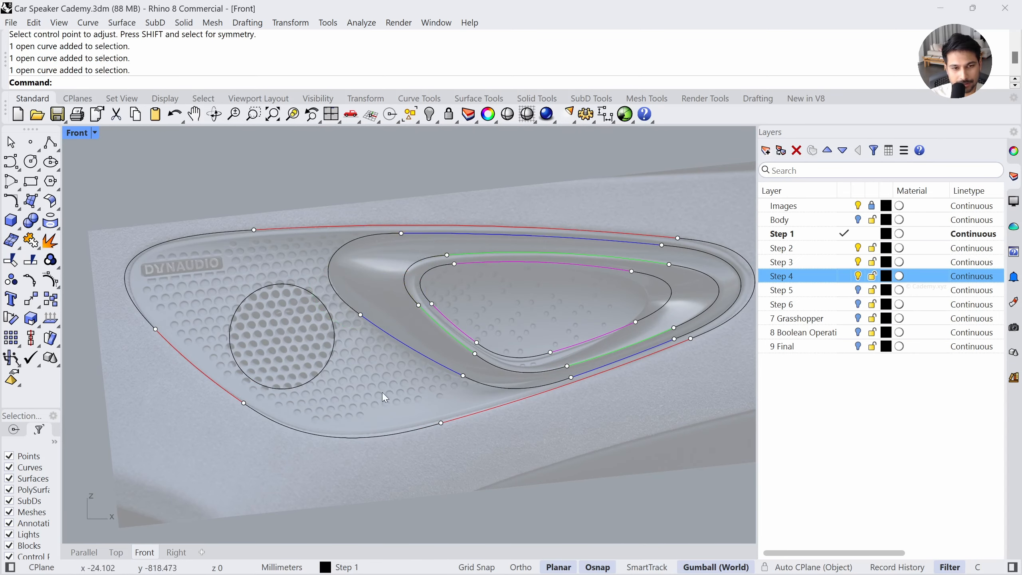
Examine the circle around the round speaker grille and compare this panel copy with the one below it
scroll(278, 327, "up", 2)
left_click(341, 289)
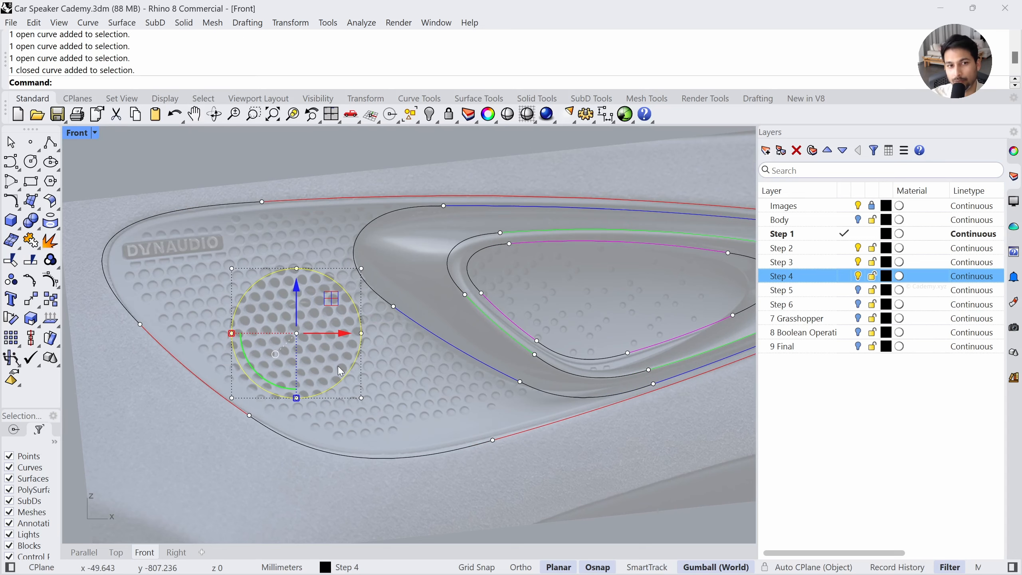
scroll(337, 356, "down", 4)
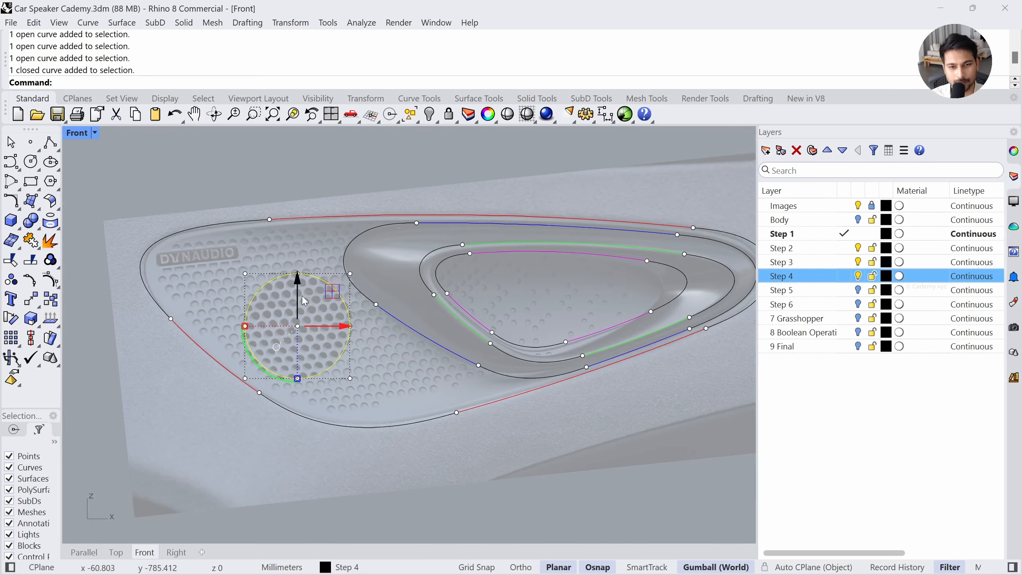
right_click_drag(401, 385, 381, 293)
scroll(381, 292, "down", 2)
right_click_drag(380, 449, 395, 368)
right_click_drag(387, 279, 392, 357)
right_click_drag(333, 471, 334, 420)
right_click_drag(423, 264, 424, 359)
Join the six outer outline segments into one closed curve, and join the blue, green and magenta curves with their blends into closed outlines
key("Escape")
left_click(278, 287)
left_click(345, 212)
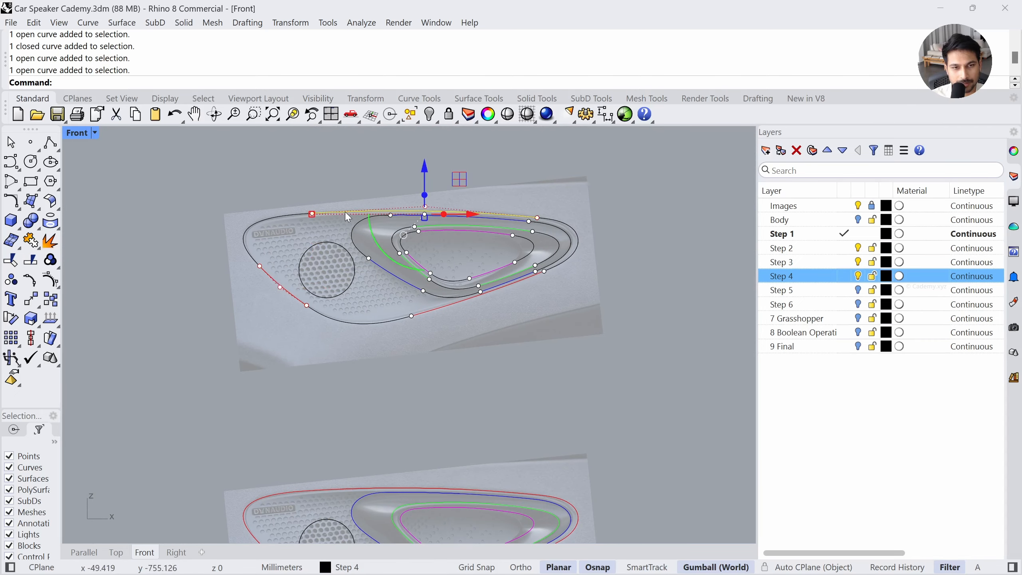
left_click(261, 221, "shift")
left_click(290, 295, "shift")
left_click(340, 319, "shift")
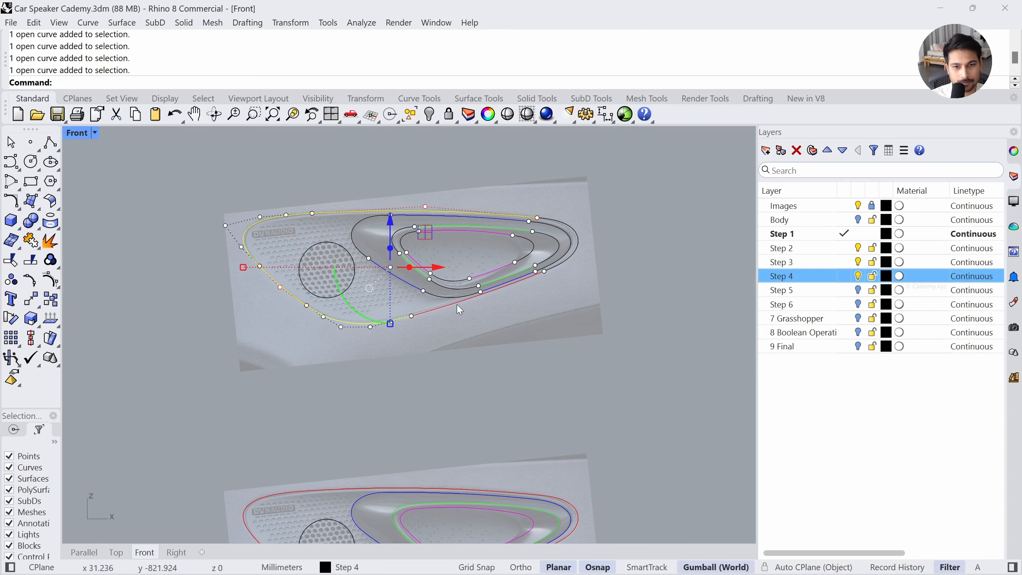
left_click(457, 302, "shift")
left_click(564, 259, "shift")
left_click(31, 241)
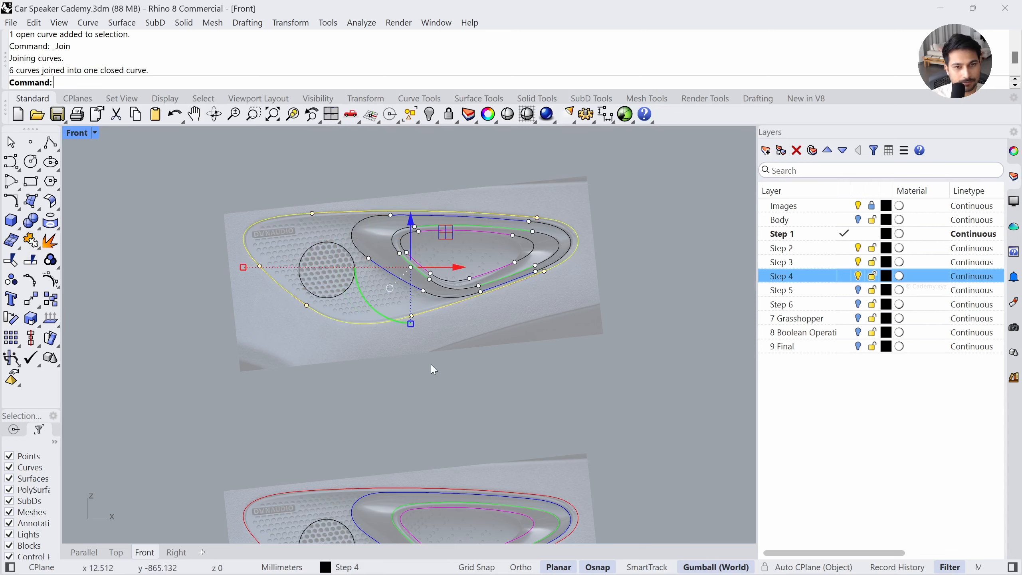
left_click_drag(205, 184, 640, 385)
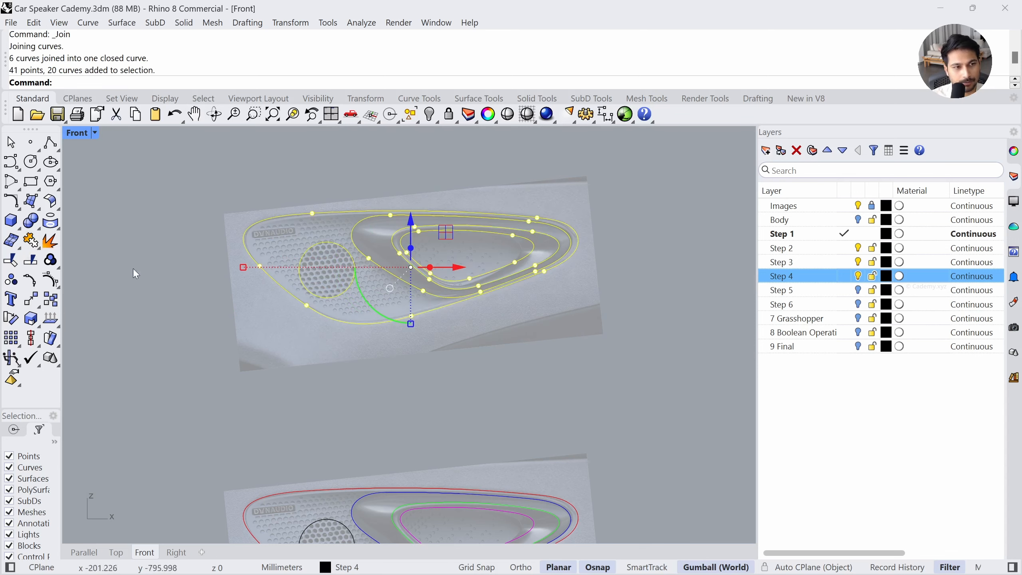
left_click(31, 241)
Zoom to the lowest panel copy and examine its closed red, blue, green and magenta outlines and the grille circle
right_click_drag(397, 408, 338, 333)
left_click_drag(209, 305, 611, 482)
type("zs")
key("Return")
left_click(552, 439)
right_click_drag(537, 405, 533, 416)
scroll(461, 384, "up", 2)
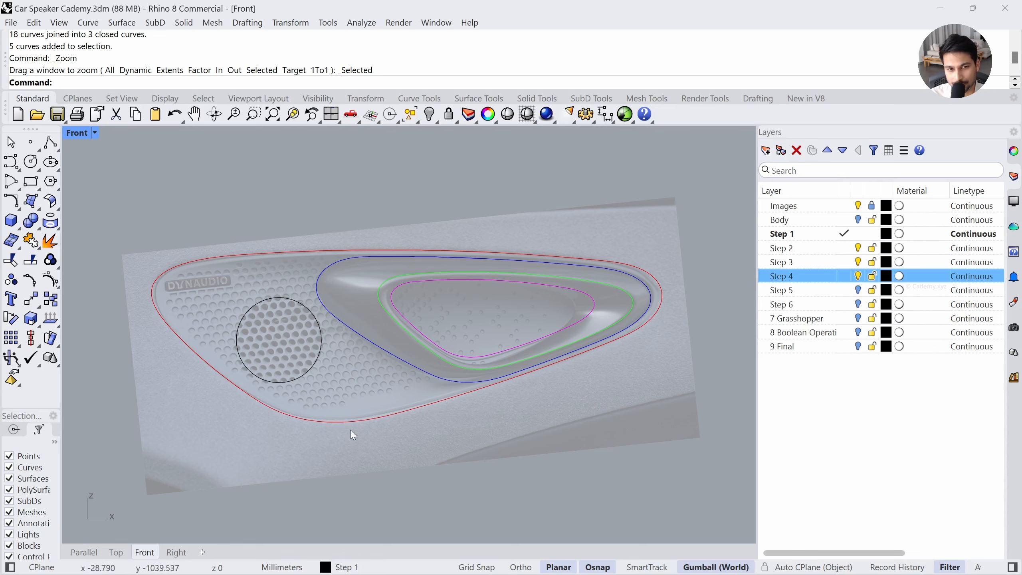
scroll(588, 447, "down", 5)
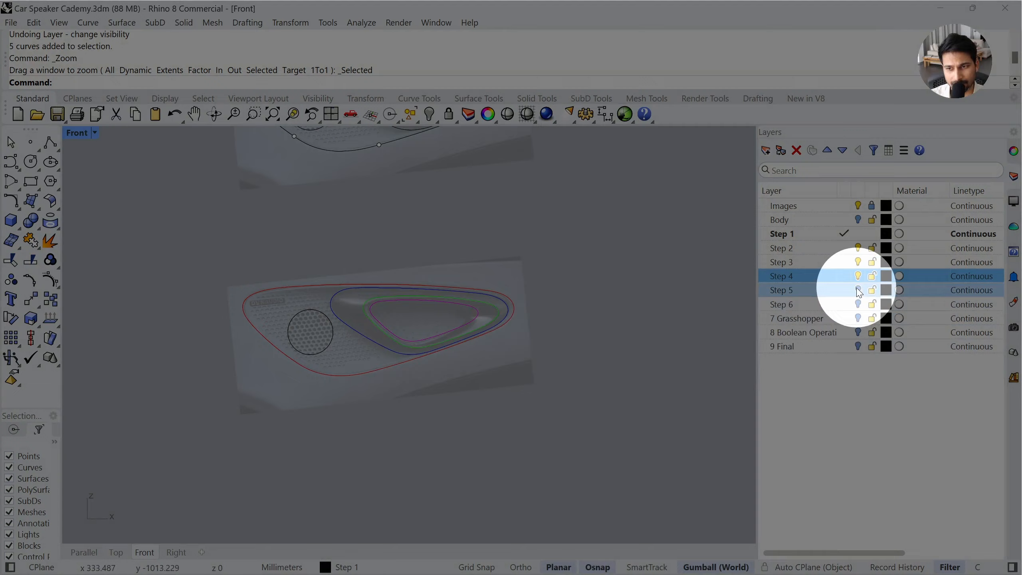
Show the Step 5 layer and examine its red outer outline in front of the door body, highlighting the outline and the body
left_click(858, 289)
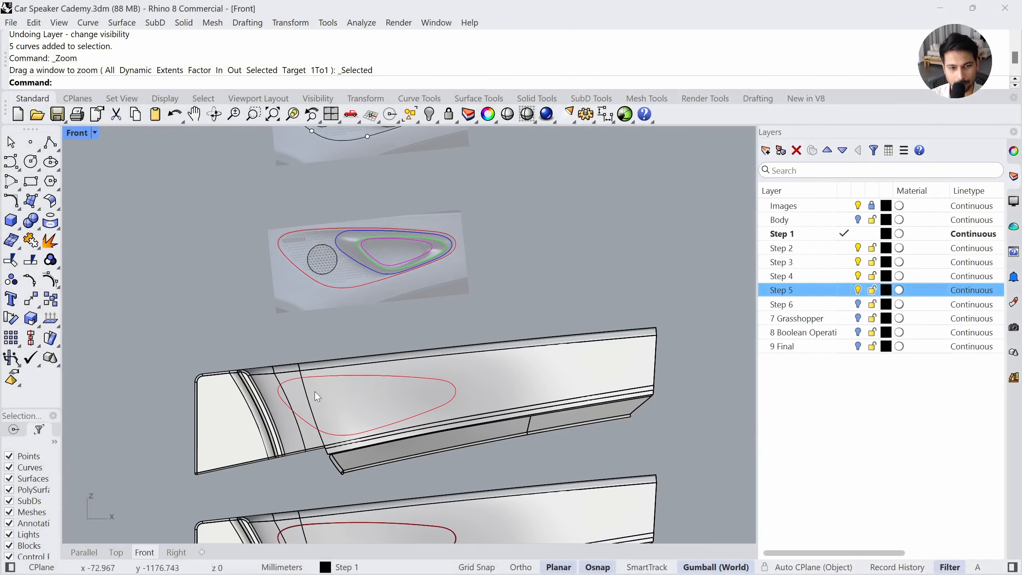
left_click(325, 284)
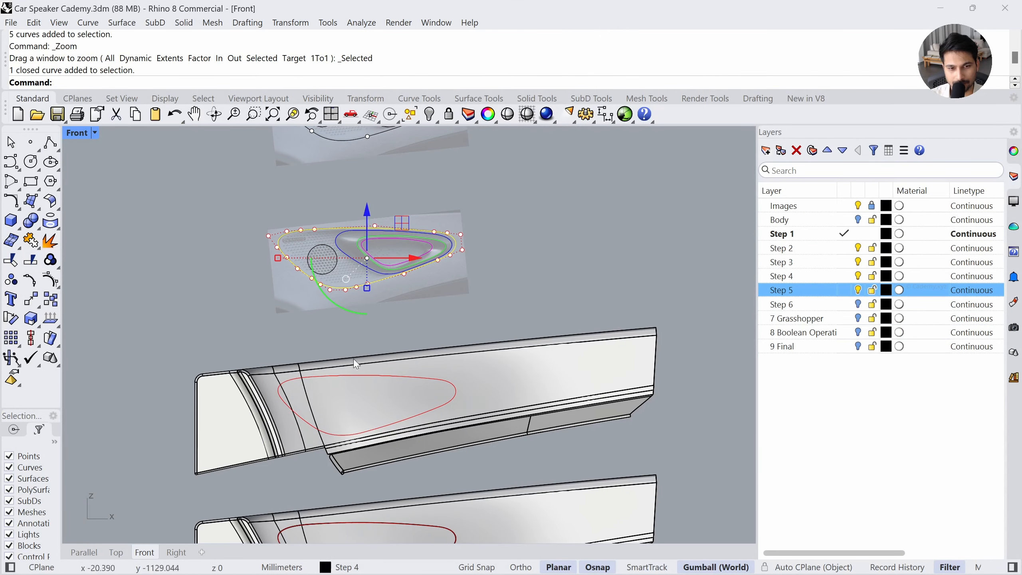
left_click(325, 346)
scroll(325, 345, "up", 3)
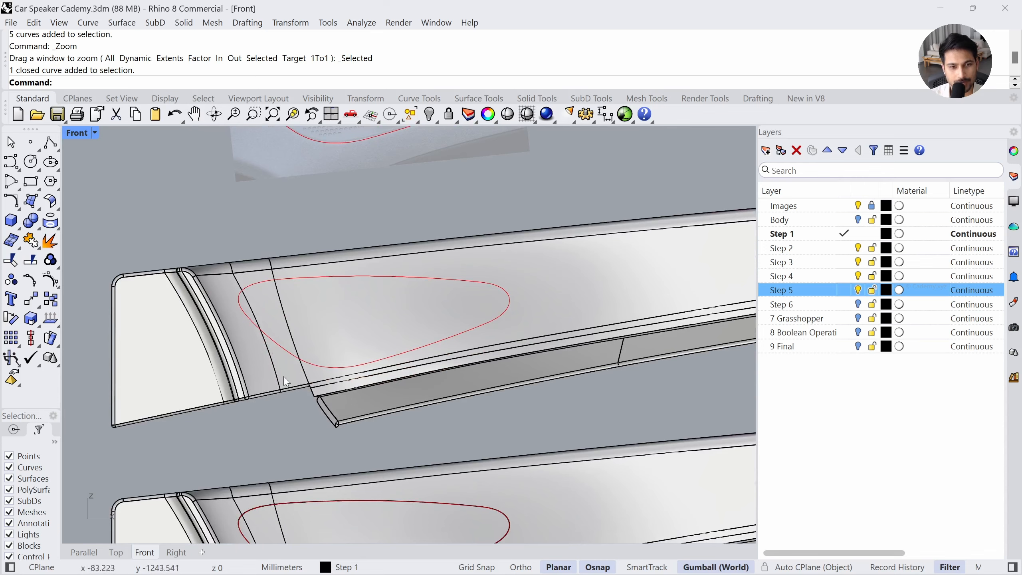
left_click(323, 367)
left_click(249, 405)
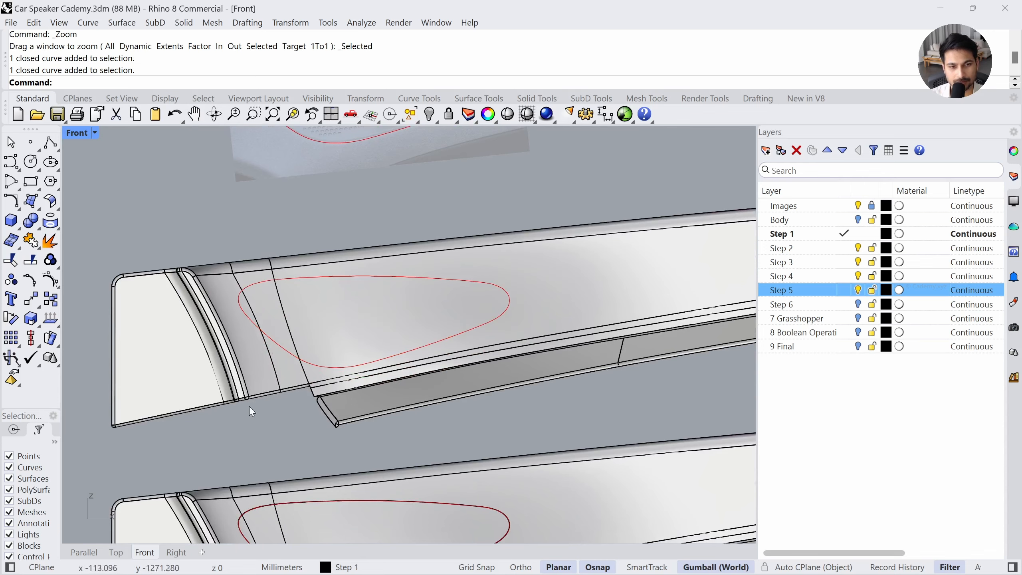
left_click(290, 438)
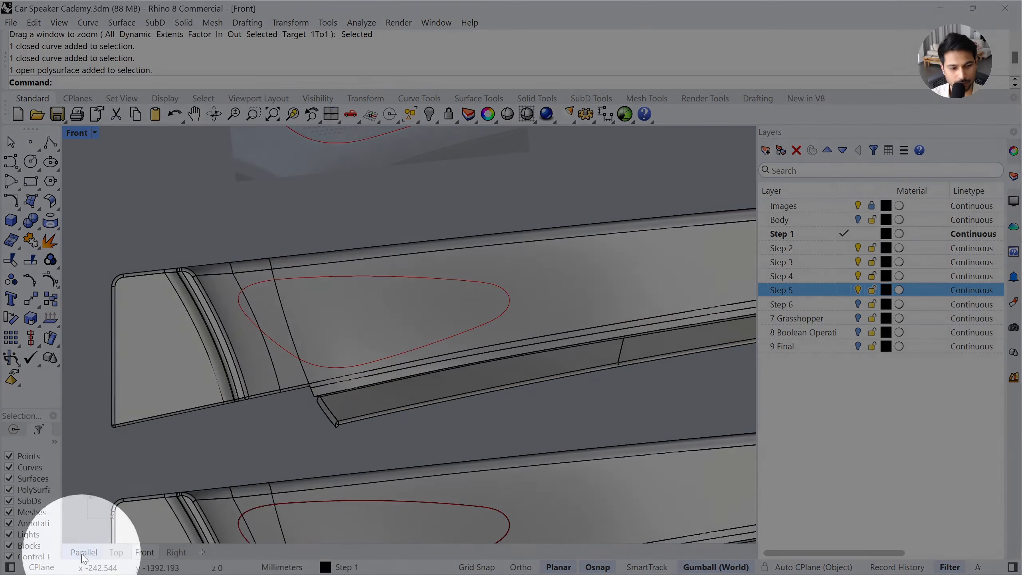
Examine the flat red outline and the curved door body from an angle in the Parallel view, highlighting each one
left_click(89, 559)
right_click_drag(445, 451, 420, 452)
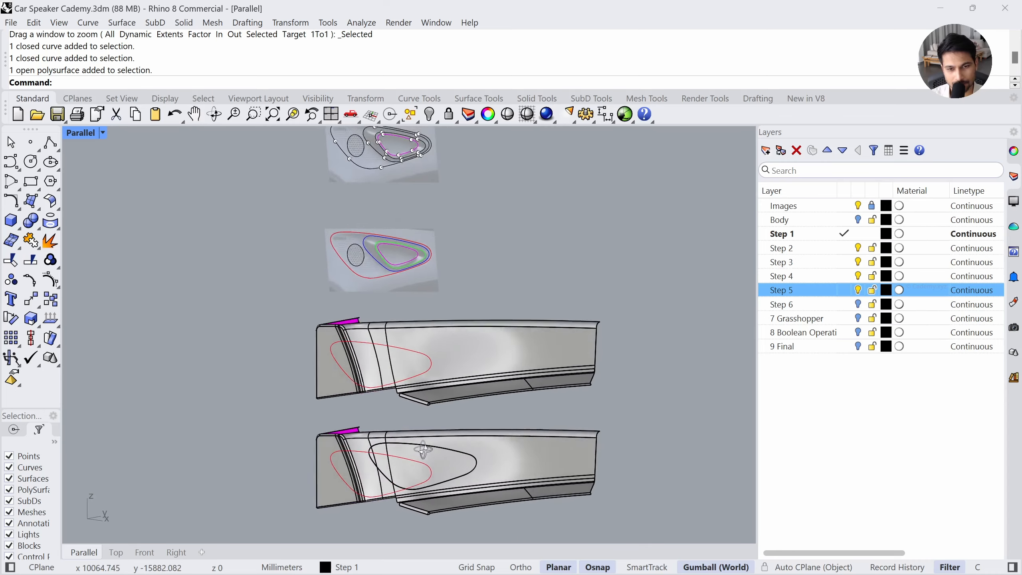
scroll(417, 365, "up", 4)
right_click_drag(416, 379, 330, 411)
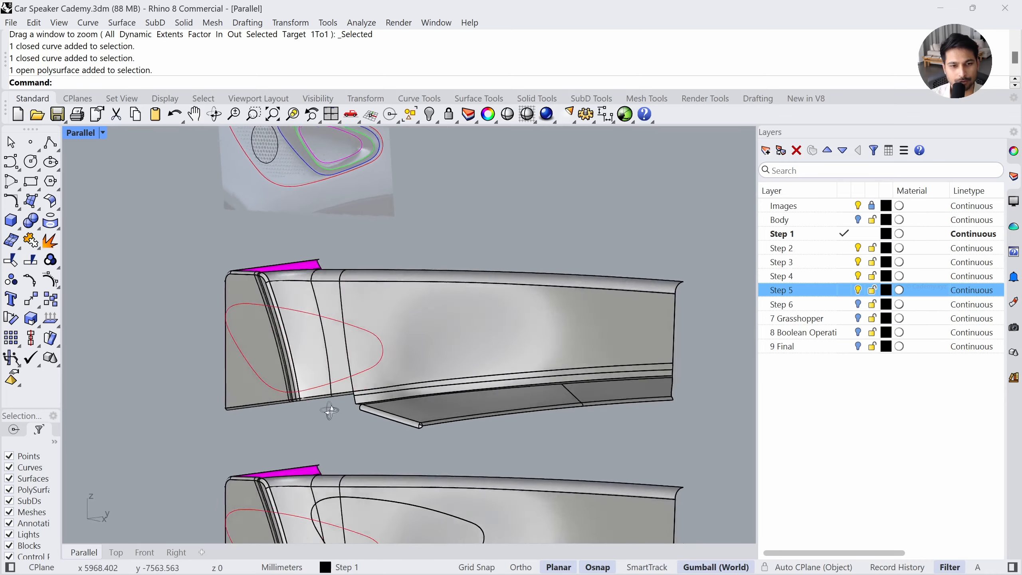
left_click(341, 332)
left_click(428, 317)
left_click(254, 442)
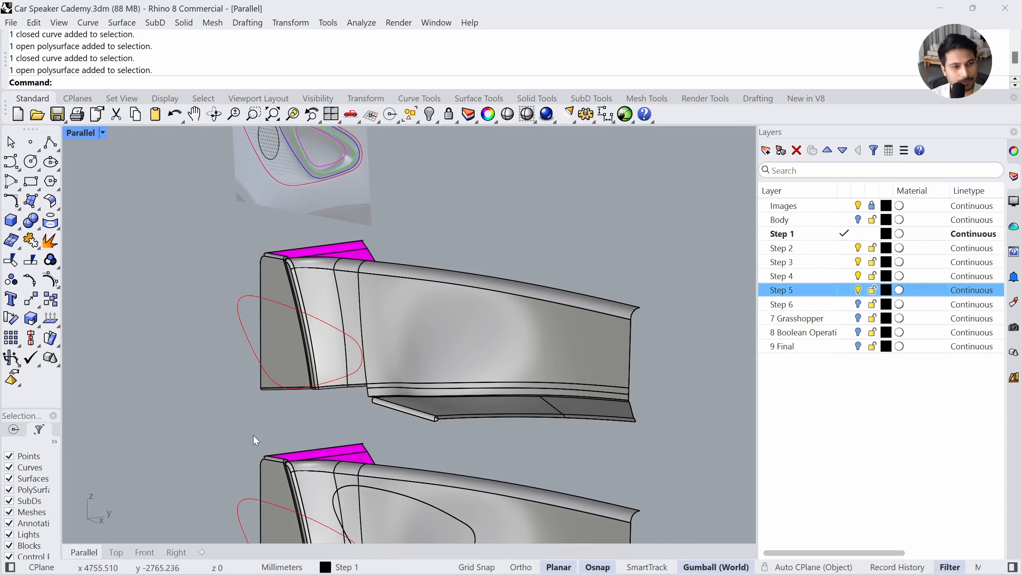
left_click(50, 220)
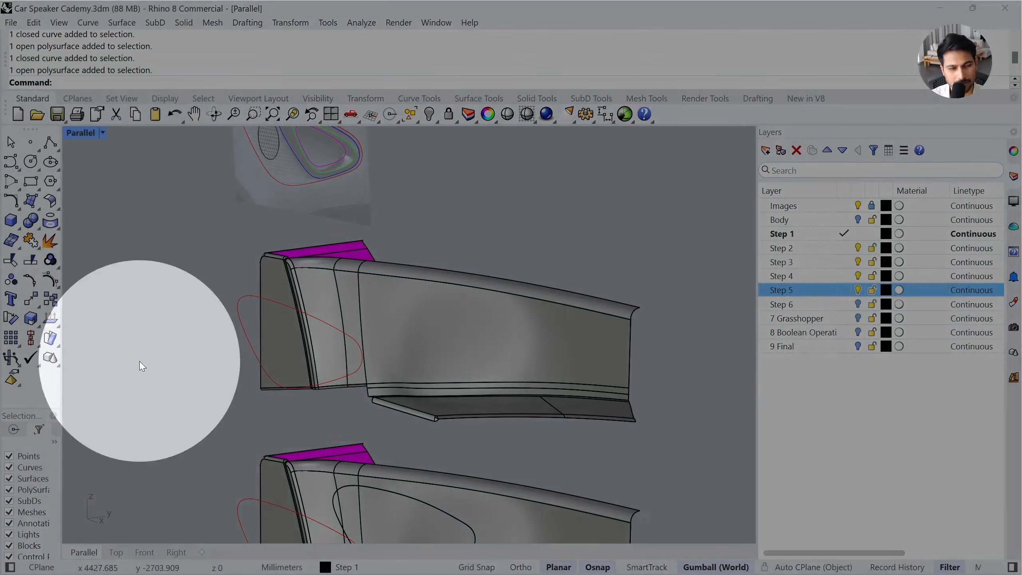
type("roject")
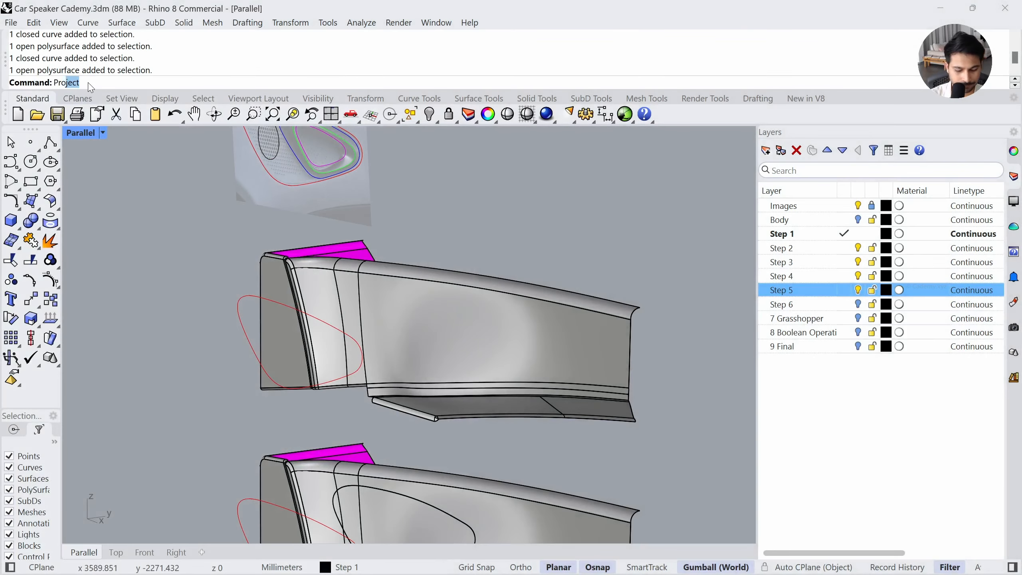
key("Return")
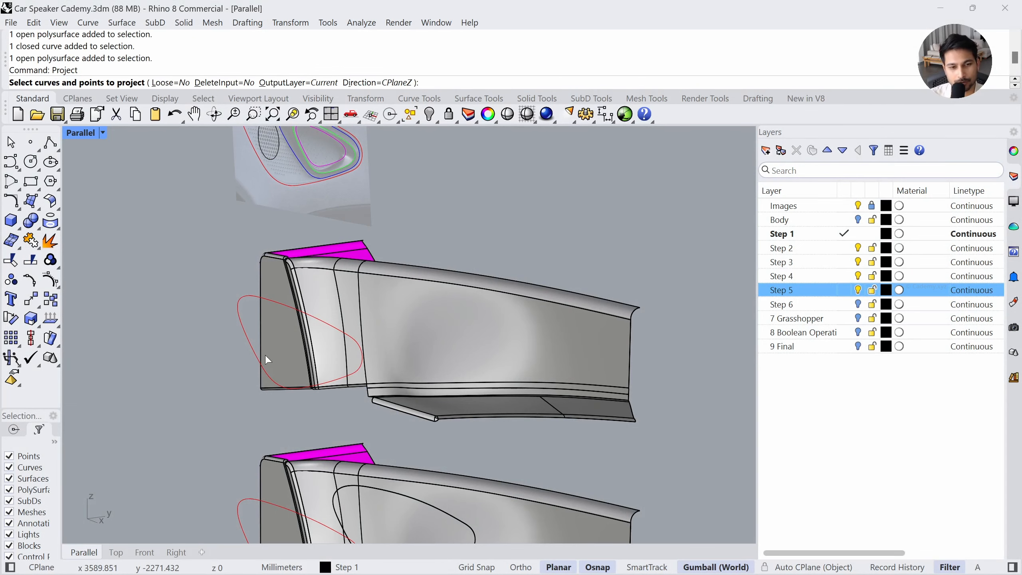
right_click_drag(265, 355, 294, 312)
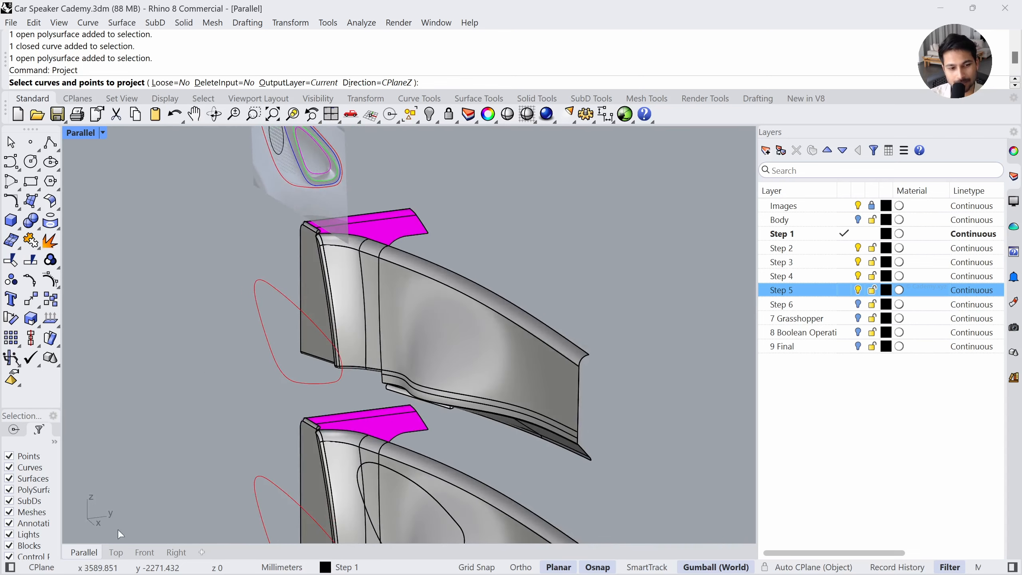
right_click_drag(119, 508, 233, 435)
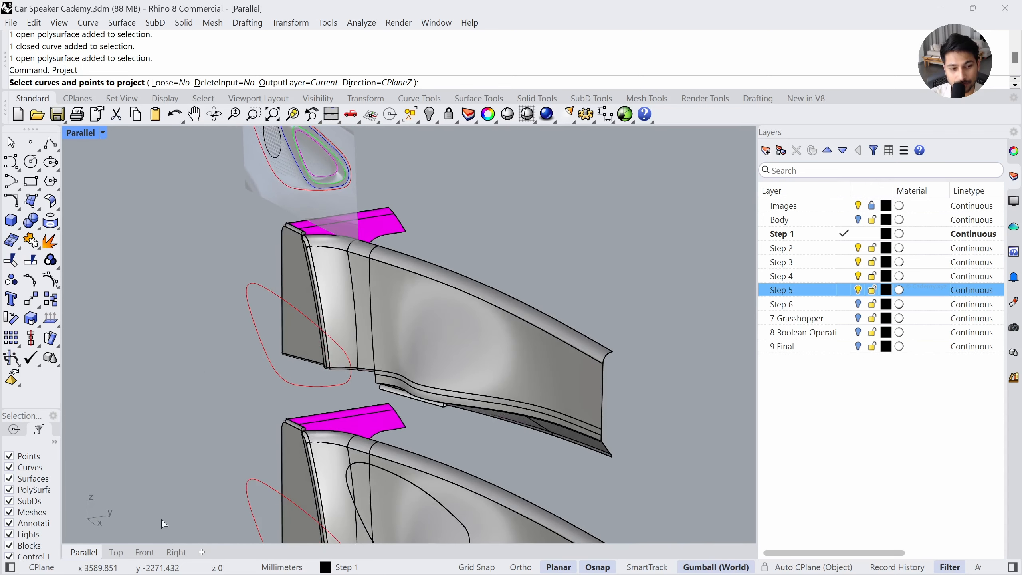
Project the red outer outline onto the upper door body from the Front view, with the direction set to CPlaneZ
left_click(150, 553)
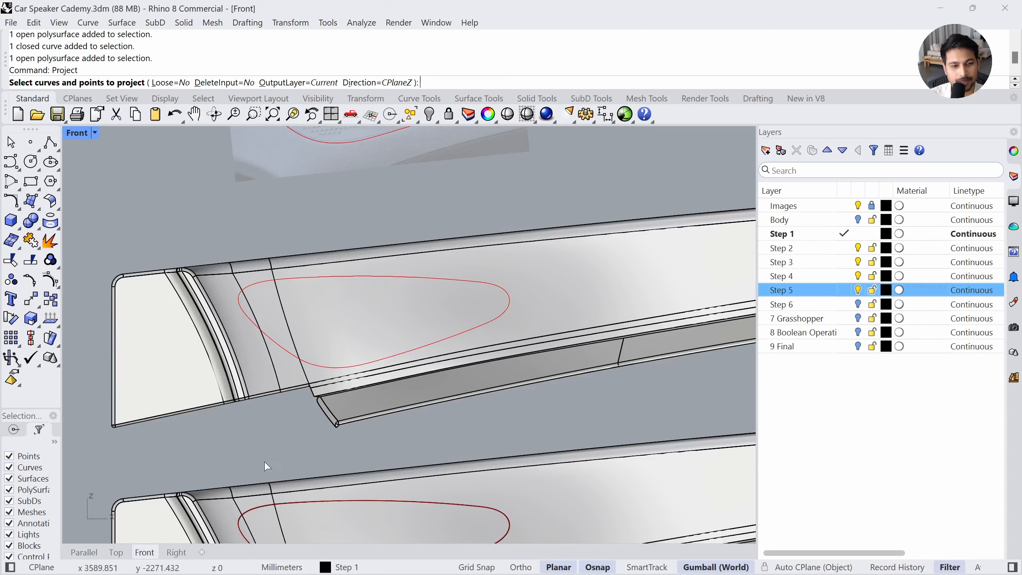
key("Escape")
type("P")
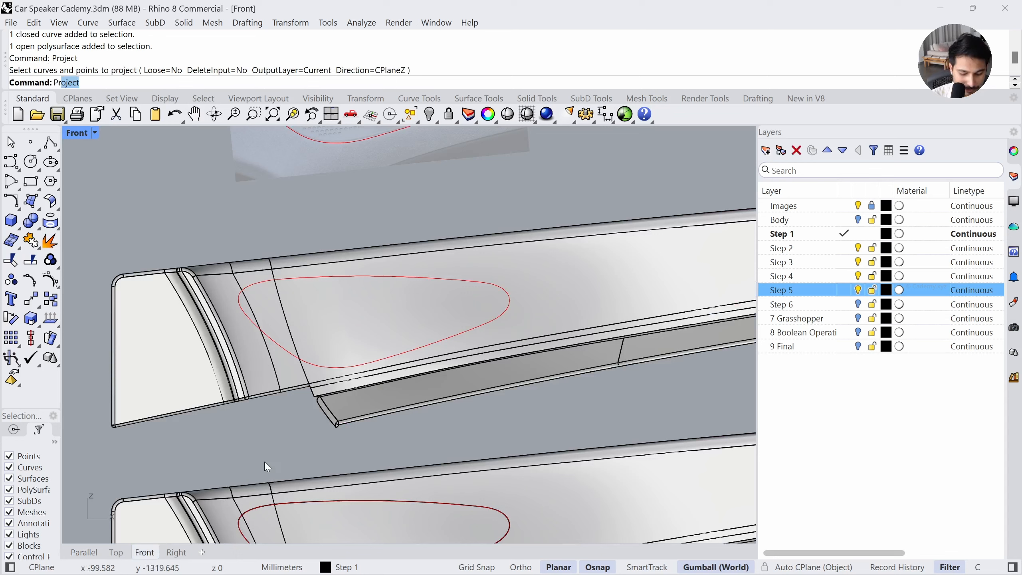
type("ro")
key("Return")
left_click(298, 283)
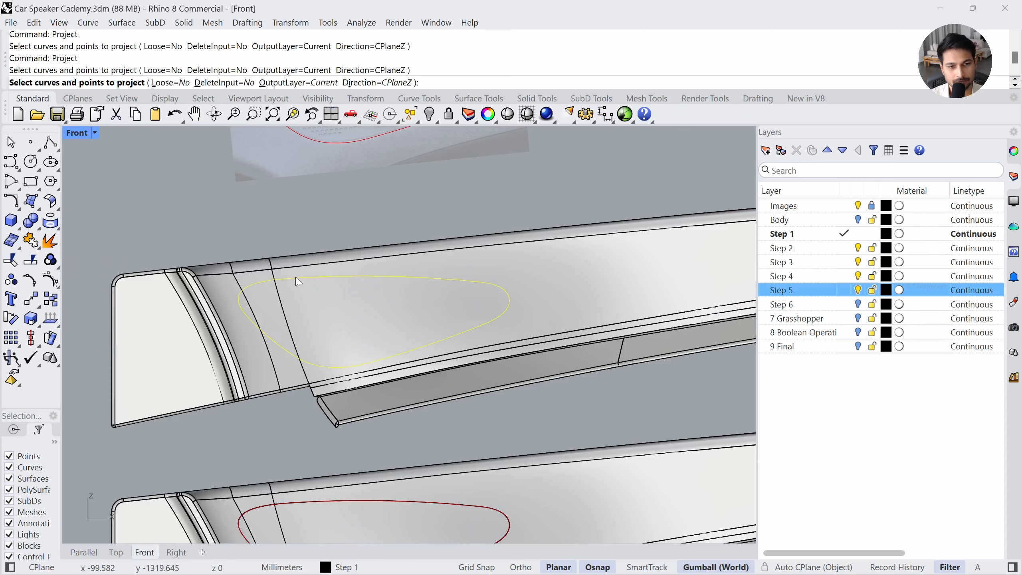
key("Return")
left_click(343, 317)
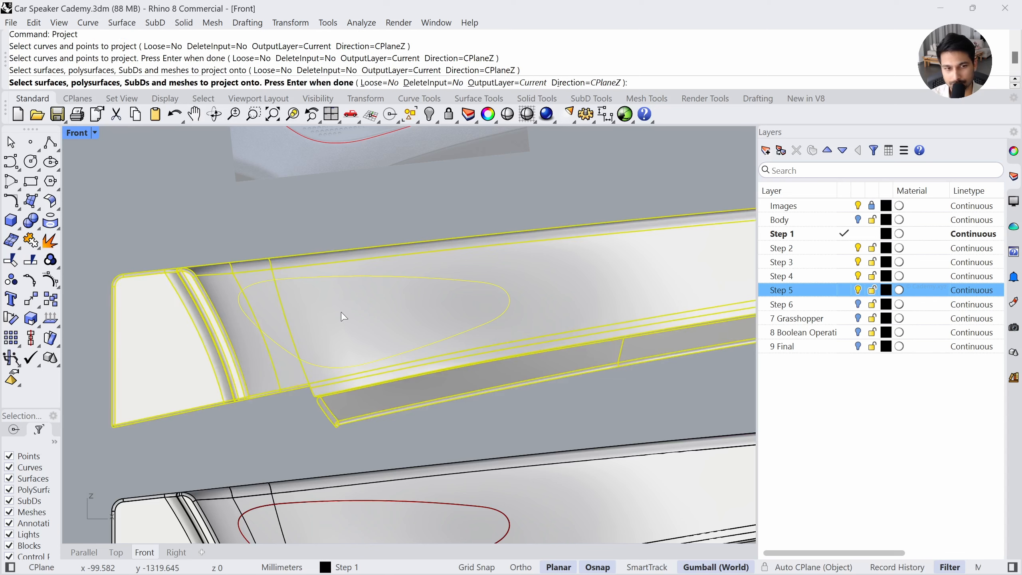
key("Return")
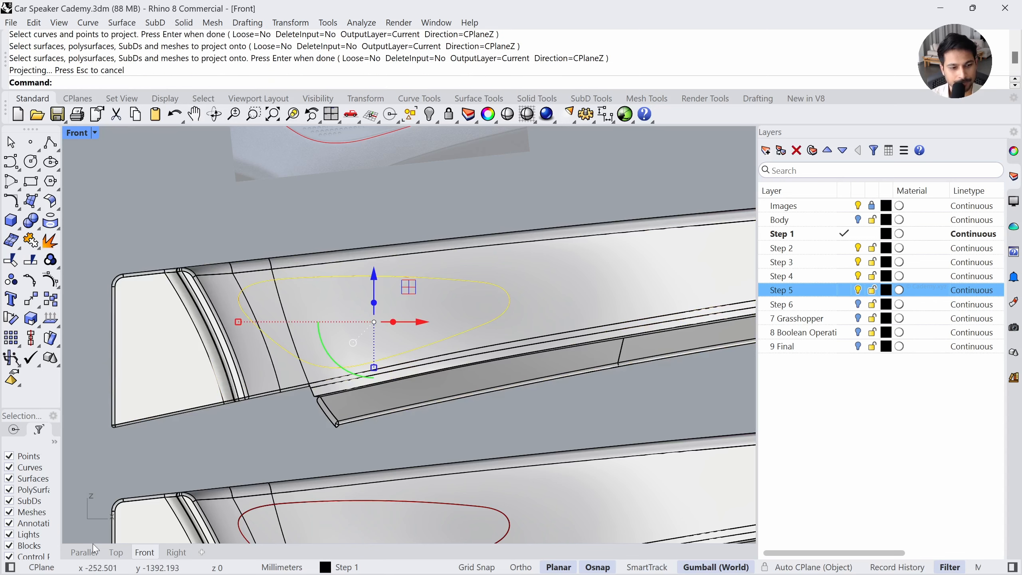
In the Parallel view, try to pull the flat red outline toward the door body and undo the resulting gumball extrusion
left_click(85, 552)
left_click(306, 316)
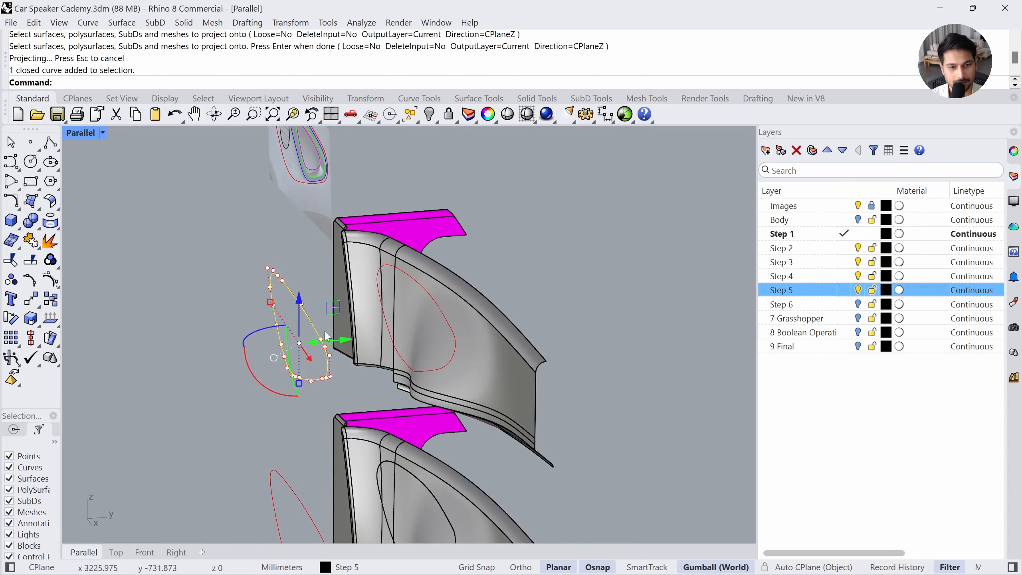
left_click_drag(316, 343, 547, 382)
key("ctrl+z")
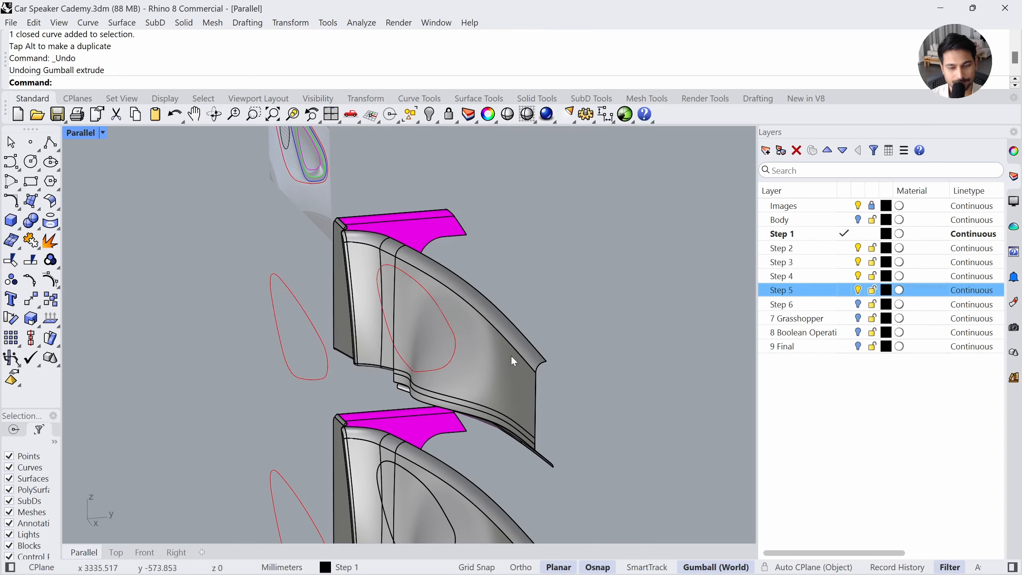
Zoom to the projected outline and examine how it lies on the curved door body
scroll(460, 354, "up", 5)
scroll(422, 254, "up", 2)
left_click(421, 257)
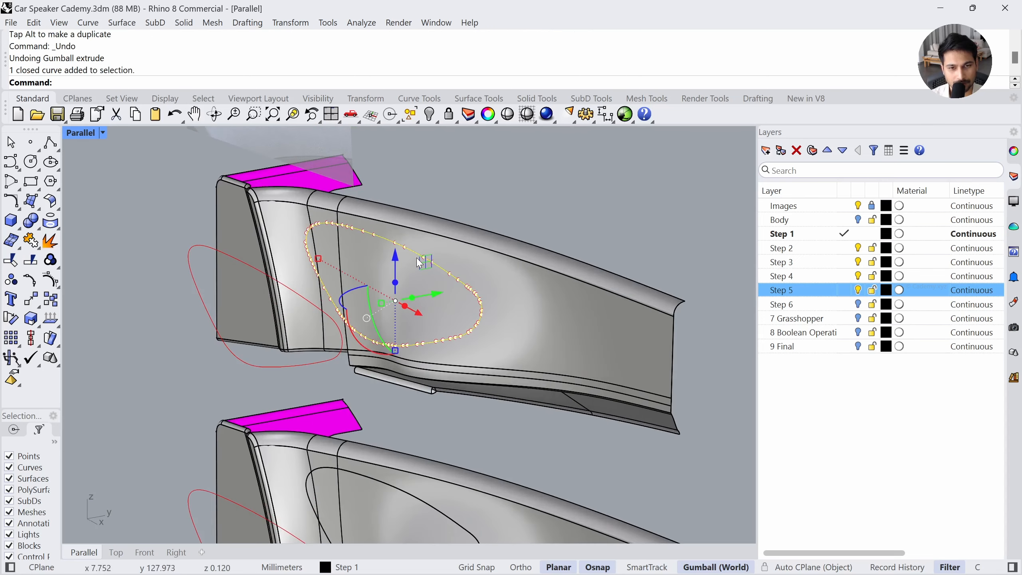
type("zs")
key("Return")
scroll(416, 261, "down", 7)
right_click_drag(416, 260, 405, 259)
key("Escape")
scroll(411, 269, "down", 3)
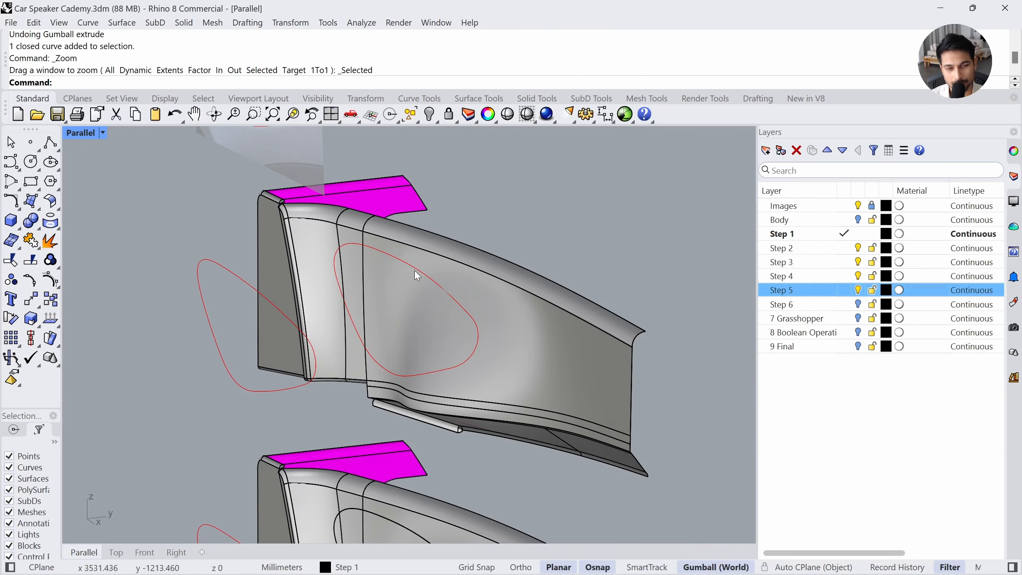
left_click(405, 298)
left_click(502, 202)
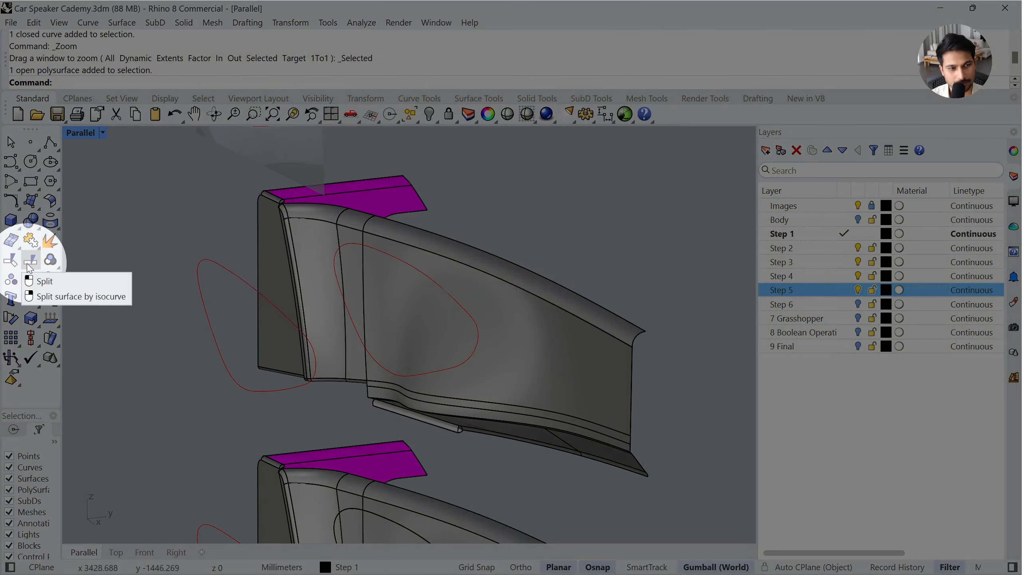
Split the upper door body with the projected outline as the cutting object
left_click(31, 260)
left_click(421, 328)
key("Return")
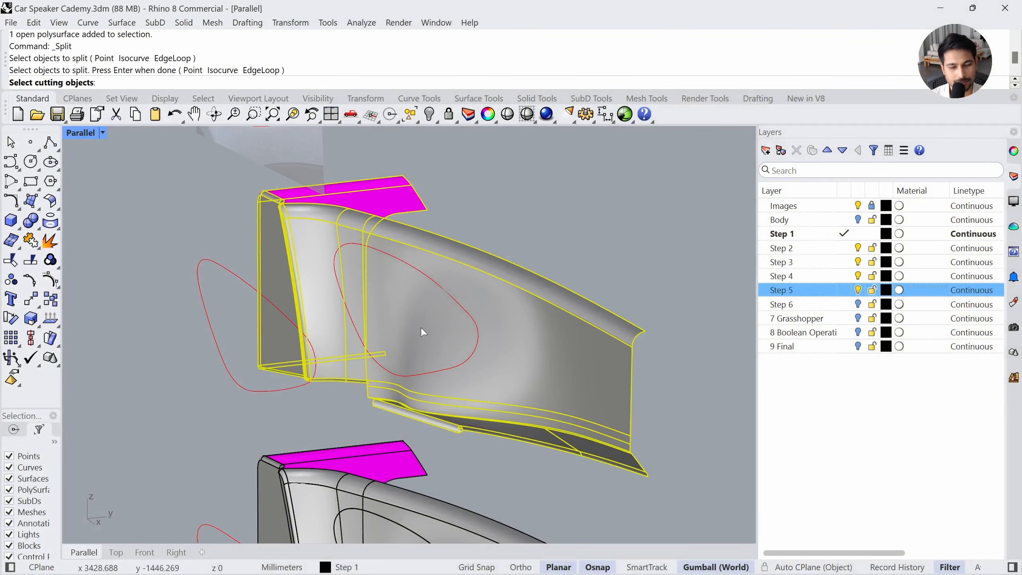
left_click(433, 281)
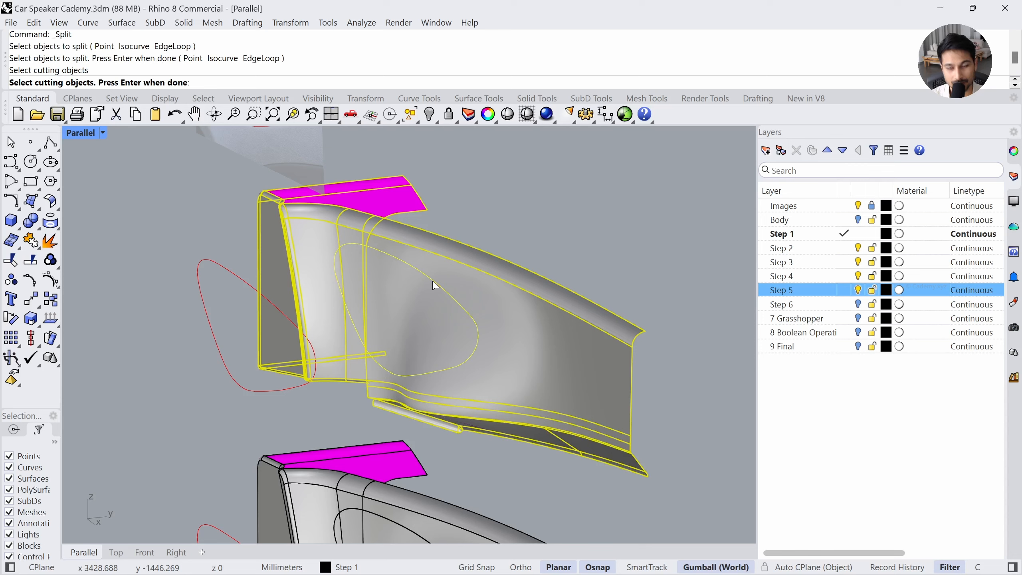
key("Return")
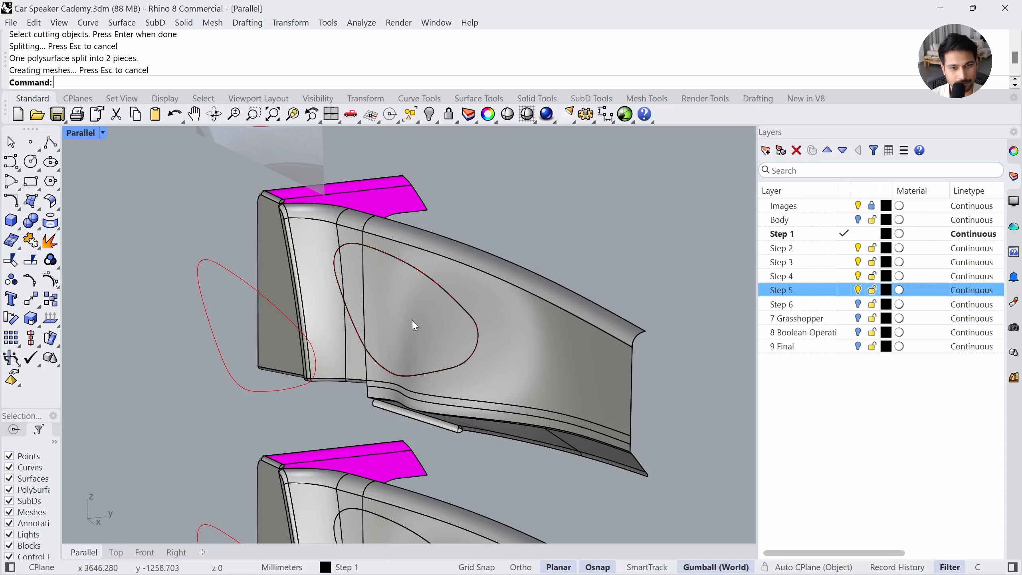
Delete the part of the split door body outside the projected outline, keeping only the inner panel surface
left_click(414, 326)
left_click(522, 338)
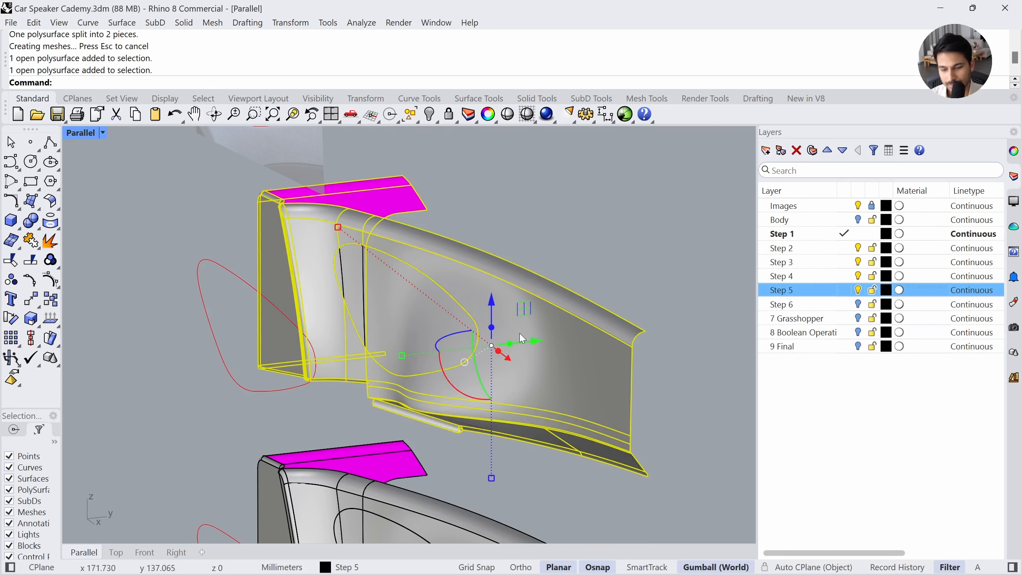
key("Delete")
left_click(478, 336)
right_click_drag(532, 344, 546, 335)
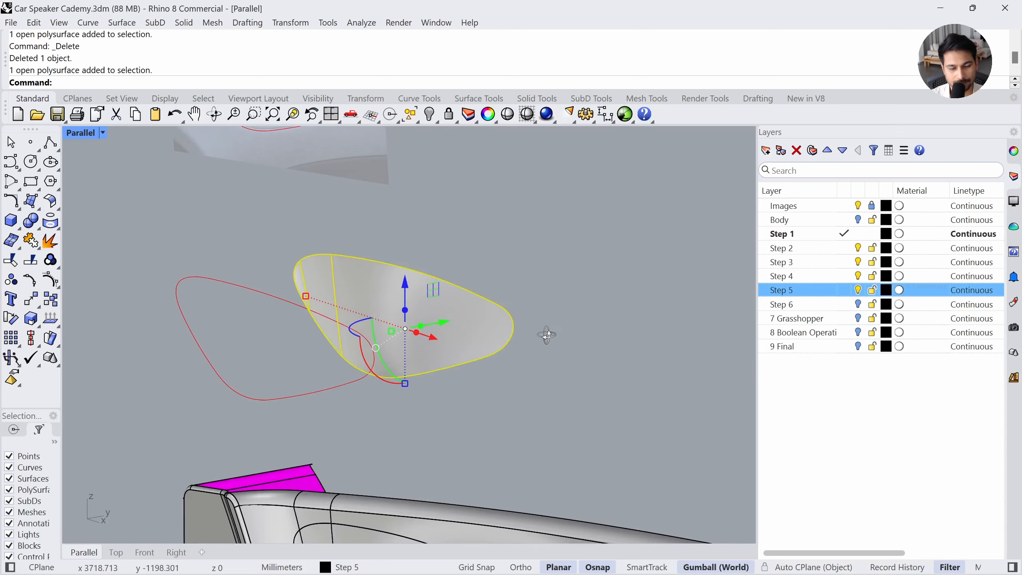
key("Escape")
Zoom to the trimmed panel surface with its flat and projected outlines and compare it with the door body below
scroll(396, 306, "down", 4)
right_click_drag(397, 310, 331, 331)
scroll(431, 331, "down", 2)
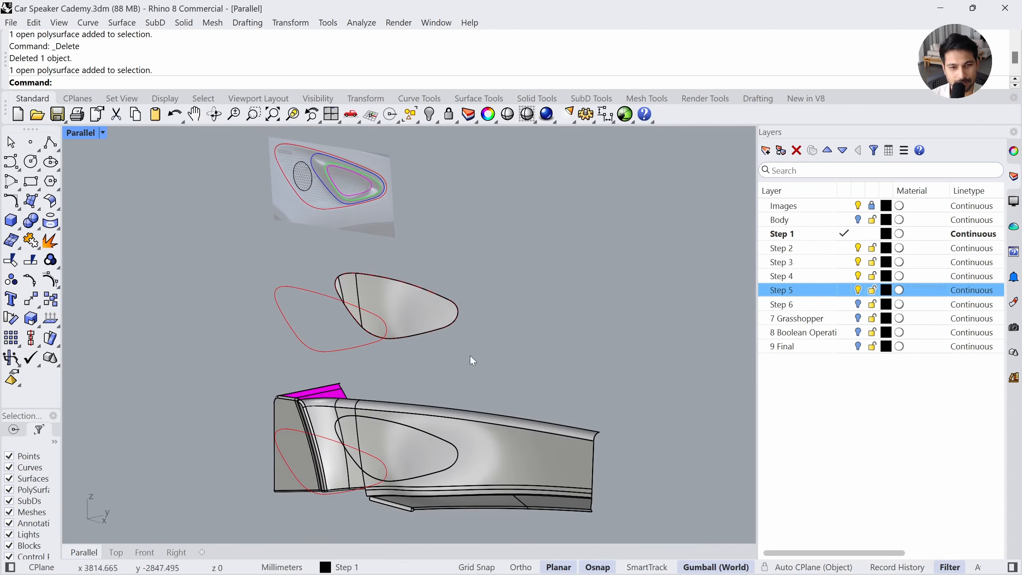
left_click_drag(335, 324, 332, 322)
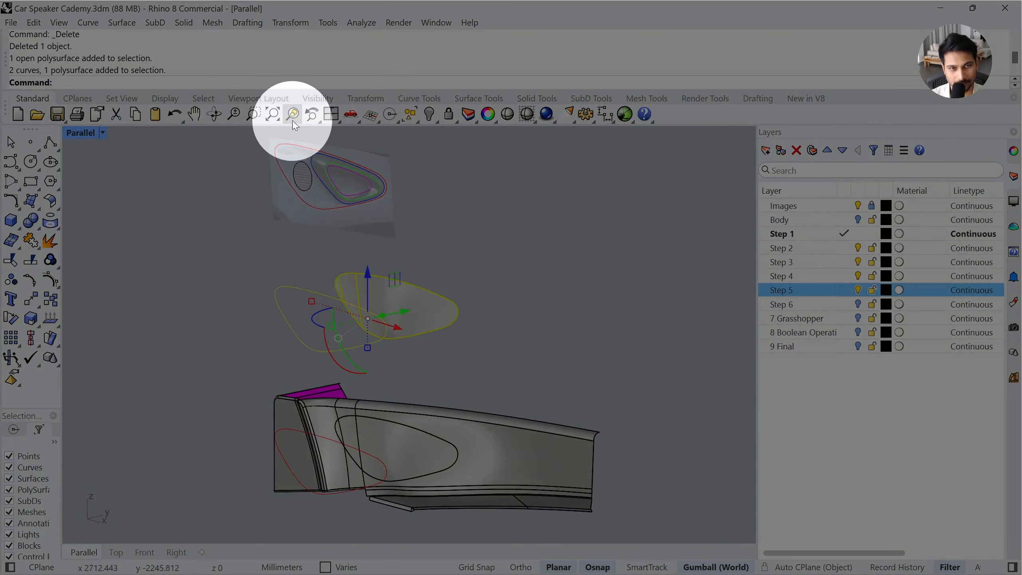
left_click(291, 121)
scroll(362, 322, "down", 5)
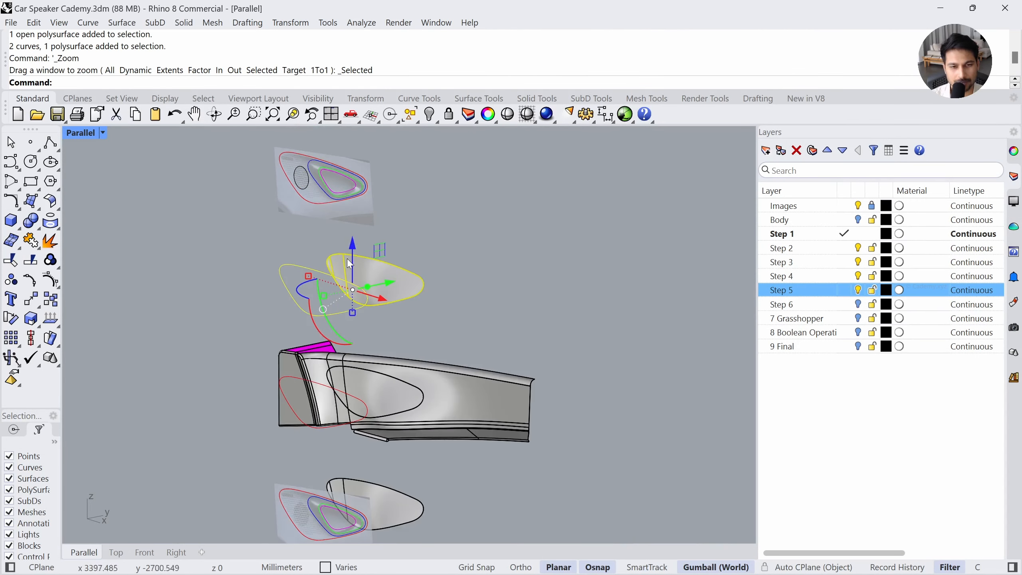
key("Escape")
Examine the next panel copy down, with its trimmed surface, reference image and red, blue, green and magenta outlines
scroll(348, 357, "down", 5)
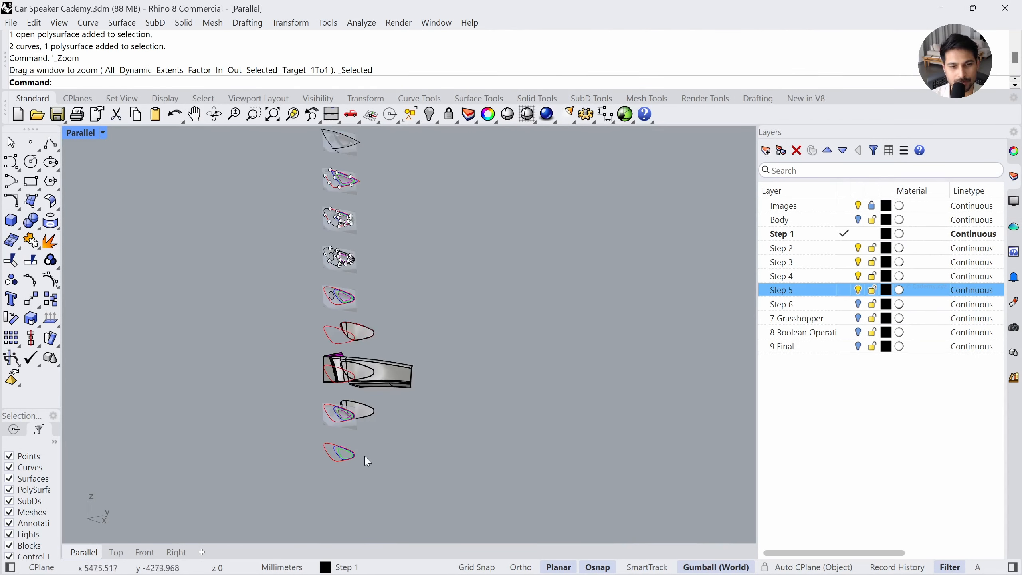
scroll(324, 420, "up", 5)
scroll(336, 431, "down", 4)
scroll(249, 242, "up", 5)
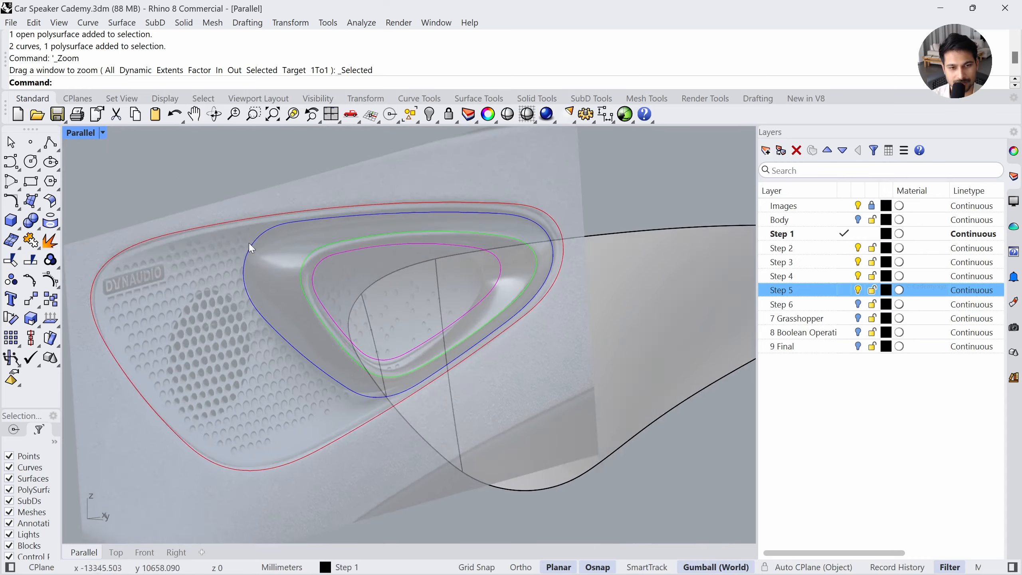
right_click_drag(249, 243, 301, 348)
scroll(301, 358, "down", 6)
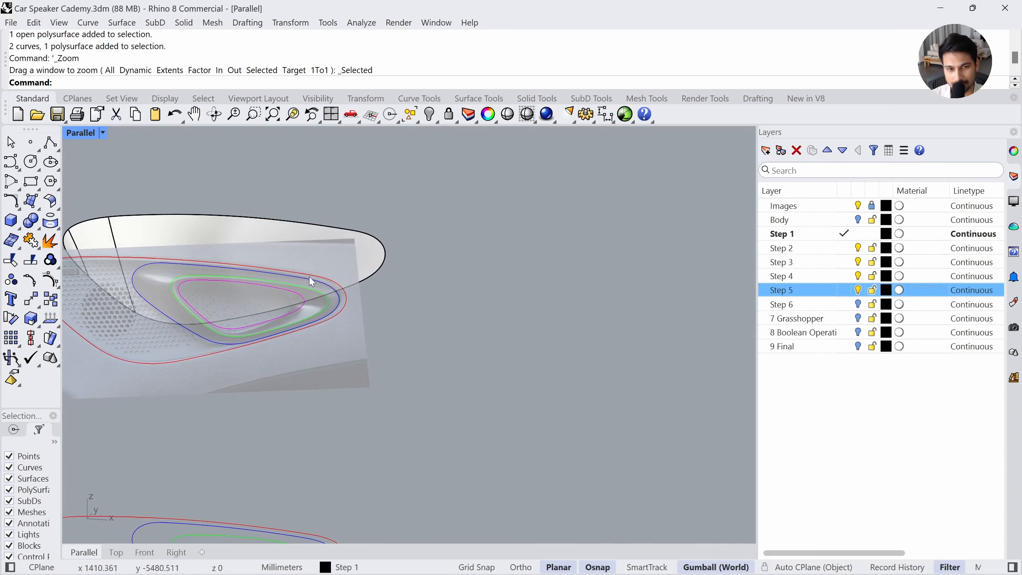
Return to the upper trimmed panel surface and select it together with its flat and projected outlines
scroll(334, 402, "down", 8)
right_click_drag(374, 372, 342, 366)
scroll(342, 219, "up", 3)
right_click_drag(344, 220, 363, 274, "shift")
scroll(363, 274, "up", 4)
left_click_drag(328, 307, 270, 333)
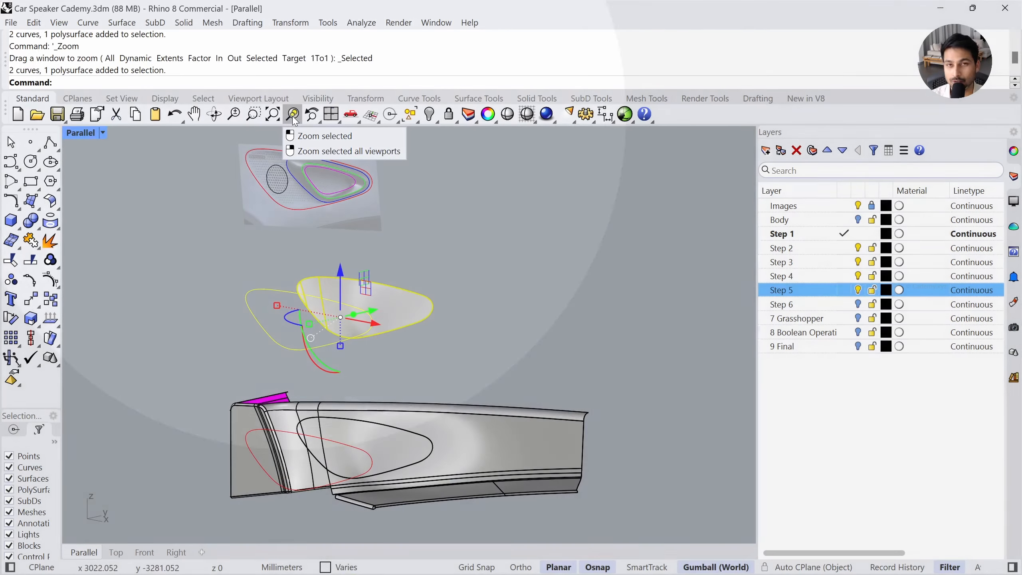
Examine the next panel copy down, comparing the coloured outlines on its reference image with the trimmed surface behind
left_click(294, 119)
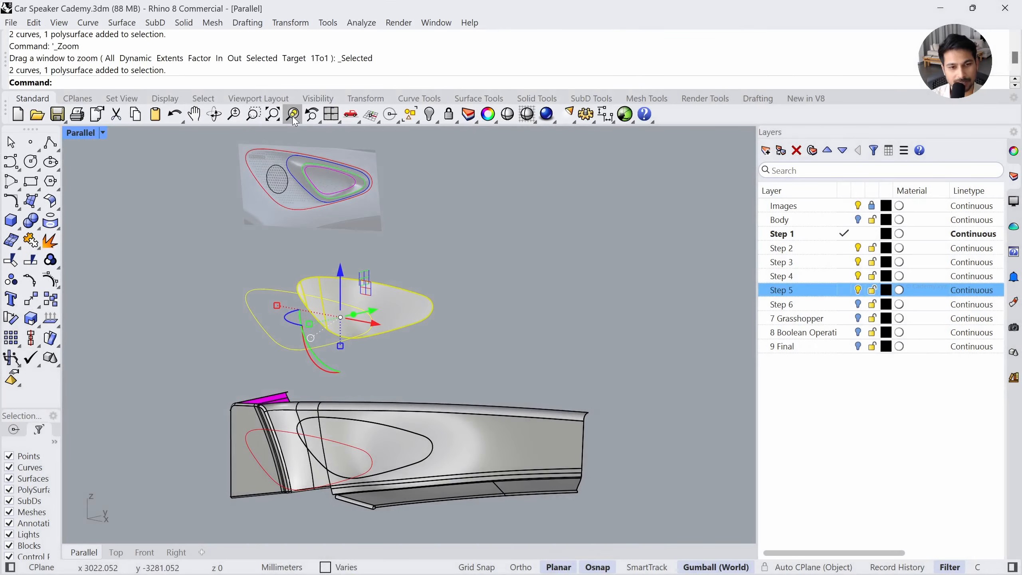
right_click_drag(405, 476, 389, 362, "shift")
scroll(389, 364, "up", 4)
right_click_drag(368, 498, 397, 328, "shift")
left_click(464, 339)
scroll(318, 350, "up", 4)
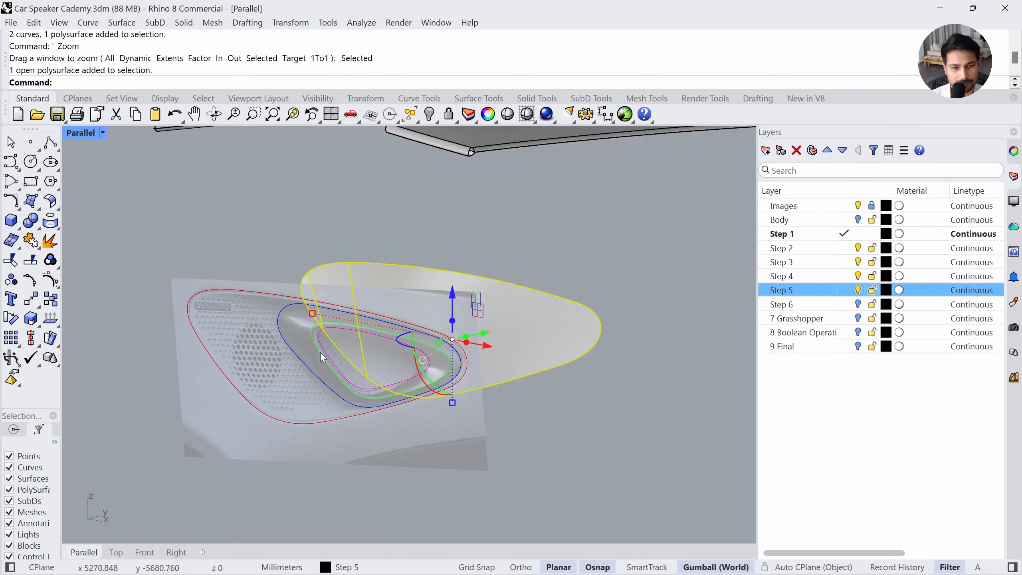
left_click(329, 436)
right_click_drag(330, 437, 301, 407)
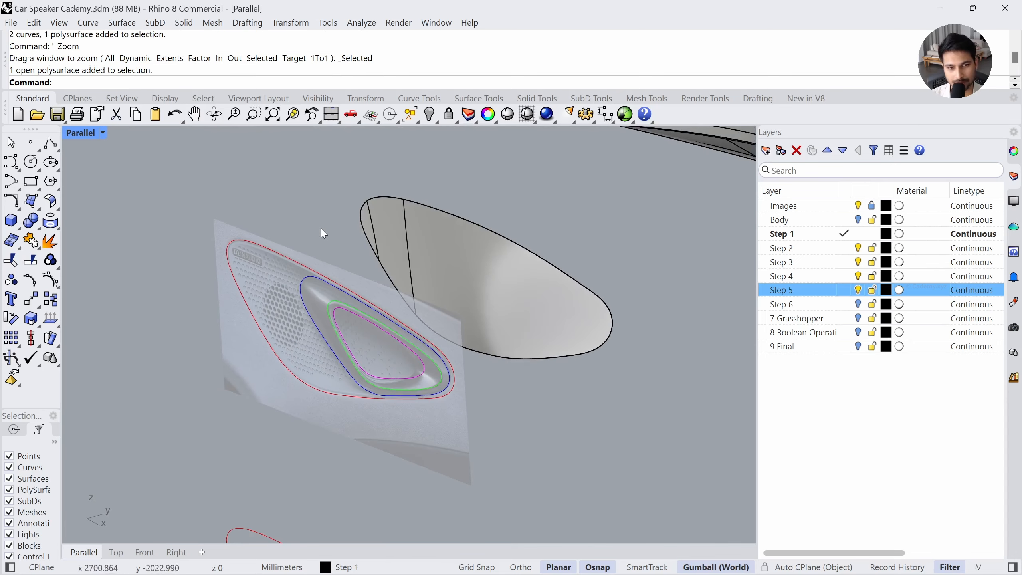
scroll(323, 233, "down", 5)
right_click_drag(274, 449, 256, 265)
left_click_drag(354, 203, 288, 411)
key("ctrl+z")
scroll(354, 423, "up", 5)
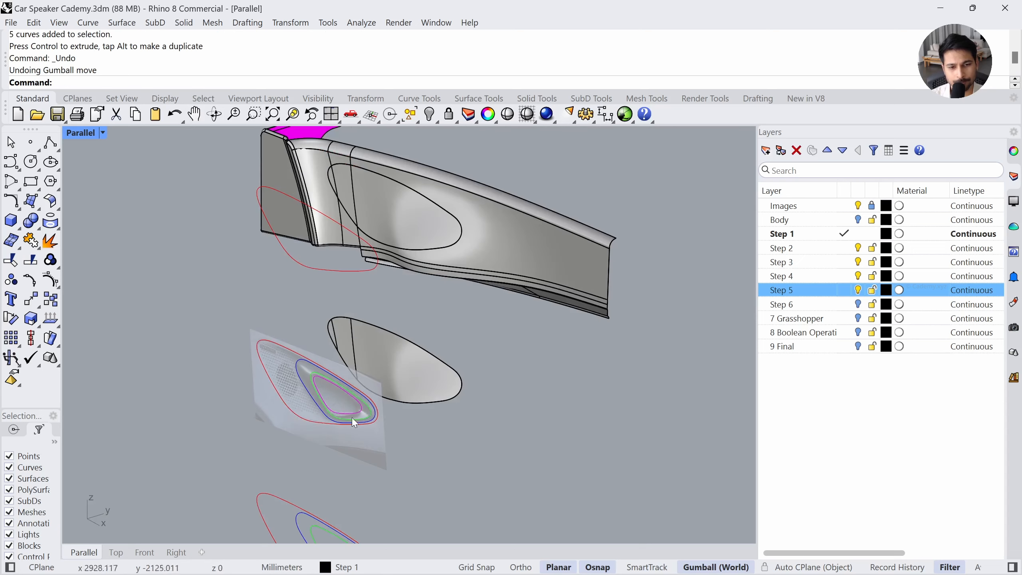
scroll(354, 423, "up", 6)
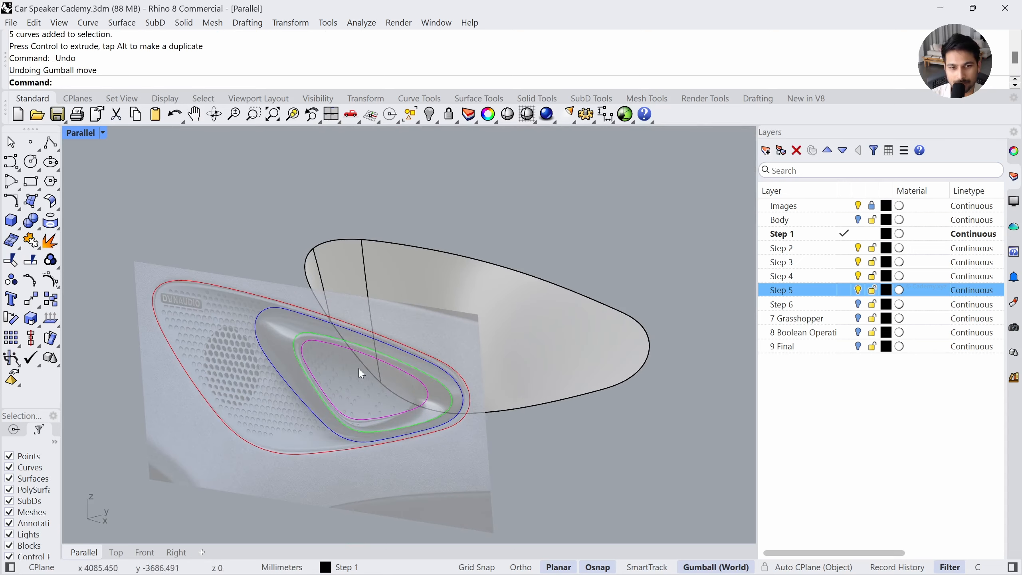
mouse_move(351, 370)
right_mouse_down()
mouse_move(338, 370)
mouse_move(355, 373)
right_mouse_up()
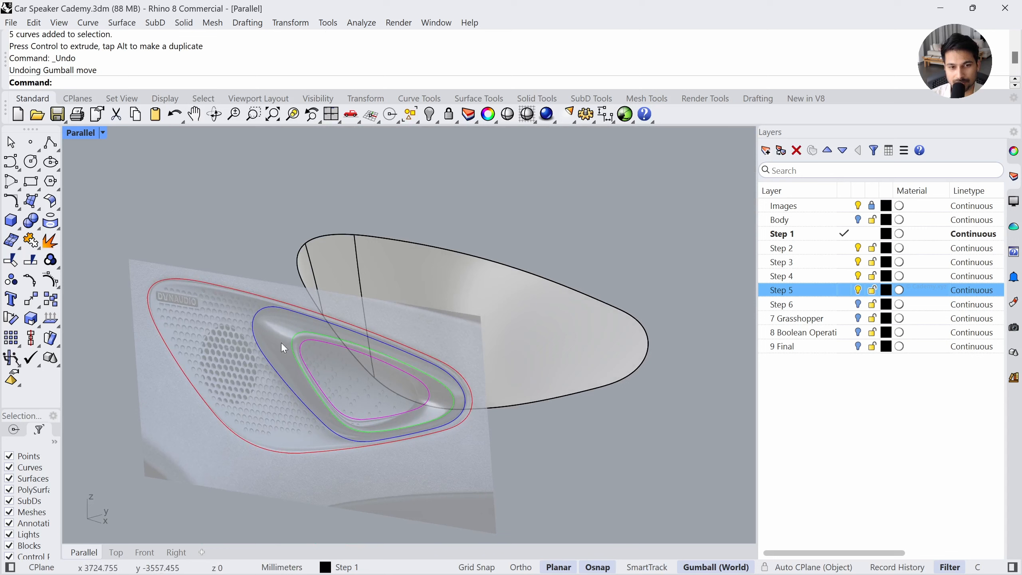
left_click(512, 291)
left_click(610, 473)
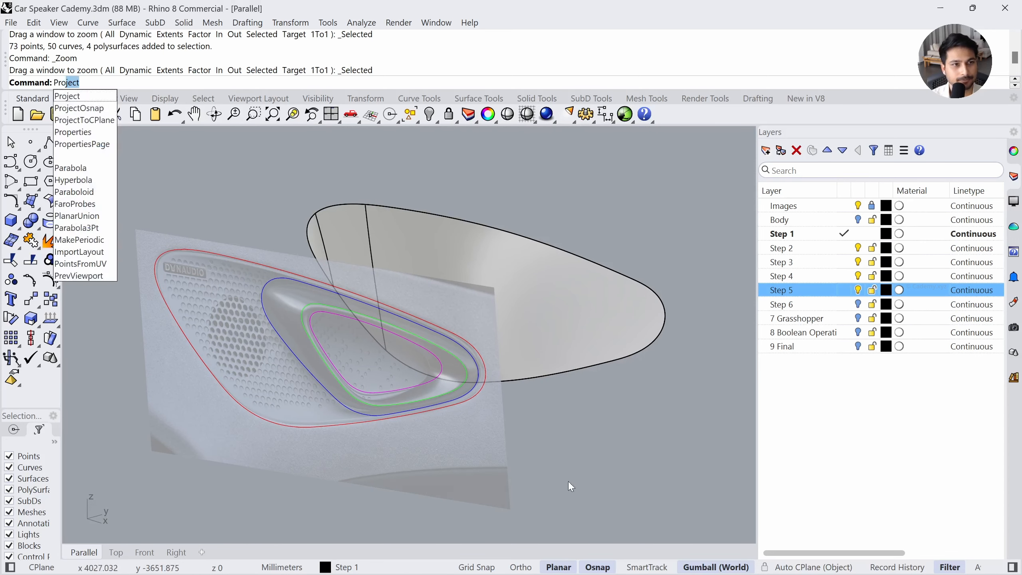
Project the red, blue, green and magenta outlines onto the trimmed panel surface in the Front view, using the CPlaneZ direction
key("Return")
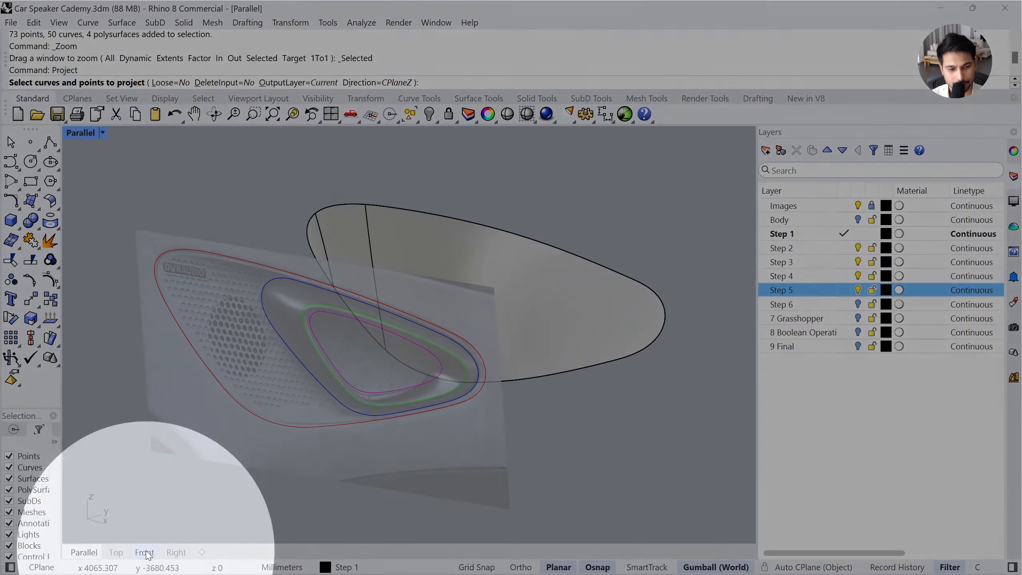
left_click(145, 552)
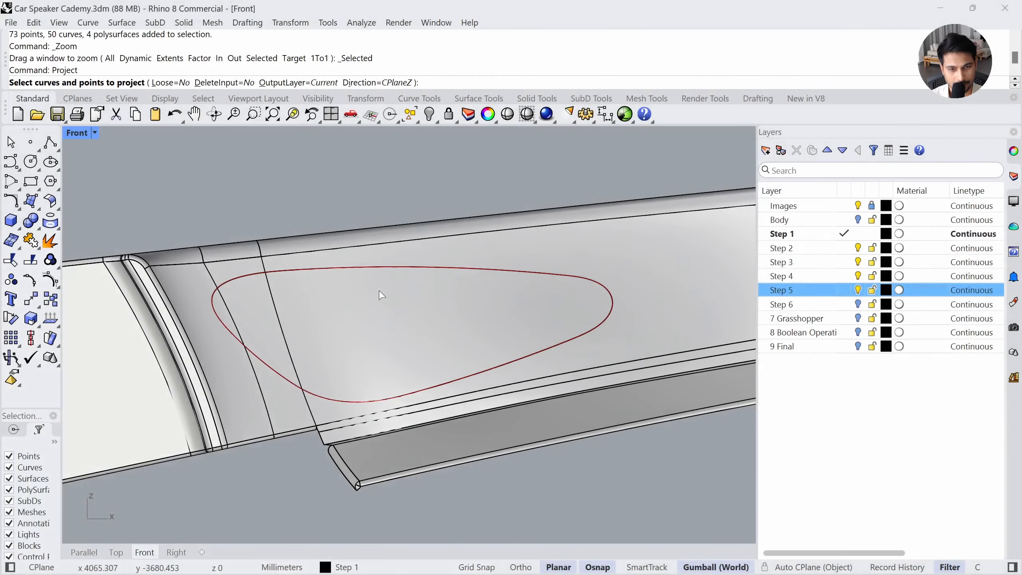
scroll(382, 296, "down", 5)
right_click_drag(426, 254, 423, 279)
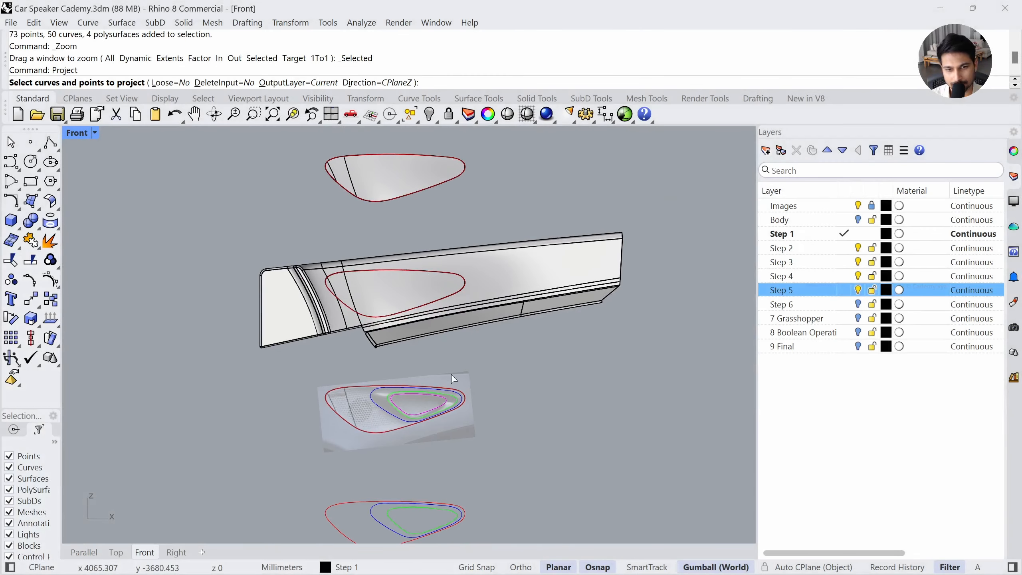
scroll(382, 419, "down", 5)
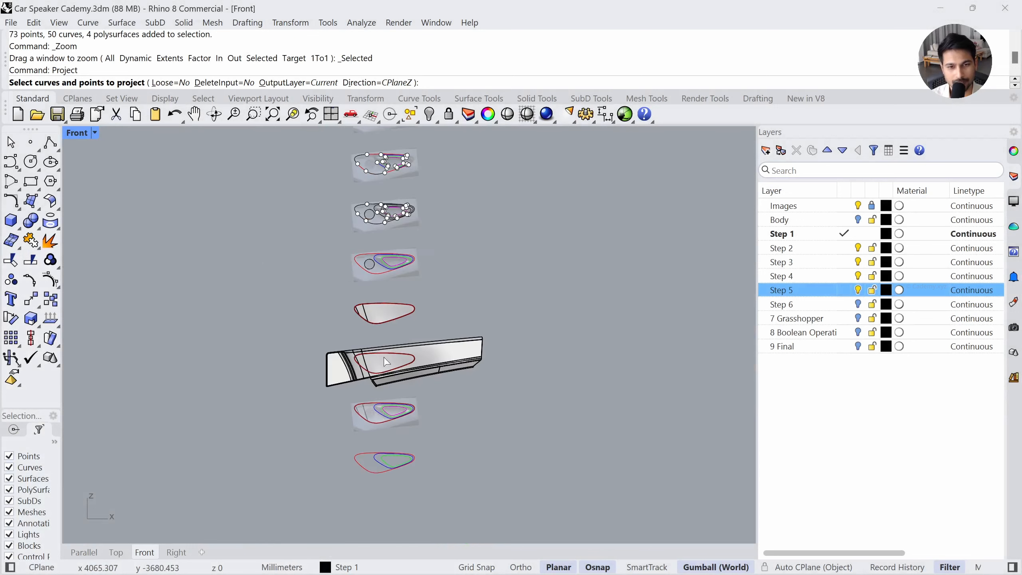
scroll(382, 390, "up", 10)
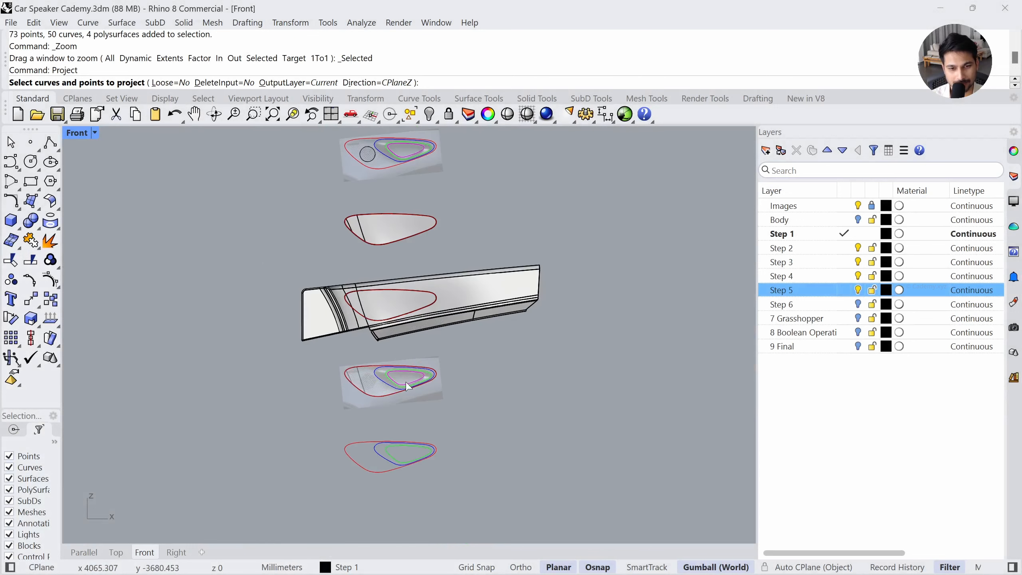
scroll(398, 381, "up", 2)
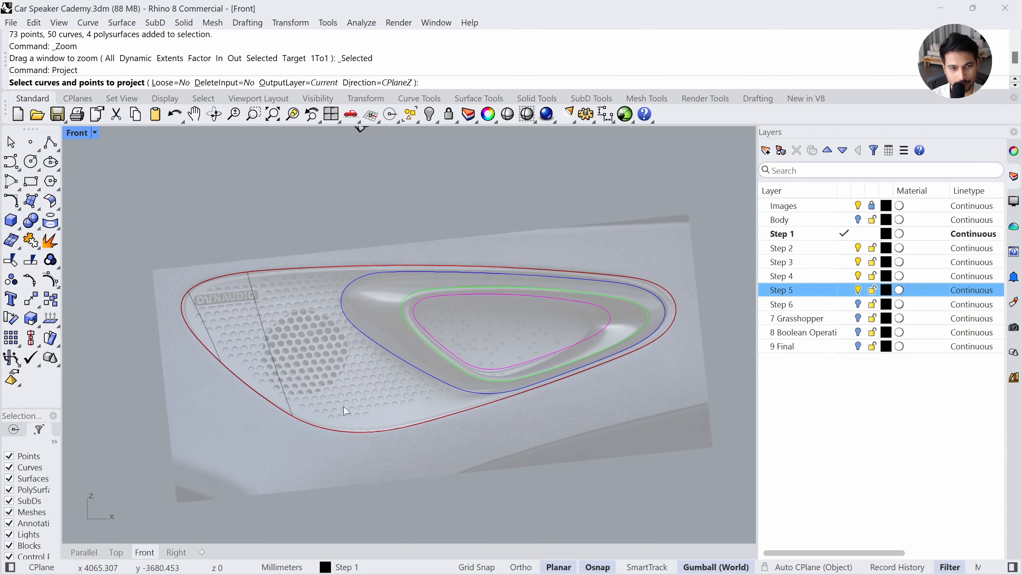
left_click(219, 250)
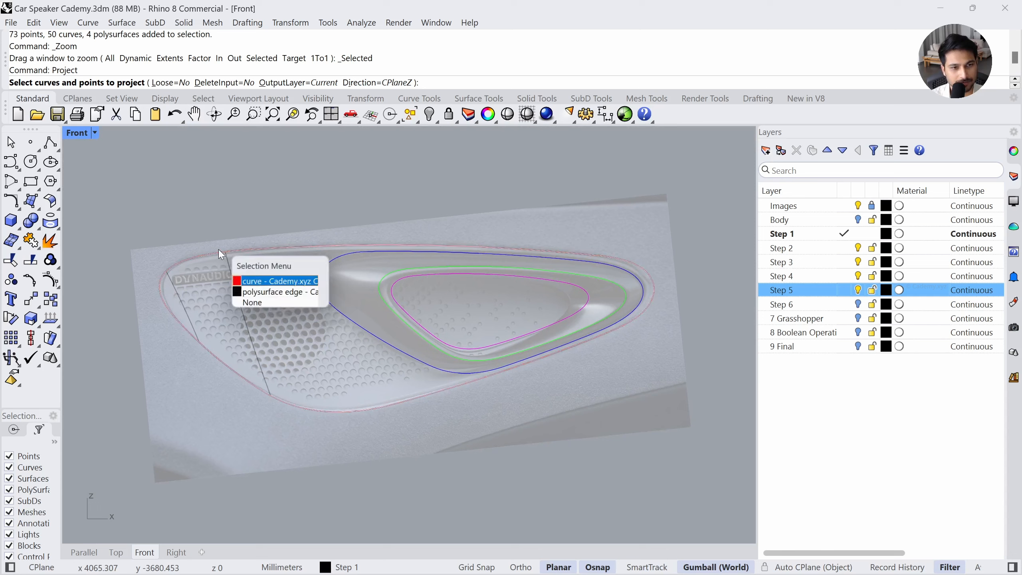
left_click(255, 280)
left_click(347, 257)
left_click(405, 271)
left_click(400, 295)
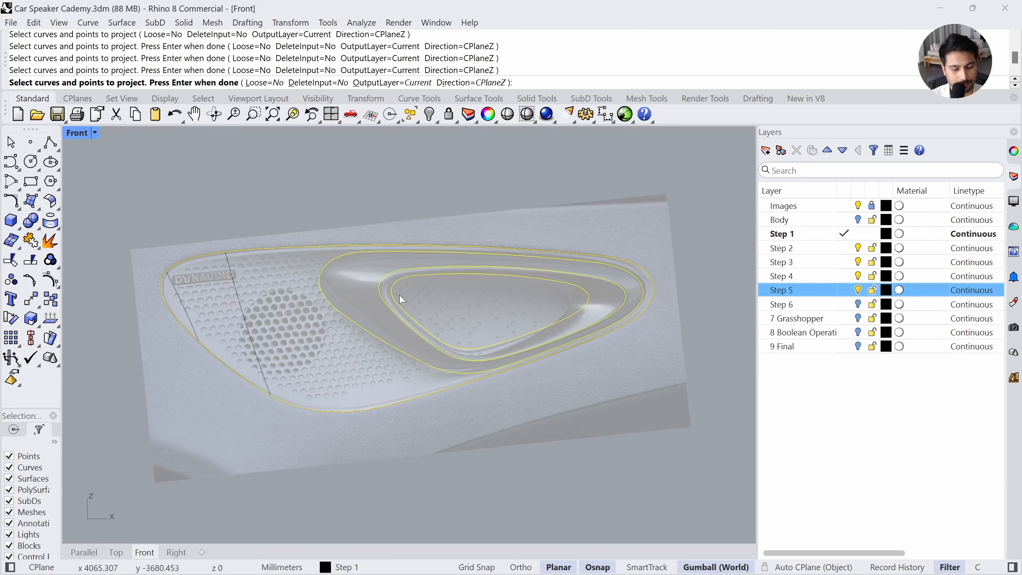
key("Return")
left_click(243, 316)
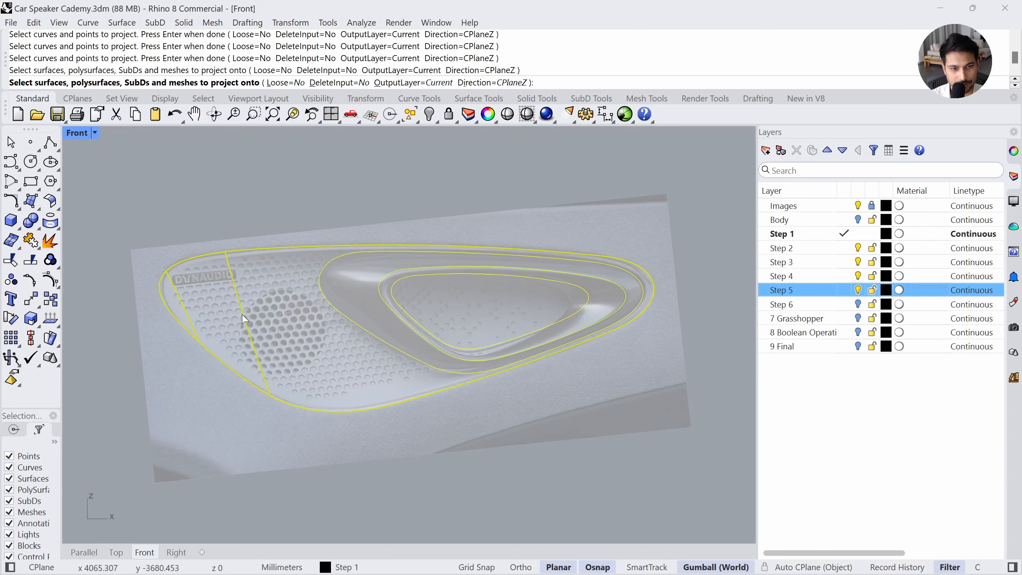
key("Return")
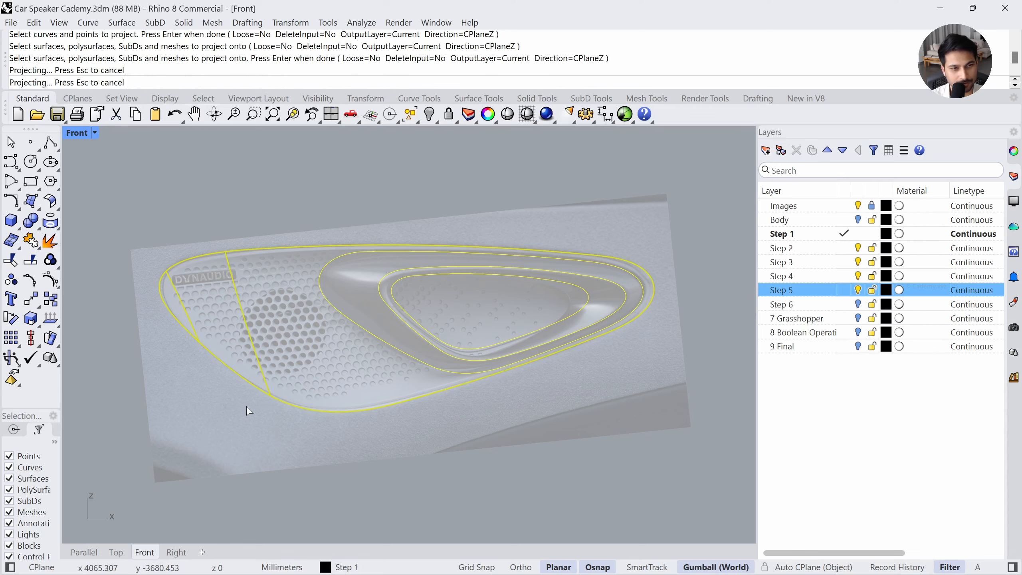
Return to the Parallel view and examine the projected outlines on the panel surface and the next copy below
right_click_drag(246, 406, 478, 375)
mouse_move(522, 343)
right_mouse_down()
mouse_move(422, 334)
mouse_move(532, 338)
right_mouse_up()
scroll(406, 231, "down", 3)
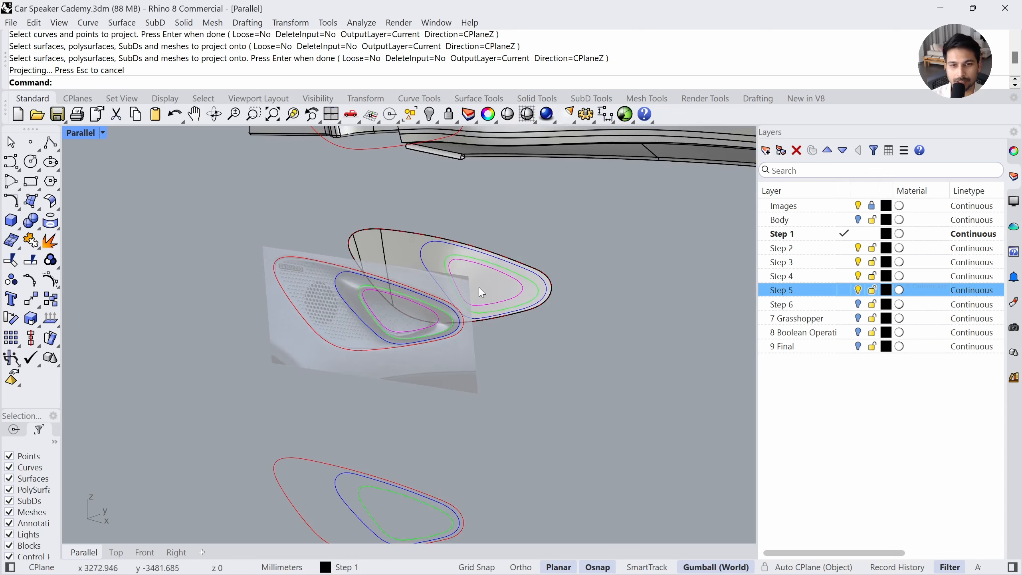
right_click_drag(482, 291, 499, 296)
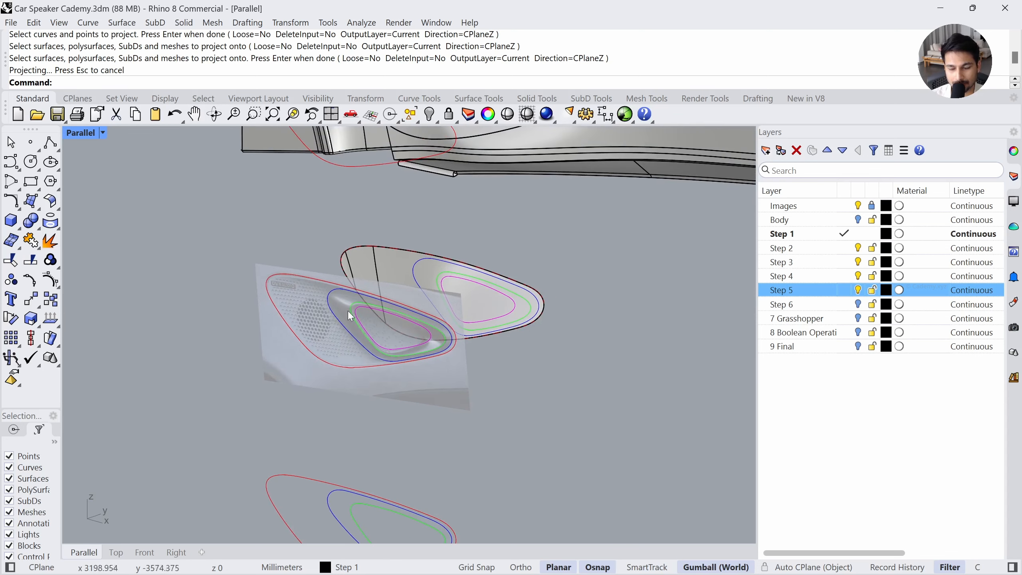
scroll(404, 296, "down", 4)
right_click_drag(442, 394, 459, 333, "shift")
scroll(459, 332, "up", 2)
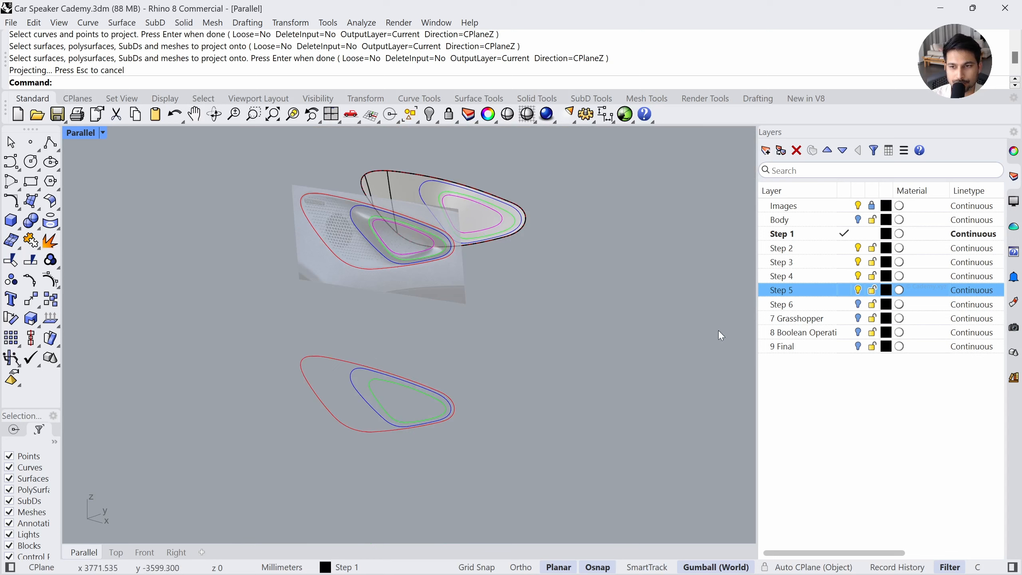
Show the Step 6 layer and zoom to its panel surface with the projected blue, green and magenta outlines
left_click(859, 305)
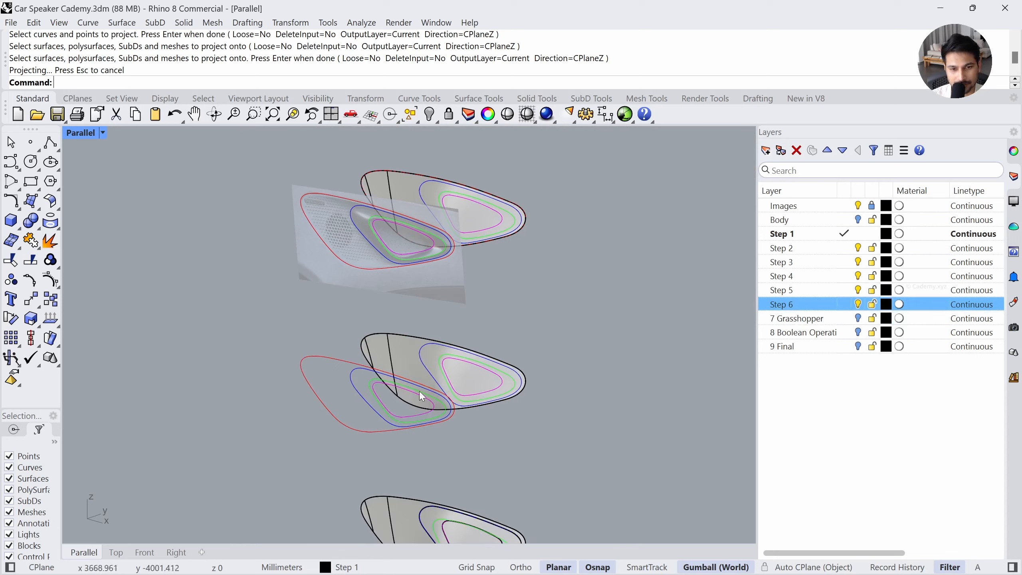
right_click_drag(417, 426, 383, 445)
left_click(417, 413)
left_click(483, 397)
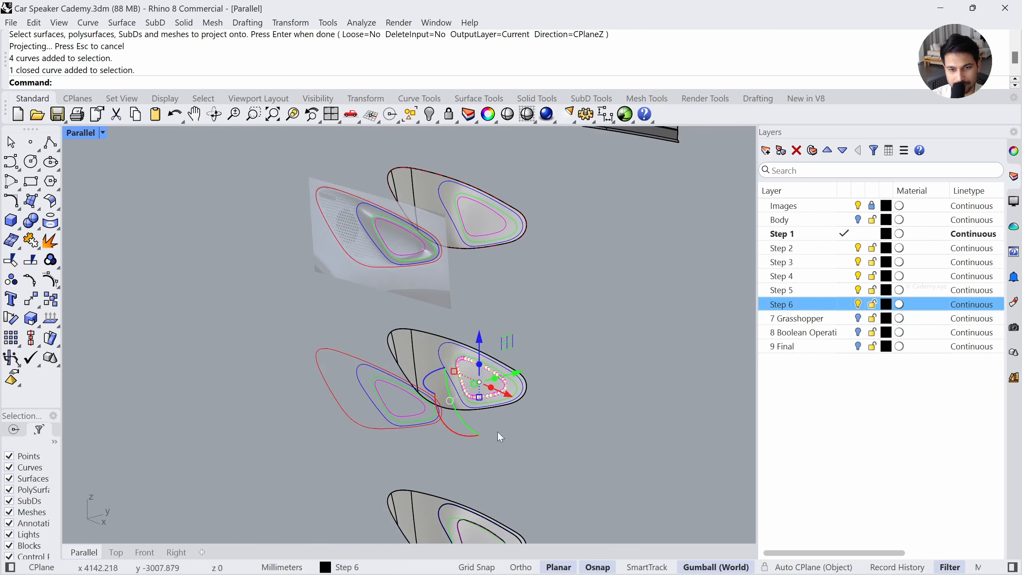
left_click(536, 480)
scroll(483, 368, "up", 9)
left_click_drag(577, 345, 444, 408)
key("z")
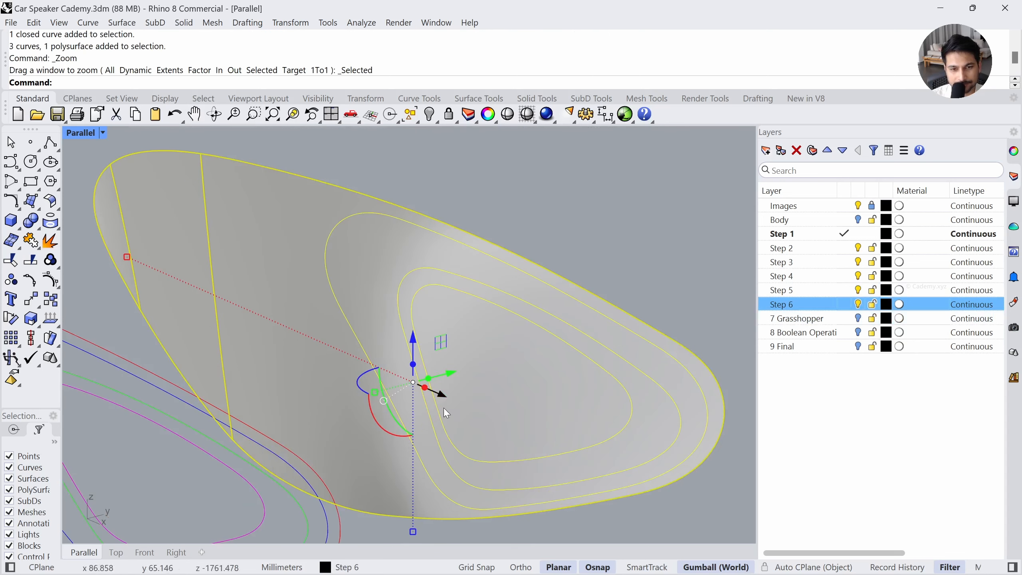
left_click(540, 218)
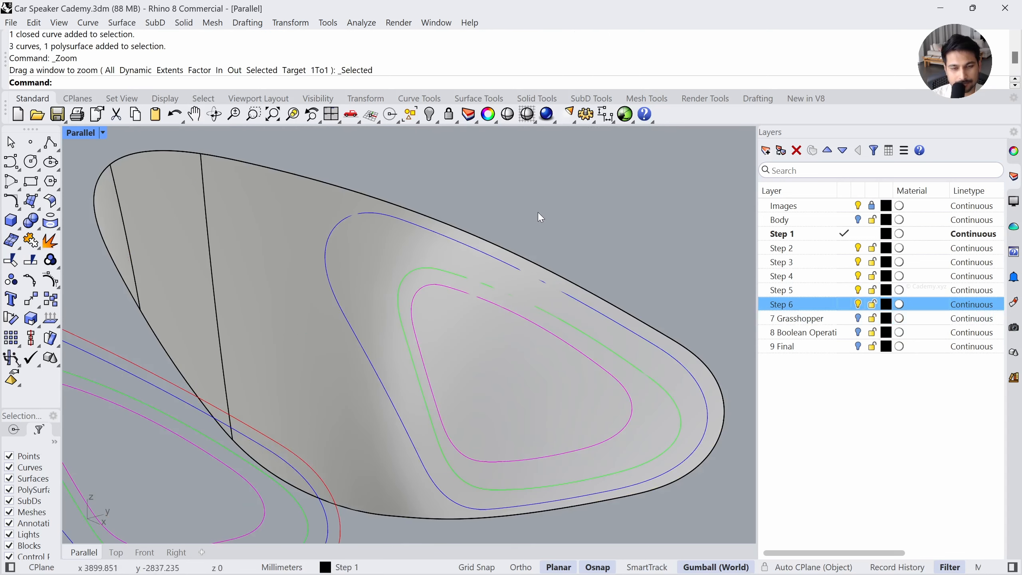
Split the panel surface with the projected blue and magenta outlines as cutting objects
left_click(34, 264)
left_click(279, 264)
key("Return")
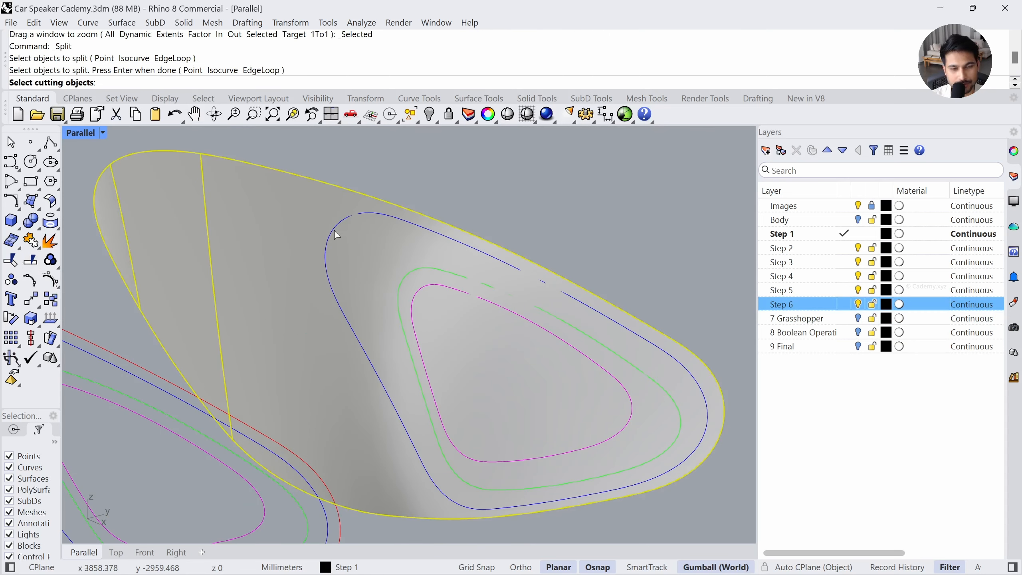
left_click(337, 232)
left_click(438, 289)
right_click(429, 313)
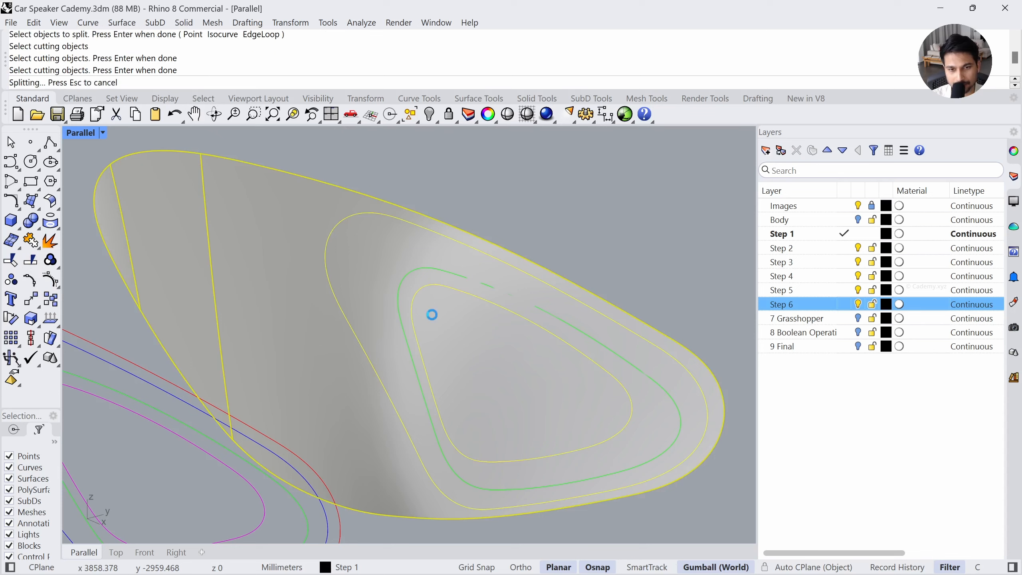
Delete the surface piece inside the magenta outline and the piece outside the blue outline, keeping the ring between them
left_click(458, 352)
key("Delete")
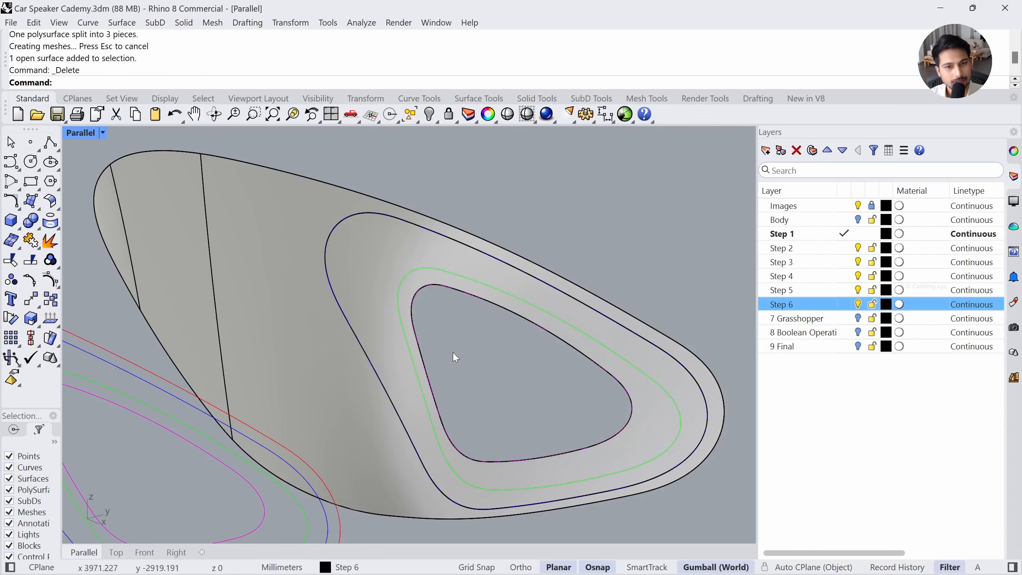
left_click(300, 357)
key("Delete")
right_click_drag(300, 356, 411, 276)
Try to move the projected green outline freehand along the Y axis and undo the move
left_click(410, 276)
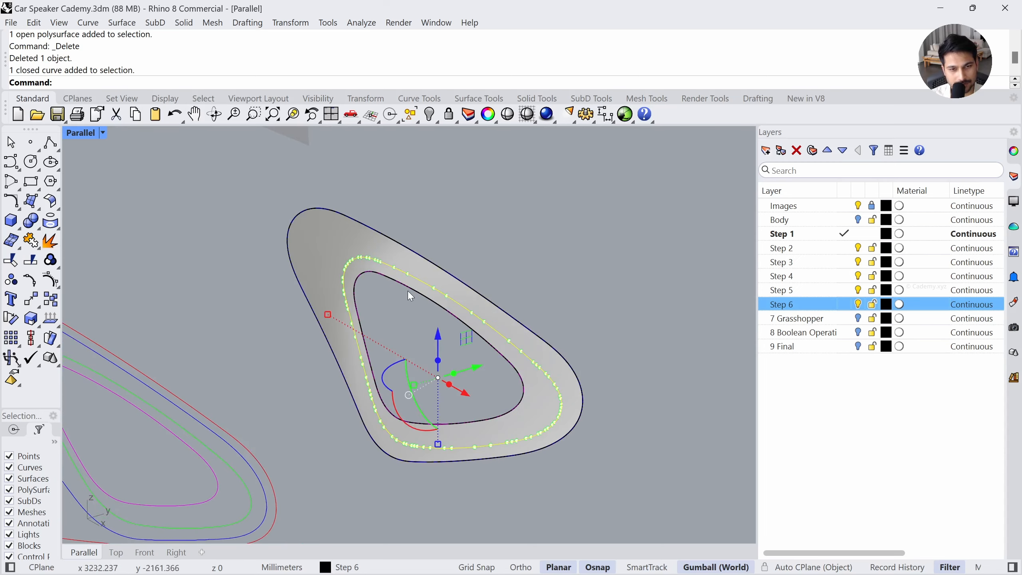
type("zs")
key("Return")
scroll(405, 289, "down", 10)
right_click_drag(458, 349, 447, 346)
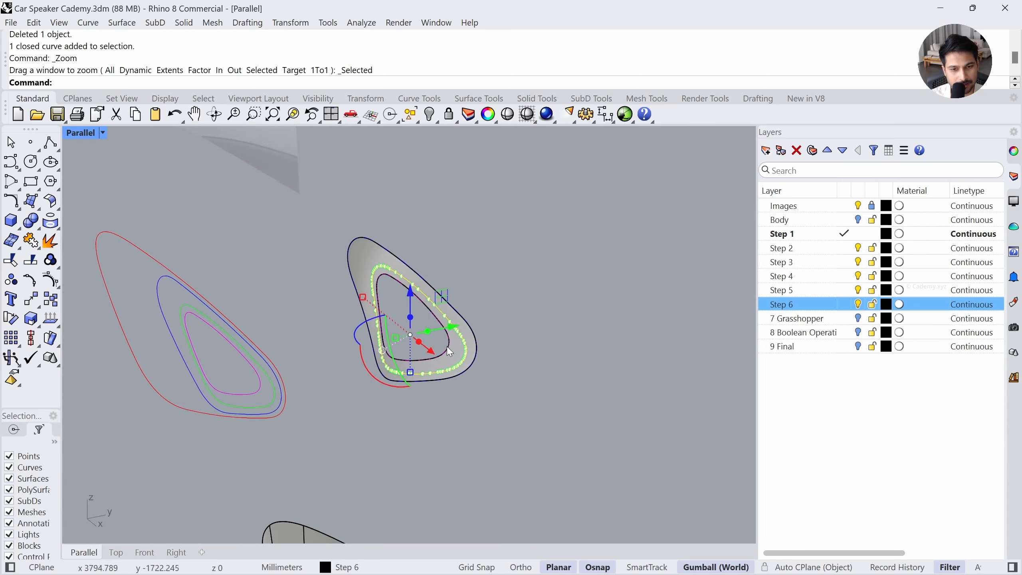
left_click_drag(458, 333, 444, 344)
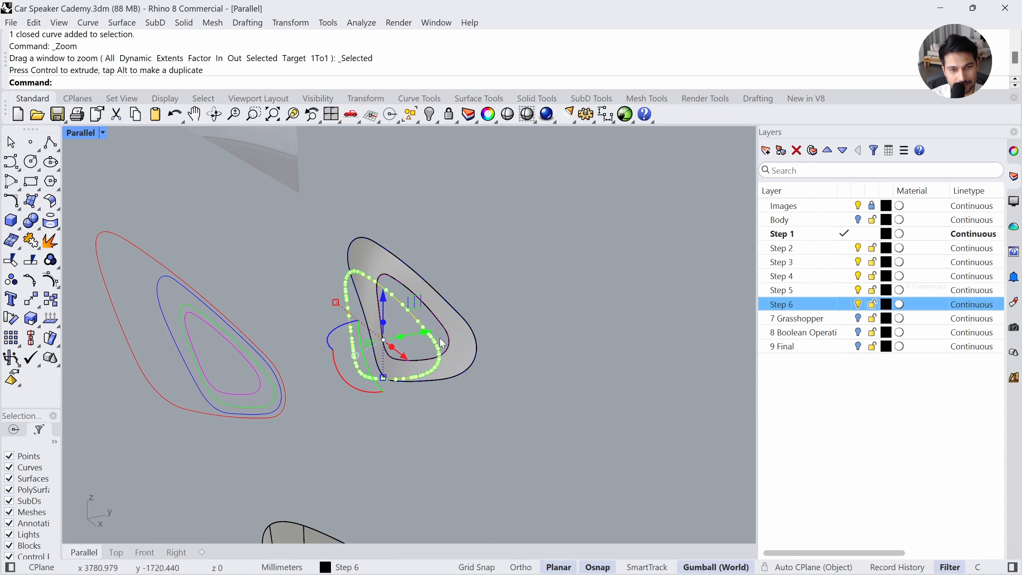
key("ctrl+z")
Move the projected green outline -40 mm along the Y axis, away from the ring surface
scroll(447, 318, "up", 3)
left_click(444, 316)
left_click(475, 347)
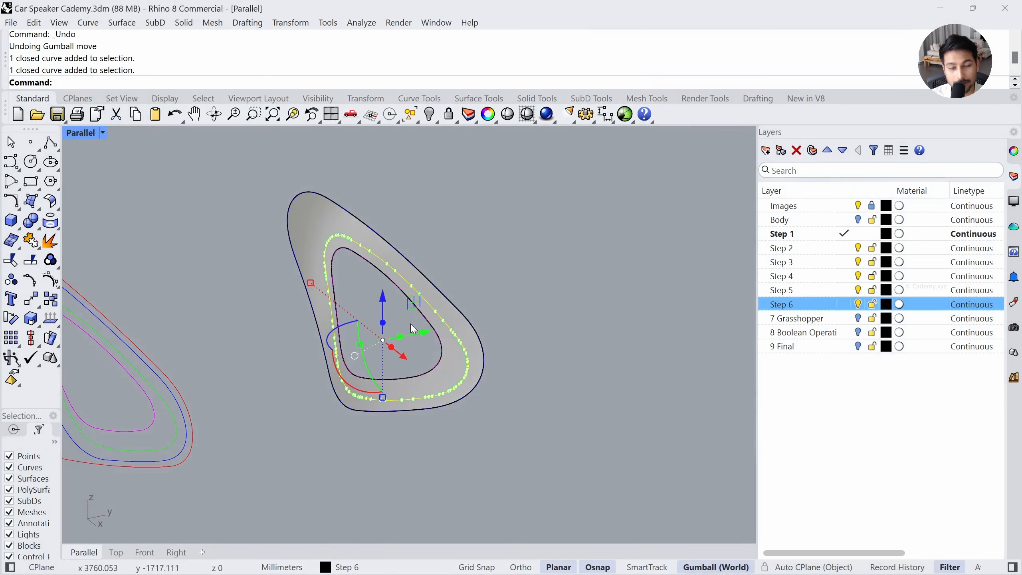
key("ctrl")
key("ctrl")
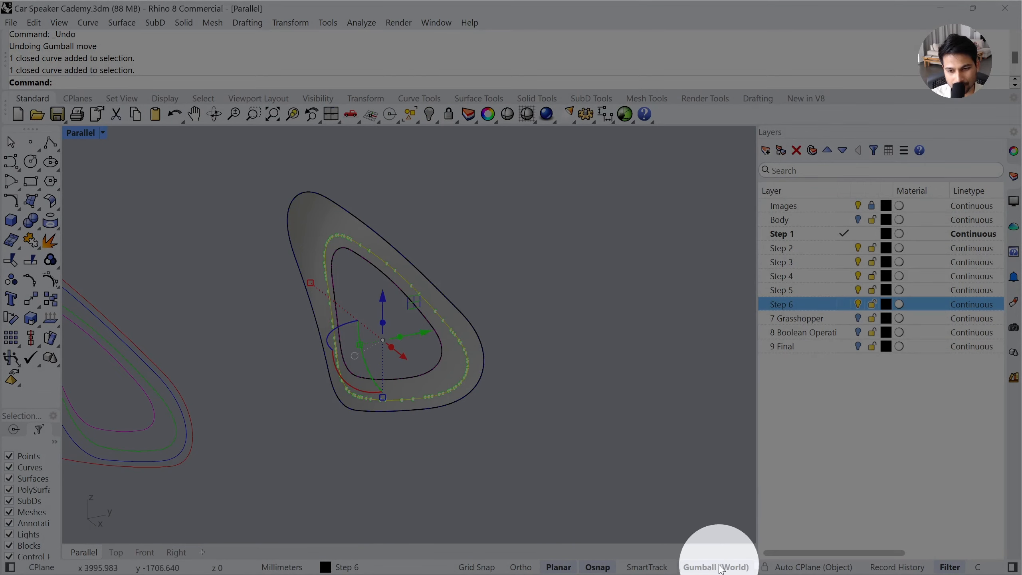
left_click(425, 334)
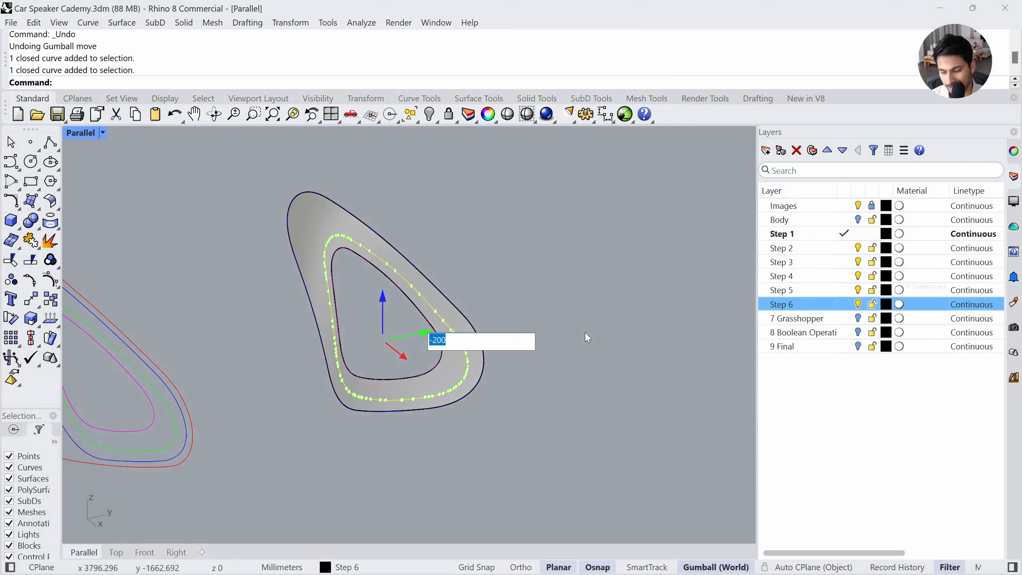
type("-40")
key("Return")
key("Escape")
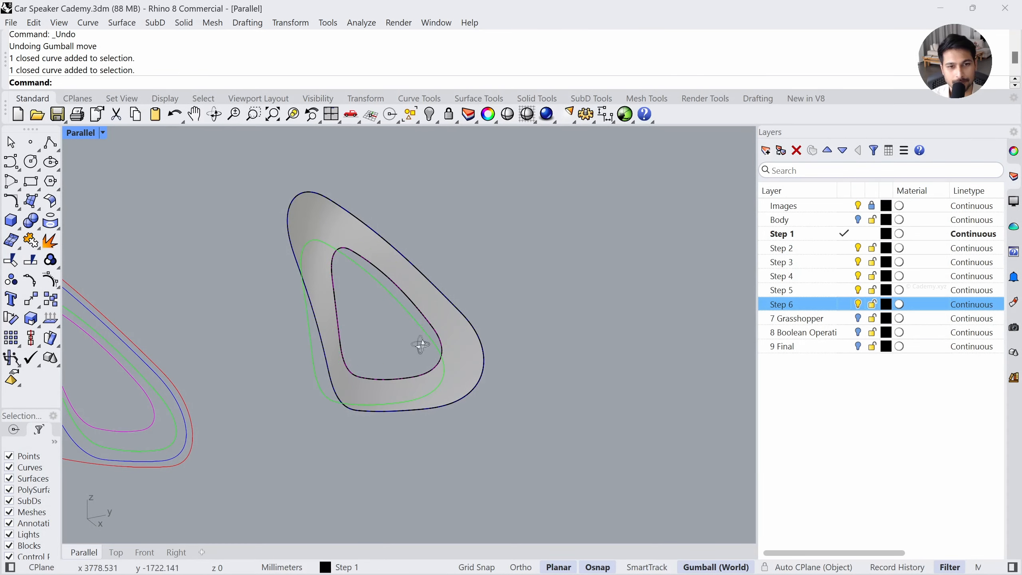
right_click_drag(421, 344, 420, 266)
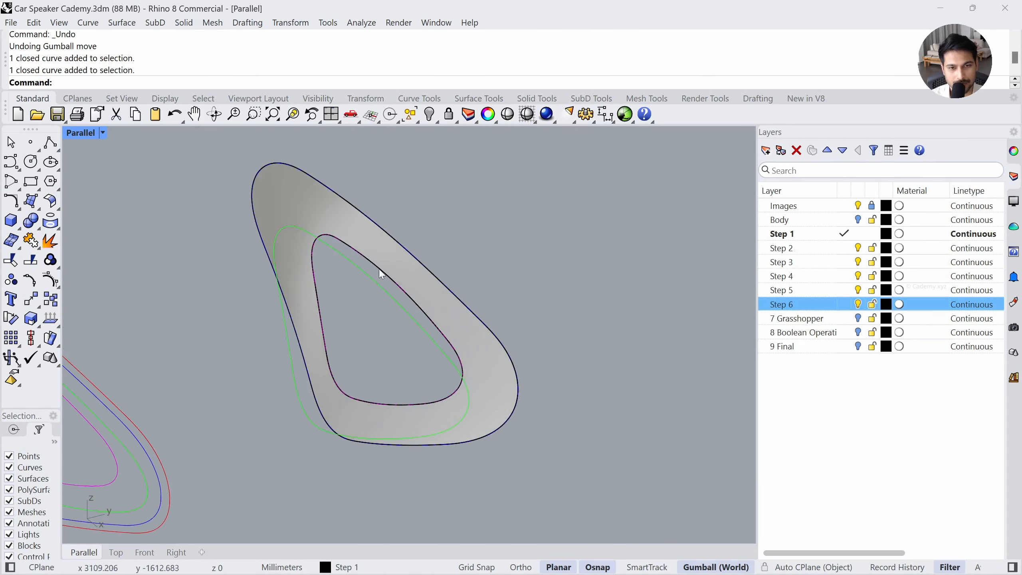
Delete the ring surface between the blue and magenta outlines, keeping only the projected curves
right_click_drag(391, 318, 407, 283)
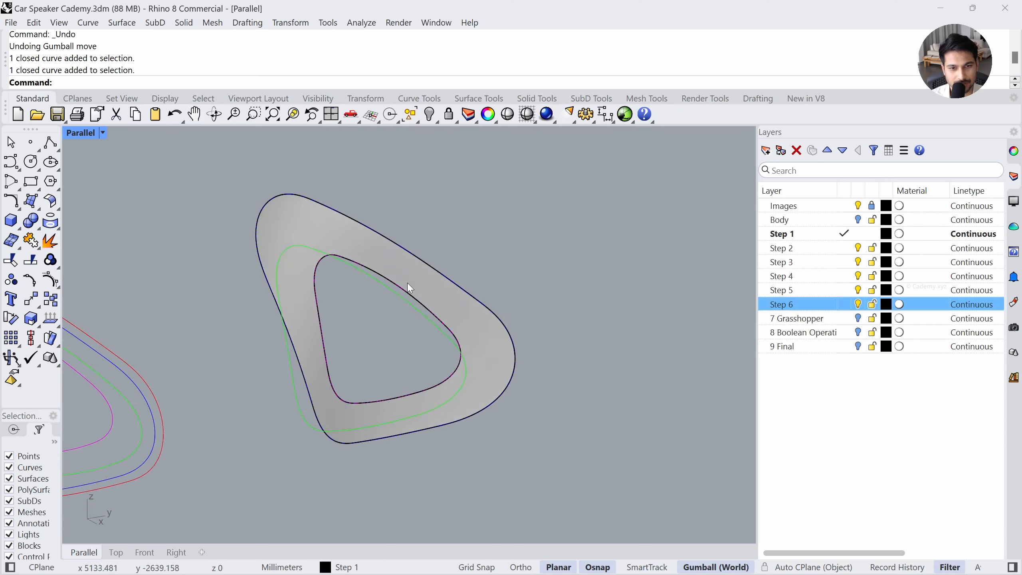
left_click(410, 282)
key("Delete")
Examine the remaining projected blue, magenta and green outlines by selecting them together
left_click(421, 263)
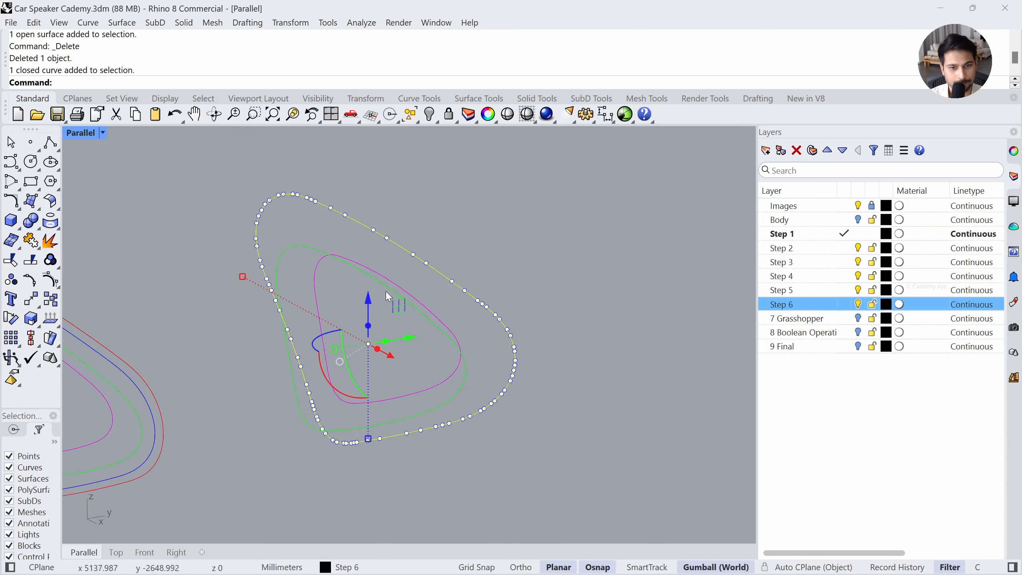
left_click(386, 289, "shift")
left_click(388, 280, "shift")
key("Escape")
right_click_drag(411, 291, 351, 267)
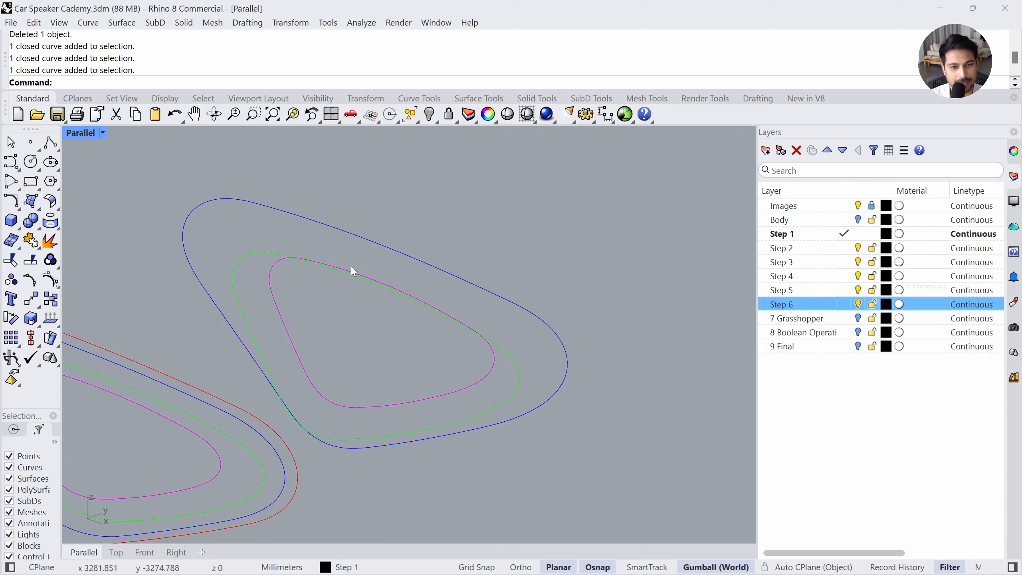
right_click_drag(311, 319, 360, 253)
left_click(361, 249)
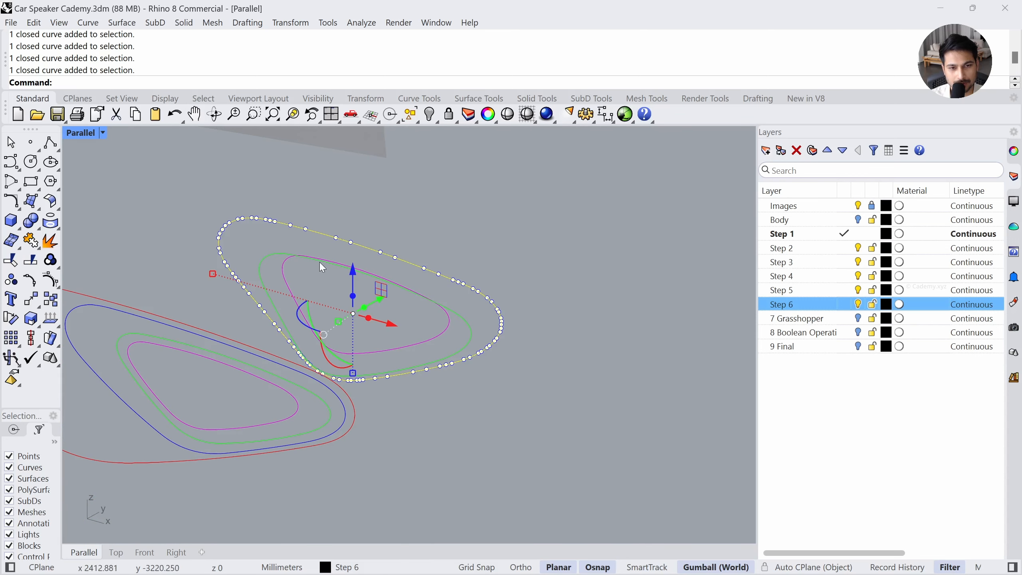
left_click(319, 260, "shift")
key("Escape")
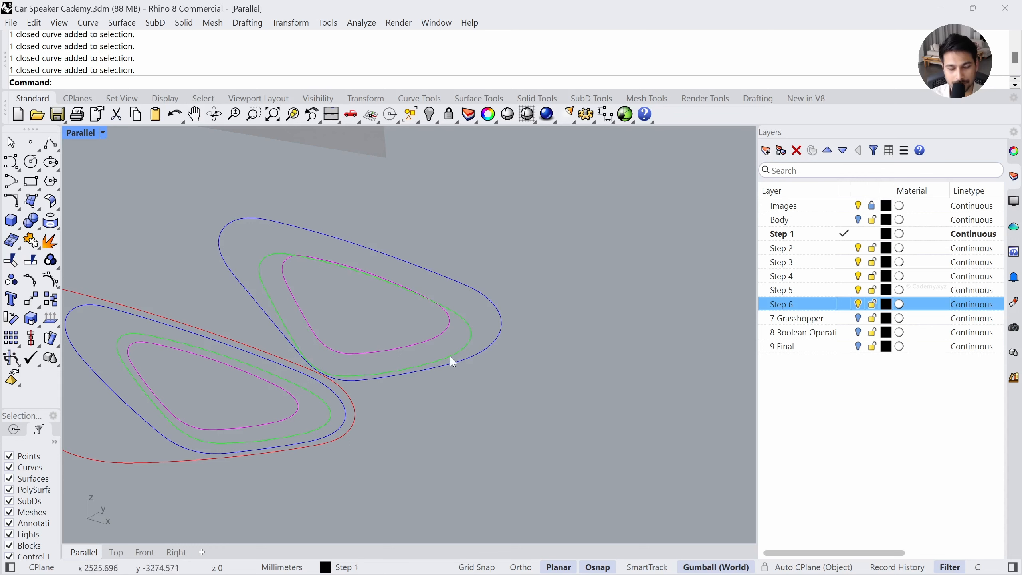
Examine the blue, green and magenta outlines of the prepared reference set below the panel surface
scroll(380, 250, "down", 4)
right_click_drag(368, 353, 374, 185, "shift")
scroll(403, 209, "down", 6)
right_click_drag(417, 401, 415, 336, "shift")
scroll(391, 435, "up", 2)
left_click_drag(464, 391, 327, 483)
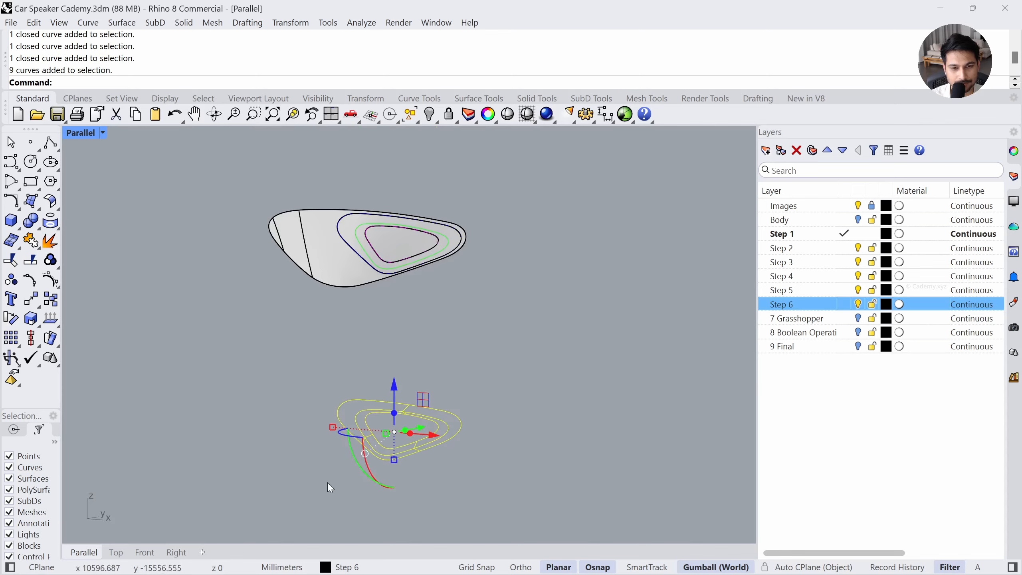
type("zs")
key("Return")
key("Escape")
right_click_drag(414, 457, 414, 435)
scroll(414, 435, "down", 6)
right_click_drag(411, 387, 386, 360)
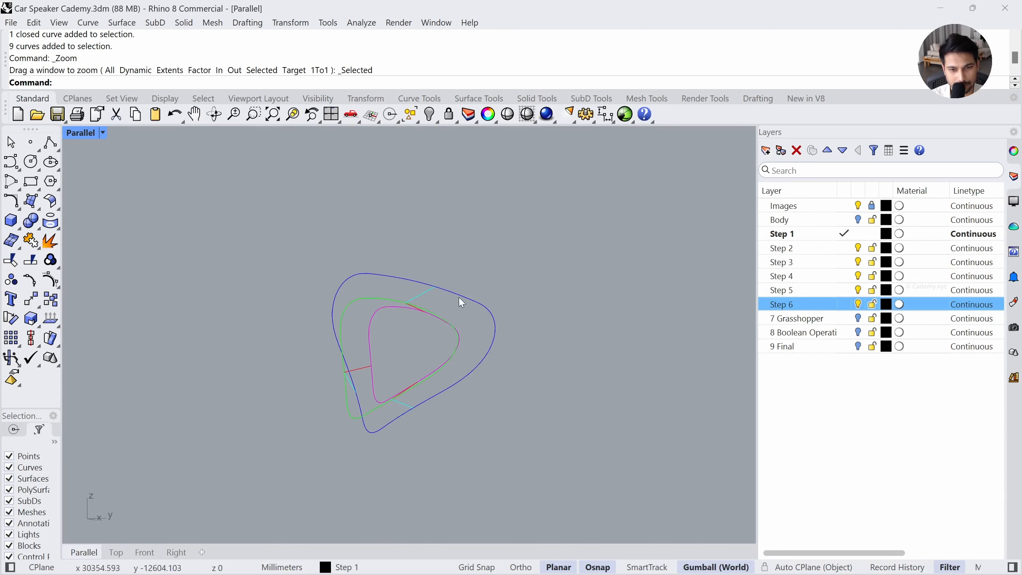
left_click(459, 295)
left_click(376, 313, "shift")
left_click(370, 299, "shift")
key("Escape")
Examine the cyan and red connecting lines between the three outlines of the reference set
right_click_drag(450, 364, 491, 355)
scroll(440, 294, "up", 4)
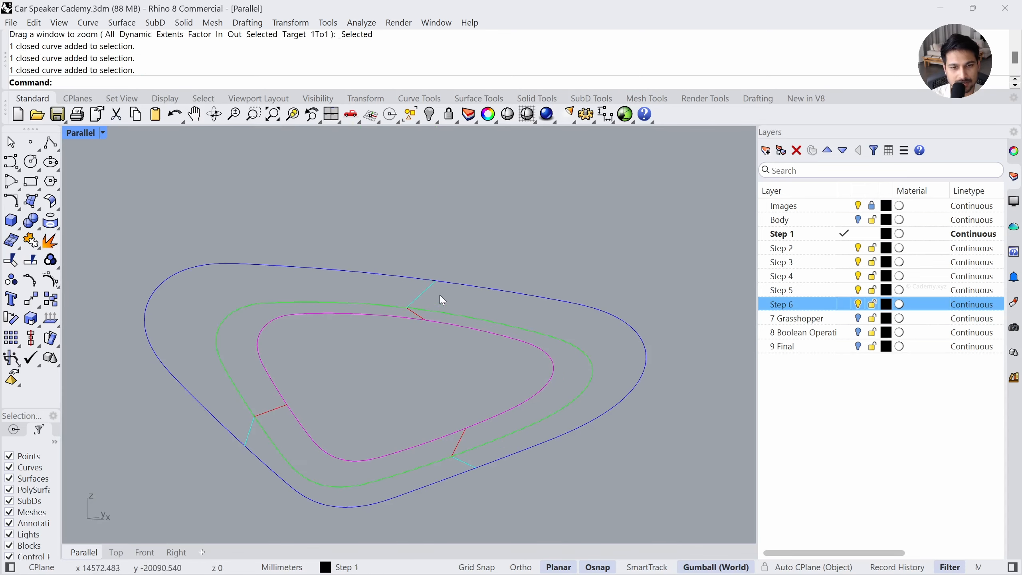
left_click(421, 294)
scroll(412, 315, "up", 4)
left_click(420, 317, "shift")
key("Escape")
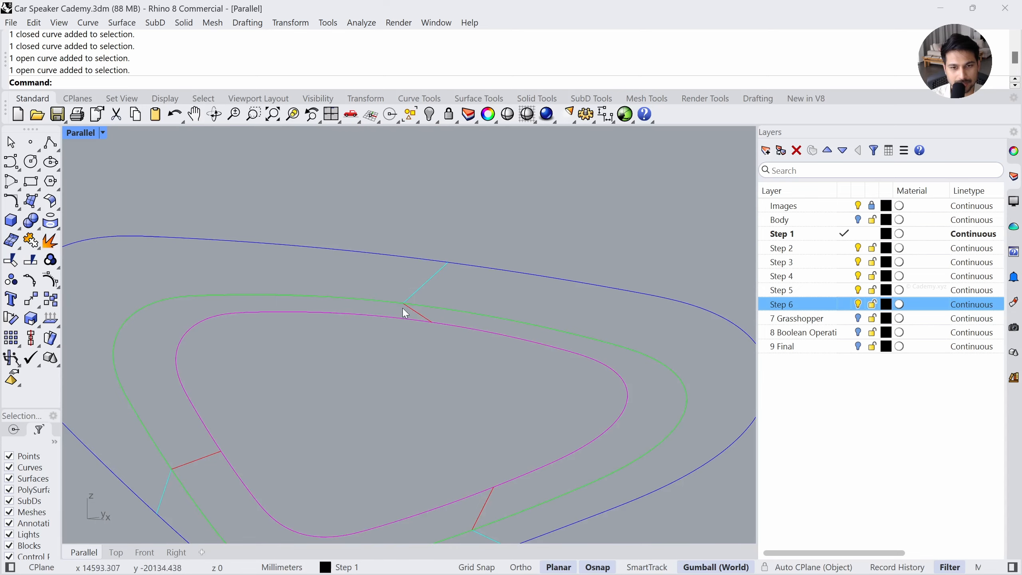
scroll(402, 309, "down", 5)
left_click_drag(457, 280, 456, 280)
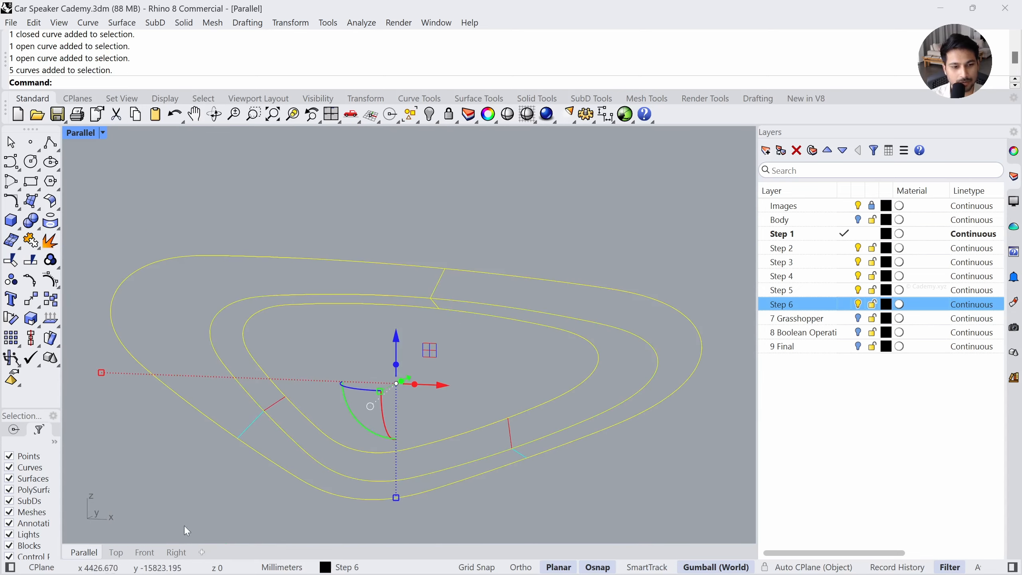
In the Front view, delete the surface and the panel polysurface from the middle outline set, keeping its curves
left_click(145, 552)
scroll(354, 322, "down", 5)
scroll(374, 396, "up", 10)
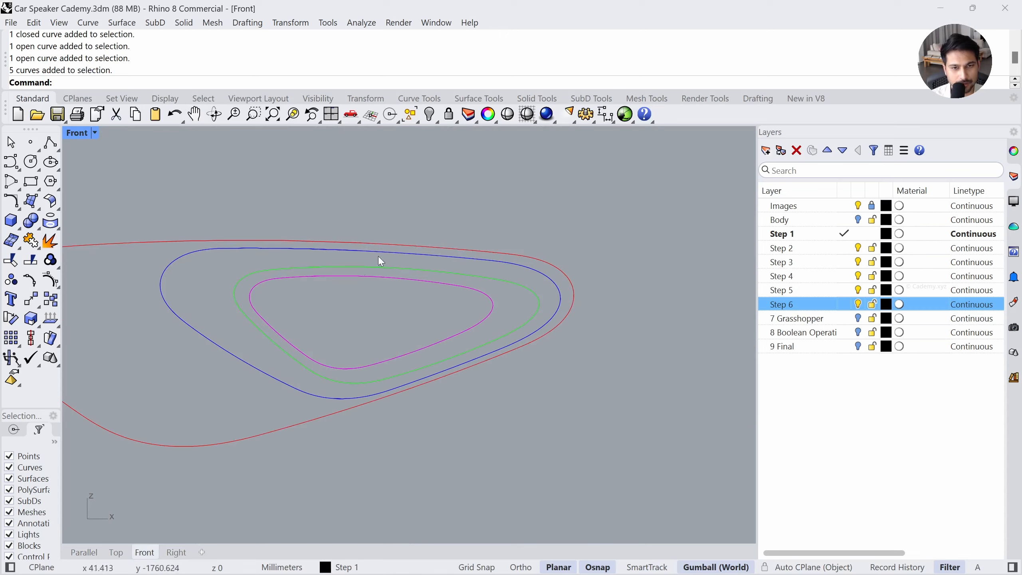
left_click(396, 416)
key("Delete")
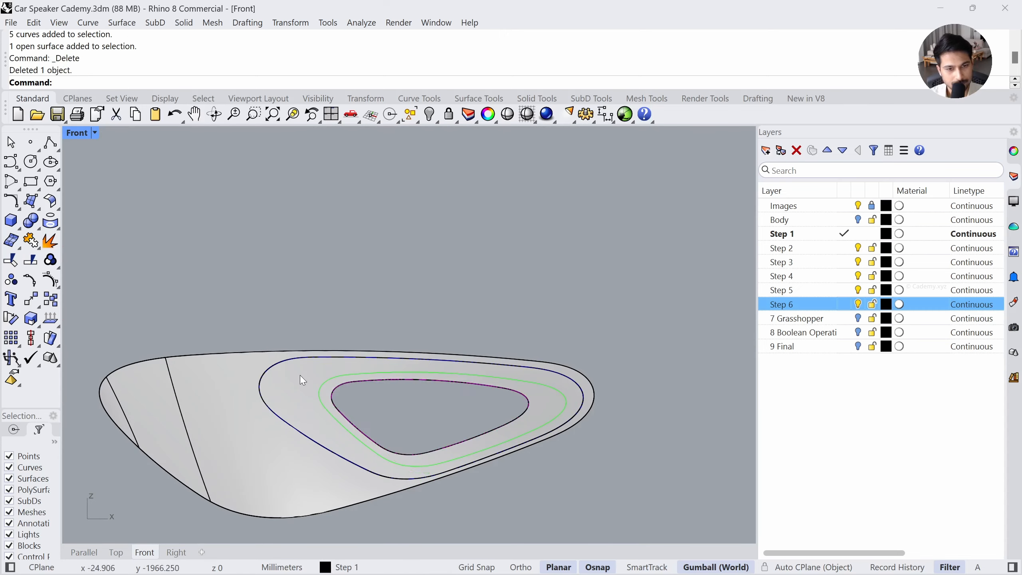
left_click(300, 376)
key("Delete")
Examine the three bare outlines of the middle set, framing them in the Front view
scroll(363, 391, "up", 2)
left_click_drag(417, 387, 290, 463)
left_click(96, 553)
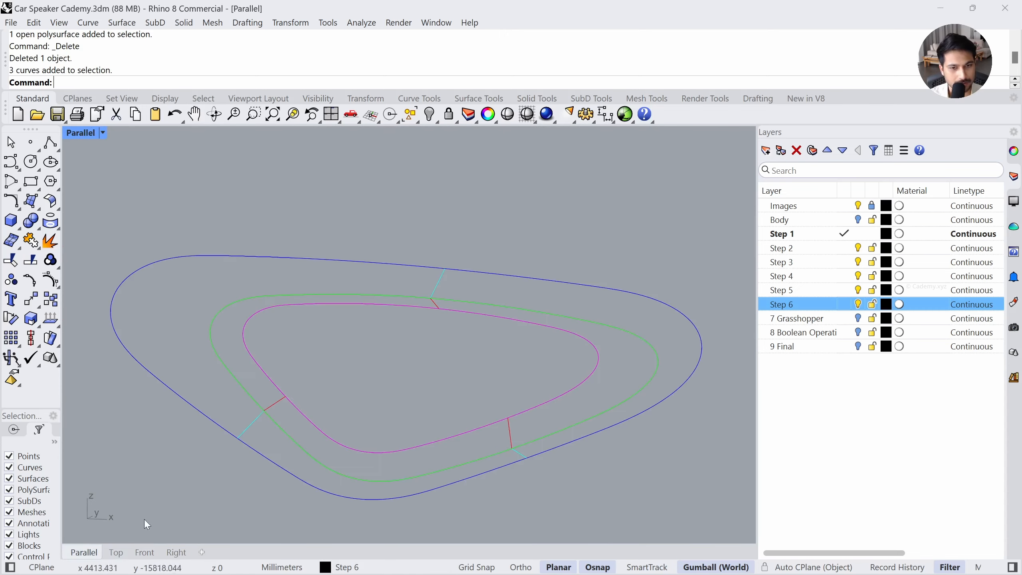
type("zs")
key("Return")
right_click_drag(375, 355, 435, 360)
key("Escape")
scroll(343, 406, "down", 6)
left_click_drag(470, 295, 406, 347)
left_click(144, 553)
type("zs")
key("Return")
key("Escape")
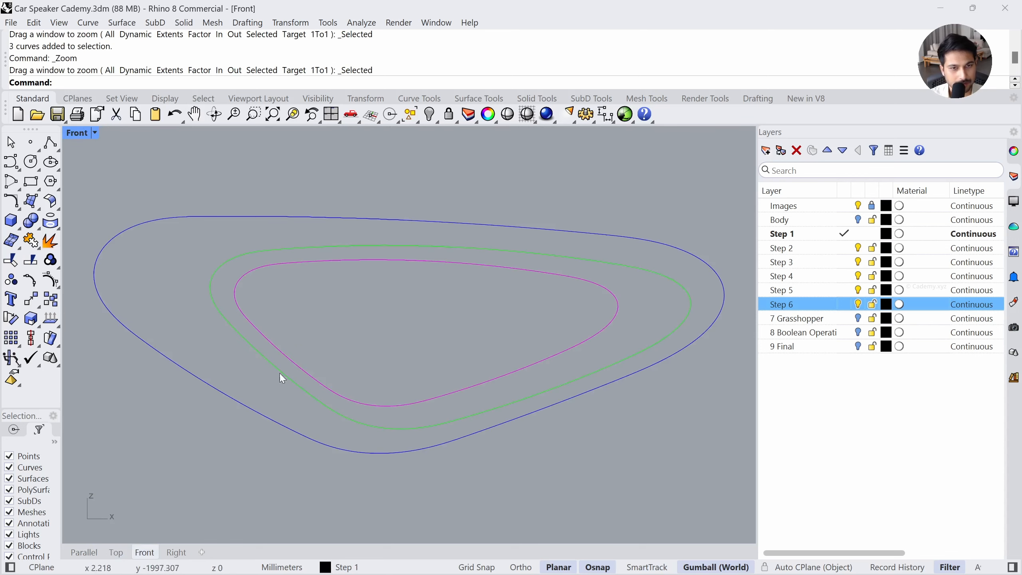
Draw three single-segment polylines joining the blue and green outlines, one on each side, the latter two about 17 and 9 mm long
left_click(51, 139)
left_click(428, 221)
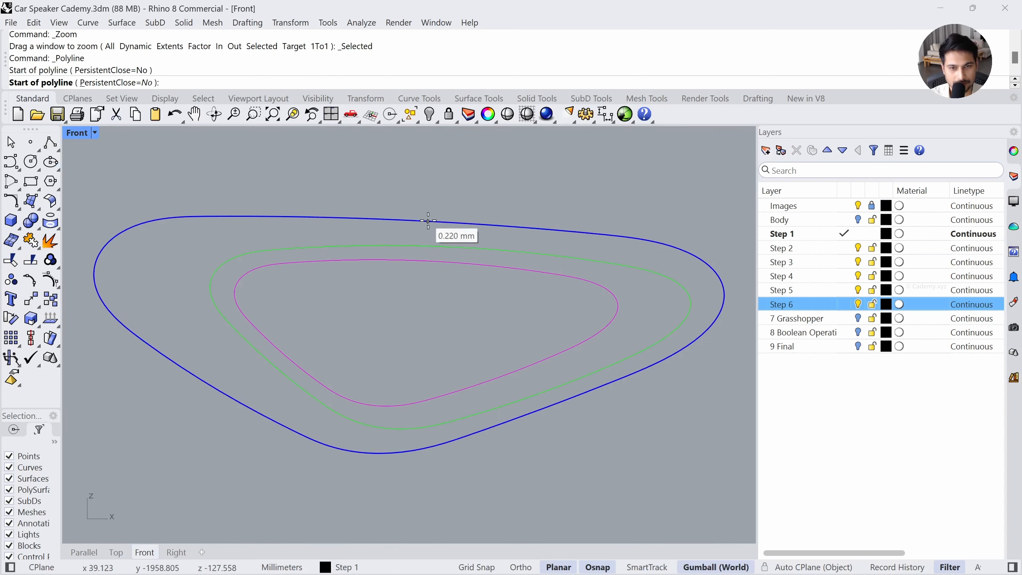
left_click(426, 244)
left_click(427, 245)
key("Return")
key("Return")
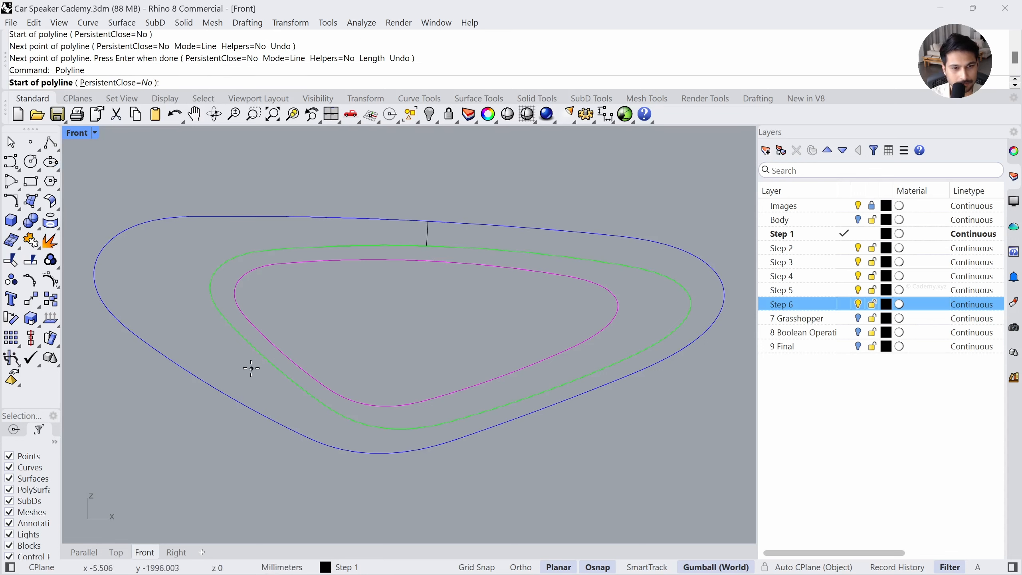
left_click(264, 358)
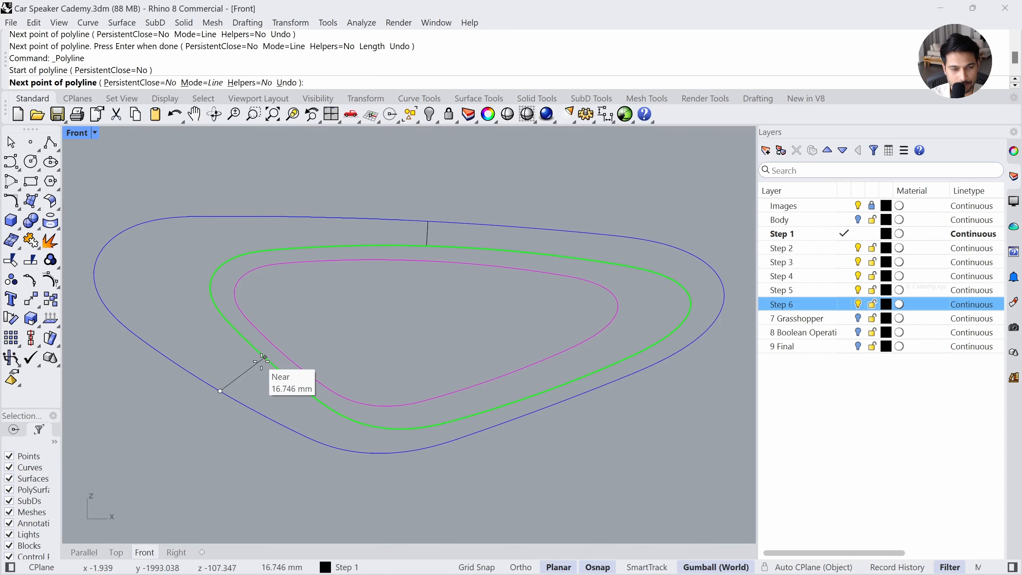
left_click(220, 390)
key("Return")
key("Return")
left_click(557, 403)
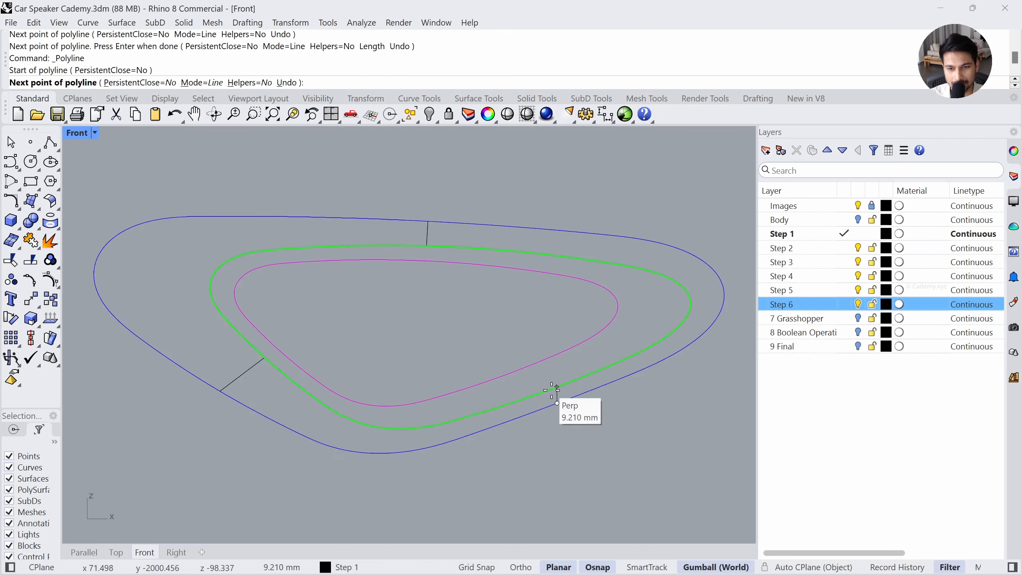
left_click(549, 391)
key("Return")
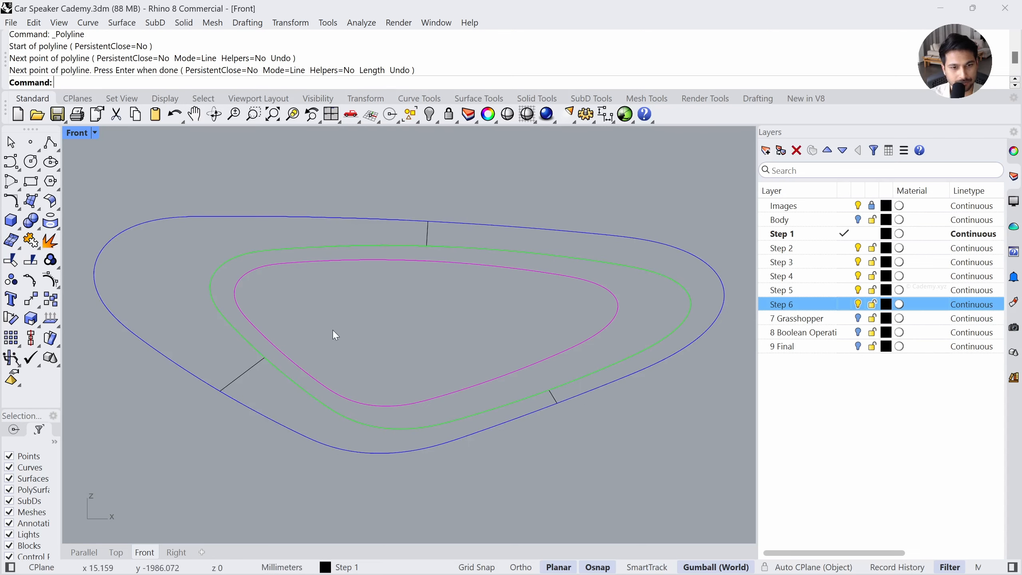
Draw three polylines from the green ends of the connecting lines to the magenta outline, about 9, 11 and 15 mm long
key("Return")
left_click(427, 246)
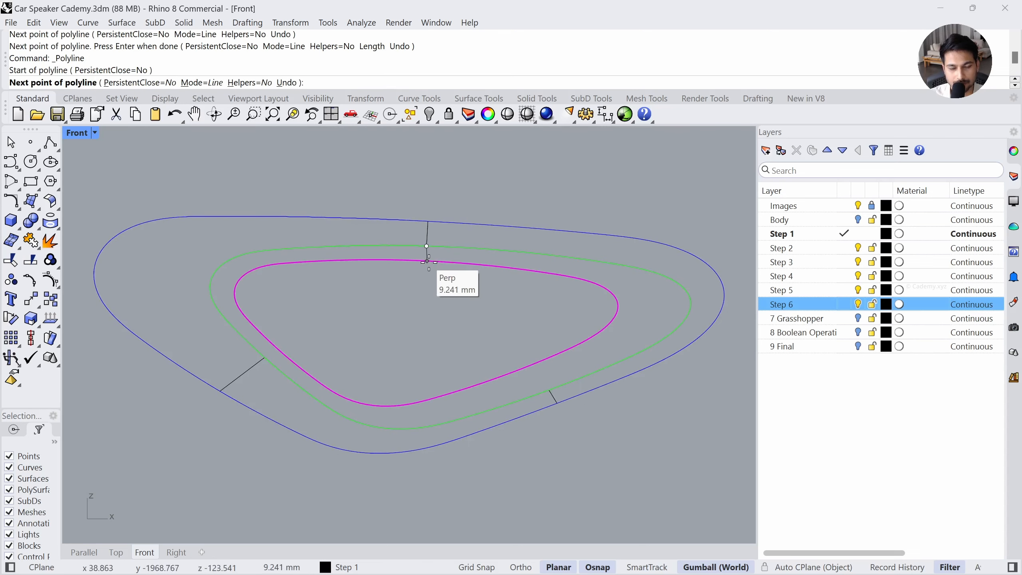
left_click(429, 261)
key("Return")
key("Return")
left_click(265, 357)
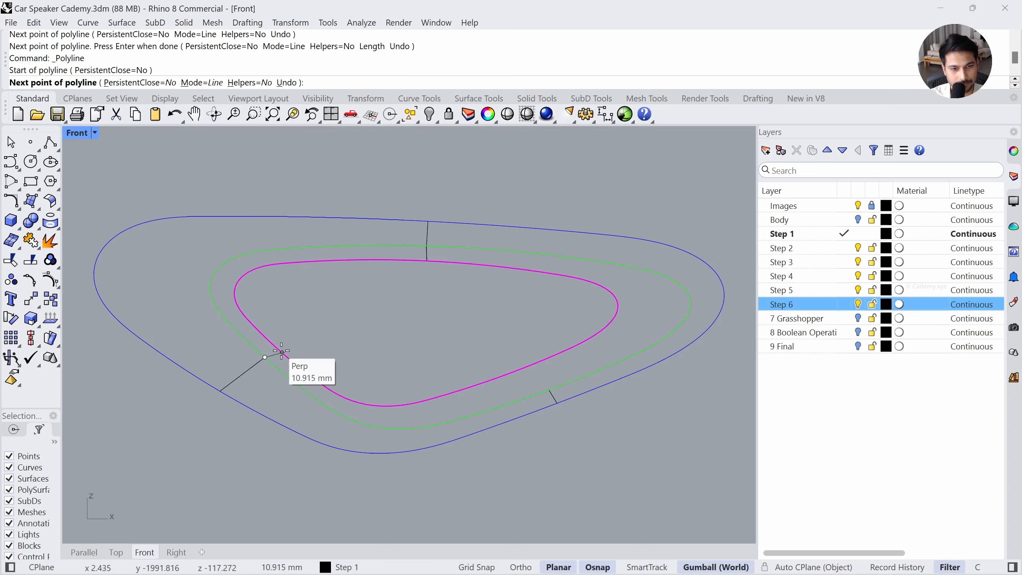
left_click(281, 351)
key("Return")
key("Return")
left_click(550, 390)
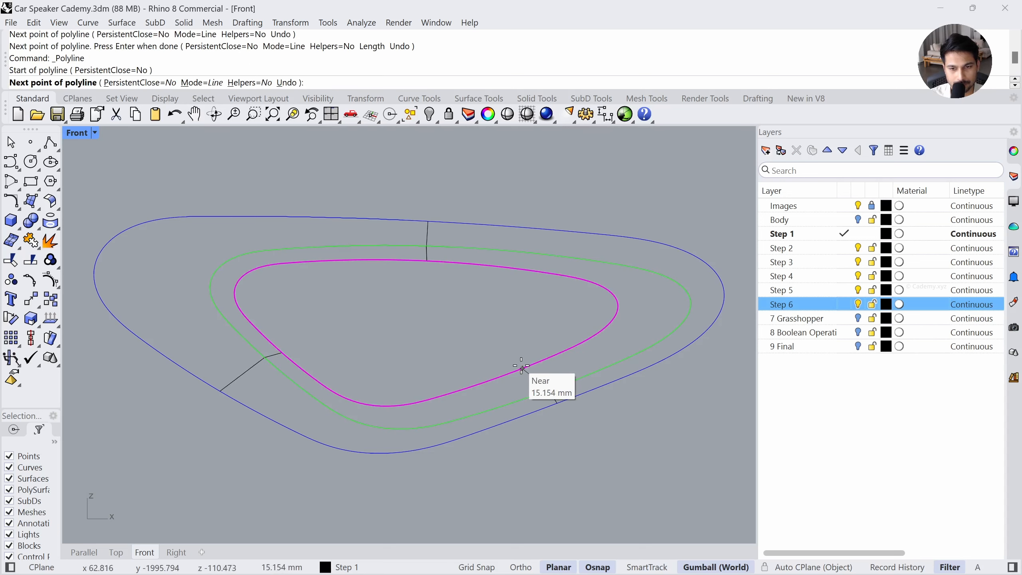
left_click(522, 366)
key("Return")
Examine the reference set with its coloured connecting lines in the Front and Parallel views
scroll(475, 297, "down", 5)
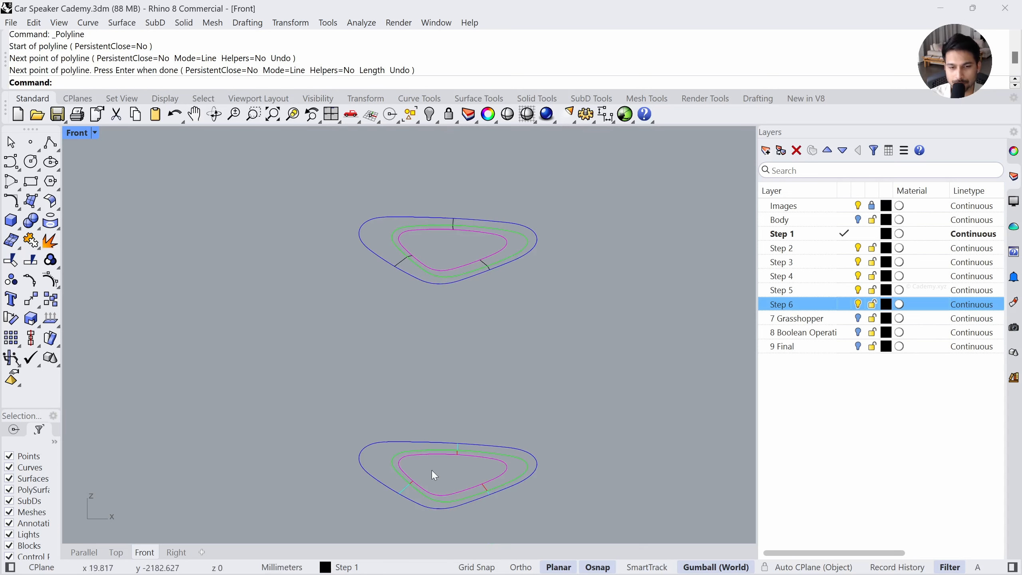
scroll(432, 472, "up", 4)
right_click_drag(455, 482, 400, 375)
scroll(391, 373, "up", 6)
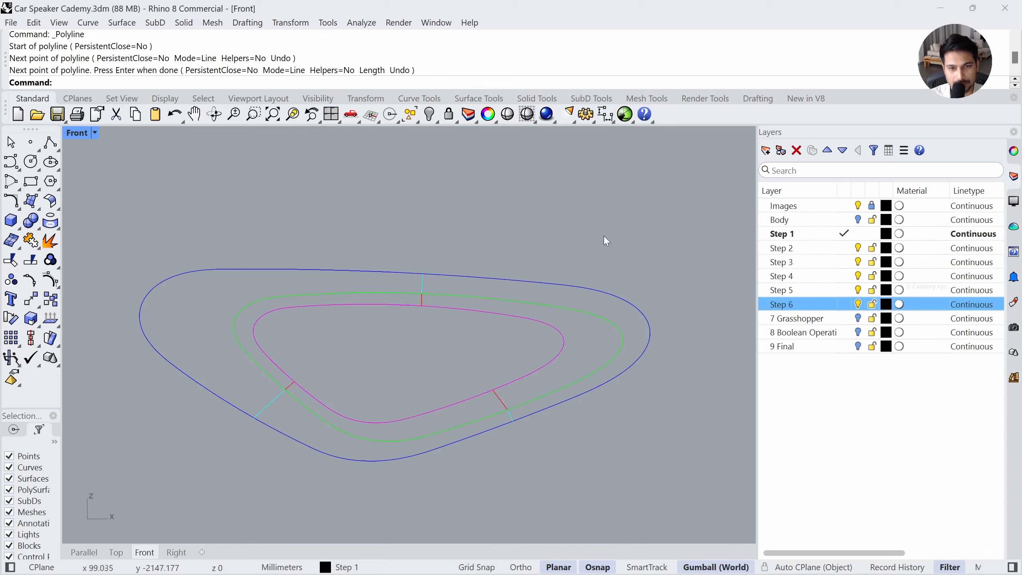
left_click(93, 552)
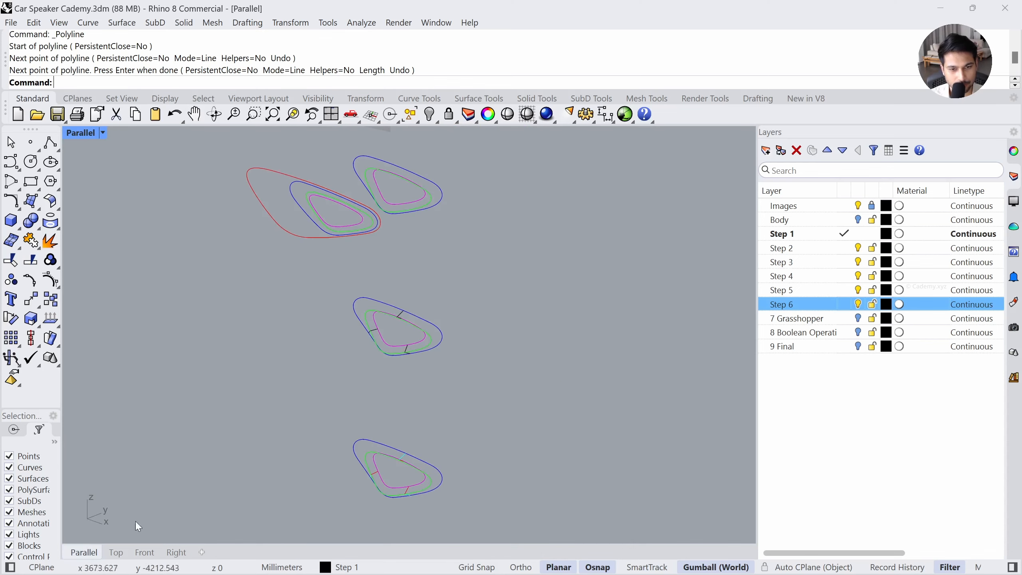
scroll(321, 345, "down", 4)
scroll(378, 452, "up", 4)
right_click_drag(375, 450, 343, 391, "shift")
scroll(342, 385, "up", 6)
key("ctrl+a")
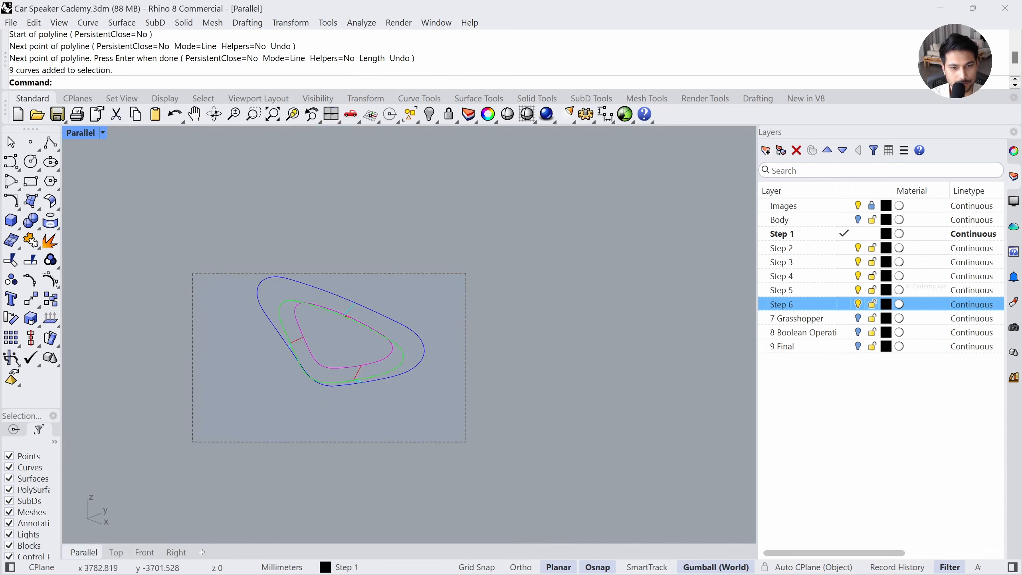
left_click(293, 113)
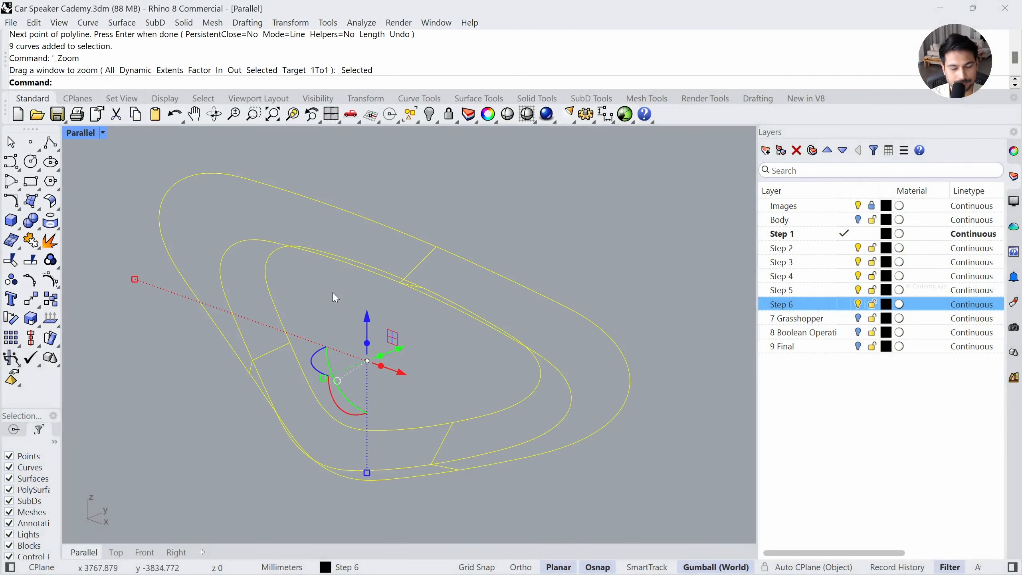
left_click(439, 364)
right_click_drag(441, 366, 446, 348)
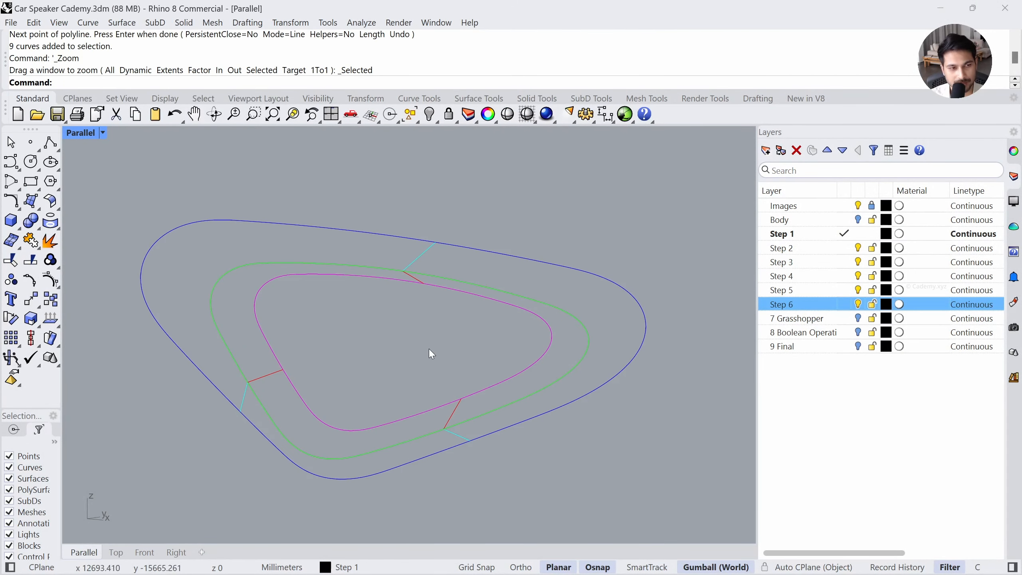
Try a two-rail sweep with the blue and green outlines as rails and the three cyan connecting lines as cross sections
left_click(49, 220)
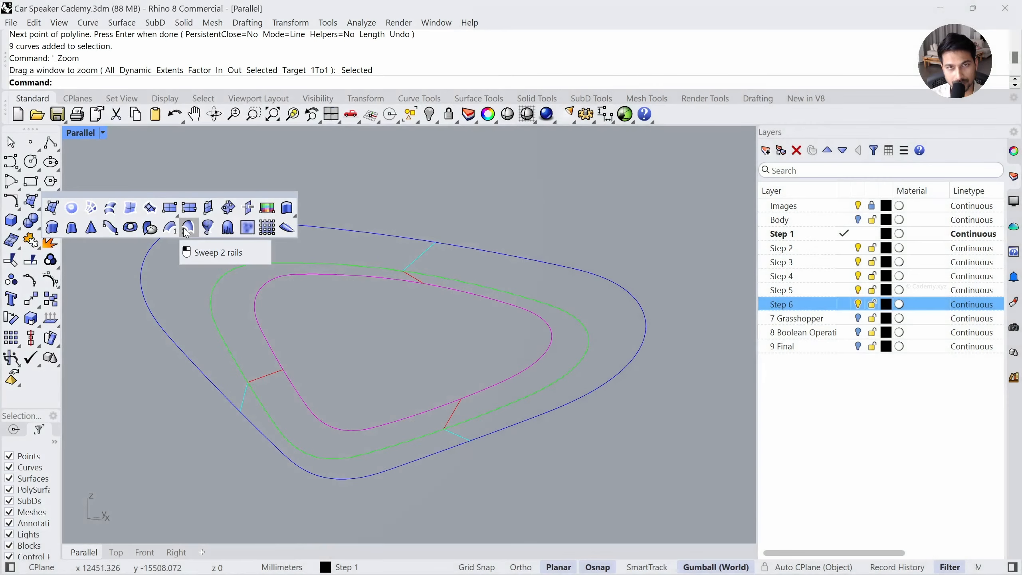
left_click(187, 232)
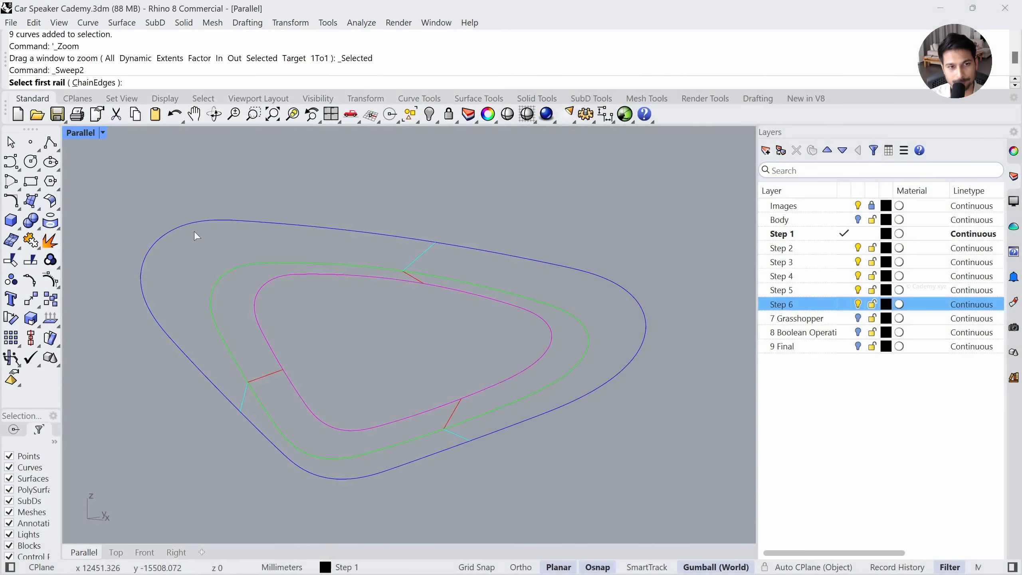
left_click(350, 229)
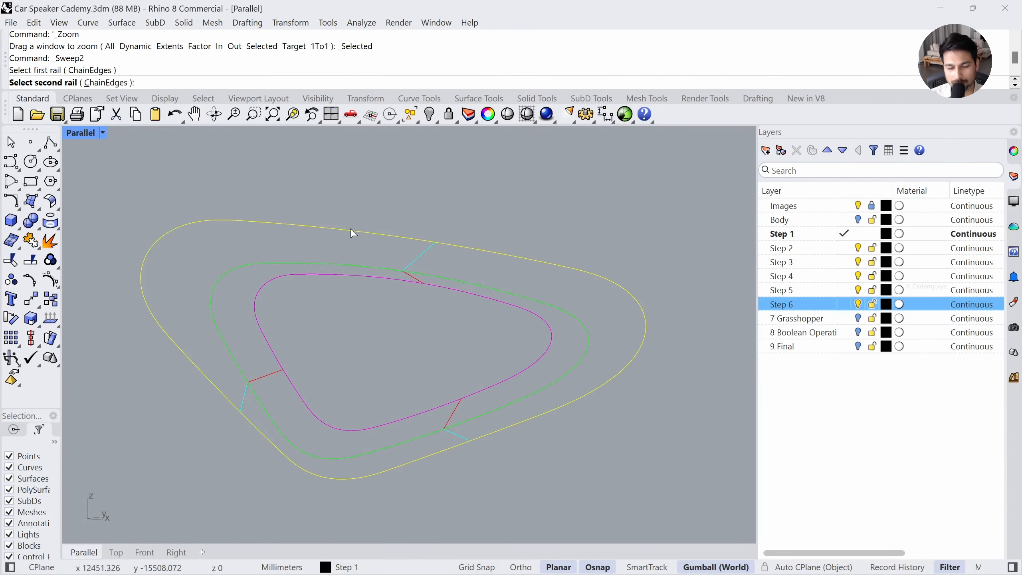
left_click(338, 262)
left_click(412, 264)
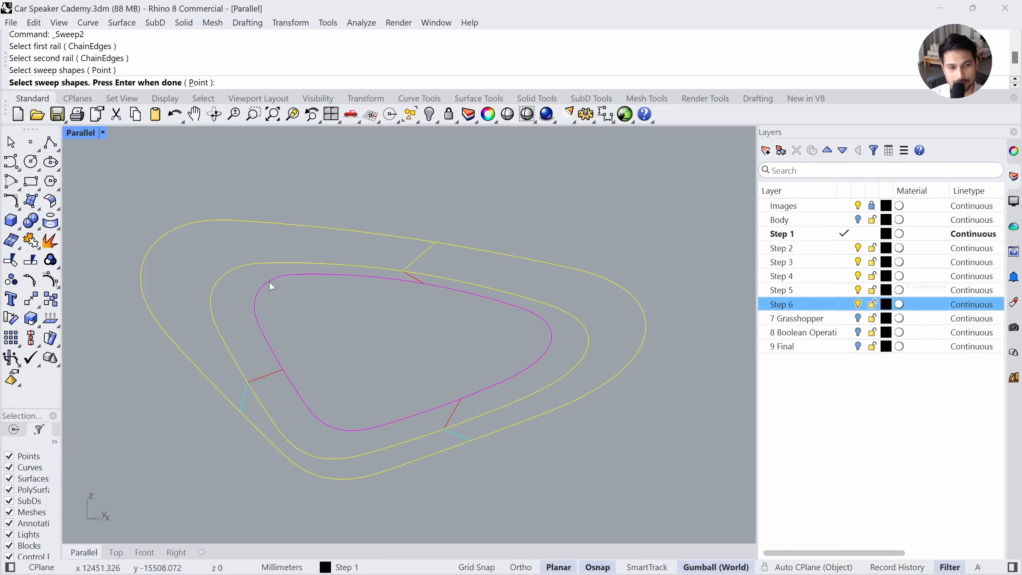
left_click(244, 397)
left_click(455, 435)
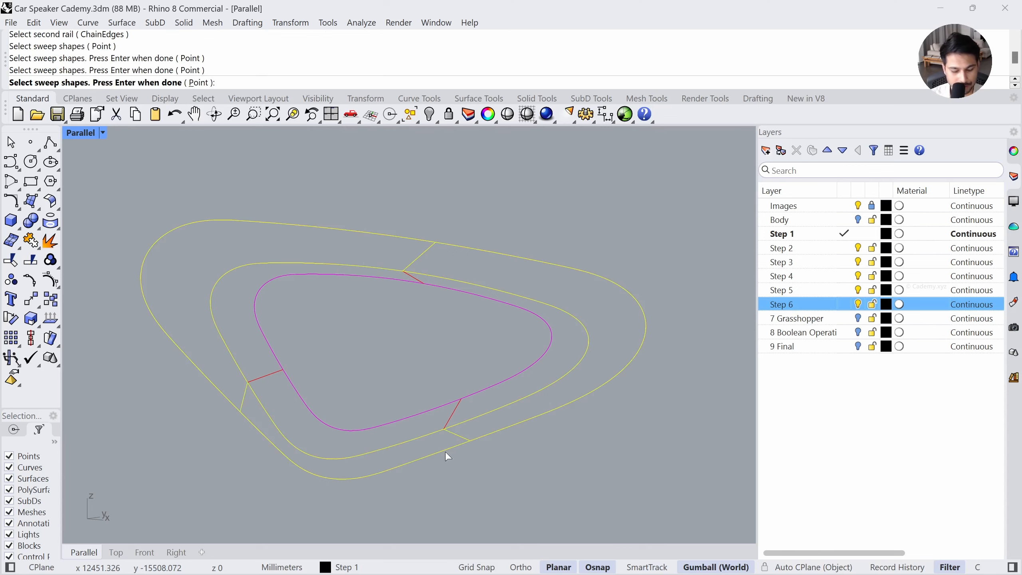
key("Return")
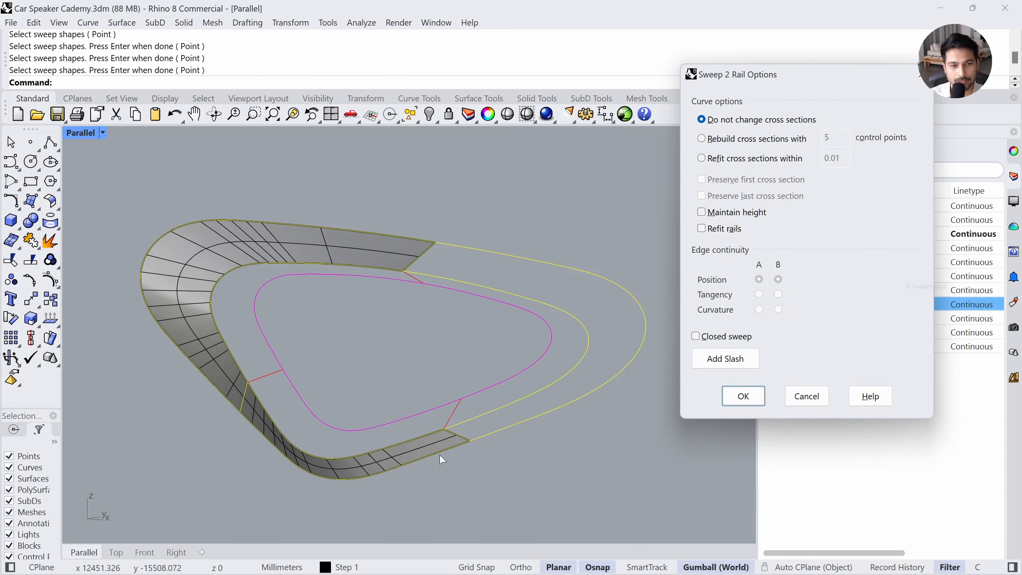
left_click_drag(746, 87, 528, 186)
left_click(590, 495)
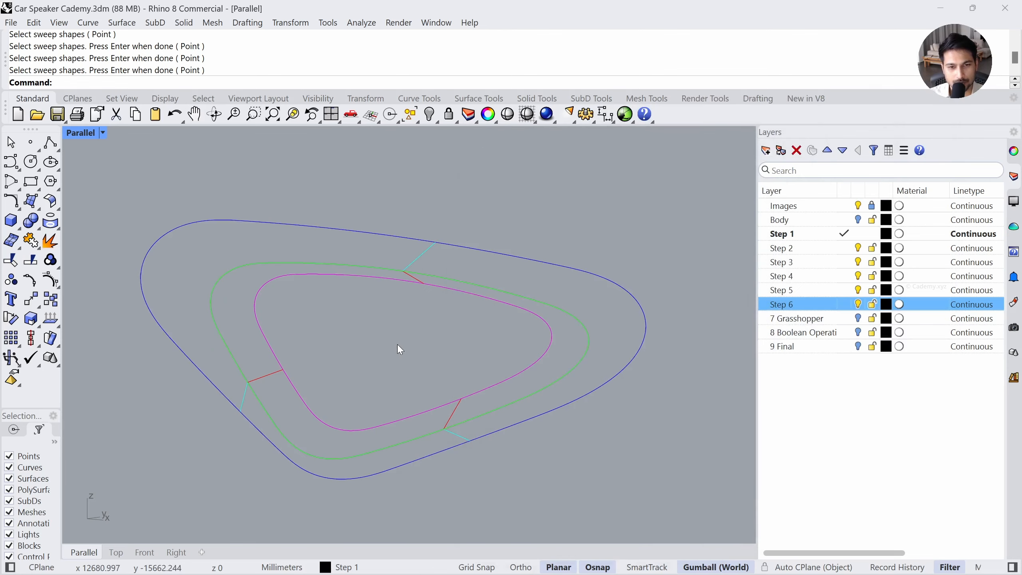
Create a closed two-rail sweep using the blue and green outlines as rails and the three cyan connecting lines as cross sections
key("Return")
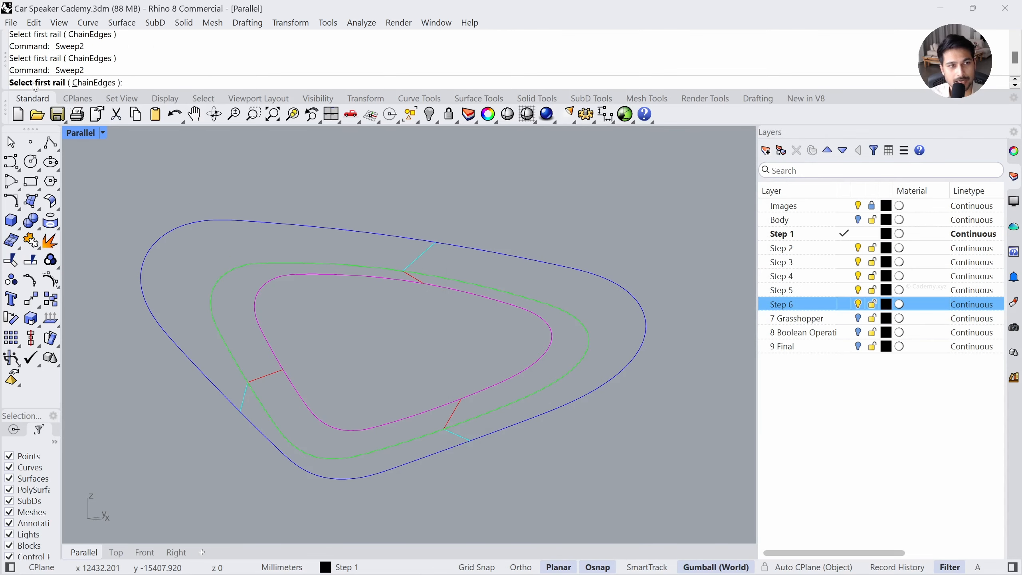
left_click(300, 230)
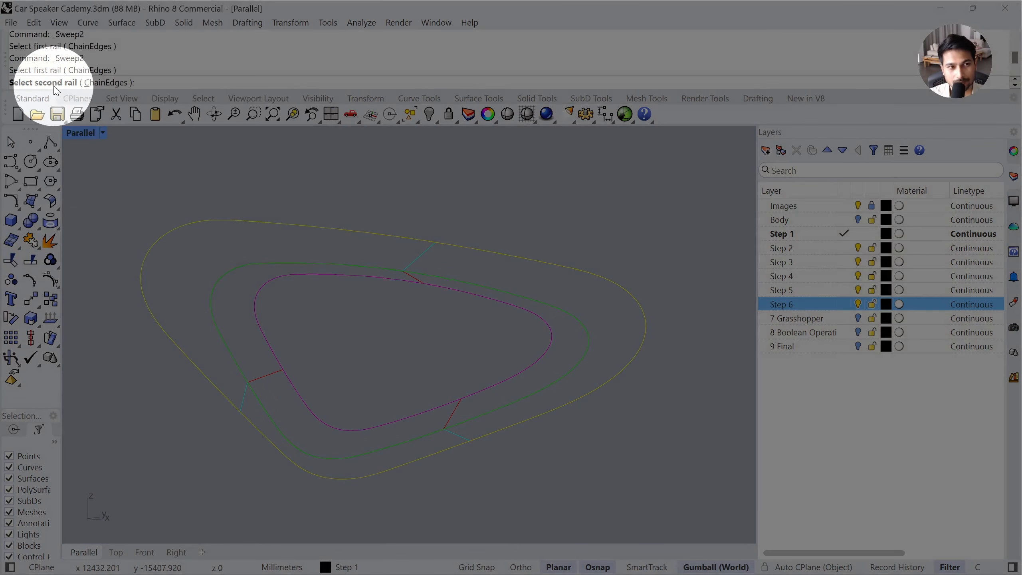
left_click(284, 265)
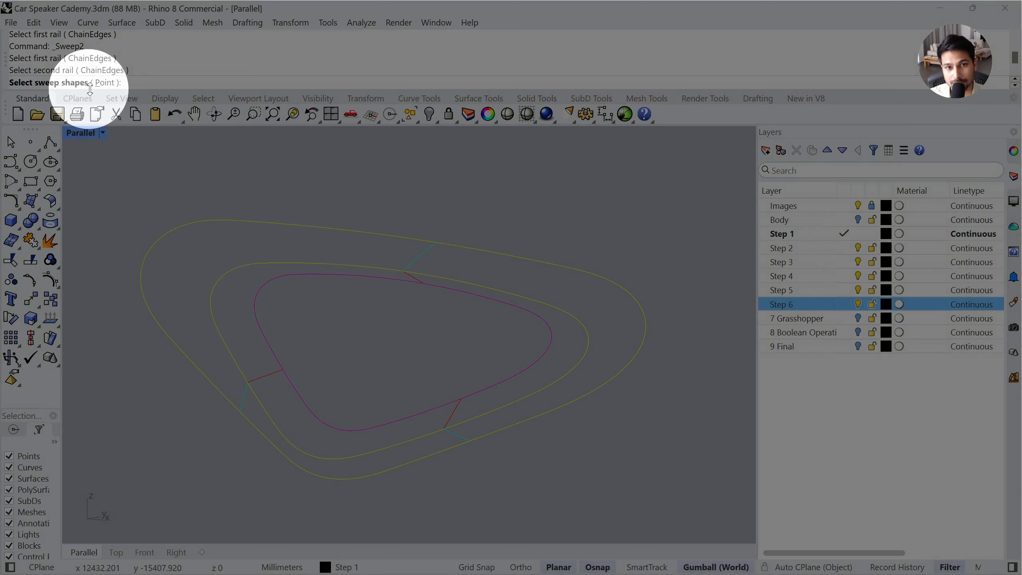
left_click(410, 264)
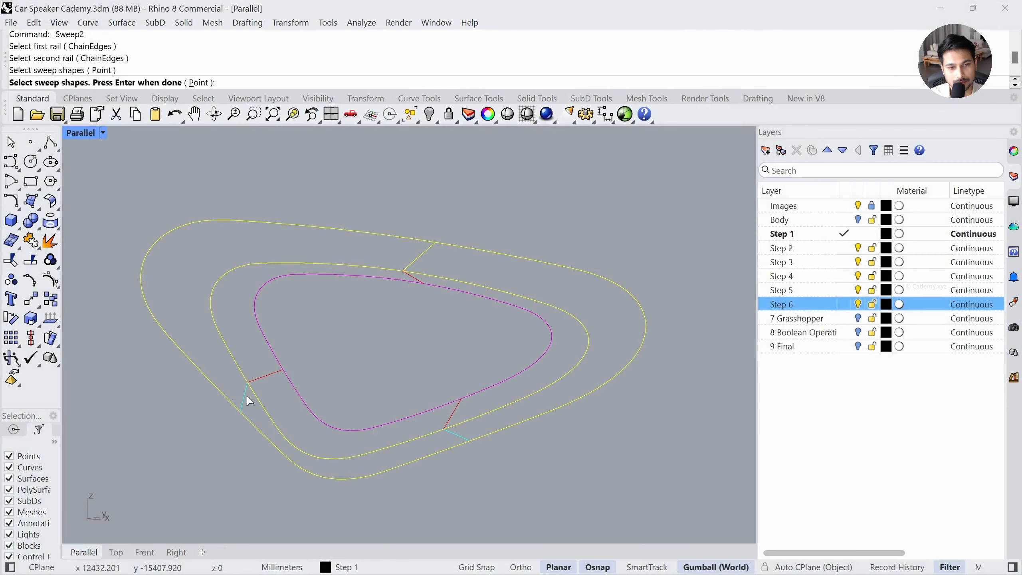
left_click(247, 397)
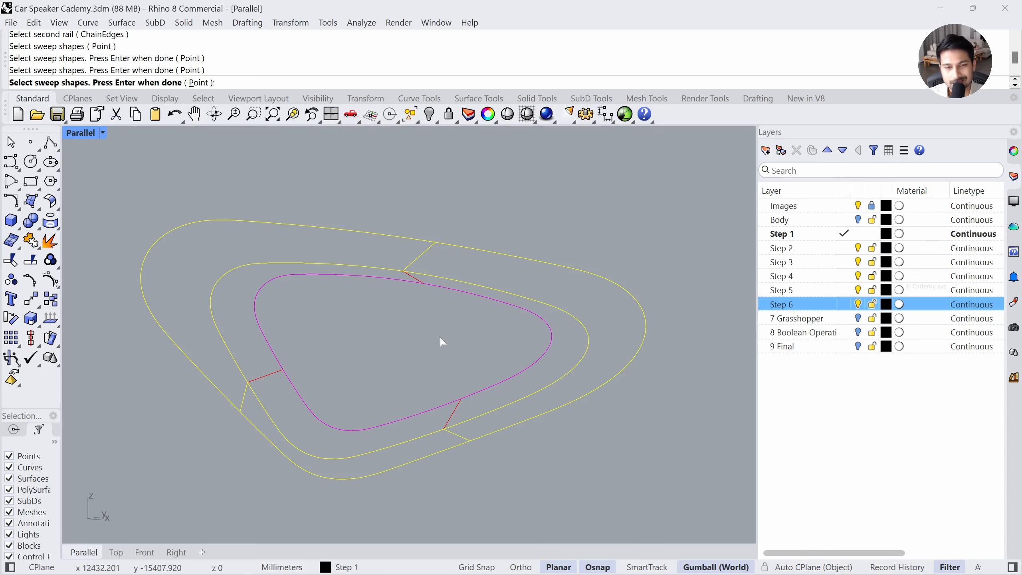
key("Return")
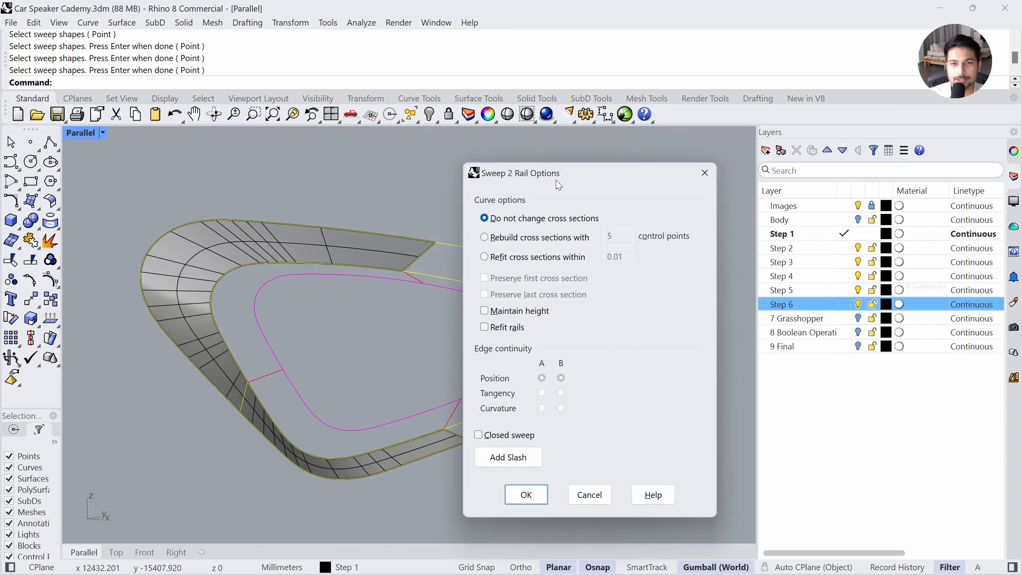
left_click_drag(557, 169, 613, 160)
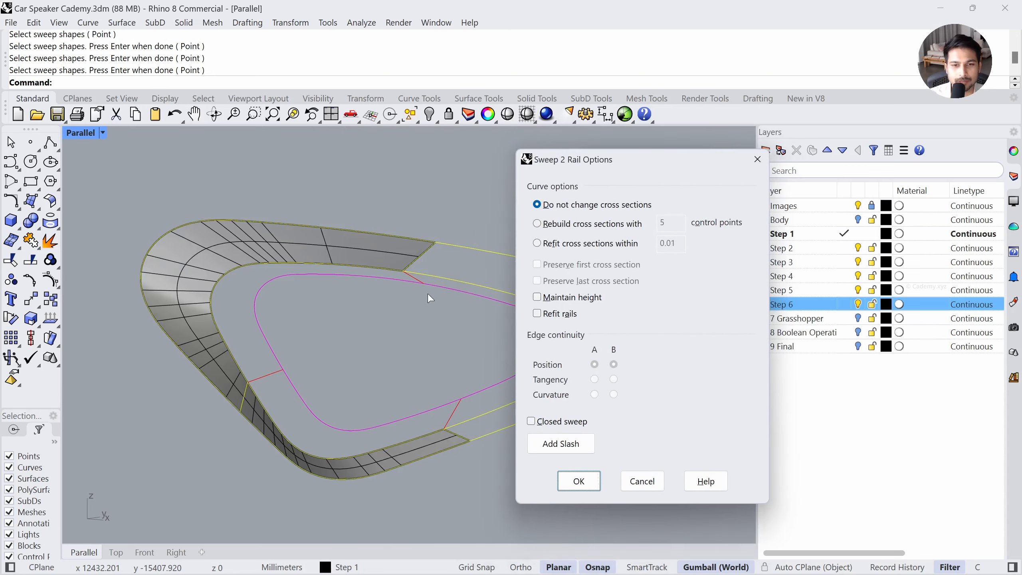
right_click_drag(428, 294, 386, 262)
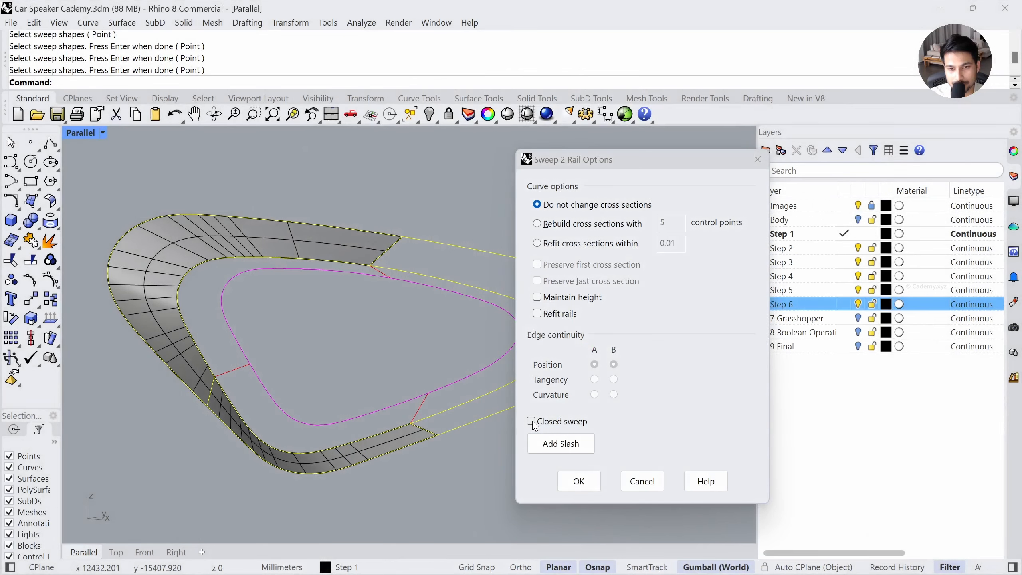
left_click(532, 423)
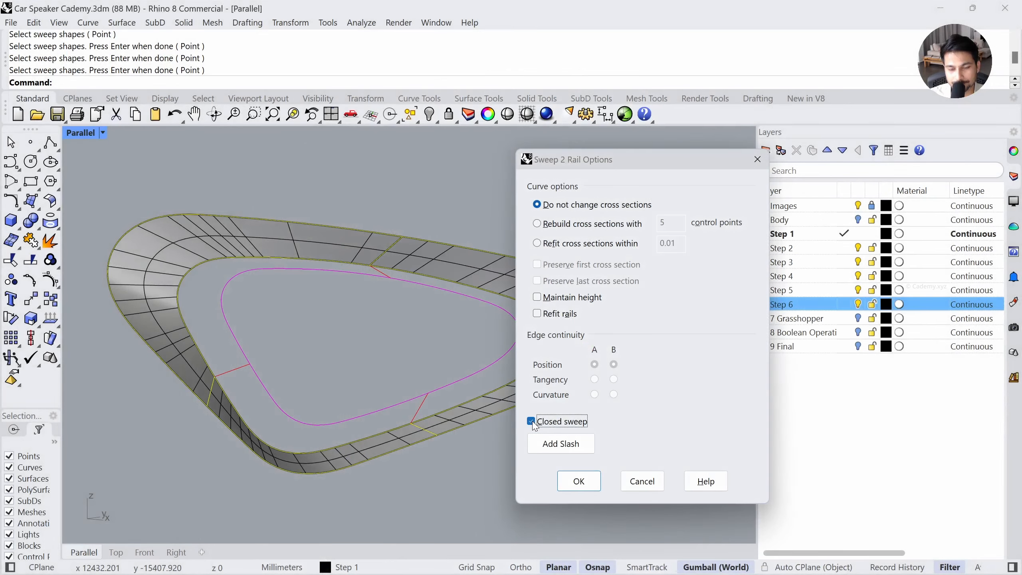
left_click(586, 488)
right_click_drag(556, 443, 520, 425)
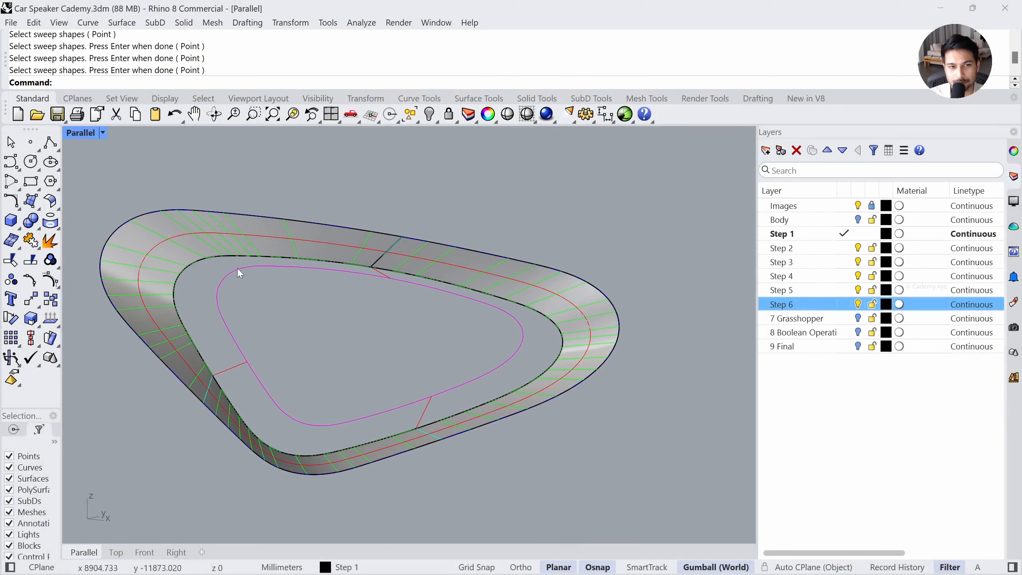
left_click(217, 258)
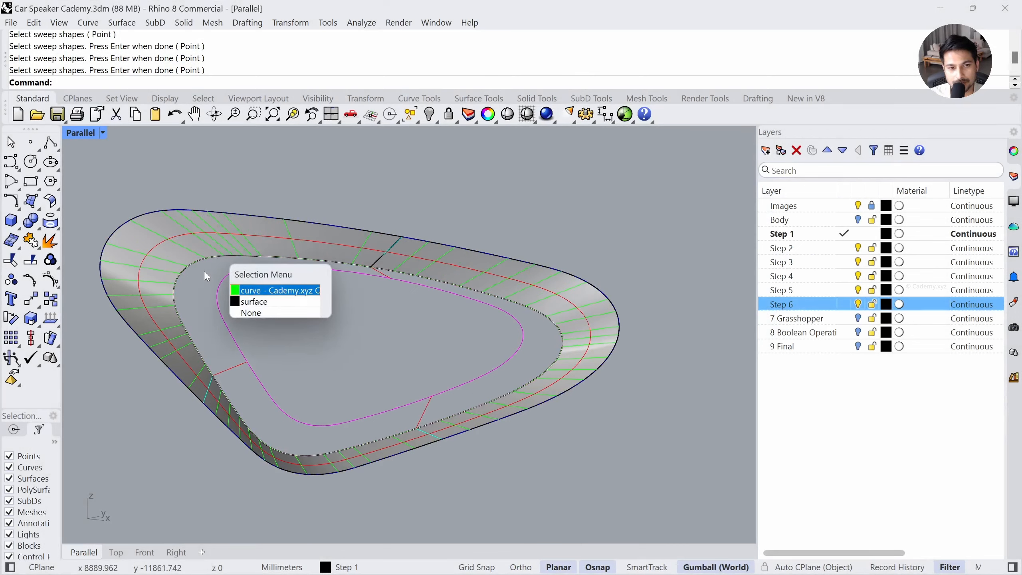
left_click(227, 285)
left_click(223, 282)
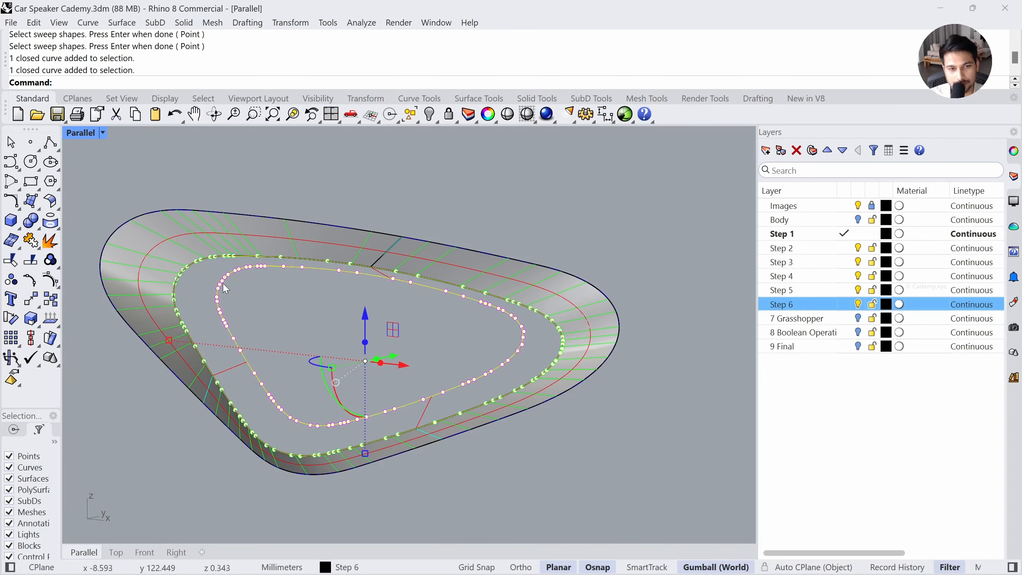
left_click(303, 316)
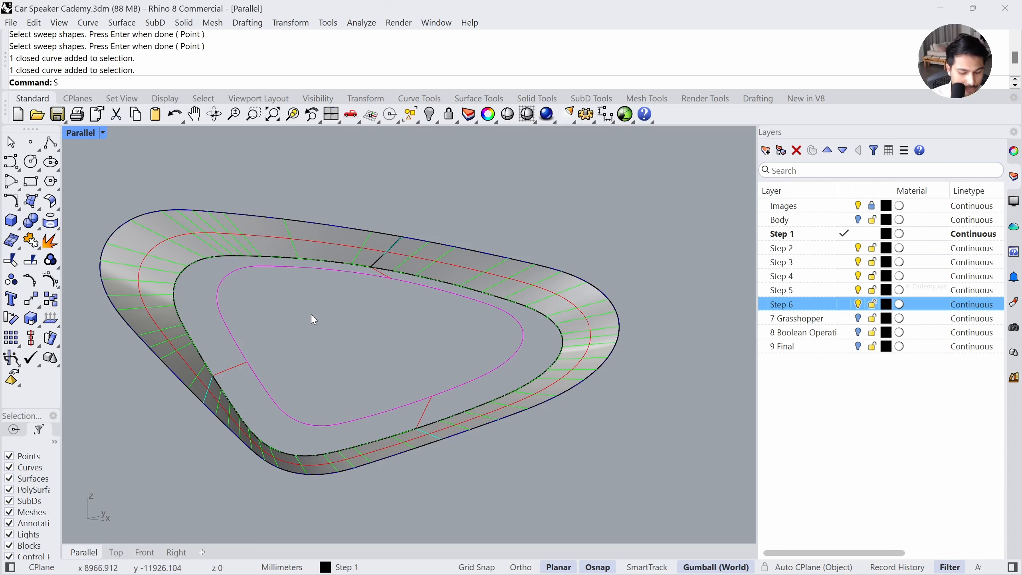
Create a closed two-rail sweep using the green and magenta outlines as rails and the three red connecting lines as cross sections
type("Sweep2")
key("Return")
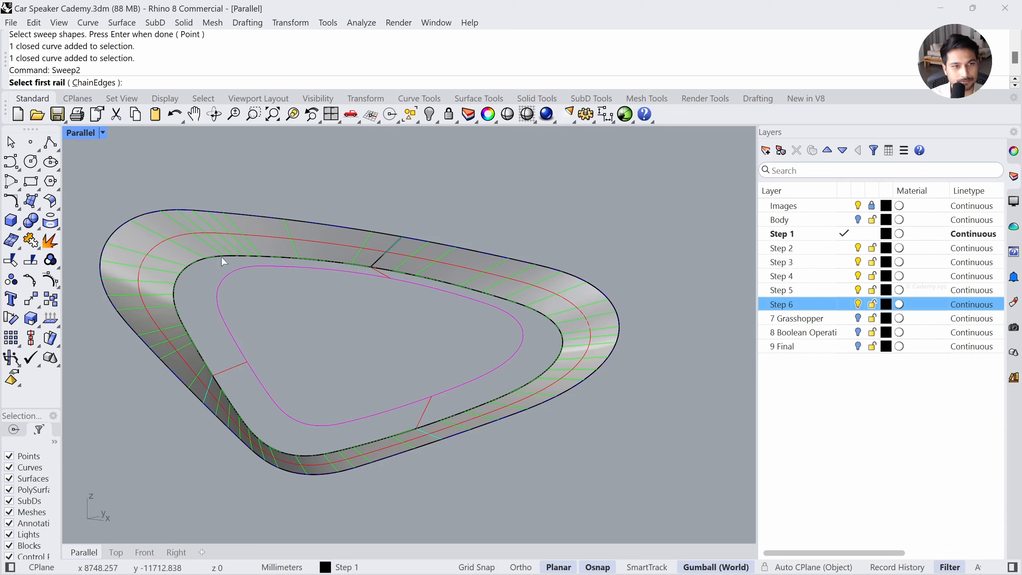
left_click(209, 261)
left_click(244, 294)
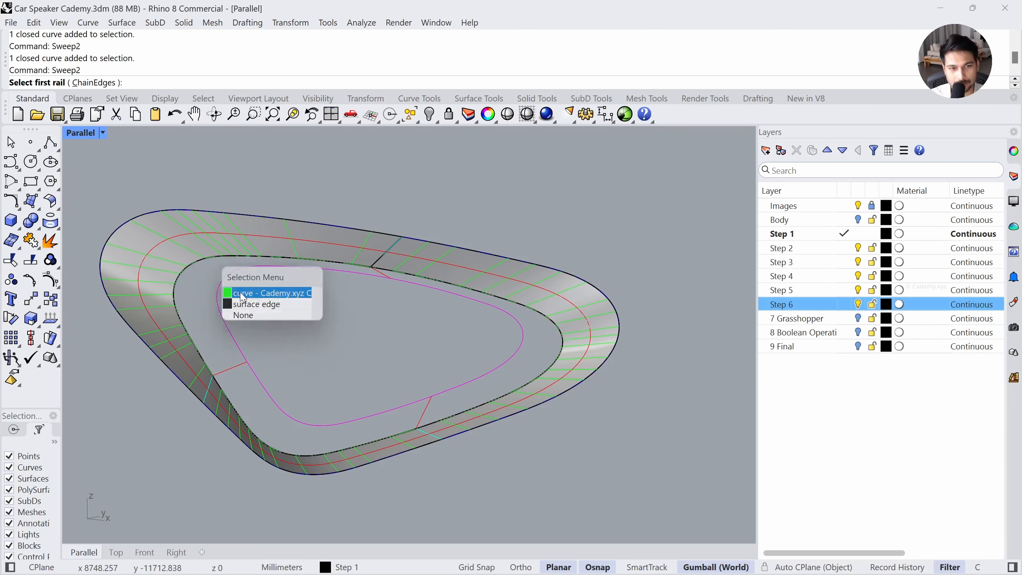
left_click(220, 287)
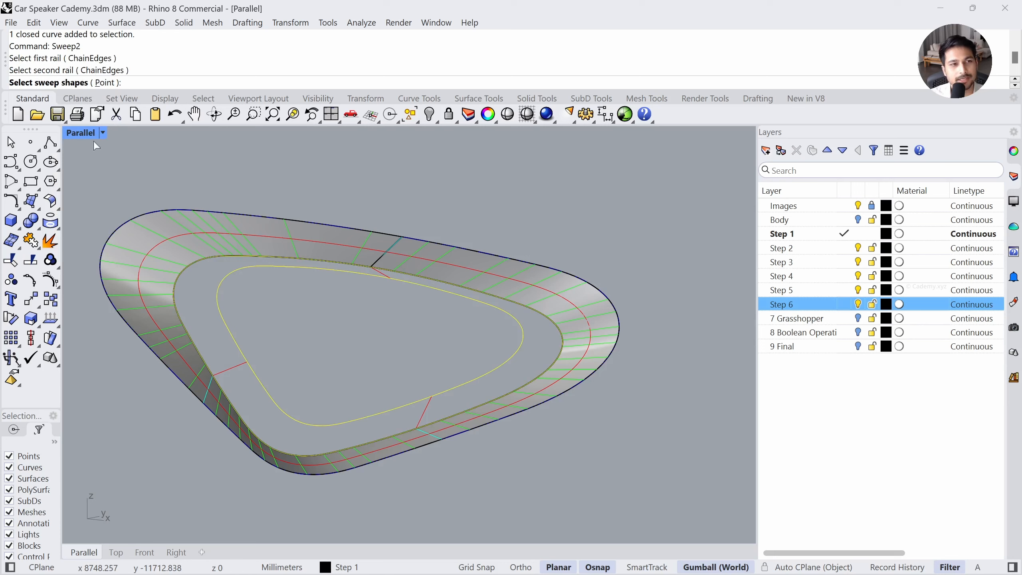
left_click(377, 274)
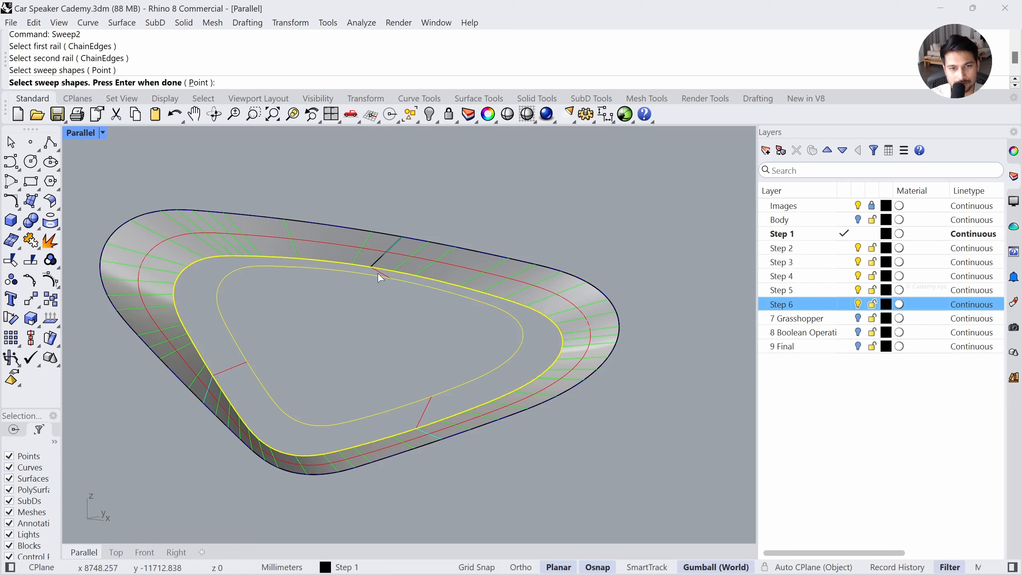
left_click(377, 270, "ctrl")
left_click(377, 274)
left_click(238, 373)
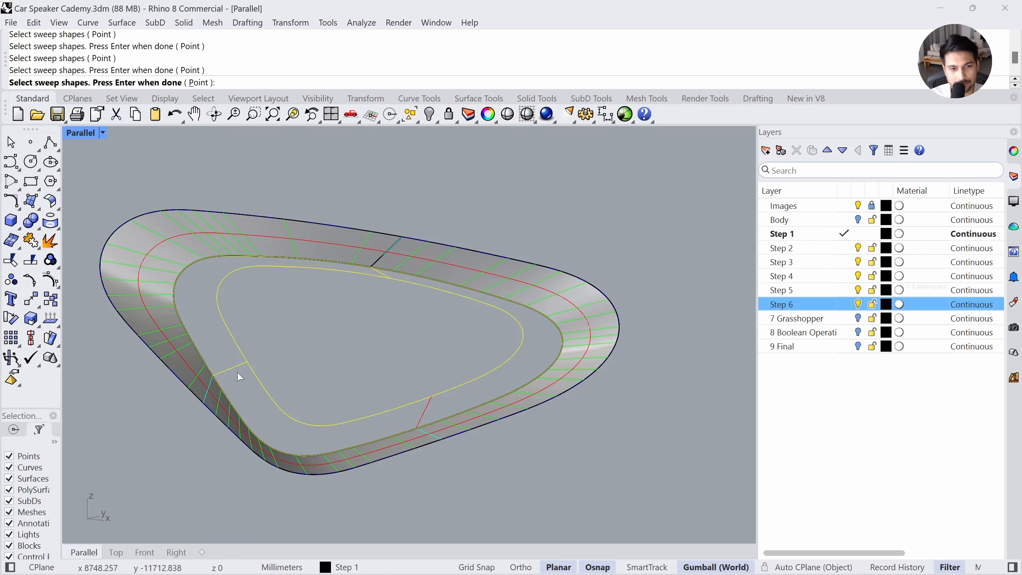
left_click(424, 412)
key("Return")
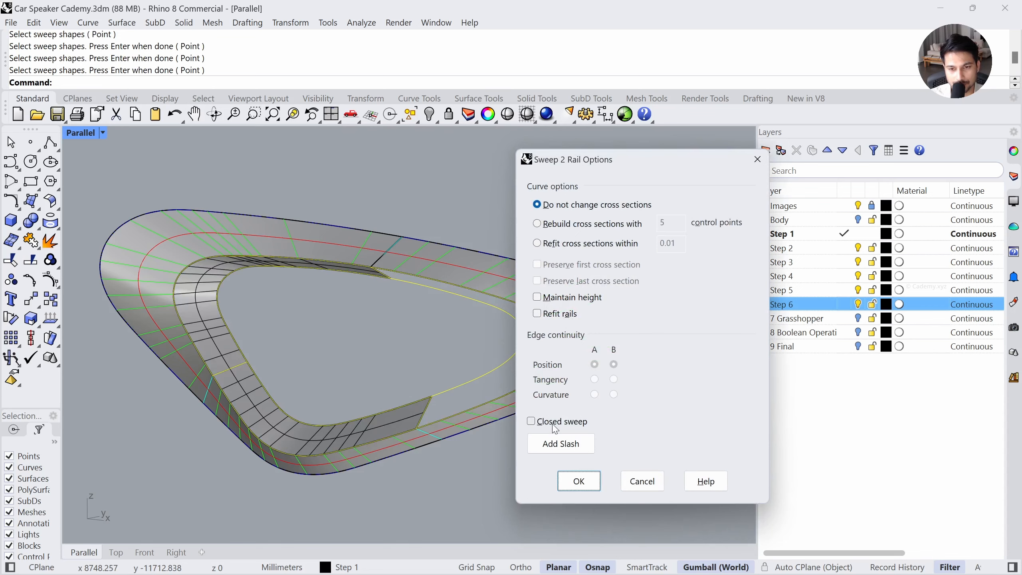
left_click(556, 428)
left_click(578, 482)
scroll(505, 409, "down", 2)
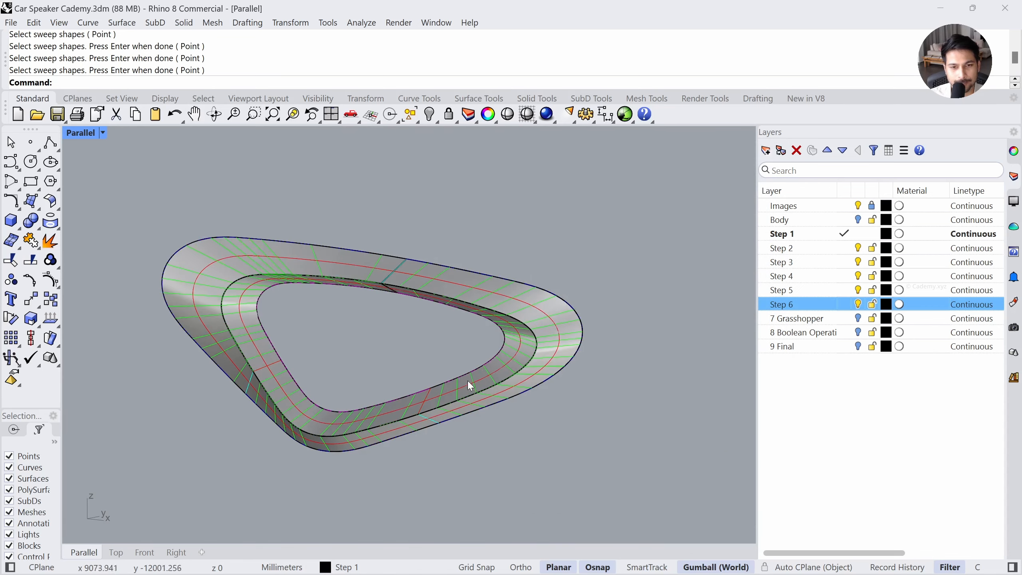
mouse_move(469, 382)
right_mouse_down()
mouse_move(486, 404)
mouse_move(393, 370)
mouse_move(466, 402)
right_mouse_up()
Examine the two swept surfaces, the outlines traced on the reference images, and the set of offset panel surfaces
left_click(506, 415)
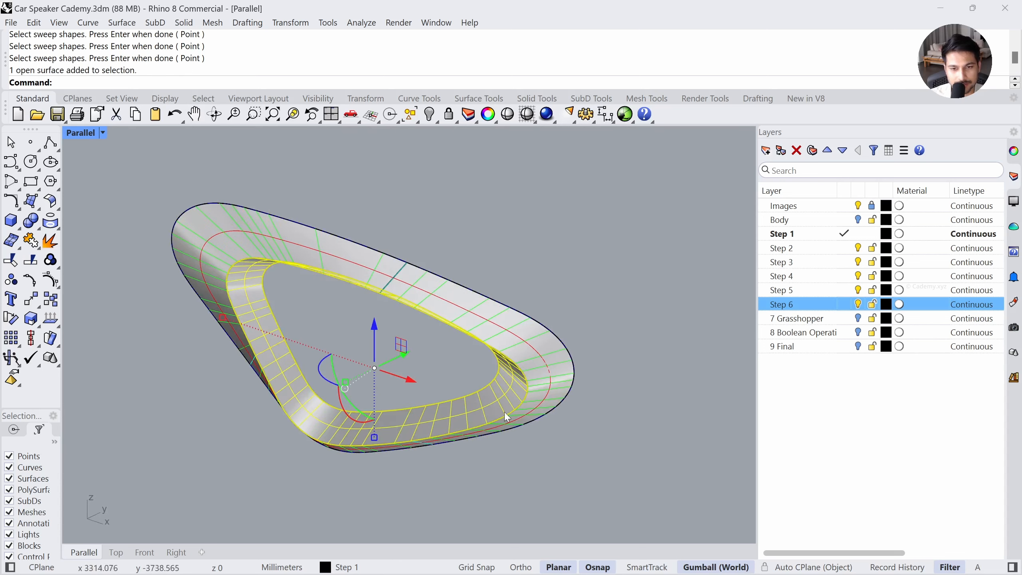
left_click(546, 388, "shift")
left_click(602, 438)
scroll(456, 261, "down", 8)
left_click(510, 330)
scroll(437, 240, "down", 6)
right_click_drag(435, 236, 403, 389, "shift")
scroll(402, 358, "down", 2)
right_click_drag(398, 306, 397, 416, "shift")
scroll(422, 175, "up", 14)
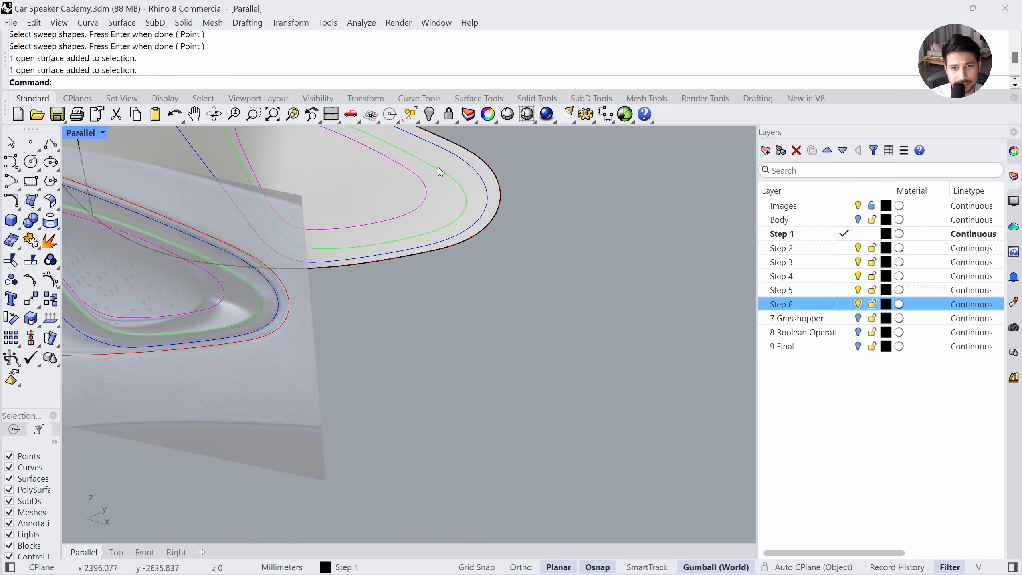
scroll(431, 187, "down", 13)
right_click_drag(431, 343, 405, 267, "shift")
scroll(404, 267, "down", 8)
right_click_drag(410, 483, 431, 397, "shift")
scroll(385, 398, "up", 15)
scroll(432, 346, "down", 13)
scroll(420, 443, "up", 10)
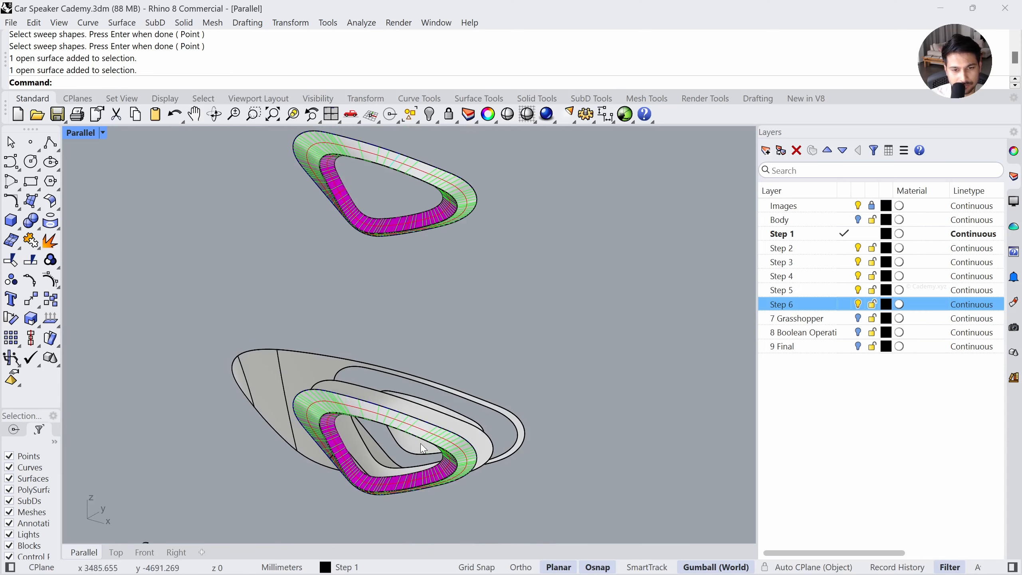
scroll(420, 443, "up", 2)
Examine the swept surfaces of the lower set beside the ring-shaped panel surfaces behind them
left_click_drag(510, 327, 322, 479)
type("zs")
key("Return")
right_click_drag(393, 433, 324, 431)
left_click(224, 385)
scroll(223, 385, "down", 2)
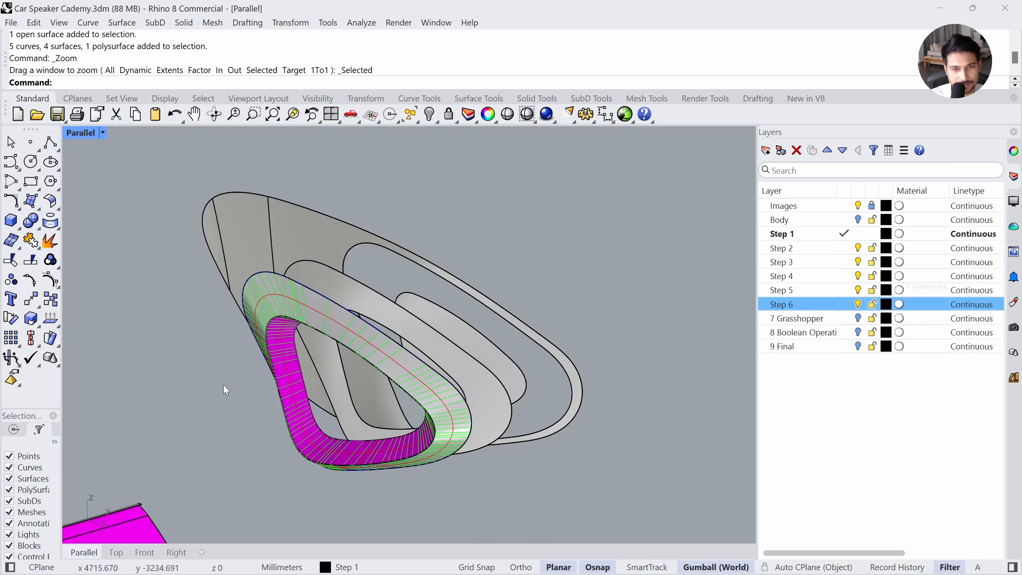
right_click_drag(224, 386, 332, 390)
left_click(332, 332)
scroll(283, 352, "up", 6)
left_click(282, 352, "shift")
scroll(250, 301, "down", 4)
left_click(210, 341)
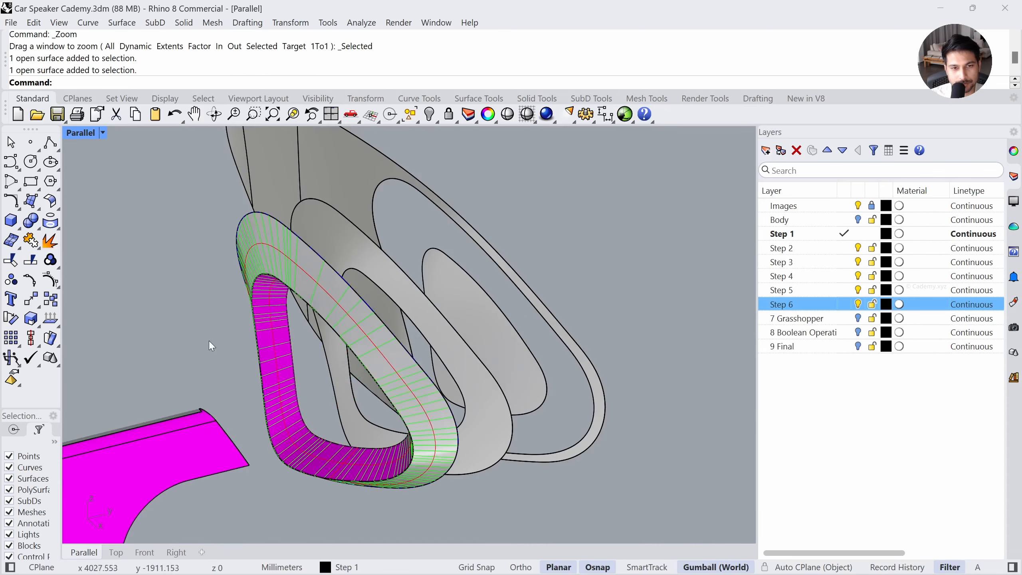
Move the ring surface directly behind the swept surfaces along the Y axis until it meets them
left_click(365, 258)
right_click_drag(365, 259, 400, 286)
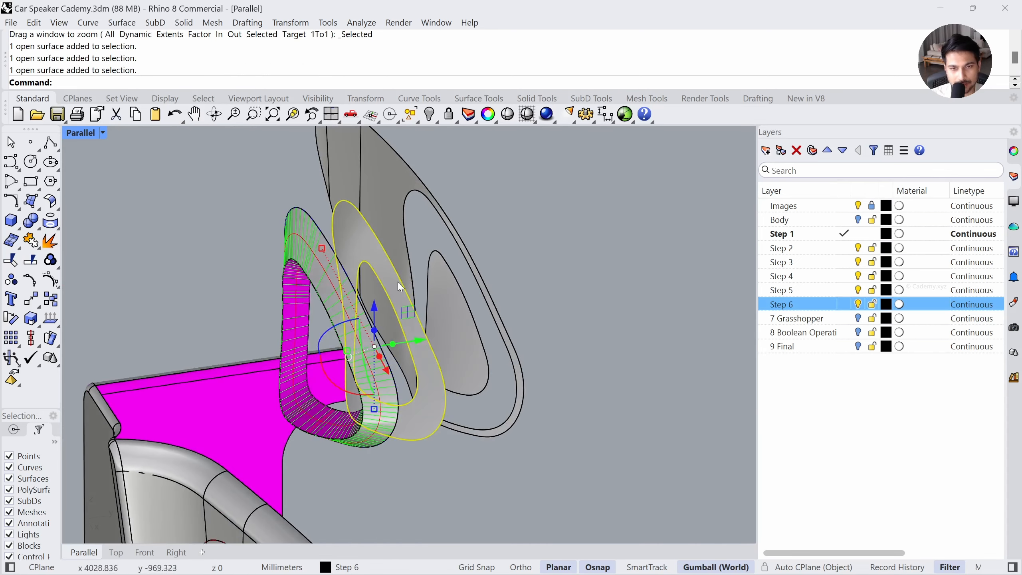
left_click(421, 349)
key("Return")
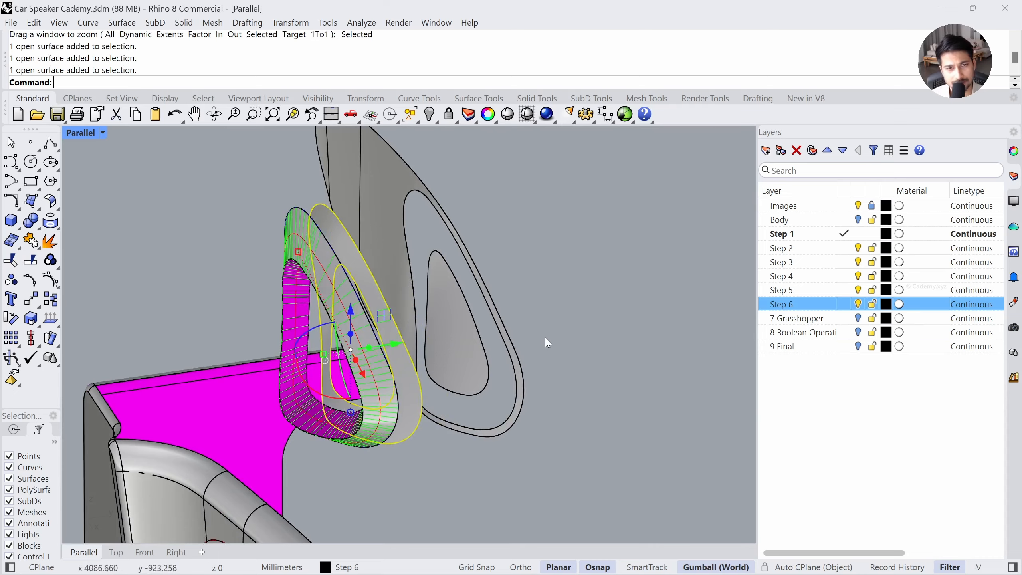
key("Delete")
Join the ring surface and the two swept surfaces into one closed polysurface
scroll(383, 374, "up", 4)
right_click_drag(383, 374, 436, 395)
left_click(524, 428)
right_click_drag(526, 432, 327, 375)
type("zs")
key("Return")
right_click_drag(213, 391, 69, 259)
left_click(29, 242)
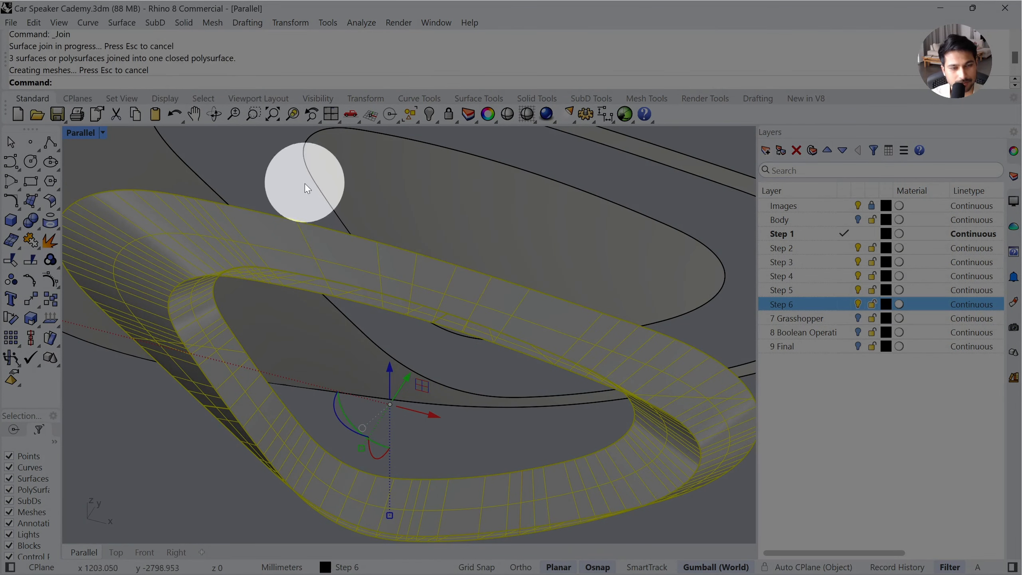
Turn off the surface isocurves of the joined ring polysurface in its object properties
type("zs")
key("Return")
right_click_drag(339, 262, 475, 345)
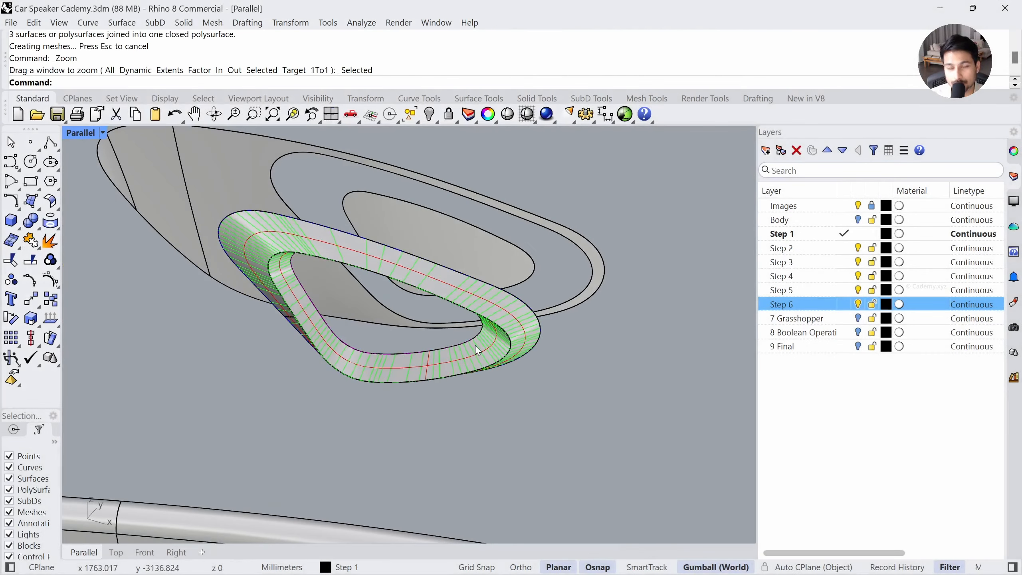
left_click(316, 323)
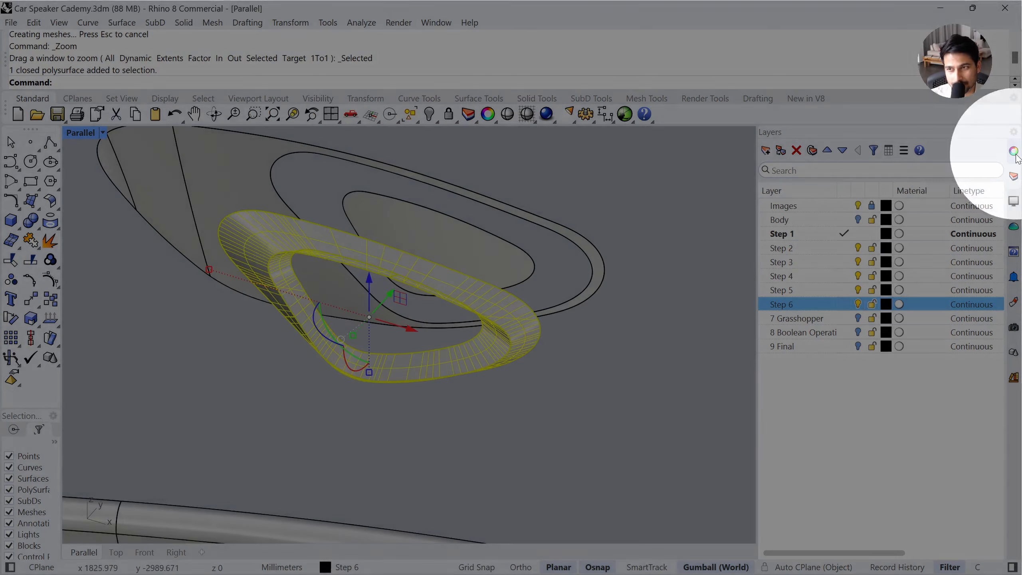
left_click(1014, 152)
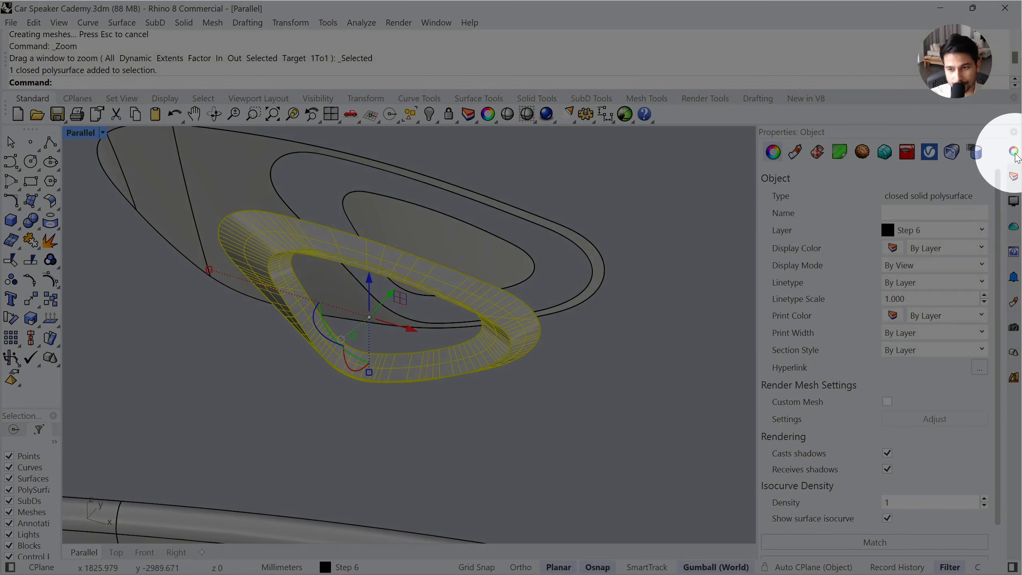
left_click(887, 520)
key("Escape")
Move the joined ring polysurface by -100 mm along the Z axis and zoom in on it
right_click_drag(486, 371, 457, 300)
scroll(422, 262, "down", 4)
right_click_drag(442, 408, 457, 385, "shift")
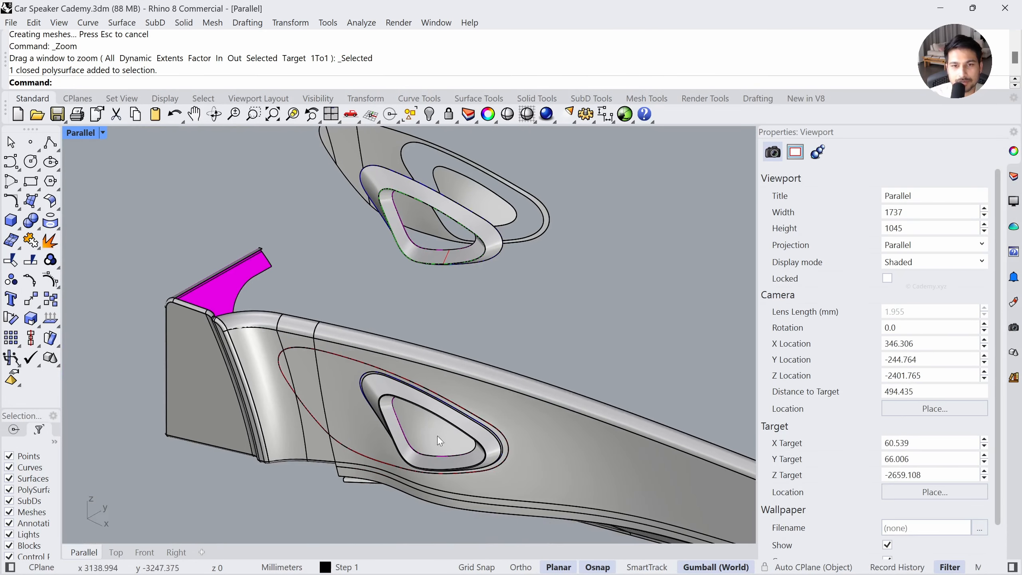
scroll(442, 246, "up", 3)
left_click(400, 281)
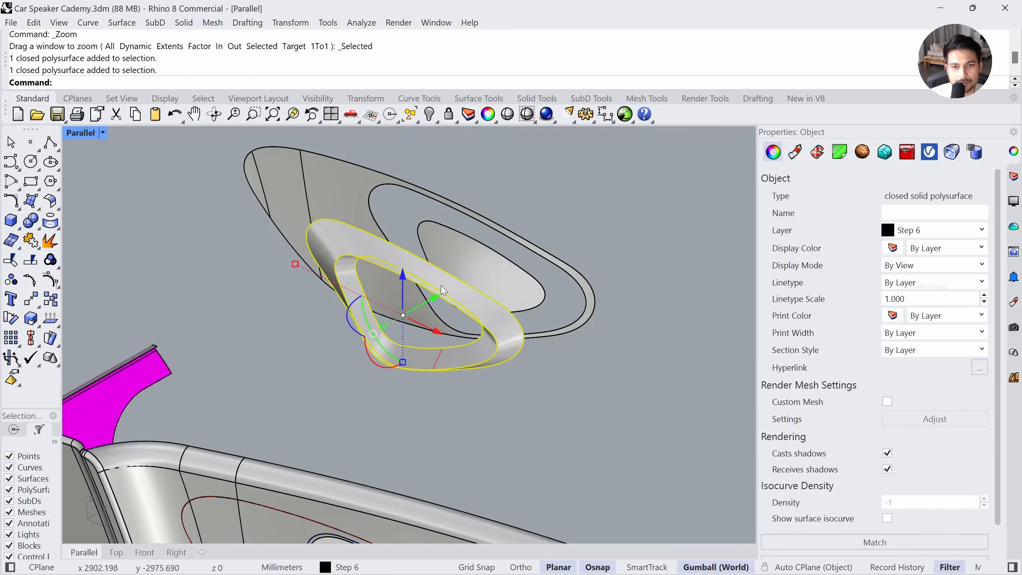
left_click(402, 278)
type("-")
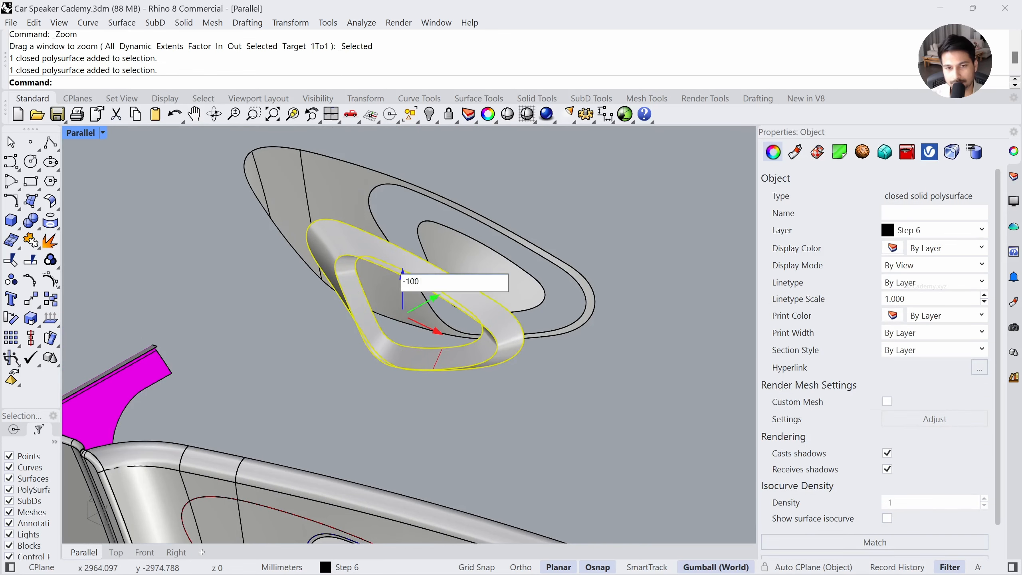
type("100")
key("Return")
key("Return")
key("Escape")
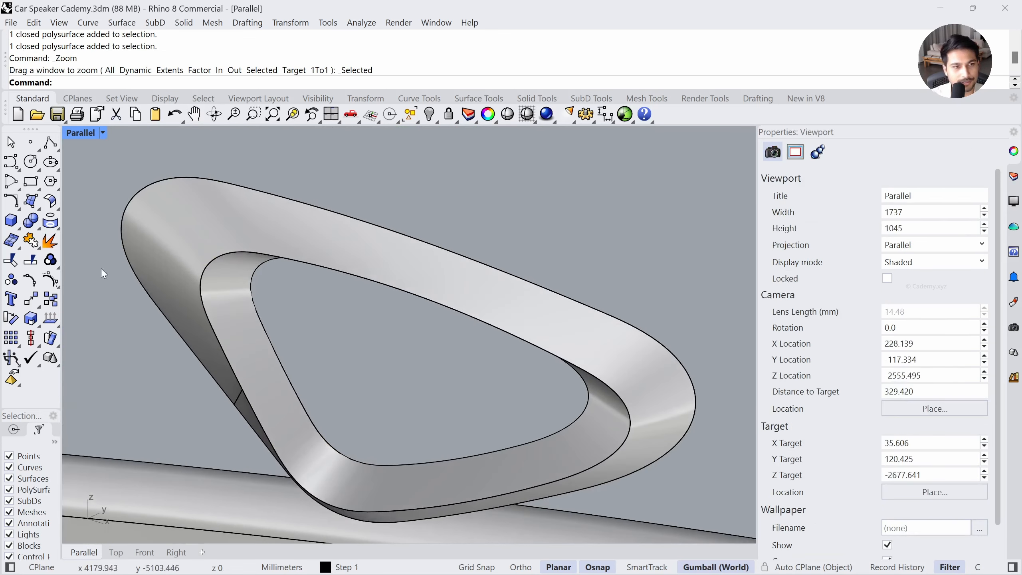
Fillet the inner and outer front edges of the joined ring polysurface with a 0.5 mm radius
left_click(31, 221)
left_click(267, 227)
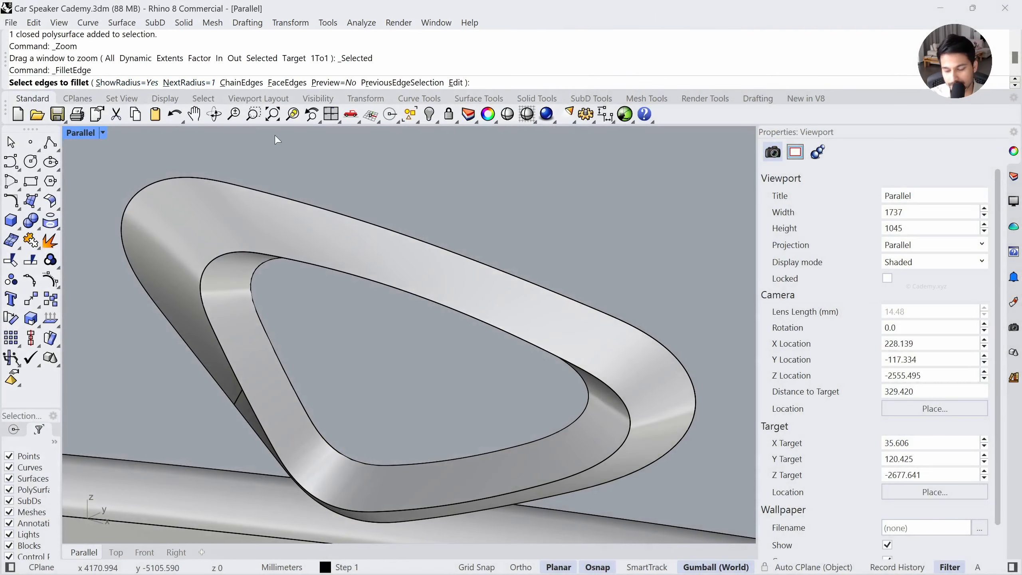
type("0.5")
key("Return")
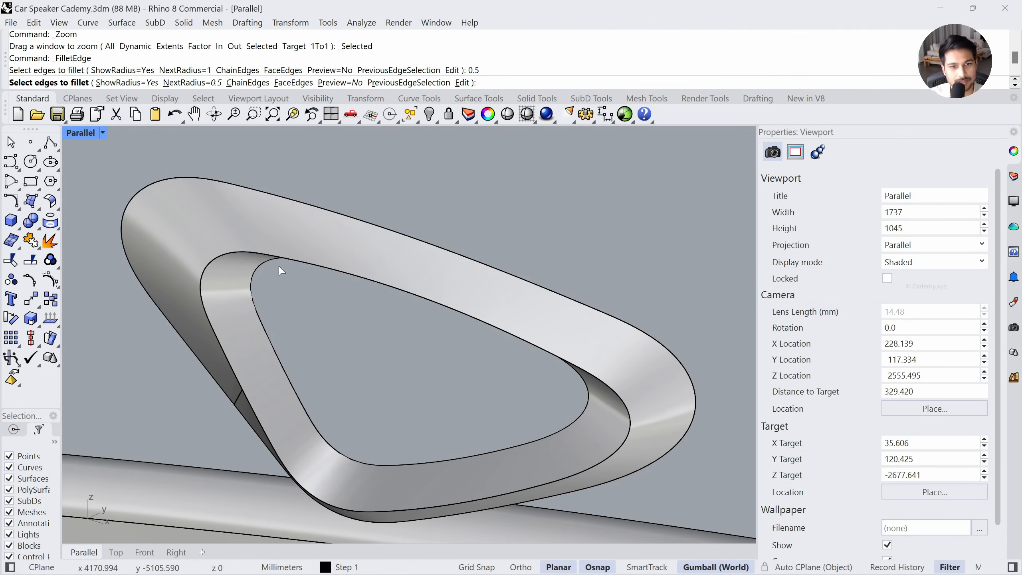
left_click(237, 254)
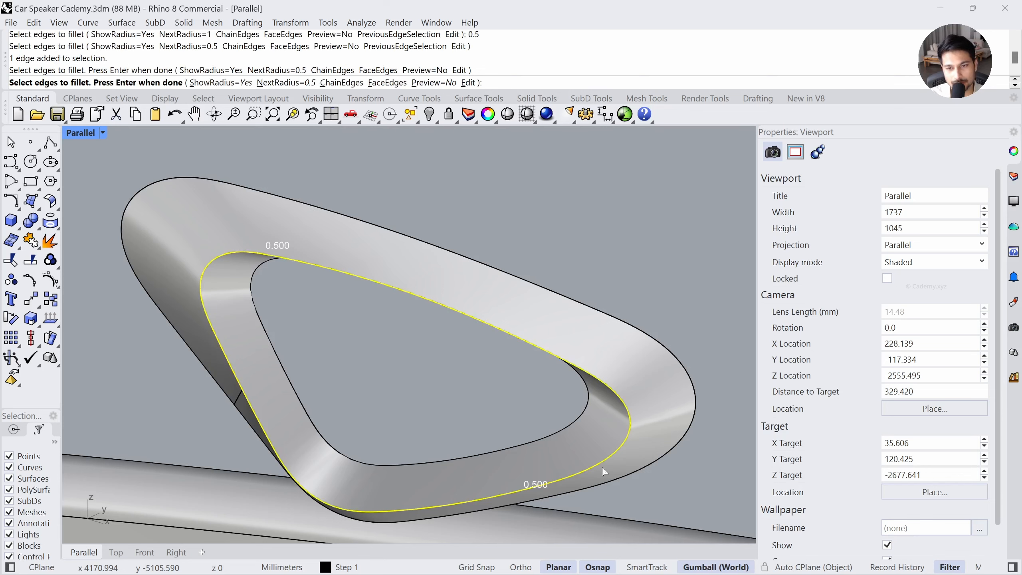
left_click(326, 211)
key("Return")
key("Return")
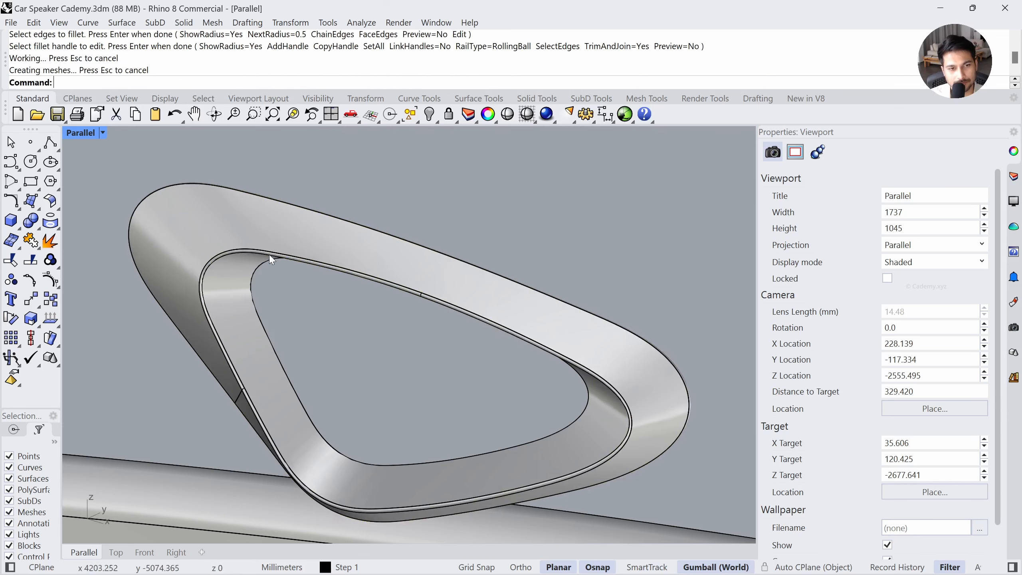
Move the filleted ring polysurface by 100 mm along the Z axis into the door panel recess
scroll(286, 248, "down", 5)
left_click(286, 247)
left_click(345, 391)
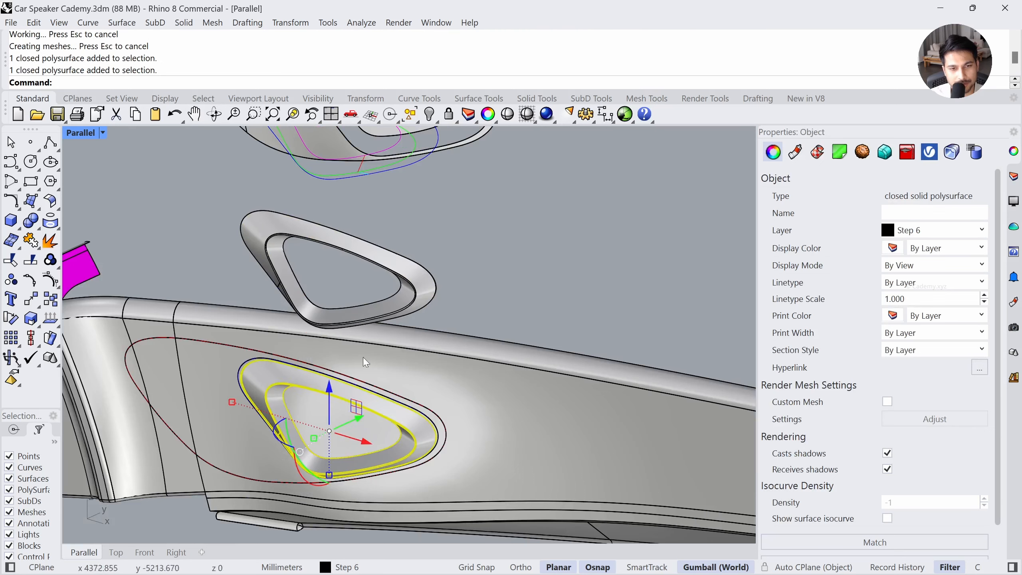
left_click(351, 315)
left_click(329, 239)
scroll(396, 254, "down", 2)
type("100")
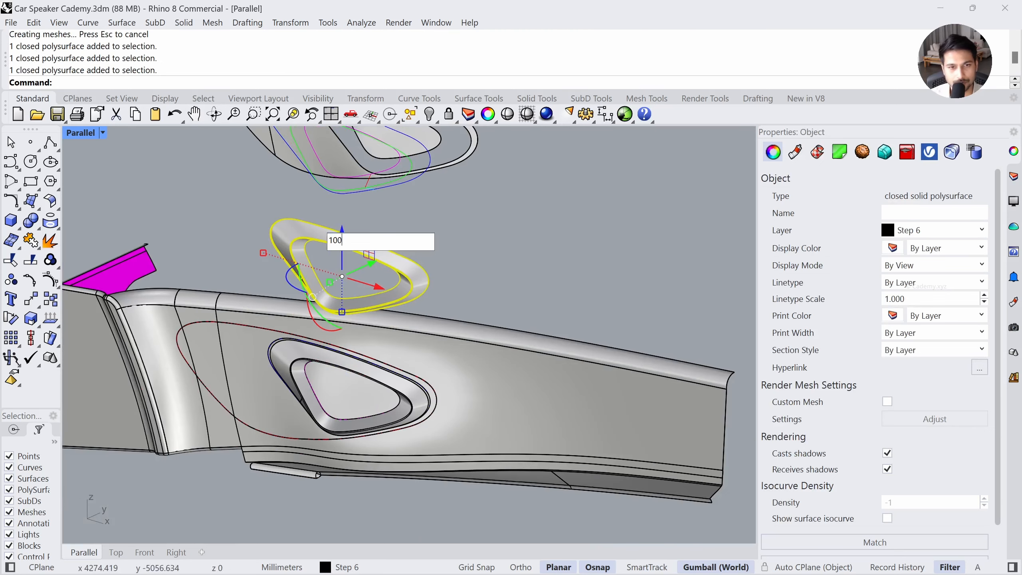
key("Return")
Zoom in on the ring in the recess and display an environment map on it with EMap
right_click_drag(300, 373, 429, 404, "shift")
scroll(356, 348, "up", 7)
left_click(340, 321)
type("zs")
key("Return")
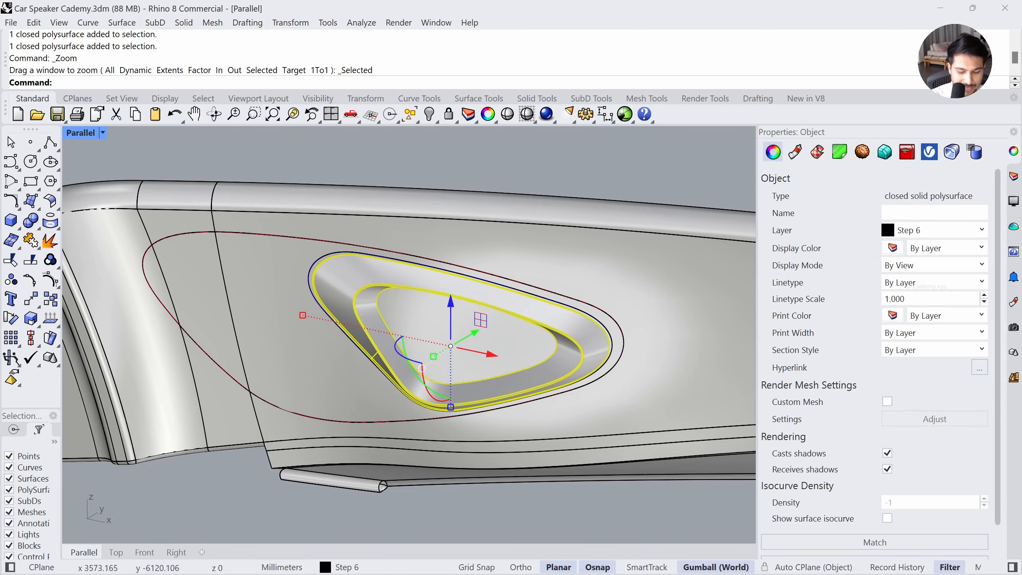
type("emap")
key("Return")
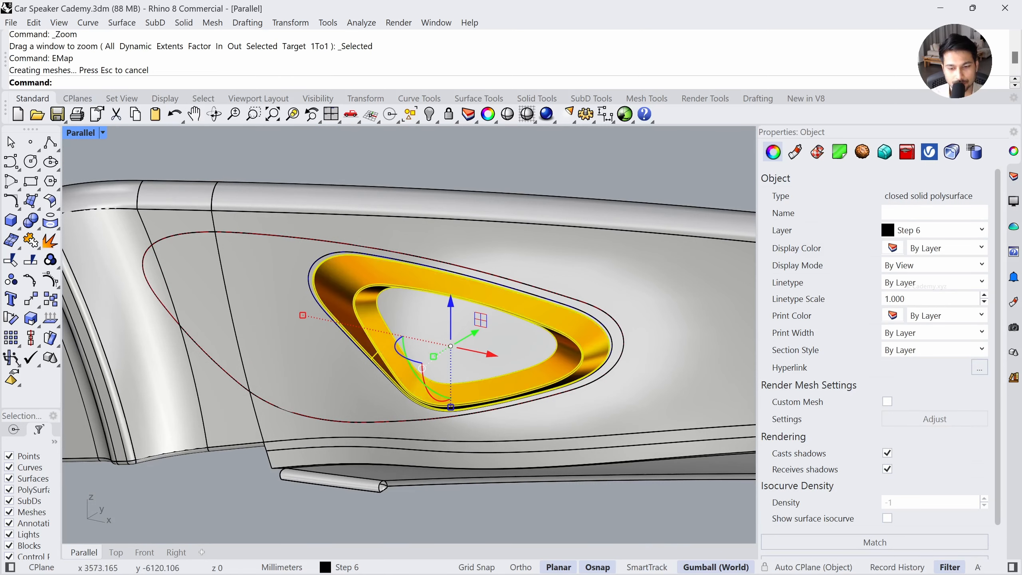
Extend the environment map display to the speaker panel around the ring and the door body
left_click_drag(1, 302, 637, 207)
left_click(577, 193)
mouse_move(489, 278)
right_mouse_down()
mouse_move(460, 291)
mouse_move(499, 293)
mouse_move(471, 282)
right_mouse_up()
left_click(264, 342)
right_click(267, 332)
left_click(381, 228)
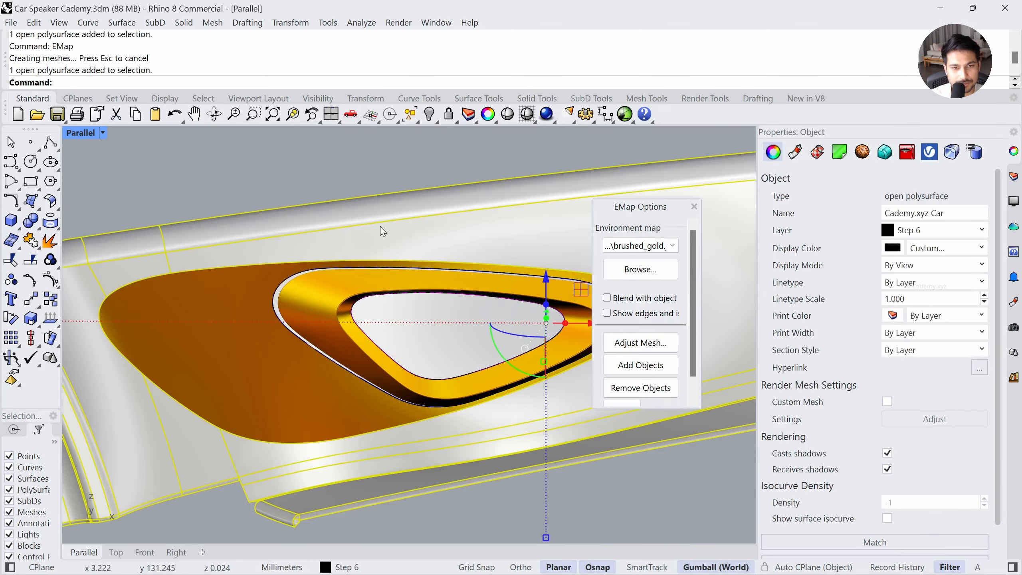
right_click(380, 228)
Extend the environment map display to the triangular inset surface and the thin gap surface around the ring
left_click(317, 185)
right_click_drag(397, 243, 385, 272)
left_click(431, 347)
right_click(433, 349)
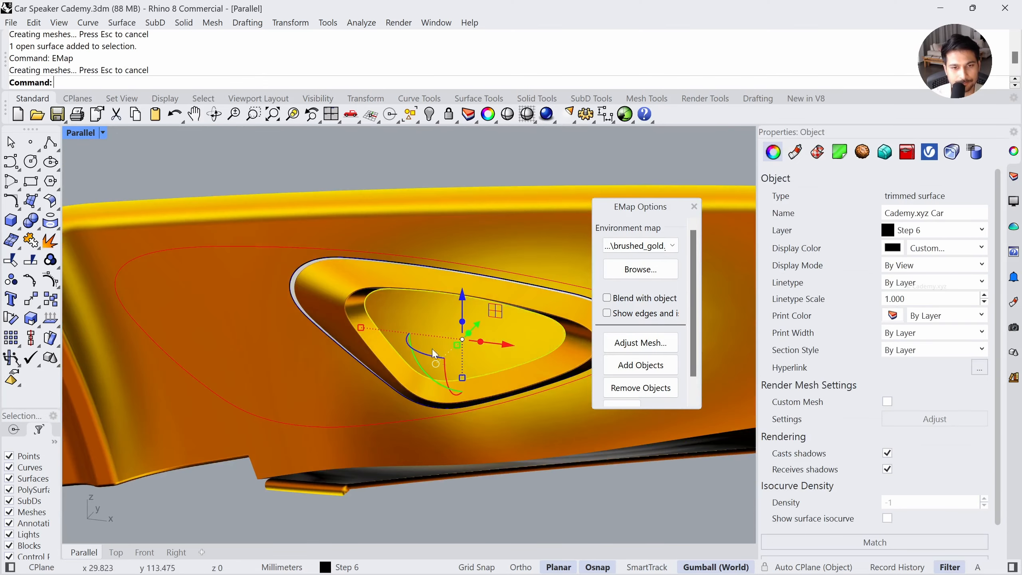
scroll(296, 285, "up", 8)
left_click(296, 285)
left_click(294, 291)
right_click(295, 295)
scroll(297, 295, "down", 10)
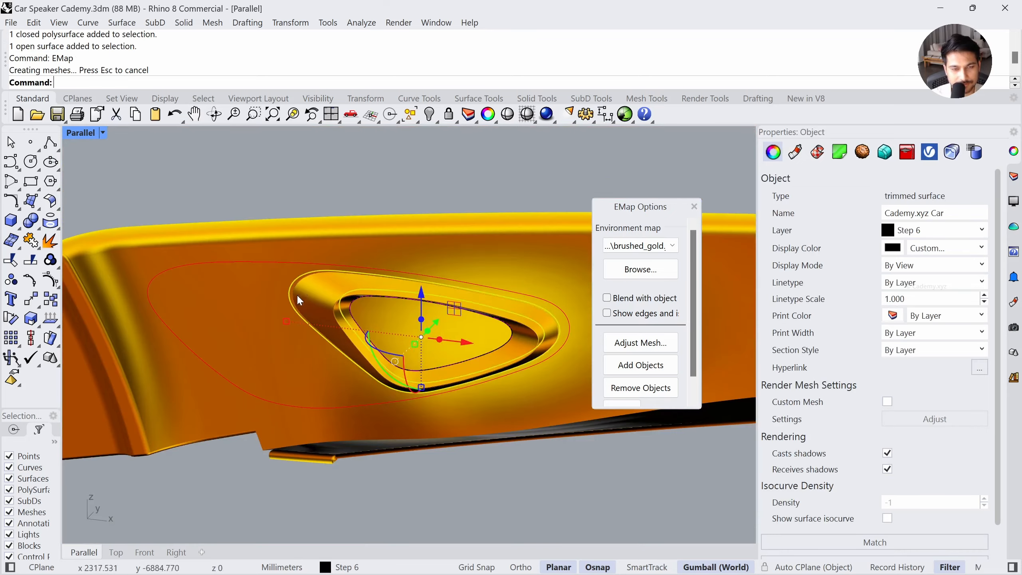
Compare the door's reflections under the environment maps from brushed_silver to Sunset, return to brushed_gold, and end the environment map analysis
key("Escape")
mouse_move(390, 260)
right_mouse_down()
mouse_move(417, 253)
mouse_move(397, 274)
right_mouse_up()
left_click(649, 245)
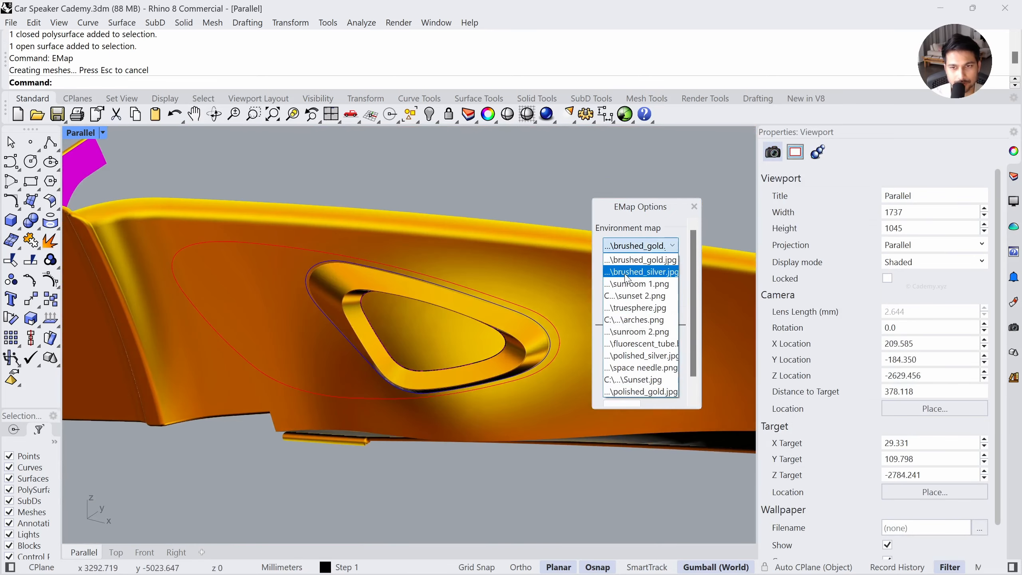
left_click(640, 272)
key("Down")
key("Down")
key("Down")
key("Down")
key("Down")
key("Down")
key("Down")
key("Down")
key("Down")
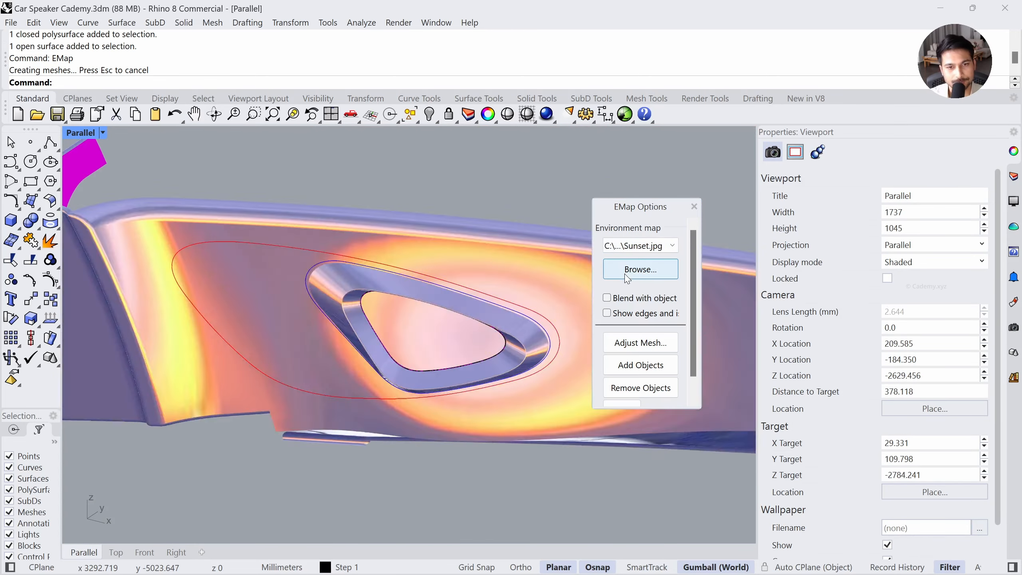
key("Down")
key("Up")
key("Up")
key("Up")
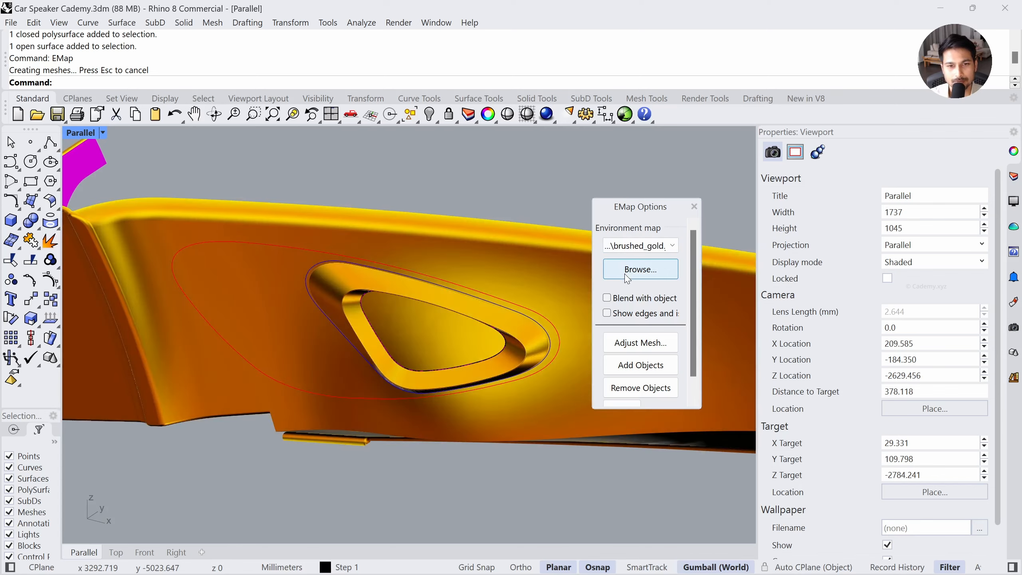
left_click(694, 206)
Show the 7 Grasshopper layer and zoom to its reference picture, outline curves and trimmed panel surface
mouse_move(386, 266)
right_mouse_down()
mouse_move(329, 291)
mouse_move(353, 335)
right_mouse_up()
scroll(417, 384, "down", 2)
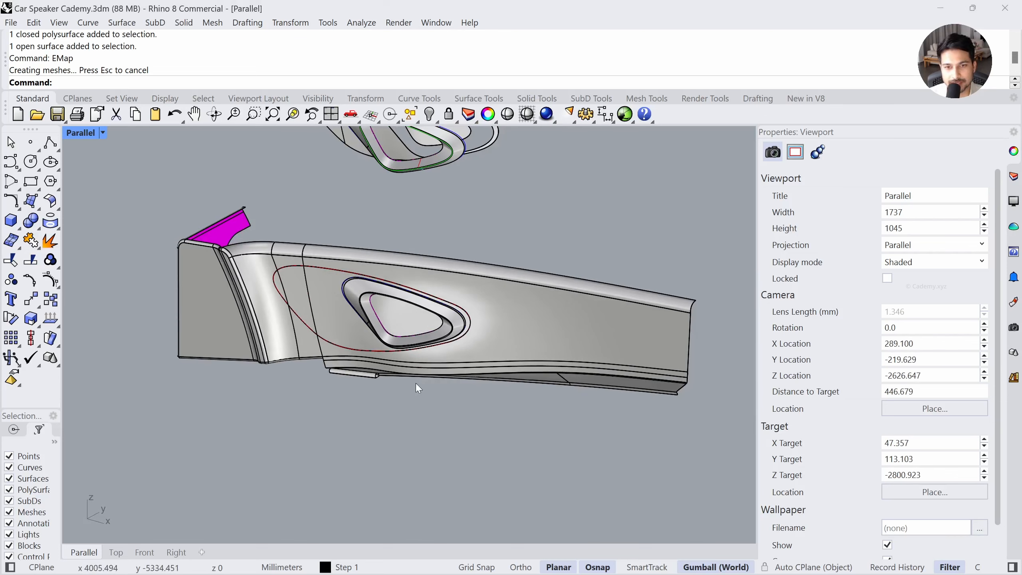
left_click(1015, 177)
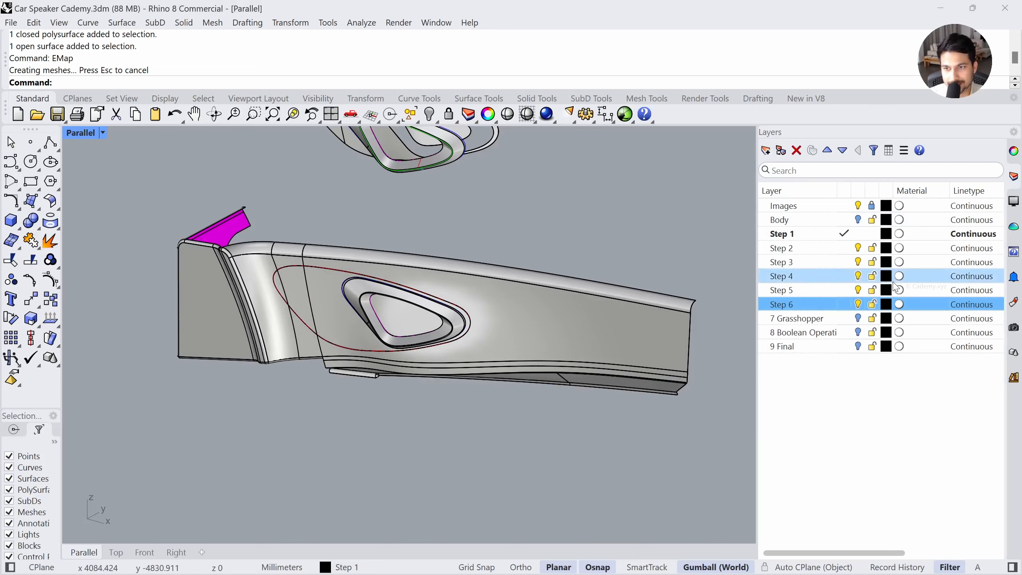
left_click(858, 319)
scroll(449, 294, "down", 8)
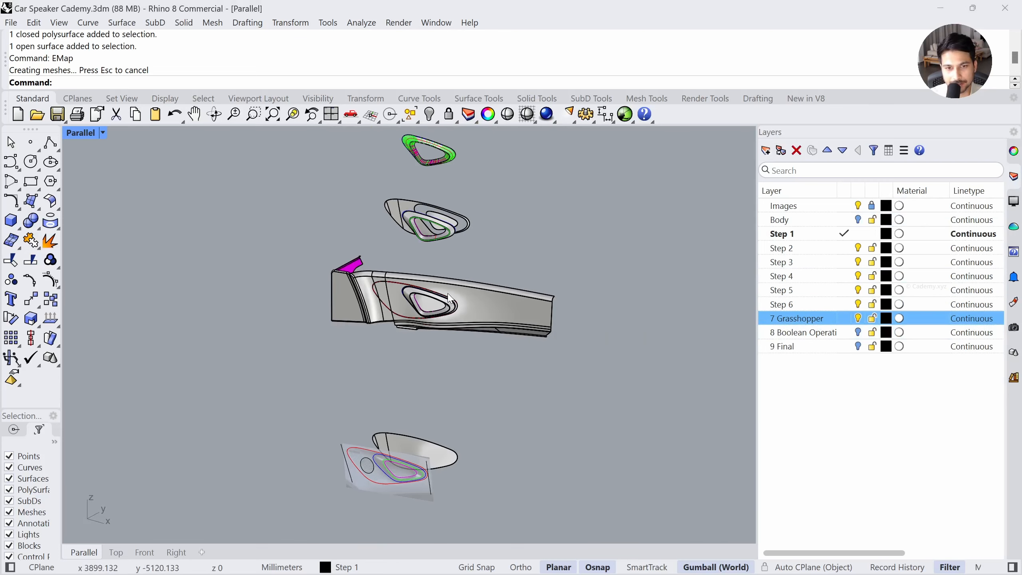
right_click_drag(450, 416, 445, 344, "shift")
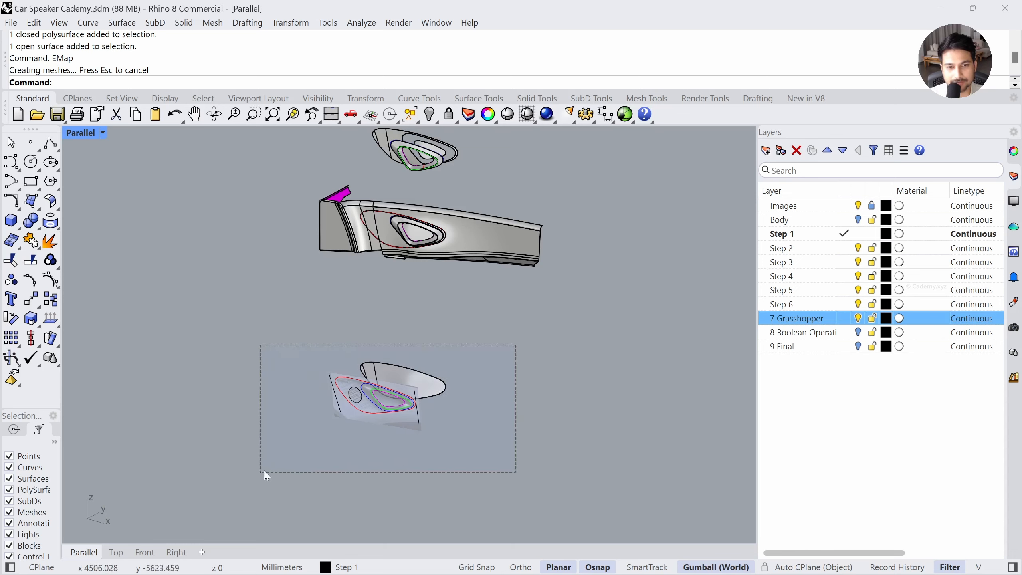
left_click_drag(265, 472, 264, 472)
left_click(293, 114)
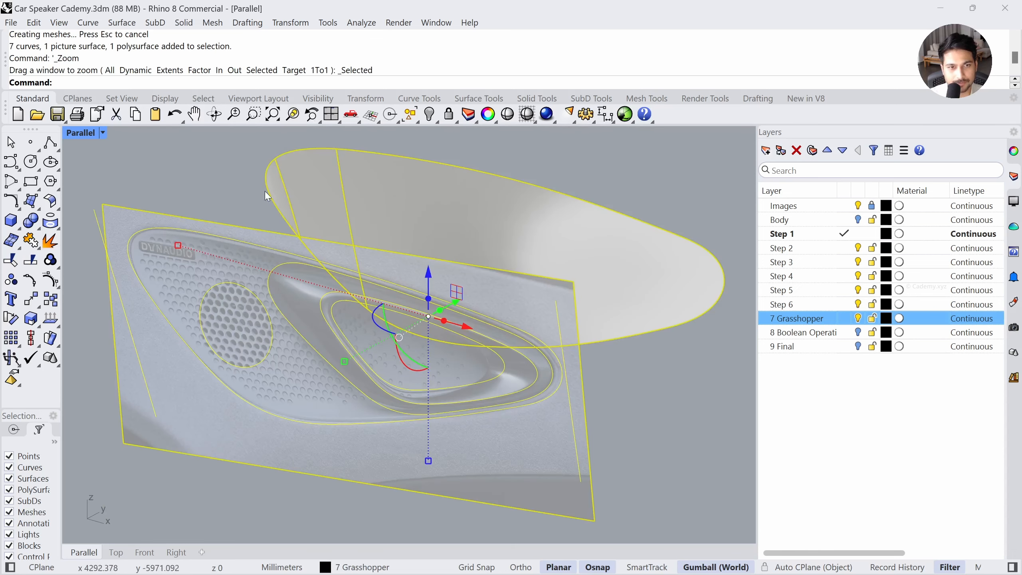
key("Escape")
Examine the Grasshopper layer's panel surface, outline curves and the two slanted lines at either end of the reference picture
left_click(277, 269)
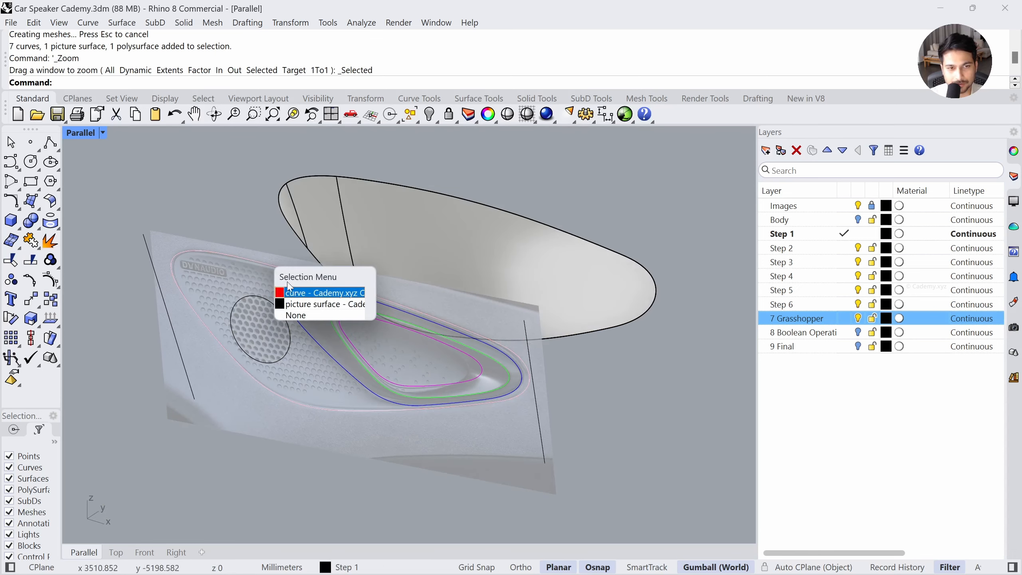
left_click(218, 305)
left_click(636, 389)
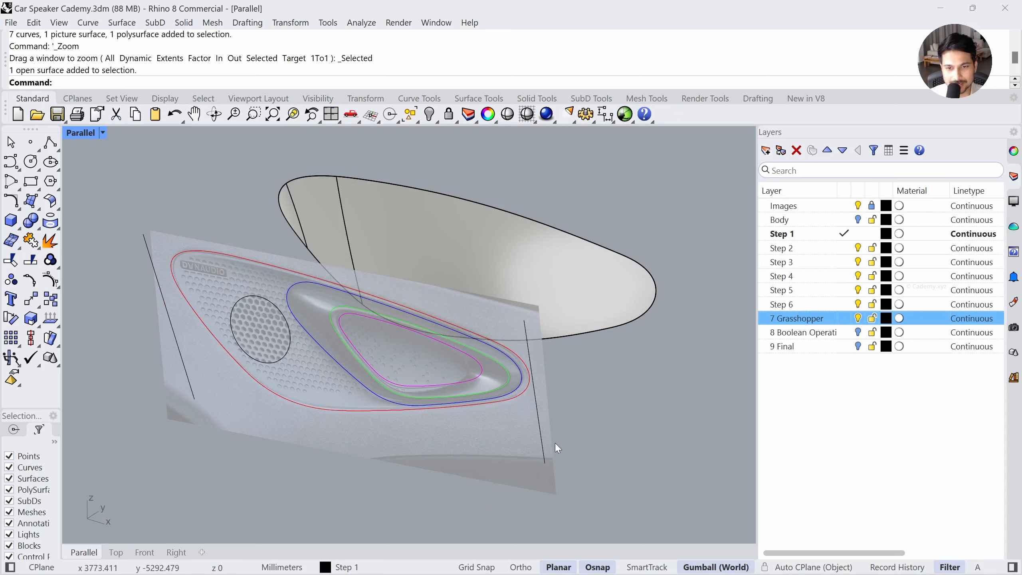
left_click(145, 241)
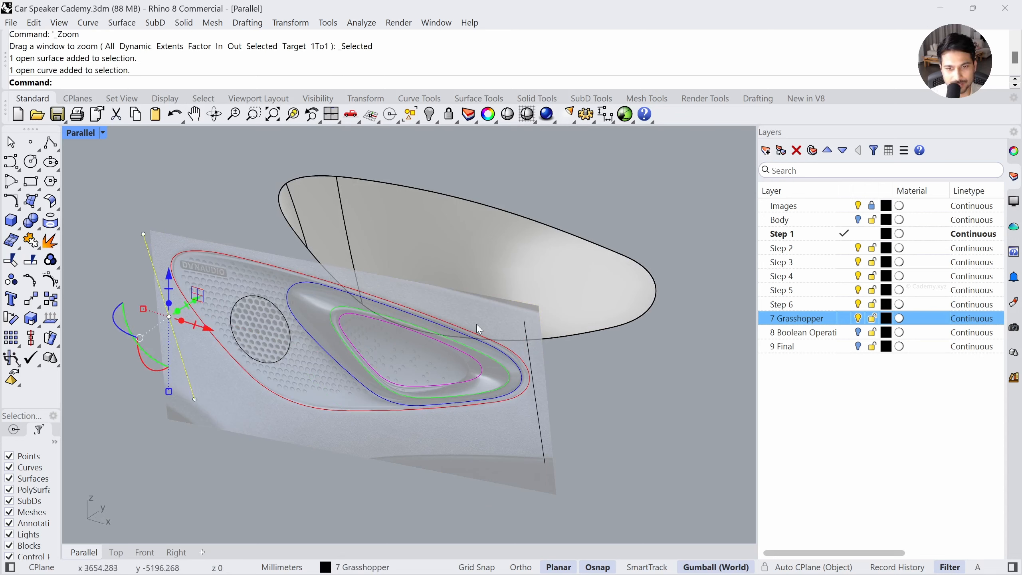
left_click(524, 328, "shift")
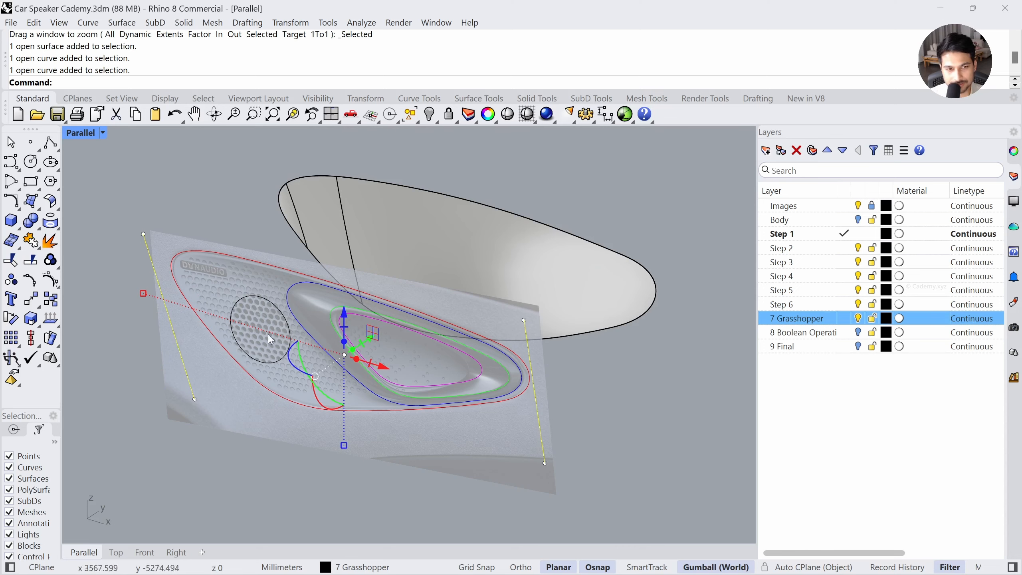
key("Escape")
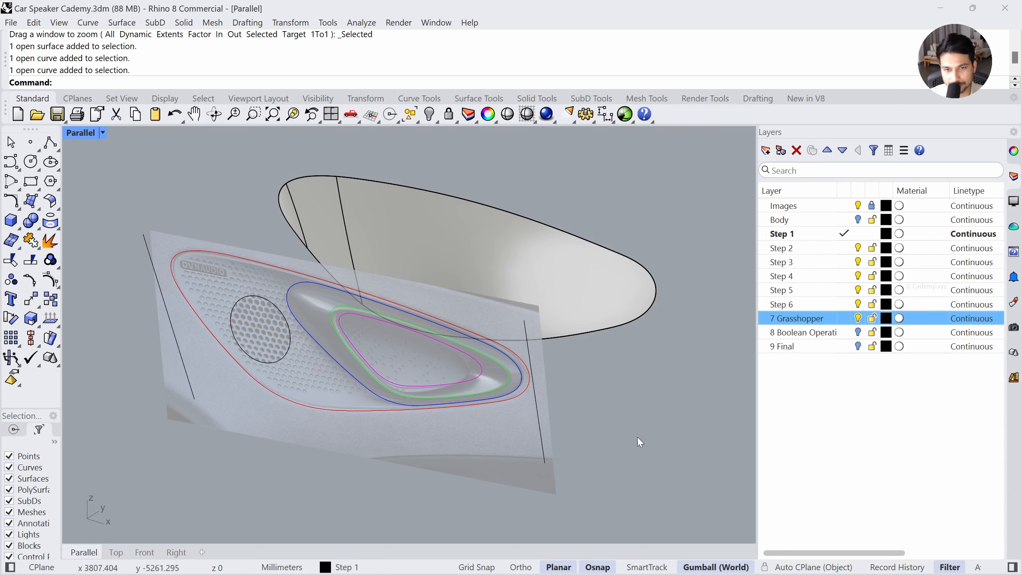
mouse_move(637, 437)
right_mouse_down()
mouse_move(621, 427)
mouse_move(629, 434)
right_mouse_up()
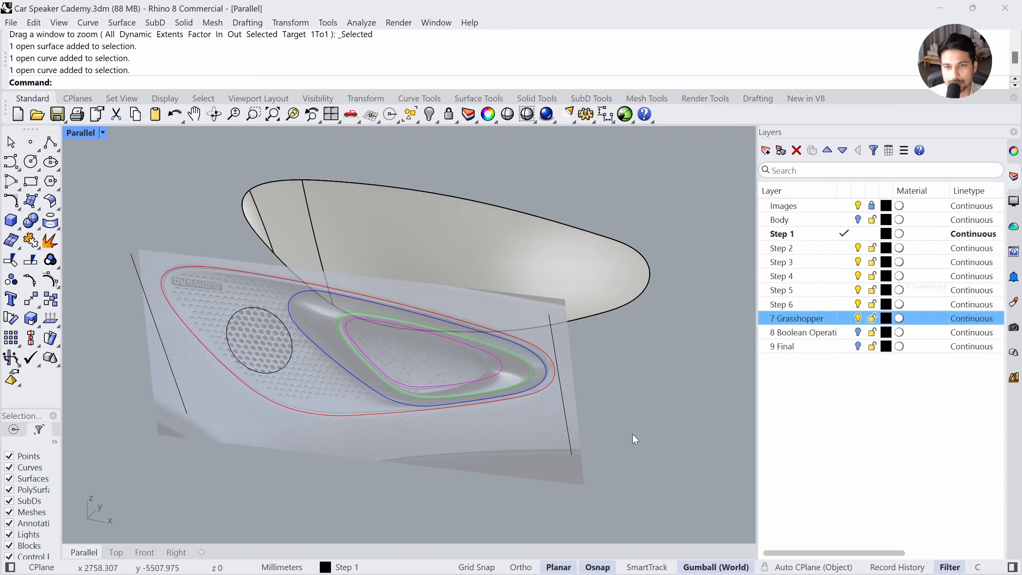
key("ctrl")
key("ctrl")
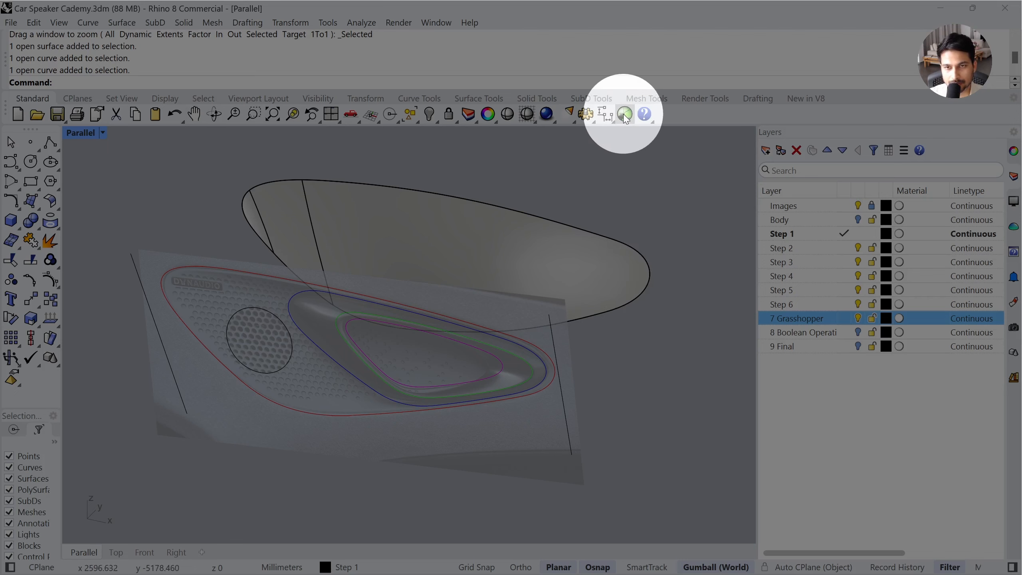
Launch Grasshopper and snap its window to half of the screen beside the Rhino viewport
left_click(68, 85)
type("Grasshopper")
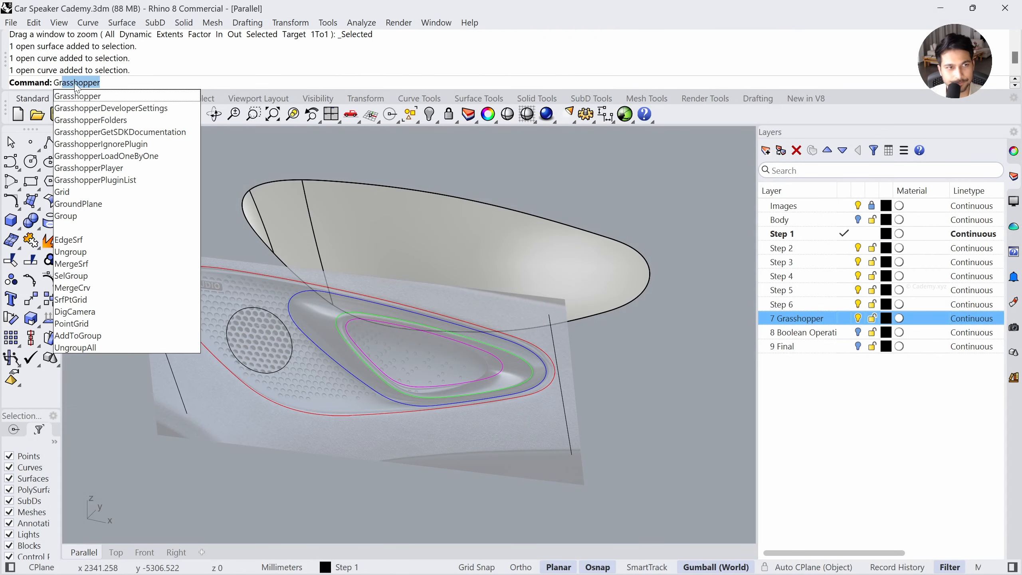
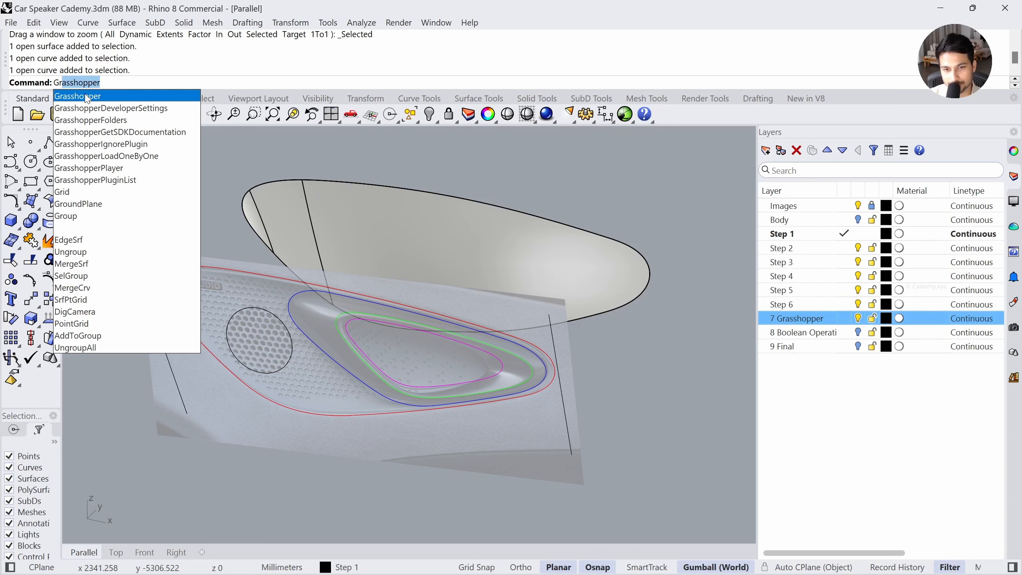
left_click(87, 99)
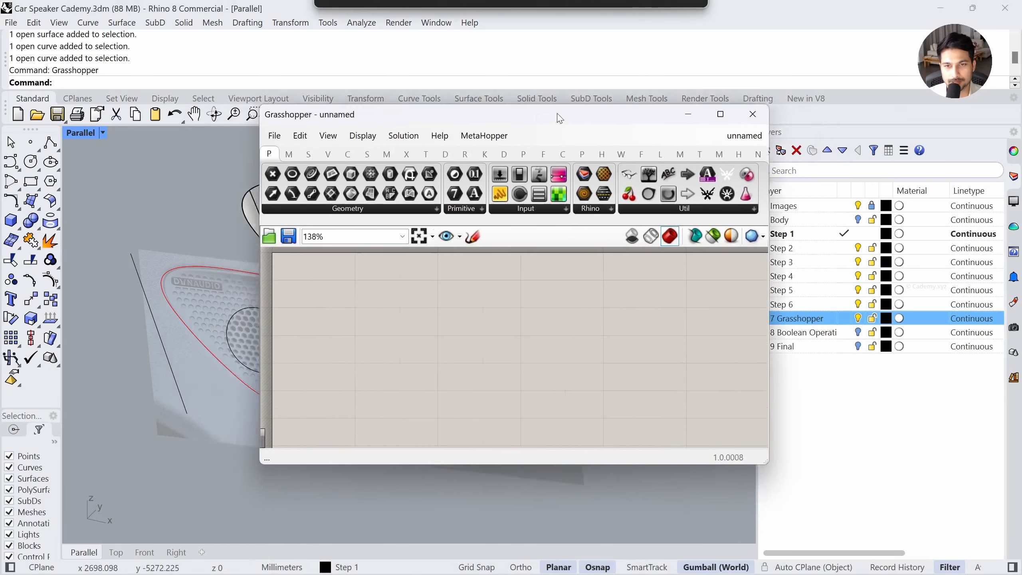
left_click_drag(485, 141, 502, 145)
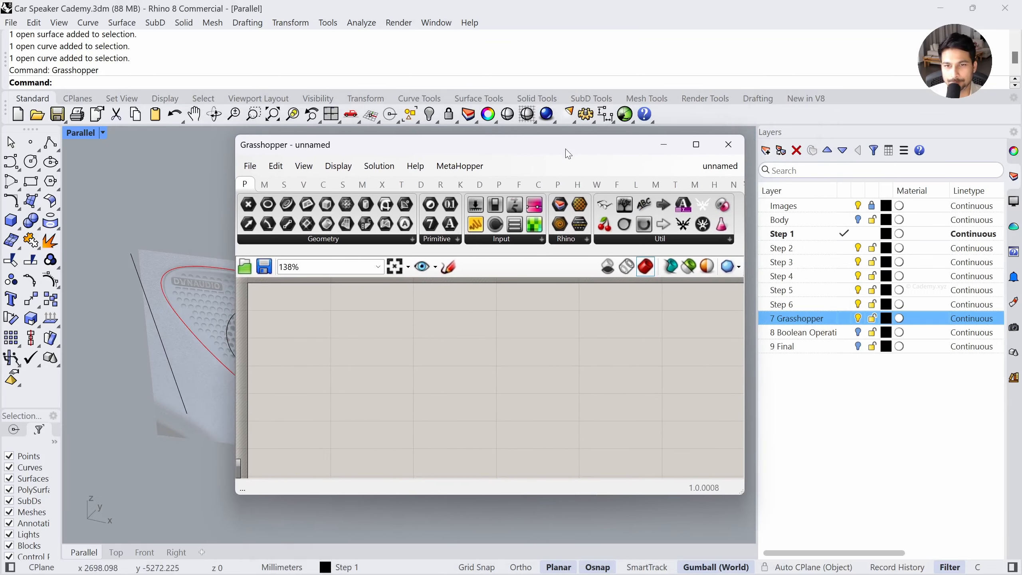
left_click_drag(568, 154, 1020, 189)
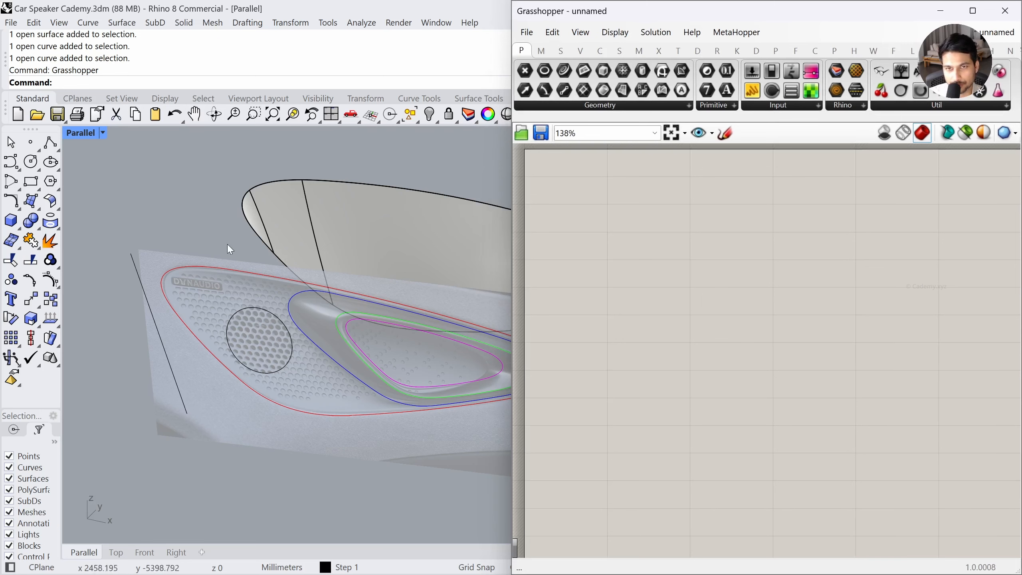
Narrow the Rhino viewport to fit beside the Grasshopper window, zoom to the reference geometry, and restore Grasshopper to full height
left_click_drag(805, 1, 781, 293)
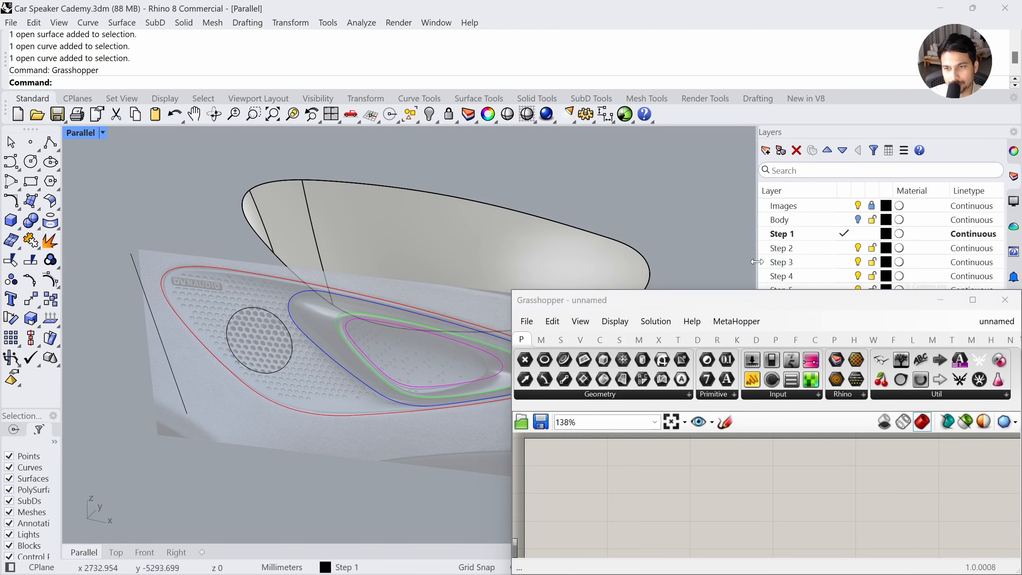
left_click_drag(757, 262, 474, 273)
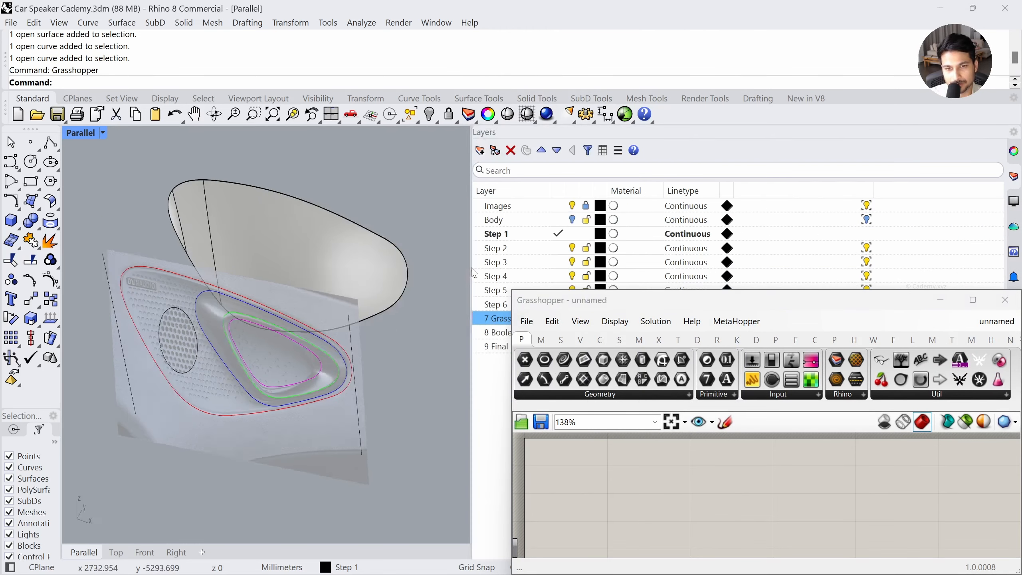
scroll(381, 285, "down", 4)
left_click_drag(426, 194, 166, 302)
type("zs")
key("Return")
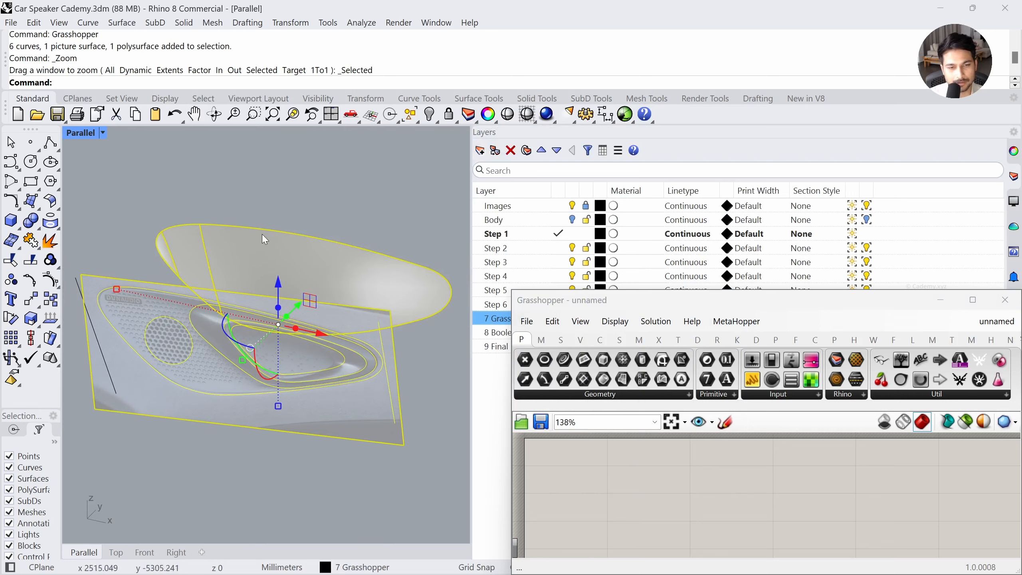
left_click(356, 464)
double_click(614, 290)
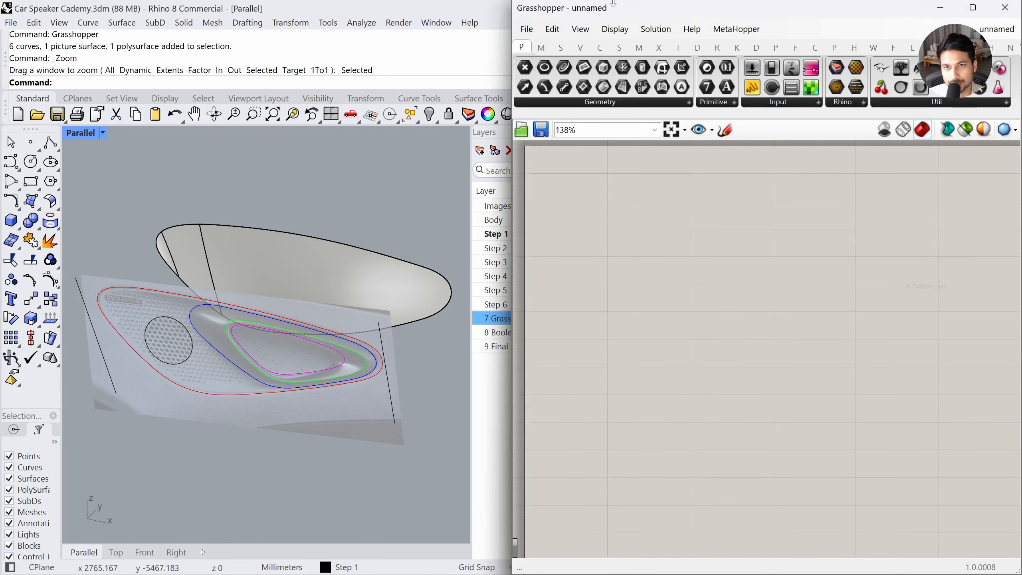
Widen the Grasshopper window up to the Rhino viewport's edge and check the slanted lines at either end of the reference picture
left_click_drag(510, 266, 471, 267)
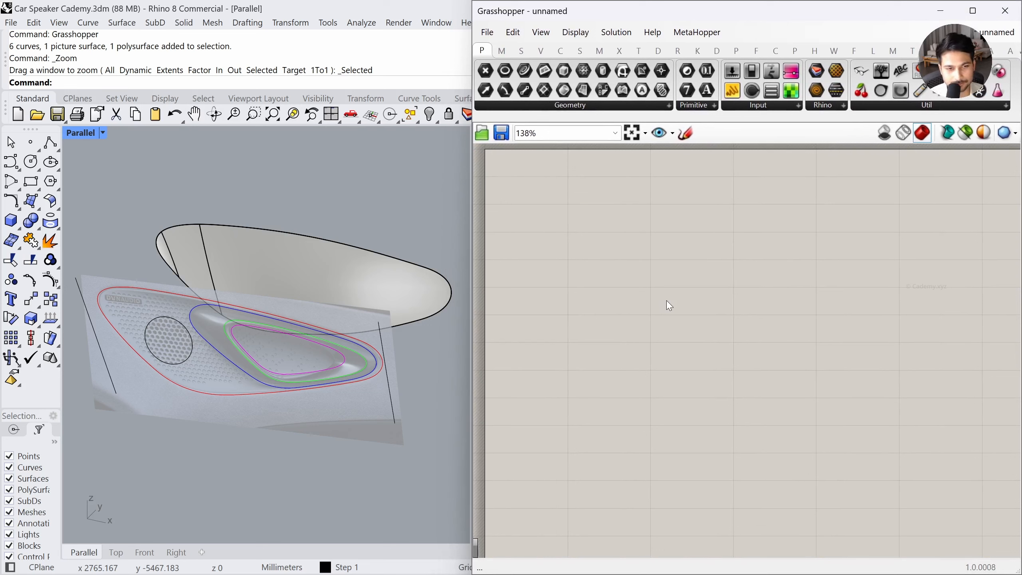
left_click(74, 281)
left_click(387, 363)
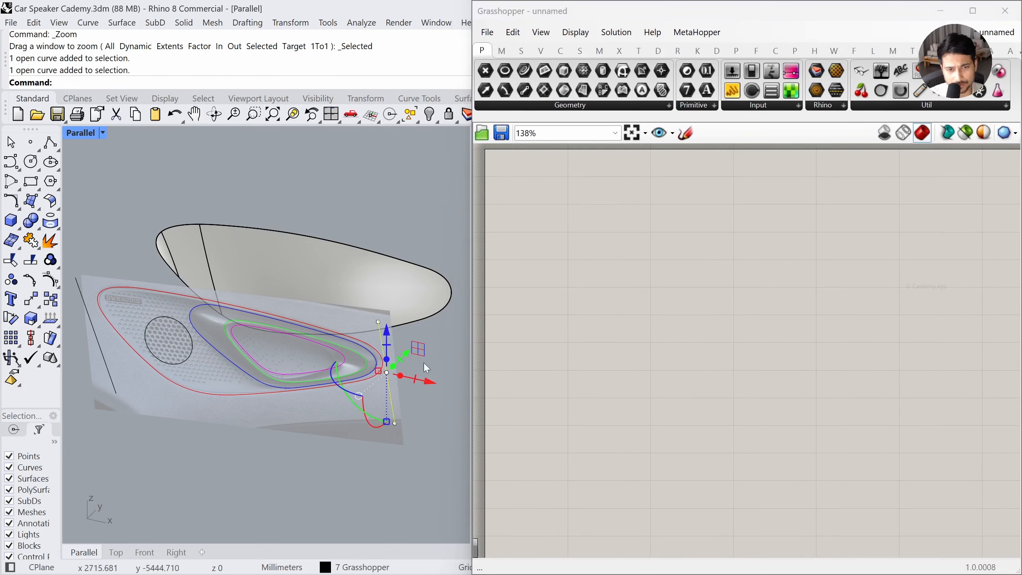
key("Escape")
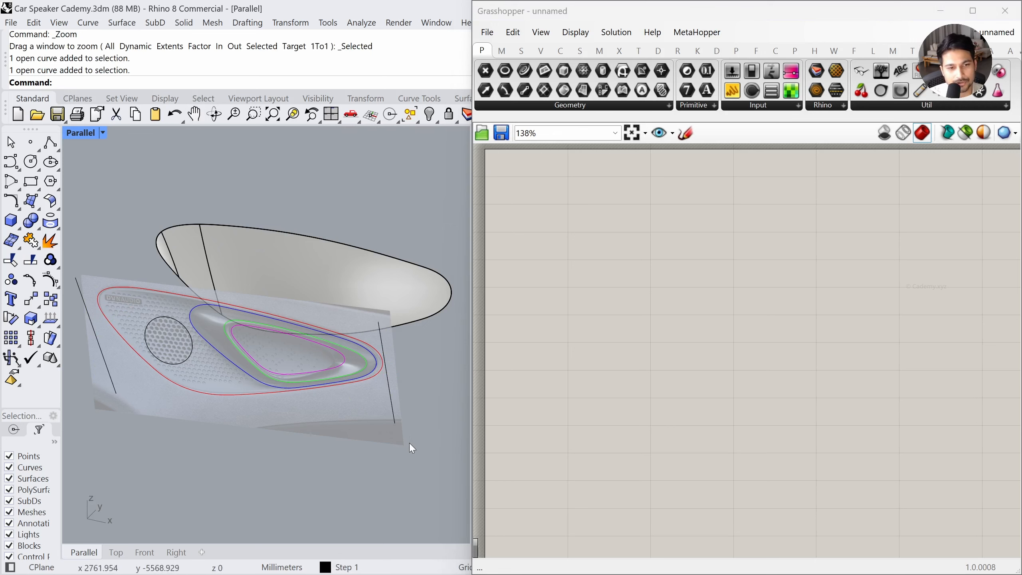
Inspect the perforated speaker area and outline curves, and pick out the two slanted end lines of the reference picture
scroll(129, 348, "up", 5)
scroll(127, 350, "down", 3)
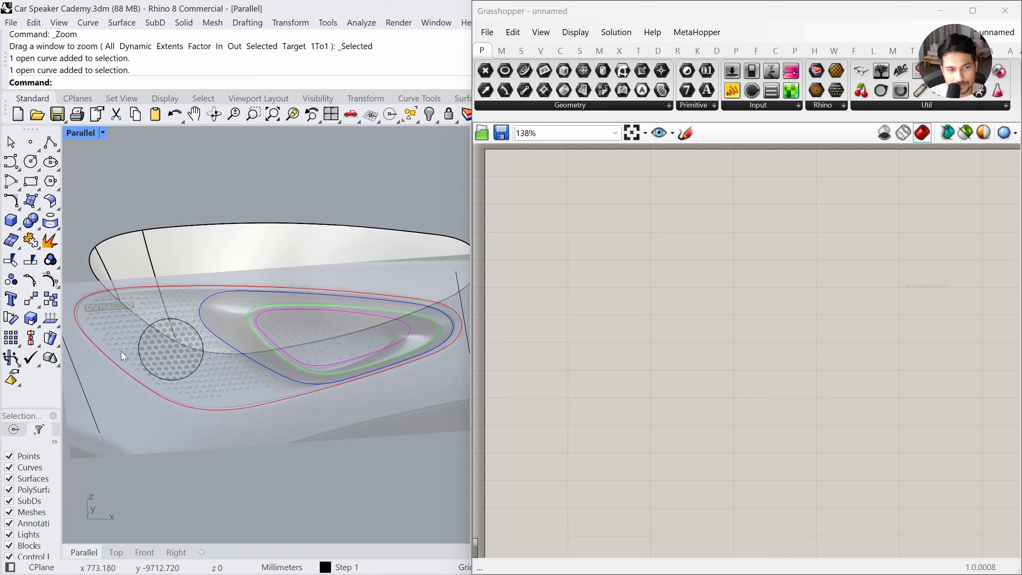
scroll(127, 348, "up", 1)
right_click_drag(127, 348, 125, 360)
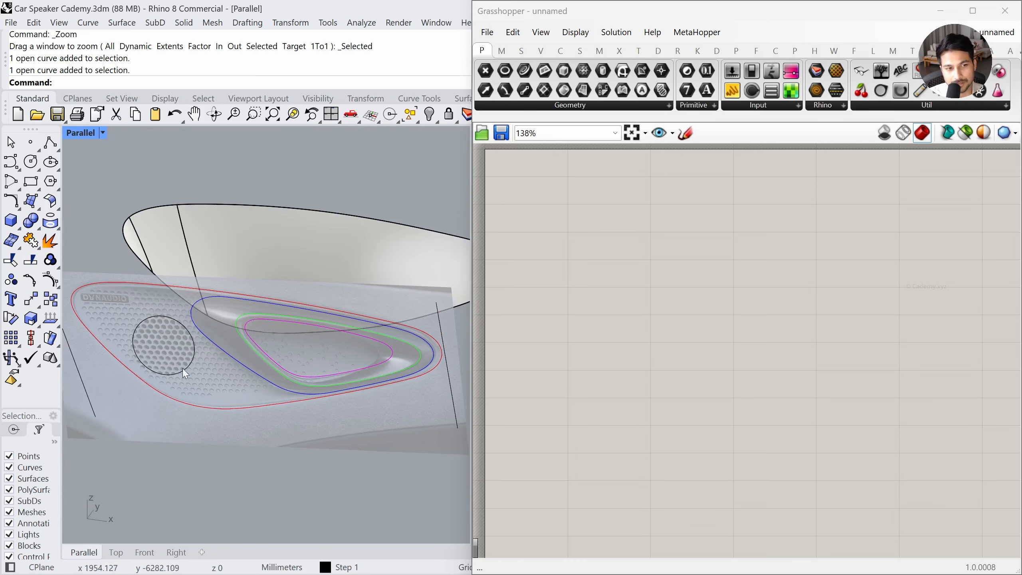
right_click_drag(254, 370, 287, 360)
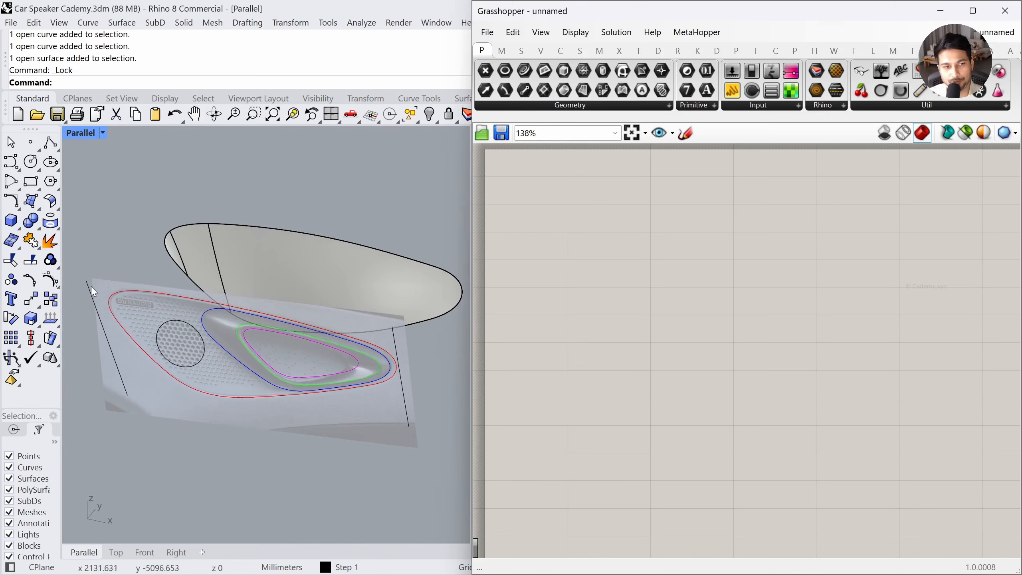
left_click(91, 287)
left_click(396, 341)
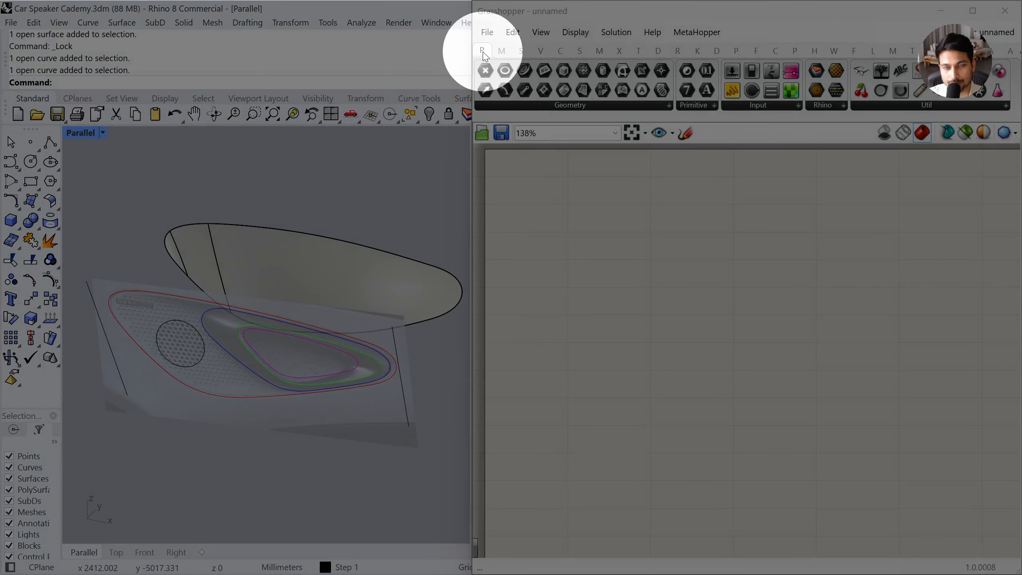
Add a Curve parameter to the Grasshopper canvas and reference the slanted line at the picture's left end as its single curve
left_click(526, 103)
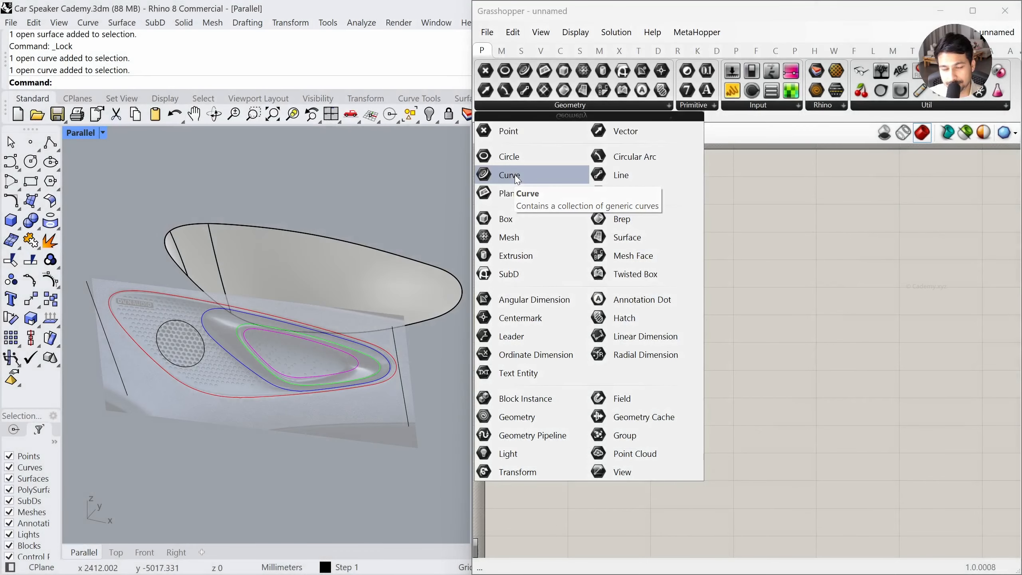
left_click(517, 177)
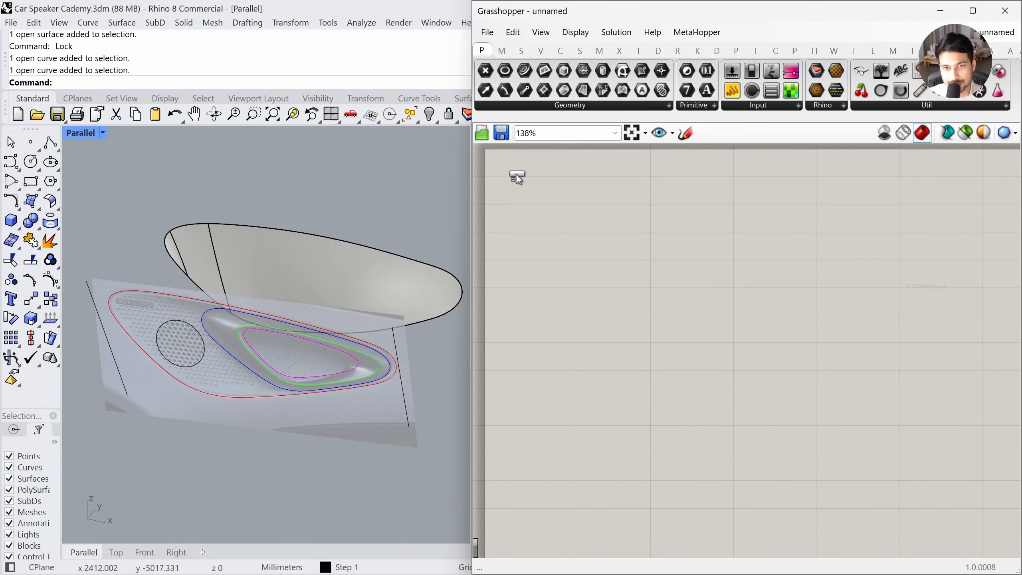
left_click(624, 278)
scroll(636, 293, "up", 2)
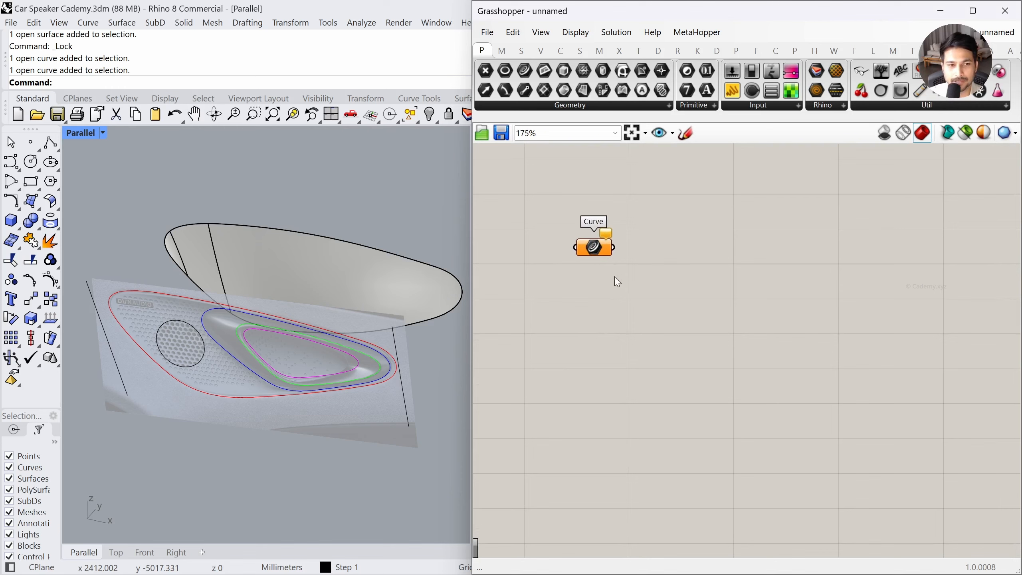
right_click(601, 252)
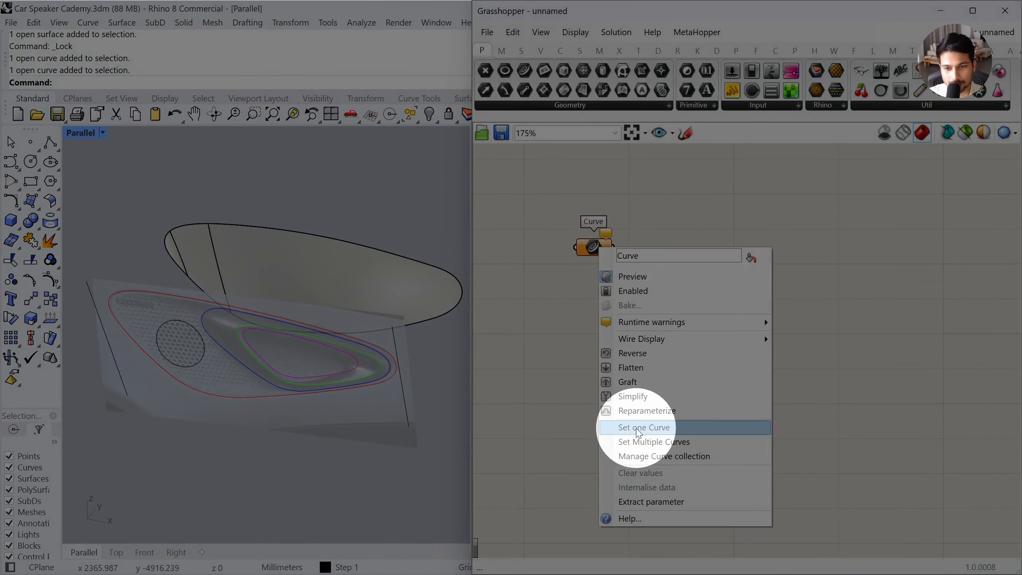
left_click(639, 428)
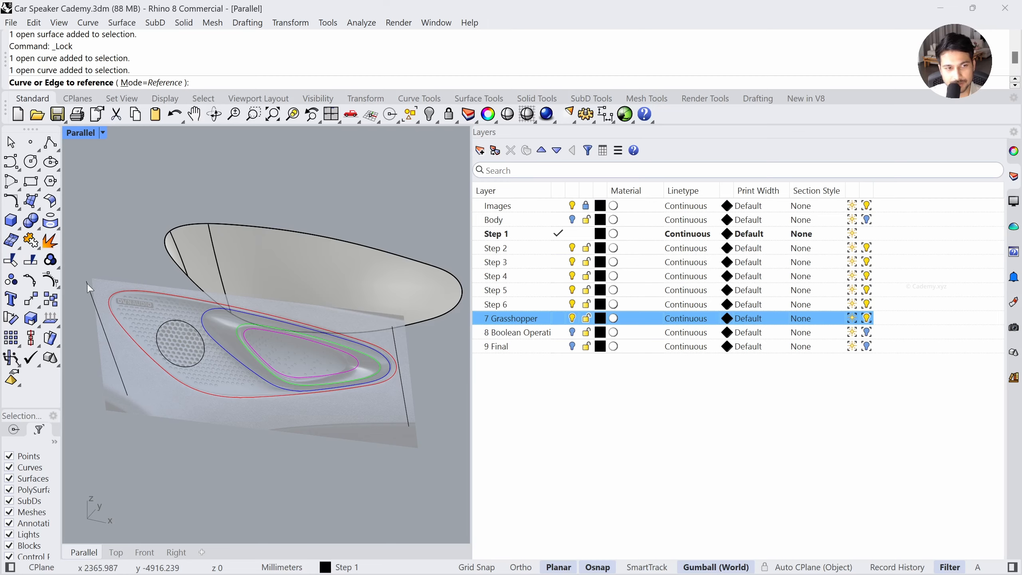
left_click(87, 283)
Add a second Curve parameter below the first and reference the slanted line at the picture's right end
left_click(584, 105)
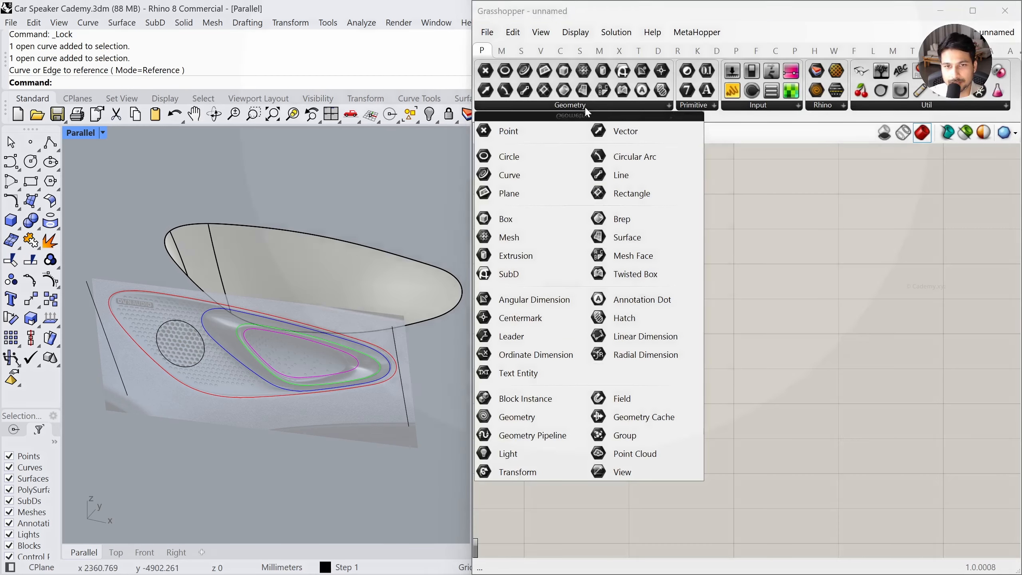
left_click(508, 175)
left_click(596, 298)
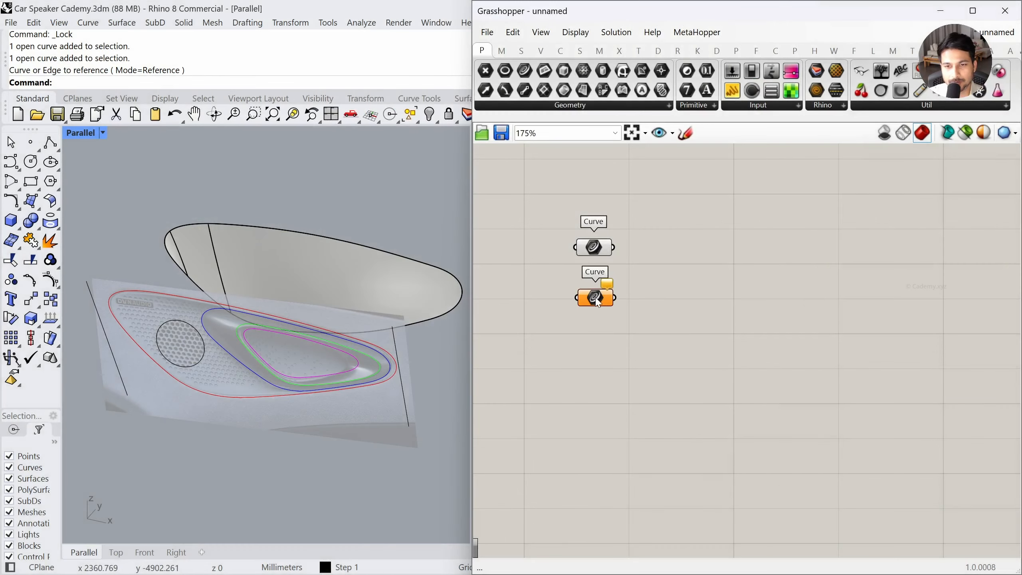
right_click(597, 302)
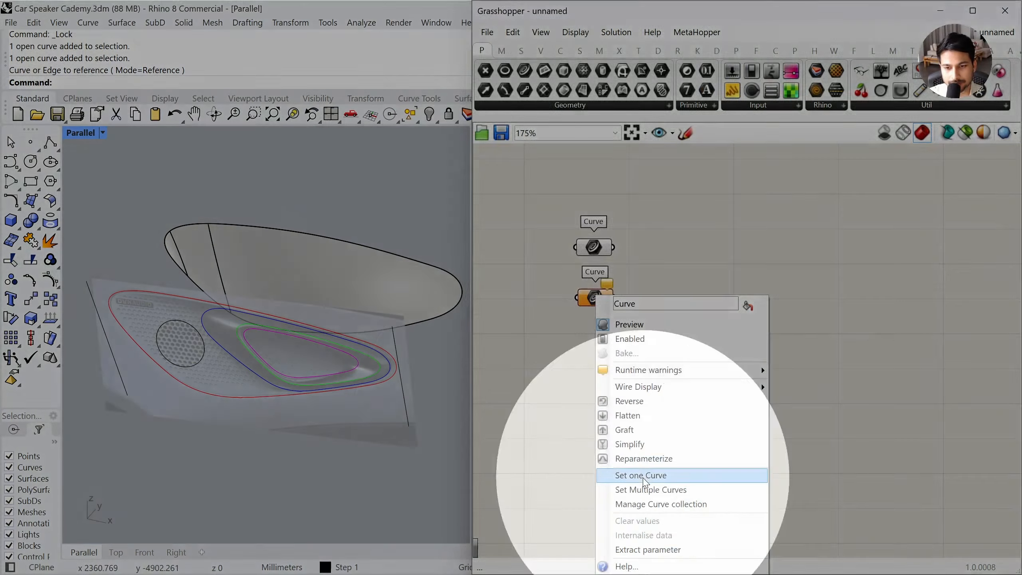
left_click(644, 476)
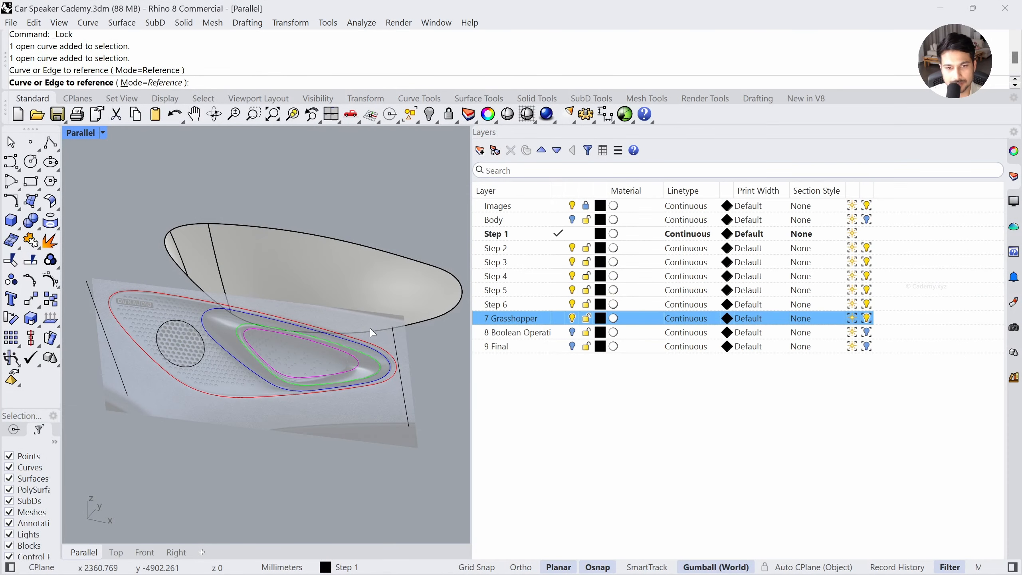
left_click(393, 337)
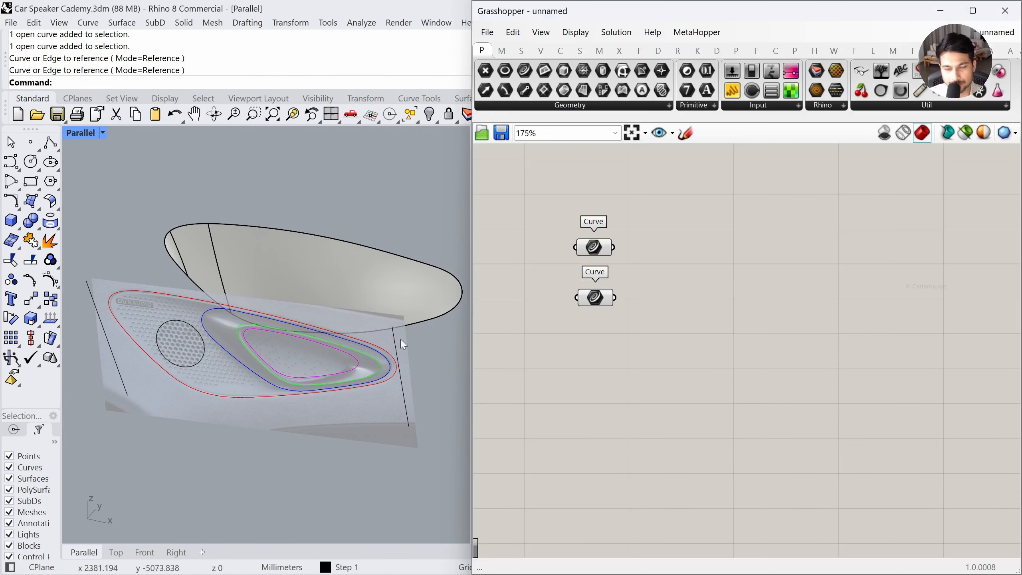
Check in the viewport which slanted line each of the two Curve parameters references
left_click(629, 337)
left_click(588, 250)
left_click(591, 308)
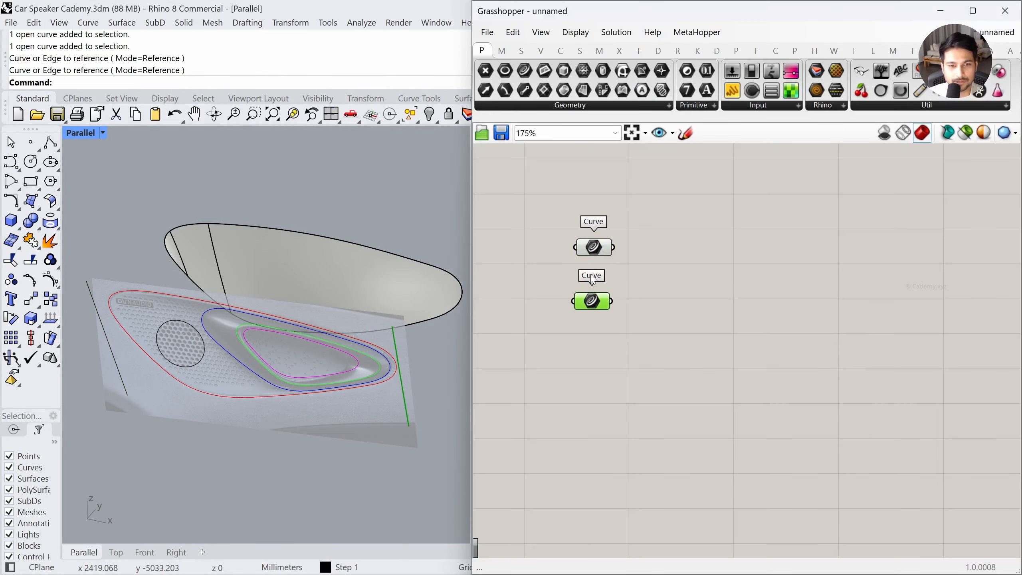
left_click(588, 249)
left_click(597, 326)
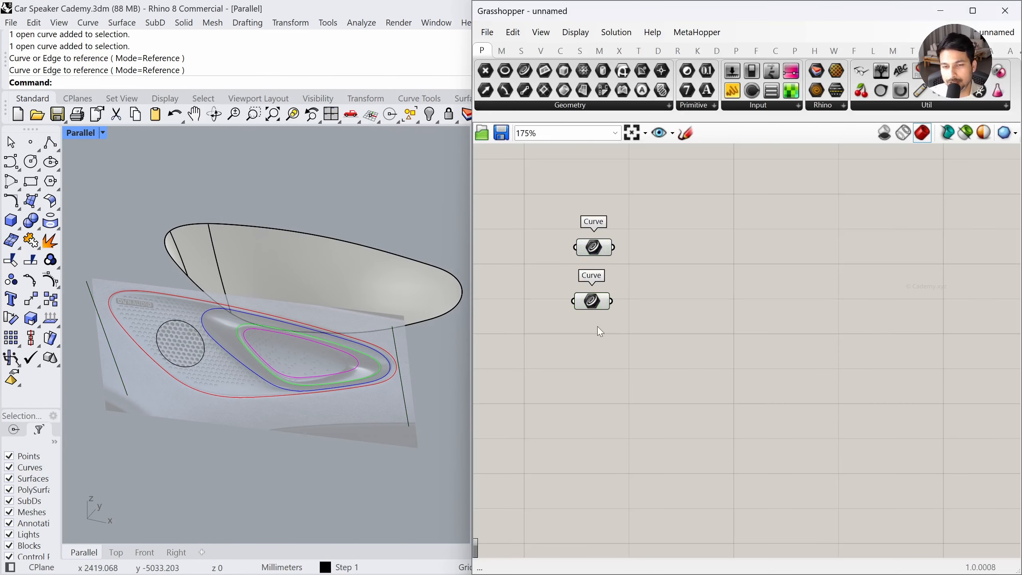
left_click(596, 250)
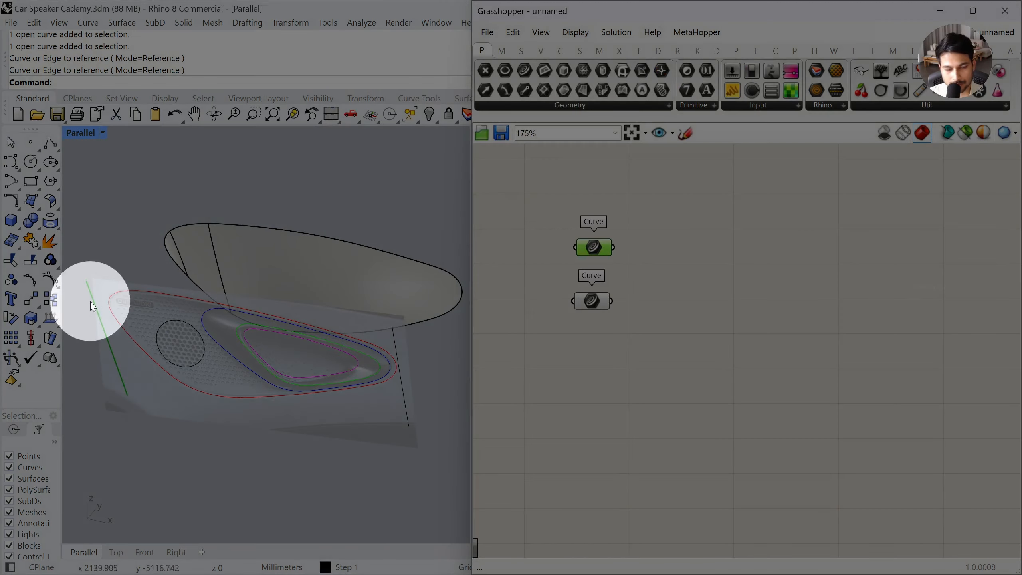
left_click(502, 363)
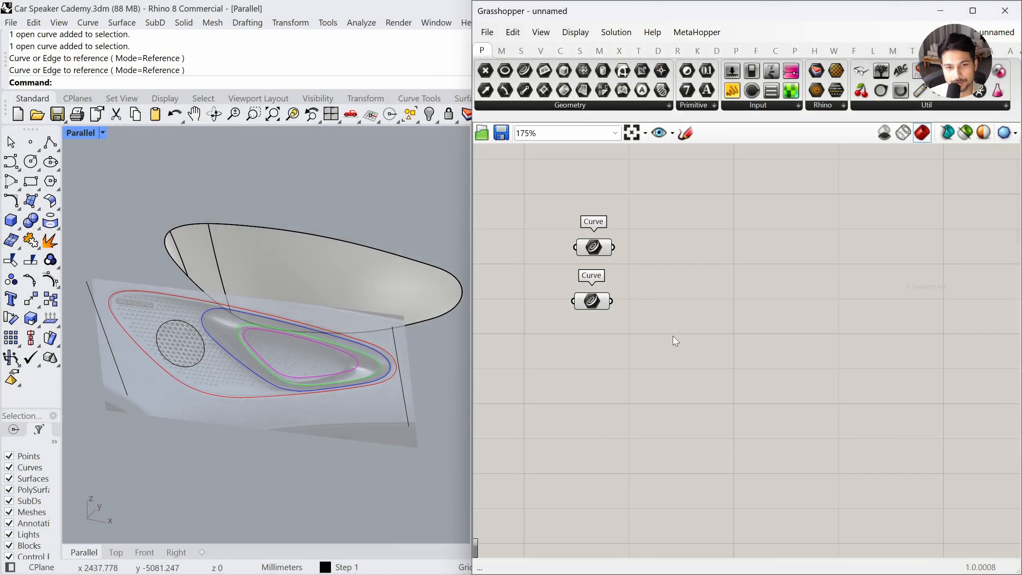
Add a Loft component from the freeform surface tools beside the two Curve parameters
left_click(502, 51)
left_click(522, 51)
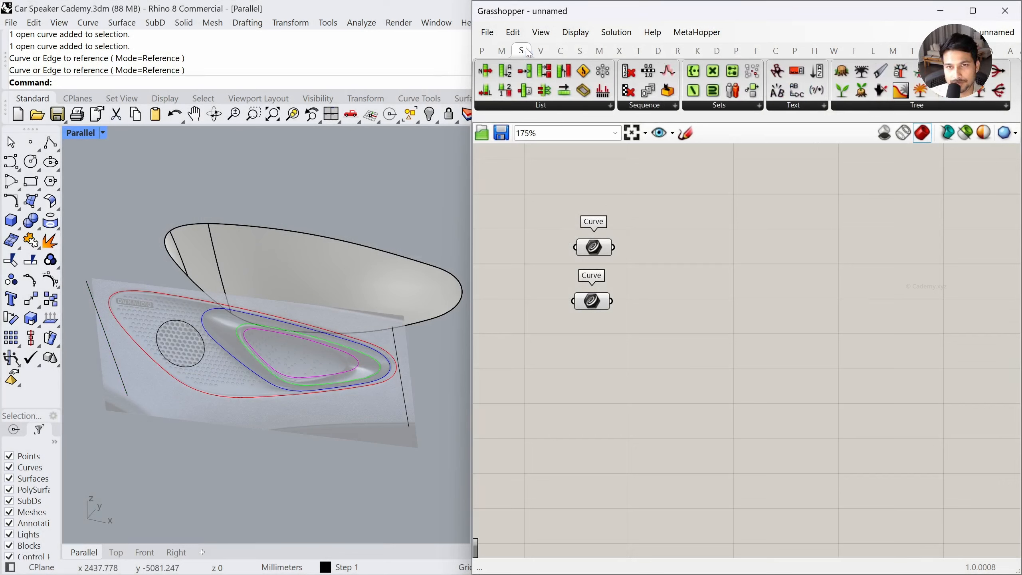
left_click(542, 51)
left_click(560, 51)
left_click(579, 52)
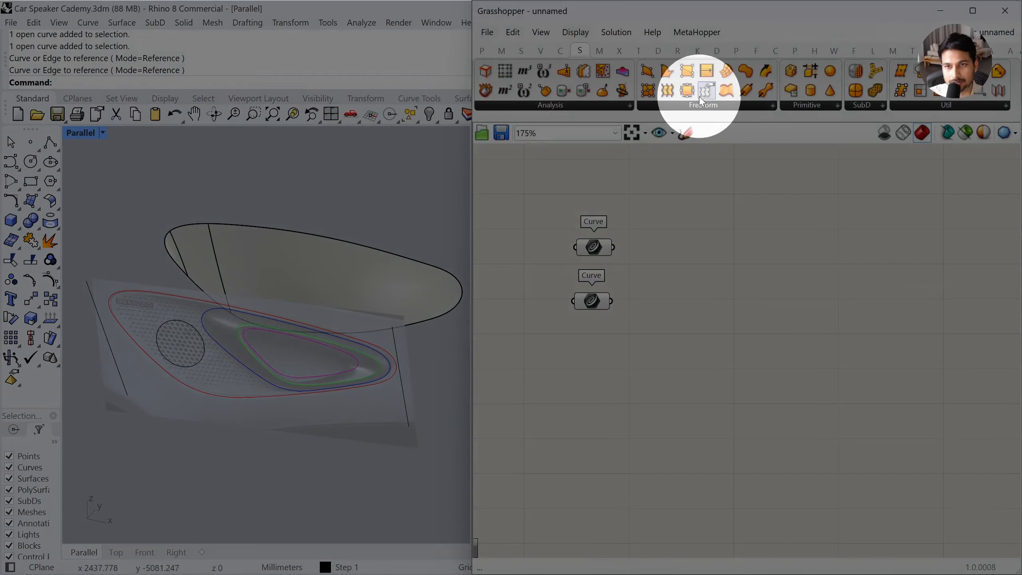
left_click(693, 104)
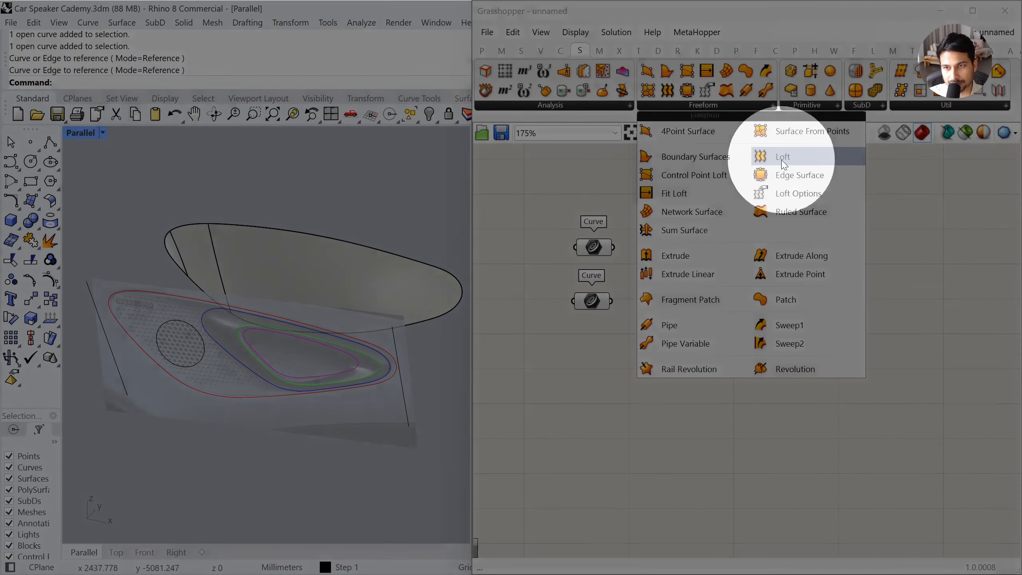
left_click_drag(783, 164, 705, 256)
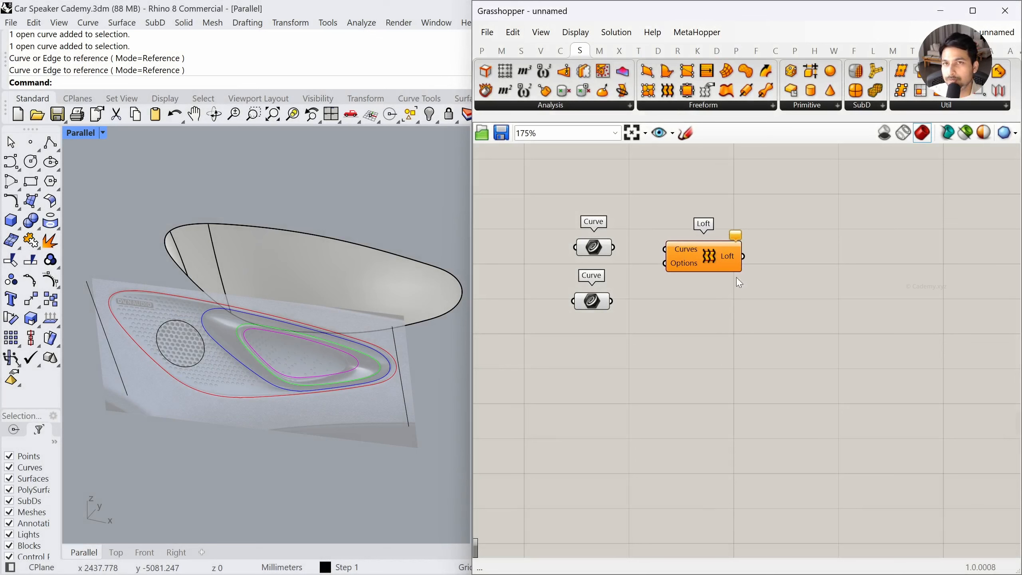
Look up the Loft component with a canvas keyword search for "LOFT"
double_click(724, 389)
left_click(814, 326)
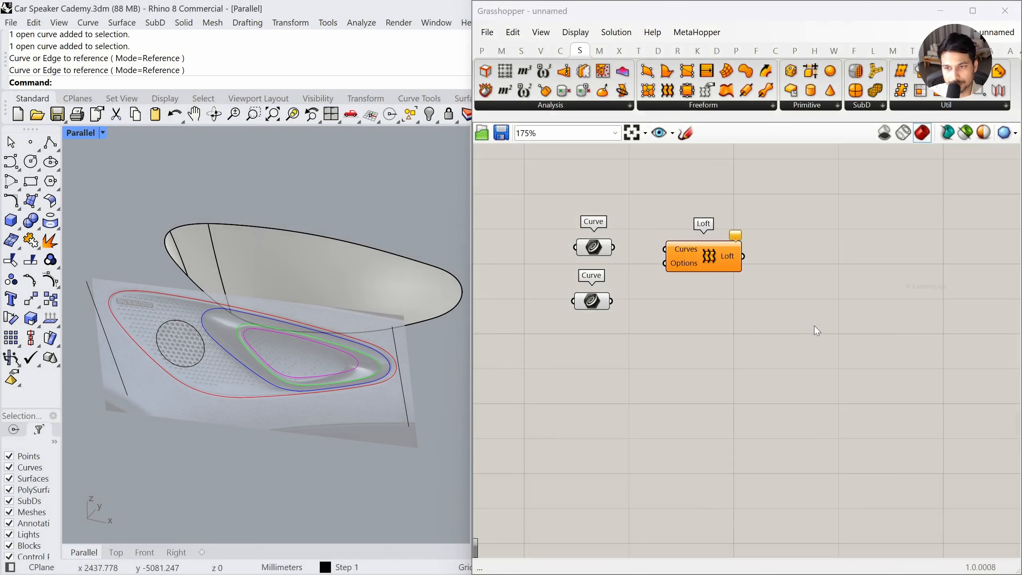
double_click(724, 405)
left_click(778, 367)
double_click(779, 367)
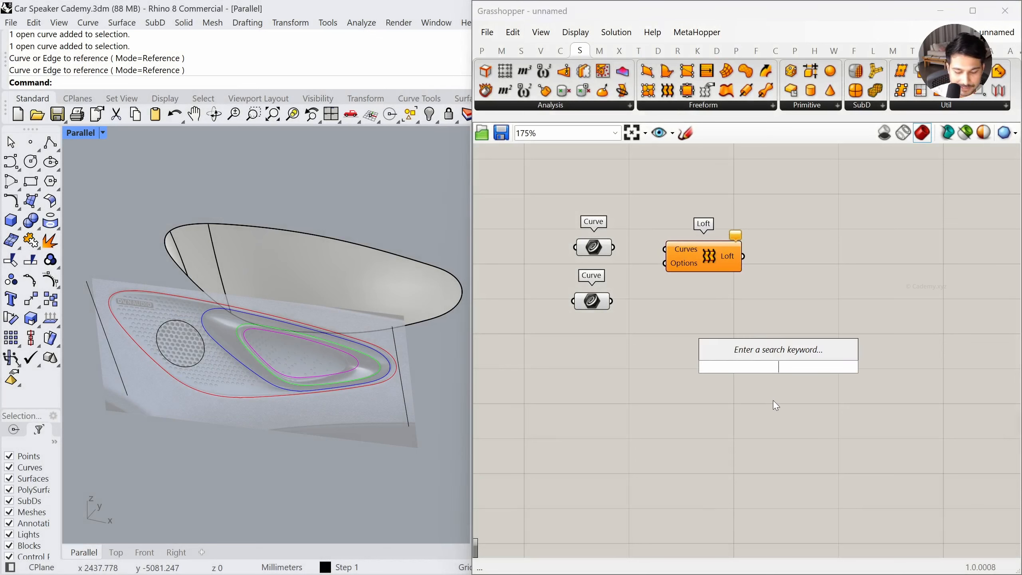
type("LOFT")
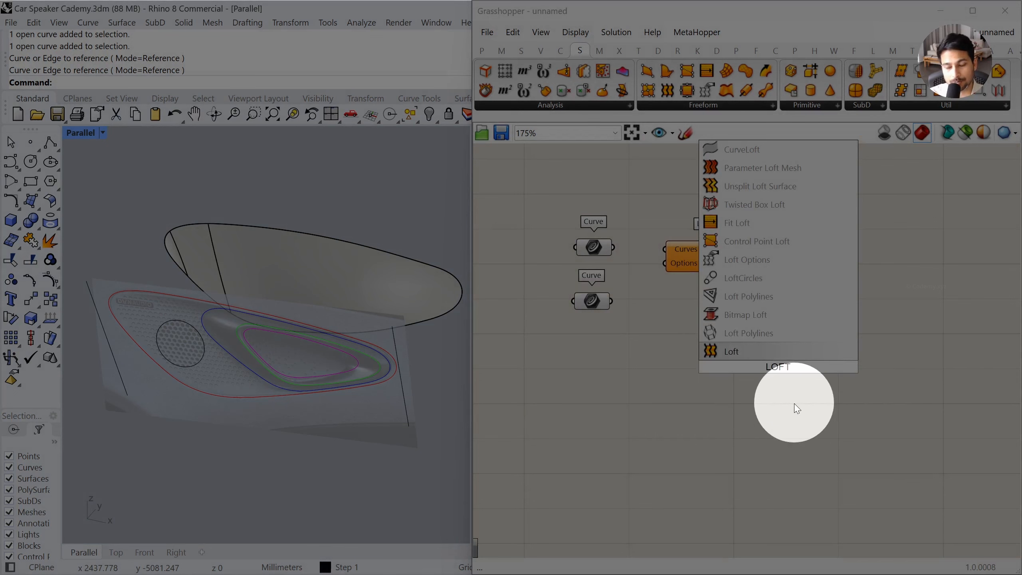
left_click(732, 351)
left_click(788, 369)
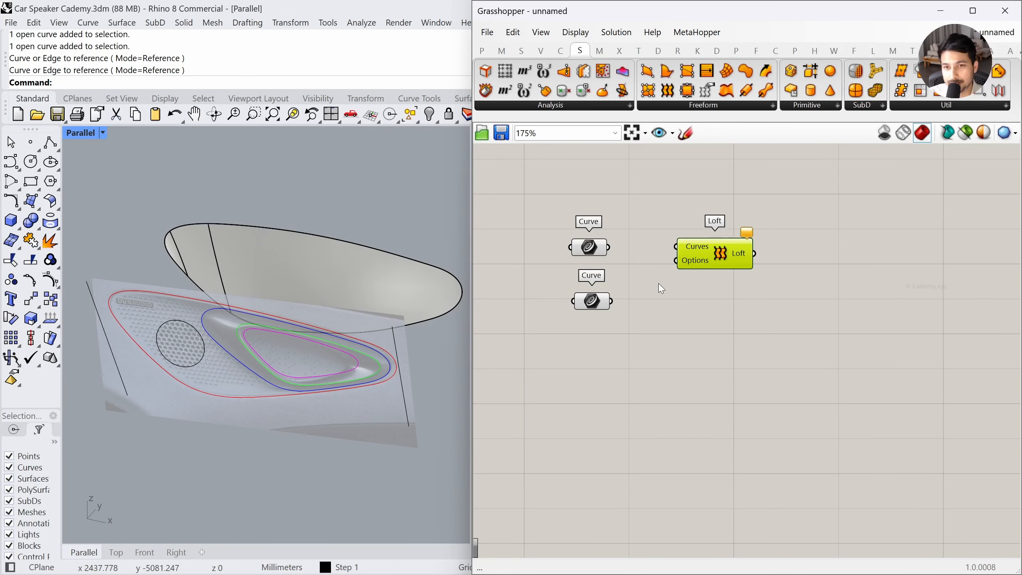
Connect the first Curve parameter to the Loft's Curves input and recheck the line referenced by each Curve parameter
left_click_drag(598, 244, 678, 247)
left_click(623, 293)
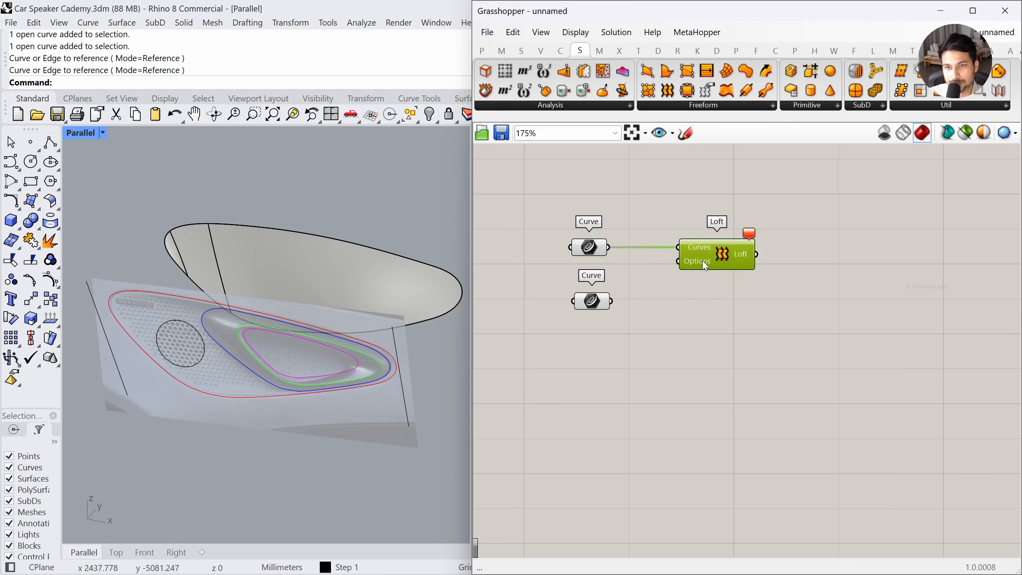
left_click(635, 294)
left_click_drag(597, 295, 596, 297)
left_click(629, 338)
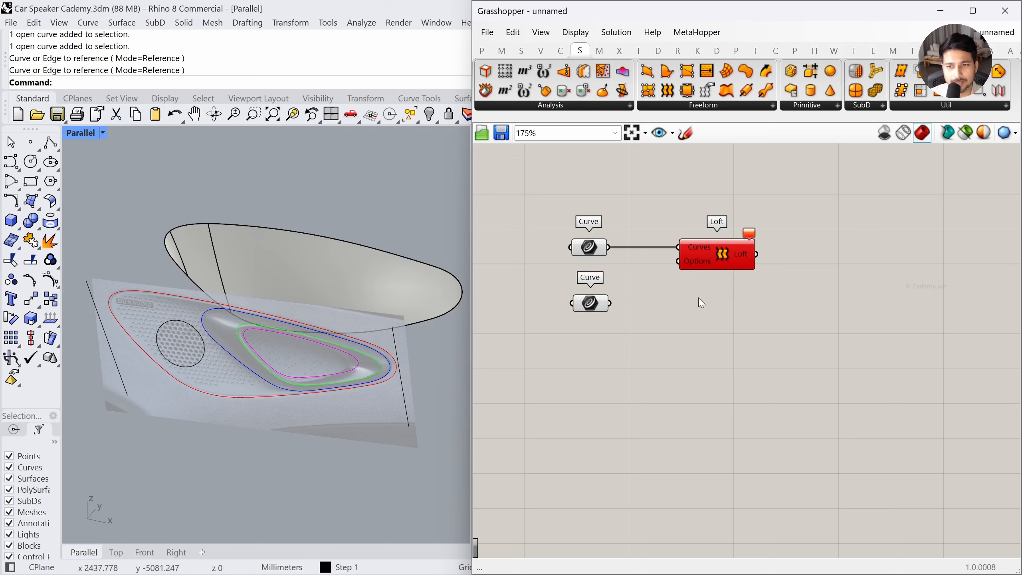
left_click(590, 247)
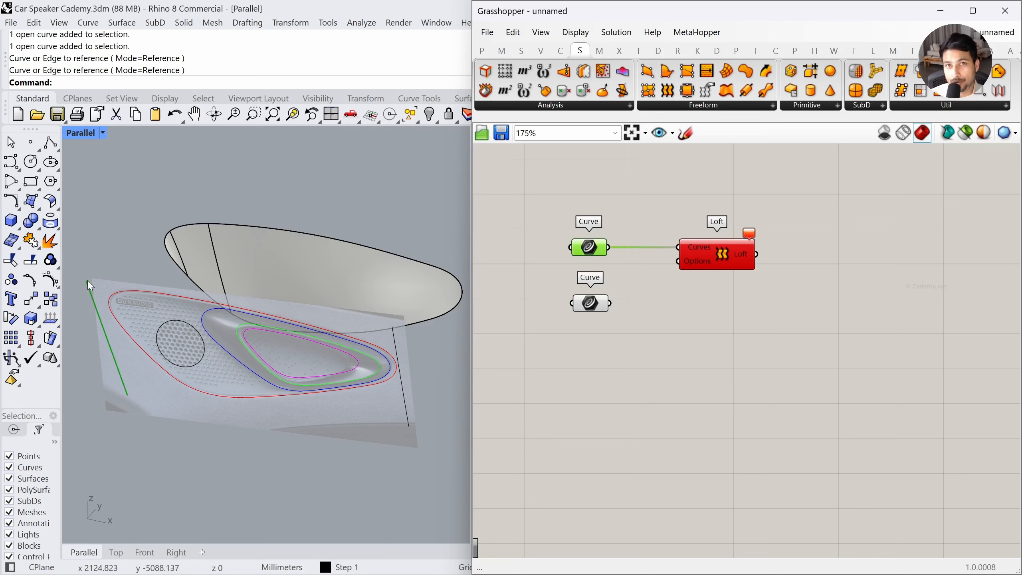
left_click(591, 305)
left_click(634, 319)
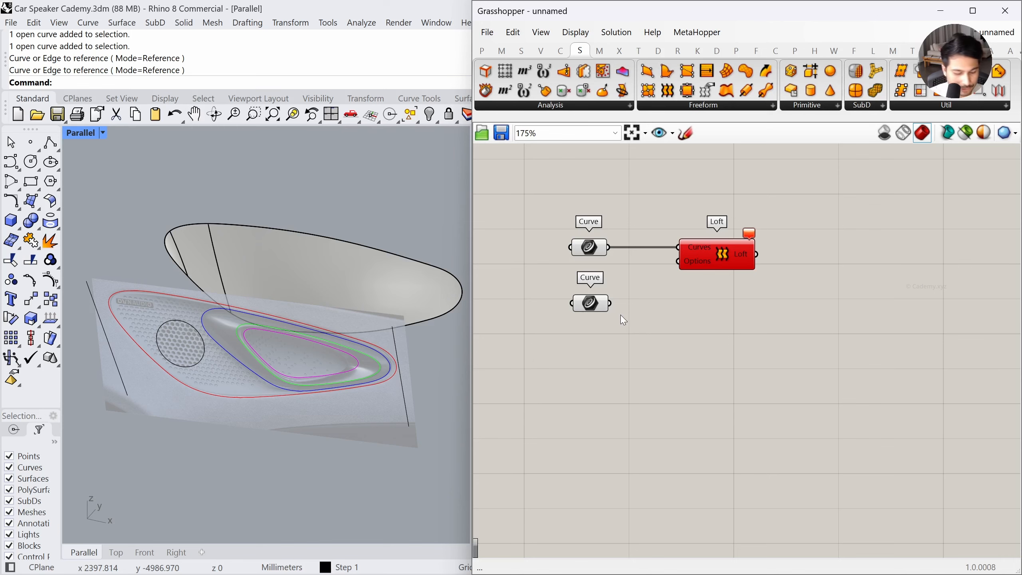
Try connecting the second Curve parameter to the Loft's Curves input, and reconnect the first Curve parameter to it
mouse_move(614, 309)
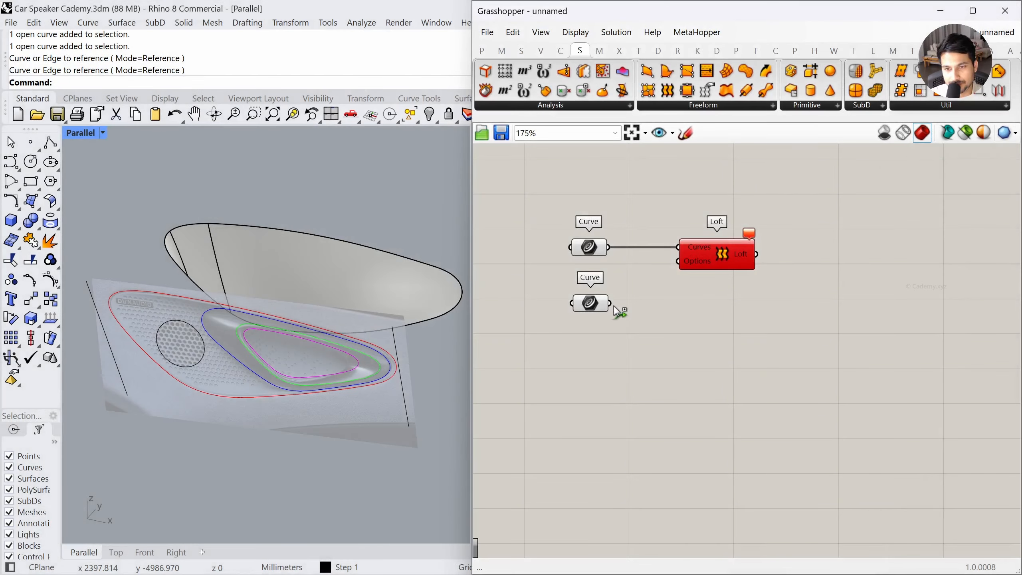
left_click_drag(611, 305, 670, 249, "shift")
key("ctrl+z")
left_click_drag(610, 304, 679, 251)
left_click_drag(610, 249, 683, 249)
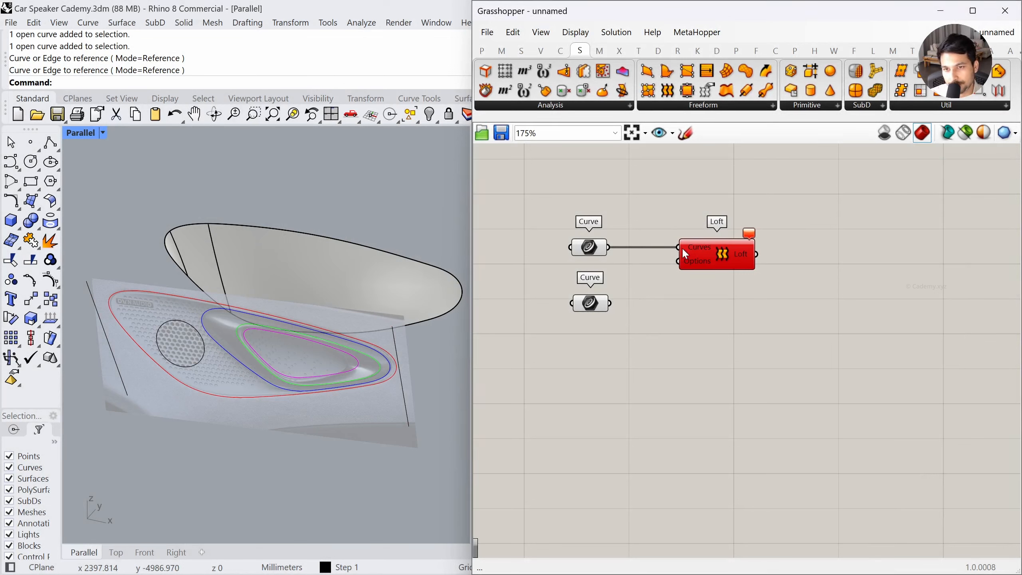
Connect the second Curve parameter to the Loft's Curves input as an additional source alongside the first
left_click_drag(610, 303, 700, 258, "shift")
left_click(721, 275)
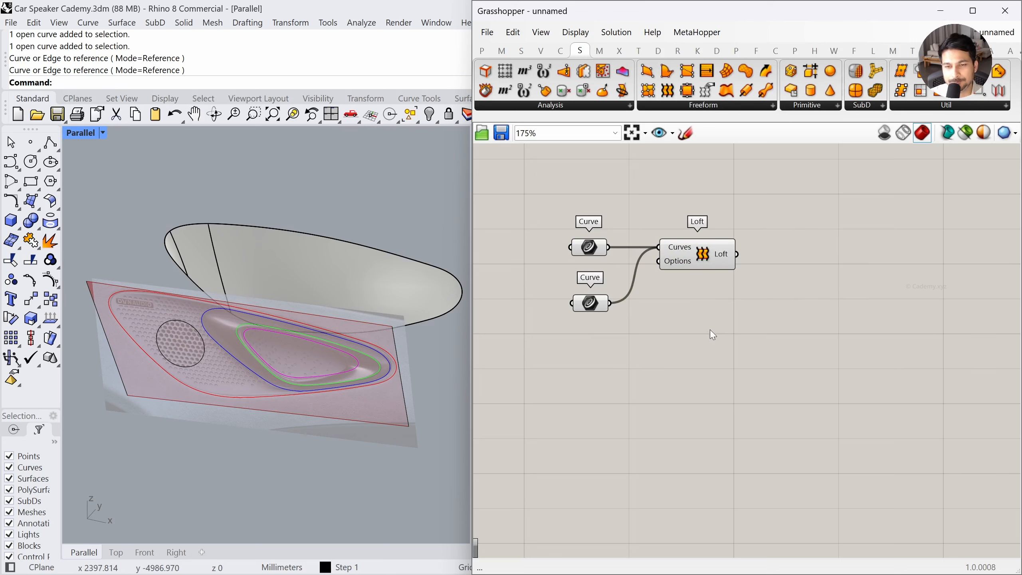
right_click_drag(713, 334, 687, 359)
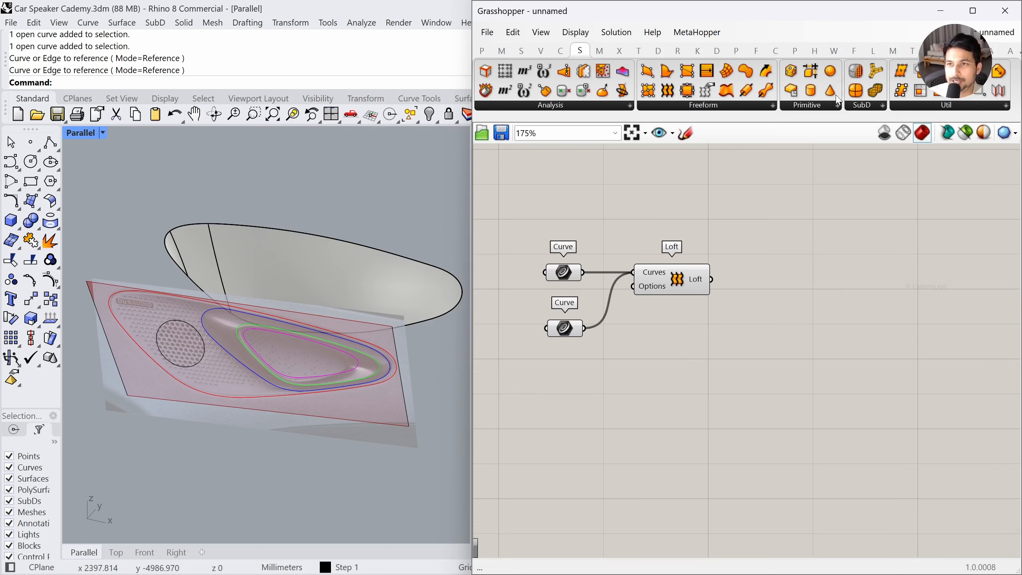
Add a Staggered Quad Panels component from the LunchBox panel tools and connect the Loft output to its Surface input
left_click(600, 53)
left_click(640, 53)
left_click(679, 53)
left_click(758, 53)
left_click(795, 53)
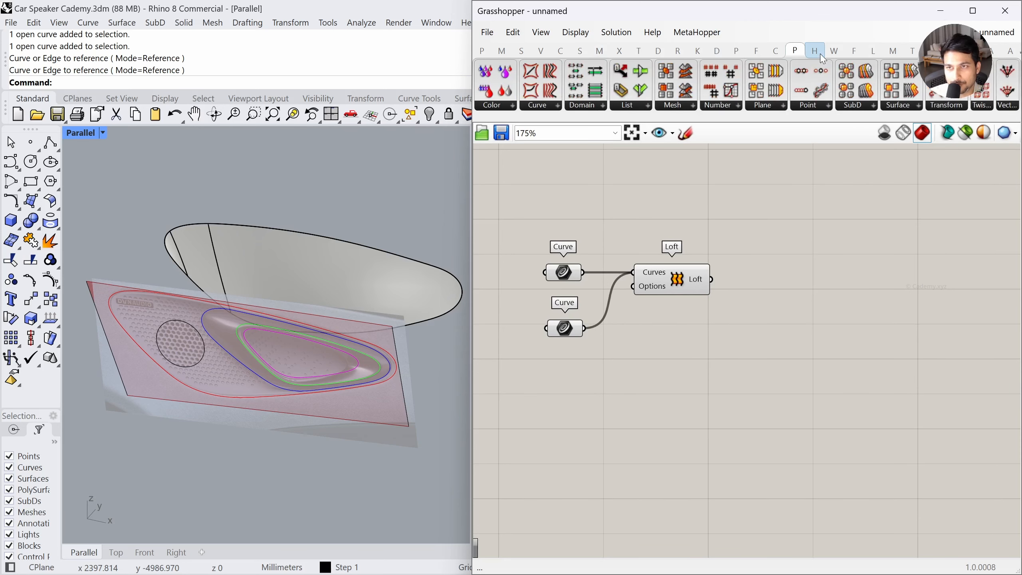
left_click(820, 53)
left_click(872, 54)
left_click(804, 106)
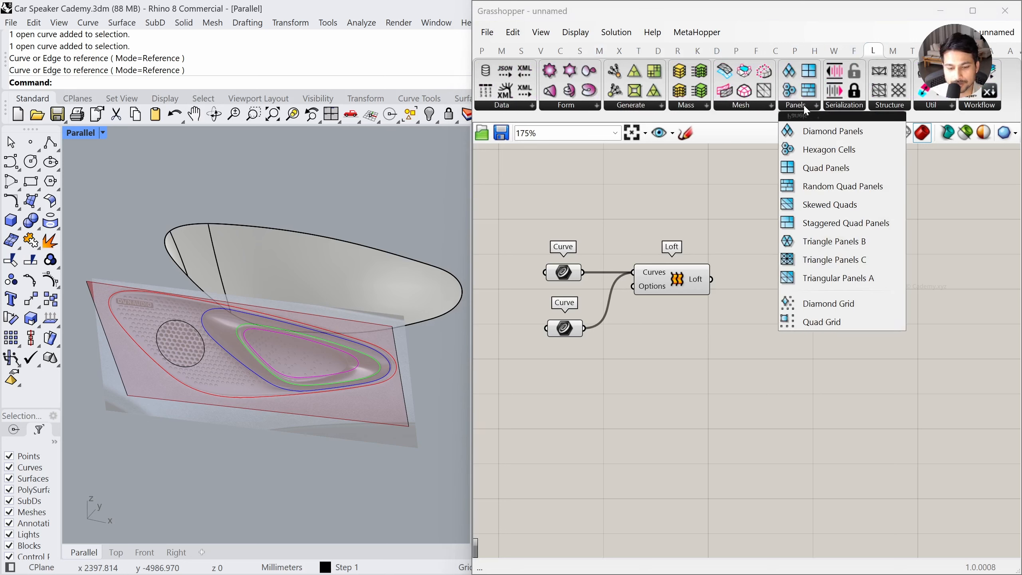
left_click(835, 224)
left_click(817, 302)
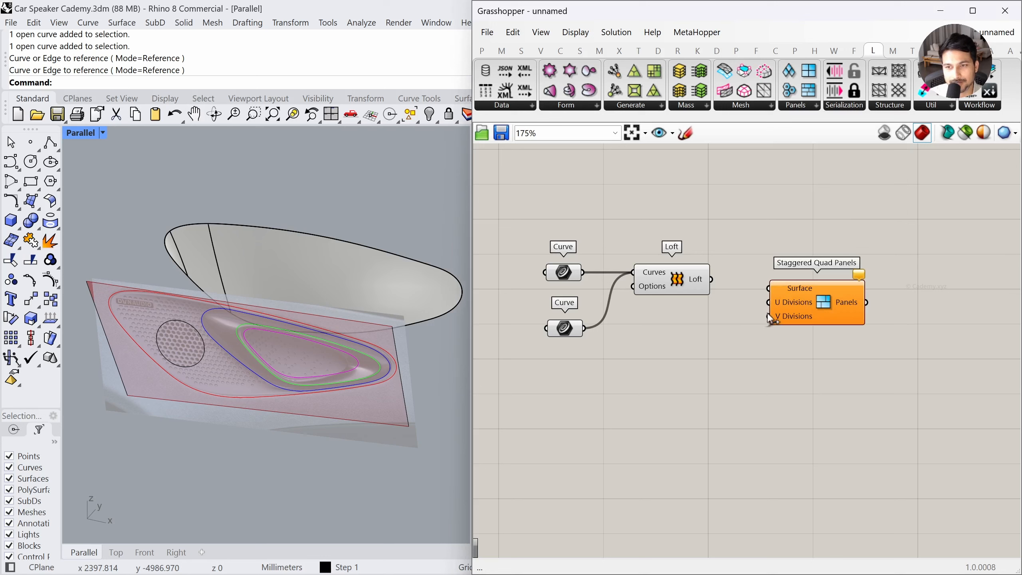
left_click_drag(778, 319, 781, 308)
left_click_drag(714, 282, 771, 278)
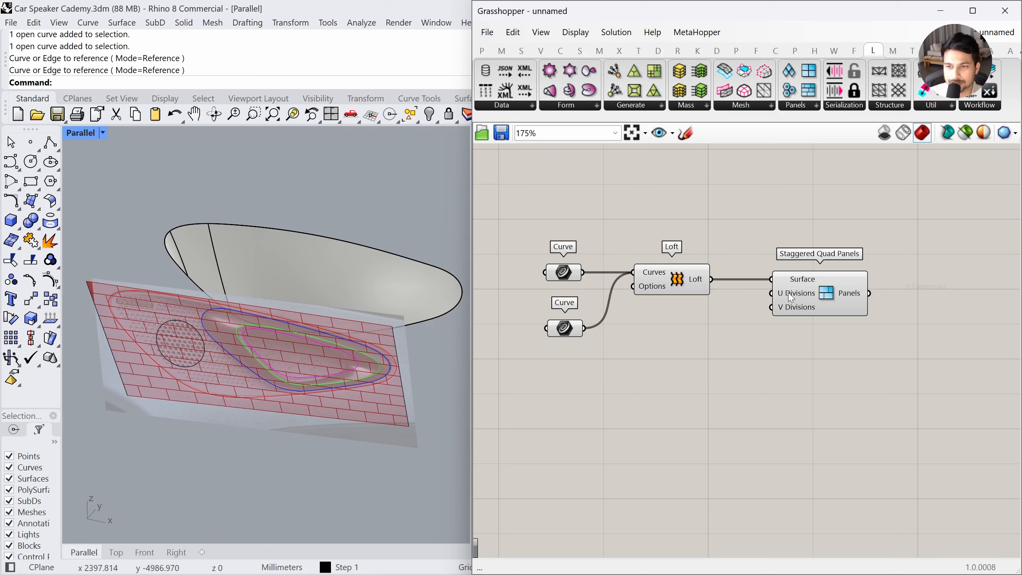
Create a number slider set to 58 and connect it to the U Divisions input of Staggered Quad Panels
double_click(675, 346)
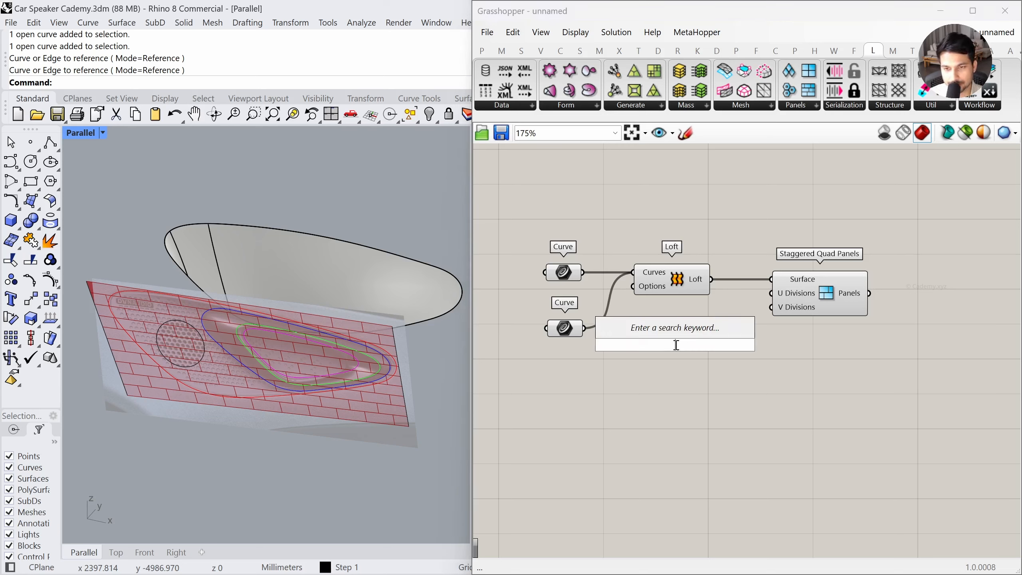
type("58")
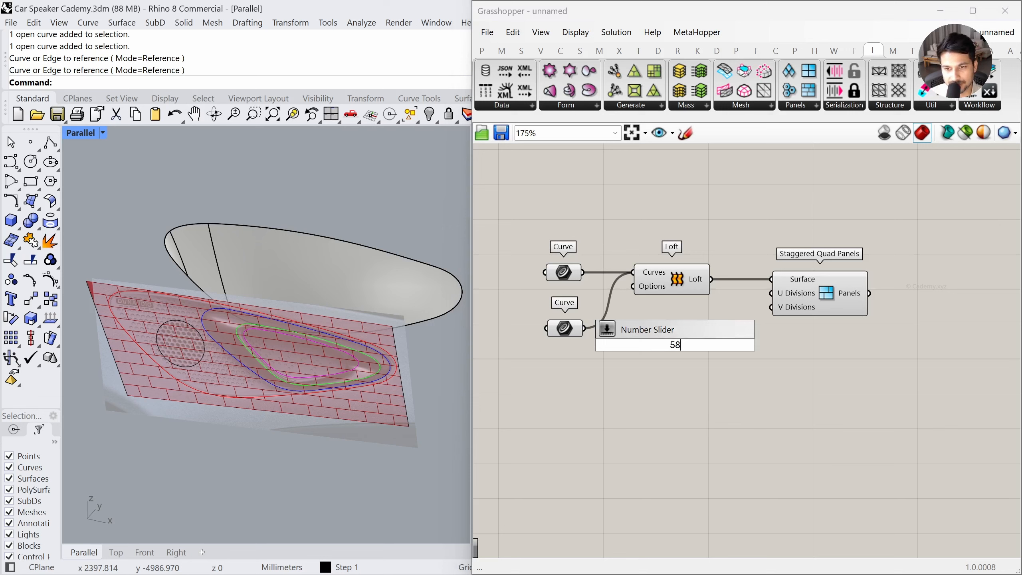
key("Return")
left_click_drag(771, 293, 747, 345)
left_click_drag(628, 344, 619, 347)
Create a second number slider set to 24 and connect it to the V Divisions input of Staggered Quad Panels
double_click(692, 394)
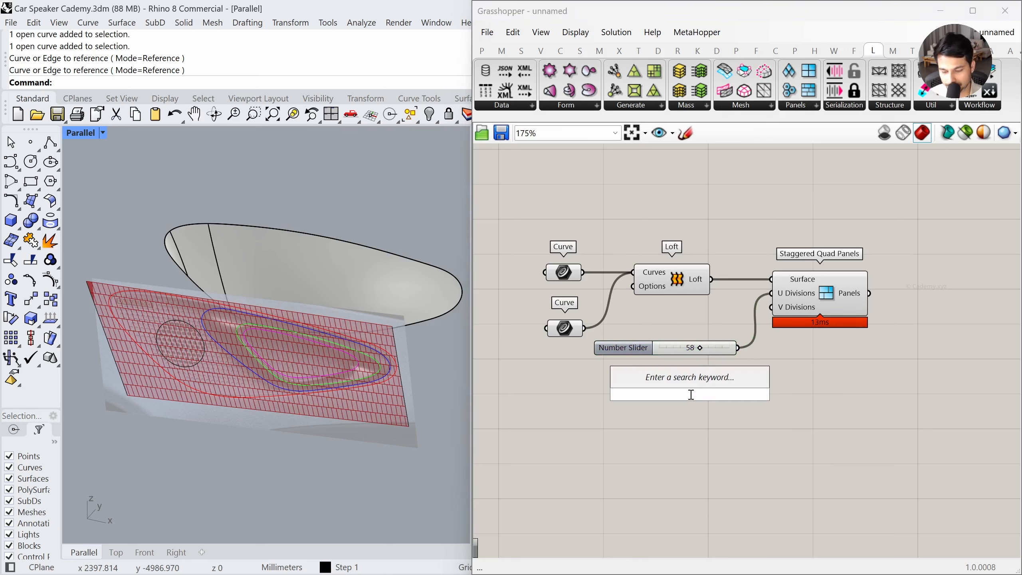
type("24")
key("Return")
left_click(719, 371)
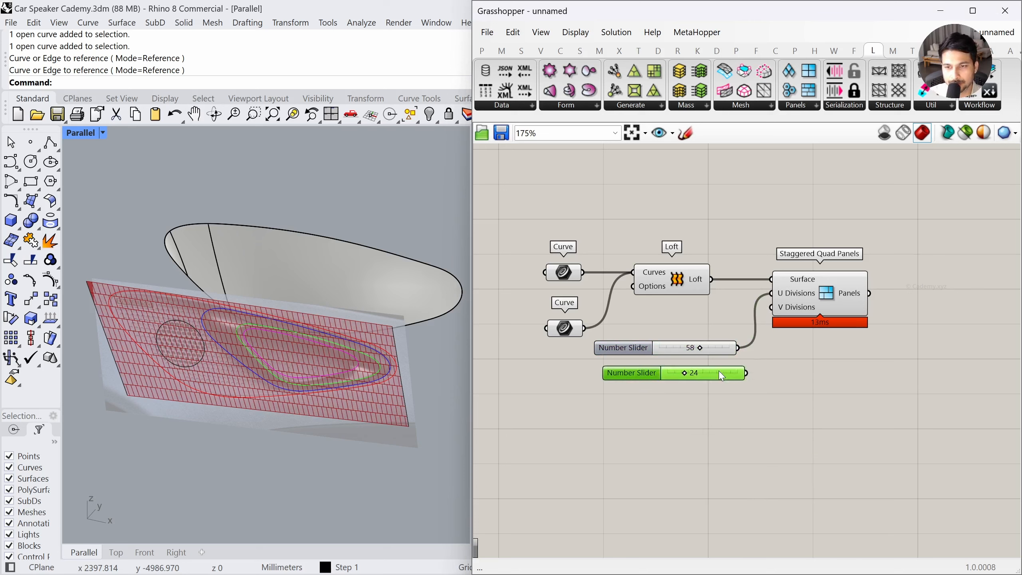
left_click_drag(719, 371, 717, 368)
left_click_drag(771, 307, 746, 369)
Align the Staggered Quad Panels component with the two division sliders and stack the sliders directly beneath each other
left_click_drag(812, 305, 813, 359)
left_click(760, 357)
left_click_drag(702, 349, 710, 350)
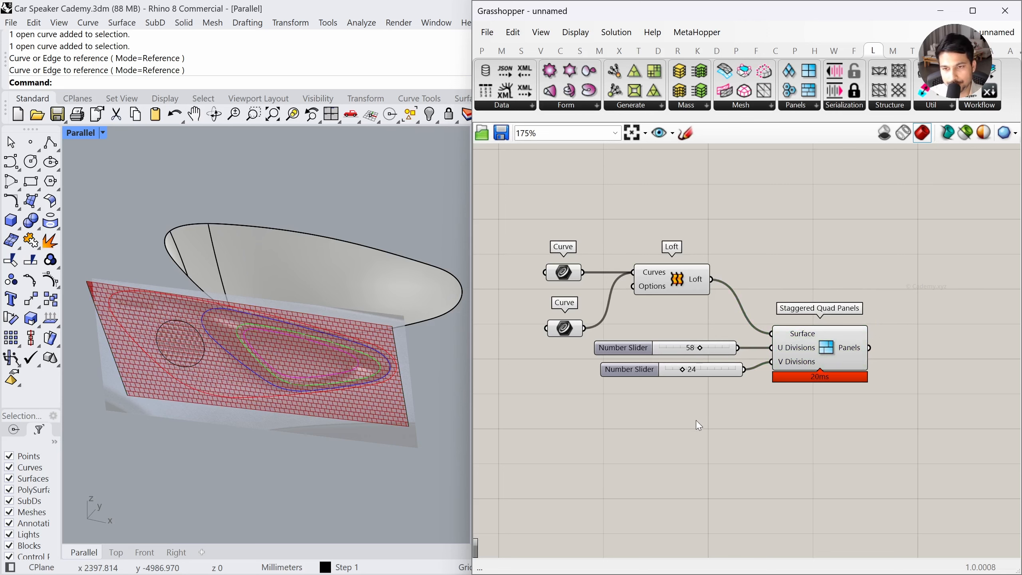
left_click(718, 375)
left_click_drag(716, 371, 713, 362)
right_click_drag(770, 411, 748, 411)
left_click(802, 354)
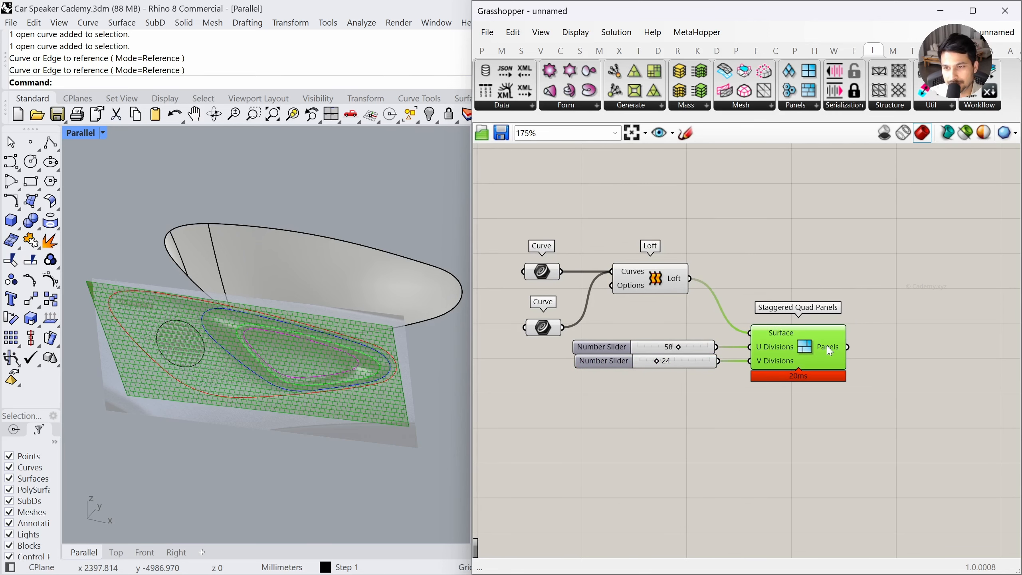
left_click(521, 421)
Add an Area component, feed the Panels output into its Geometry input, and place it level with Staggered Quad Panels
scroll(134, 354, "up", 6)
right_click_drag(133, 353, 153, 329)
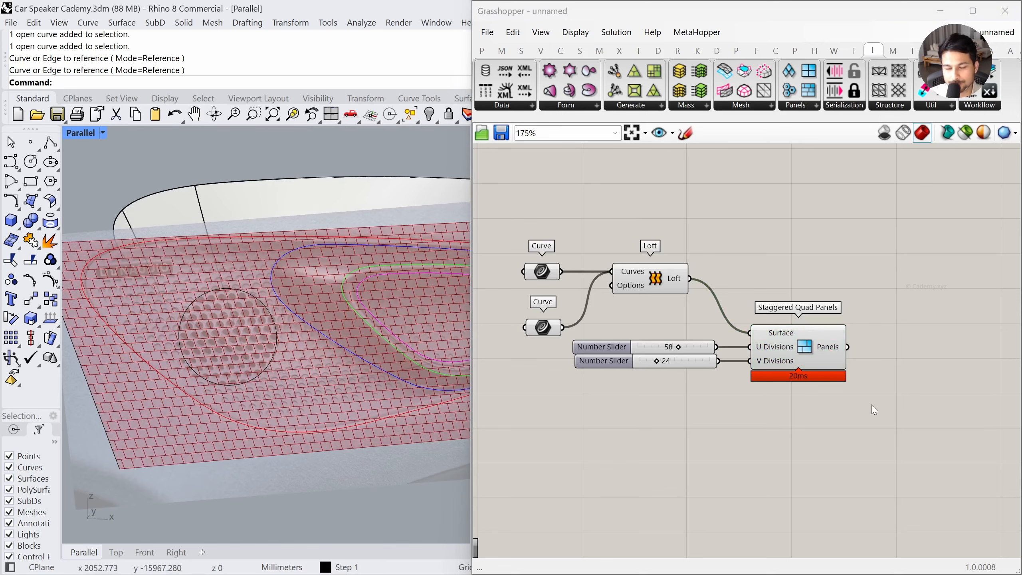
double_click(926, 399)
type("area")
left_click(893, 386)
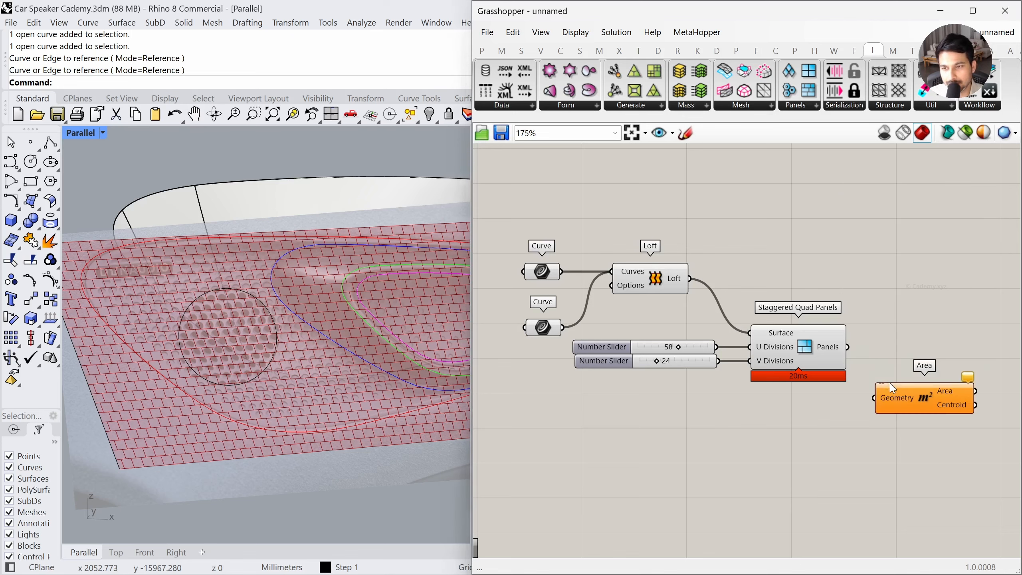
left_click_drag(847, 347, 874, 398)
left_click_drag(909, 404, 909, 353)
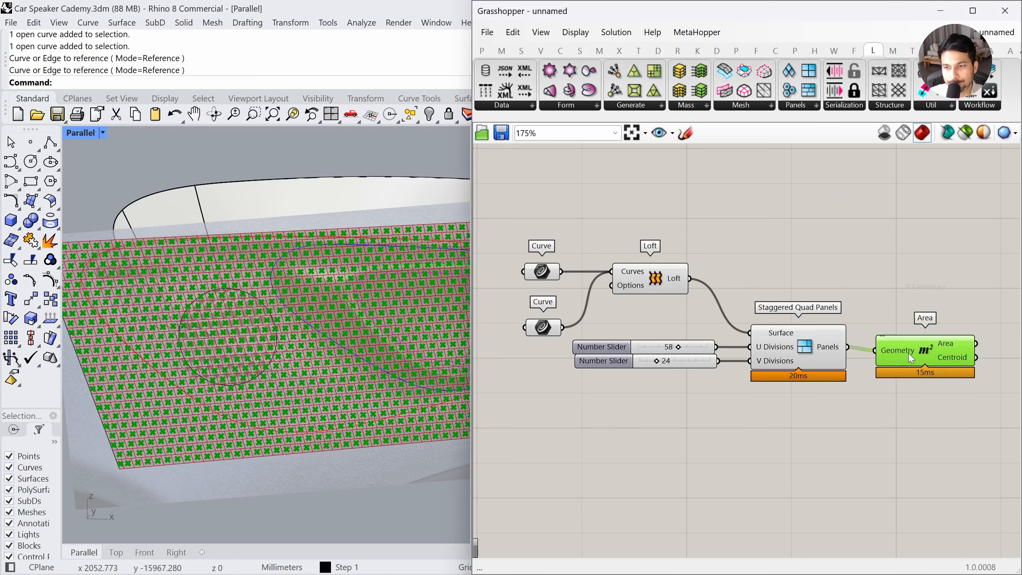
left_click(884, 407)
right_click_drag(128, 316, 151, 297)
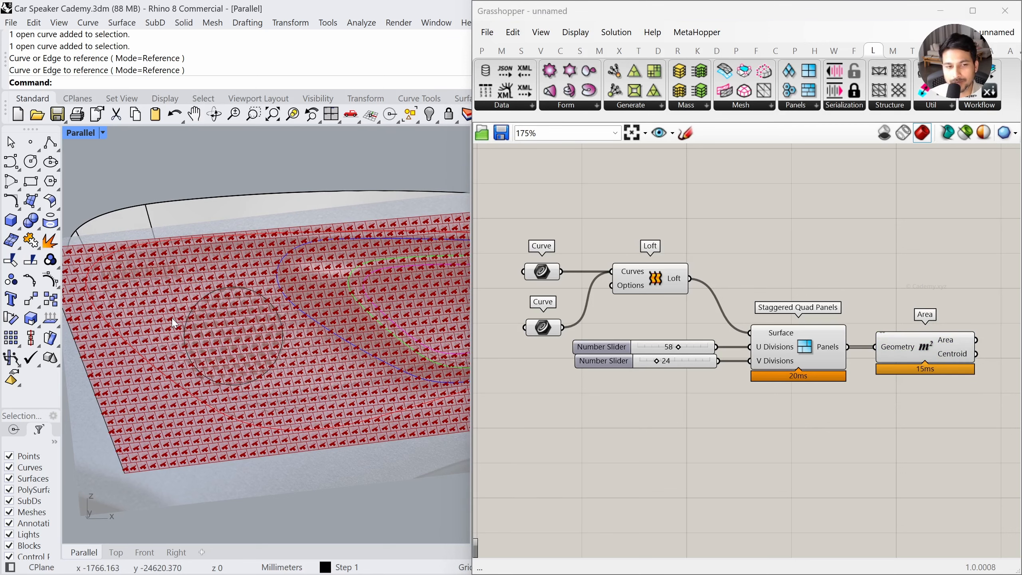
right_click_drag(203, 342, 207, 352)
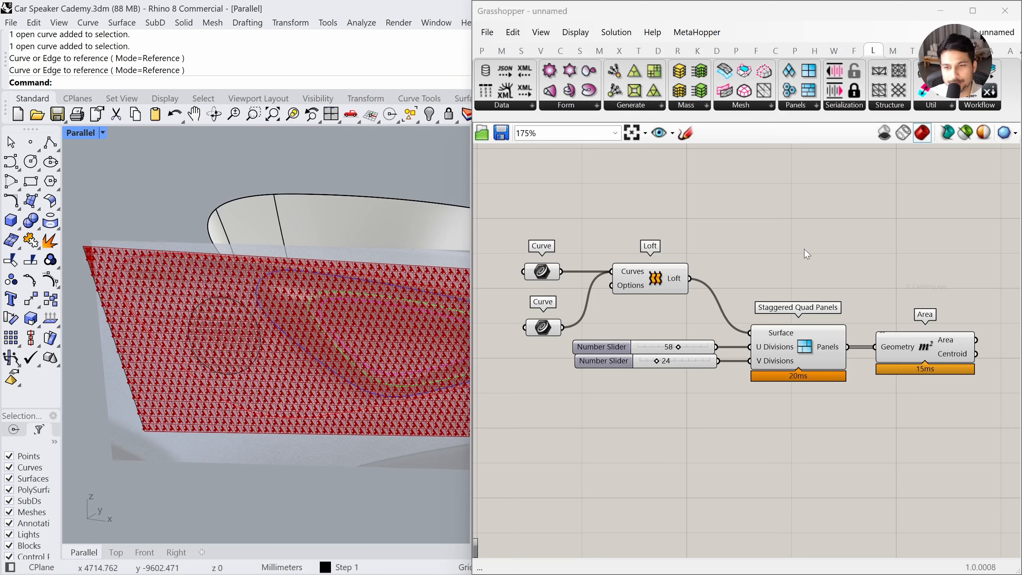
Turn off the preview of the Curve parameters, Loft and Staggered Quad Panels, leaving the Area component previewed
left_click_drag(858, 224, 516, 422)
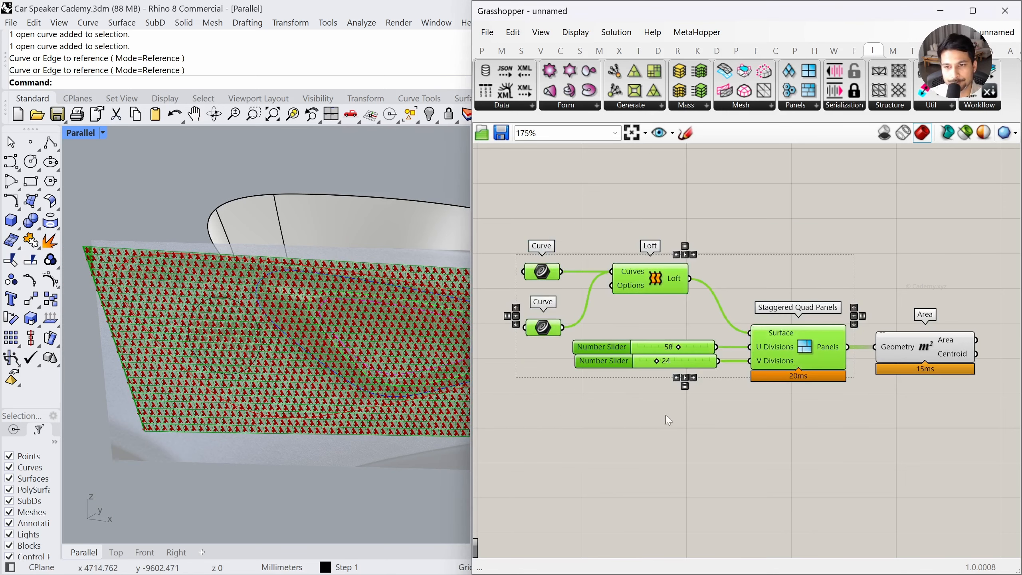
key("space")
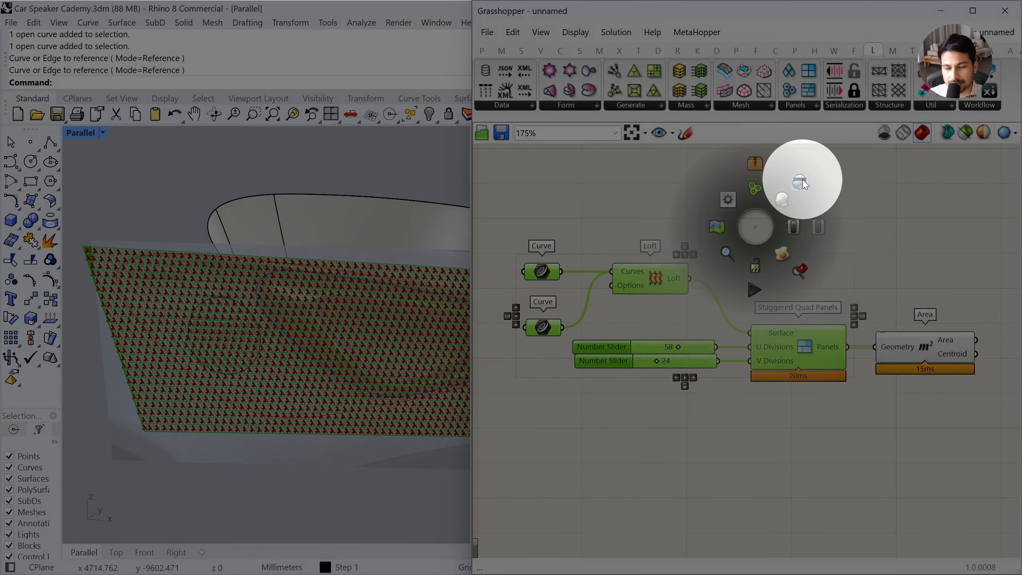
left_click(804, 183)
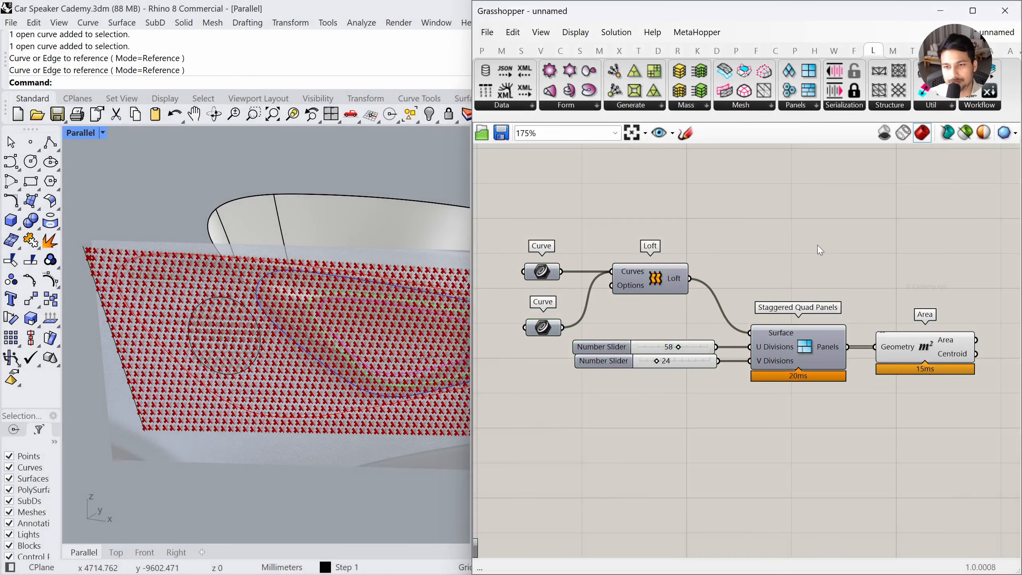
Highlight the outer speaker outline curve in the Rhino viewport to check it against the centroid points, and clear the selection
mouse_move(786, 344)
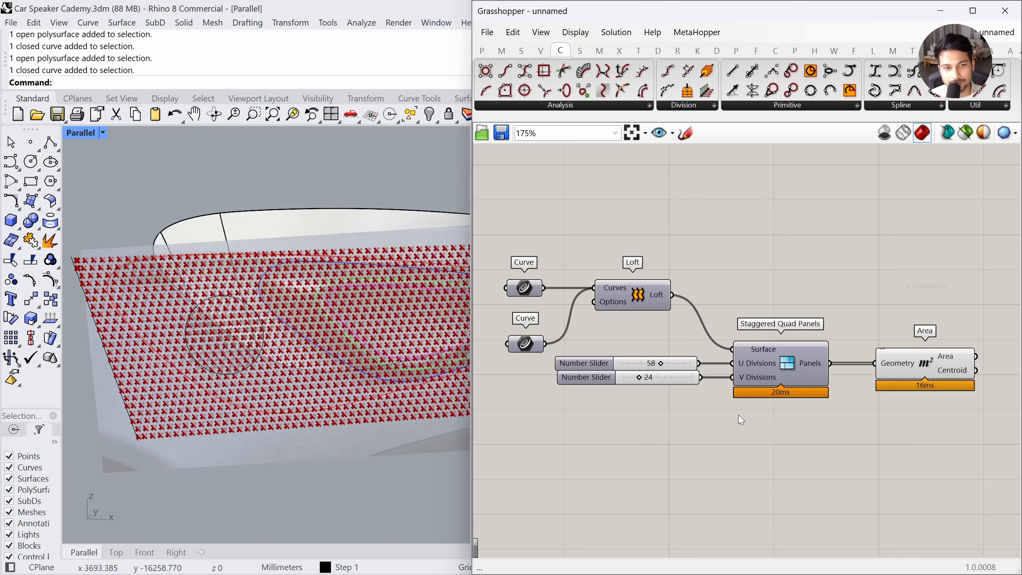
left_click(117, 267)
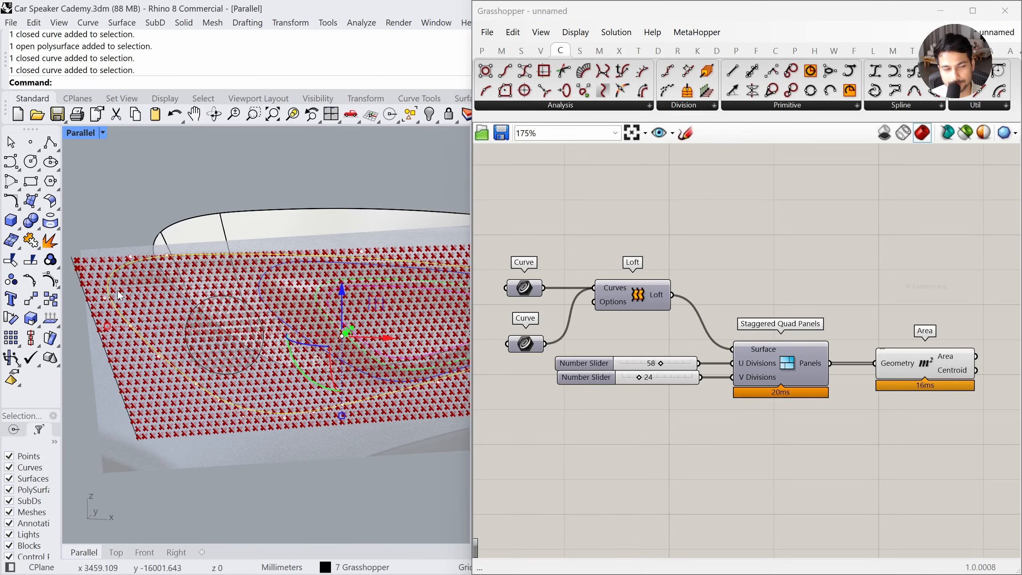
right_click_drag(826, 483, 745, 423)
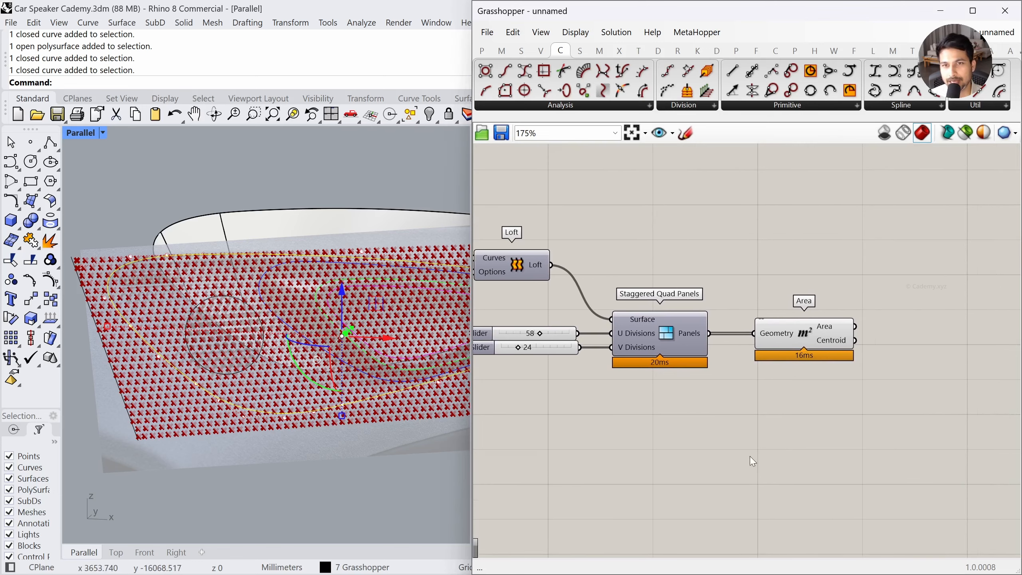
left_click(410, 441)
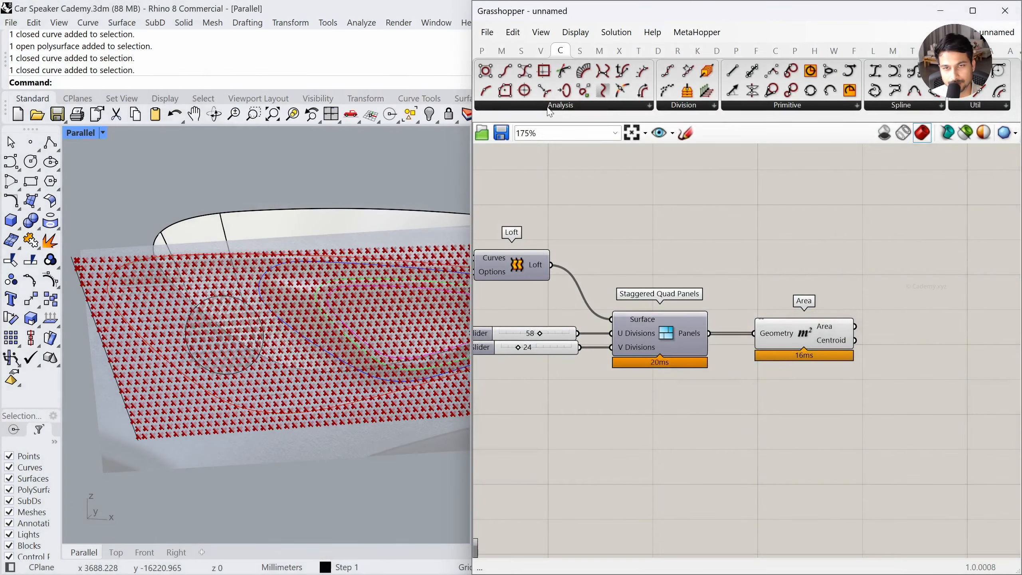
Add a Point In Curve component to the canvas below and beyond the Area component
left_click(552, 106)
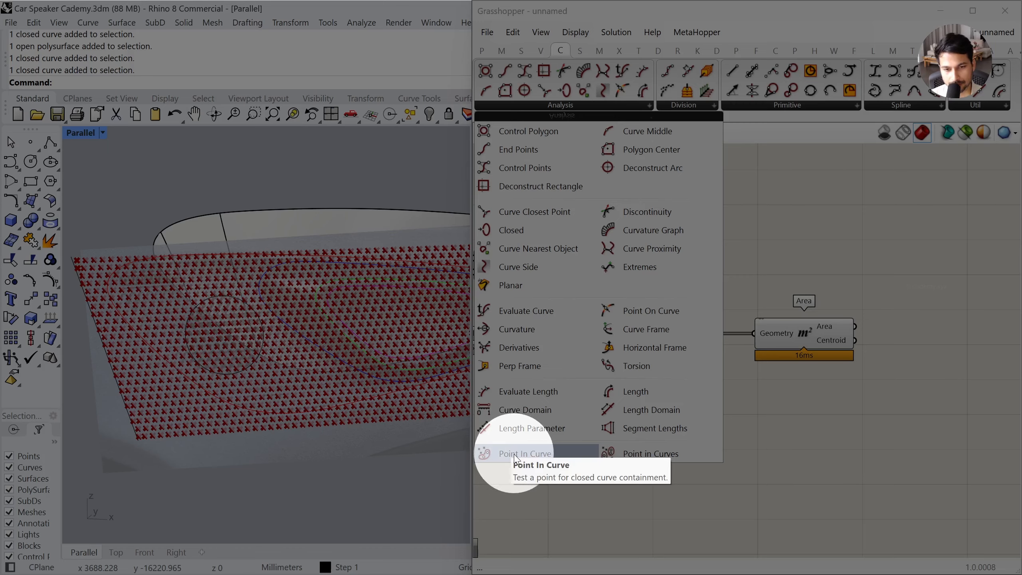
left_click_drag(487, 451, 992, 436)
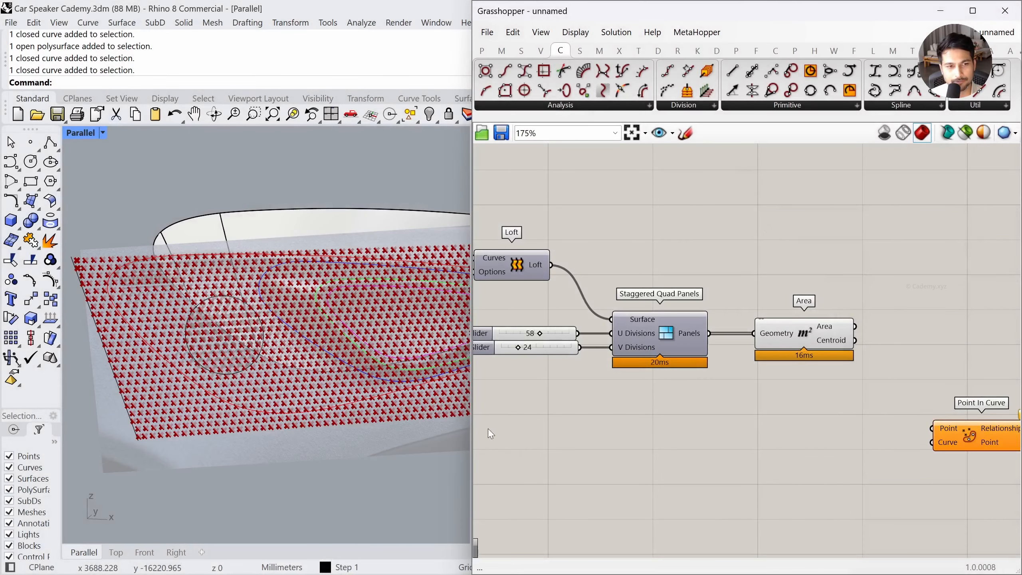
left_click(108, 293)
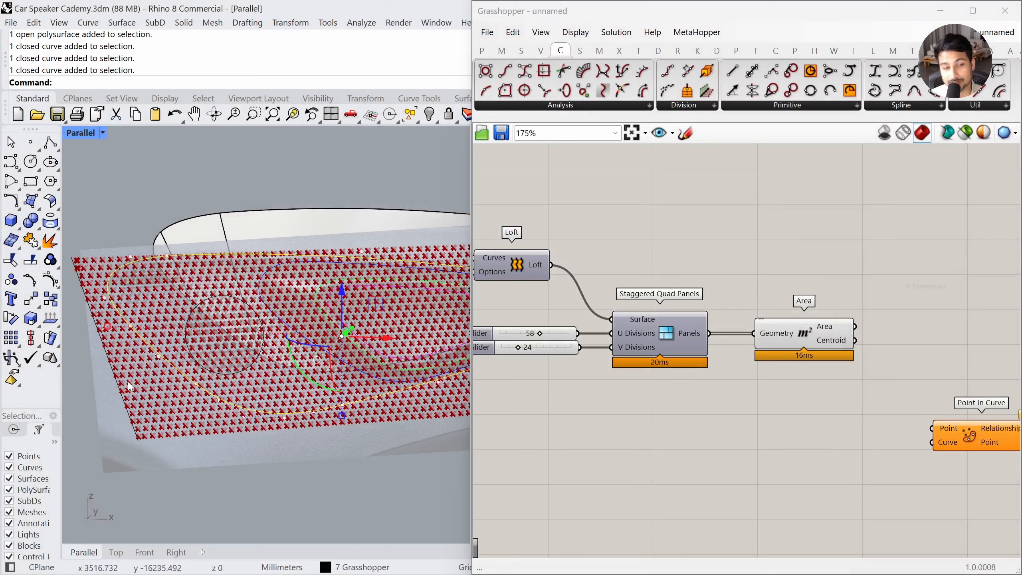
Add a Curve parameter below the Staggered Quad Panels and reference the speaker grille's large outer outline curve in it
double_click(782, 461)
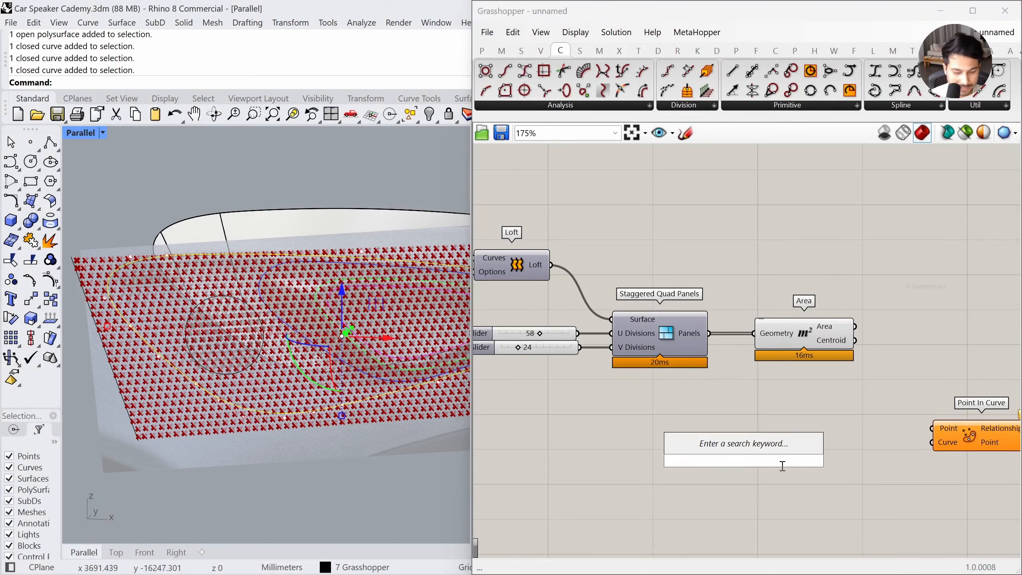
type("CURVE")
key("Return")
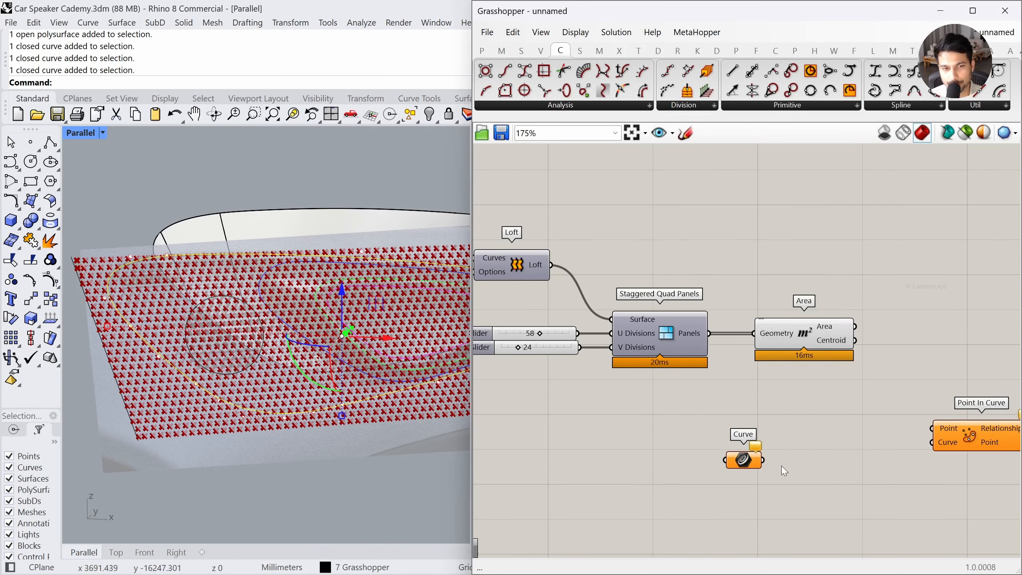
left_click(310, 463)
right_click(743, 461)
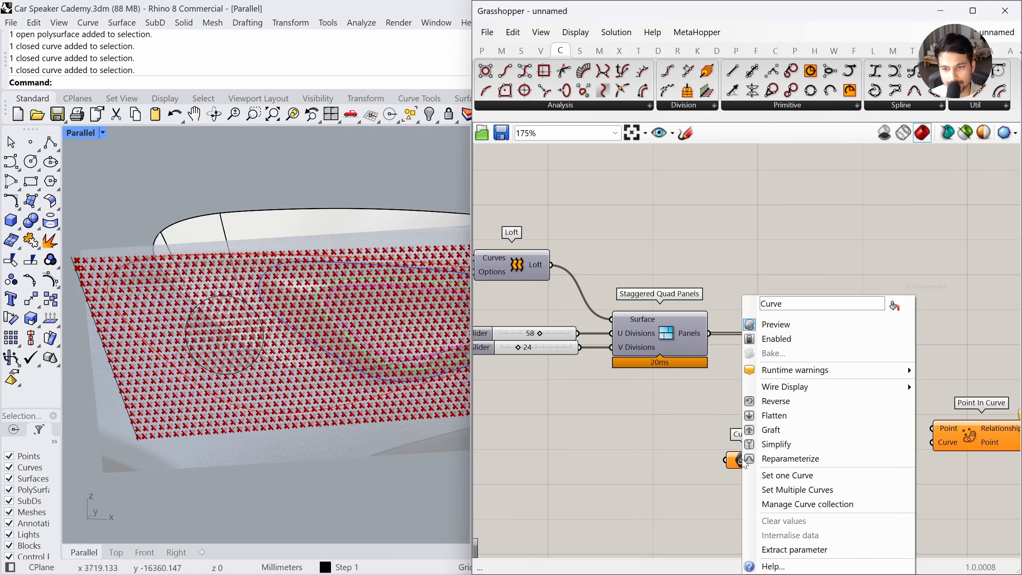
left_click(765, 478)
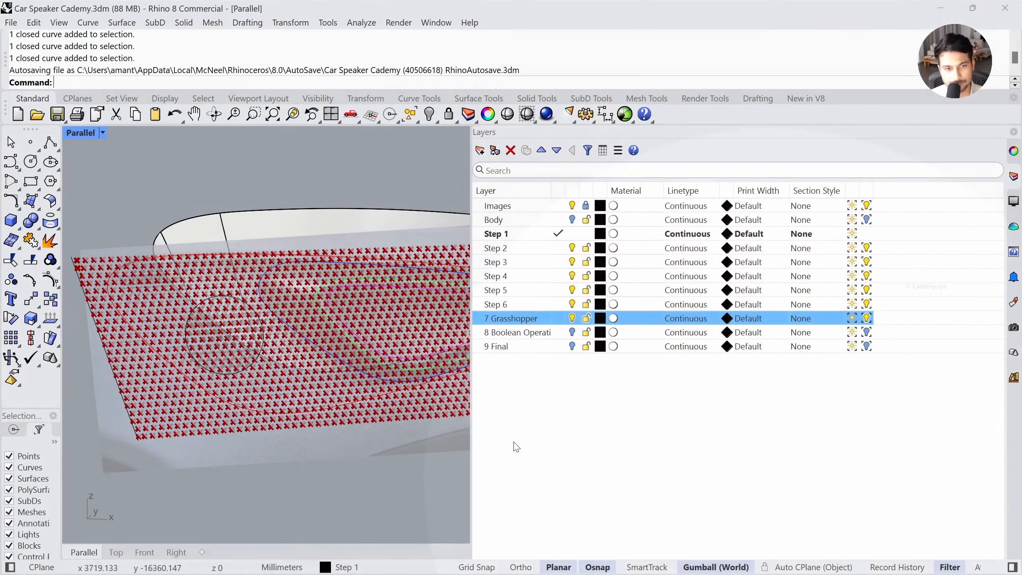
left_click(167, 365)
left_click_drag(748, 469, 734, 470)
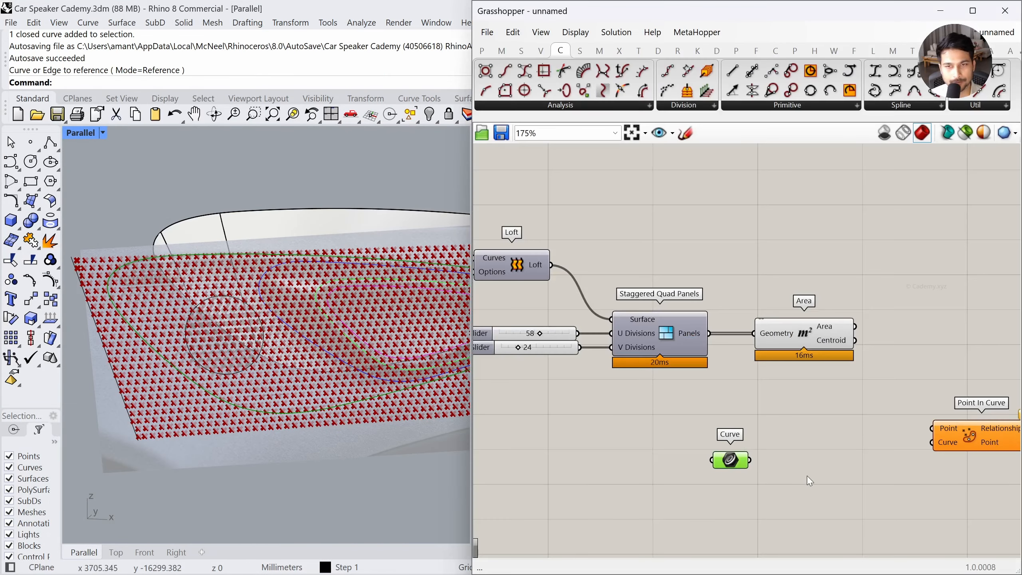
left_click(804, 463)
Reposition the Point In Curve component, leaving a wide gap between it and the Curve parameter
left_click_drag(979, 437, 953, 437)
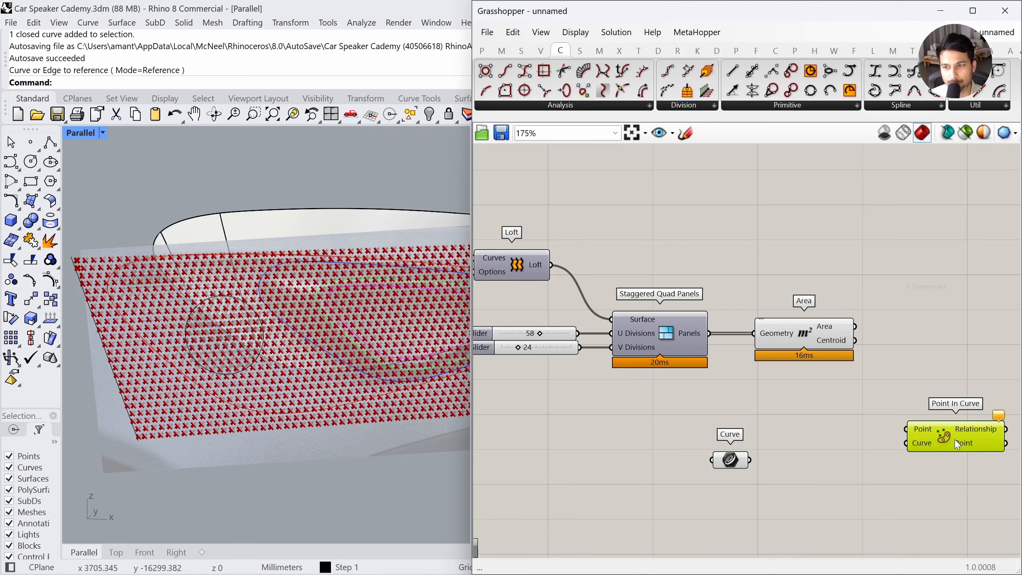
right_click_drag(833, 446, 766, 431)
left_click(768, 431)
left_click_drag(873, 429, 897, 433)
left_click(875, 444)
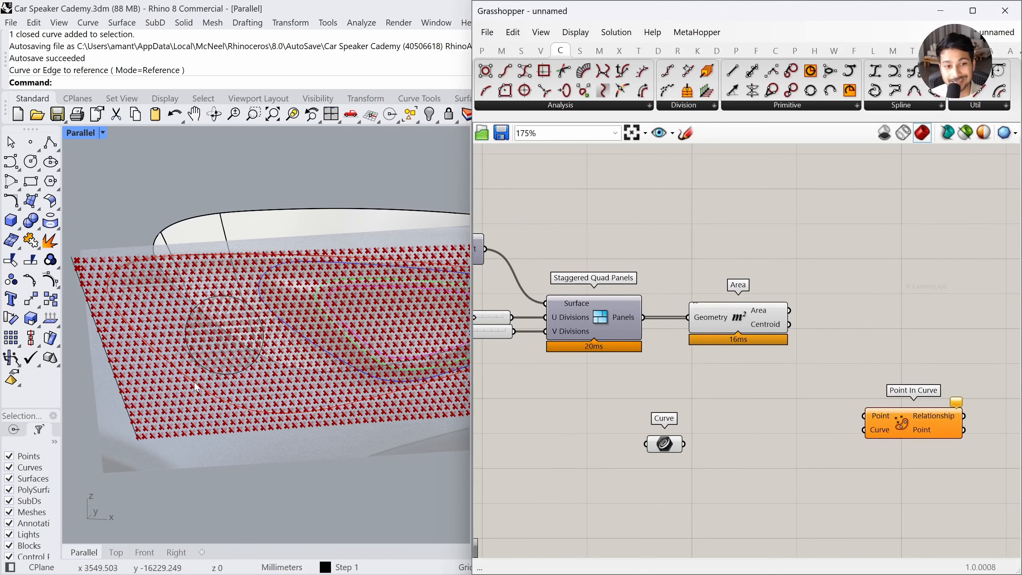
Add an Offset Curve component between the Curve parameter and Point In Curve, and wire the outline curve into its Curve input
scroll(109, 314, "up", 5)
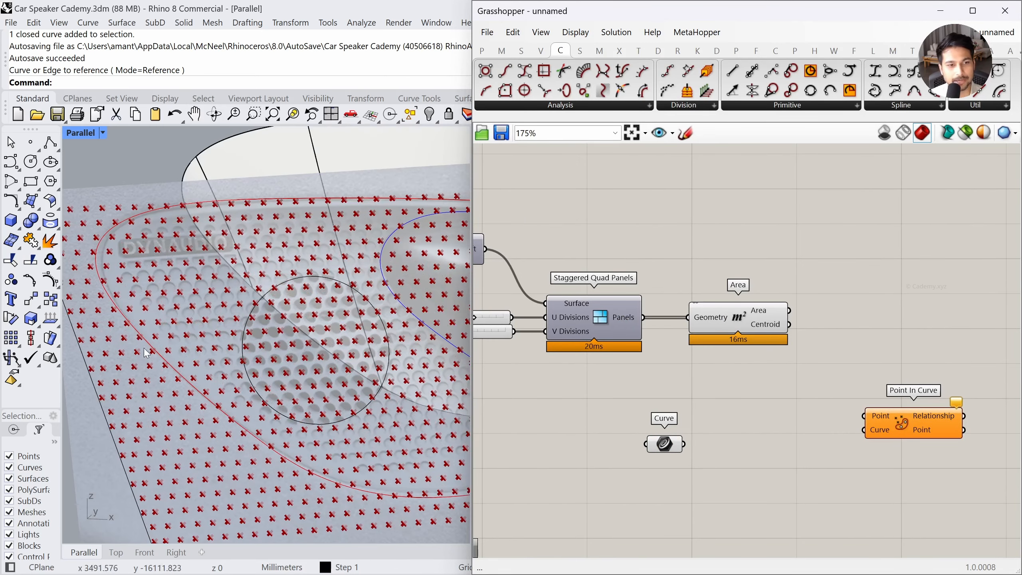
scroll(187, 377, "up", 2)
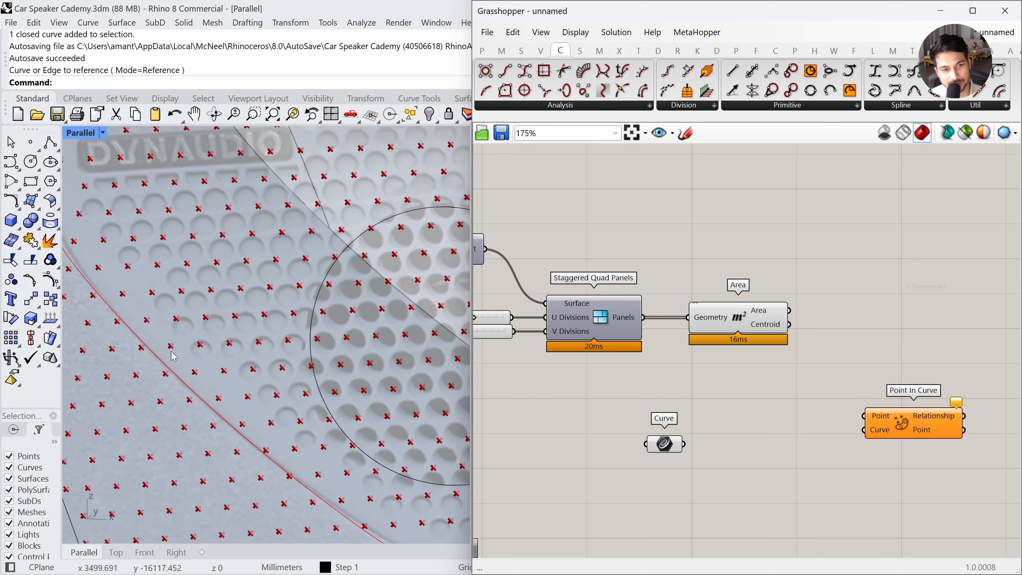
left_click(144, 347)
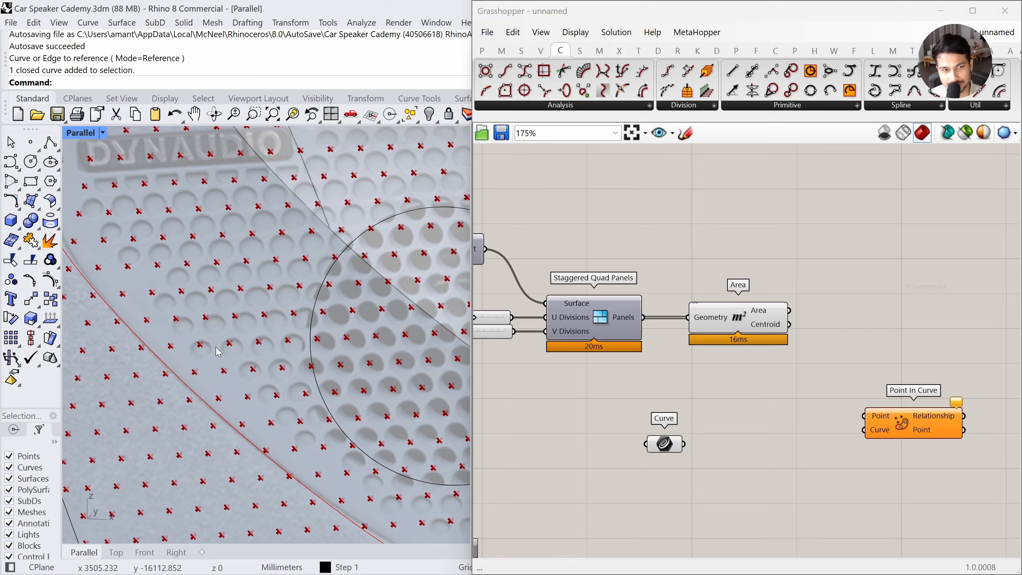
scroll(173, 324, "down", 5)
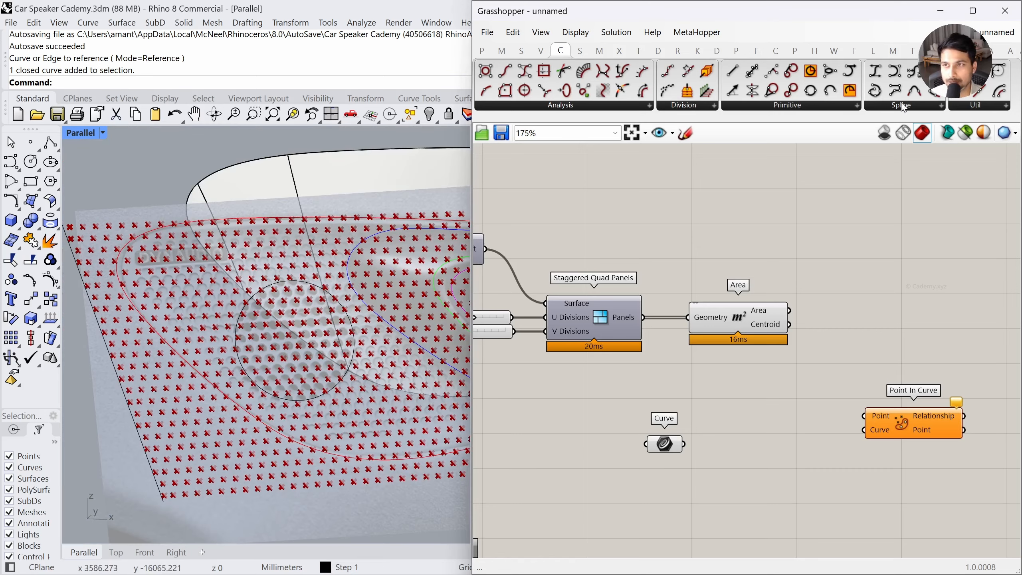
left_click(966, 105)
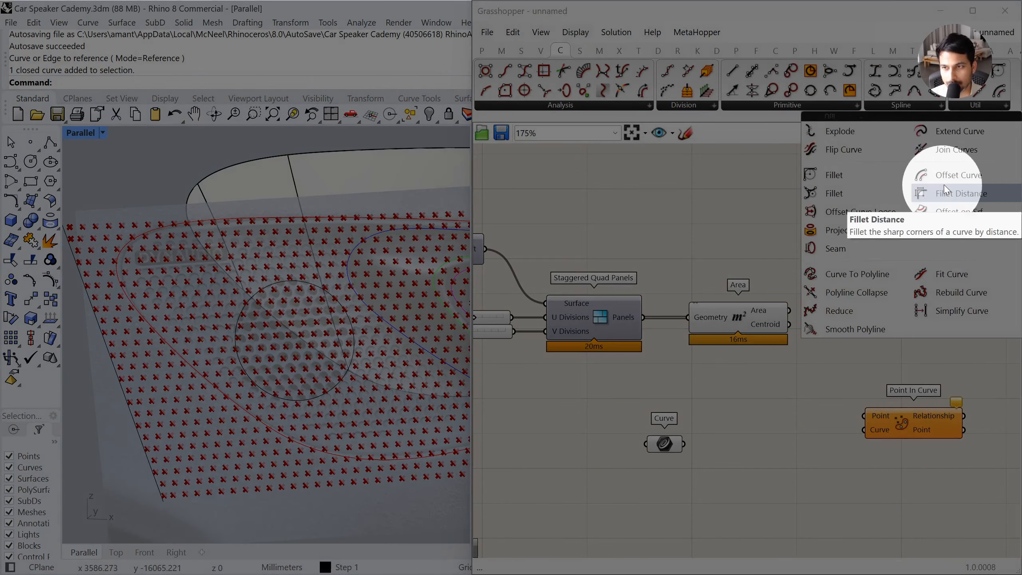
left_click(960, 176)
left_click(783, 465)
left_click_drag(684, 444, 740, 445)
scroll(208, 385, "up", 5)
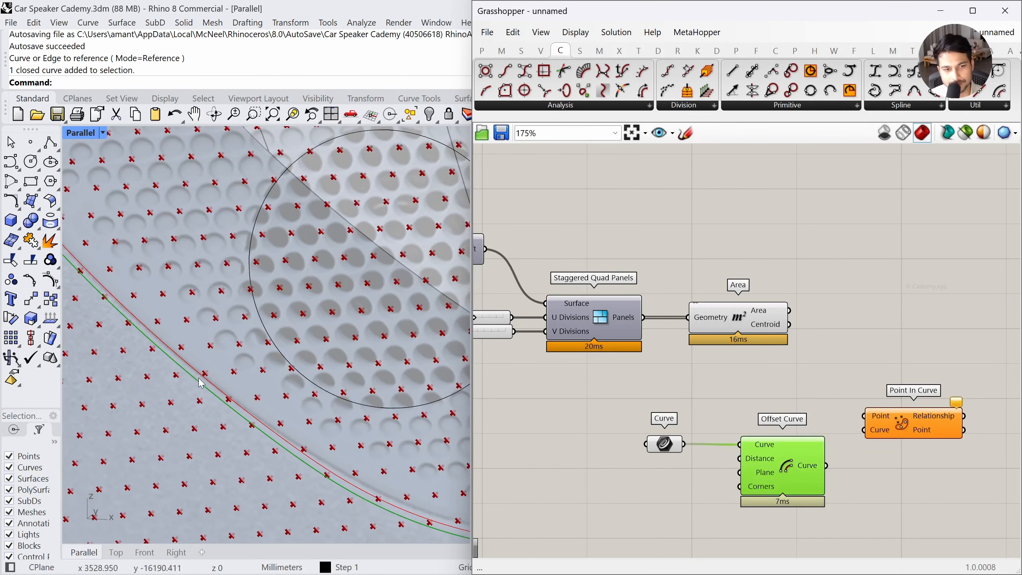
Add a Negative component beneath the Curve parameter and connect its Result to the Offset Curve's Distance input
right_click_drag(597, 497, 599, 456)
left_click(599, 456)
double_click(601, 460)
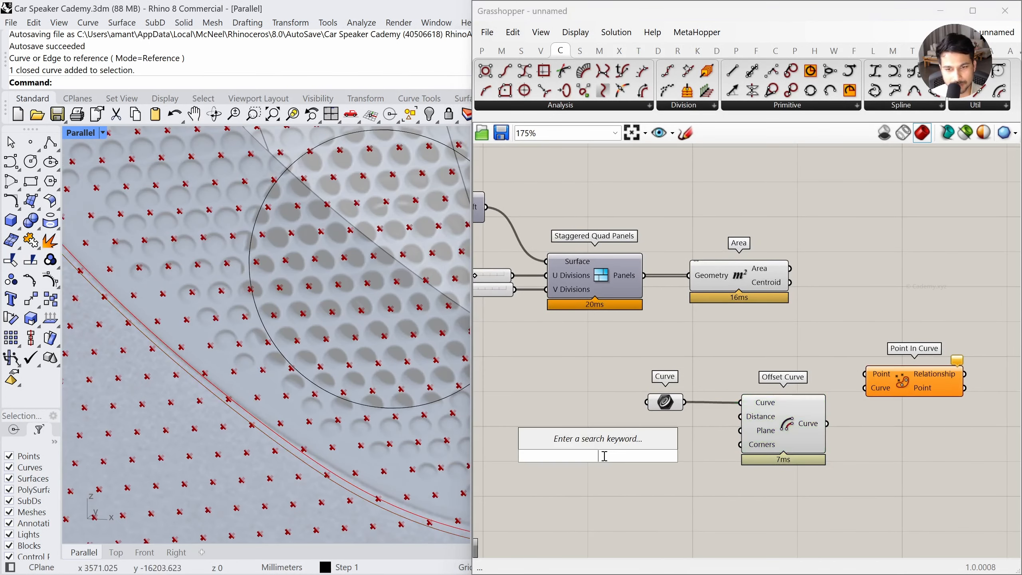
type("NEGA")
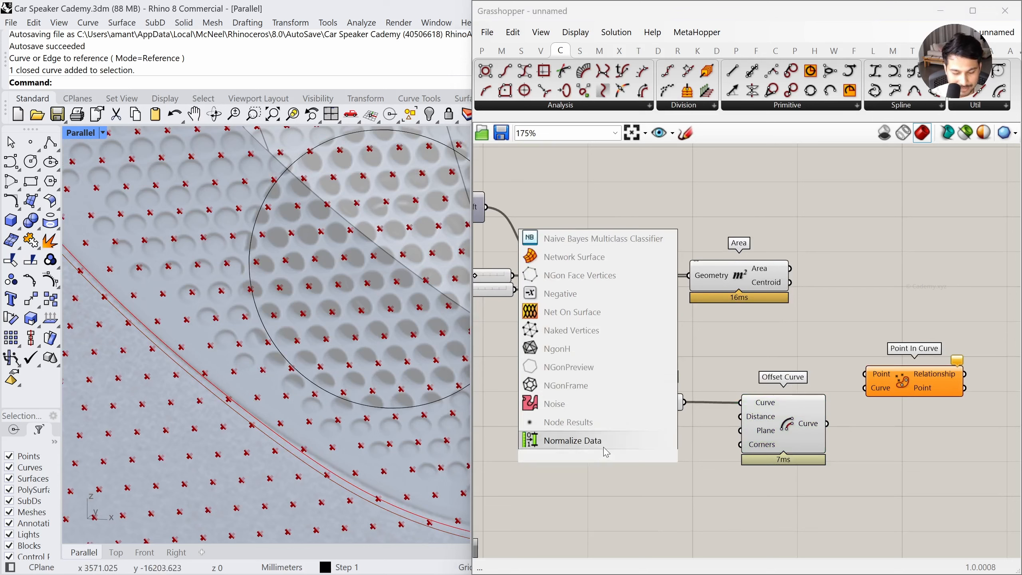
key("Return")
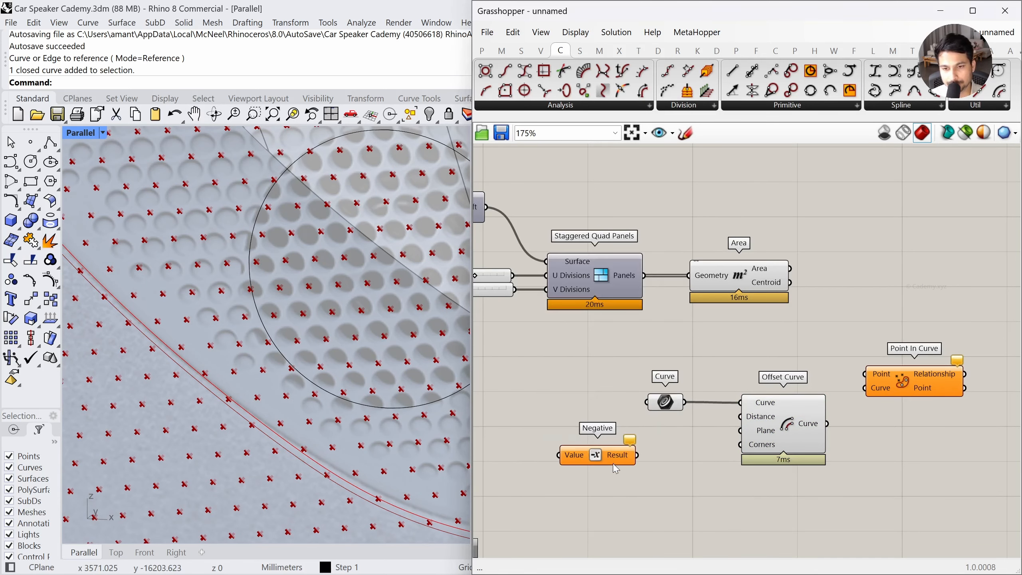
left_click_drag(613, 462, 666, 465)
left_click_drag(741, 417, 589, 460)
Create a number slider with the value 4 and feed it into the Negative component's Value input
left_click(645, 512)
double_click(548, 470)
type("4")
key("Return")
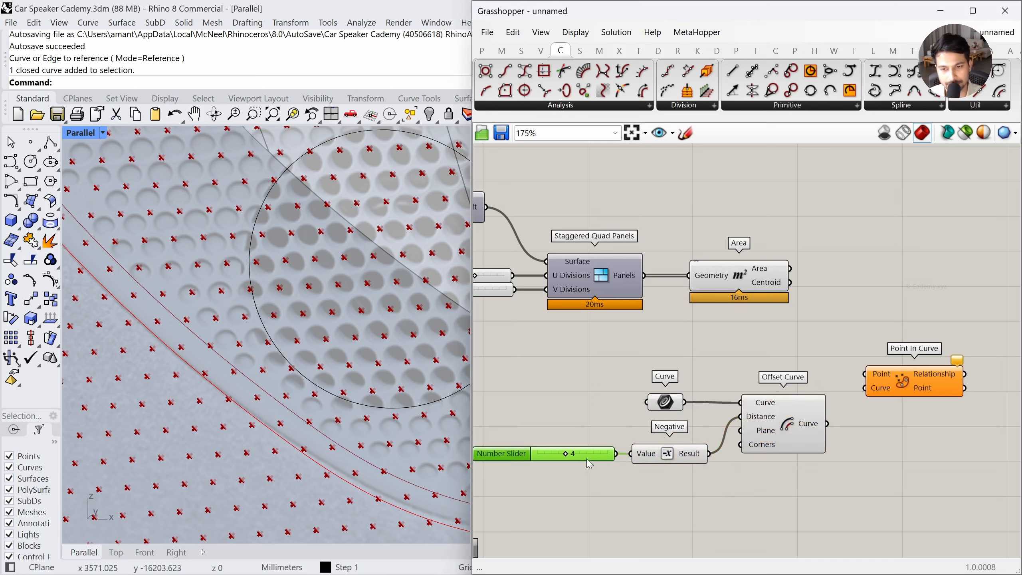
left_click(574, 476)
scroll(187, 428, "down", 4)
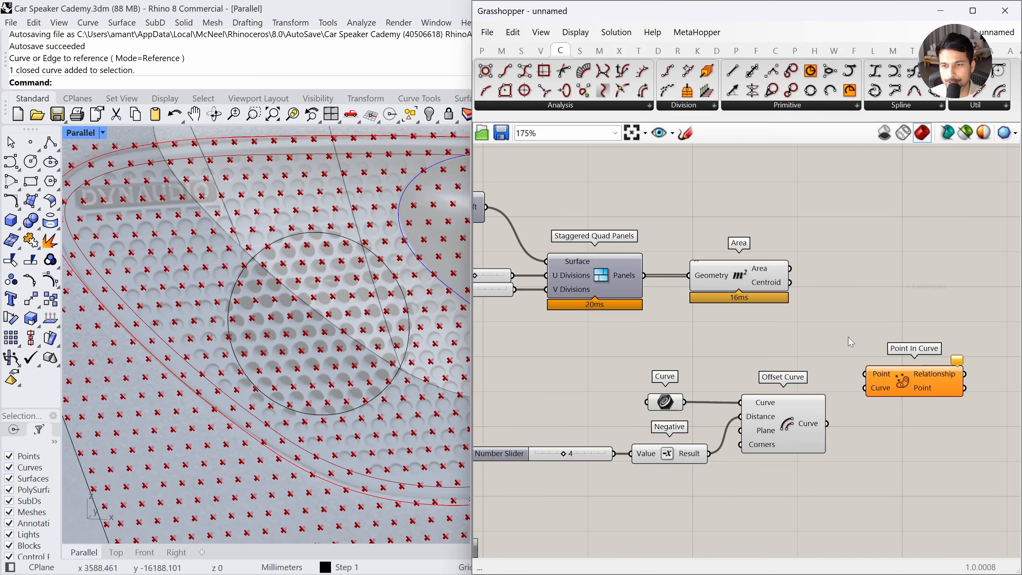
Connect the Area centroids to Point In Curve's Point input and the offset curve to its Curve input
left_click_drag(789, 284, 864, 374)
left_click_drag(900, 391, 906, 409)
left_click(840, 437)
left_click_drag(839, 424, 922, 424)
left_click(827, 486)
scroll(827, 486, "down", 2)
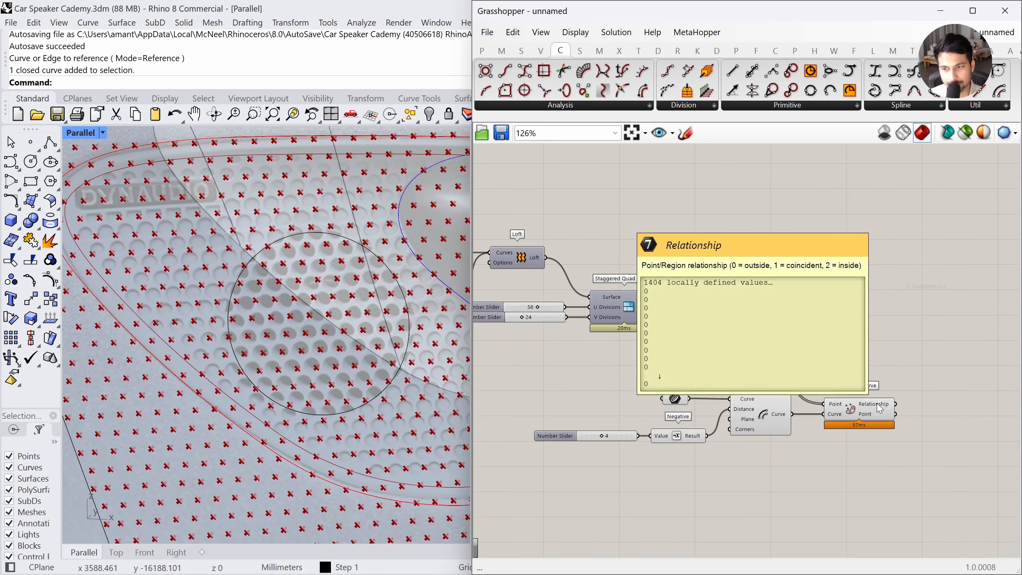
scroll(890, 409, "up", 1)
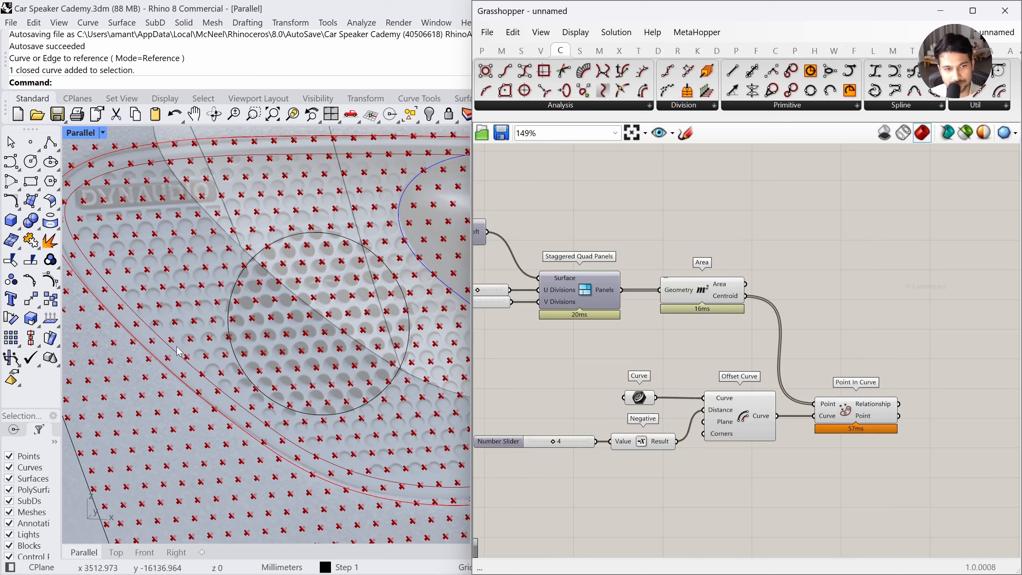
left_click(750, 420)
left_click(835, 472)
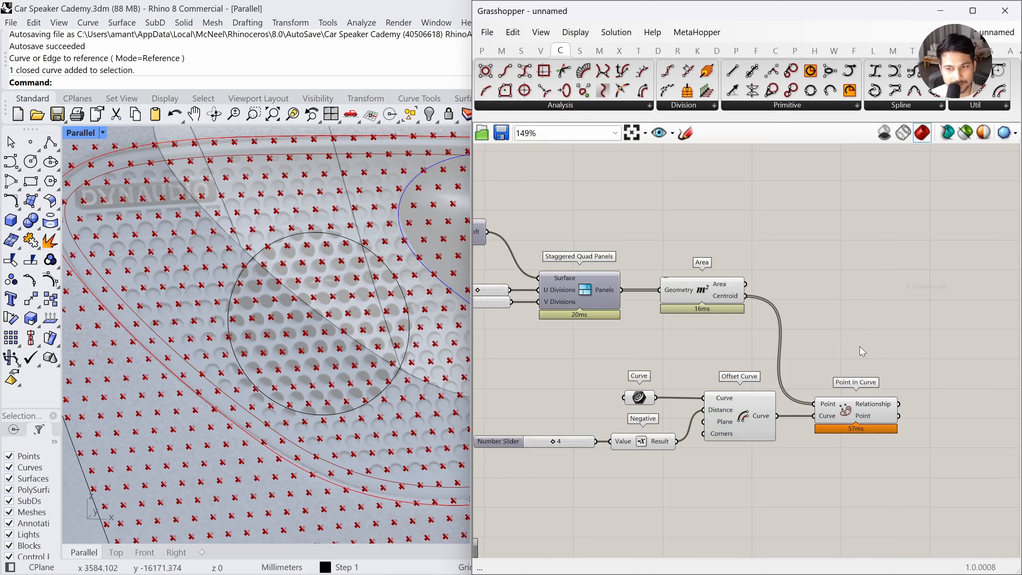
Add a Dispatch component above the Point In Curve component
double_click(860, 299)
type("DISPATC")
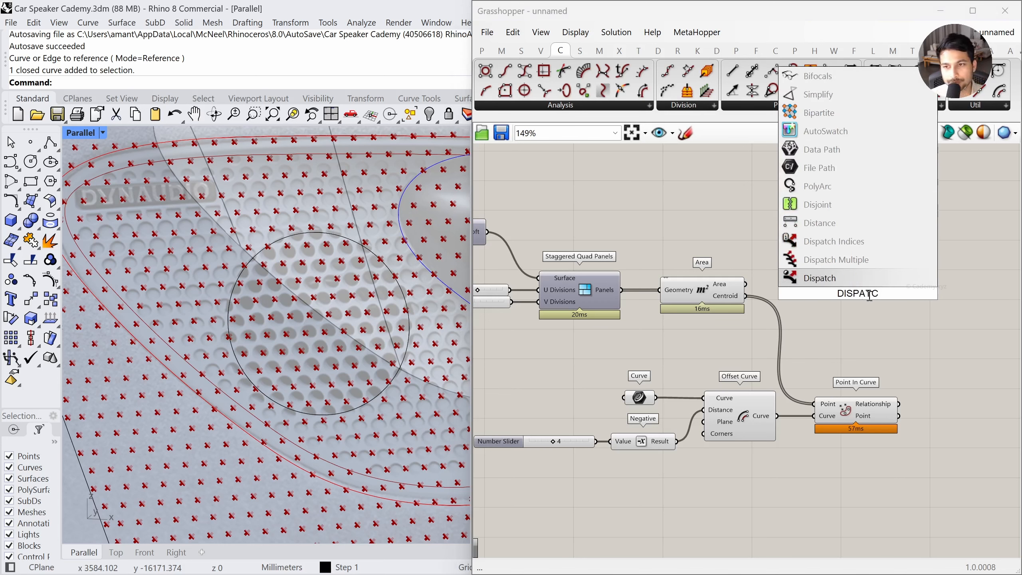
key("Return")
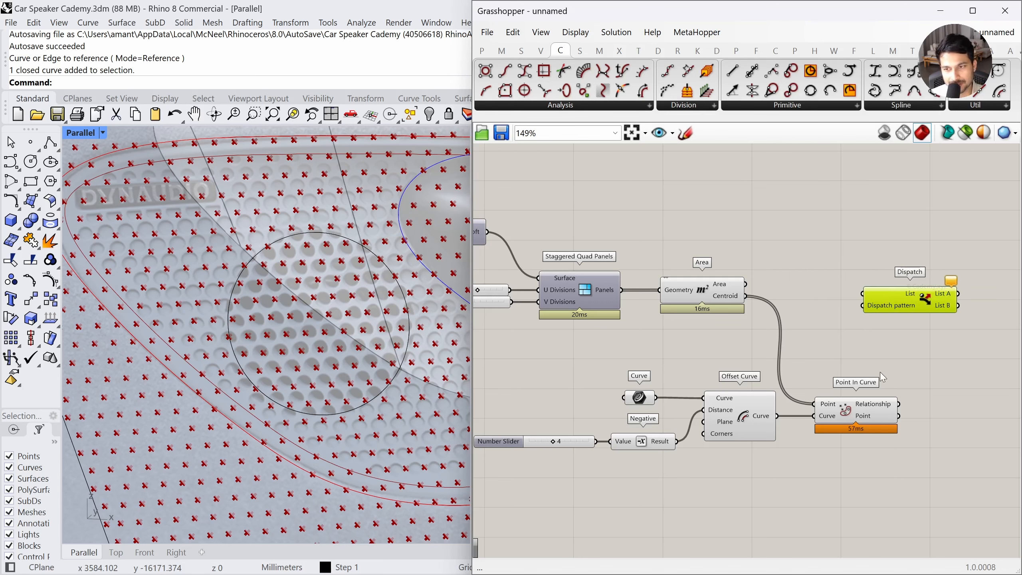
left_click(857, 413)
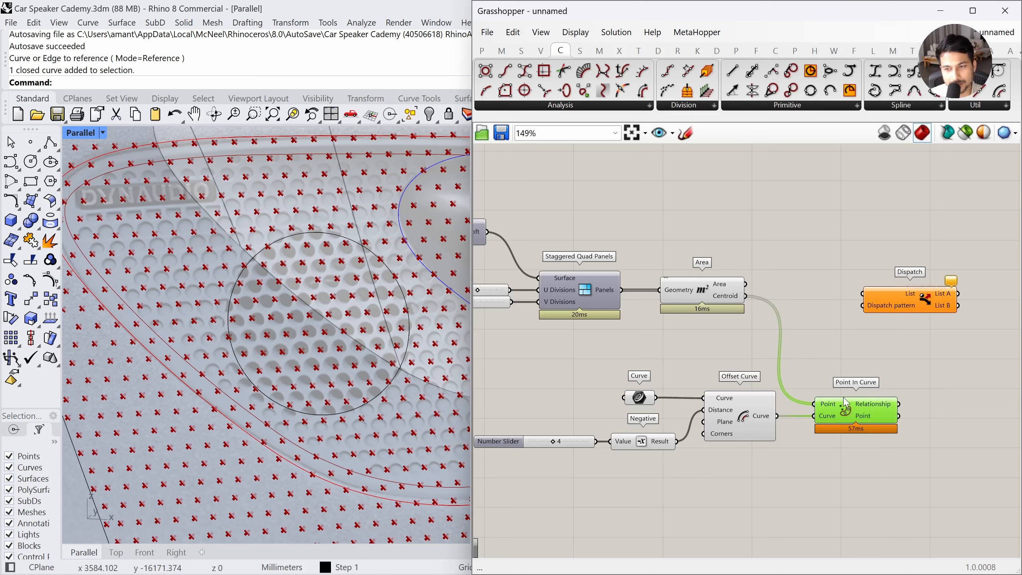
Wire the Relationship output into the Dispatch pattern and the Area centroids into the Dispatch List input
left_click_drag(899, 404, 898, 310)
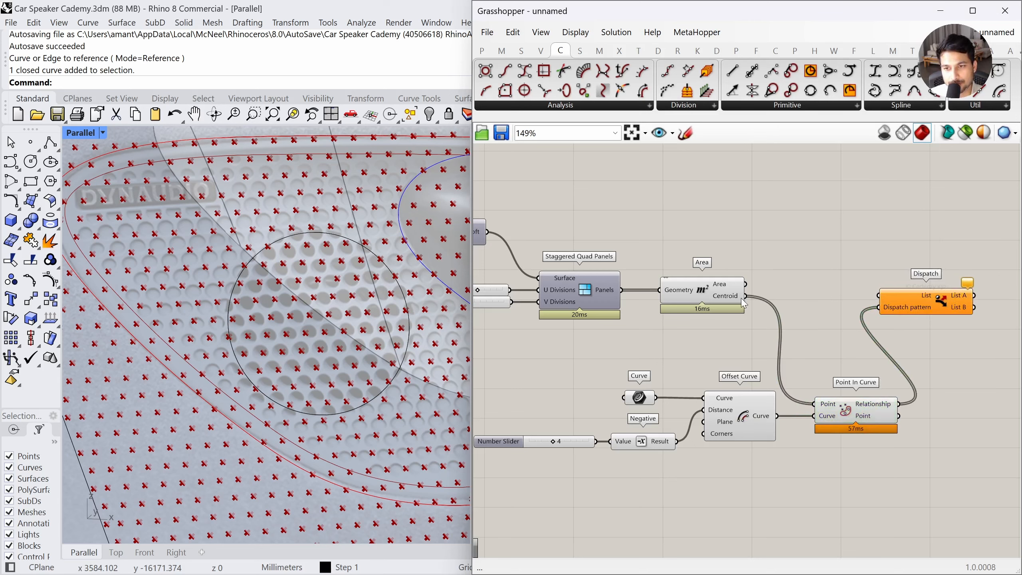
left_click_drag(743, 301, 879, 296)
left_click(922, 306)
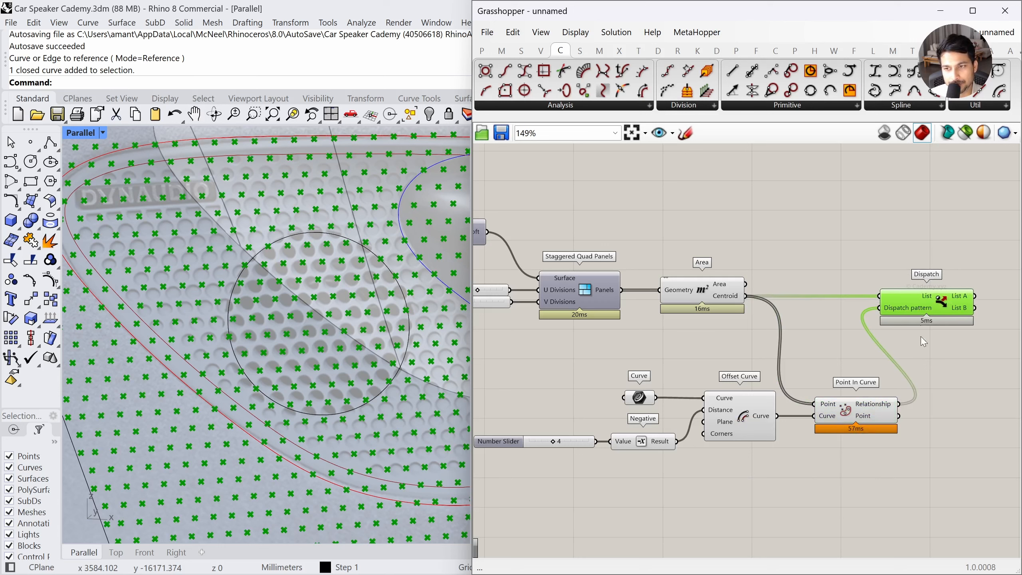
right_click_drag(930, 371, 902, 373)
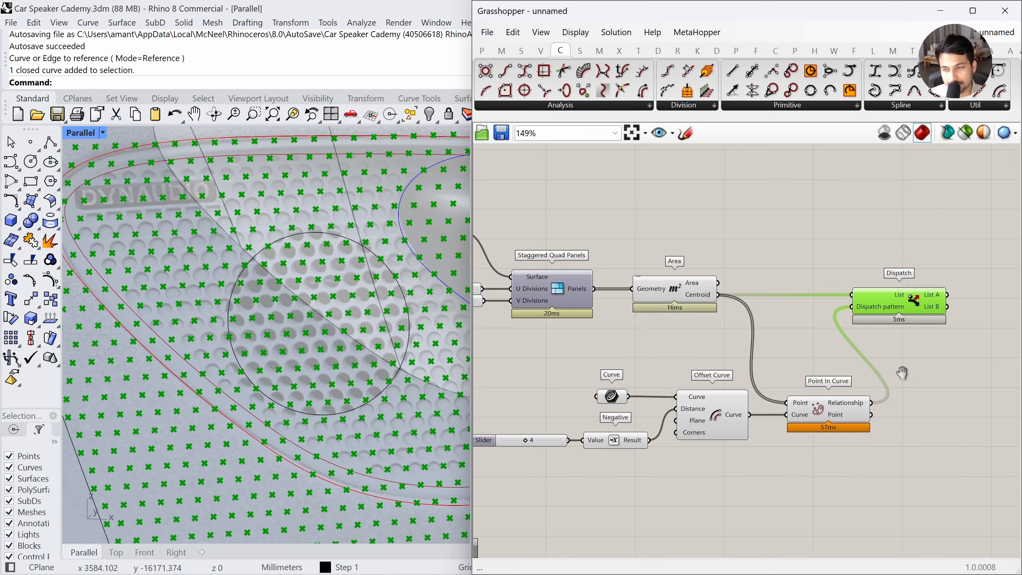
left_click(962, 293)
scroll(904, 370, "down", 1)
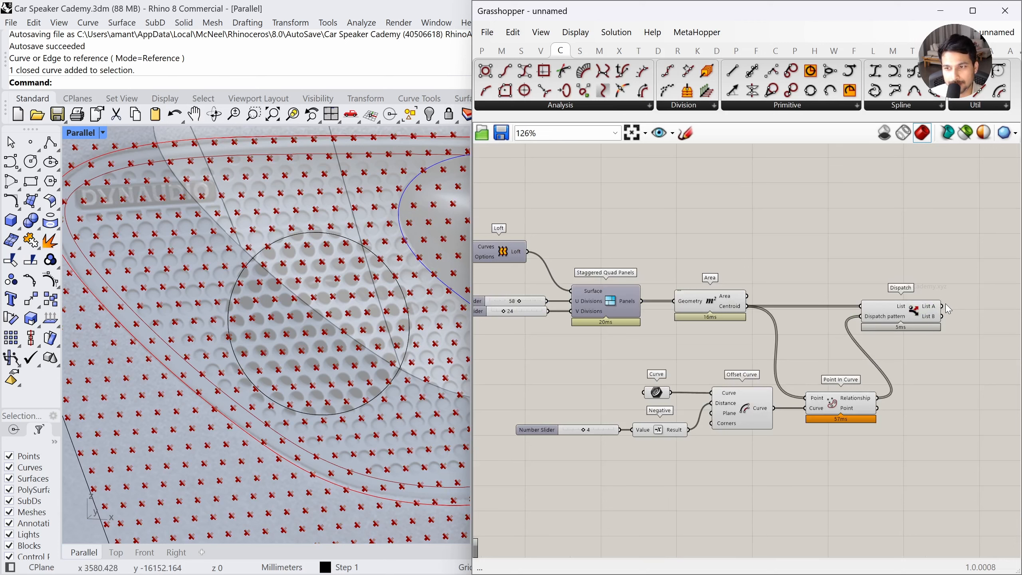
left_click_drag(946, 306, 968, 270)
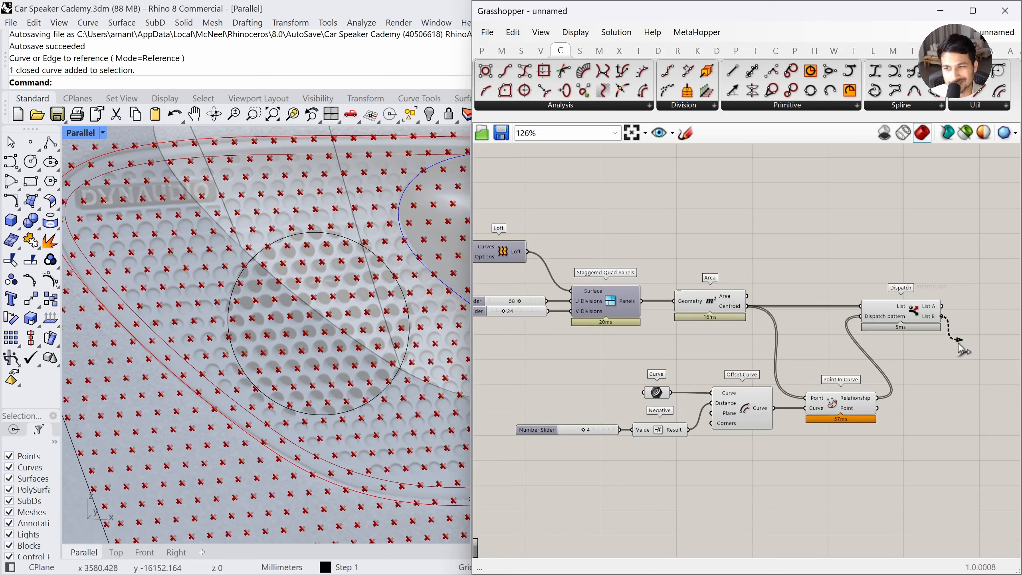
left_click_drag(962, 349, 956, 362)
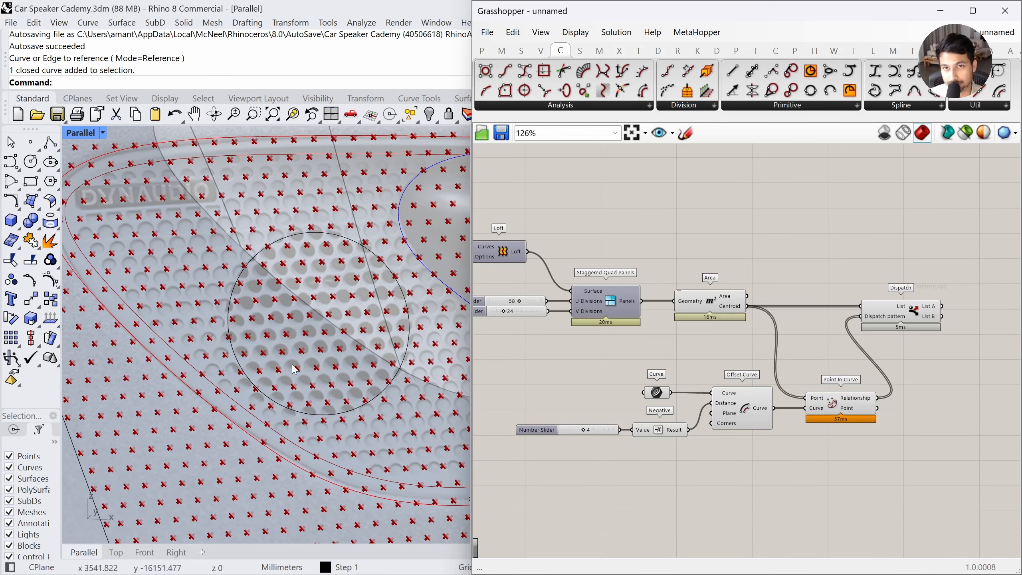
Turn off the viewport preview for all components of the definition, from the loft curves through Dispatch
left_click_drag(967, 237, 505, 445)
scroll(902, 295, "down", 2)
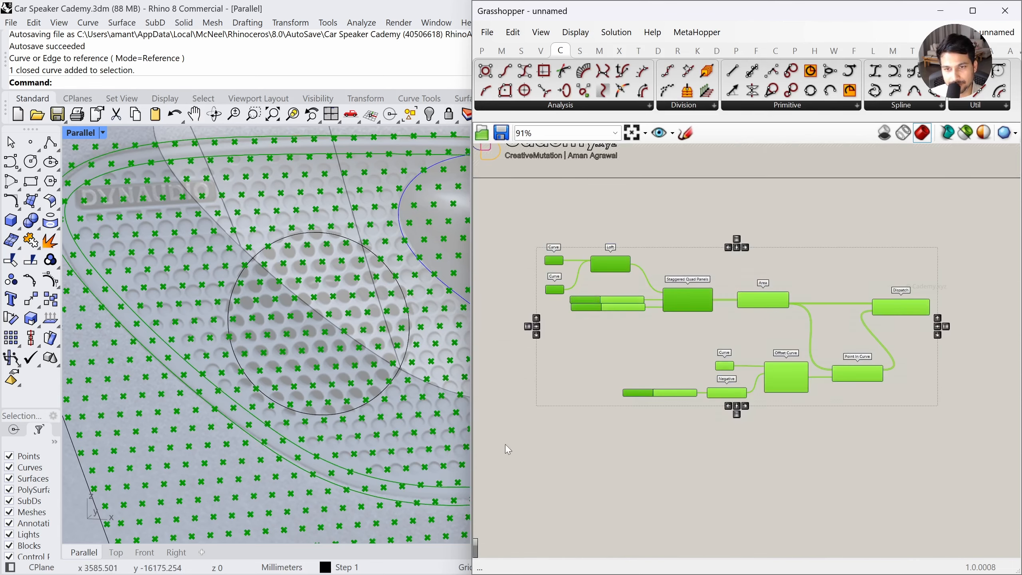
middle_click(683, 428)
left_click(717, 397)
left_click(922, 343)
Add a Point parameter beside the Dispatch component's outputs
scroll(938, 322, "up", 6)
right_click_drag(933, 332, 823, 329)
double_click(893, 306)
type("OPINT")
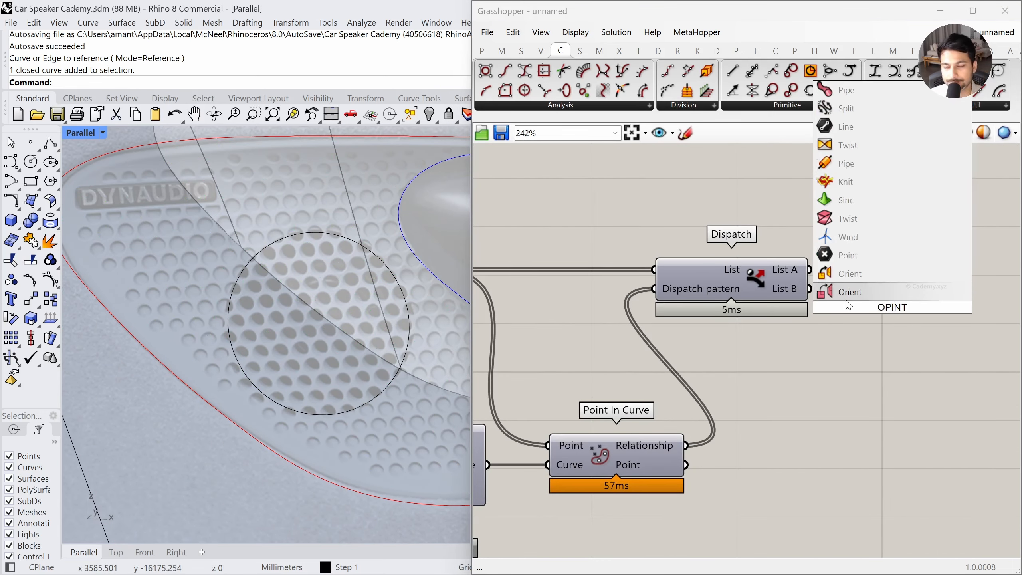
left_click(846, 255)
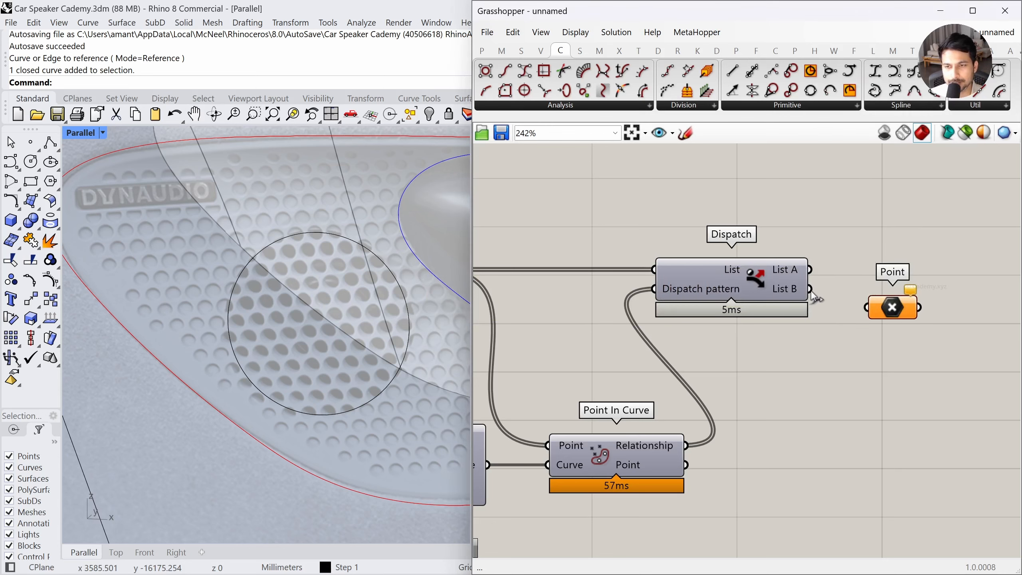
Try wiring the Dispatch List B output into the Point parameter and check the resulting points in the viewport
left_click_drag(812, 291, 865, 308)
left_click_drag(895, 309, 886, 337)
scroll(255, 394, "down", 8)
right_click_drag(306, 389, 361, 366)
scroll(261, 398, "up", 5)
right_click_drag(261, 399, 270, 407)
Connect the Dispatch List A output to the Point parameter and align the parameter with Dispatch
left_click_drag(810, 269, 889, 270)
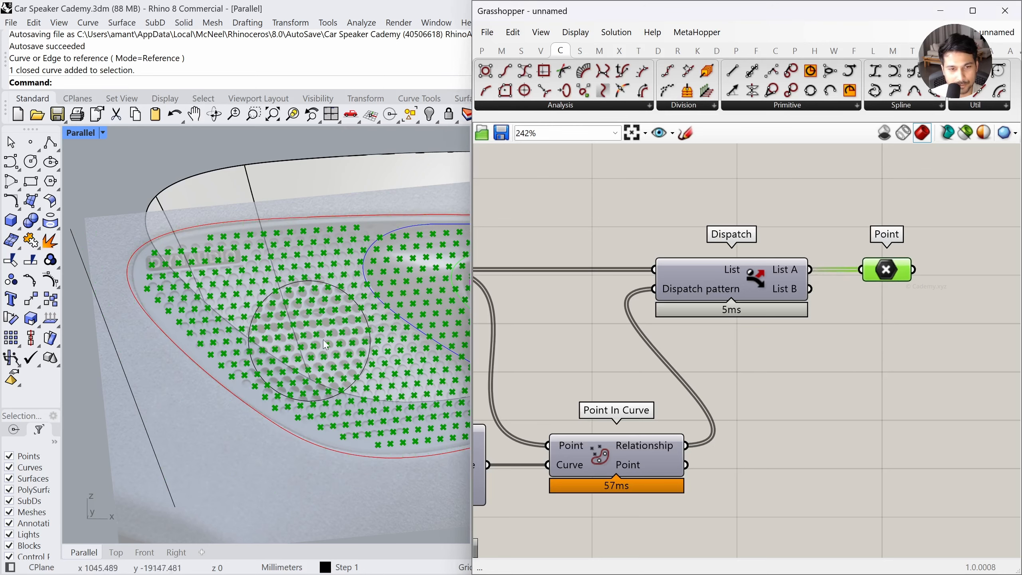
right_click_drag(238, 288, 205, 288)
left_click(855, 321)
left_click(889, 273)
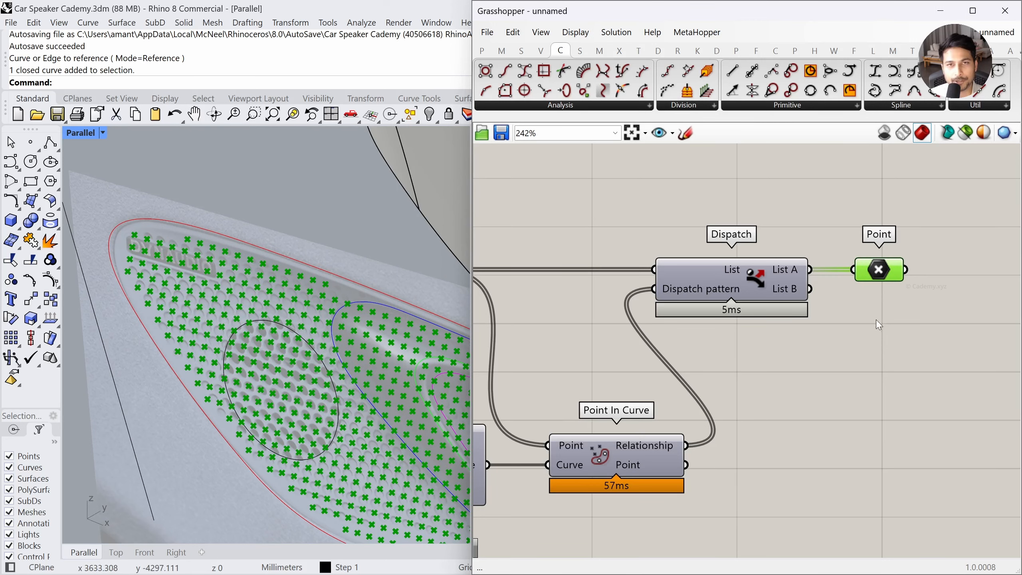
Inspect the filtered points from an angle and in the Front view, close to the inner outlines
right_click_drag(145, 321, 183, 322)
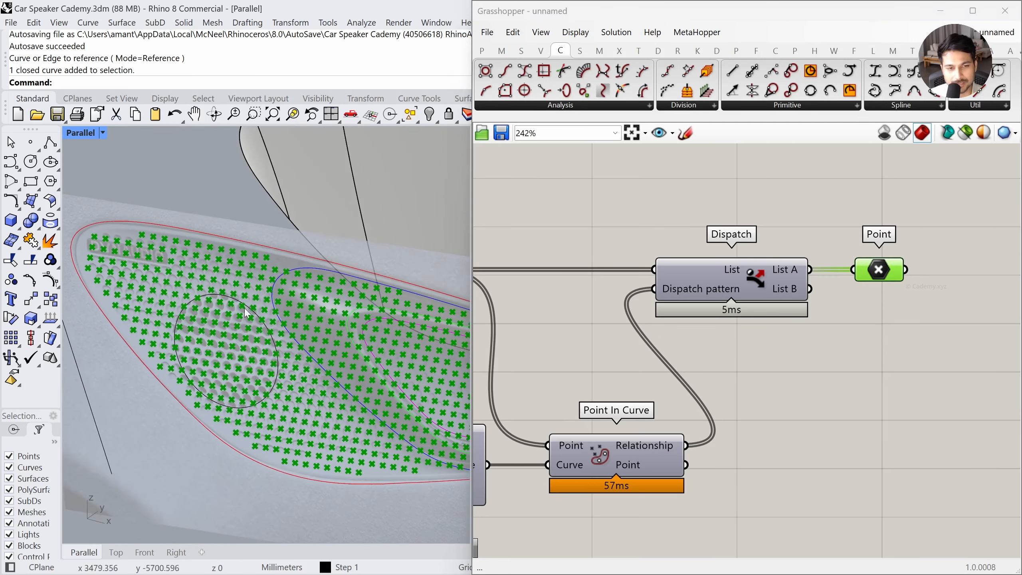
right_click_drag(248, 314, 195, 409)
left_click(143, 552)
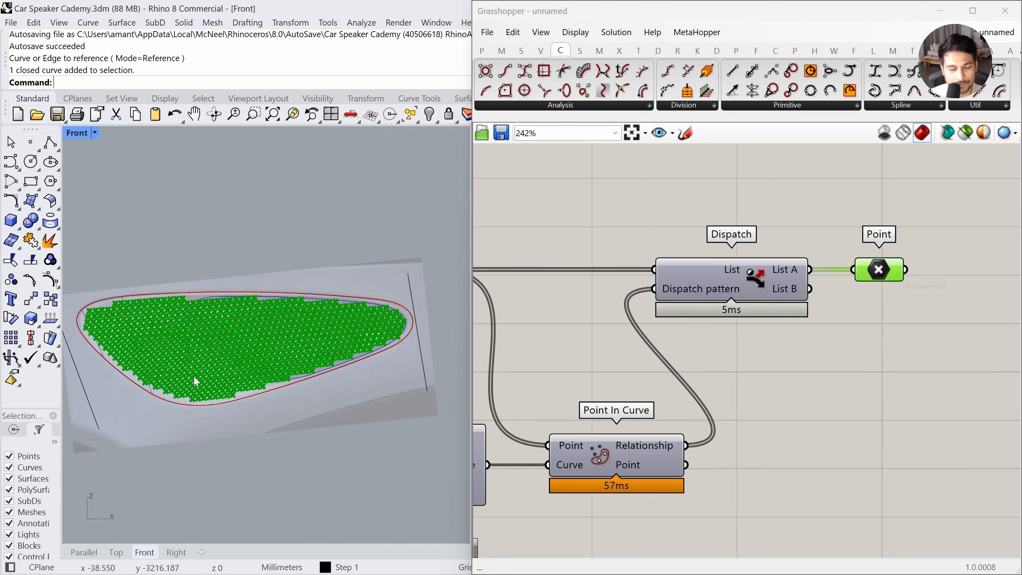
scroll(197, 382, "up", 5)
left_click(869, 300)
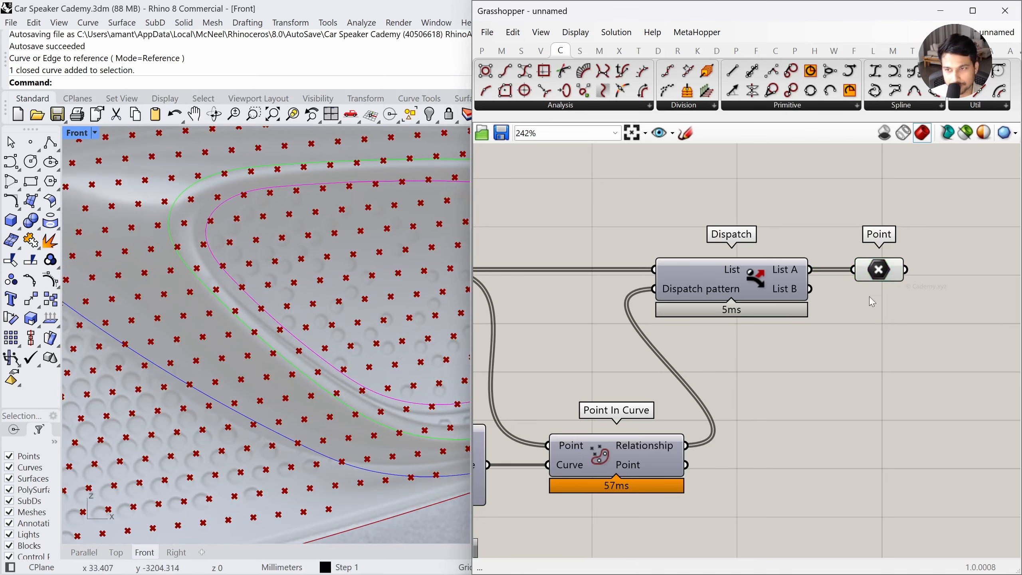
Hide the Point parameter's preview to see the whole reference image, and turn the preview back on
left_click(878, 279)
middle_click(911, 331)
left_click(843, 331)
left_click(906, 349)
scroll(282, 372, "down", 8)
scroll(290, 359, "down", 3)
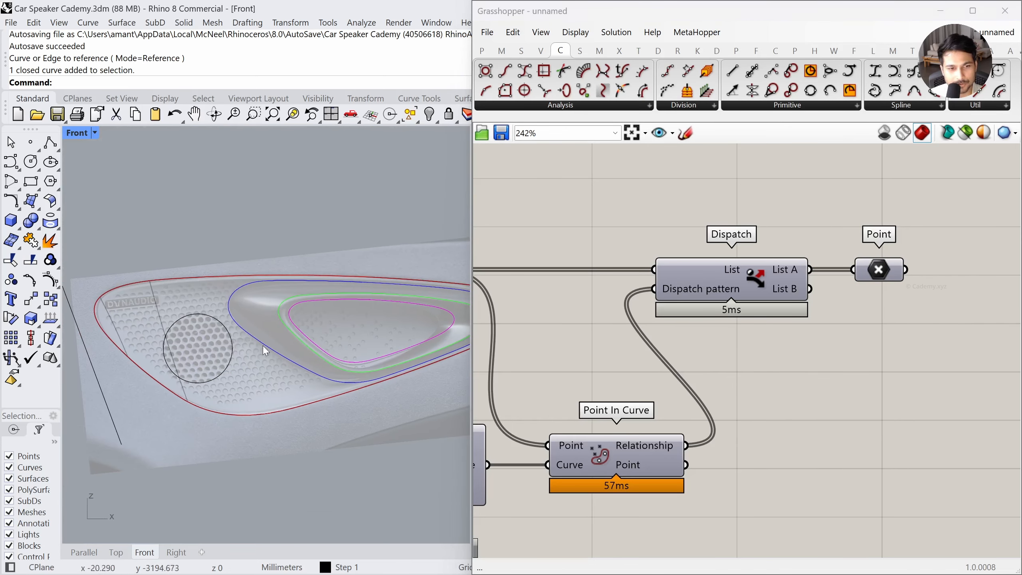
left_click(880, 270)
middle_click(875, 274)
left_click(832, 275)
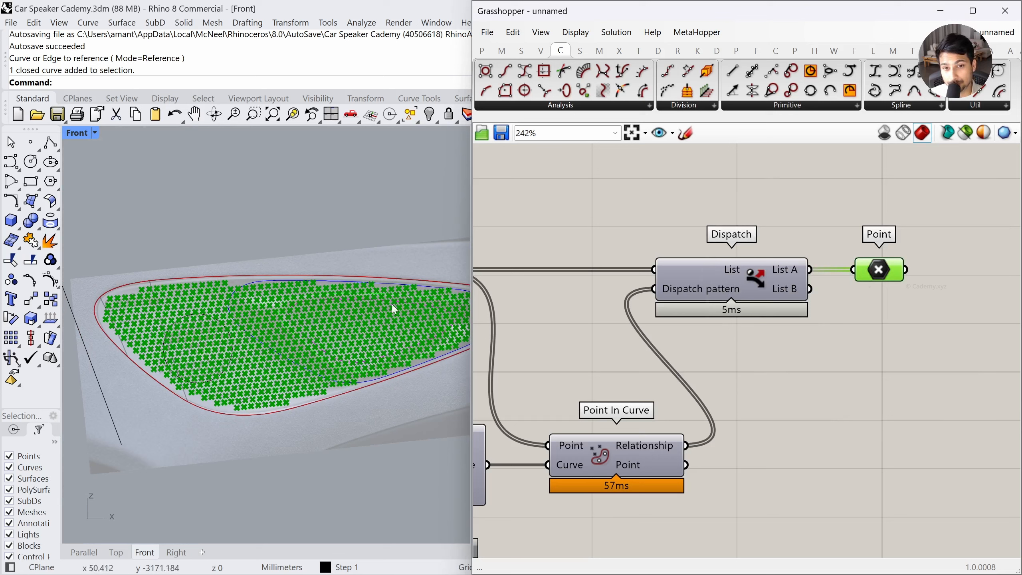
Temporarily hide the Point preview to examine the scattered perforations inside the inner outlines of the reference image
middle_click(813, 318)
left_click(878, 280)
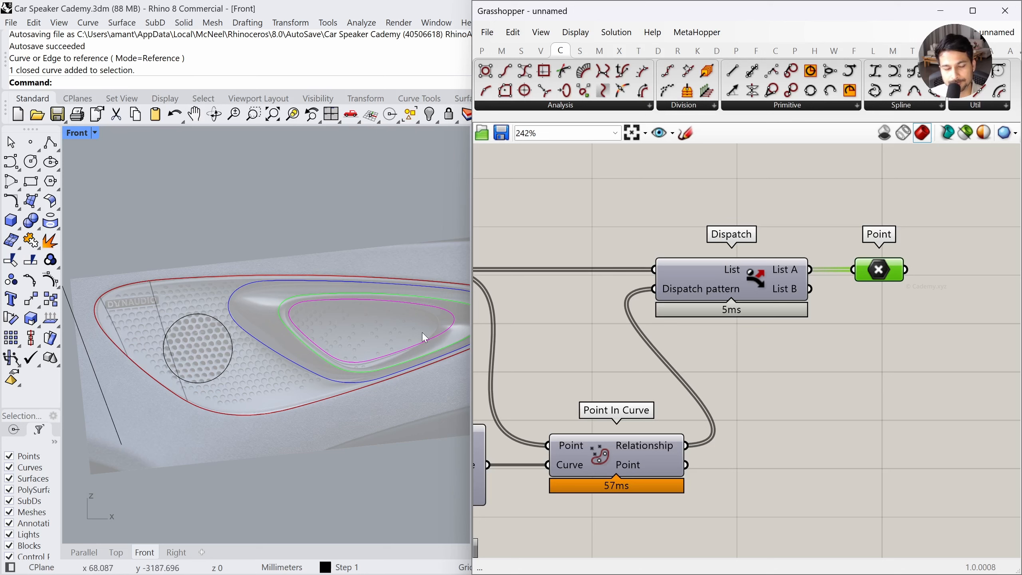
left_click(363, 335)
scroll(358, 355, "up", 3)
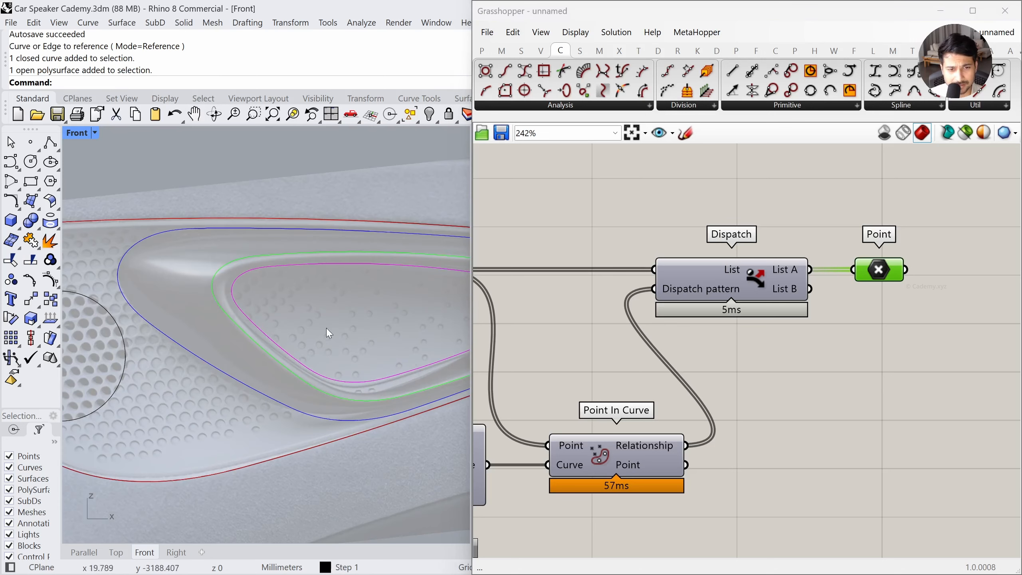
scroll(318, 322, "down", 2)
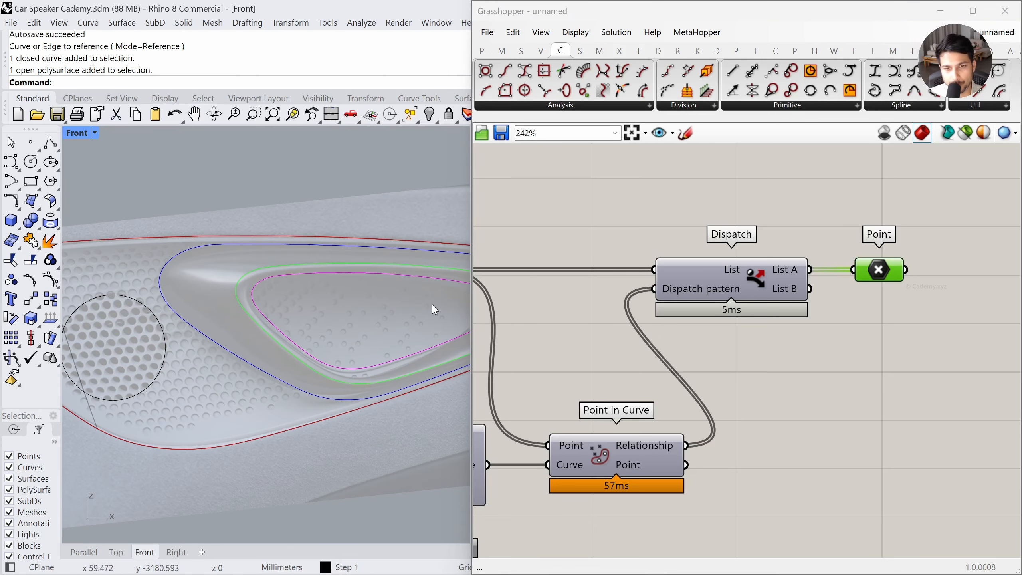
scroll(433, 306, "down", 2)
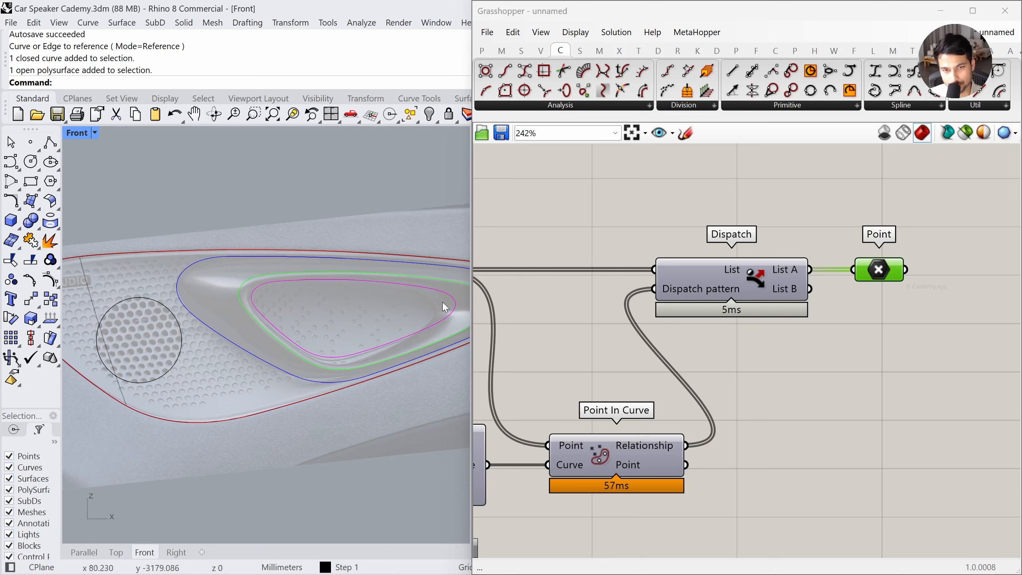
scroll(374, 322, "down", 3)
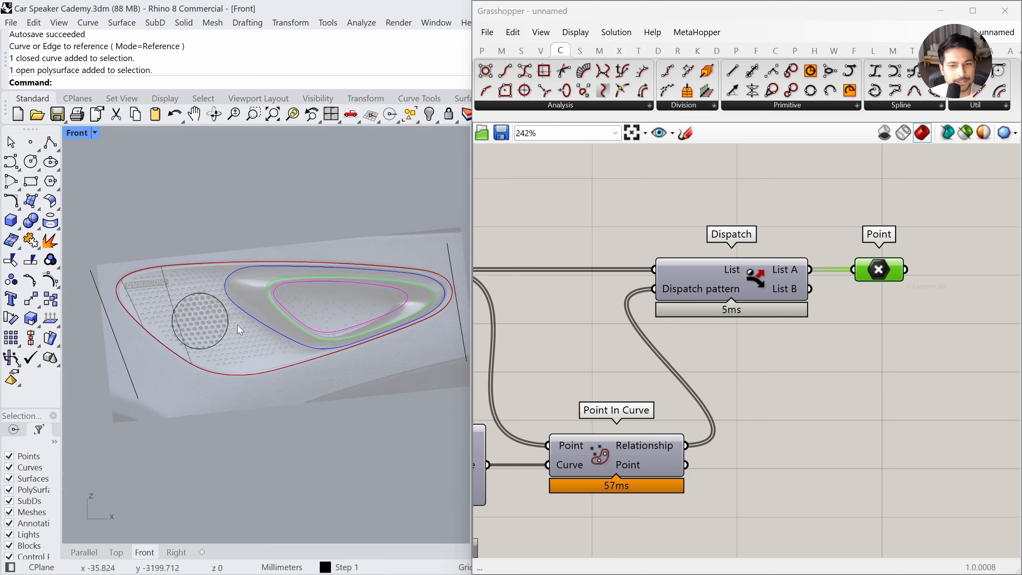
middle_click(882, 271)
left_click(902, 250)
left_click(795, 392)
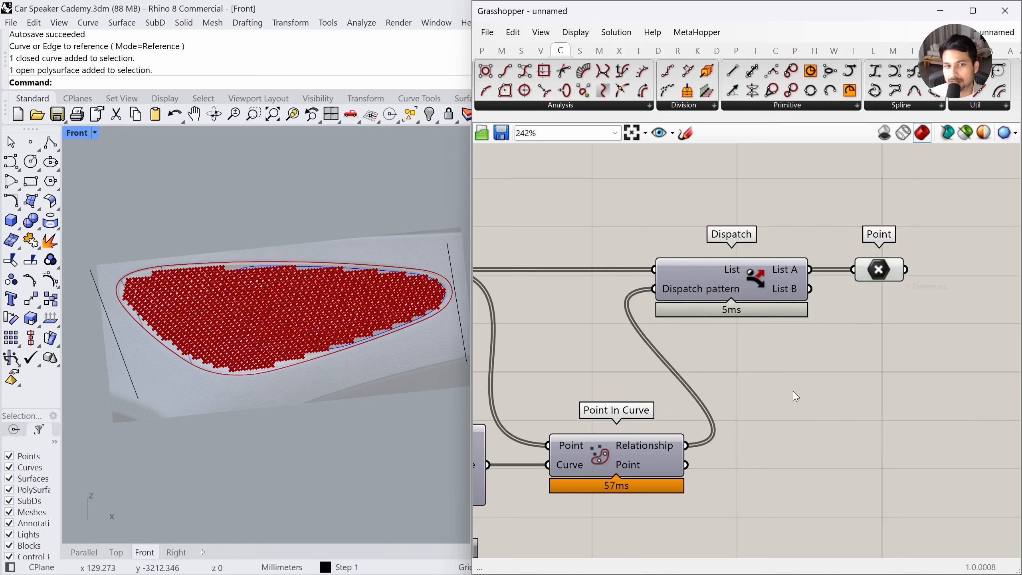
Check the values held by the Point parameter and compare the points with the grille outline
right_click_drag(879, 347, 778, 338)
scroll(777, 338, "up", 1)
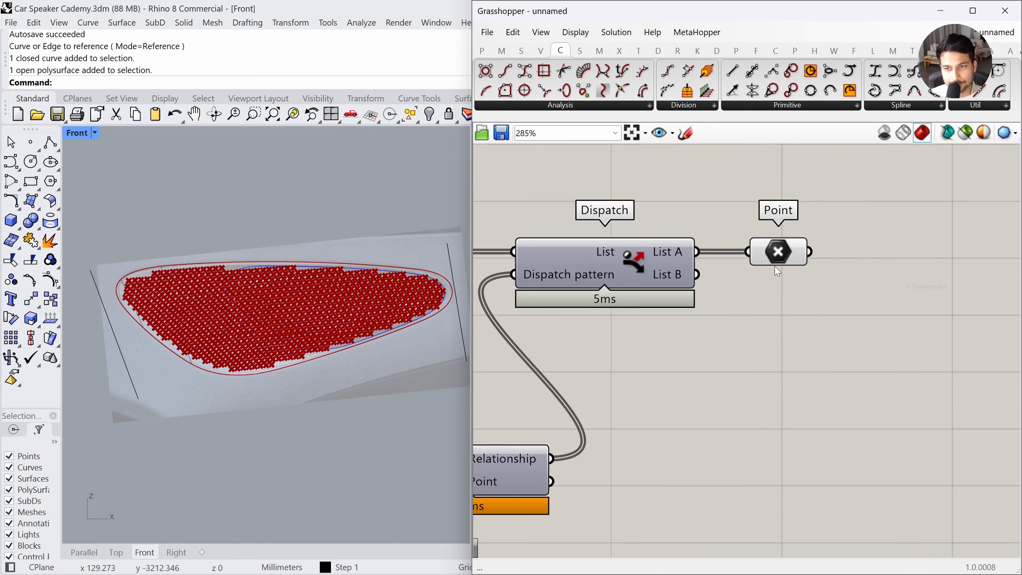
scroll(181, 326, "up", 2)
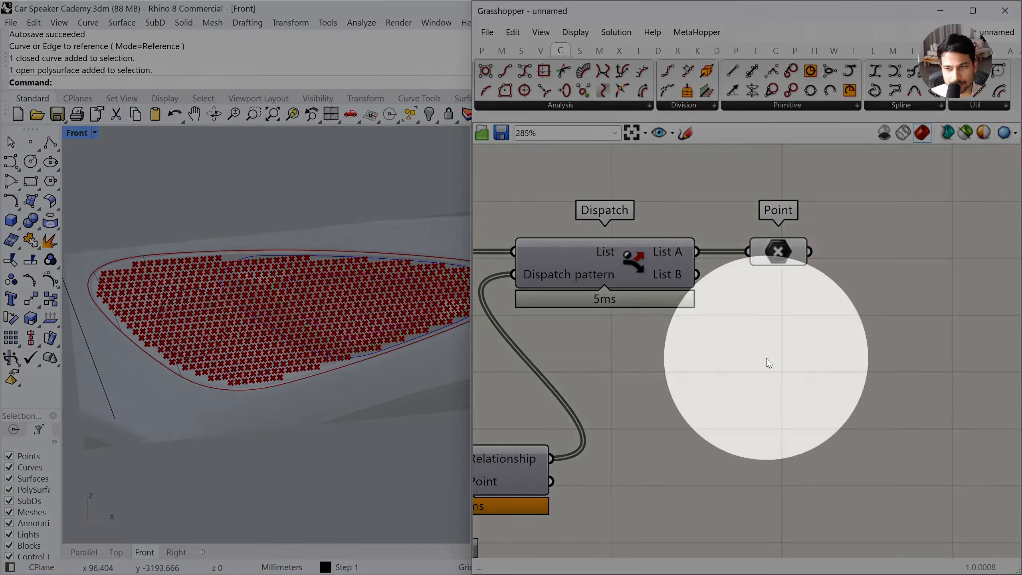
left_click(785, 257)
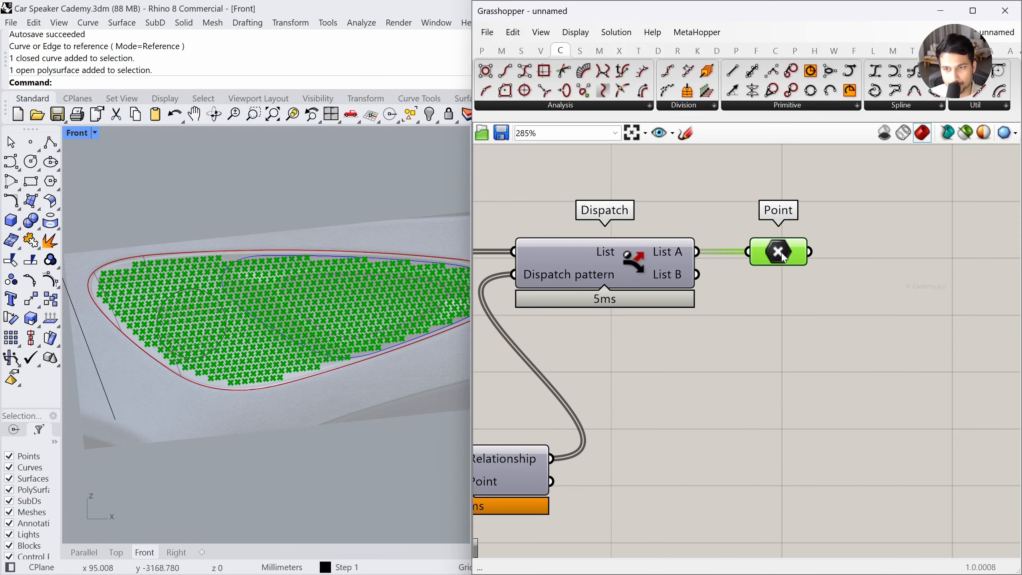
mouse_move(776, 256)
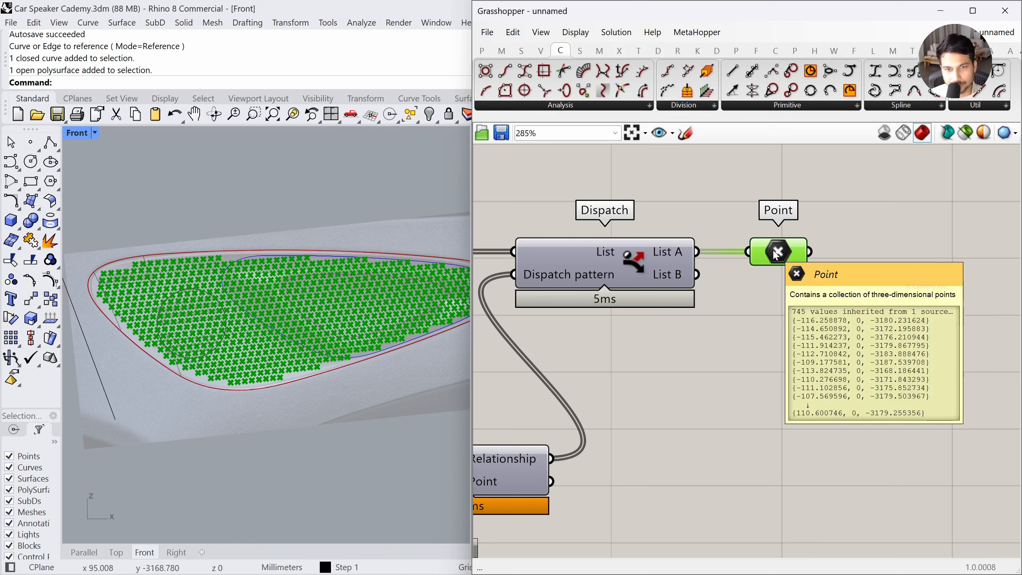
left_click(701, 354)
scroll(255, 413, "down", 4)
scroll(362, 391, "up", 4)
right_click_drag(338, 382, 335, 402)
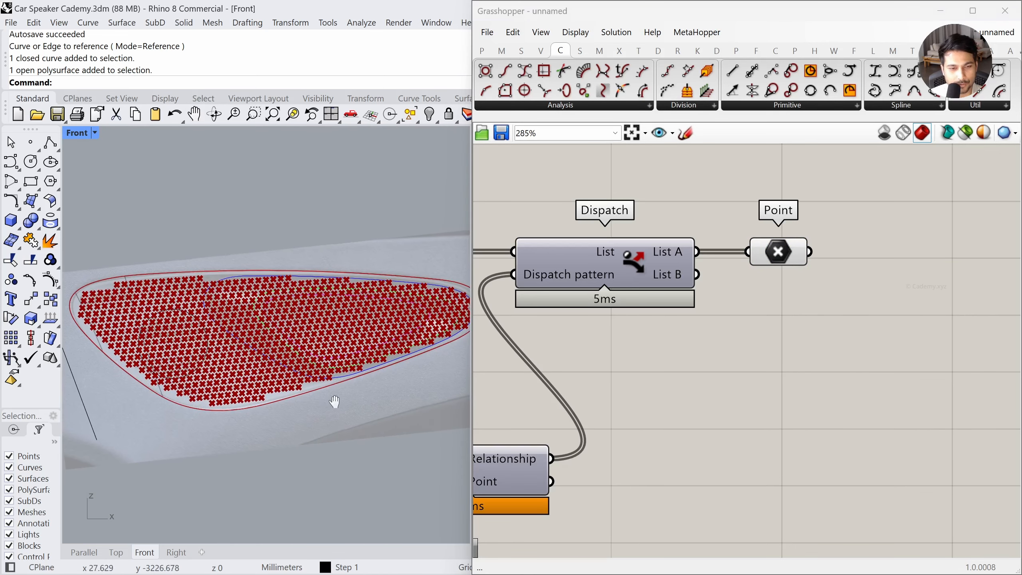
Add a Jitter component and connect the Point parameter to its List input
scroll(747, 345, "down", 3)
double_click(786, 330)
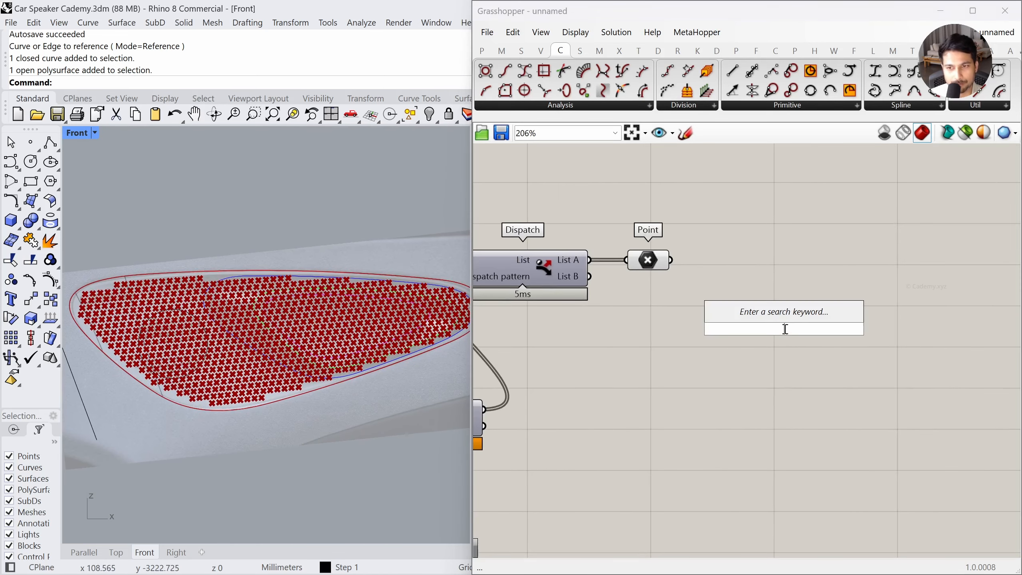
type("JITTE")
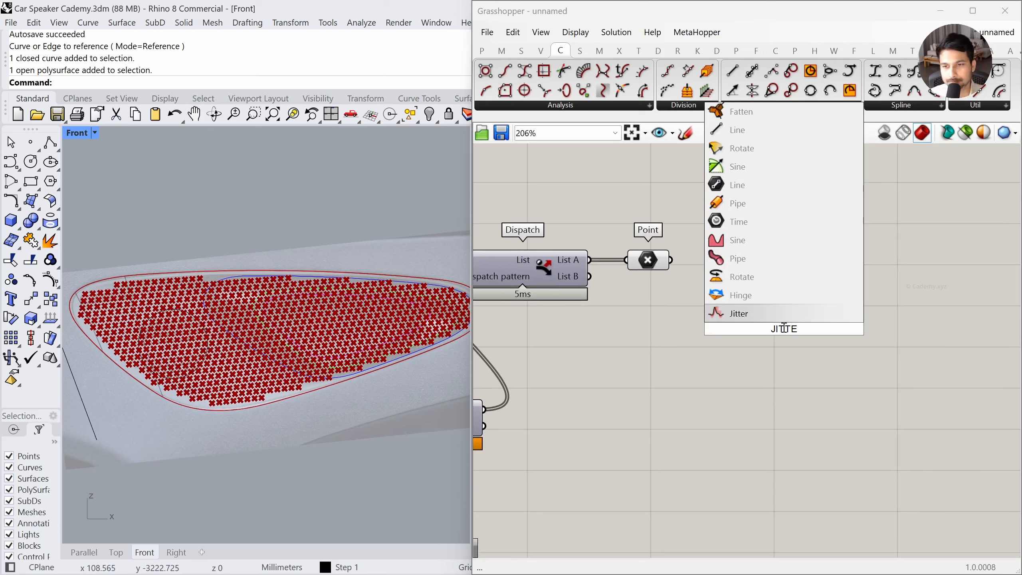
left_click(753, 313)
left_click_drag(689, 279, 812, 269)
mouse_move(656, 270)
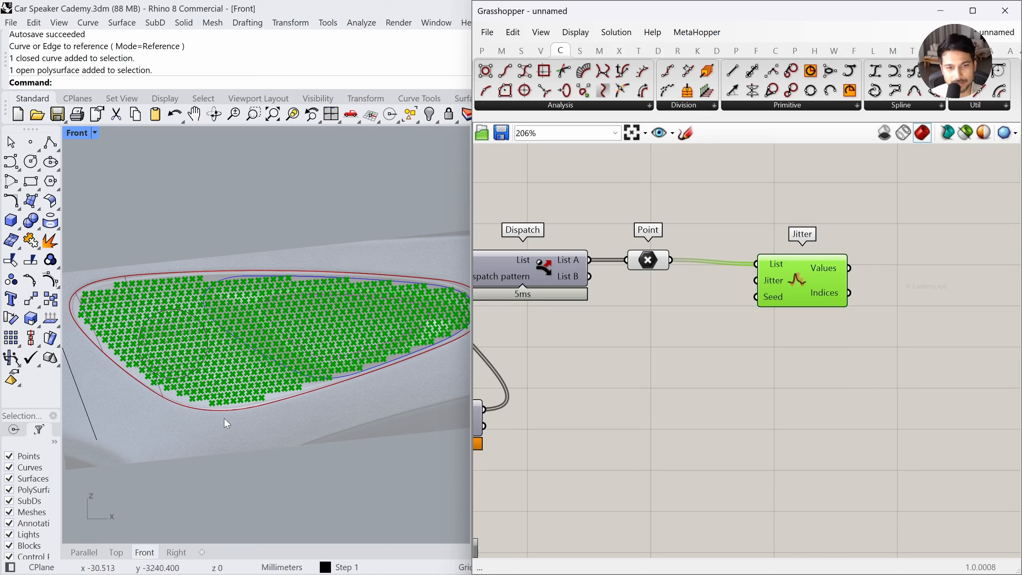
left_click(816, 372)
left_click_drag(804, 285, 801, 282)
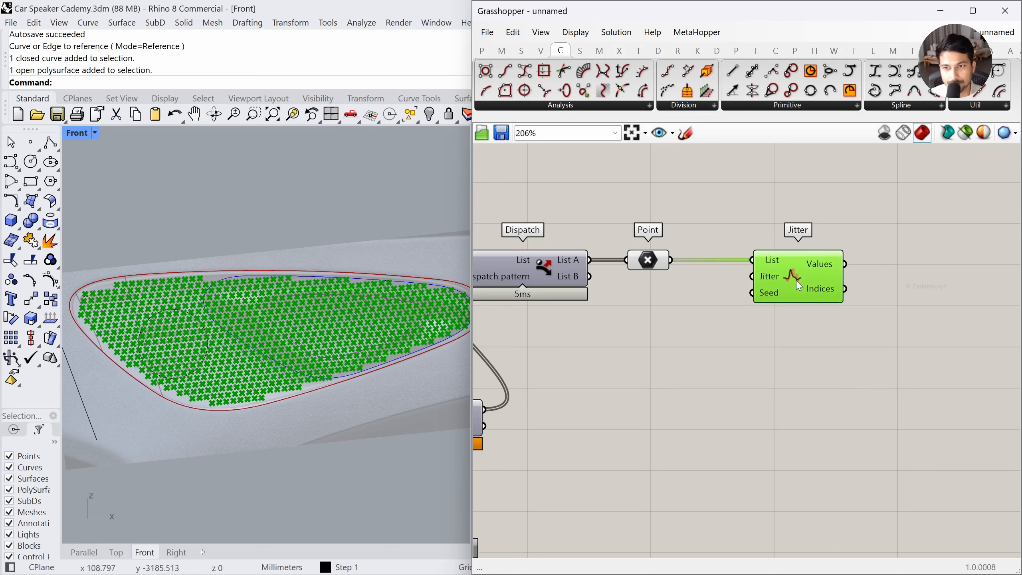
Turn off the viewport preview of the Dispatch component and the Point parameter
left_click_drag(650, 337, 544, 230)
middle_click(621, 274)
left_click(649, 246)
left_click(740, 354)
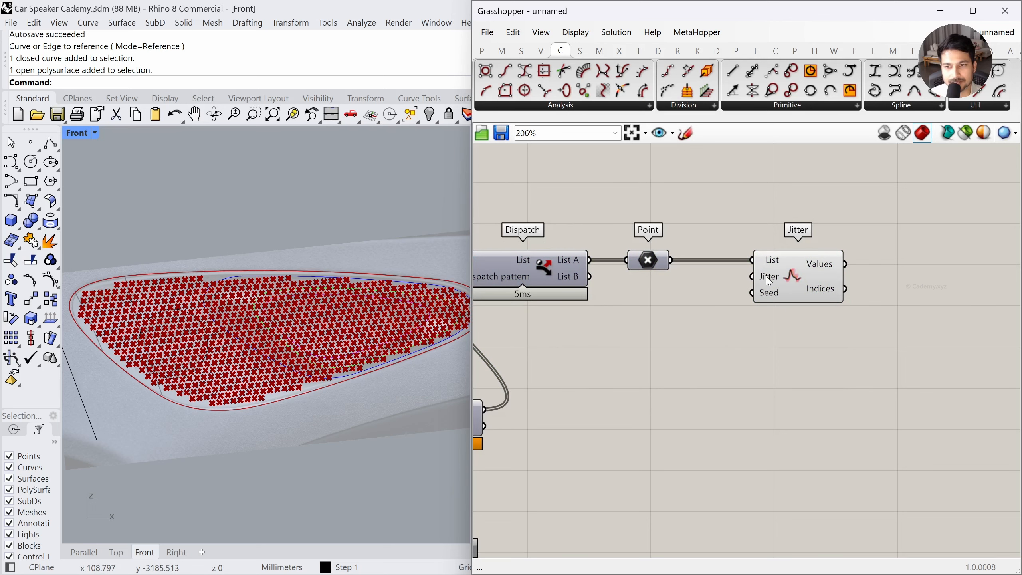
Add a 0.50 number slider and wire it into Jitter's shuffling strength input
mouse_move(769, 282)
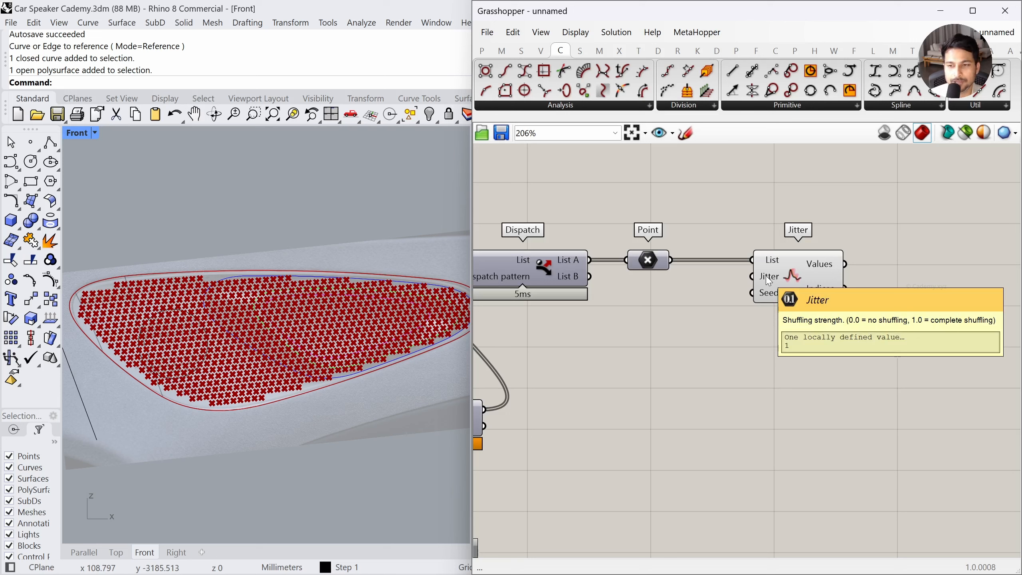
double_click(660, 339)
type("0")
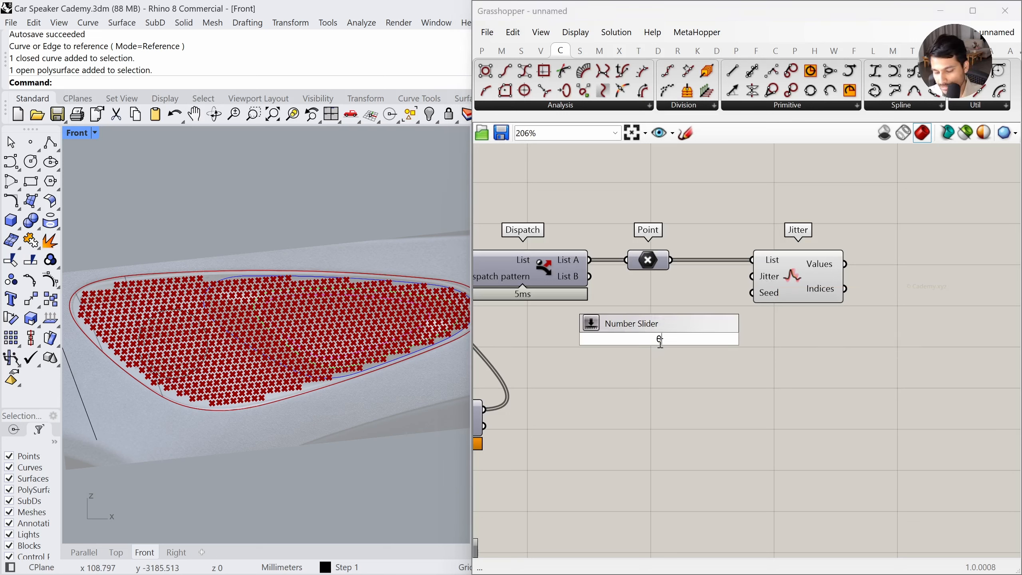
type(".50")
key("Return")
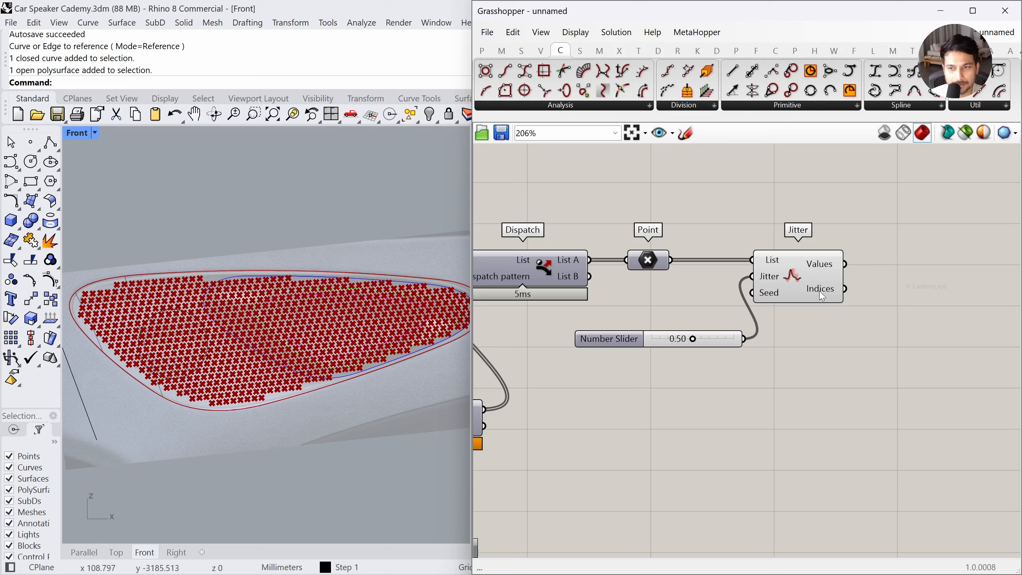
Read the Jitter component's help on its input and output parameters, and close it
right_click(794, 277)
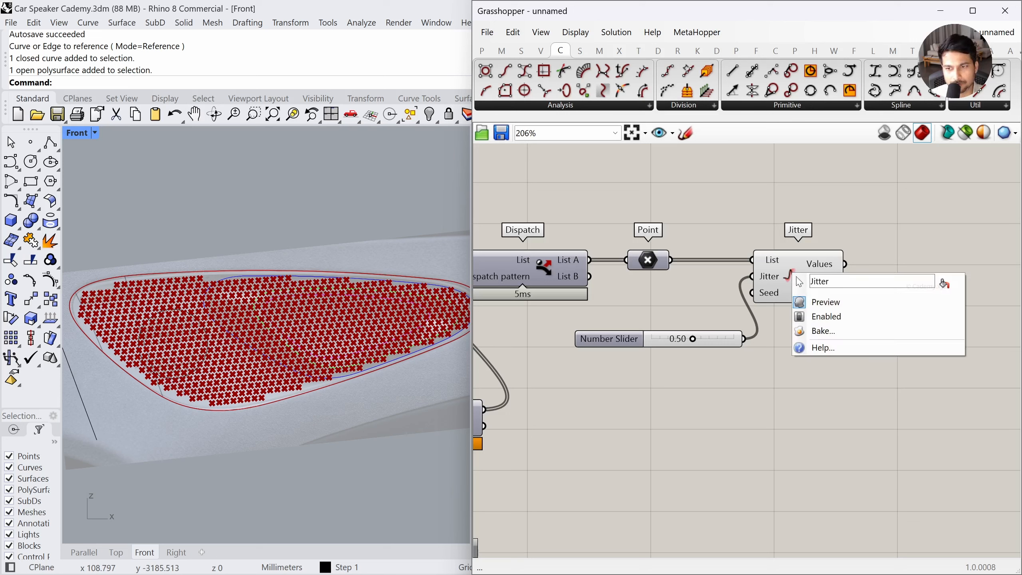
left_click(810, 348)
scroll(779, 379, "down", 1)
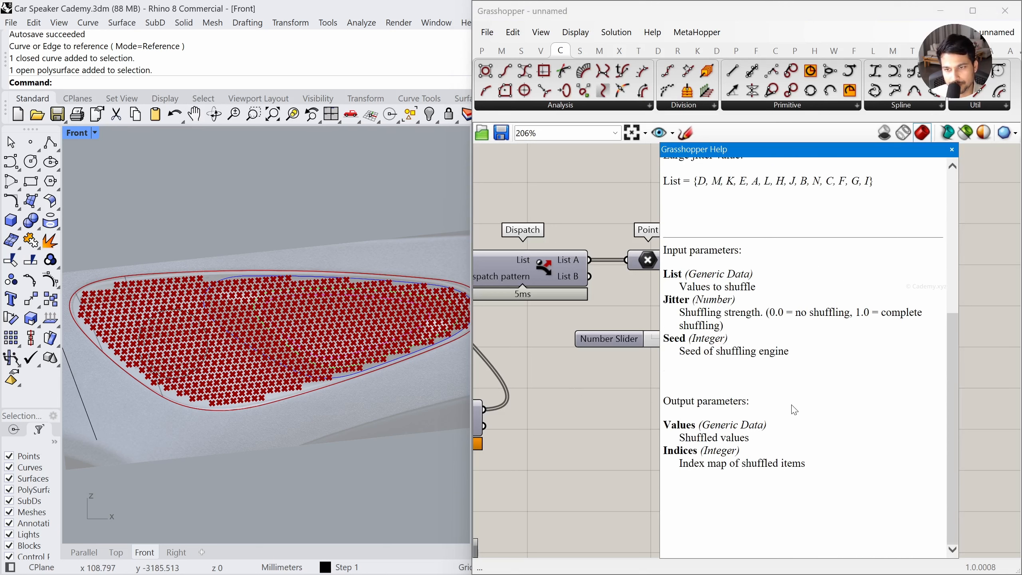
scroll(935, 187, "up", 6)
left_click(952, 150)
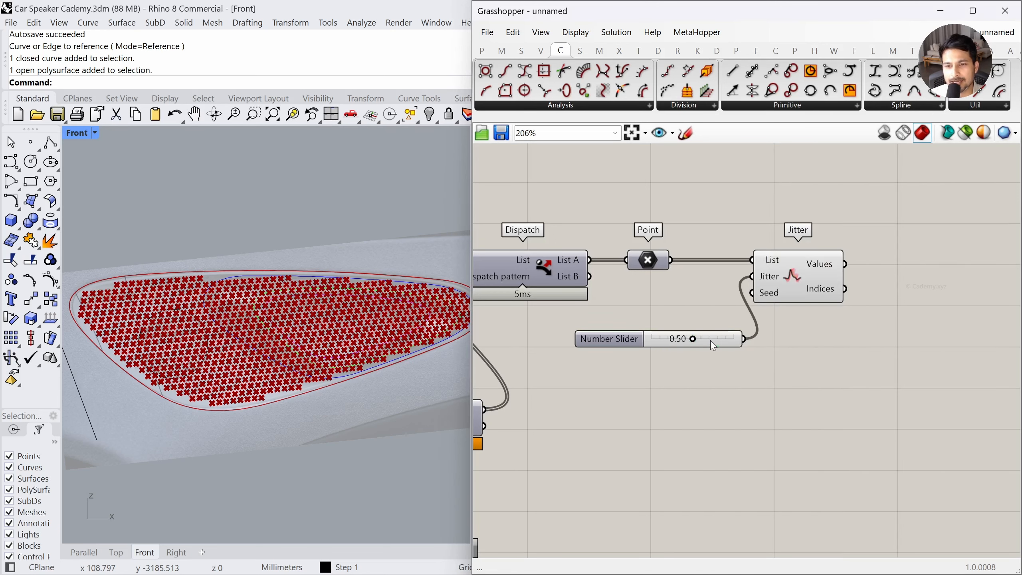
Set the Jitter strength slider to 0.16 and move the slider and the Jitter component nearer the Point parameter
left_click_drag(694, 342, 684, 339)
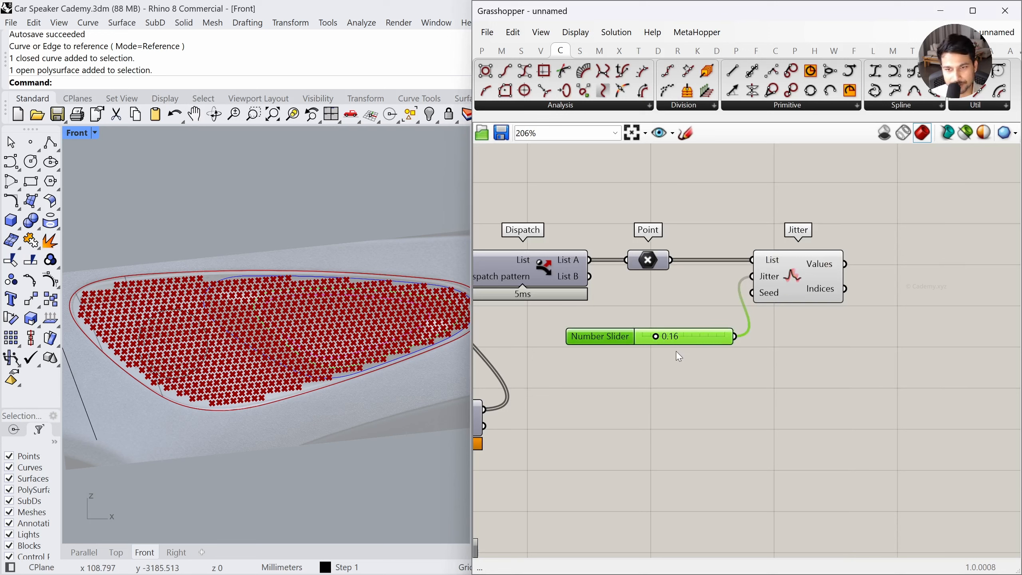
left_click(700, 385)
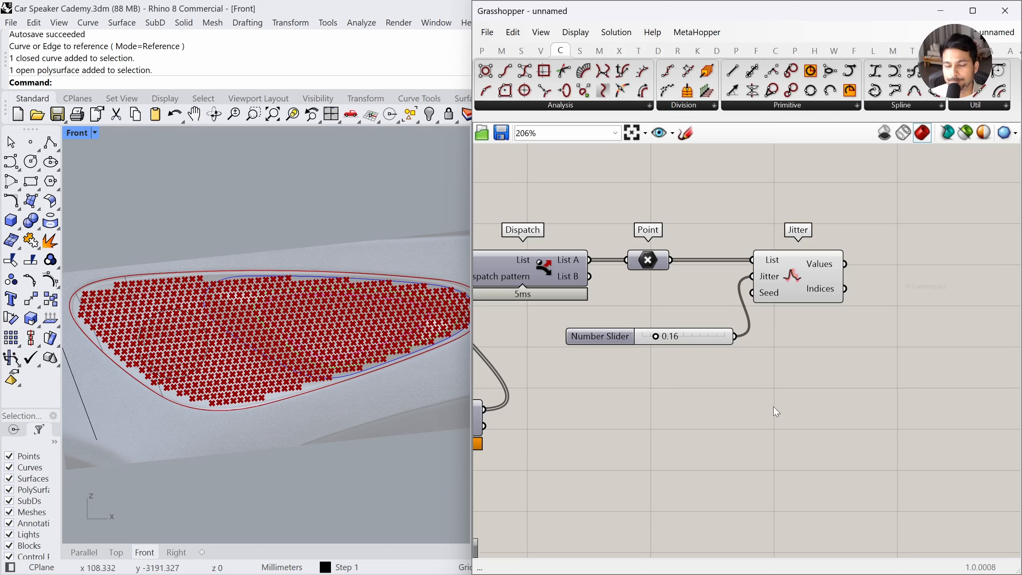
left_click_drag(724, 339, 701, 343)
mouse_move(830, 262)
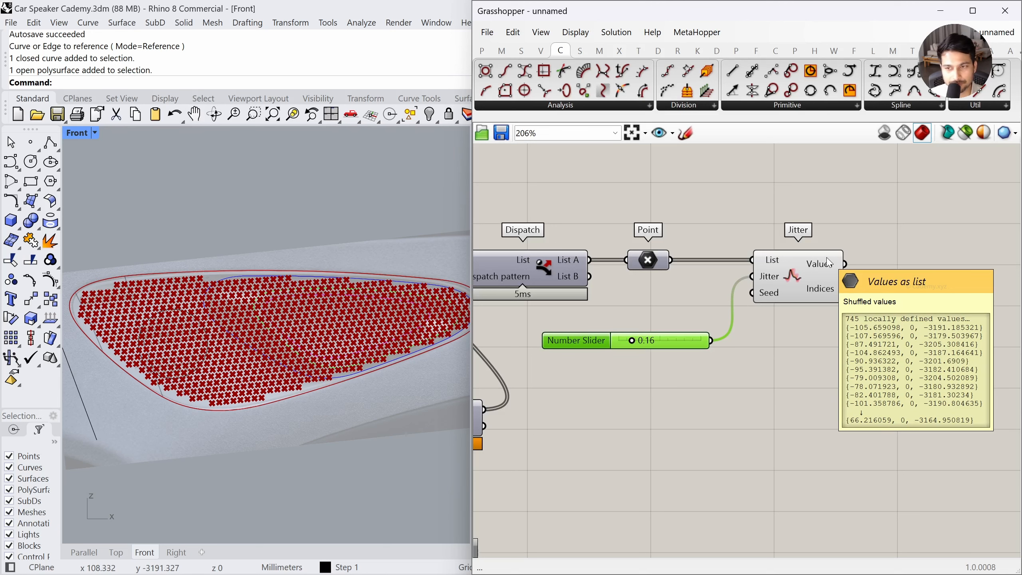
right_click_drag(882, 333, 855, 332)
left_click_drag(779, 284, 763, 285)
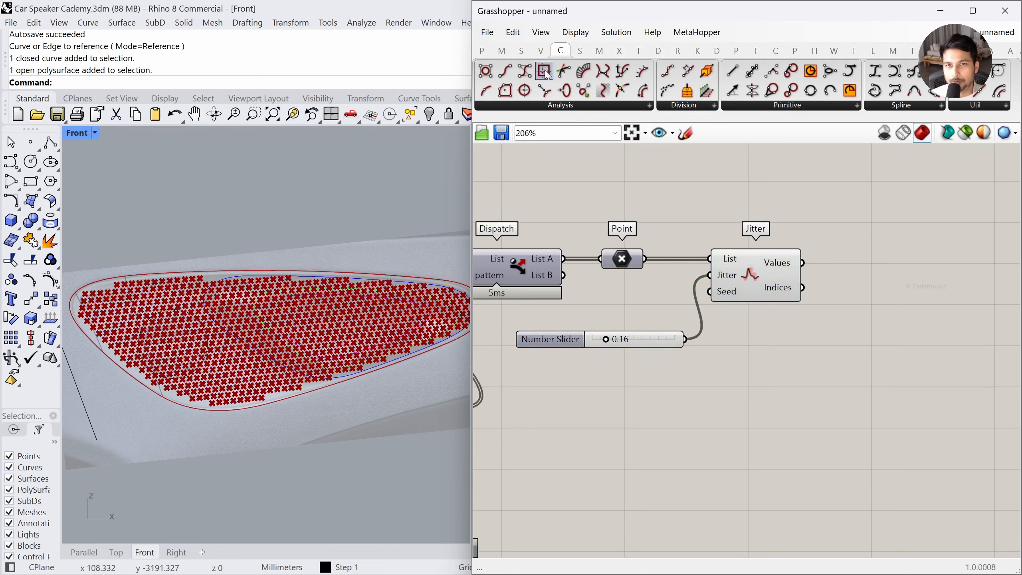
Add a Split List component after Jitter and wire Jitter's Values output into its List input
left_click(521, 51)
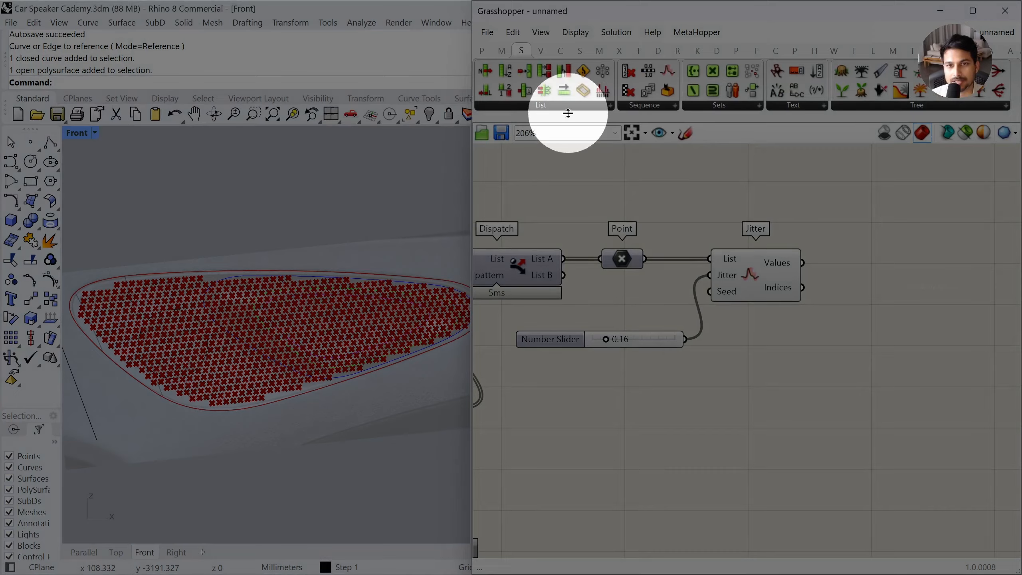
left_click(563, 104)
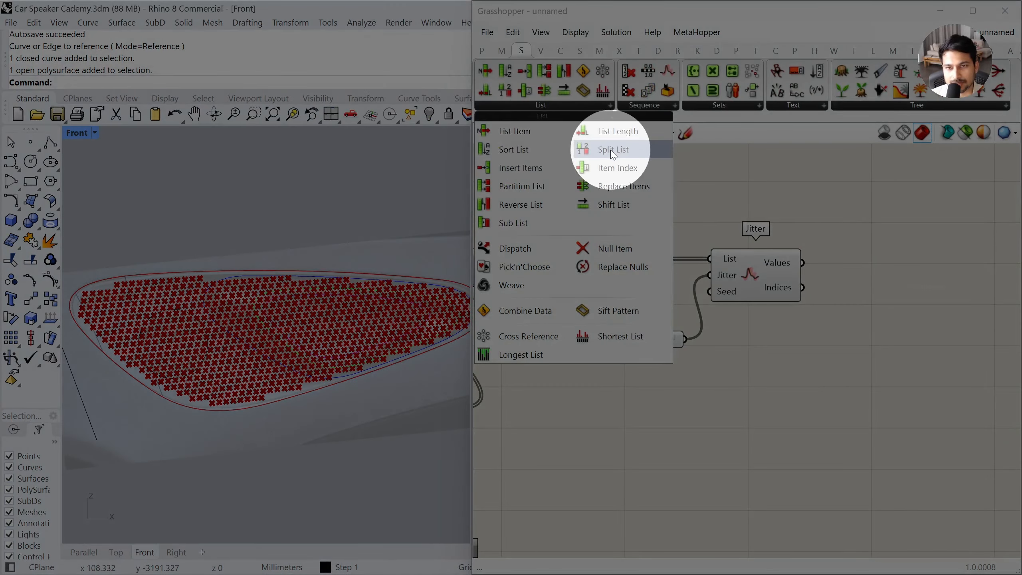
left_click(614, 149)
left_click(912, 287)
left_click_drag(802, 262, 907, 282)
Add a 400 number slider, wire it into Split List's Index input, and place it below the component
double_click(822, 378)
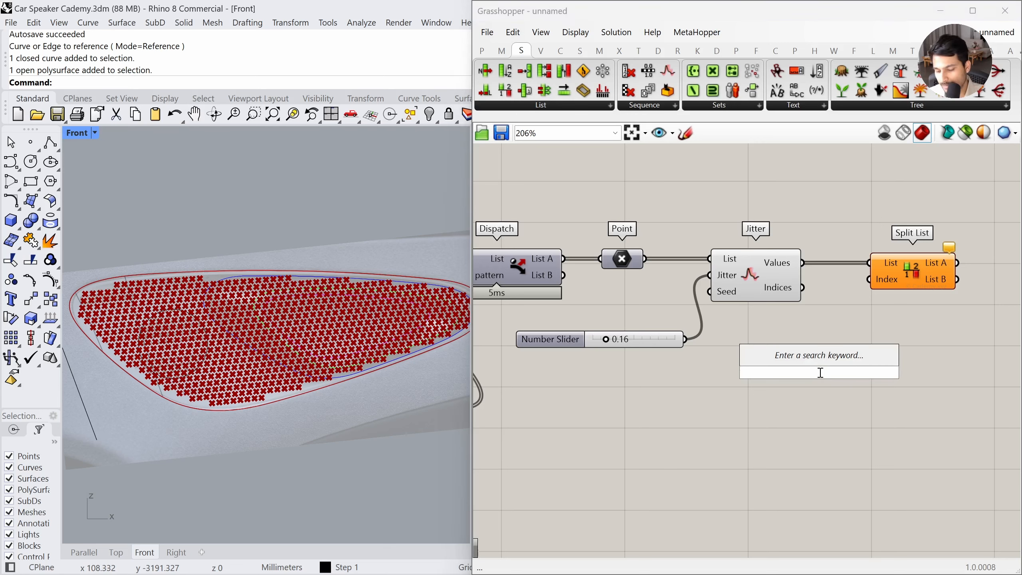
type("400")
key("Return")
left_click_drag(902, 370, 868, 279)
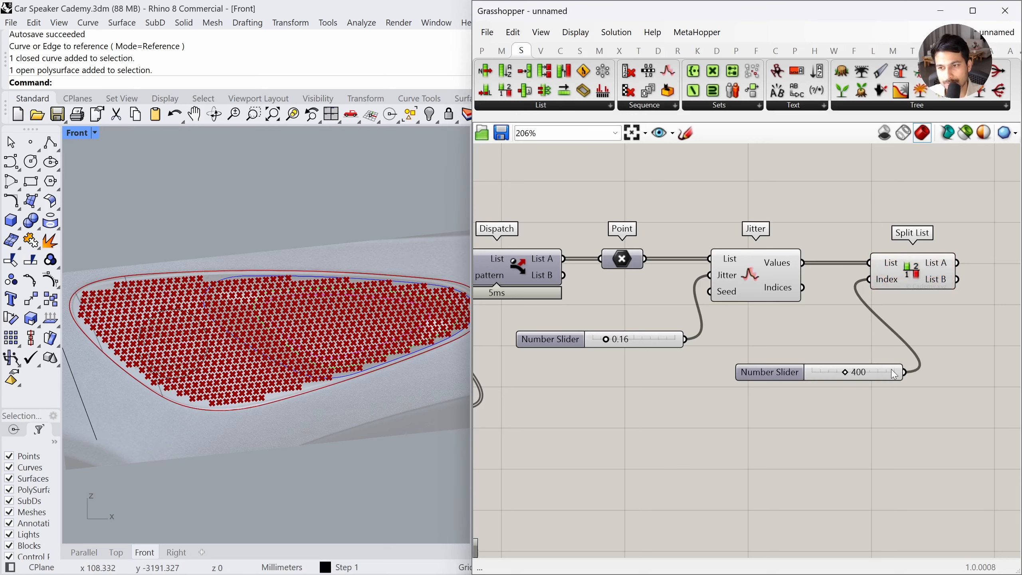
left_click_drag(769, 370, 738, 400)
right_click_drag(900, 331, 852, 338)
left_click_drag(910, 270, 955, 368)
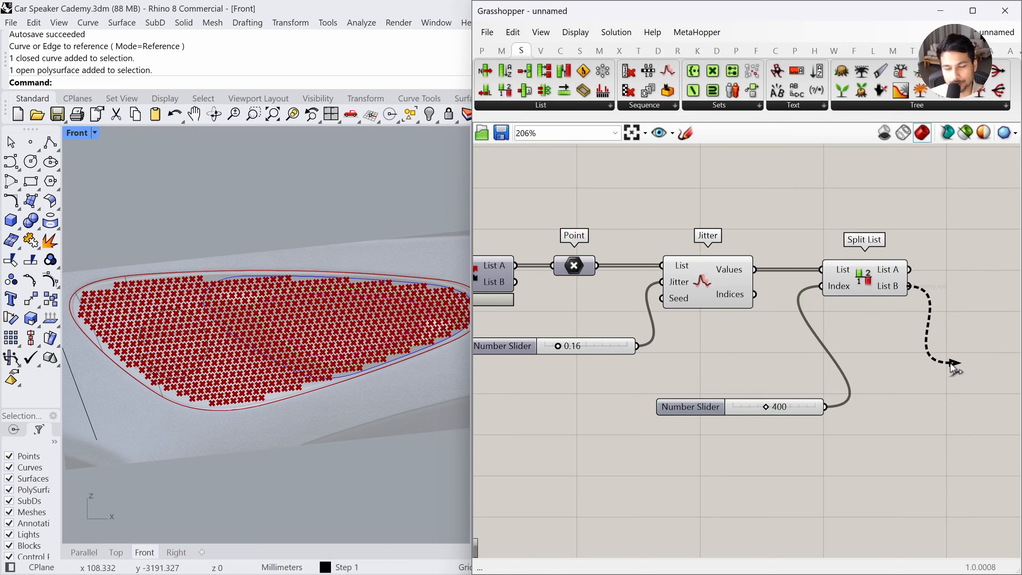
scroll(824, 306, "down", 2)
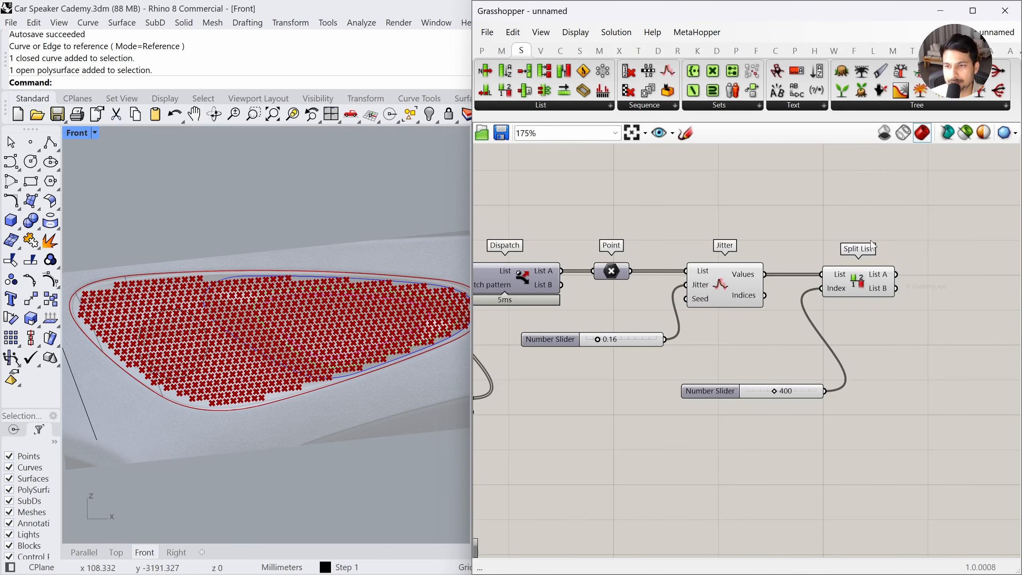
Turn off the viewport preview of the components from Dispatch through Split List
left_click_drag(940, 232, 520, 435)
middle_click(654, 424)
left_click(700, 380)
left_click(893, 348)
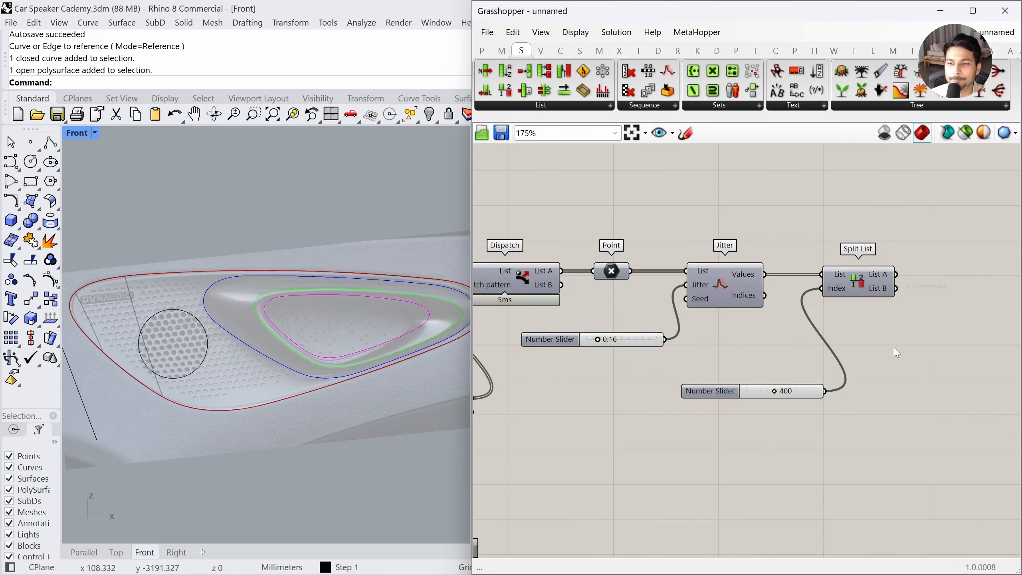
Add a Point parameter and wire Split List's List A output into it
double_click(950, 304)
type("point")
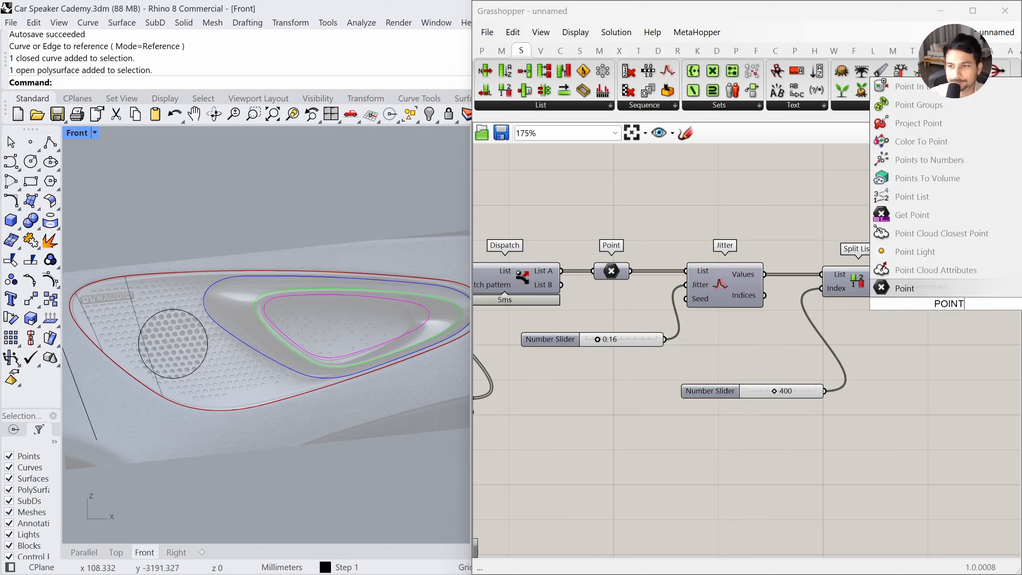
key("Return")
left_click_drag(897, 275, 944, 275)
left_click(932, 314)
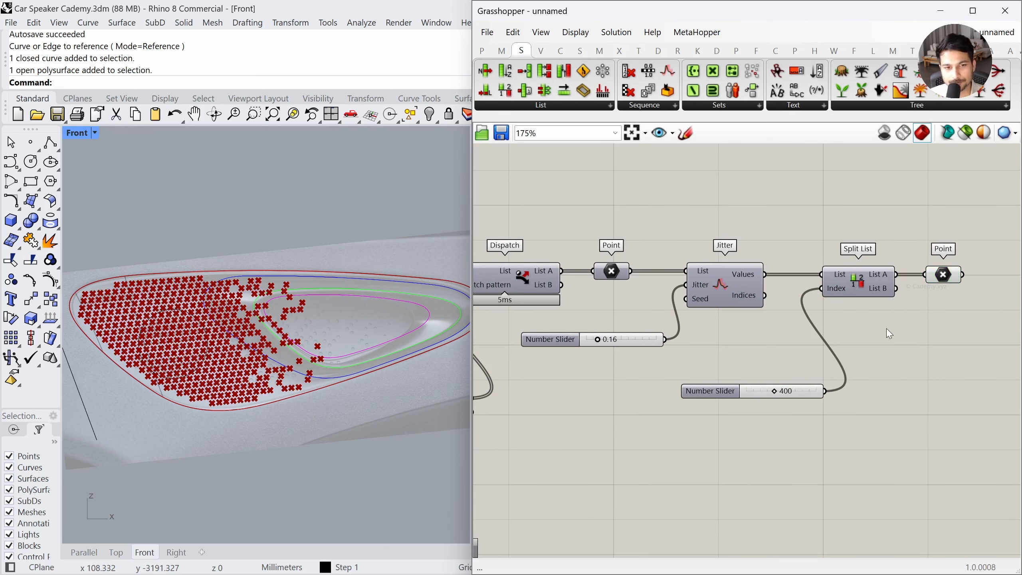
Try a Jitter strength of 0.27 with Split List index values of 509 and 463
left_click_drag(775, 392, 784, 393)
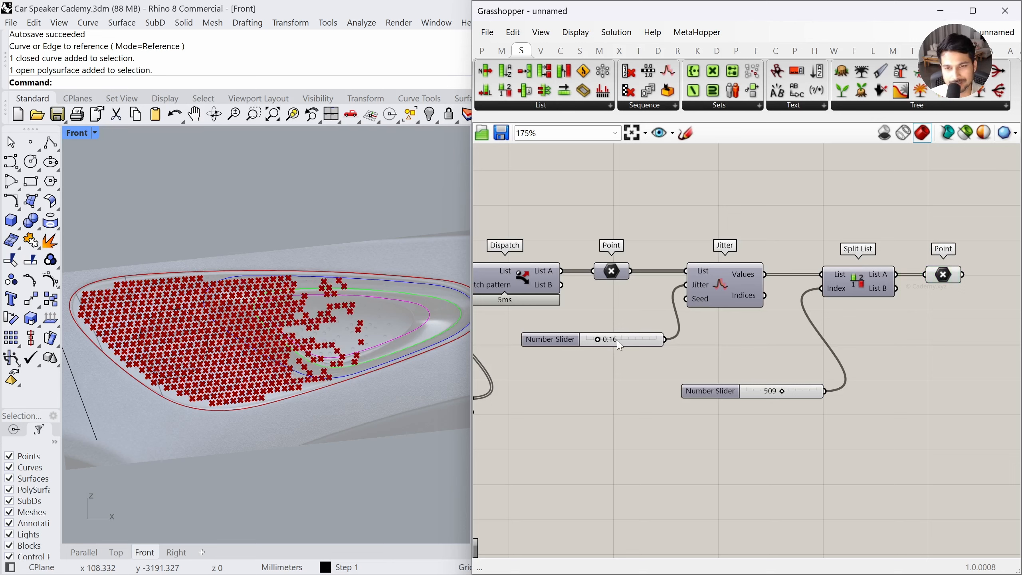
mouse_move(601, 346)
left_mouse_down()
mouse_move(620, 343)
mouse_move(598, 349)
mouse_move(607, 355)
left_mouse_up()
left_click_drag(783, 392, 779, 389)
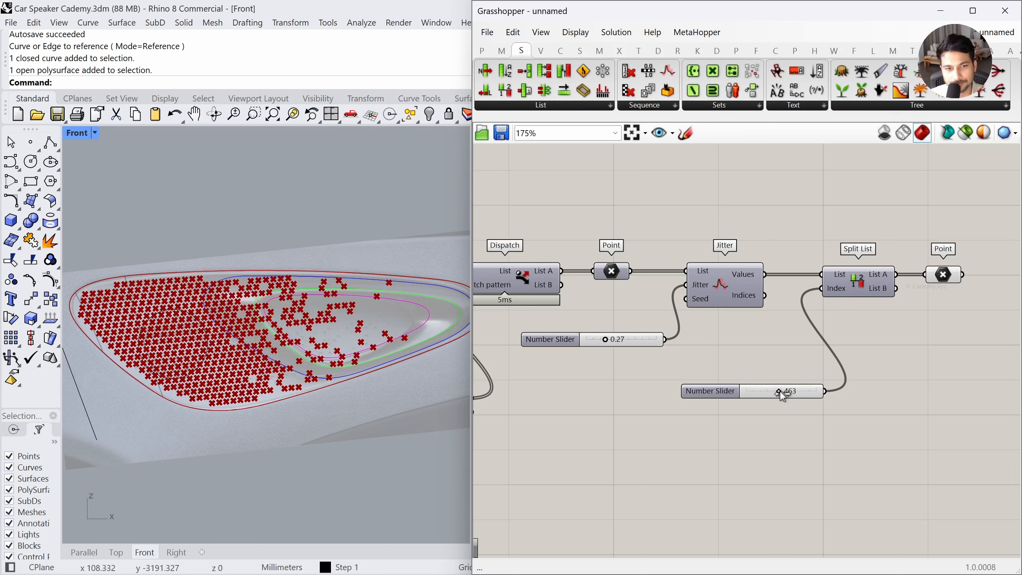
Set the Jitter strength slider to 0.25 and the Split List index slider to 470
double_click(620, 339)
type("0.25")
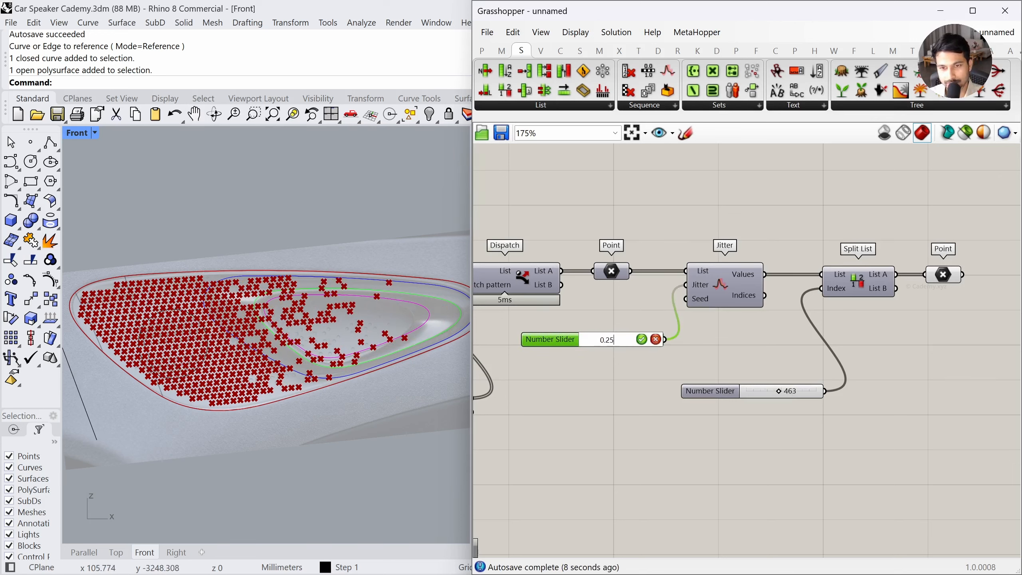
key("Return")
double_click(783, 392)
type("470")
key("Return")
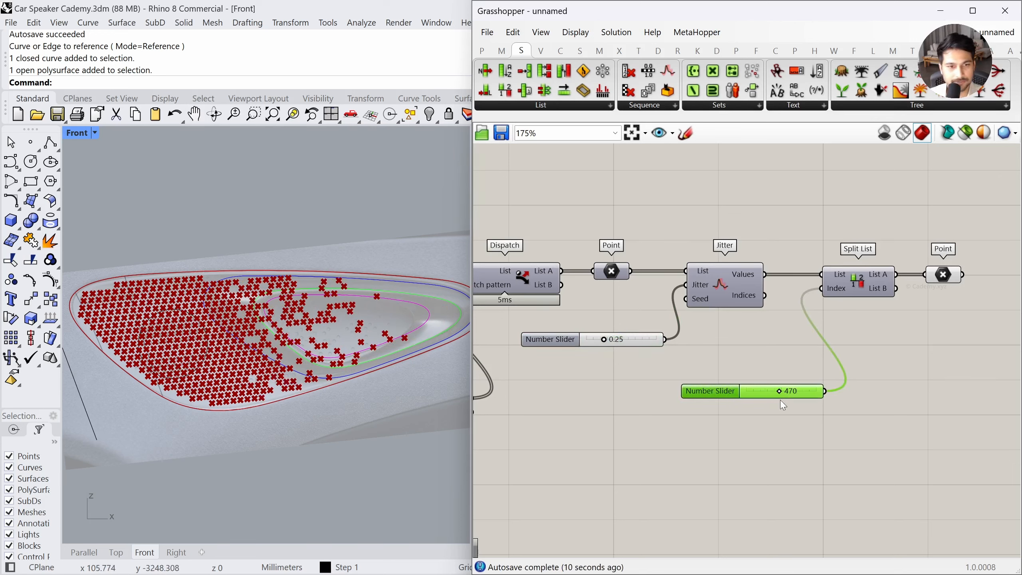
left_click(783, 405)
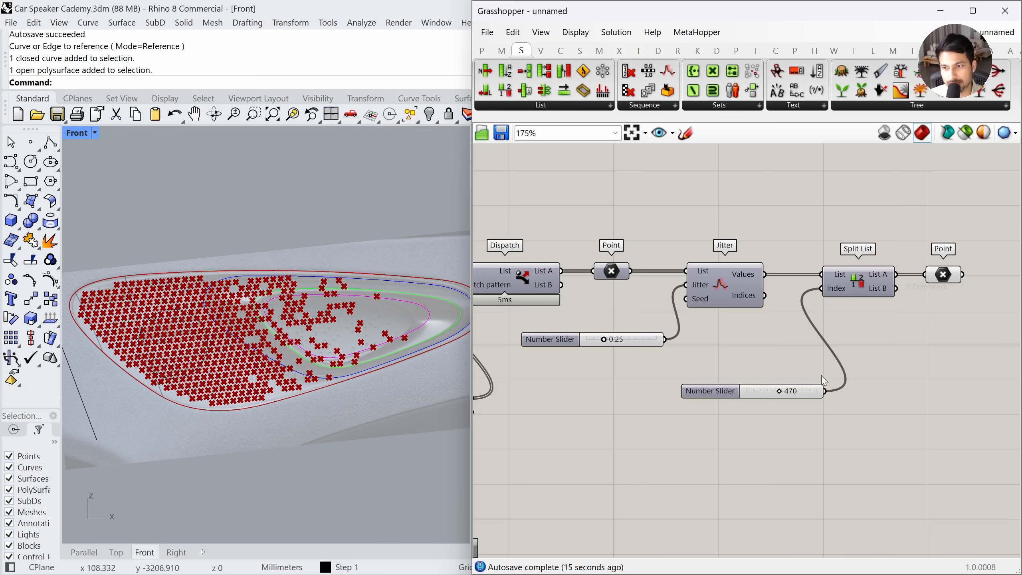
Add a Circle component and wire the new Point parameter into its Plane input
right_click_drag(931, 328, 746, 325)
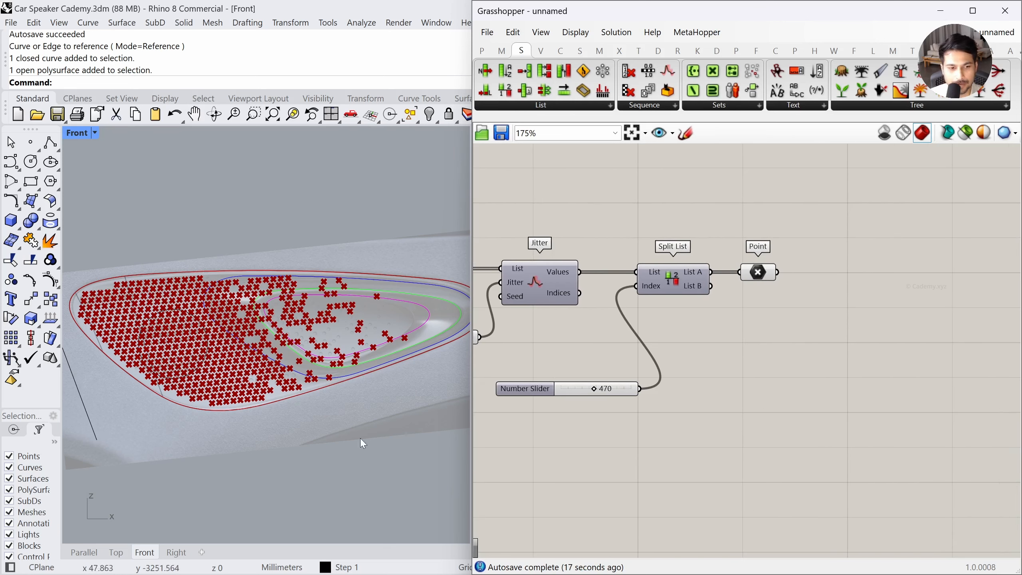
left_click(759, 273)
left_click(84, 552)
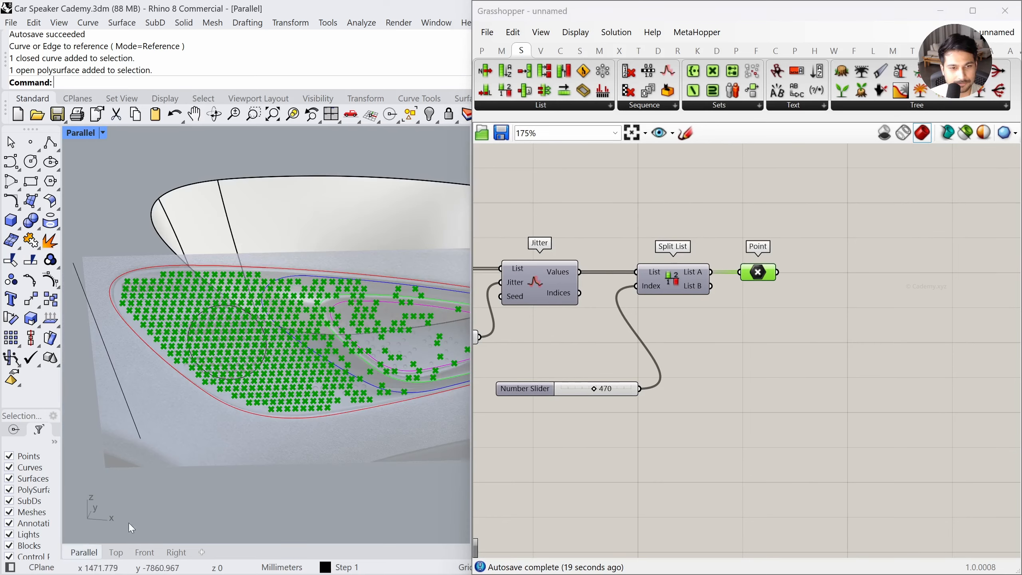
right_click_drag(129, 523, 282, 460)
left_click(805, 365)
double_click(887, 337)
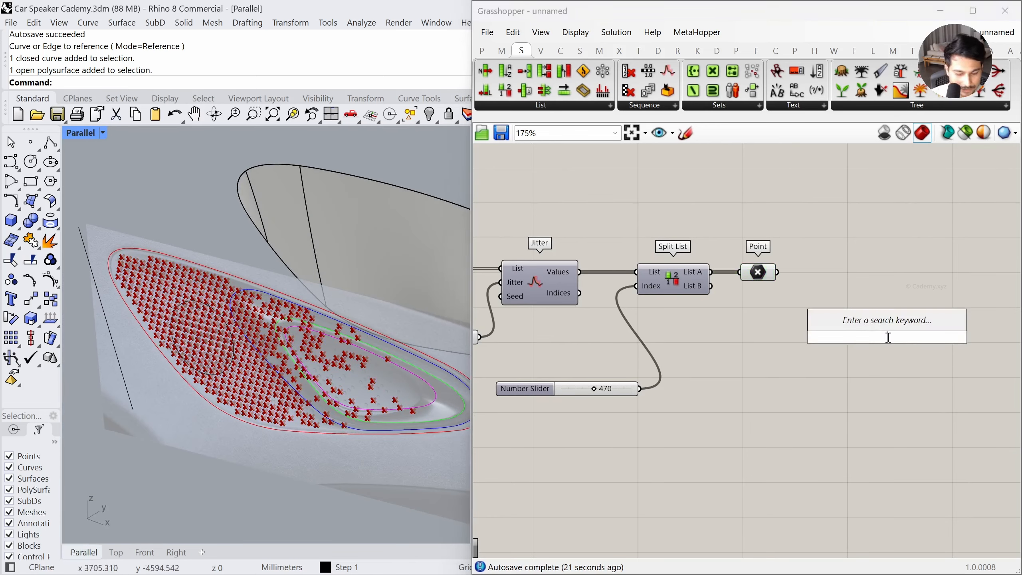
type("ClRCL")
left_click(879, 212)
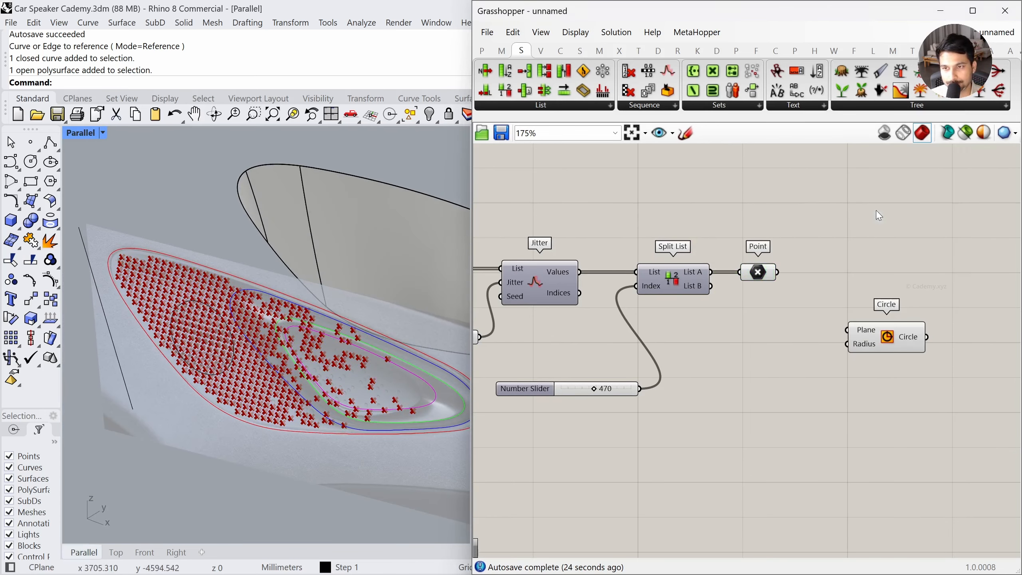
left_click_drag(777, 272, 923, 278)
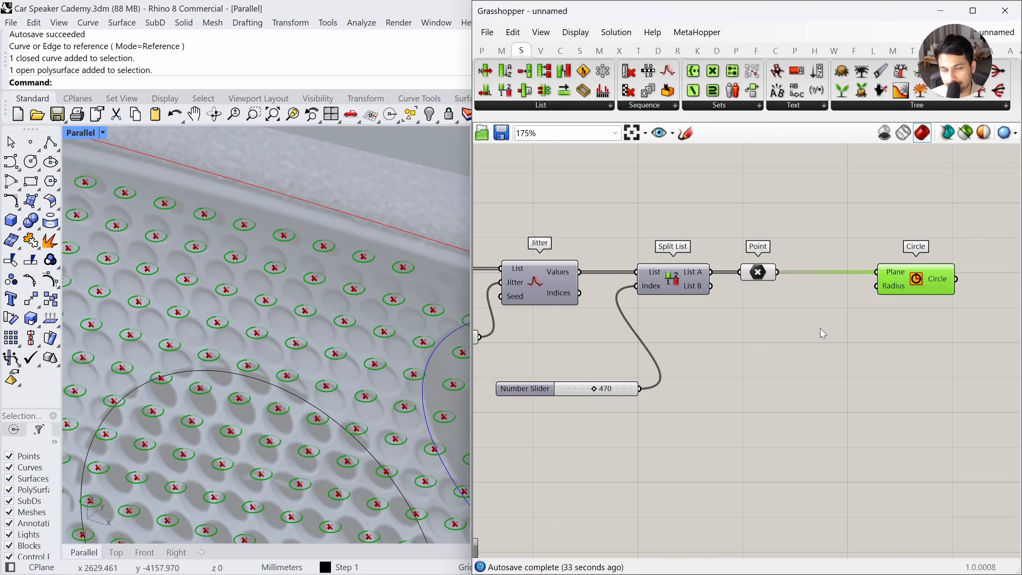
Insert an XZ Plane component between the Point parameter and Circle's Plane input, using the points as its origins
scroll(280, 308, "down", 6)
right_click_drag(281, 308, 230, 274)
scroll(214, 262, "up", 5)
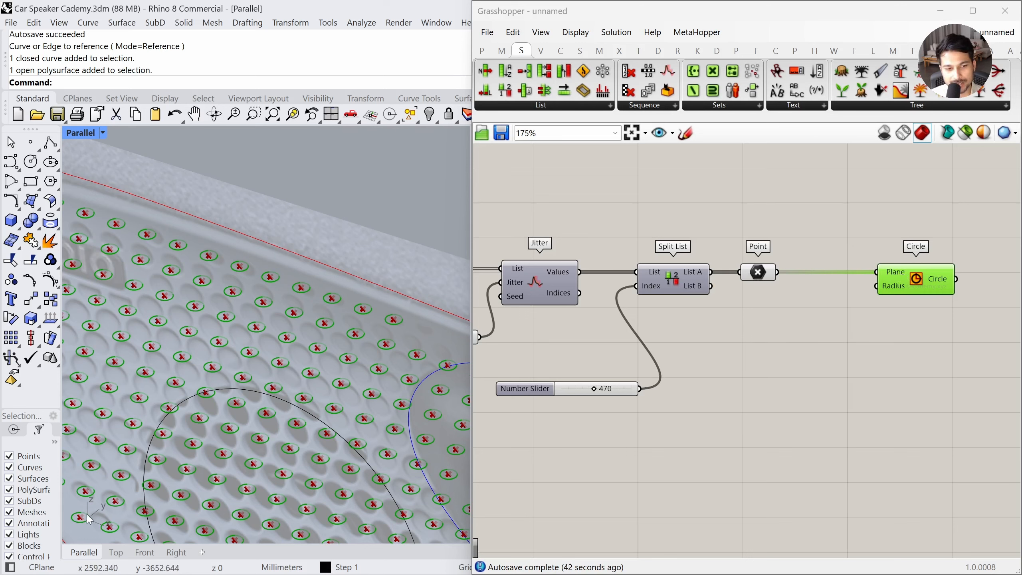
left_click(850, 372)
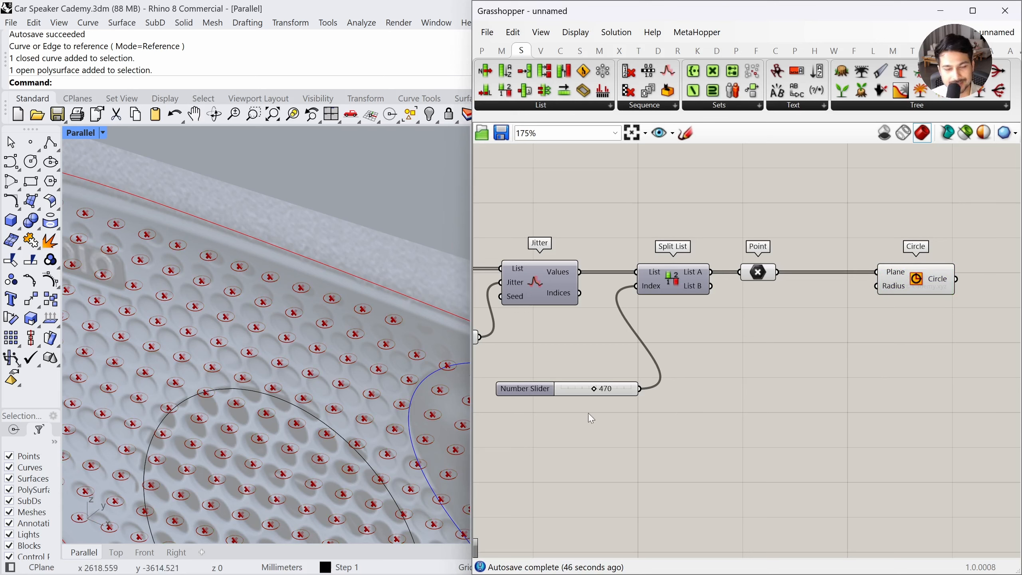
double_click(793, 333)
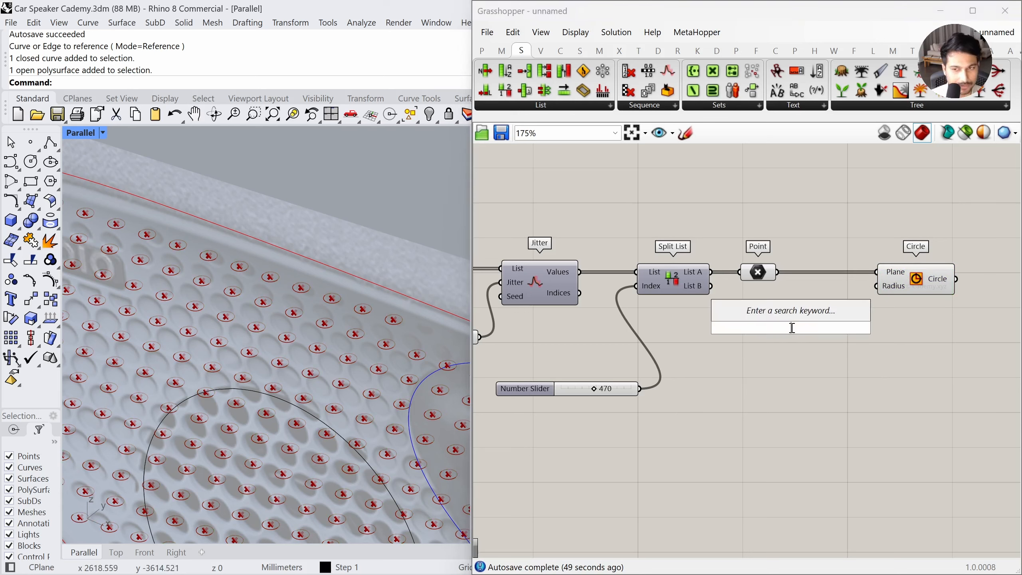
type("XZ")
key("Return")
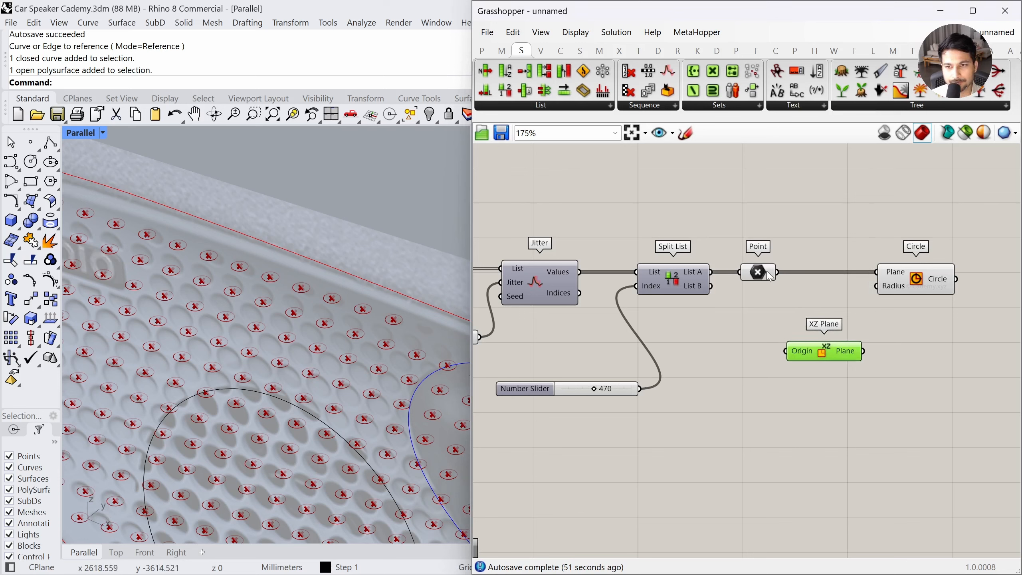
left_click_drag(777, 273, 786, 351)
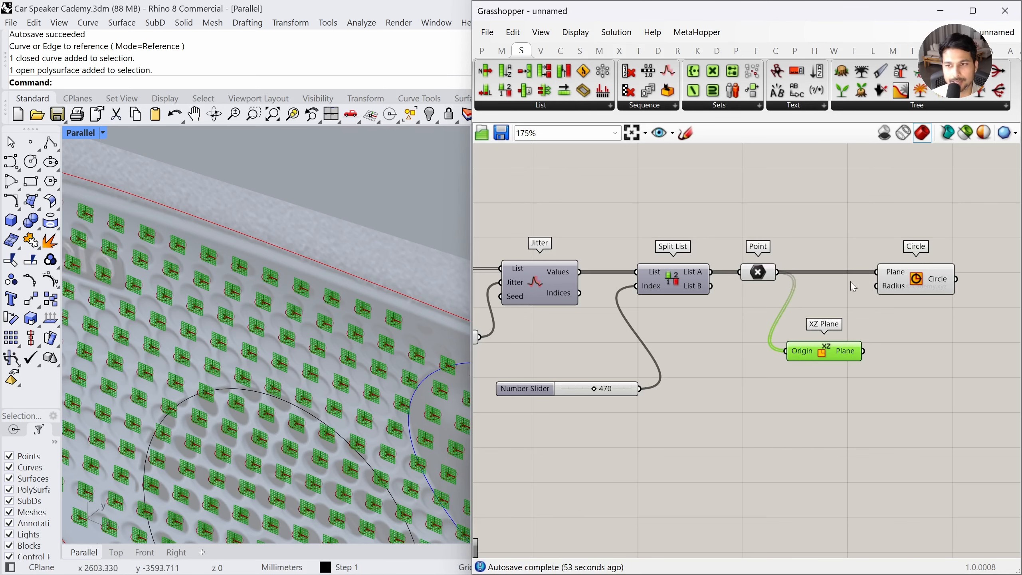
left_click_drag(869, 307, 863, 351)
left_click_drag(917, 279, 957, 318)
left_click_drag(819, 357, 847, 277)
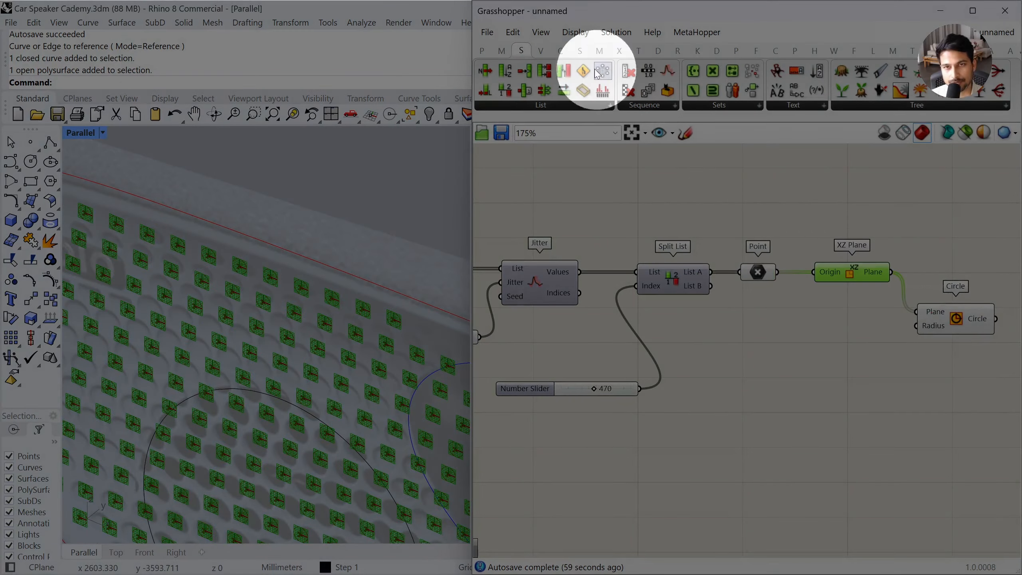
Show the preview plane size options and close them
left_click(582, 35)
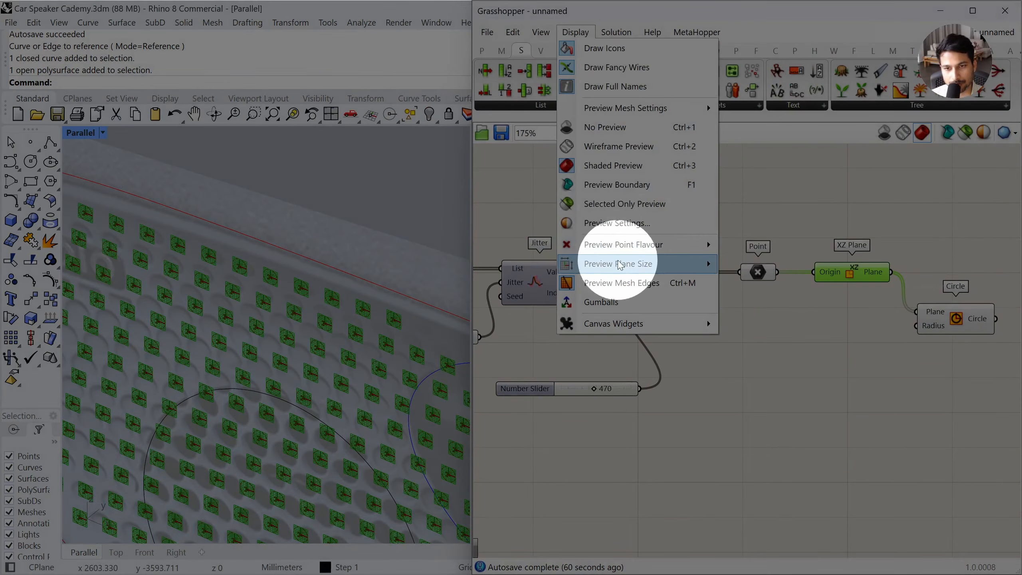
mouse_move(628, 264)
left_click(839, 319)
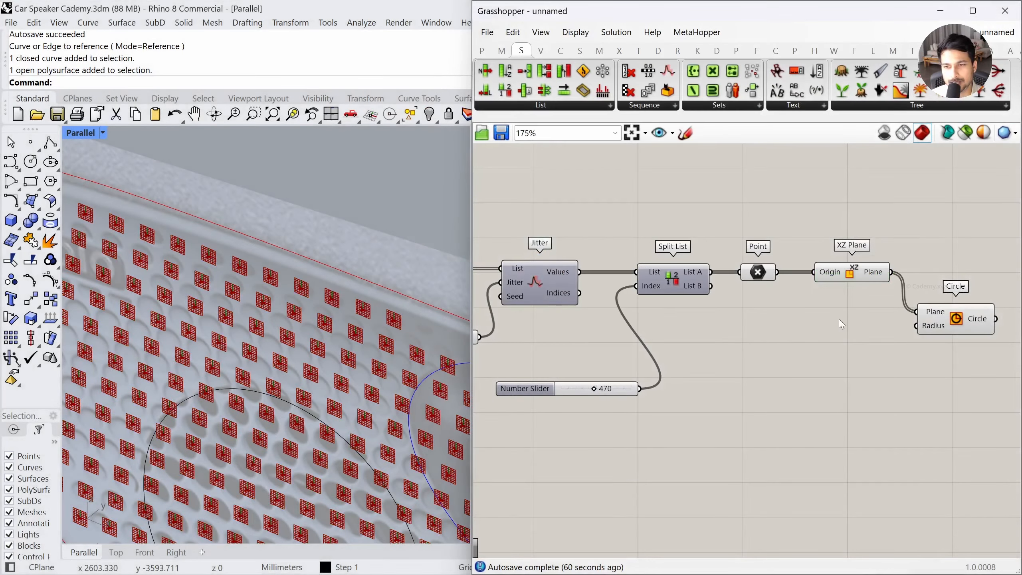
Turn off the preview of the Point parameter and XZ Plane, and line up the Circle component with XZ Plane
left_click_drag(838, 321, 700, 256)
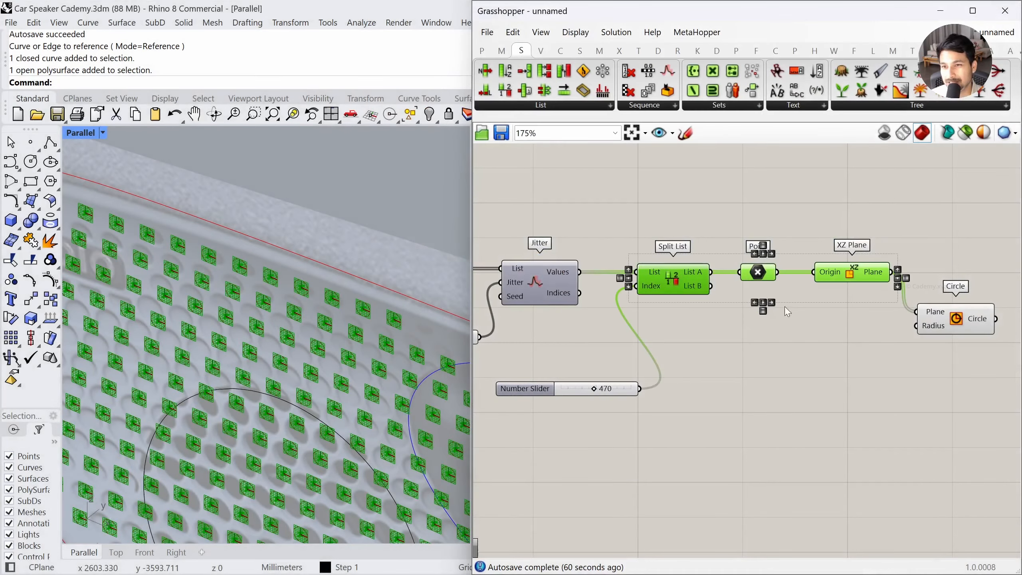
middle_click(810, 346)
left_click(855, 307)
left_click(904, 359)
right_click_drag(904, 359, 802, 350)
left_click_drag(867, 316, 882, 276)
left_click(850, 318)
Add a 2.00 number slider, wire it into Circle's Radius input, and adjust the radius to 1.71
scroll(342, 319, "down", 6)
right_click_drag(342, 320, 318, 342)
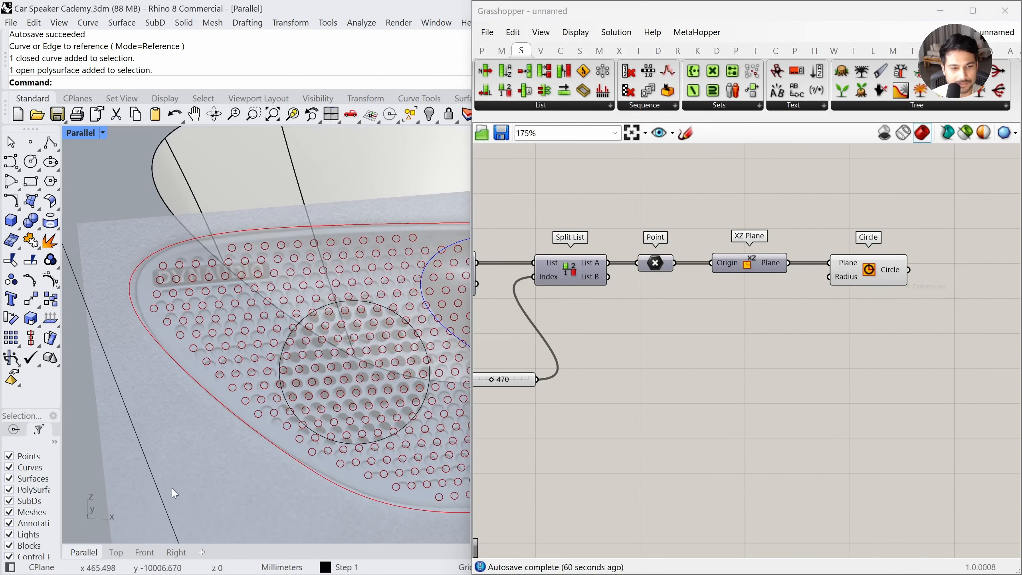
left_click(146, 553)
scroll(190, 338, "up", 3)
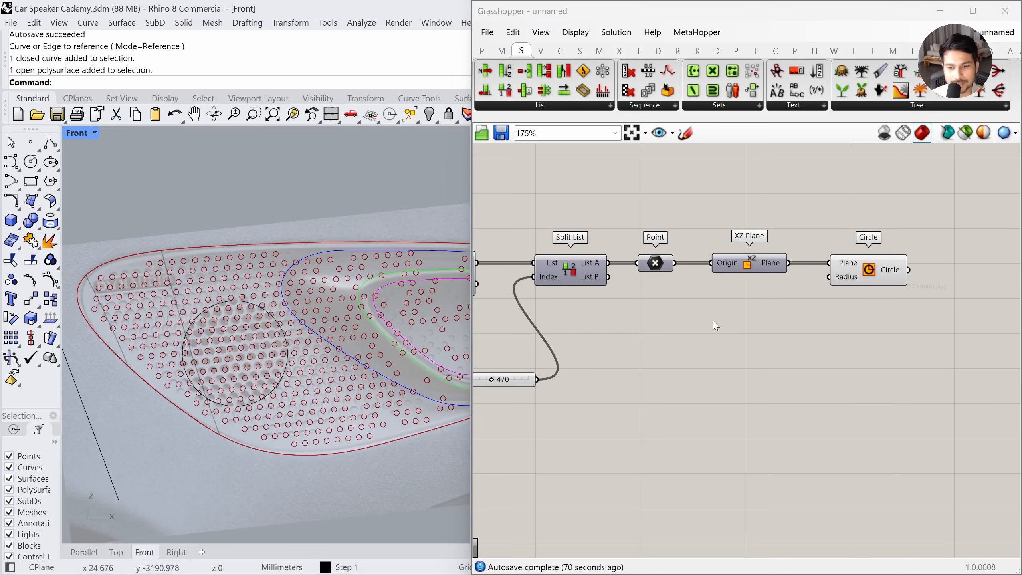
double_click(717, 318)
type("2.0")
key("Return")
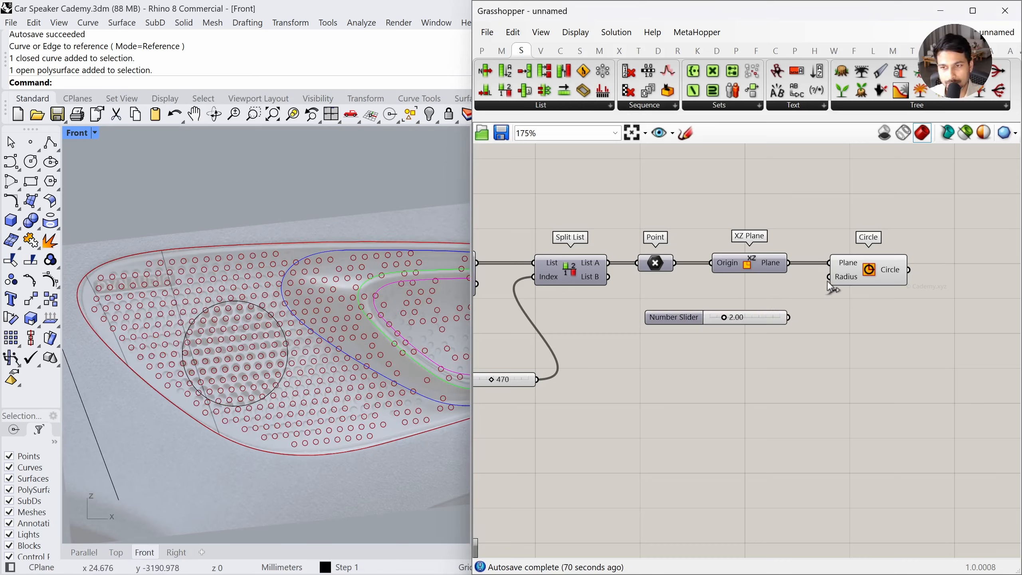
left_click_drag(804, 311, 828, 277)
mouse_move(741, 312)
left_mouse_down()
mouse_move(731, 310)
mouse_move(742, 315)
left_mouse_up()
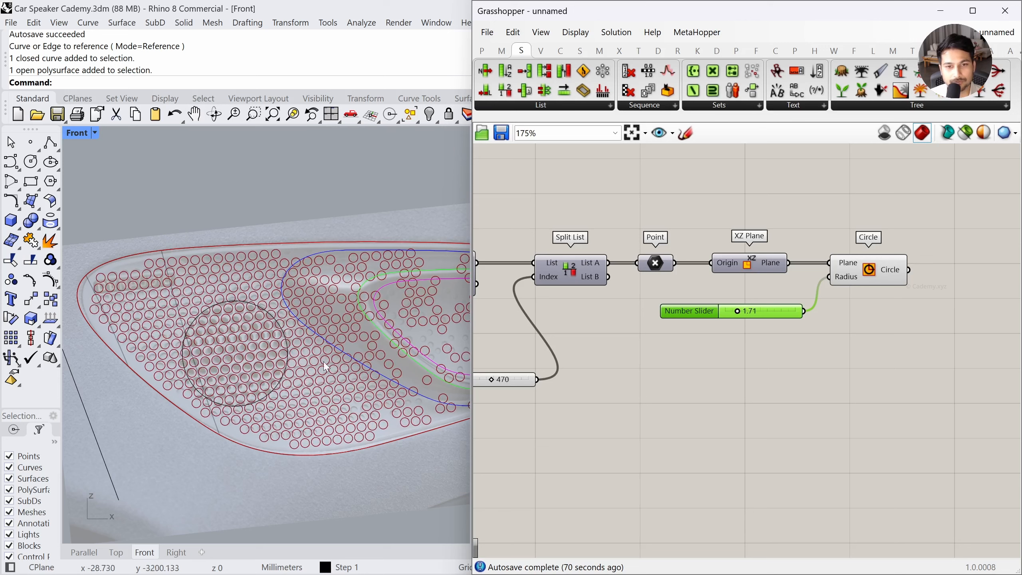
Turn the viewport preview of the Point parameter after Split List back on and clear the selection in both windows
scroll(278, 342, "down", 3)
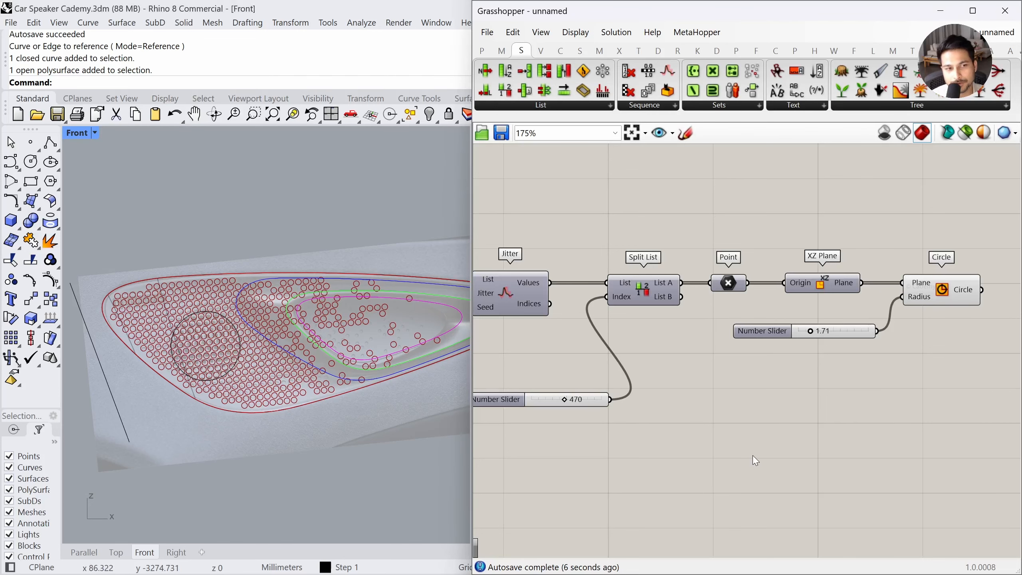
left_click(730, 282)
middle_click(730, 281)
left_click(752, 258)
left_click(109, 401)
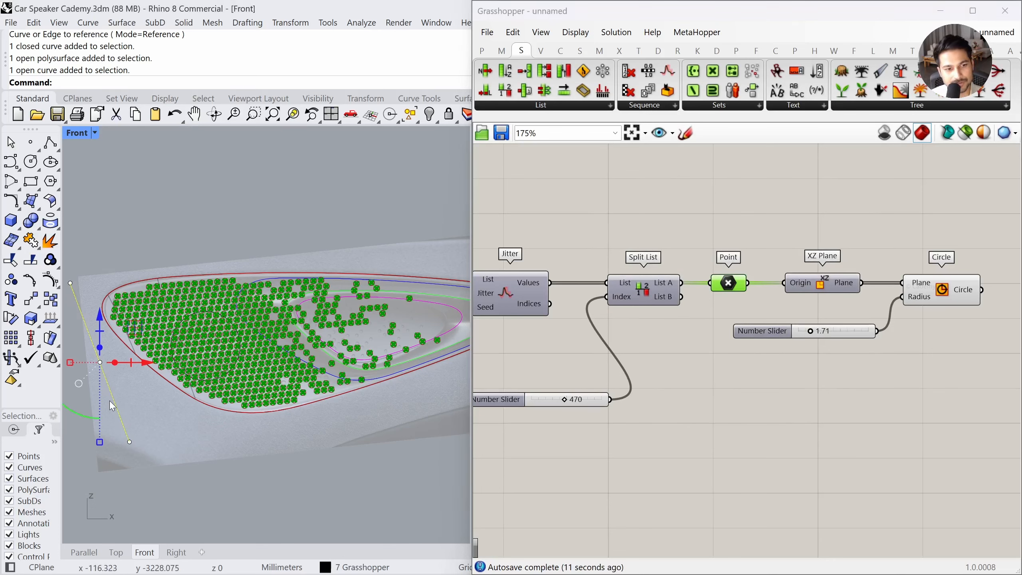
left_click(183, 430)
left_click(785, 440)
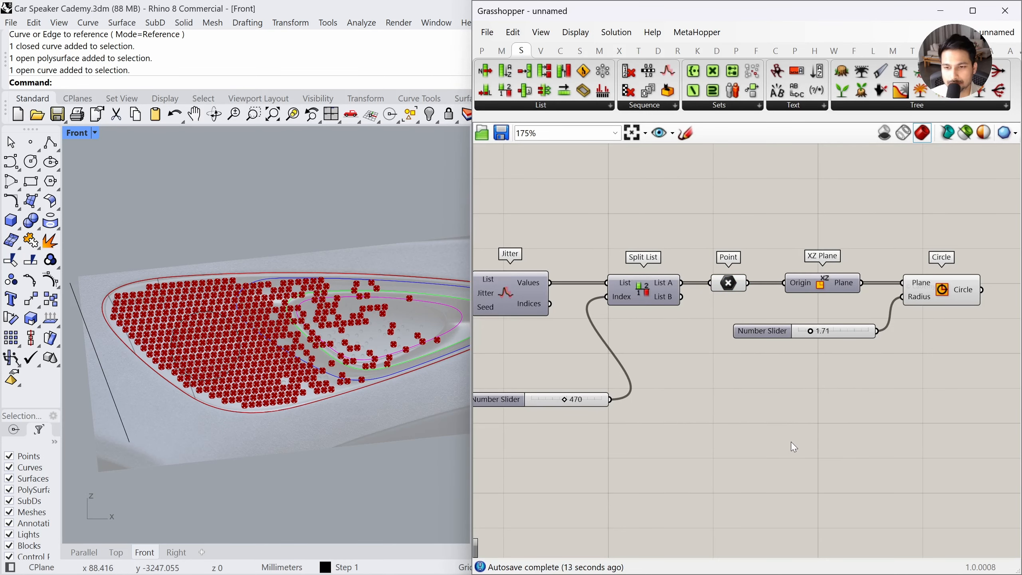
Add a Curve Closest Point component fed by the Point parameter, and shift XZ Plane, Circle and the radius slider farther along the canvas
double_click(794, 447)
type("CURVE CLOS")
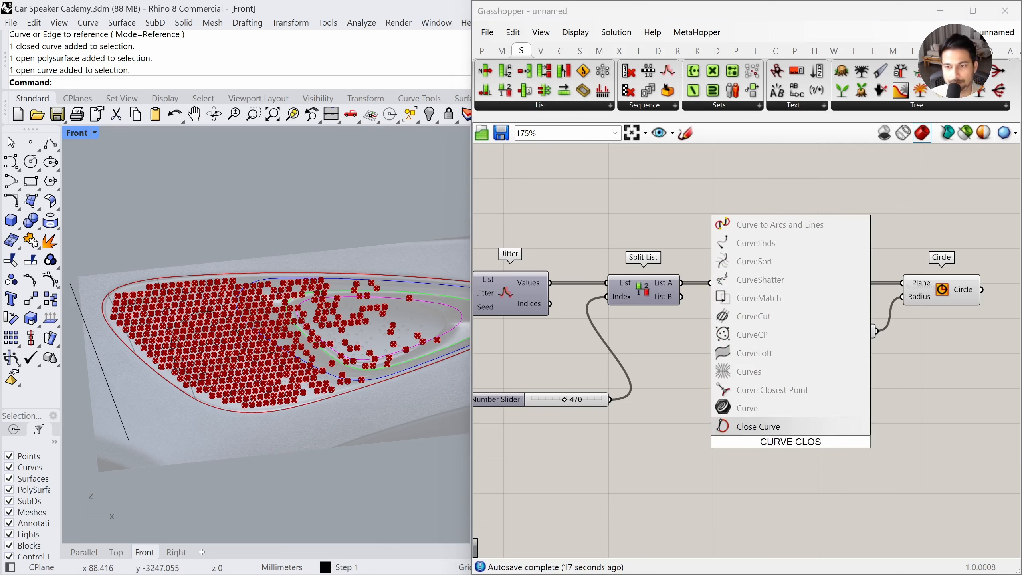
left_click(772, 389)
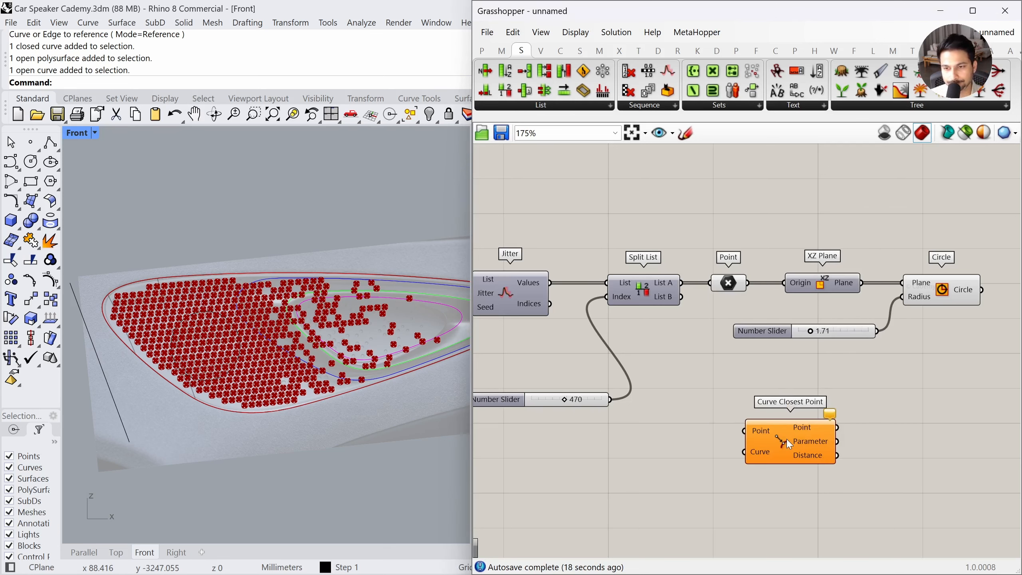
left_click_drag(748, 284, 771, 423)
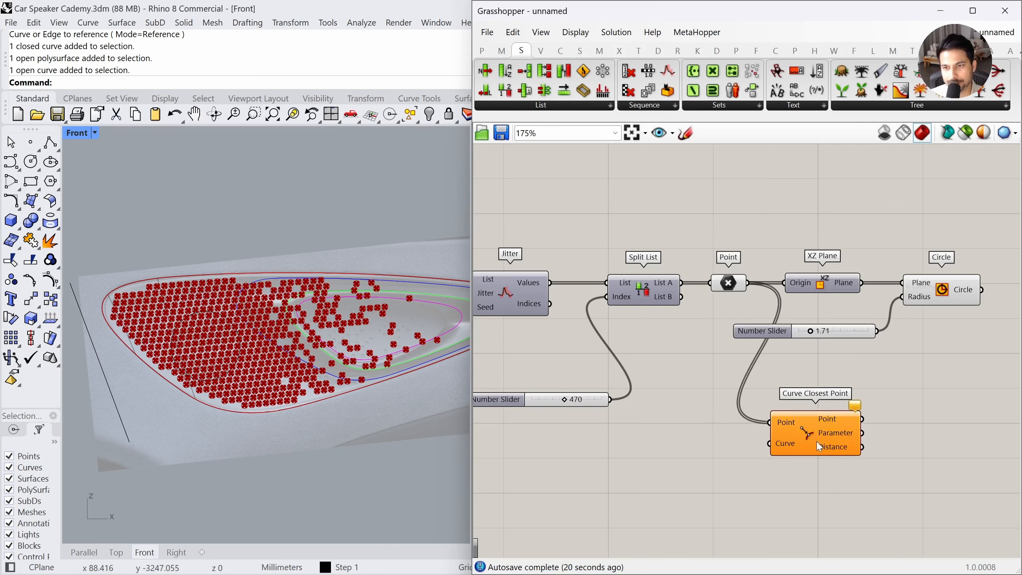
left_click_drag(941, 365, 828, 268)
left_click_drag(829, 279, 906, 279)
left_click_drag(845, 444, 889, 436)
Add a Curve parameter, reference the slanted line beside the grille in it, and wire it into Curve Closest Point's Curve input
double_click(735, 464)
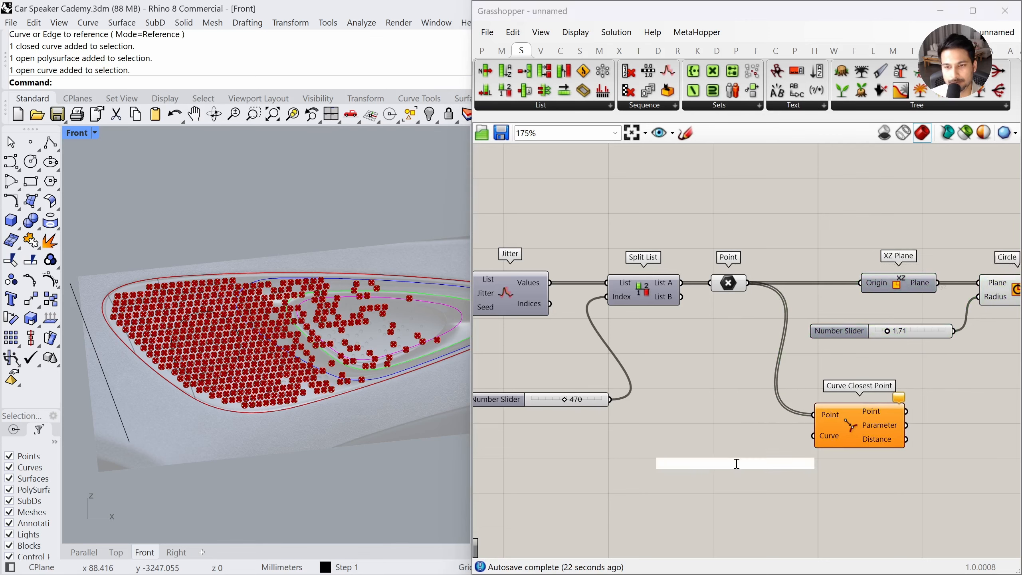
type("CURVE")
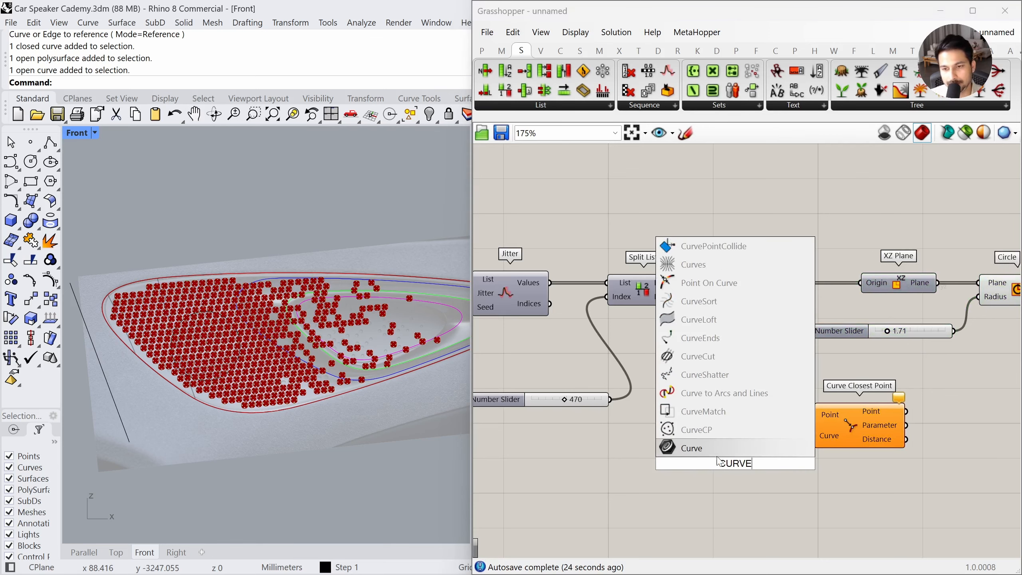
key("Return")
left_click_drag(727, 461, 724, 437)
right_click(729, 437)
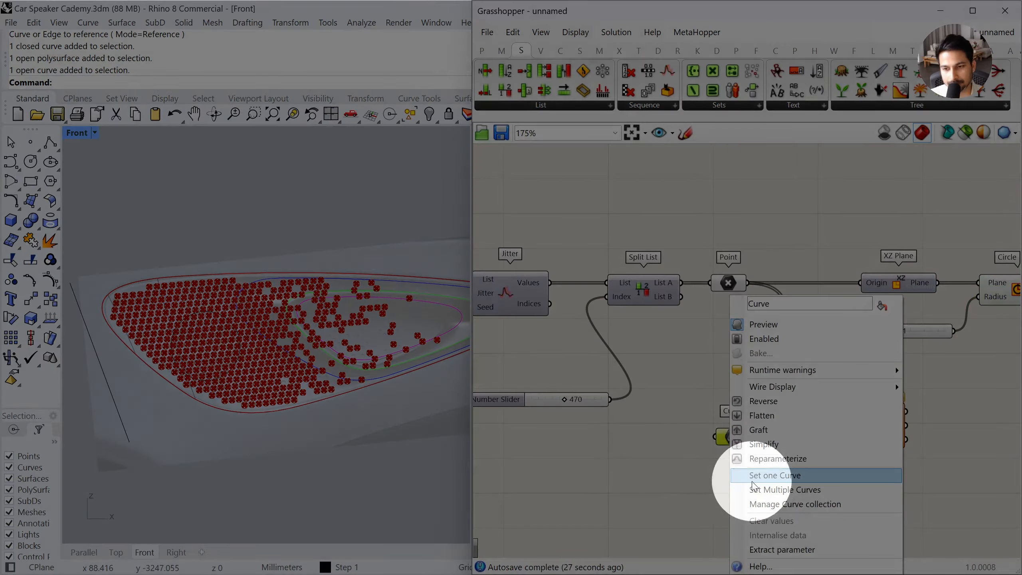
left_click(765, 475)
left_click(84, 318)
left_click_drag(752, 436, 815, 442)
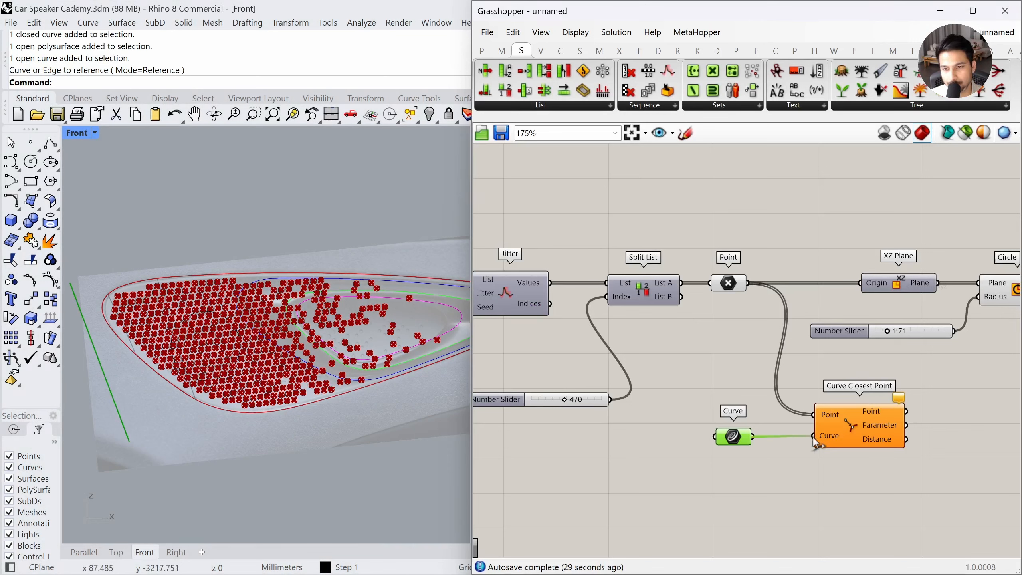
left_click_drag(733, 436, 742, 436)
Highlight the closest points and the source points in the viewport, and move Curve Closest Point nearer the Curve parameter
left_click(857, 427)
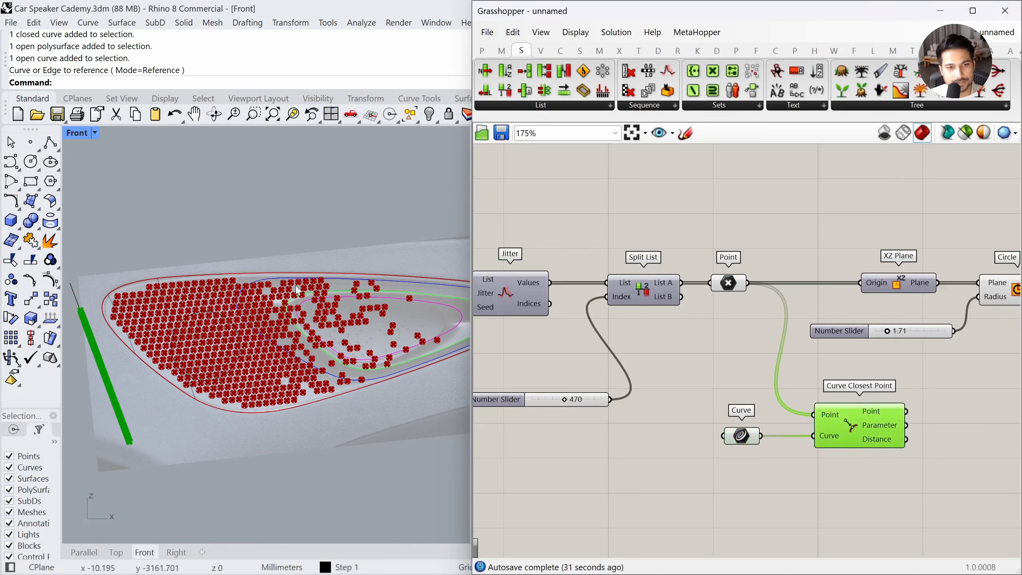
left_click(728, 284)
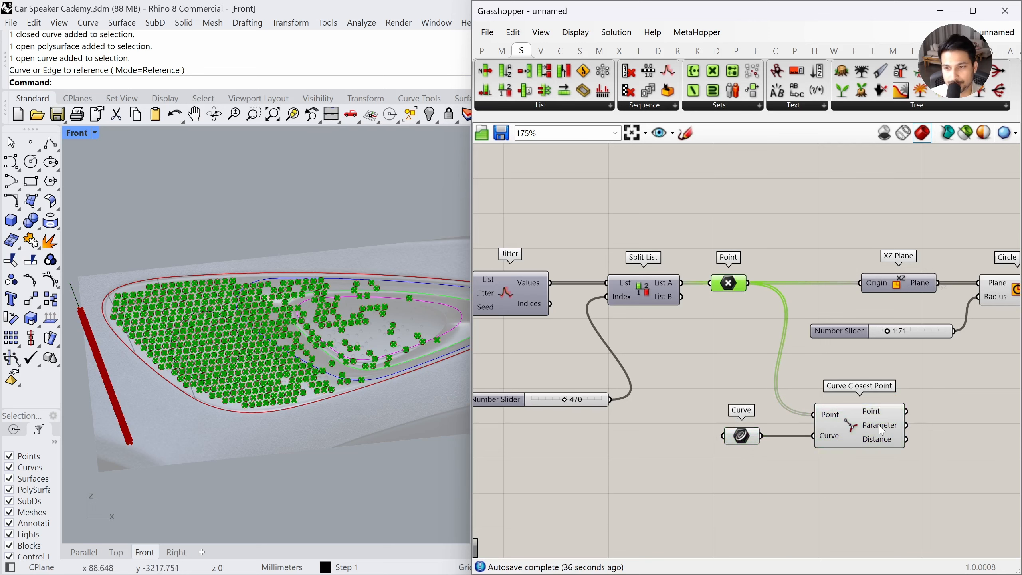
right_click_drag(929, 437, 850, 431)
left_click(848, 447)
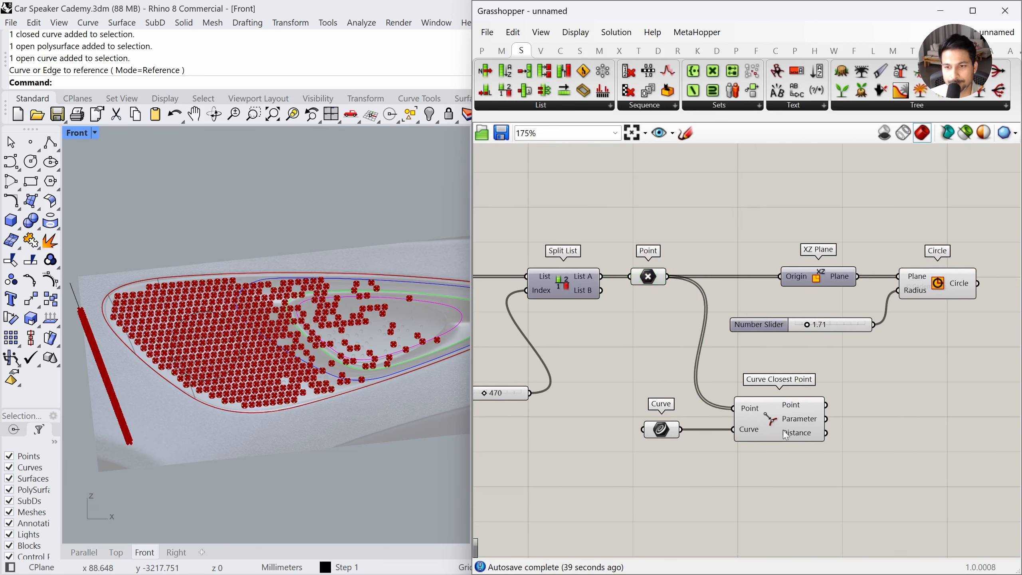
left_click_drag(785, 425, 770, 425)
left_click(779, 469)
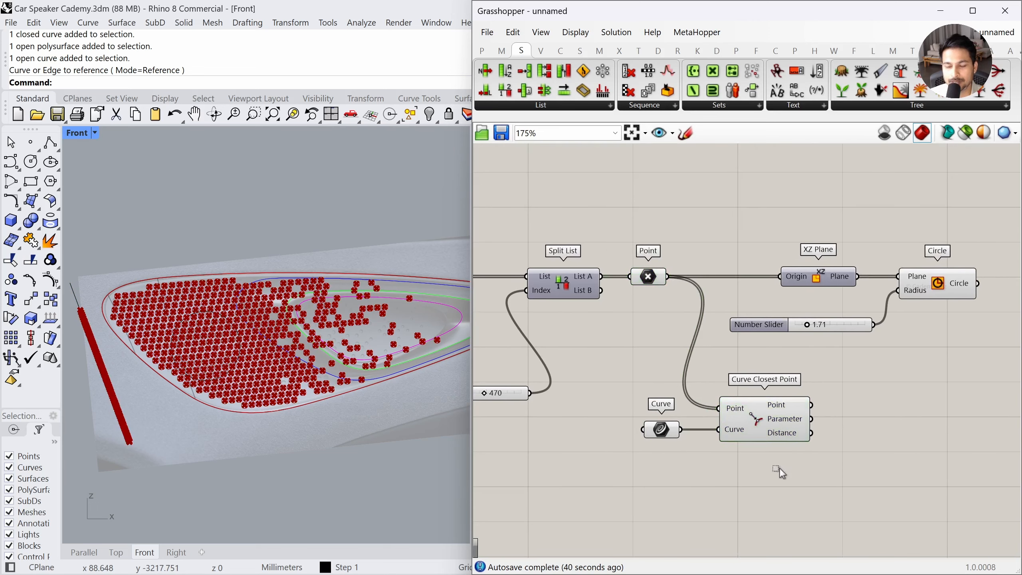
Replace Circle's radius slider with the Distance output of Curve Closest Point, and move XZ Plane closer to the Point parameter
left_click(784, 327)
key("Delete")
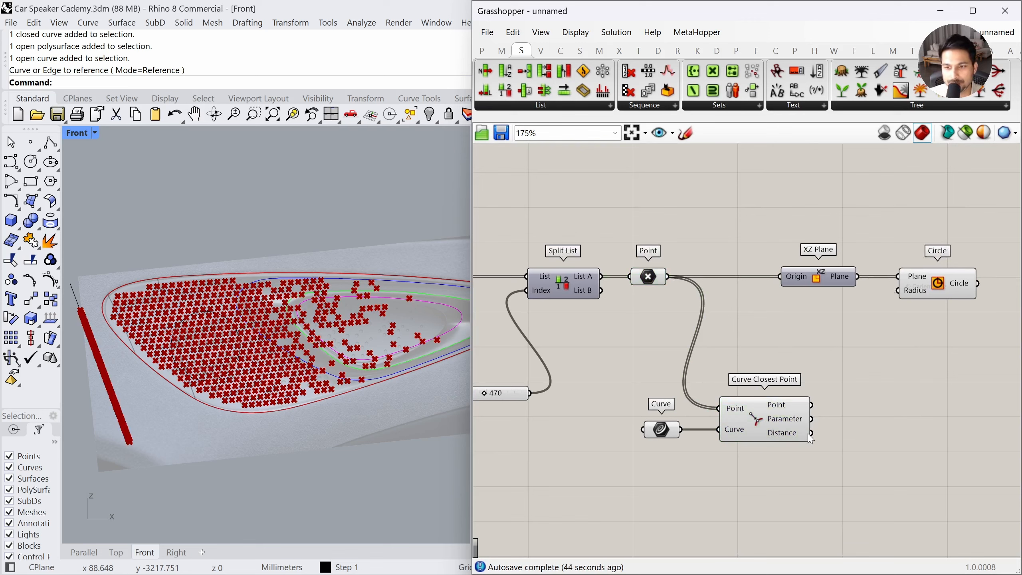
left_click_drag(812, 435, 894, 300)
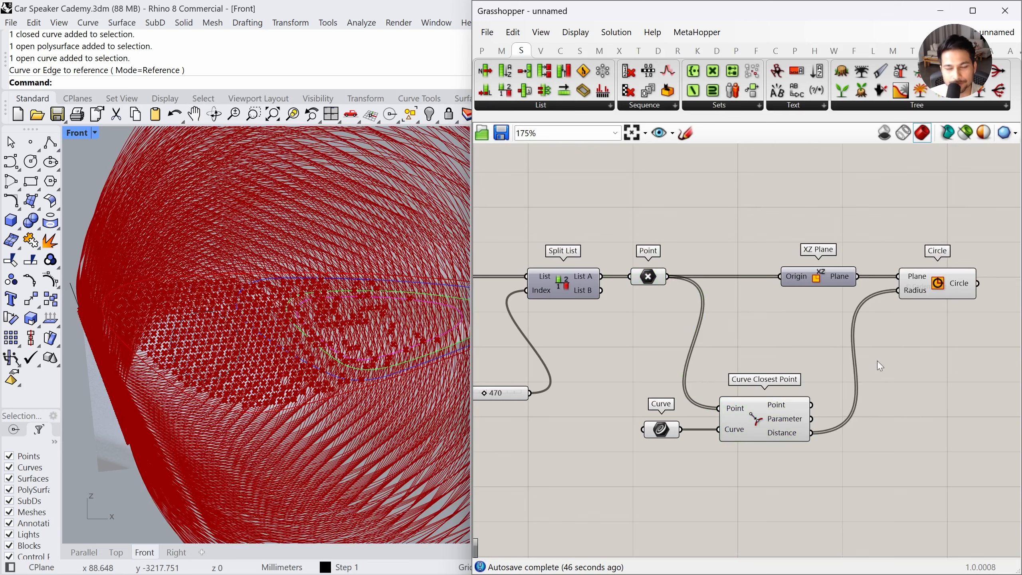
left_click_drag(804, 283, 772, 283)
left_click(784, 297)
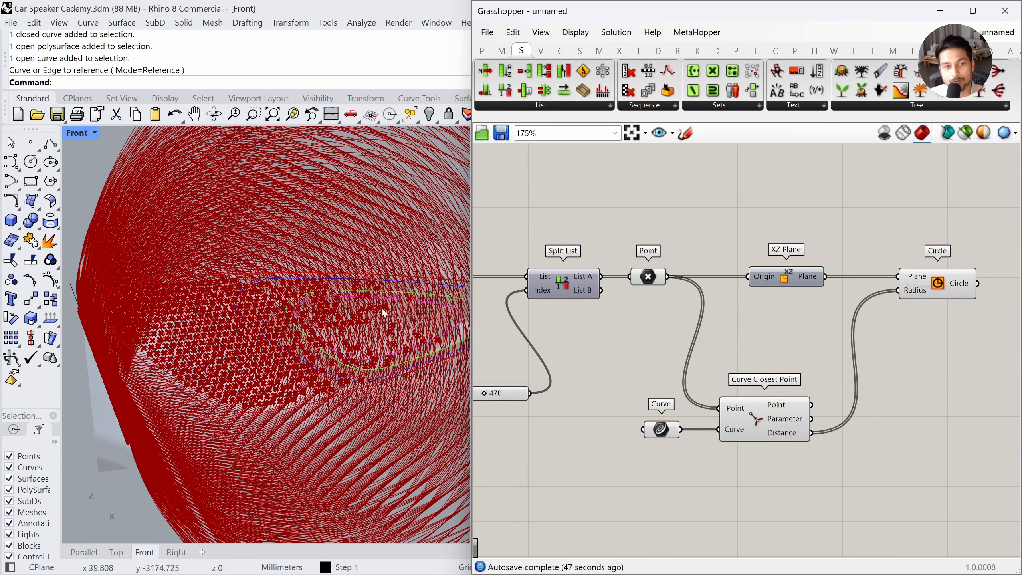
Insert a Multiplication between Distance and Circle's Radius, with a 0.250 number slider in B, and lower the factor to 0.016
double_click(857, 461)
type("*")
key("Return")
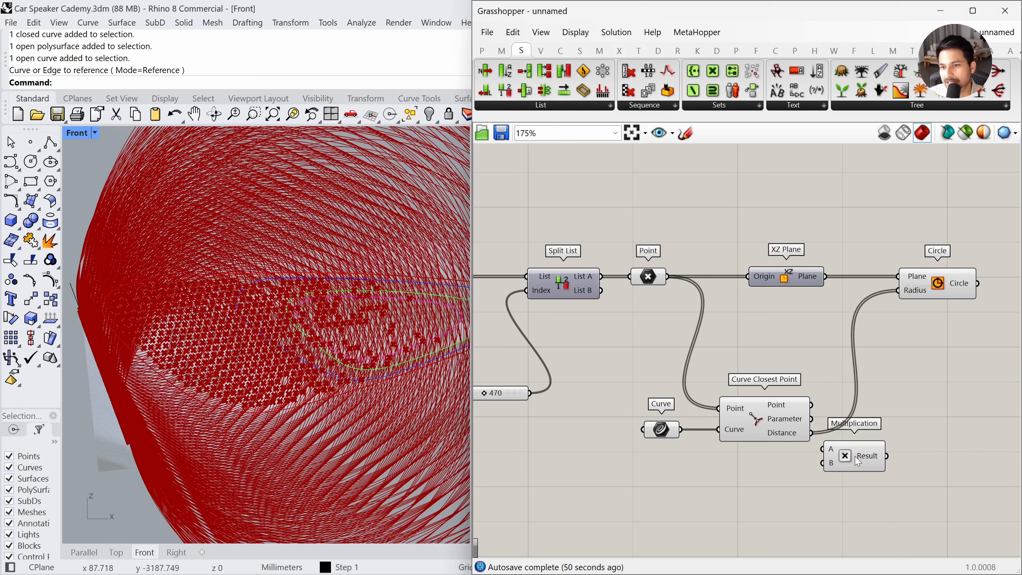
mouse_move(812, 433)
left_mouse_down()
mouse_move(881, 446)
mouse_move(898, 290)
left_mouse_up()
double_click(789, 477)
type("0.25")
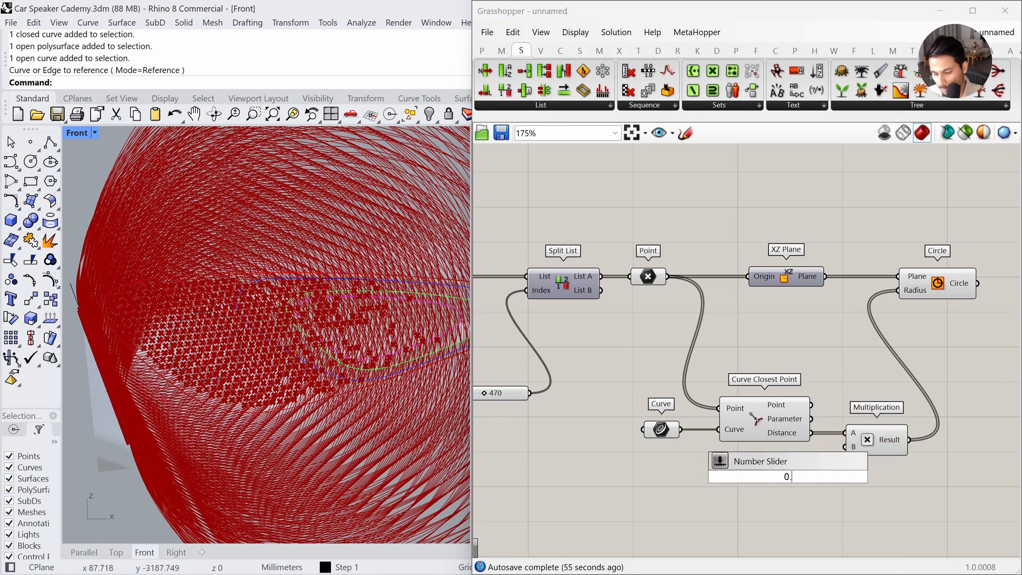
key("Return")
left_click_drag(836, 466, 844, 447)
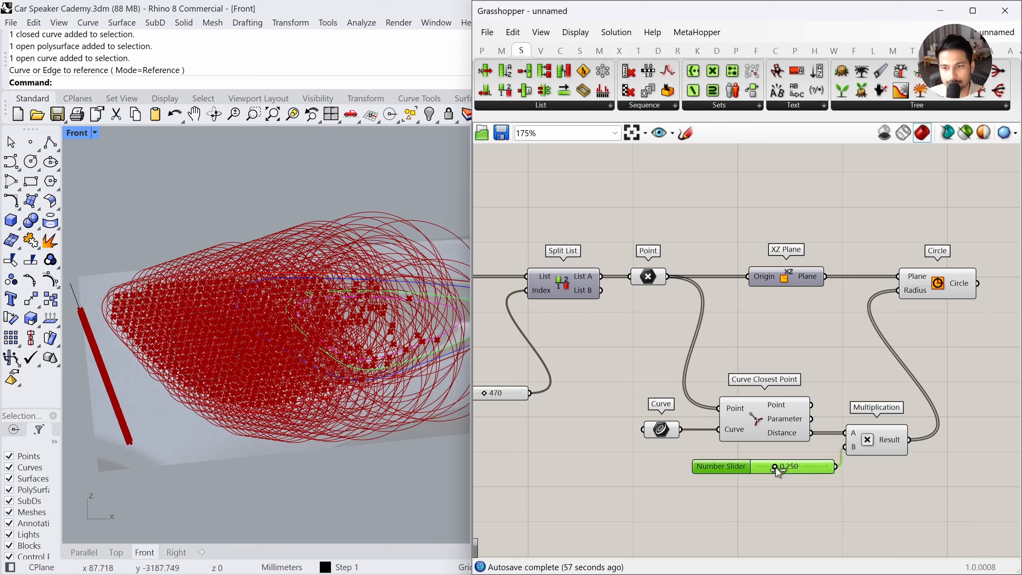
left_click_drag(775, 467, 758, 469)
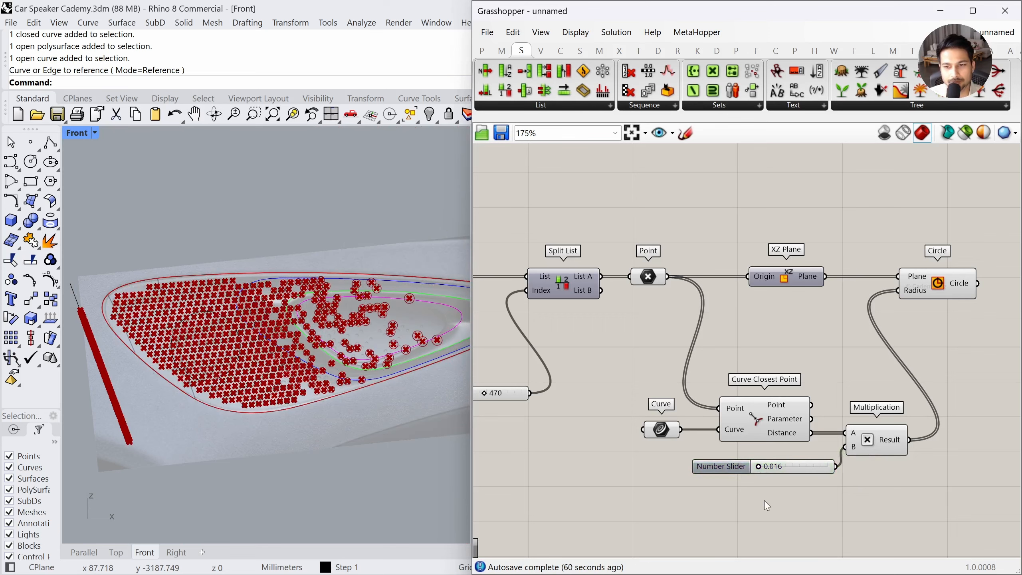
Turn off the viewport preview of the Point and Curve parameters, Curve Closest Point and the other components before Circle
left_click_drag(808, 519, 569, 245)
middle_click(628, 308)
left_click(673, 268)
left_click(860, 289)
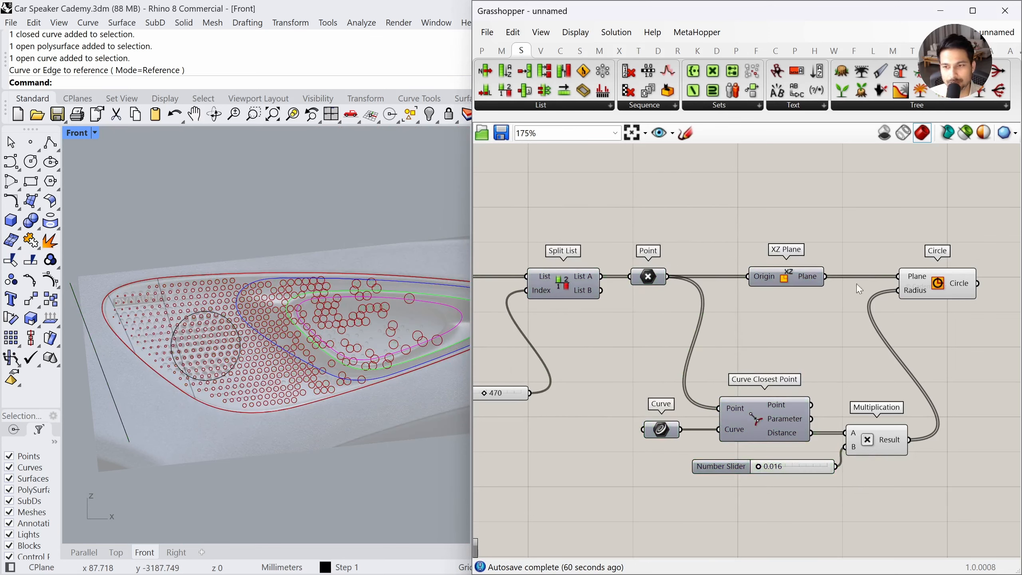
left_click_drag(877, 229, 596, 512)
middle_click(662, 438)
left_click(699, 394)
left_click(759, 361)
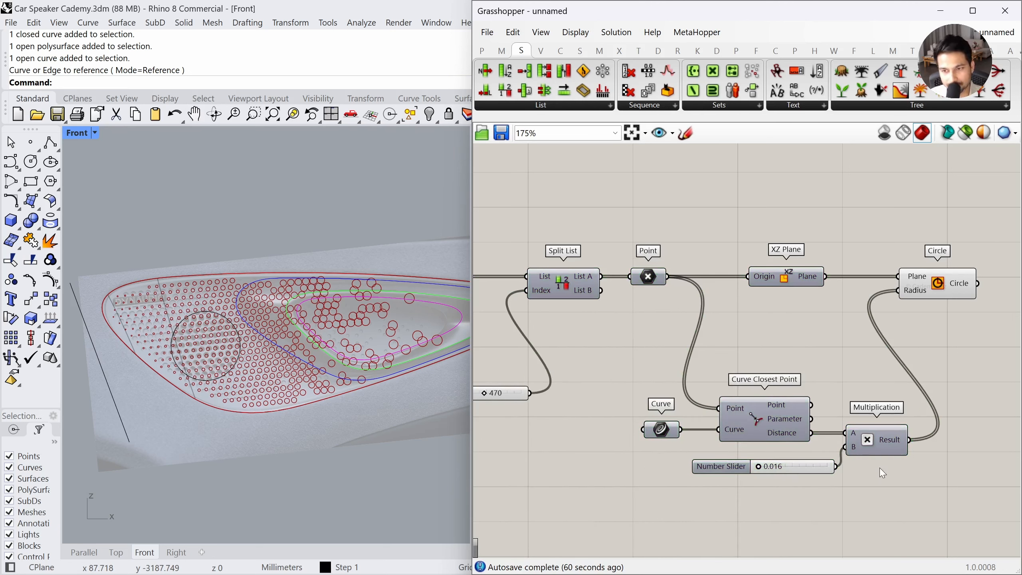
Delete Multiplication and its slider, and add a Remap Numbers component with Curve Closest Point's Distance wired into Value
left_click_drag(881, 470, 824, 447)
key("Delete")
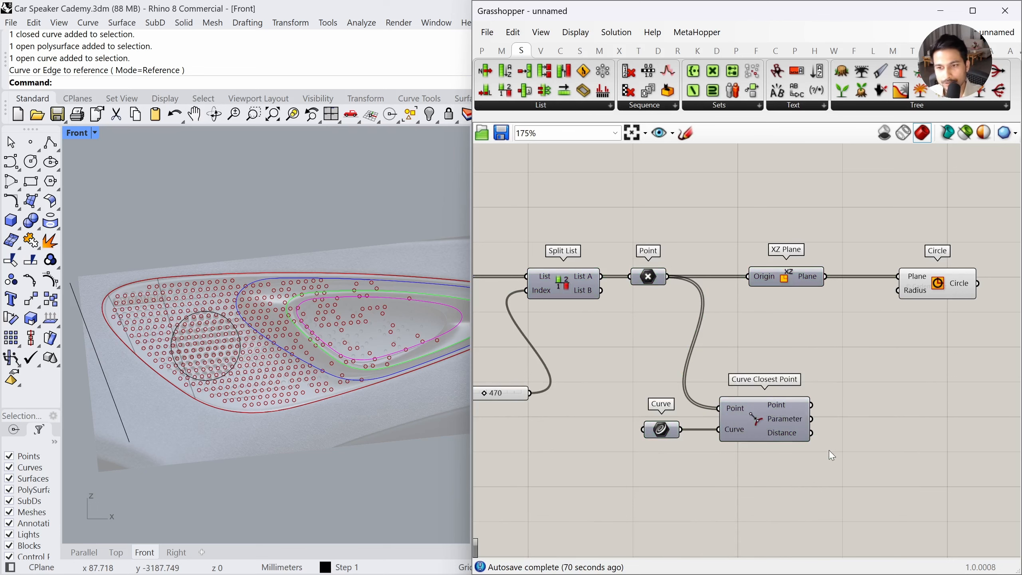
right_click_drag(829, 450, 683, 439)
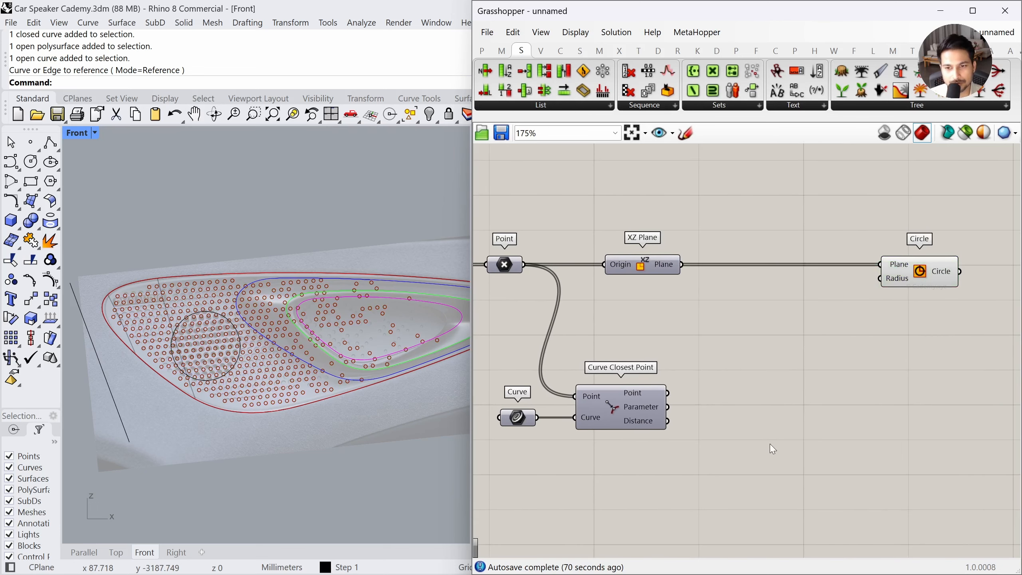
right_click_drag(773, 448, 806, 448)
double_click(804, 444)
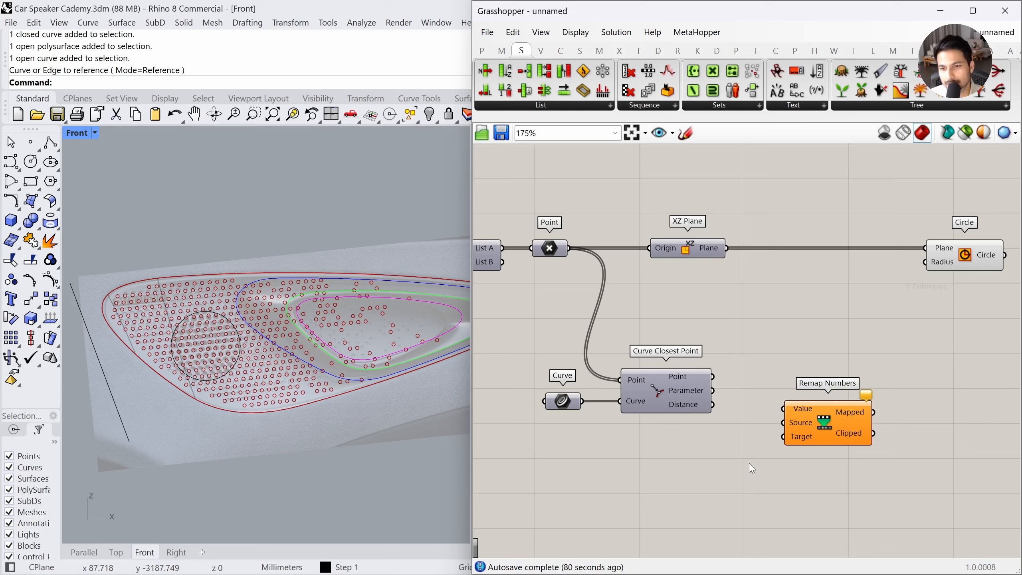
left_click_drag(713, 405, 867, 416)
left_click(735, 478)
Inspect the Distance values, and add a Bounds component with the Distance output wired into its Numbers input
mouse_move(689, 407)
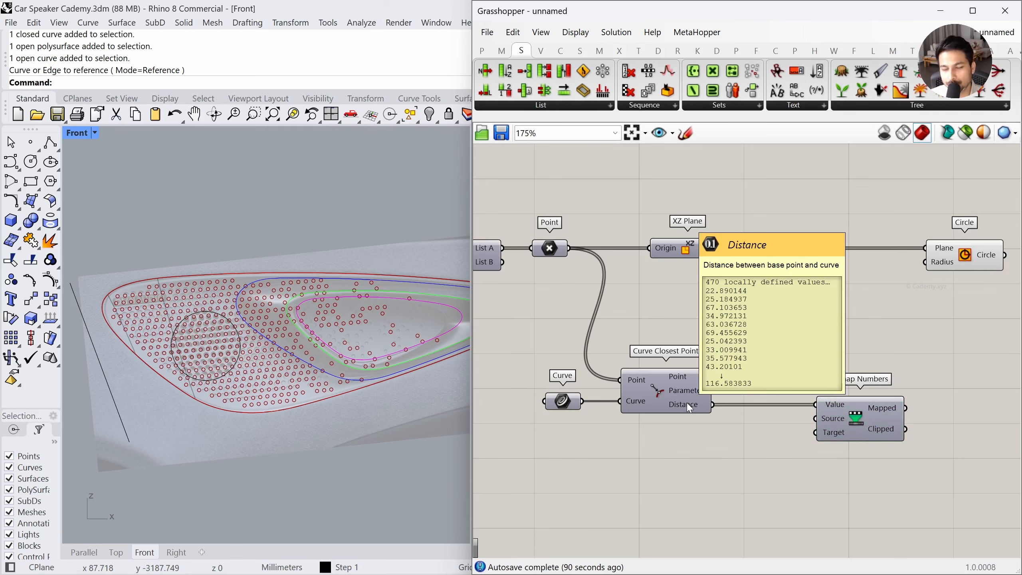
left_click(502, 50)
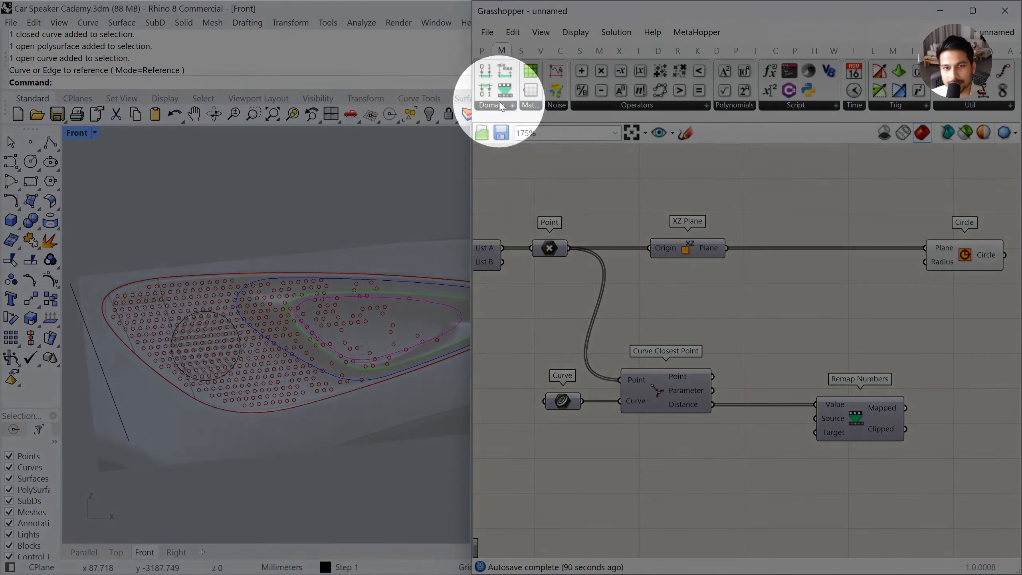
left_click(500, 104)
left_click(502, 176)
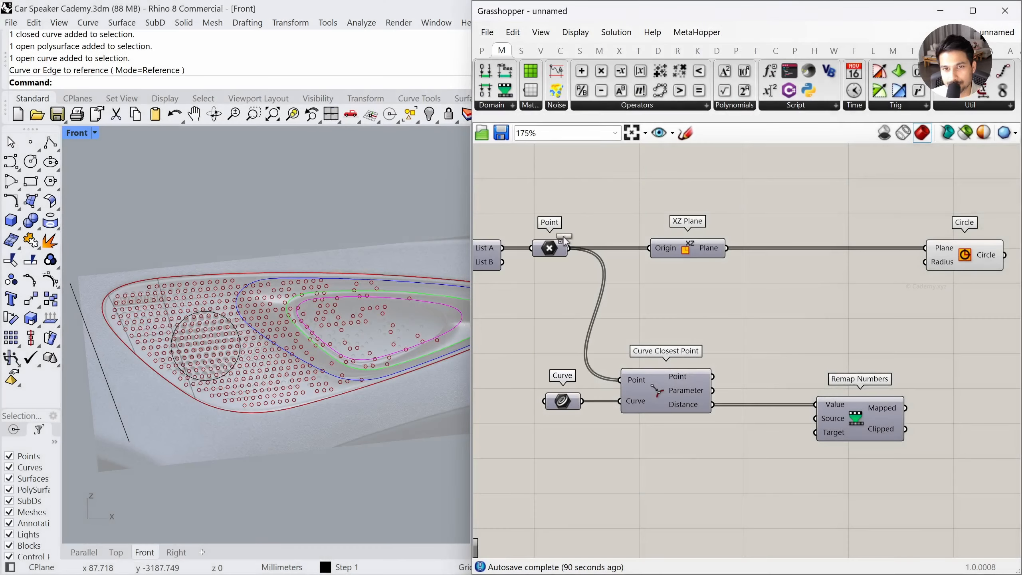
left_click(762, 475)
left_click_drag(712, 404, 697, 473)
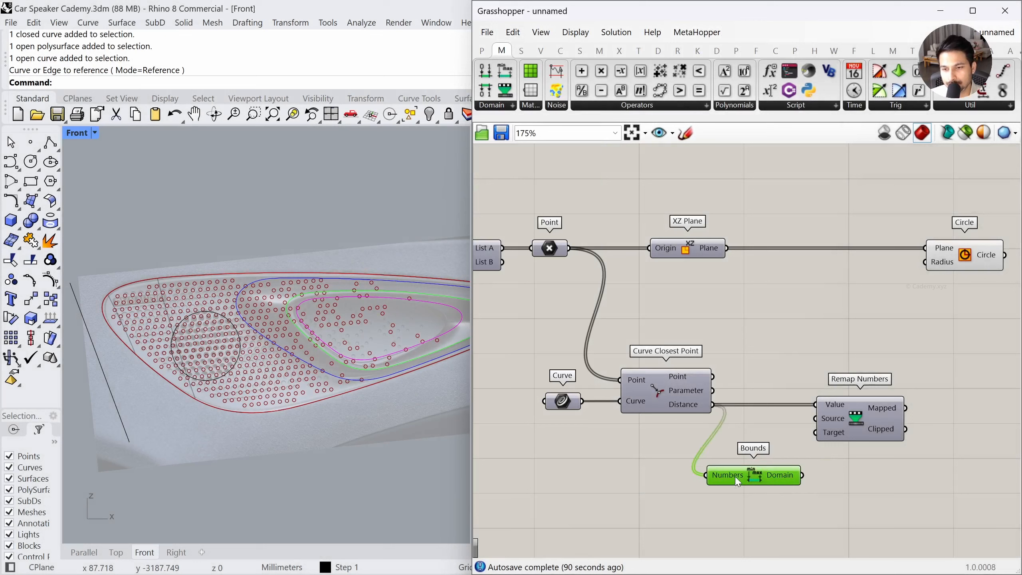
Show the Domain output of Bounds in a Panel
double_click(869, 506)
type("PANELÑ")
key("Return")
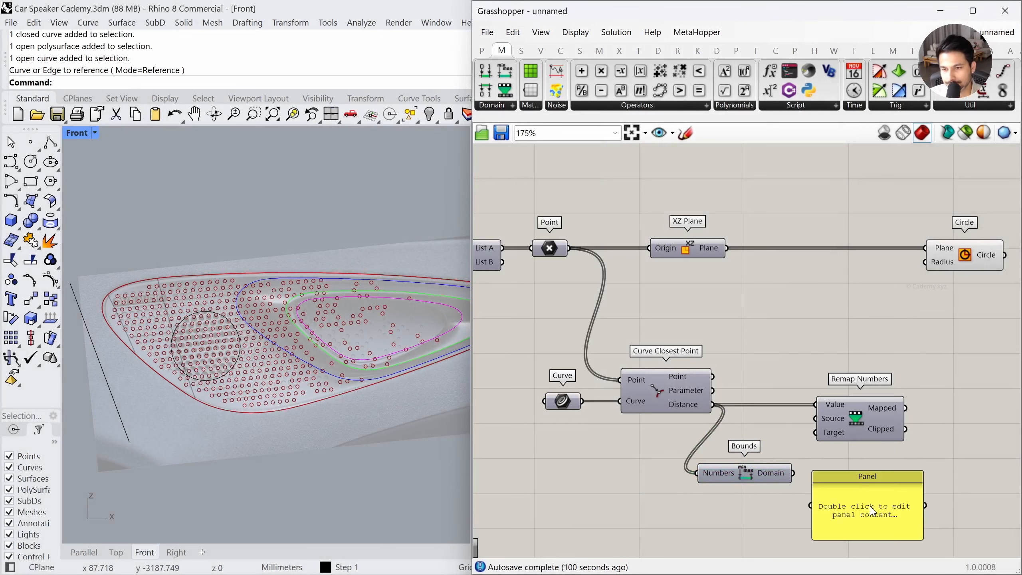
left_click_drag(793, 473, 810, 505)
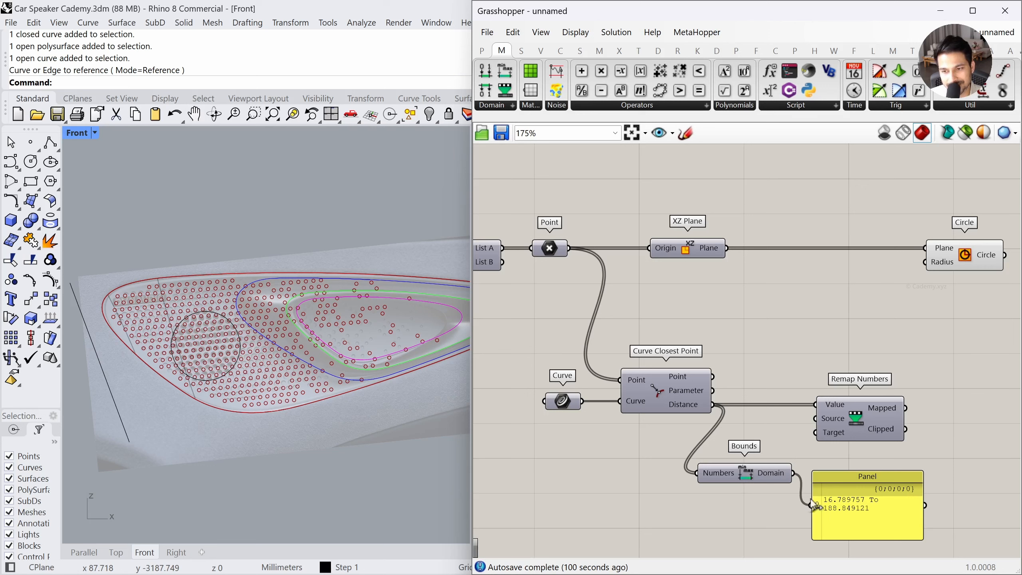
Wire the Domain output of Bounds into Remap Numbers' Source input and delete the Panel
left_click_drag(794, 474, 877, 424)
left_click(865, 513)
key("Delete")
Arrange Bounds in line between Curve Closest Point and Remap Numbers so the wires run straight
left_click_drag(744, 476, 771, 442)
left_click(879, 442)
left_click_drag(877, 438, 876, 437)
left_click(865, 450)
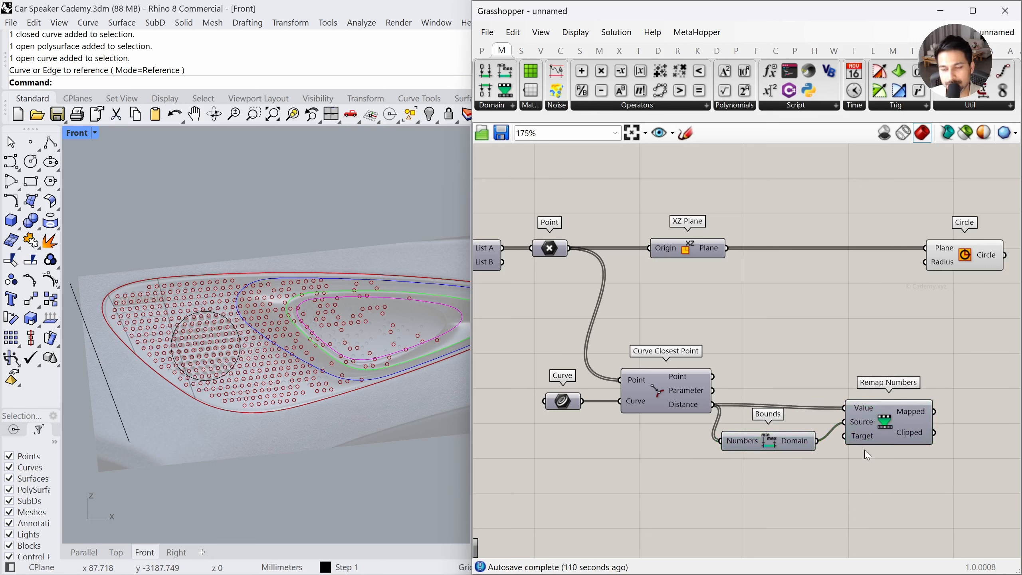
key("ctrl+z")
left_click_drag(781, 445, 795, 422)
left_click(795, 470)
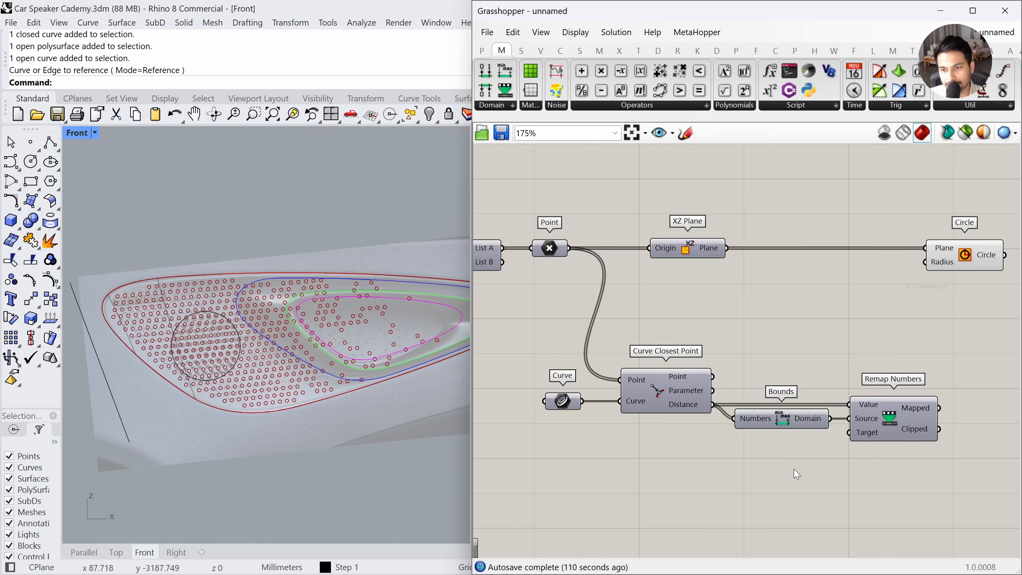
Add a Construct Domain component below Bounds and wire its Domain output into Remap Numbers' Target input
left_click(500, 105)
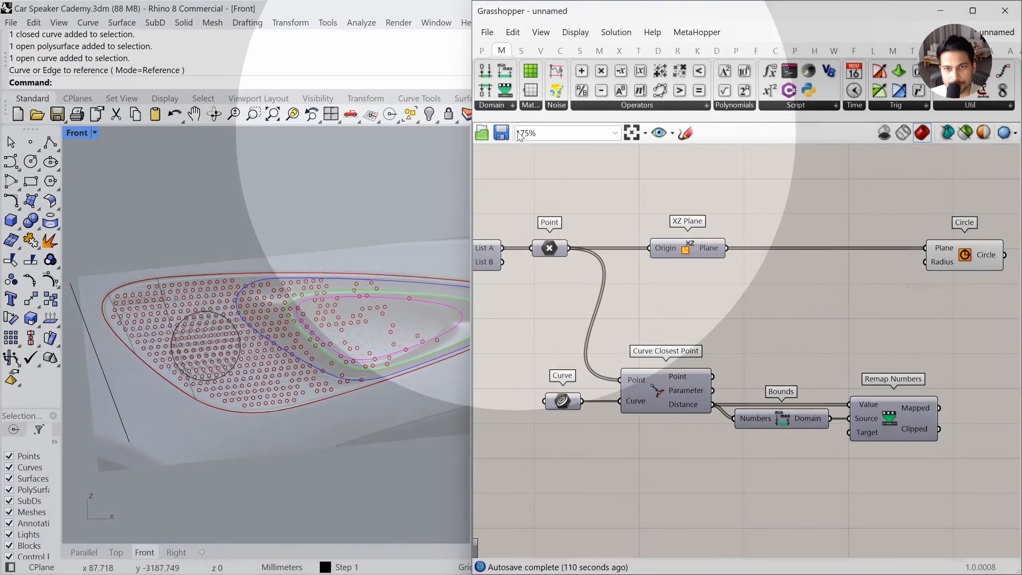
left_click(740, 469)
left_click_drag(824, 478, 849, 433)
left_click(798, 481)
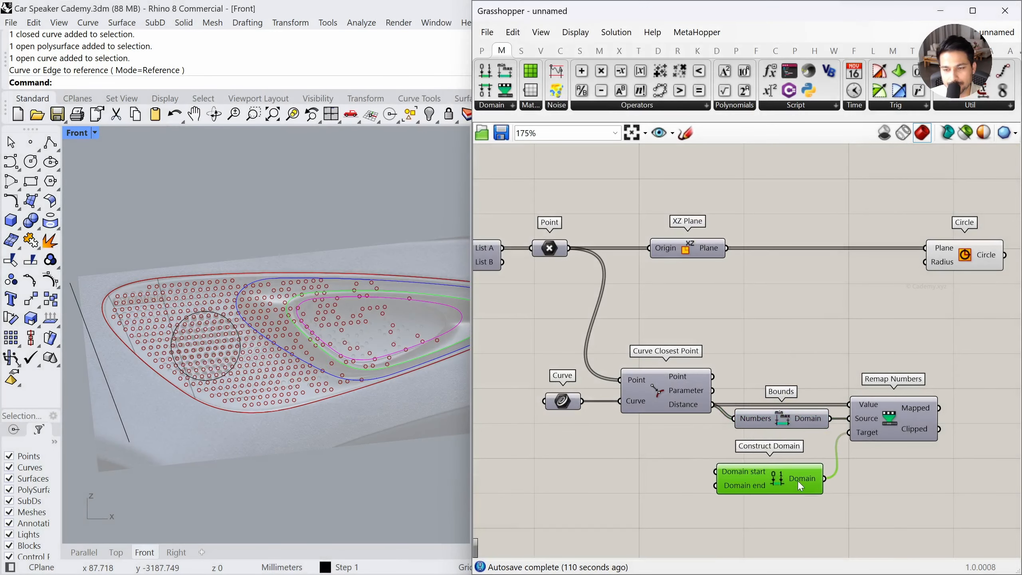
Add a 0.500 number slider and wire it into Construct Domain's Domain start input
left_click(645, 496)
double_click(643, 485)
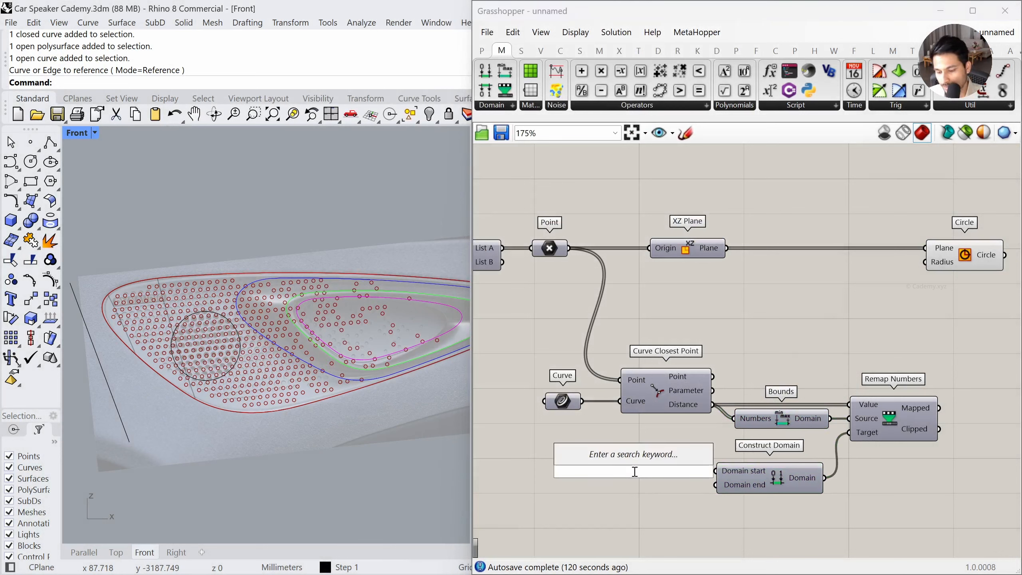
type("0.5")
key("Return")
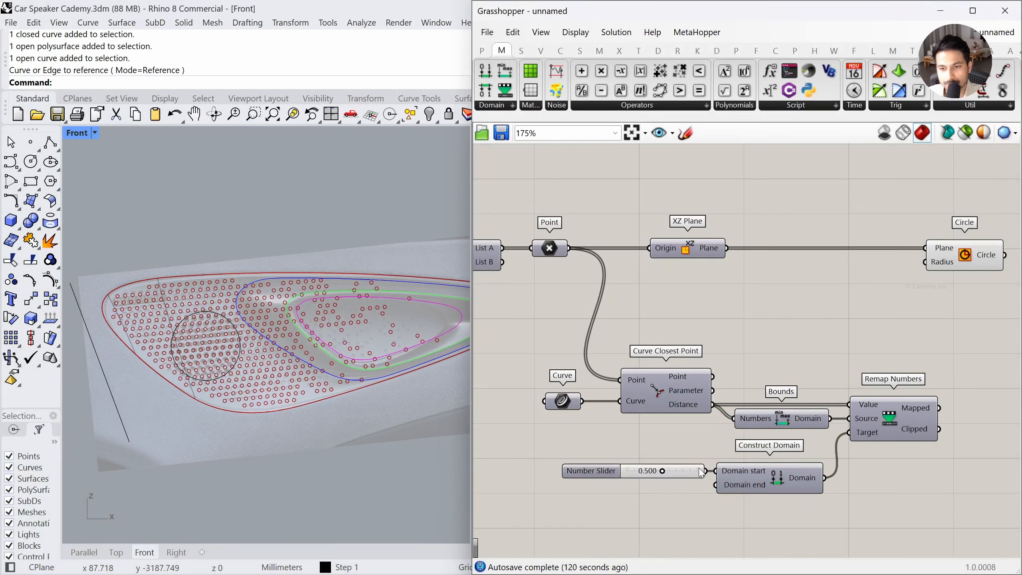
Add a 1.700 number slider below the 0.500 one and wire it into Construct Domain's Domain end input
double_click(653, 499)
type("1.7")
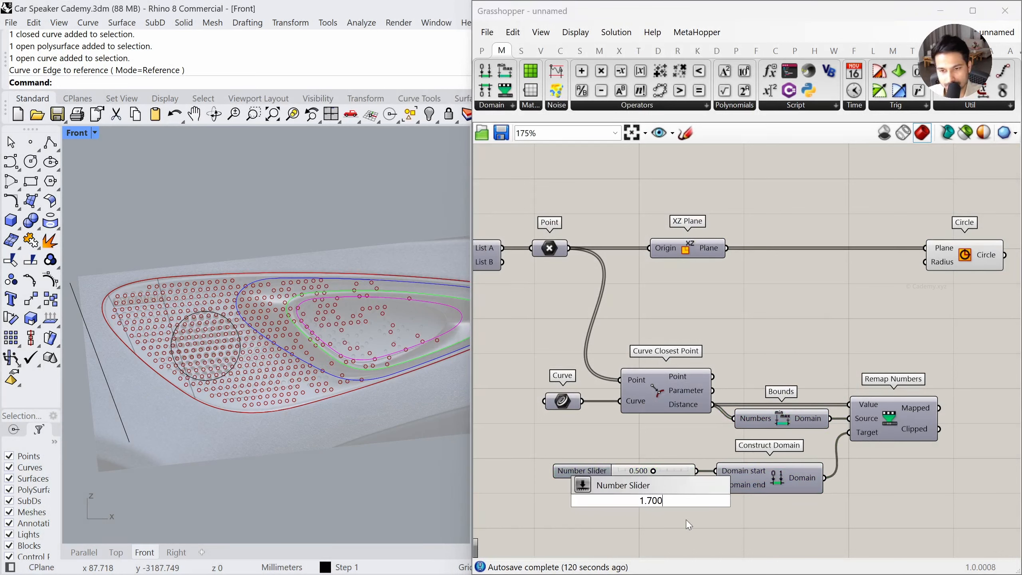
key("Return")
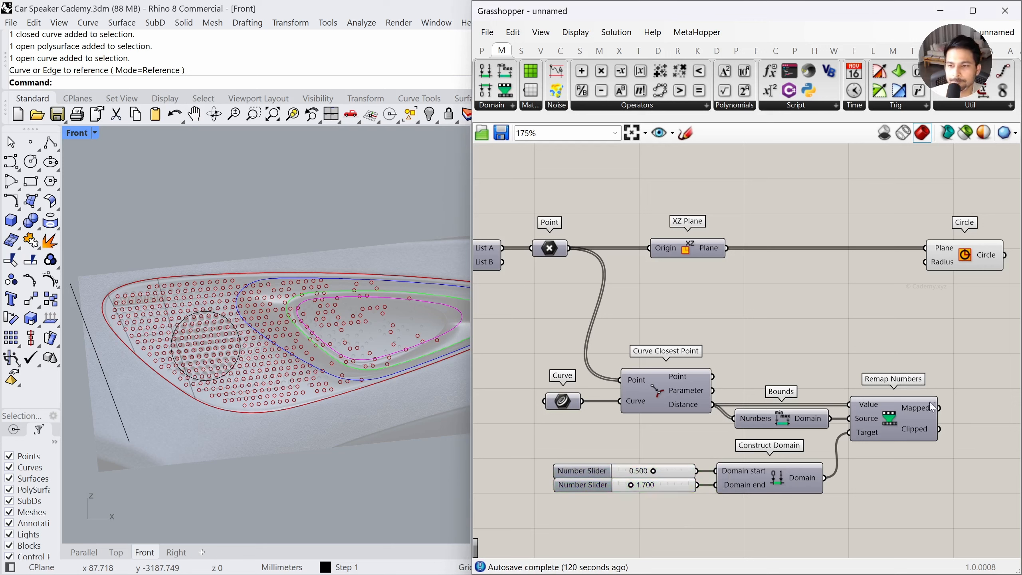
Wire the Mapped output of Remap Numbers into the Circle component's Radius input
mouse_move(919, 406)
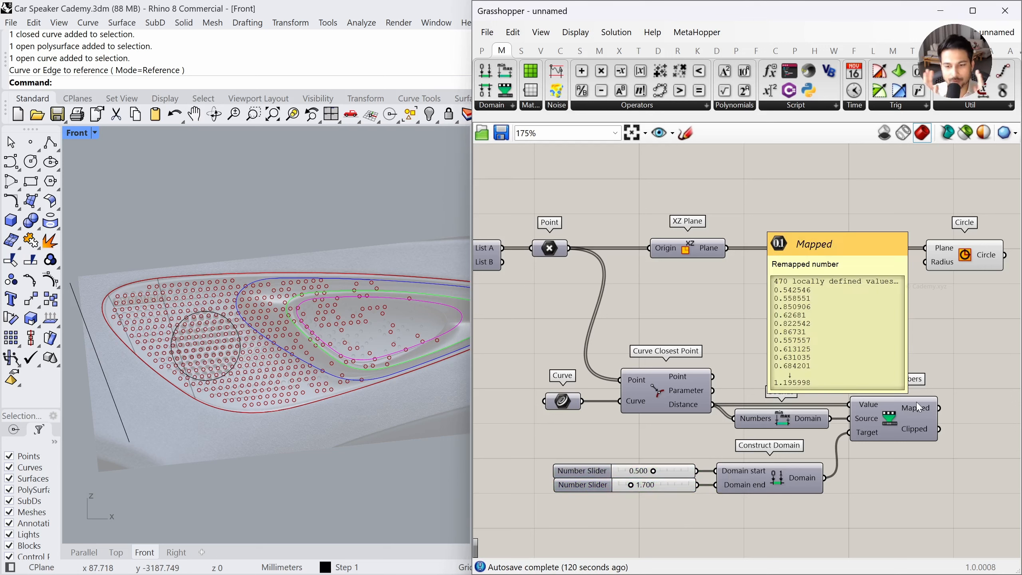
left_click_drag(662, 445, 619, 490)
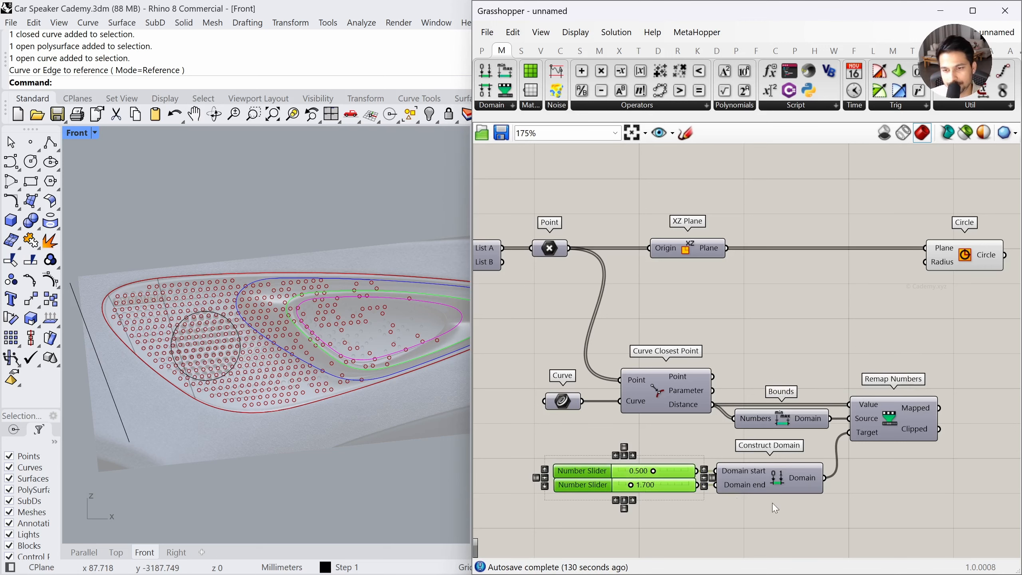
left_click(772, 504)
left_click_drag(940, 408, 926, 264)
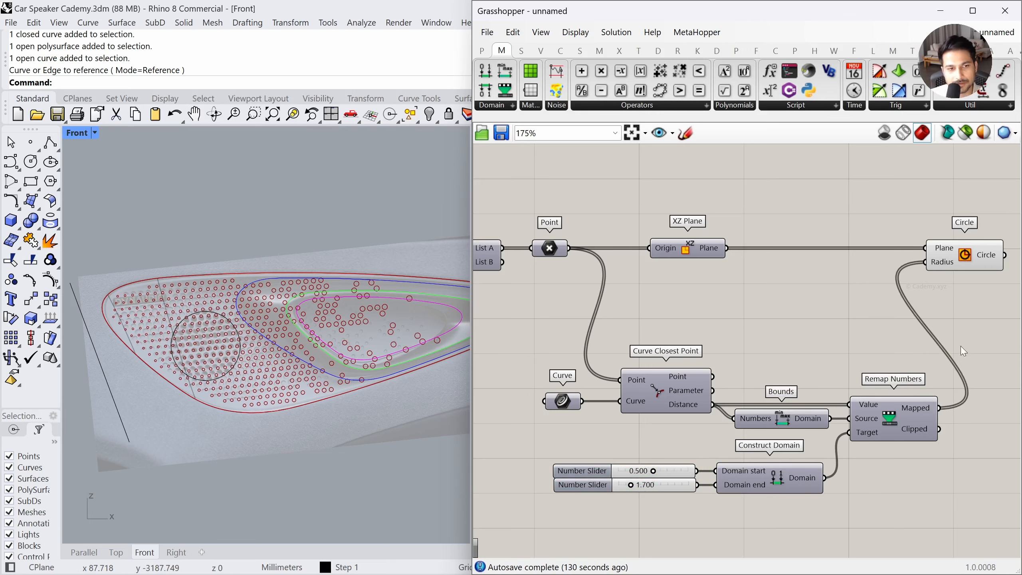
right_click_drag(961, 346, 939, 344)
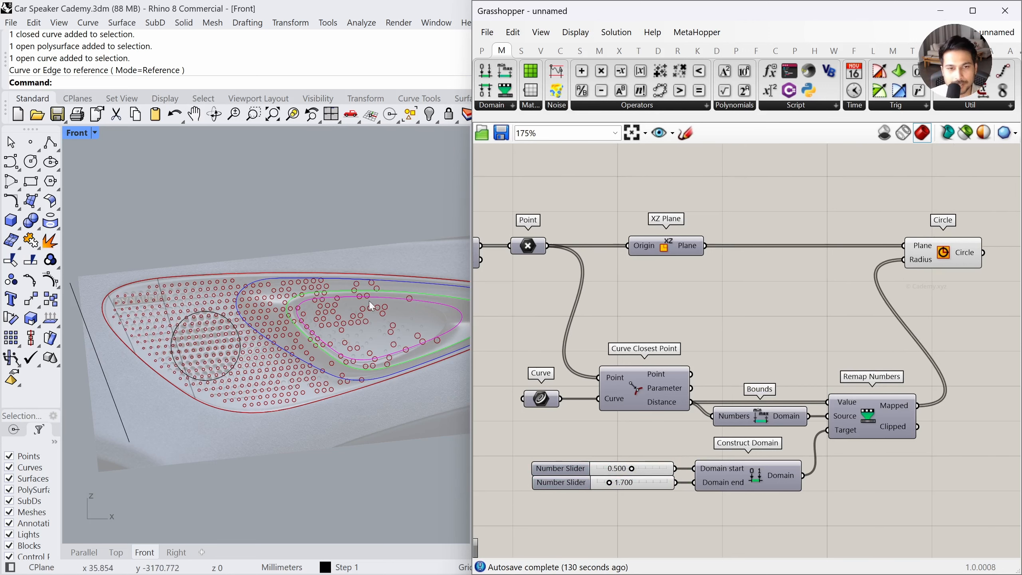
Swap the two number sliders so 1.700 feeds Domain start and 0.500 feeds Domain end
left_click_drag(695, 482, 617, 470)
key("ctrl+z")
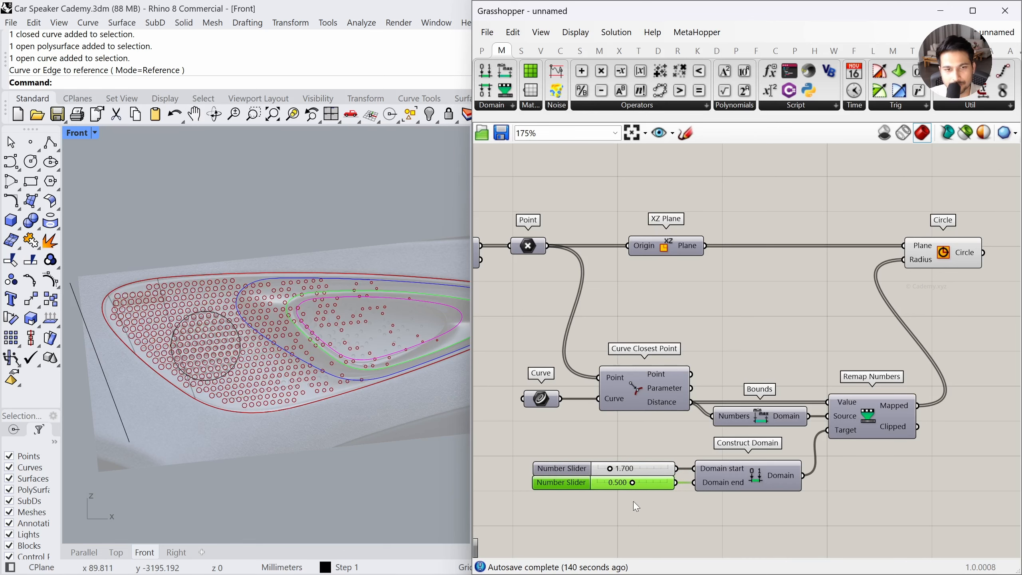
key("ctrl+z")
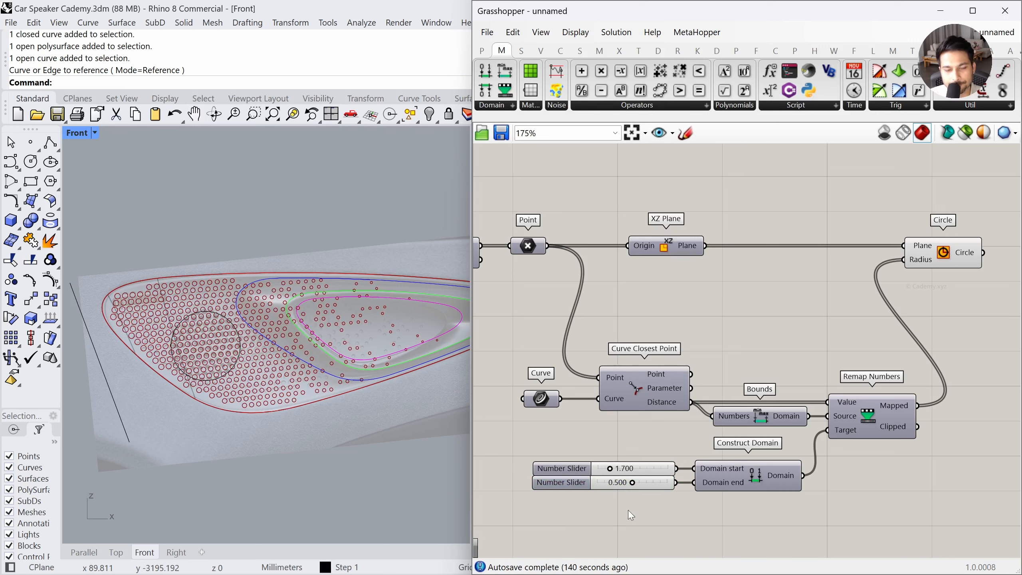
Examine how the circle sizes grade across the grille, highlighting the Circle component's output in the Front view
scroll(120, 292, "up", 6)
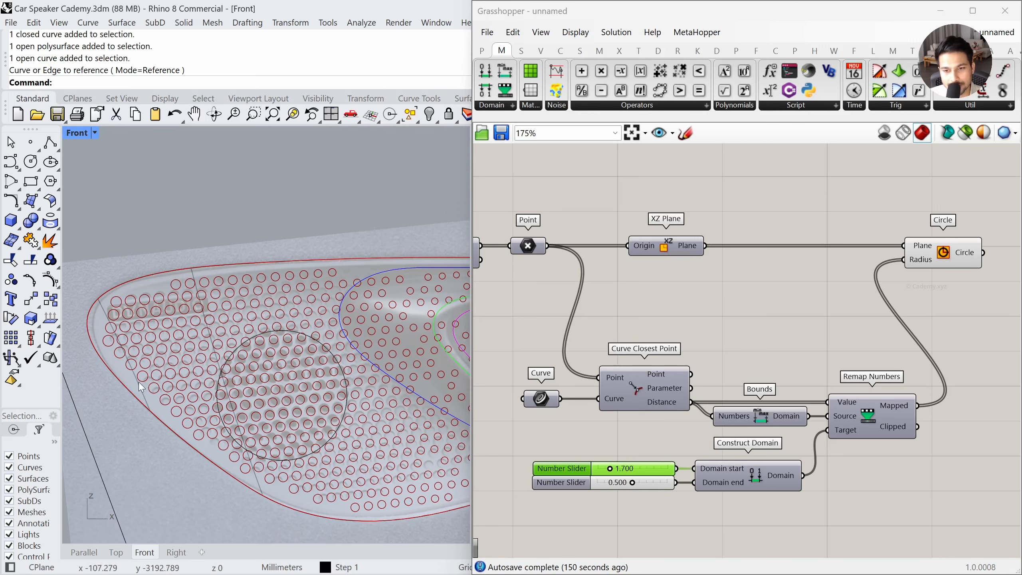
right_click_drag(360, 451, 225, 459)
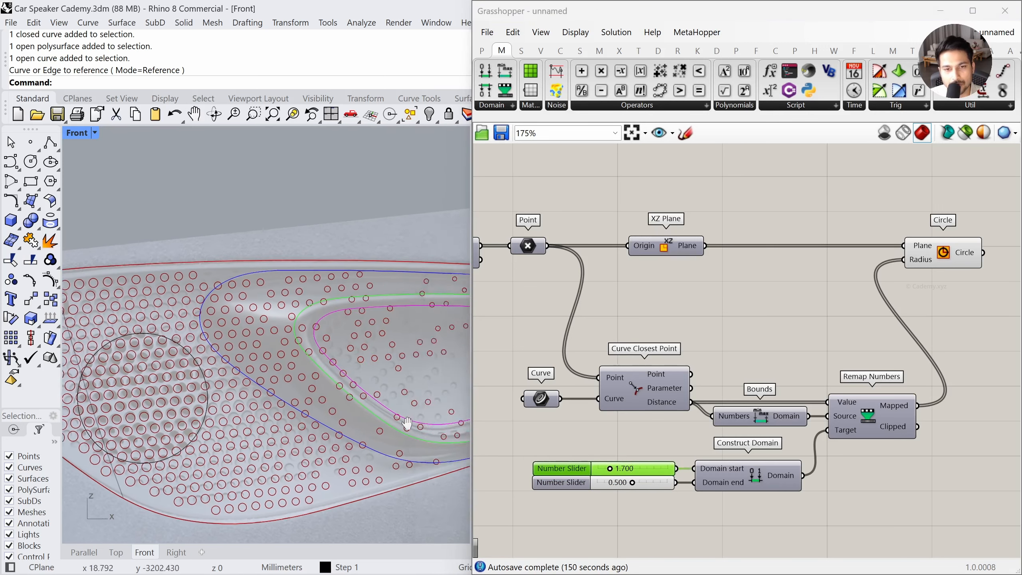
right_click_drag(406, 425, 221, 436)
left_click(660, 487)
scroll(281, 397, "down", 5)
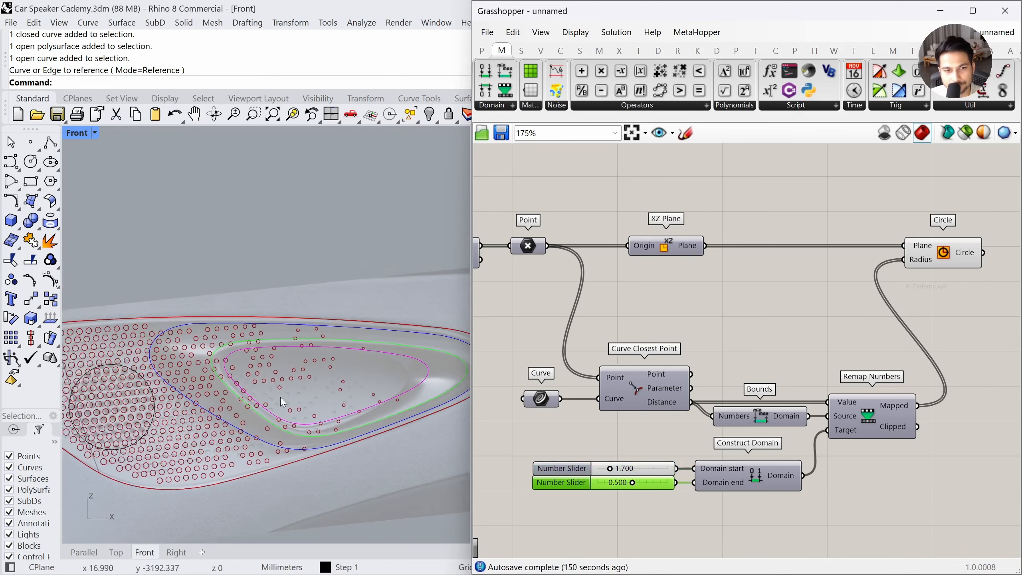
scroll(872, 376, "down", 2)
left_click(714, 499)
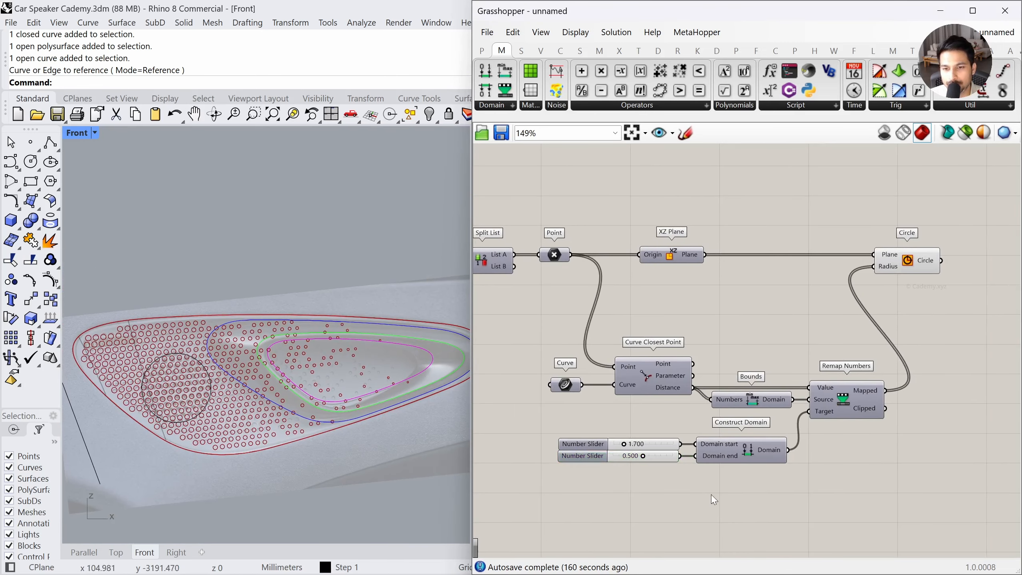
left_click(908, 264)
scroll(307, 364, "up", 3)
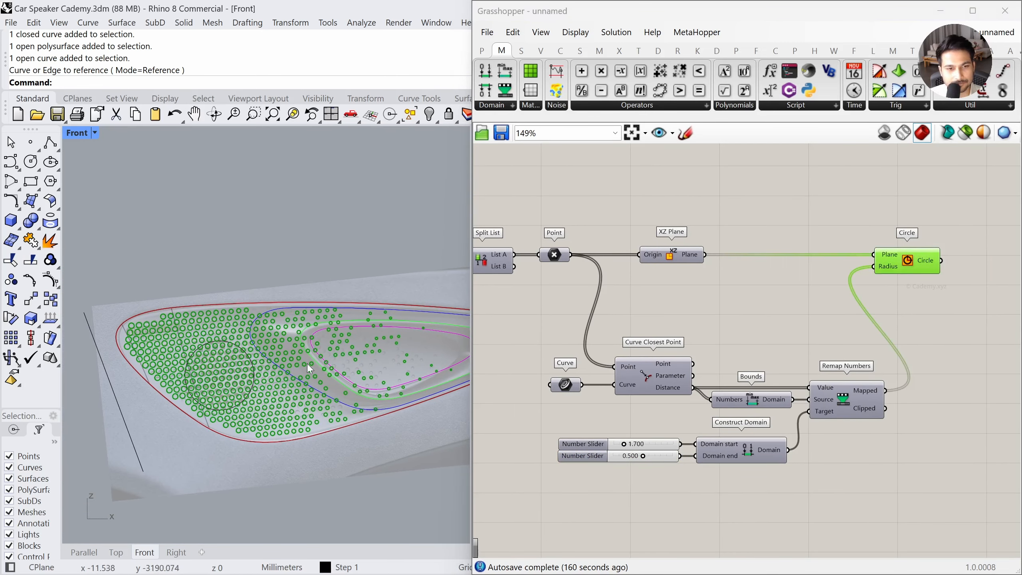
right_click_drag(347, 382, 337, 374)
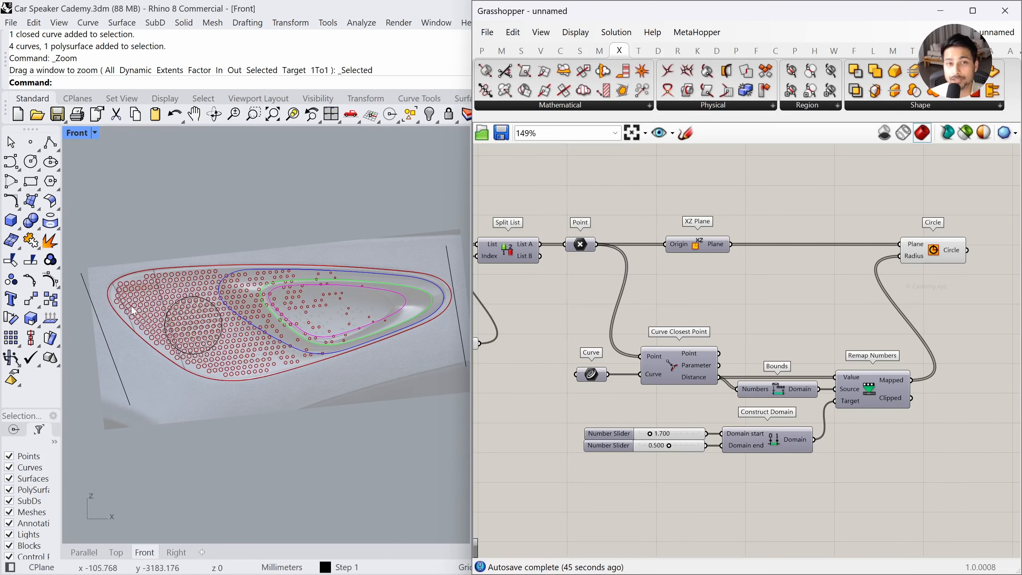
Compare the circles with the reference photo's perforations around the logo plate and the round speaker area
scroll(115, 280, "up", 5)
scroll(116, 284, "up", 3)
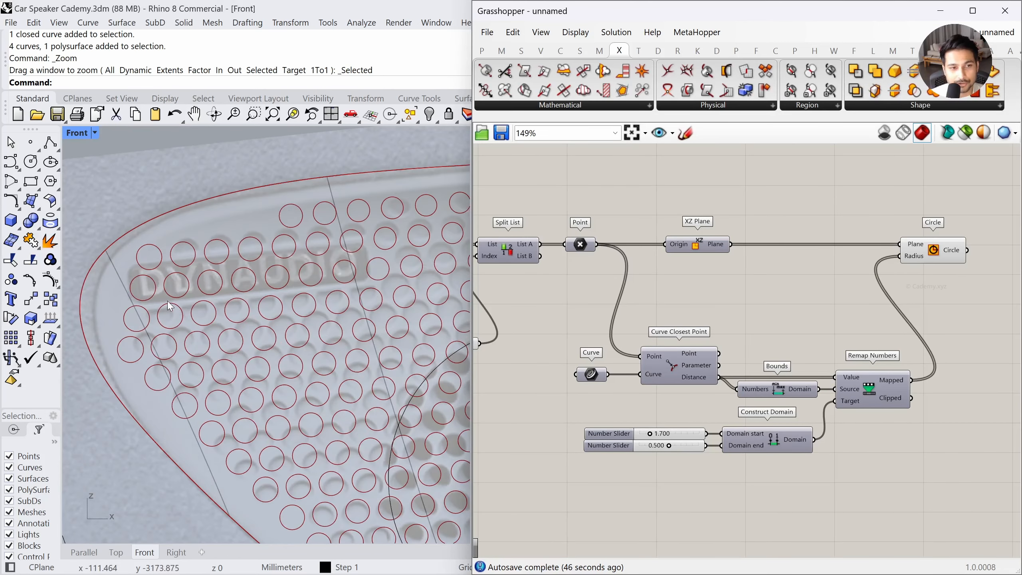
scroll(173, 305, "down", 2)
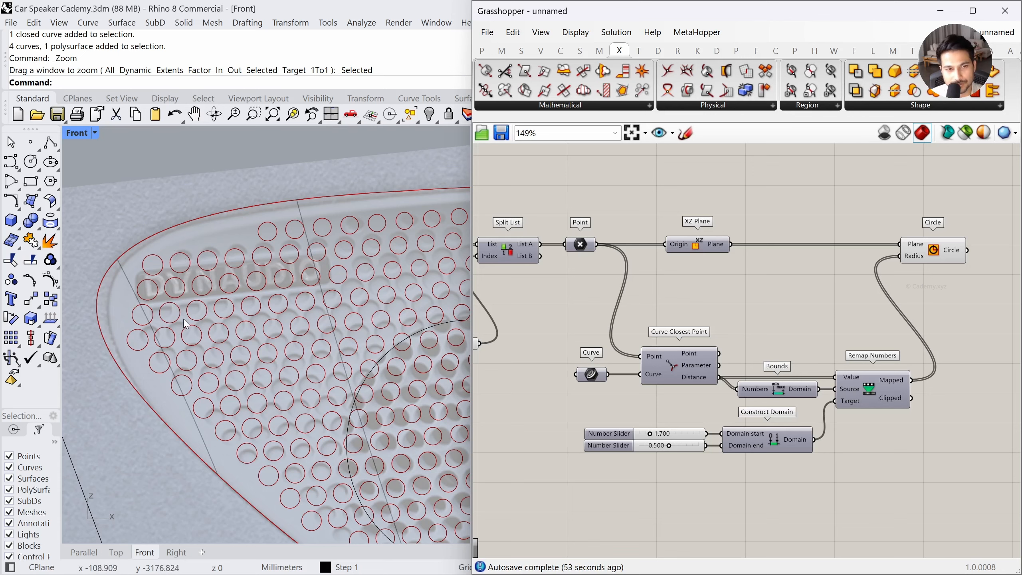
scroll(184, 320, "up", 3)
scroll(301, 383, "up", 3)
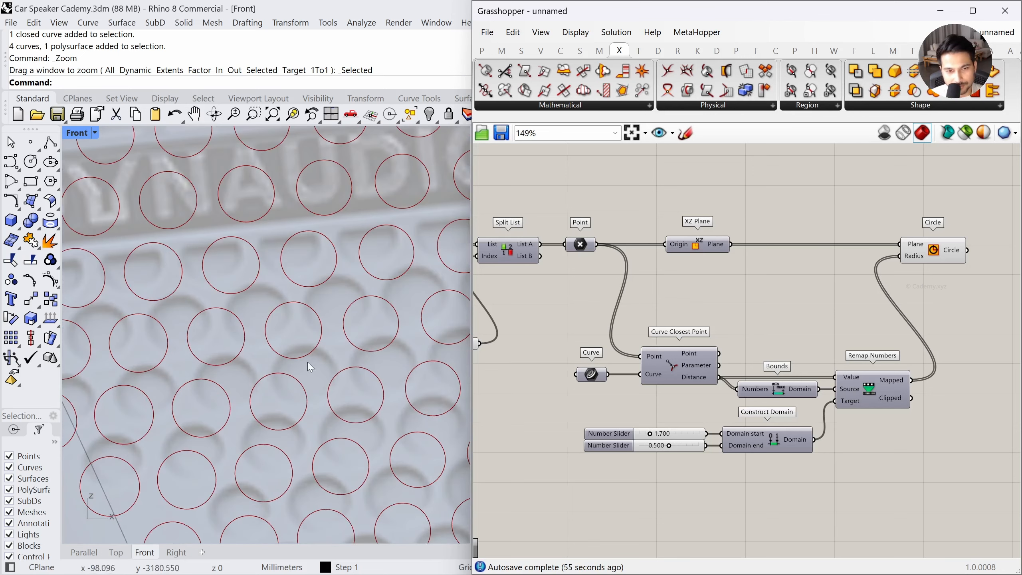
scroll(302, 361, "down", 3)
right_click_drag(344, 374, 253, 304)
scroll(254, 309, "down", 5)
scroll(379, 366, "up", 5)
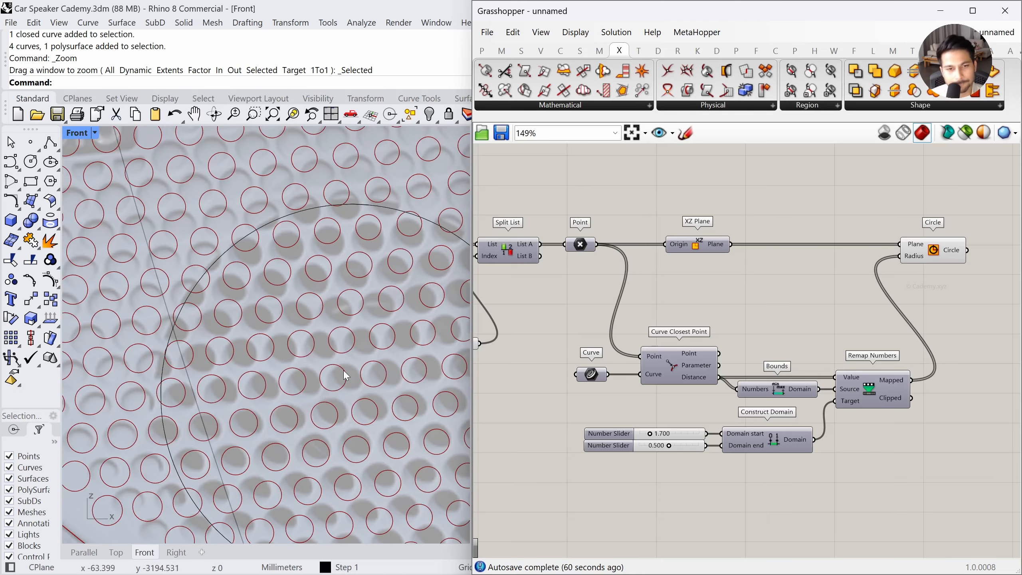
scroll(221, 312, "up", 2)
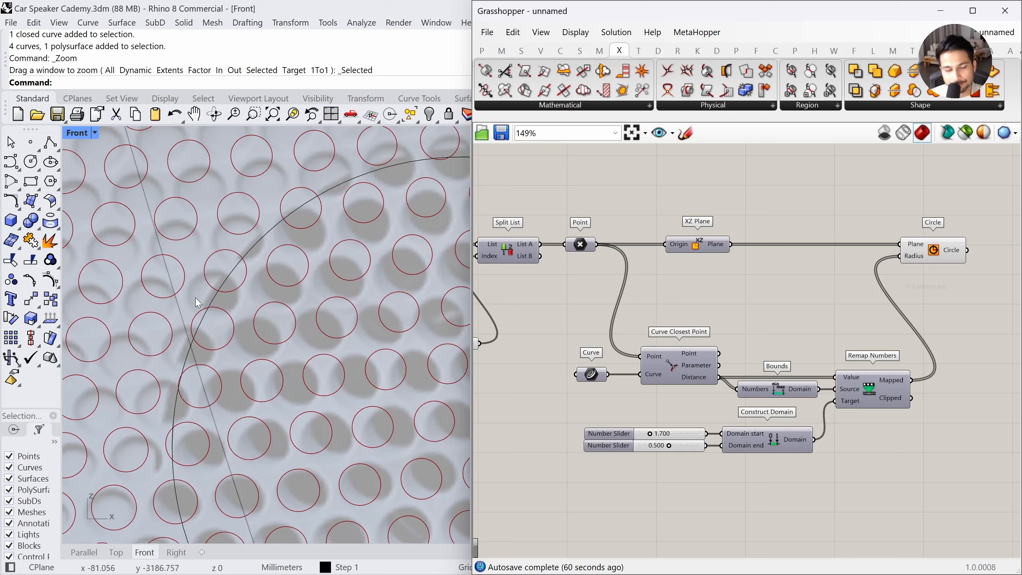
scroll(260, 329, "down", 6)
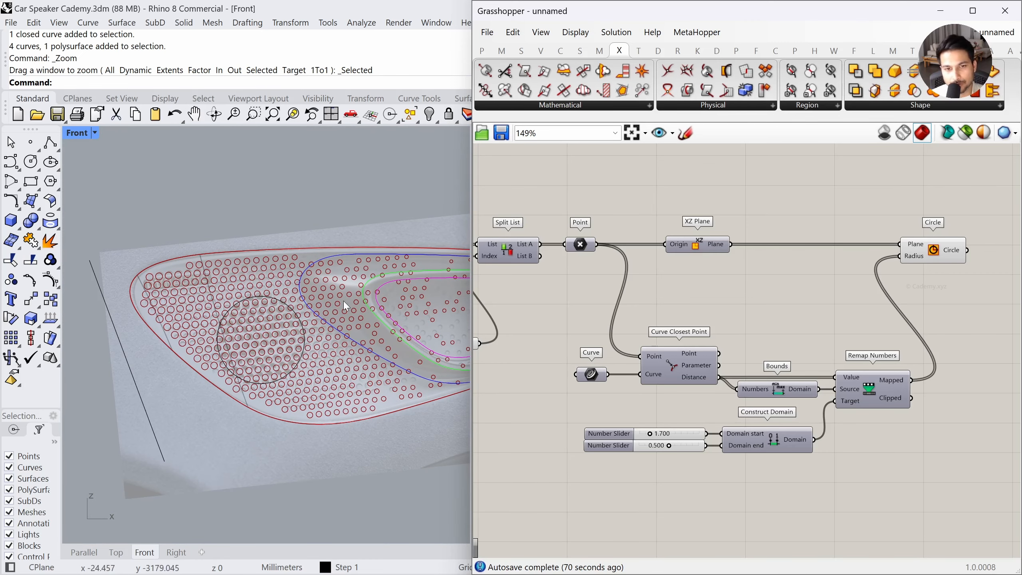
scroll(237, 322, "up", 4)
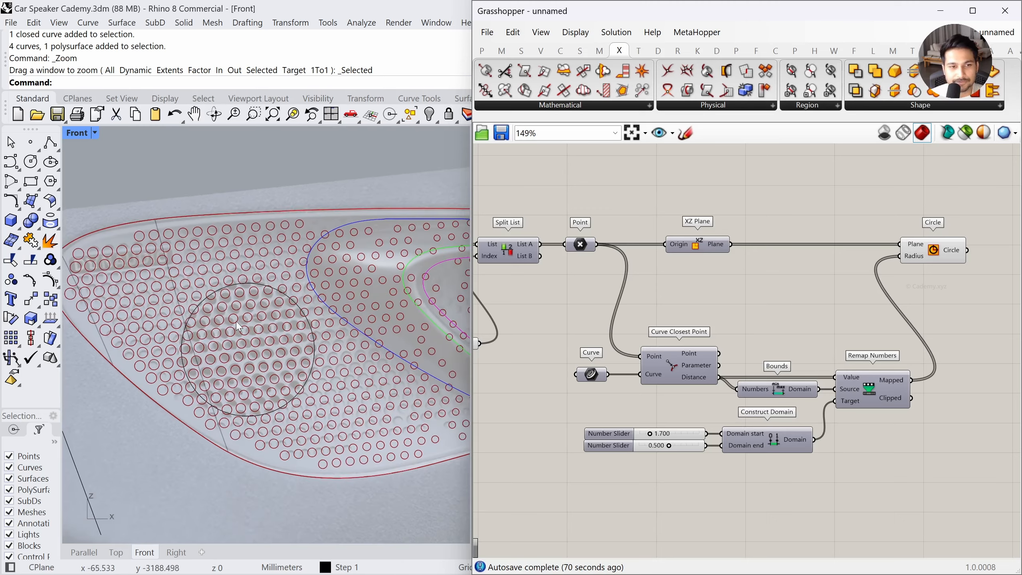
scroll(237, 322, "up", 2)
scroll(249, 427, "up", 1)
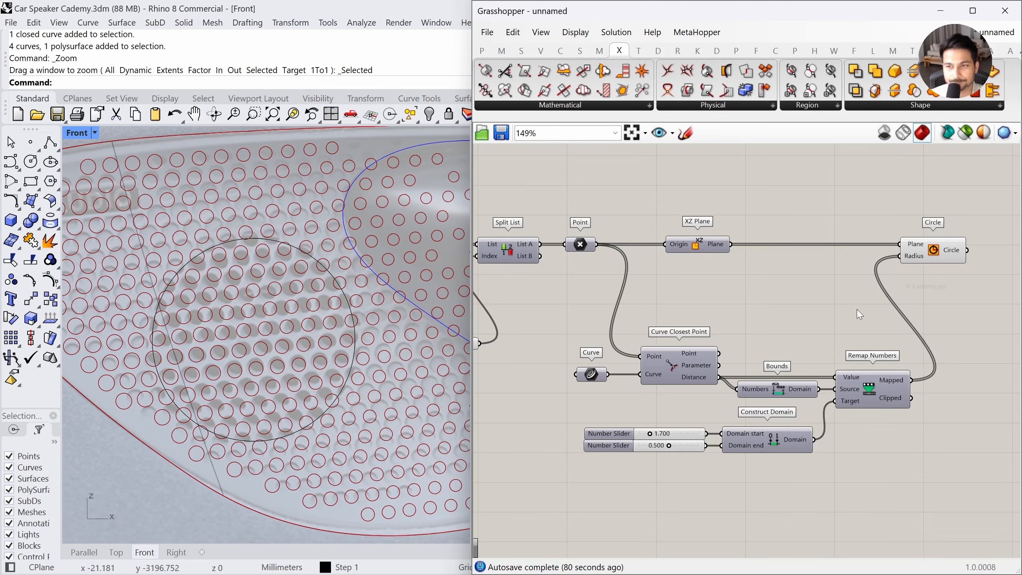
Add a Curve parameter above the Circle component and reference the round speaker outline in it
right_click_drag(871, 312, 830, 350)
double_click(789, 214)
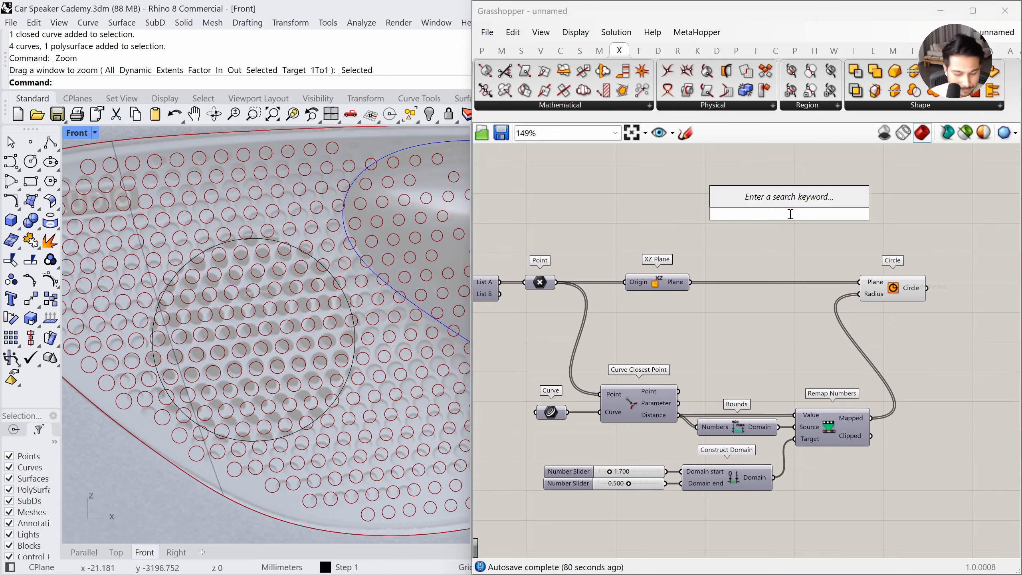
type("curve")
key("Return")
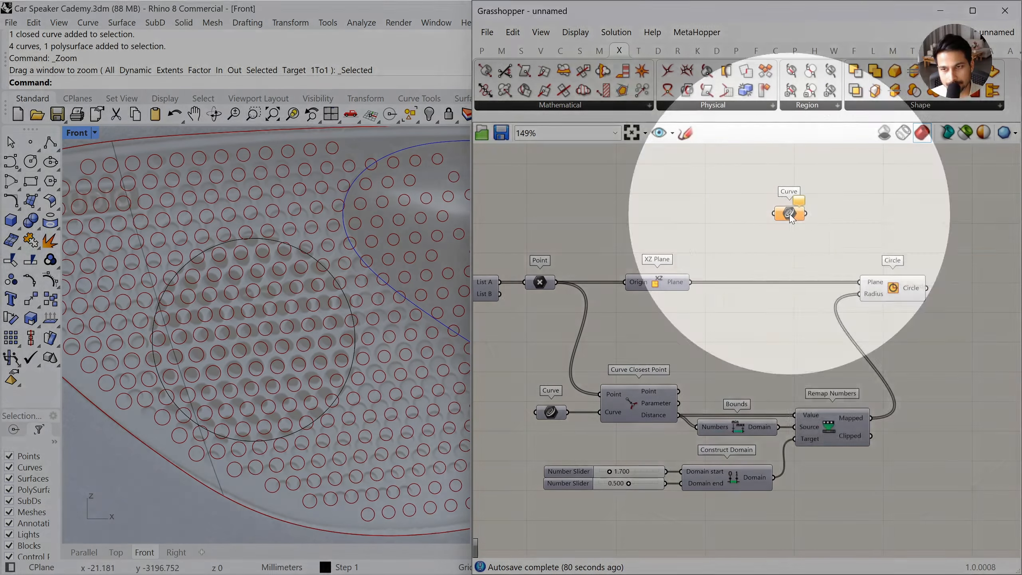
right_click(790, 215)
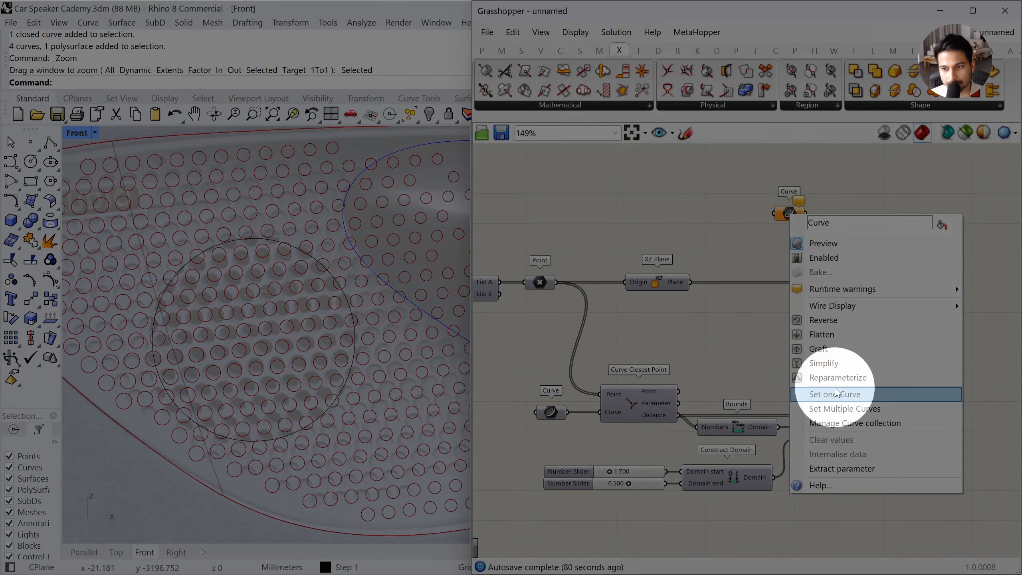
left_click(835, 389)
left_click(334, 257)
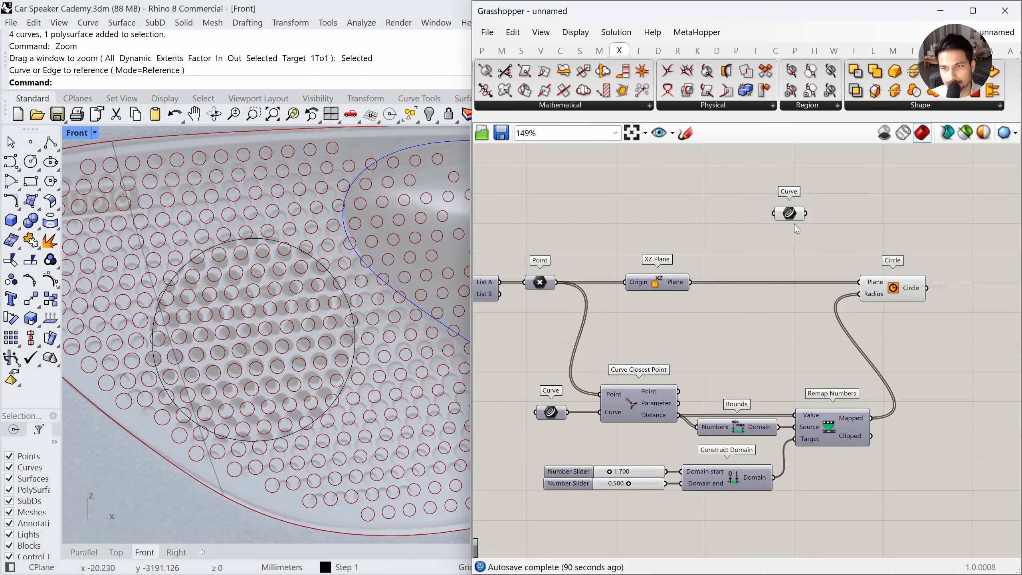
Position the new Curve parameter higher above the wire between XZ Plane and Circle, leaving room beside it
left_click_drag(795, 218, 813, 224)
left_click(866, 229)
right_click_drag(869, 228, 778, 227)
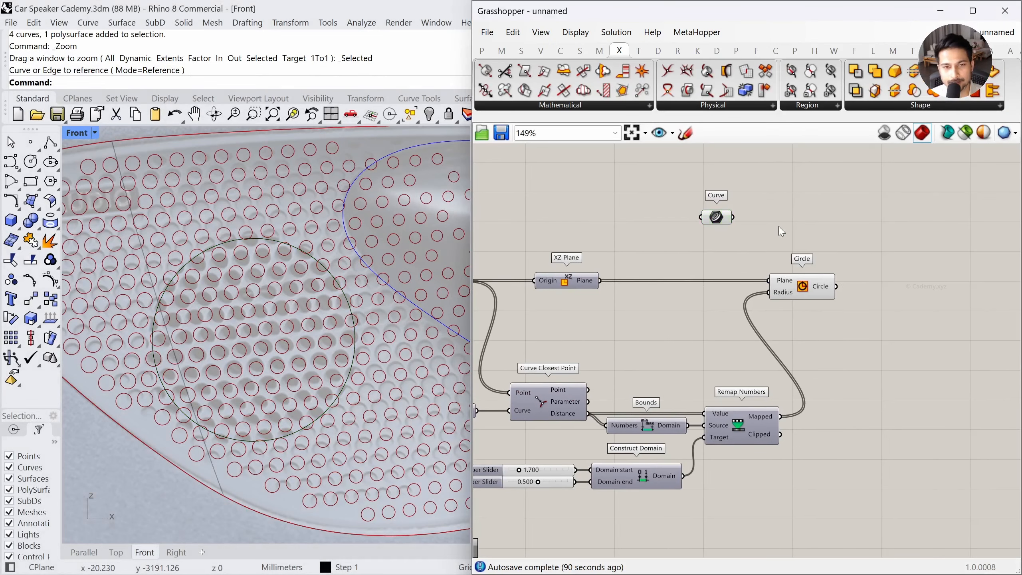
left_click_drag(713, 220, 719, 202)
left_click(822, 218)
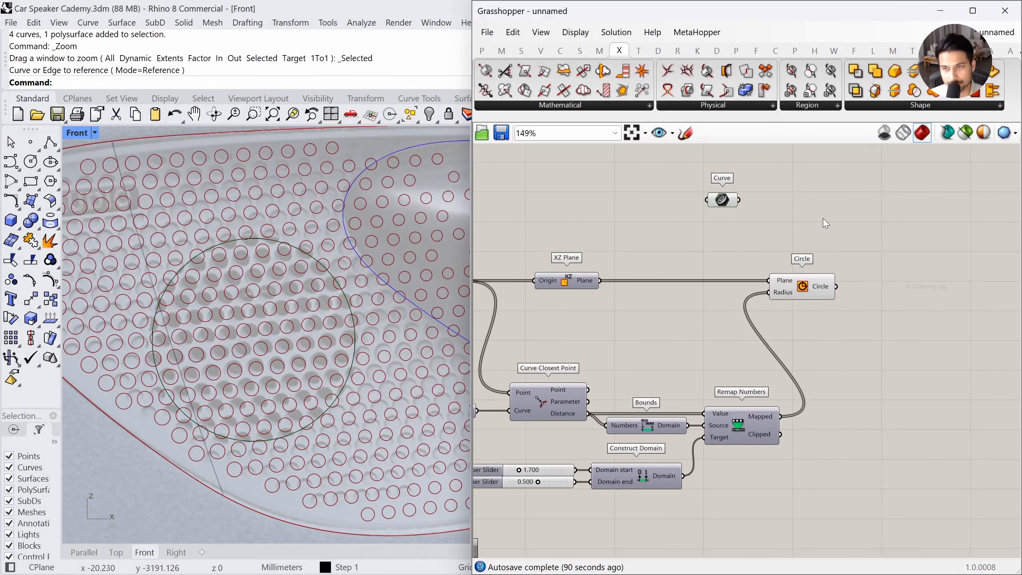
Add a Boundary Surfaces component beside the new Curve parameter, wire the curve into its Edges input, and move it slightly closer
left_click(580, 50)
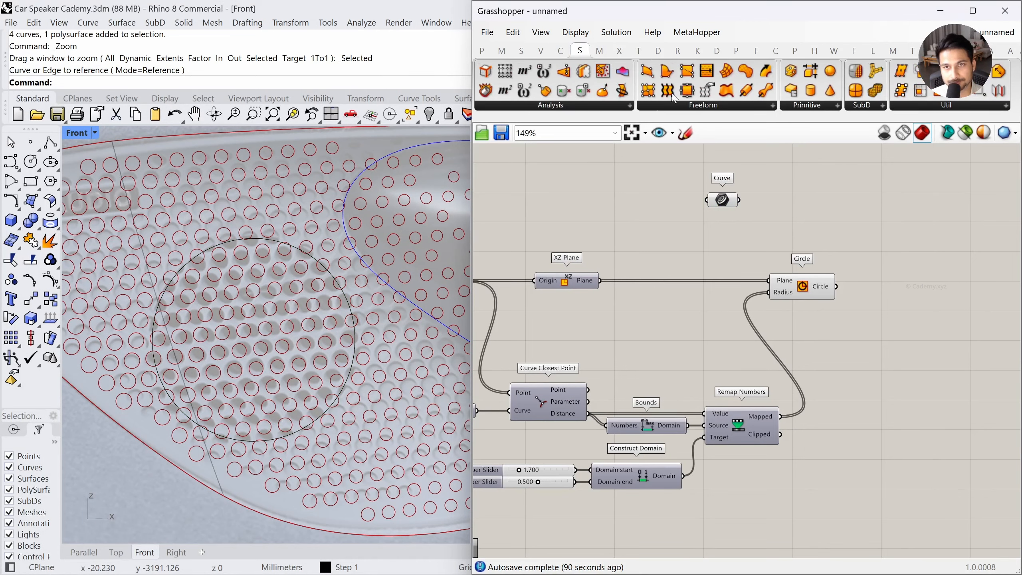
left_click(704, 105)
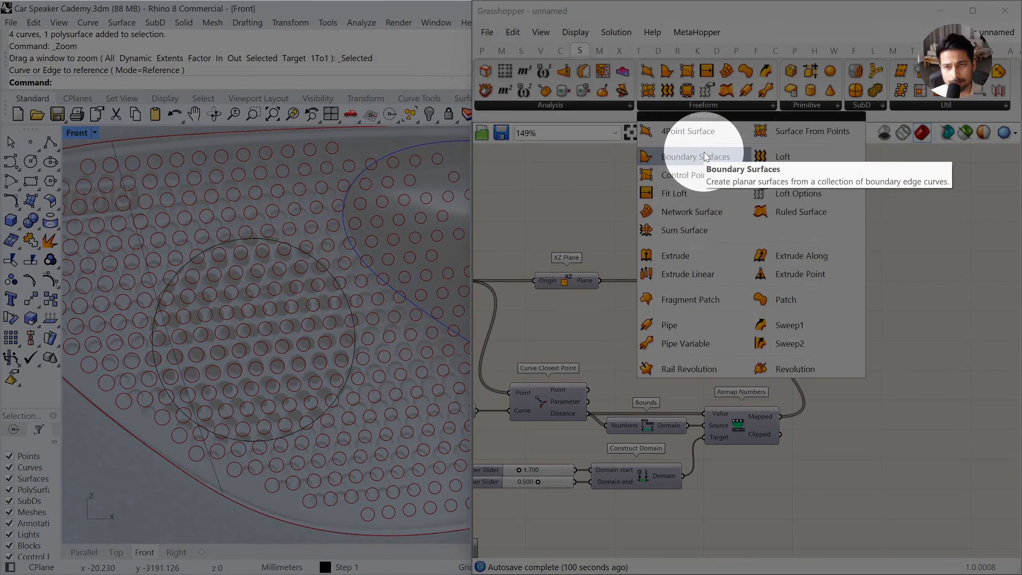
left_click(705, 156)
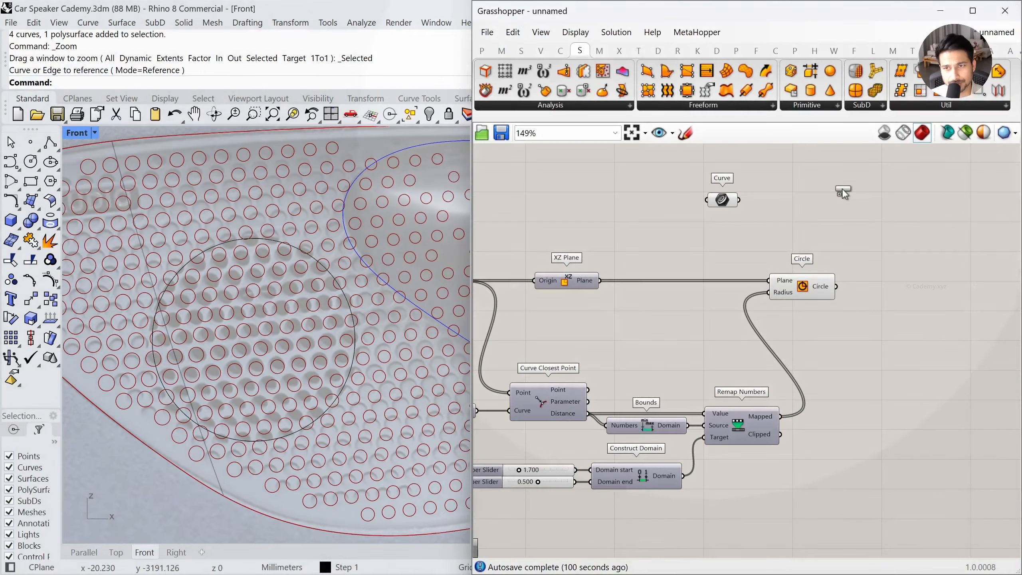
left_click(819, 202)
left_click_drag(739, 199, 797, 202)
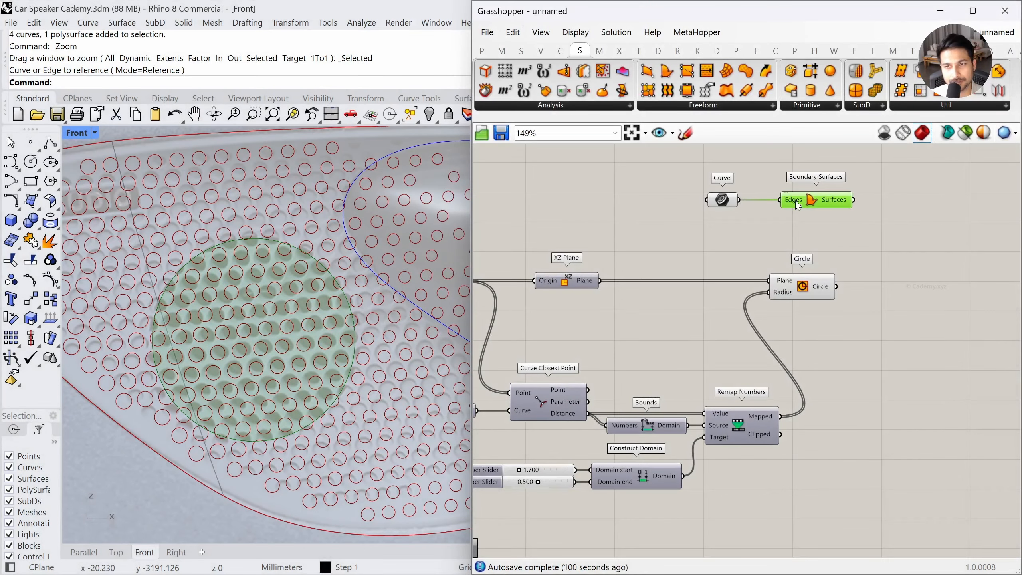
mouse_move(840, 202)
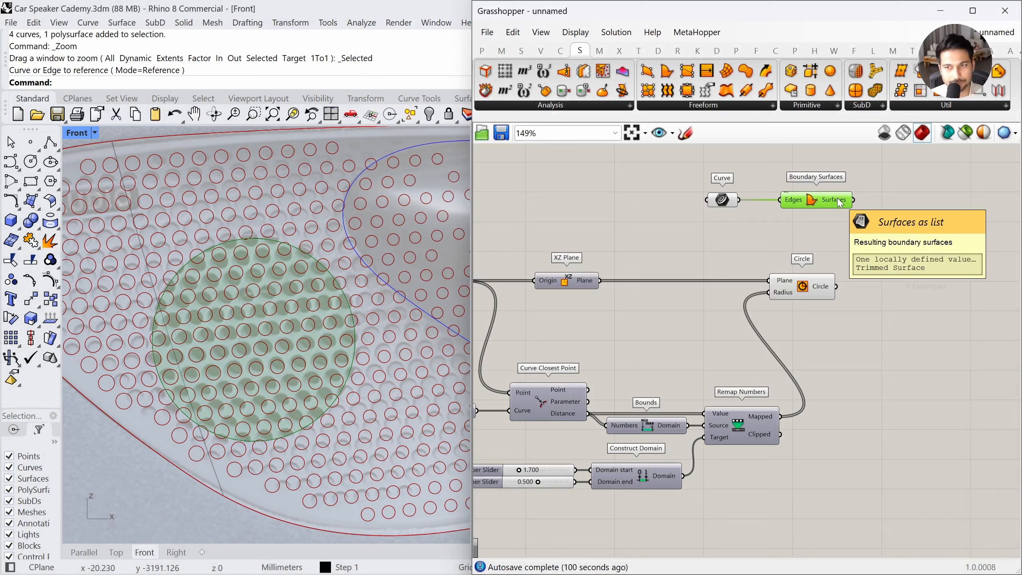
left_click(844, 271)
left_click_drag(832, 201, 821, 201)
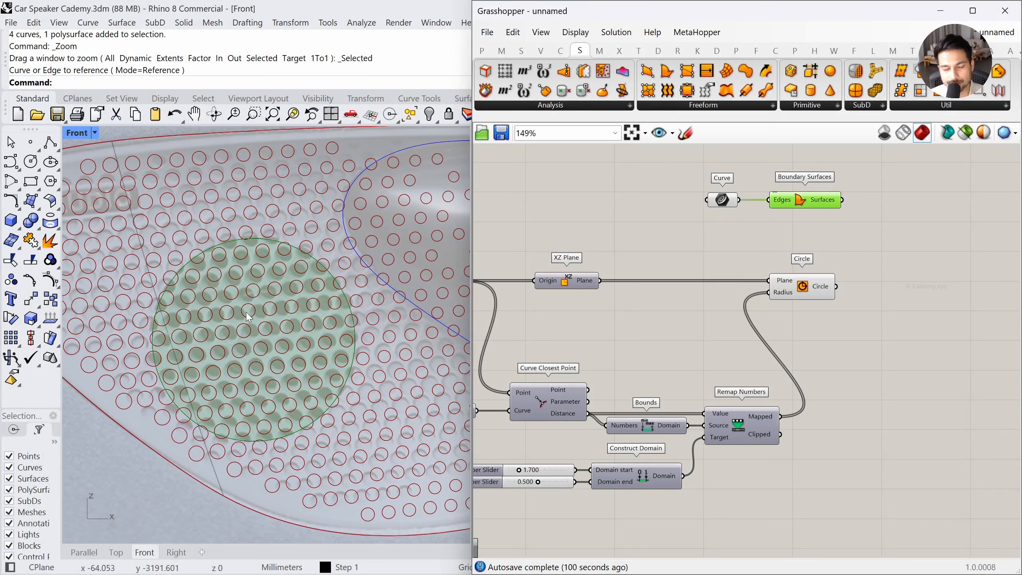
left_click(844, 281)
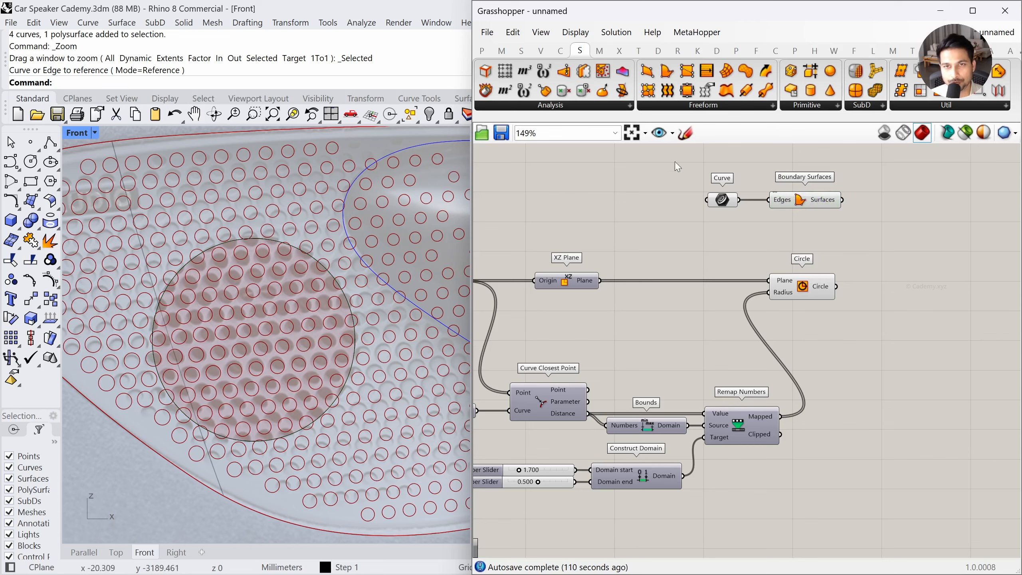
Add a Surface Split component fed by the boundary surface and the circles, and align it beside the Circle component
left_click(601, 52)
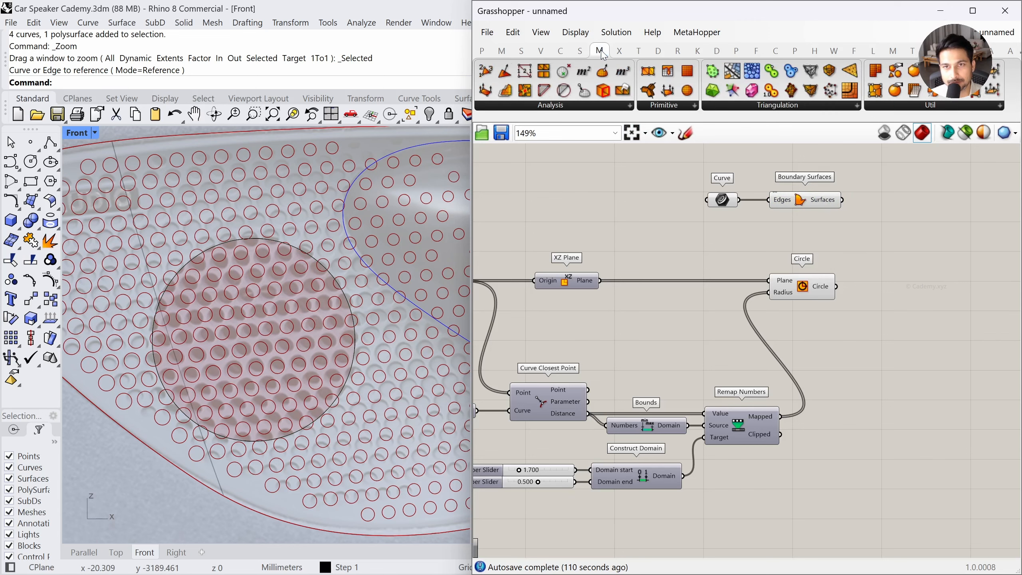
left_click(619, 53)
left_click(724, 105)
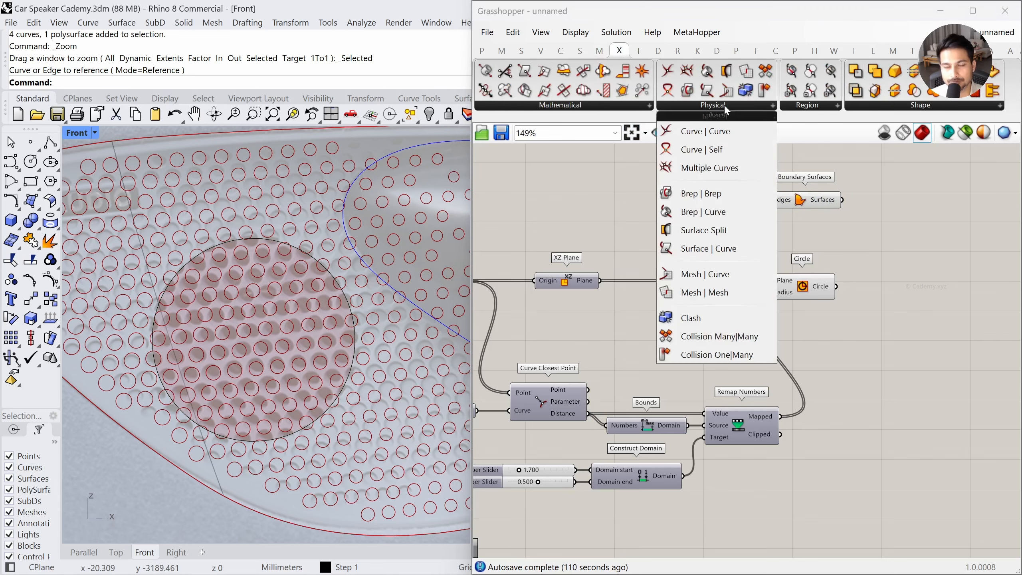
left_click(698, 232)
left_click(912, 257)
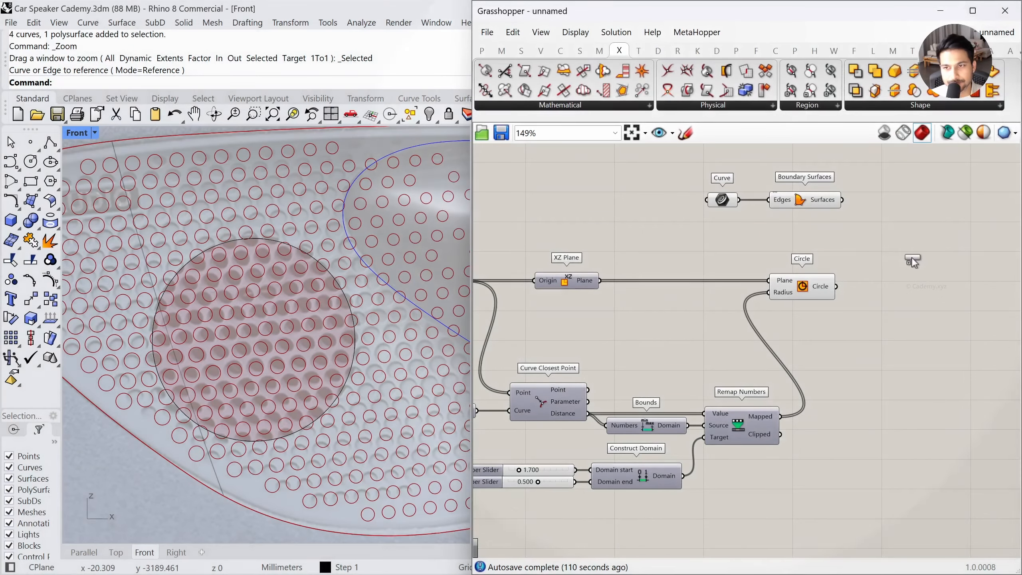
left_click_drag(843, 200, 838, 287)
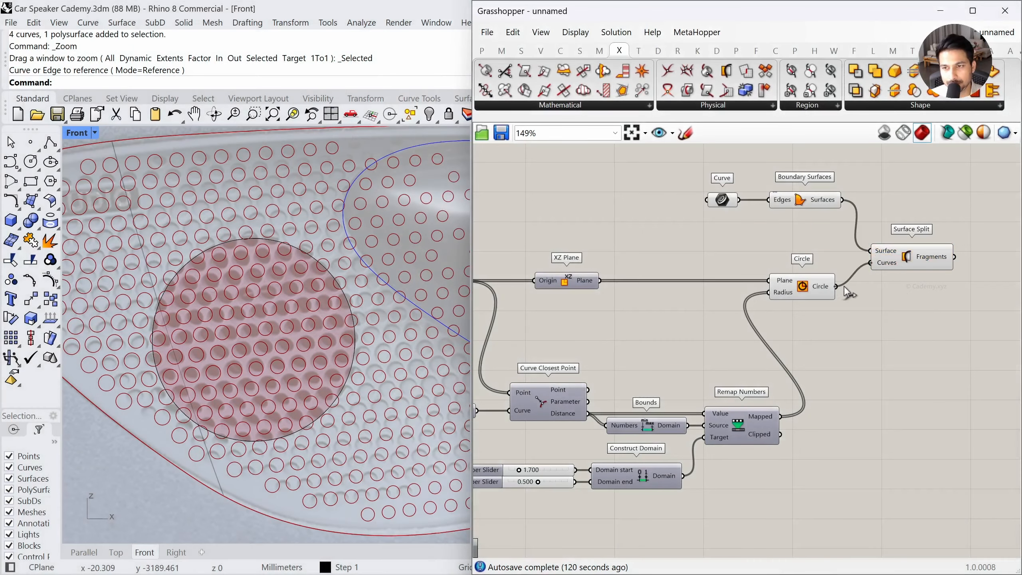
left_click_drag(913, 255, 932, 279)
left_click(847, 348)
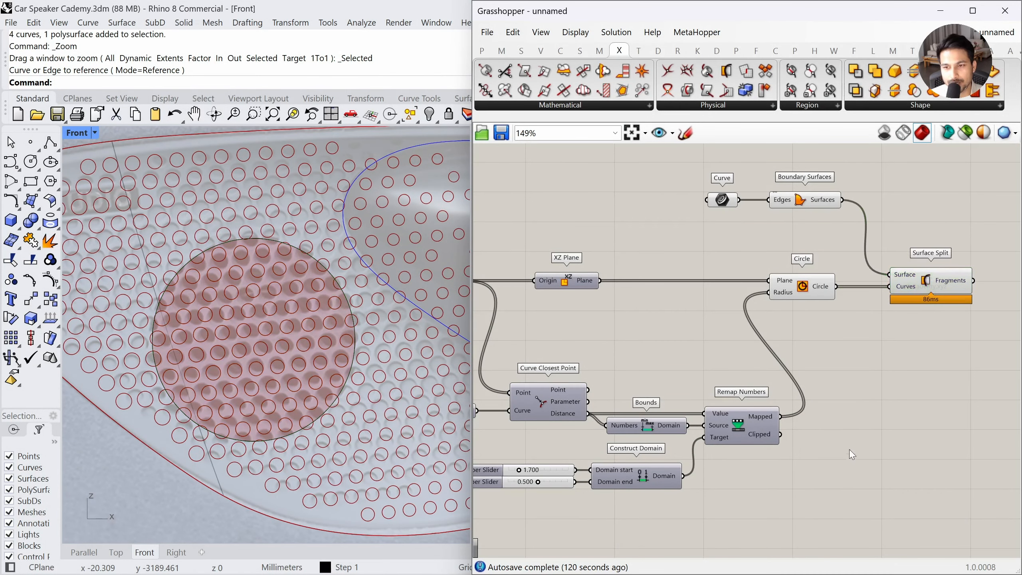
Turn off the previews of the components before Surface Split and inspect the split speaker region in the Parallel view
left_click_drag(840, 491, 509, 181)
middle_click(600, 256)
left_click(645, 225)
left_click(665, 229)
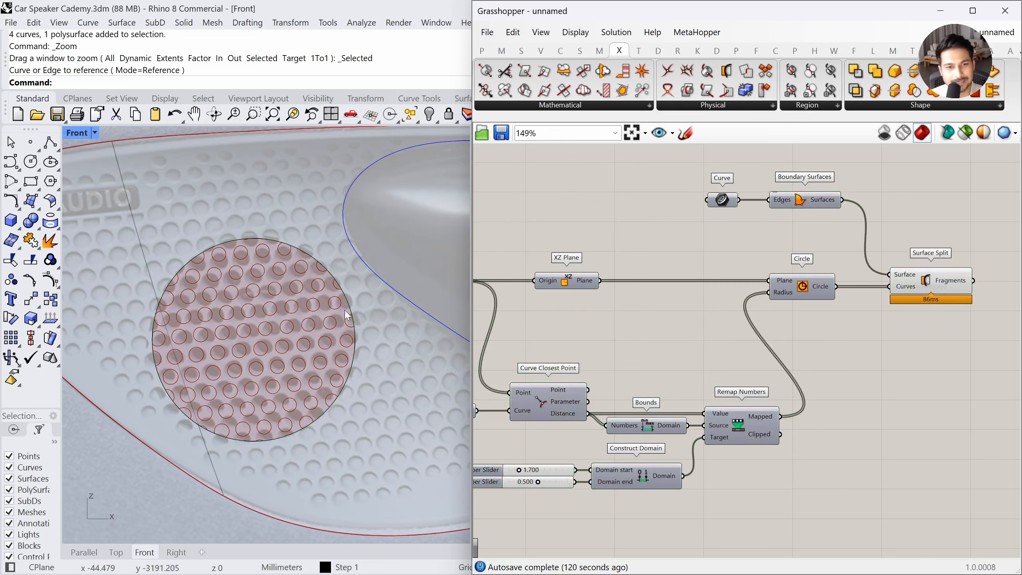
right_click_drag(161, 495, 252, 287)
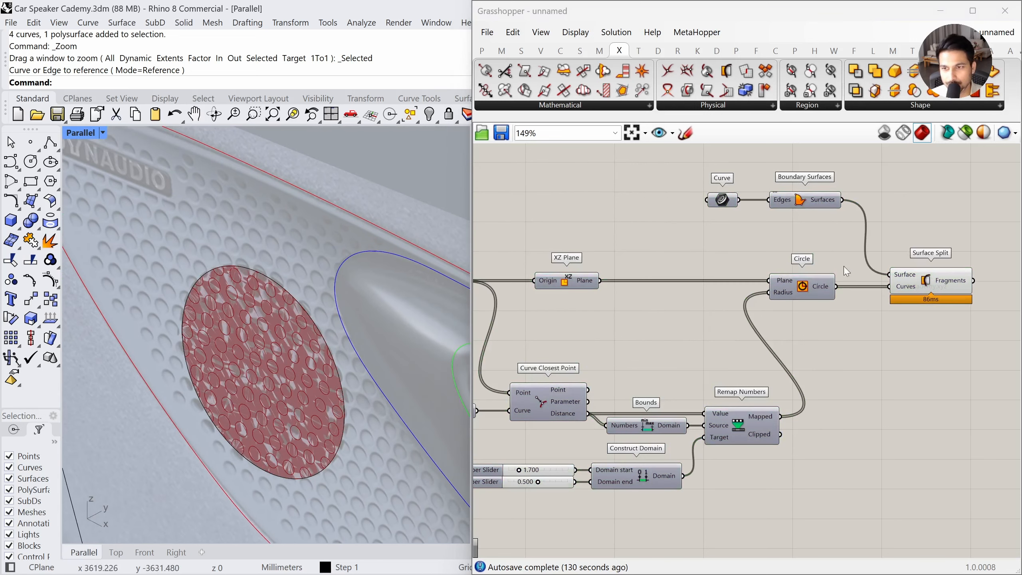
scroll(173, 312, "down", 14)
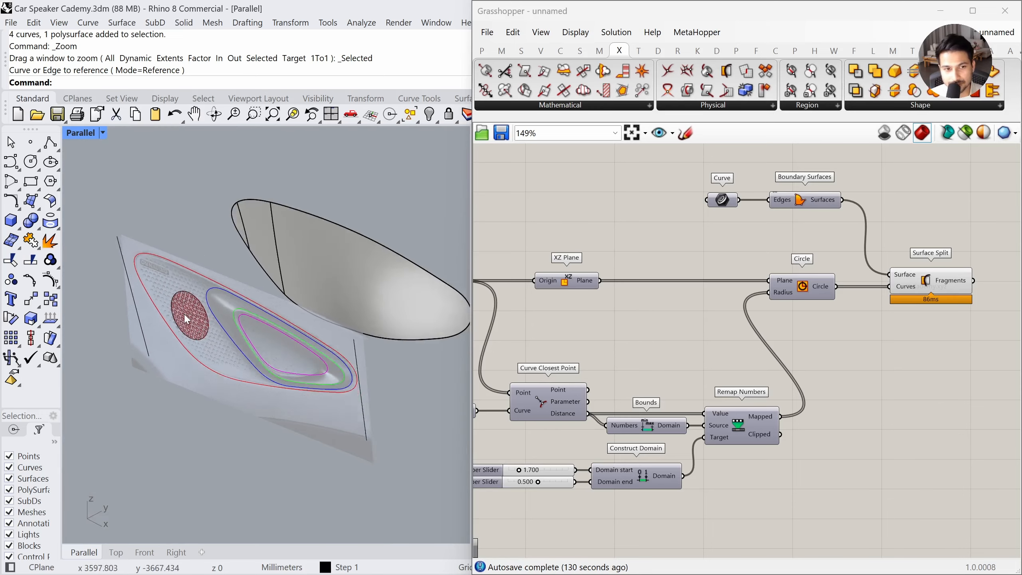
scroll(186, 318, "up", 6)
right_click_drag(953, 287, 931, 284)
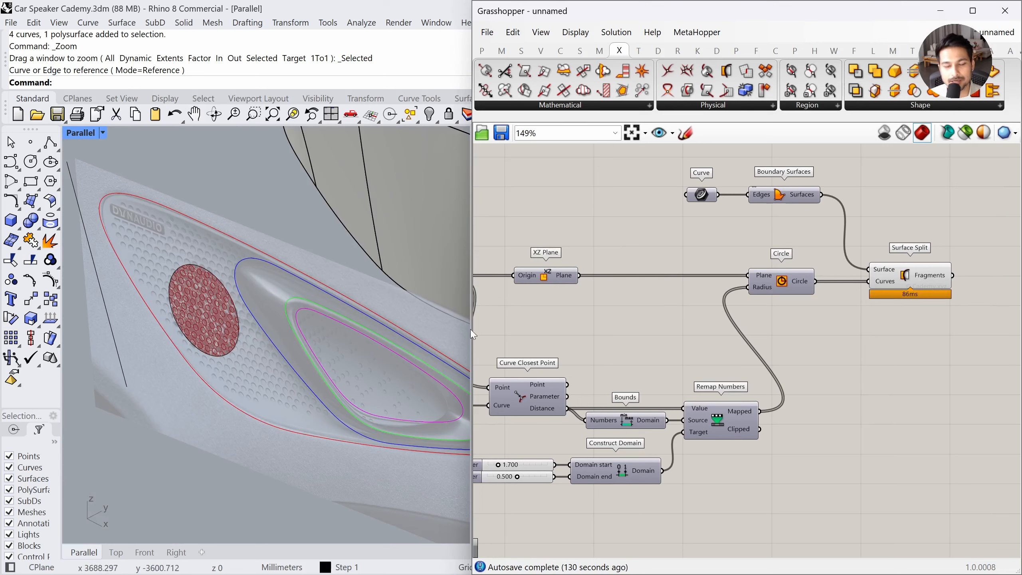
Bake the Surface Split fragments to the Step 1 layer as a group
left_click(916, 284)
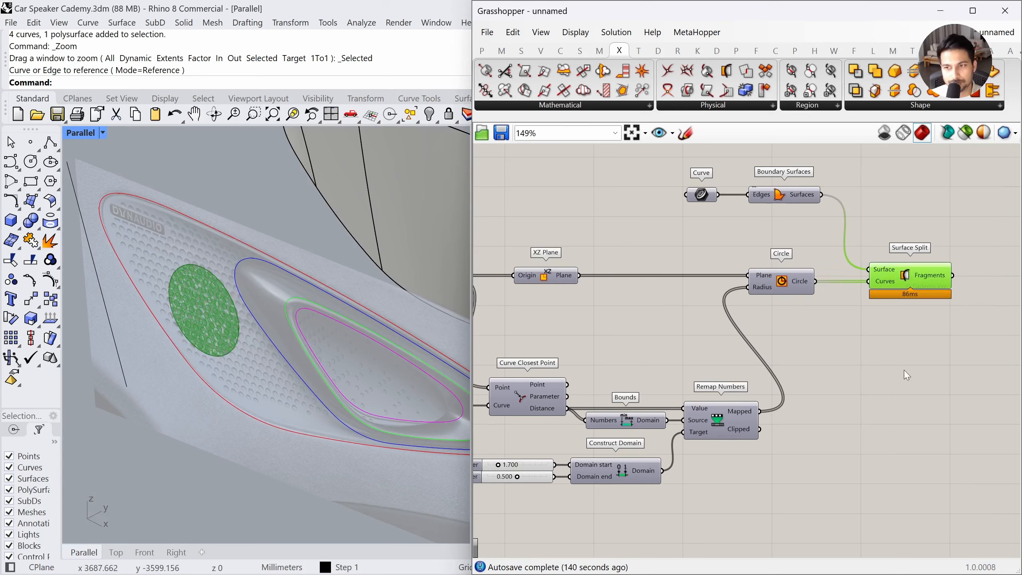
left_click(924, 300)
right_click(908, 281)
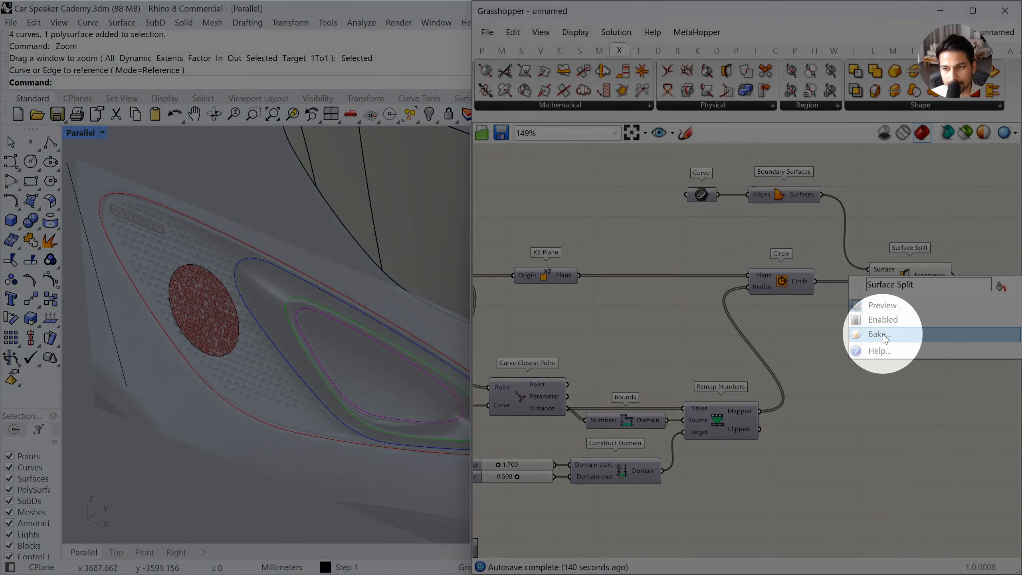
left_click(880, 334)
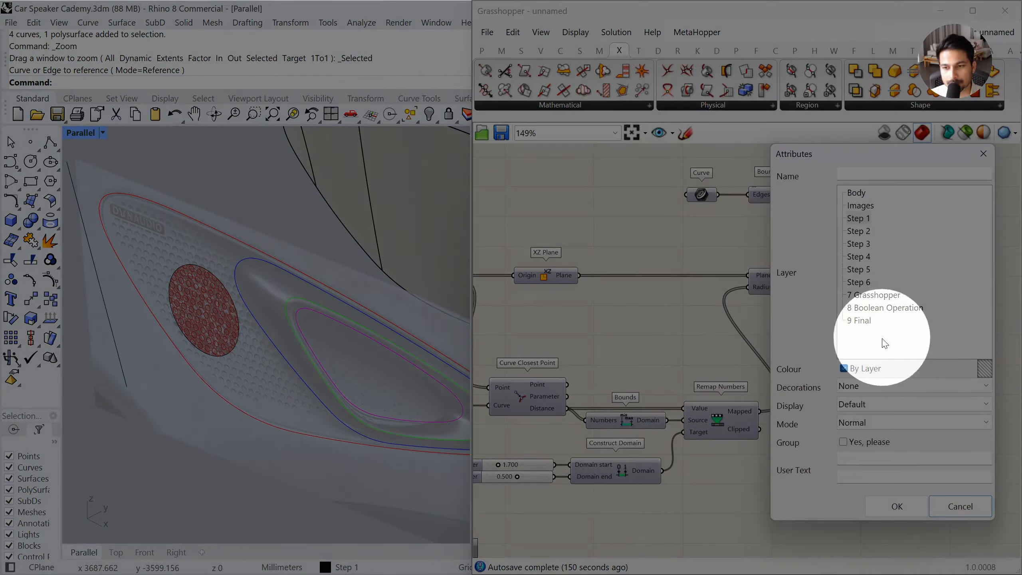
left_click(852, 443)
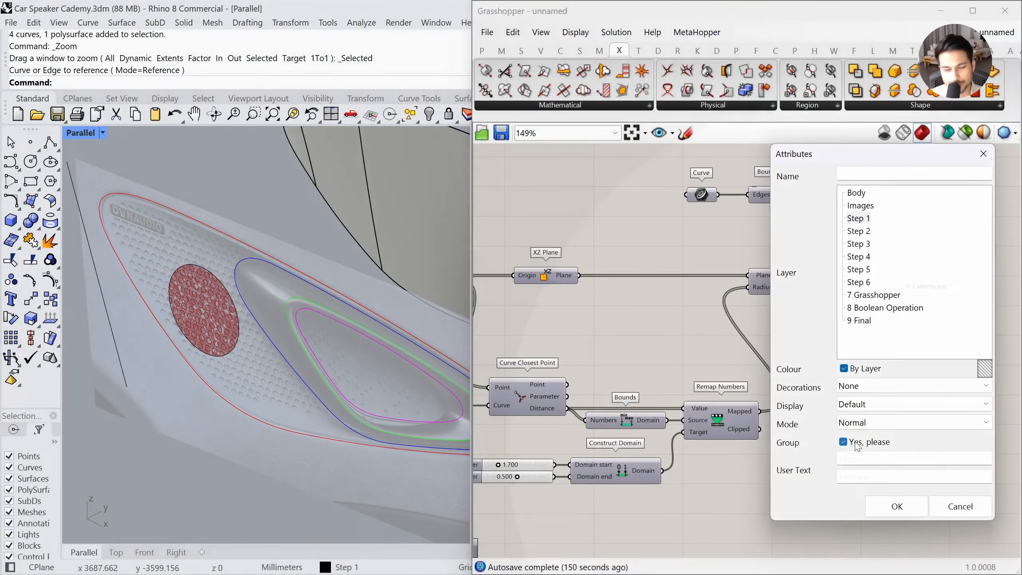
left_click(897, 506)
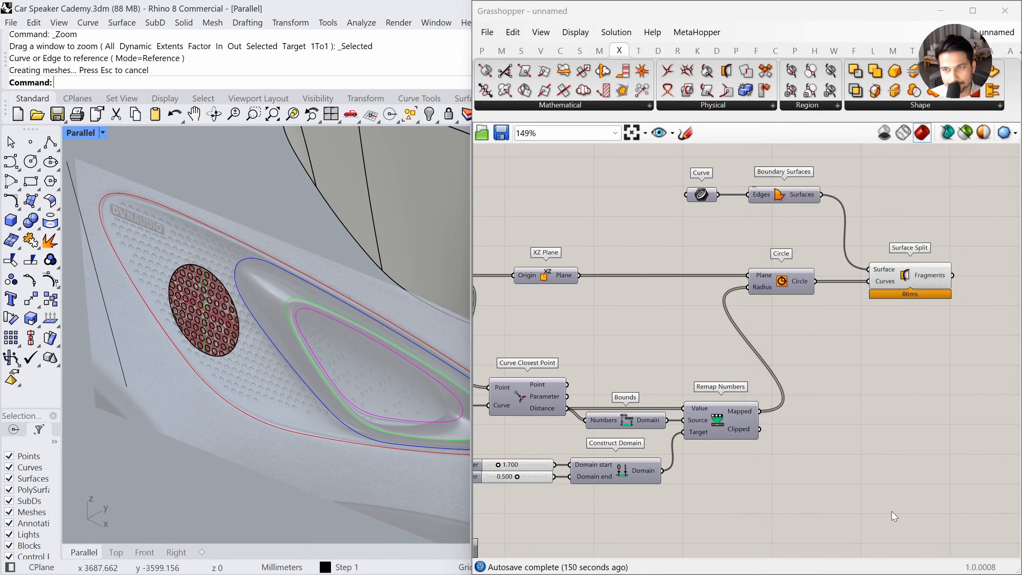
Try moving the baked surface group out in front of the panel, zoom to it, and undo the move
left_click(207, 318)
left_click_drag(239, 294, 170, 361)
type("zs")
key("Return")
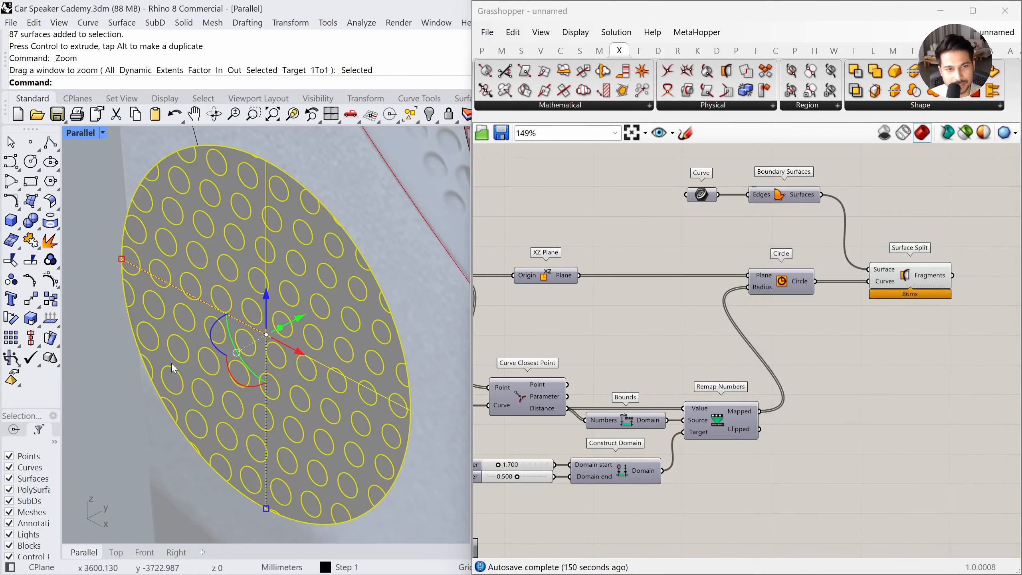
left_click(105, 383)
mouse_move(282, 365)
right_mouse_down()
mouse_move(226, 365)
mouse_move(283, 364)
right_mouse_up()
scroll(264, 348, "down", 6)
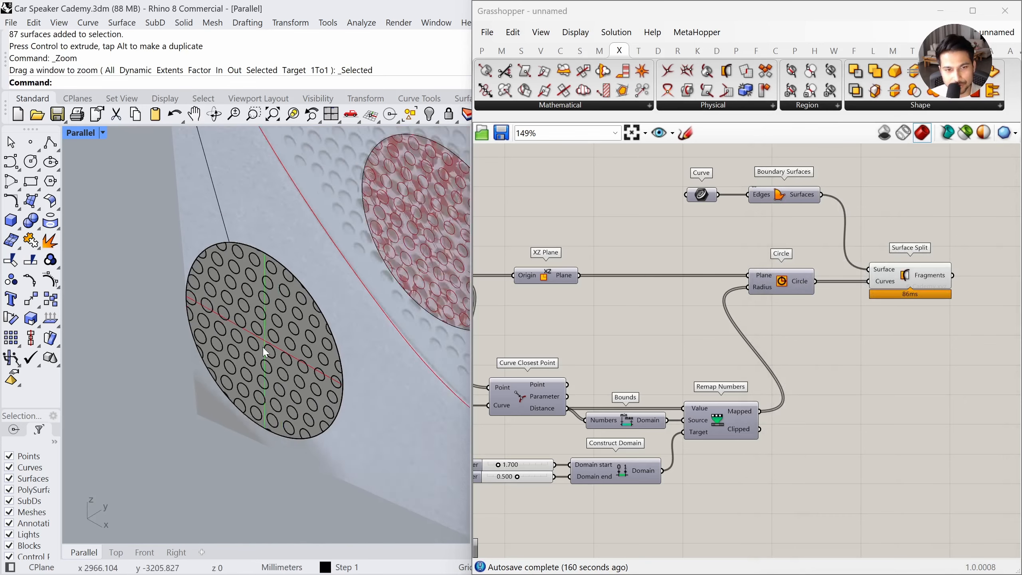
scroll(263, 350, "down", 5)
key("ctrl+z")
scroll(257, 353, "down", 2)
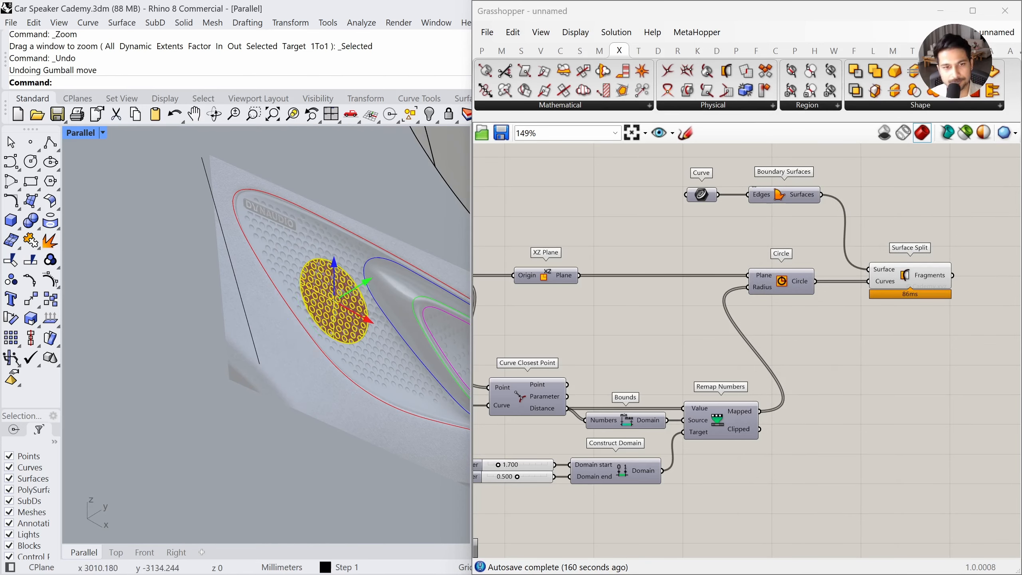
Place the baked surface group clear of the panel again and zoom in on it
key("Return")
type("zs")
key("Return")
left_click(115, 448)
mouse_move(209, 330)
right_mouse_down()
mouse_move(115, 328)
mouse_move(204, 336)
right_mouse_up()
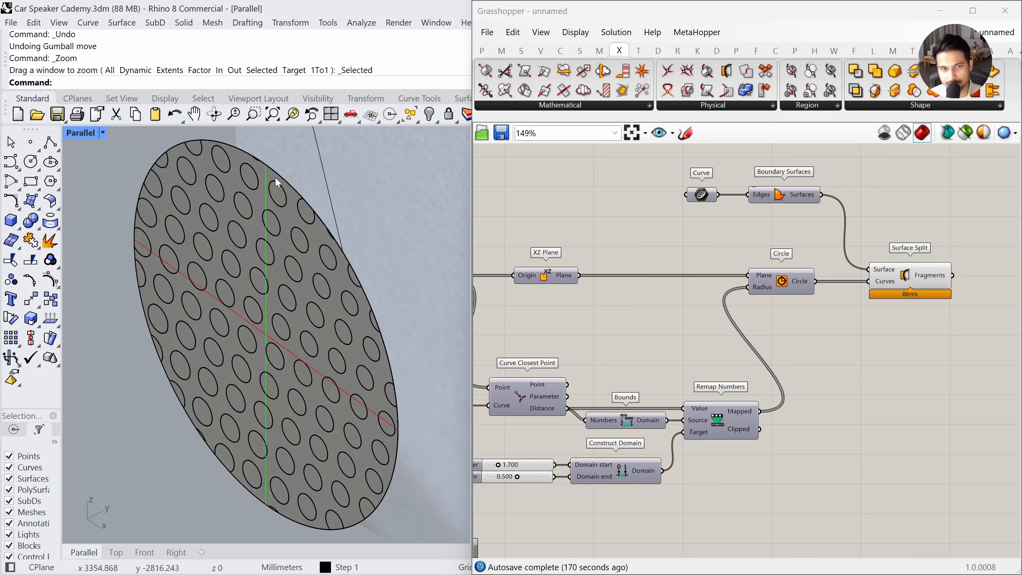
Ungroup the baked surfaces and delete the large perforated surface, leaving only the small circular pieces
left_click(256, 200)
right_click_drag(247, 207, 215, 257)
scroll(120, 306, "down", 3)
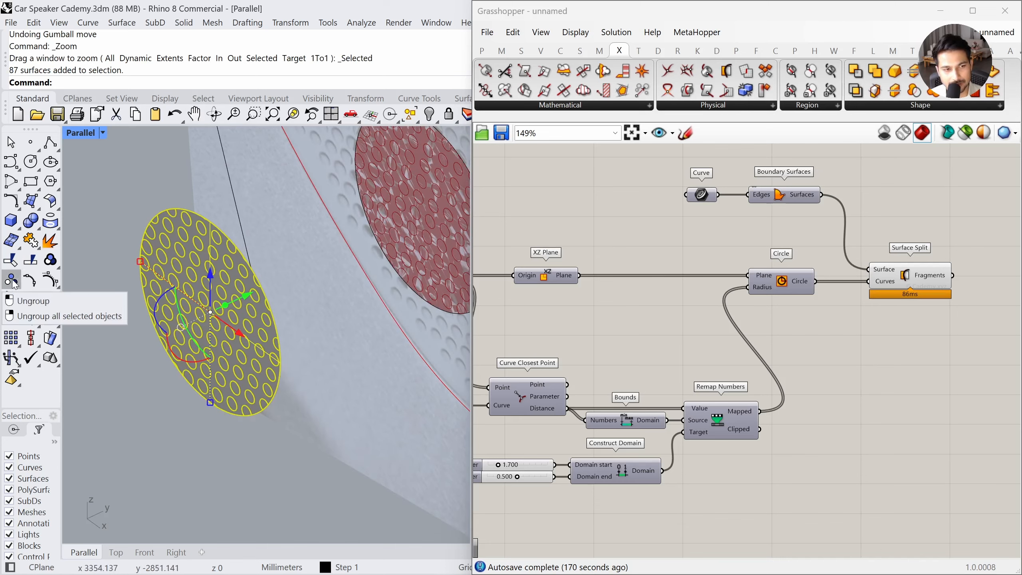
left_click(14, 284)
left_click(121, 318)
scroll(180, 279, "up", 3)
left_click(180, 278)
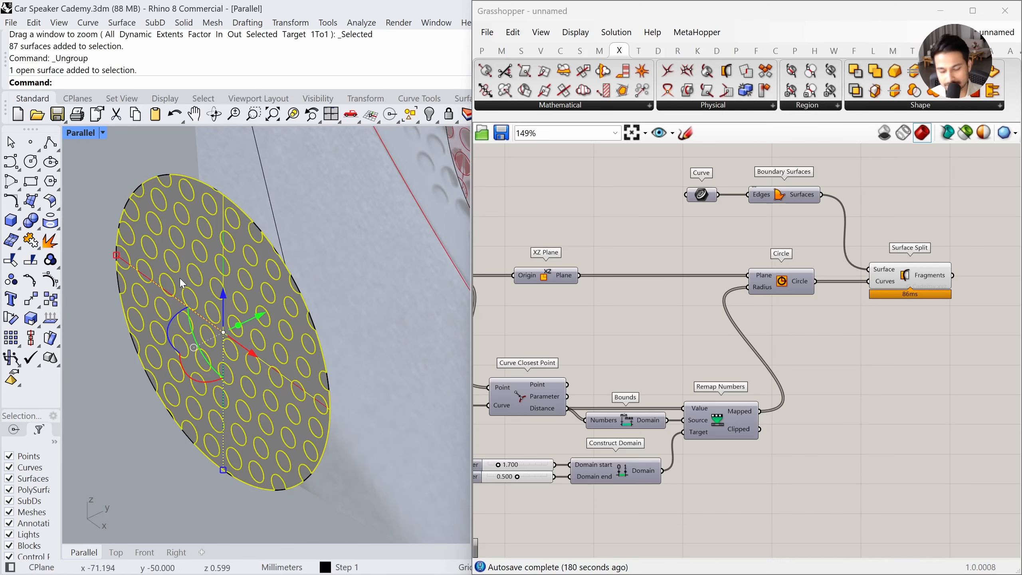
key("Delete")
Select all remaining circular surfaces and extrude them straight through the curved grille body
right_click_drag(180, 278, 133, 242)
left_click_drag(124, 214, 299, 441)
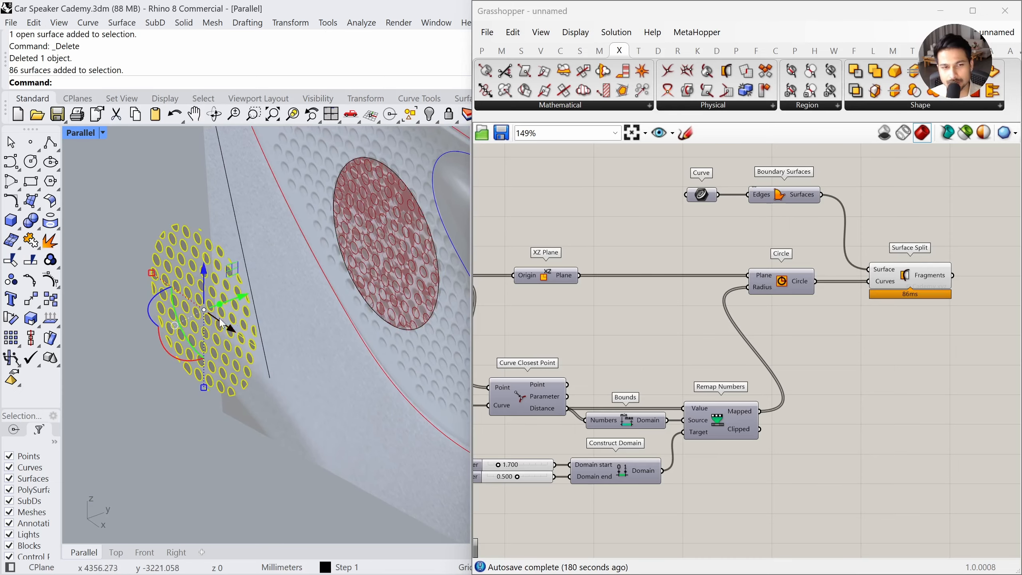
scroll(180, 329, "down", 11)
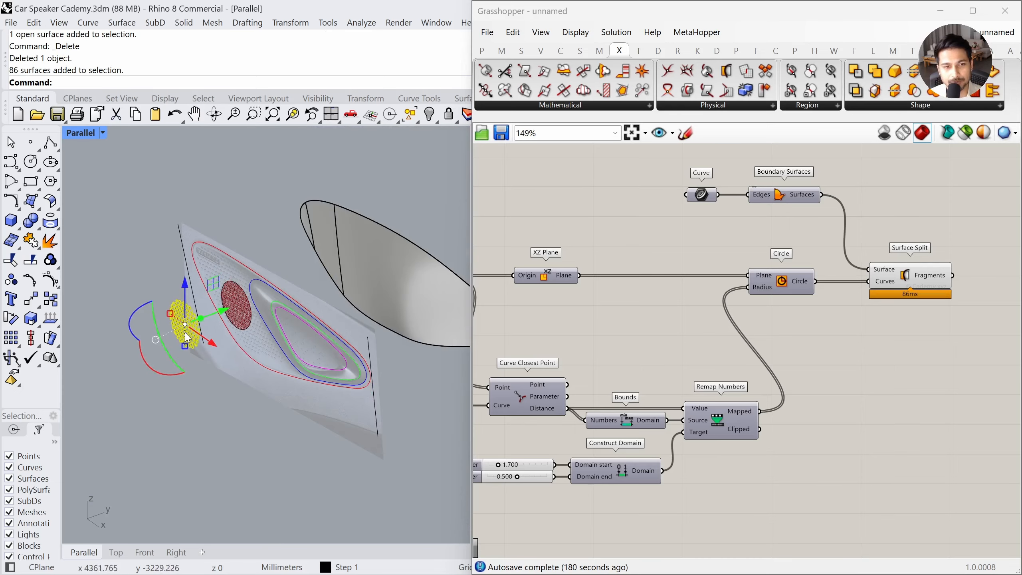
left_click_drag(200, 319, 426, 167)
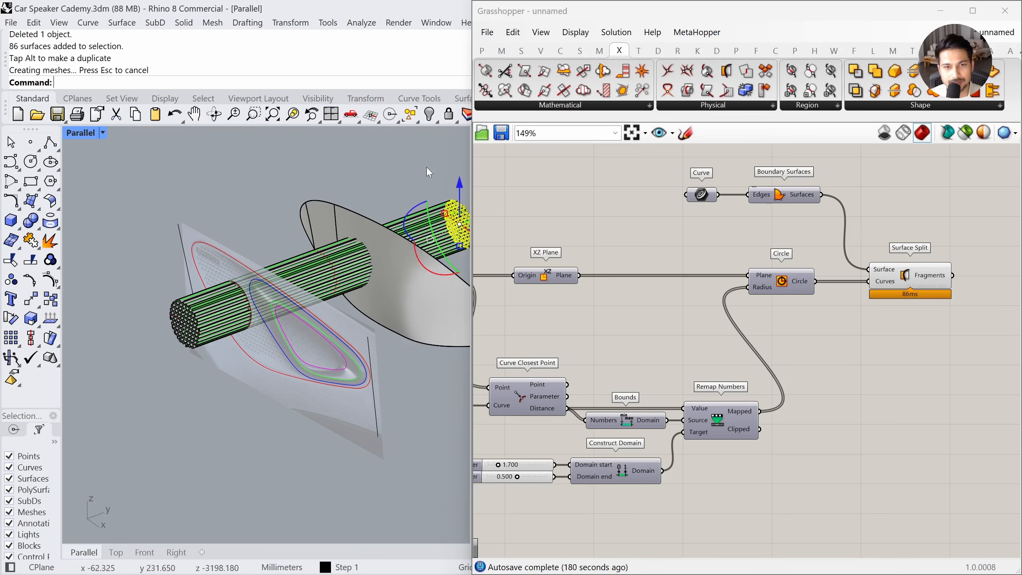
Undo the extrusion, the deletion, the ungrouping and the move of the baked surfaces, and clear the selection
key("ctrl+z")
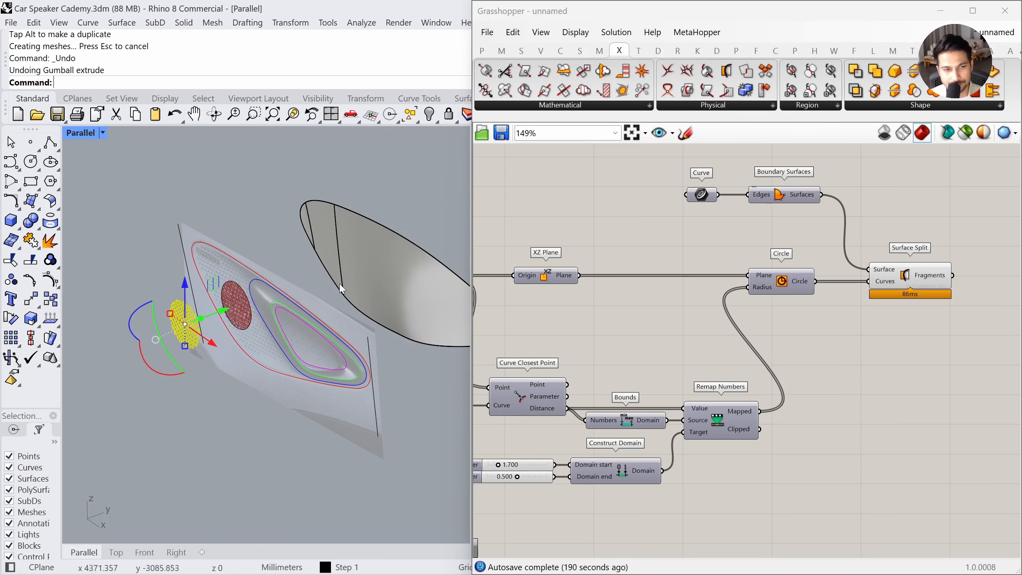
key("ctrl+z")
key("ctrl+z")
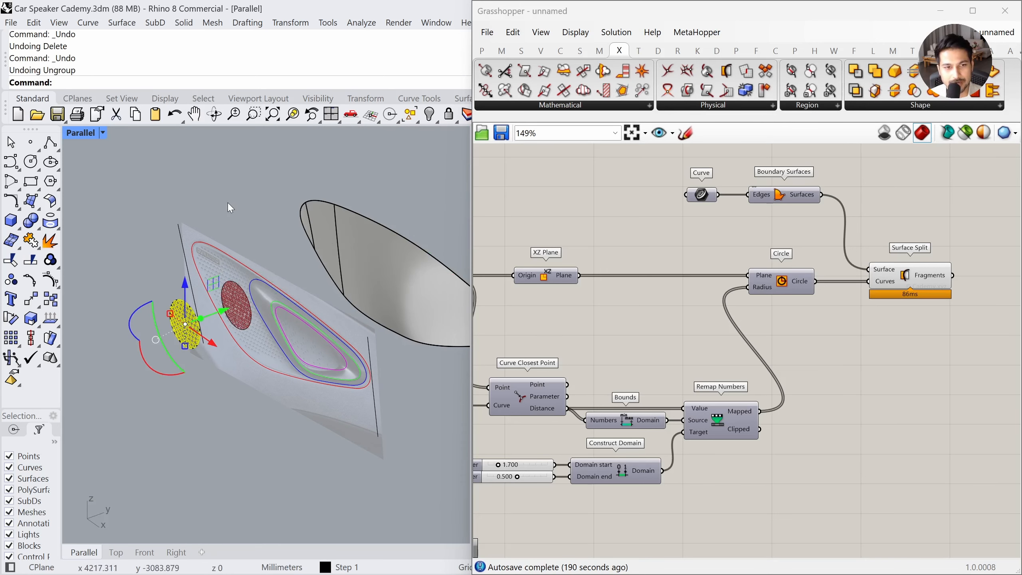
key("ctrl+z")
key("Escape")
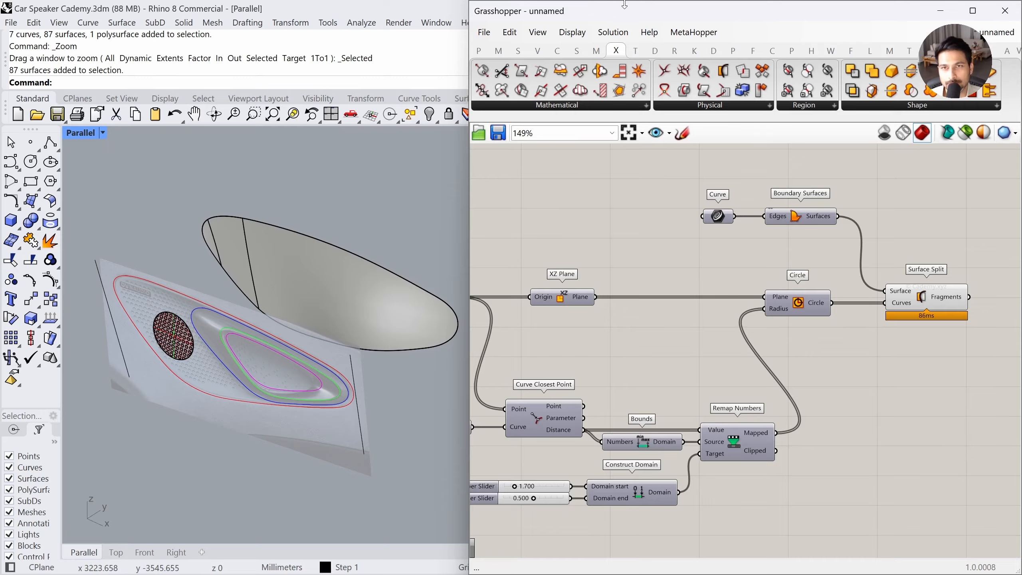
Lower the Grasshopper window to uncover the Layers list and turn on the 8 Boolean Operation layer
left_click_drag(625, 4, 625, 430)
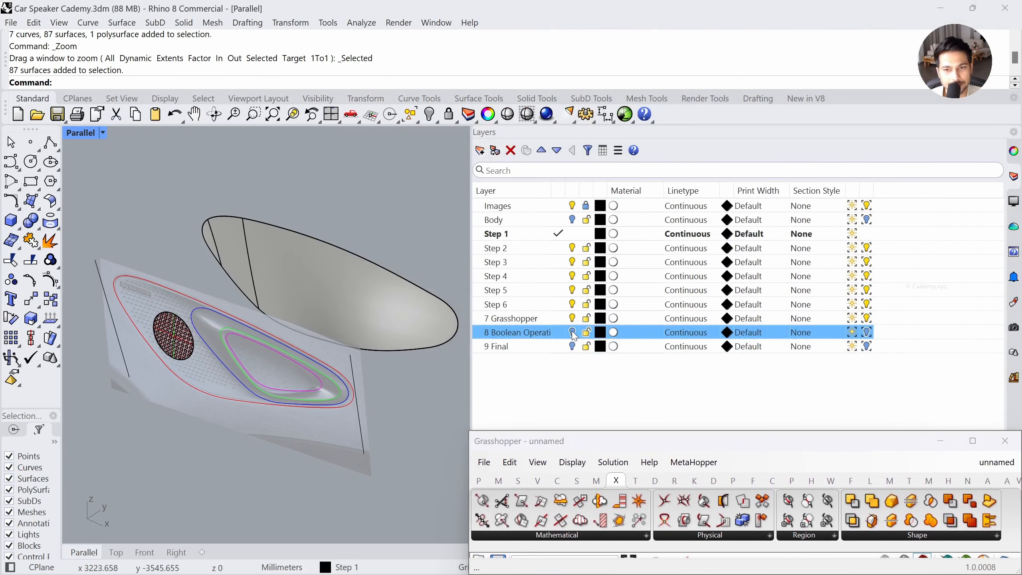
left_click(573, 333)
scroll(288, 313, "down", 3)
right_click_drag(289, 314, 215, 394)
scroll(227, 358, "up", 5)
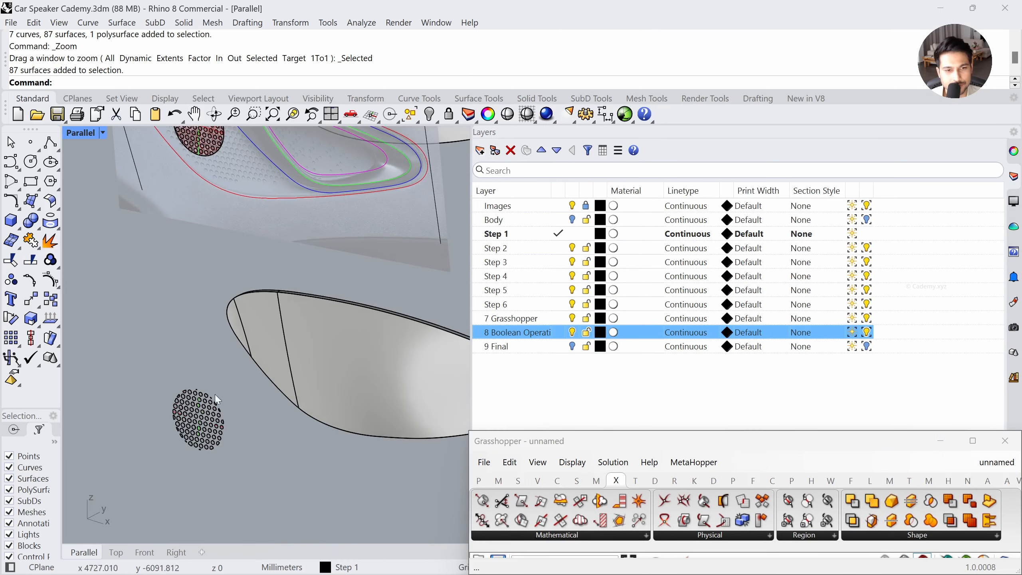
Extrude the separate group of circular surfaces through the curved grille body on the Boolean layer and inspect where they intersect
left_click(211, 397)
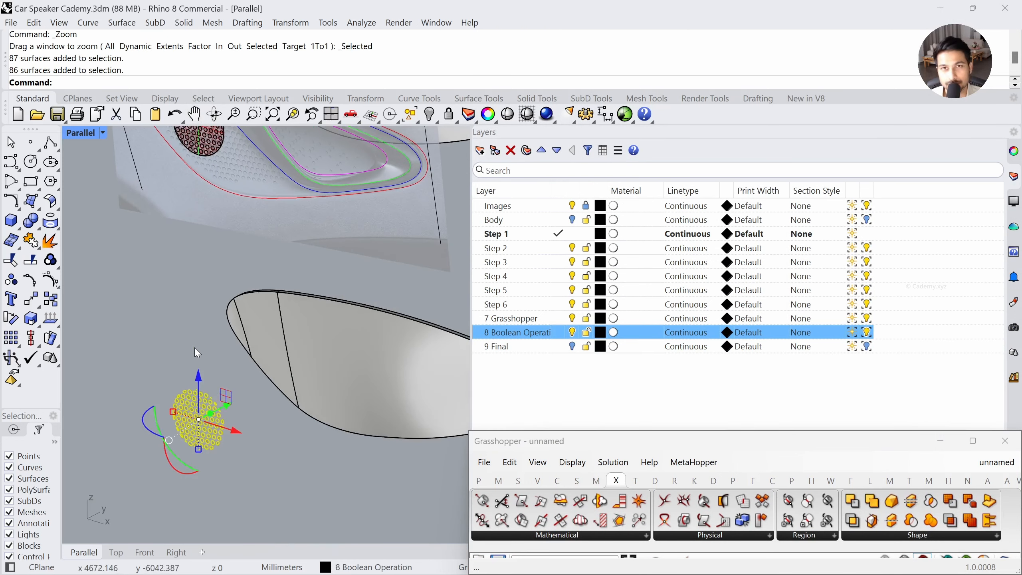
scroll(157, 452, "down", 2)
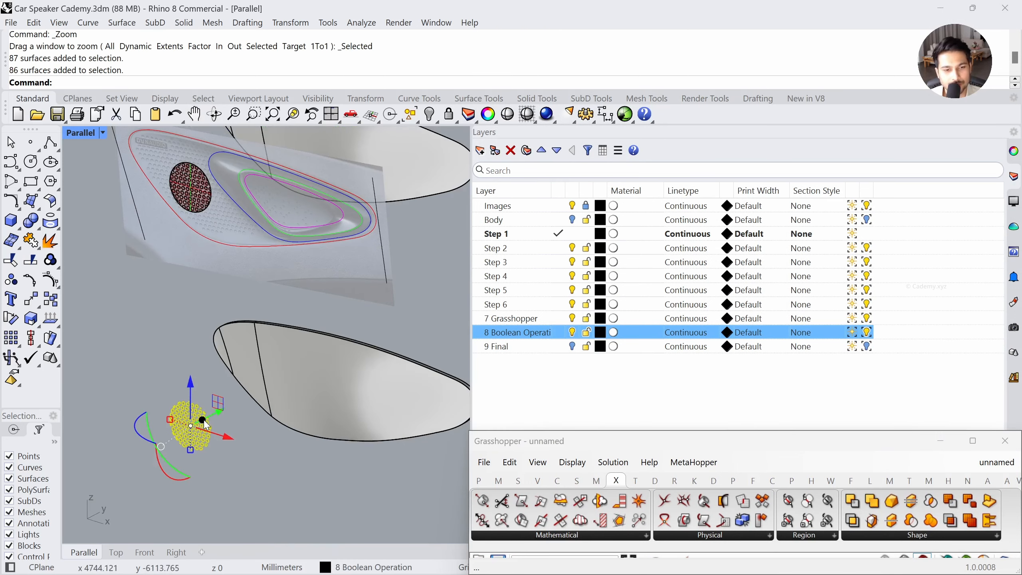
right_click_drag(204, 421, 186, 441)
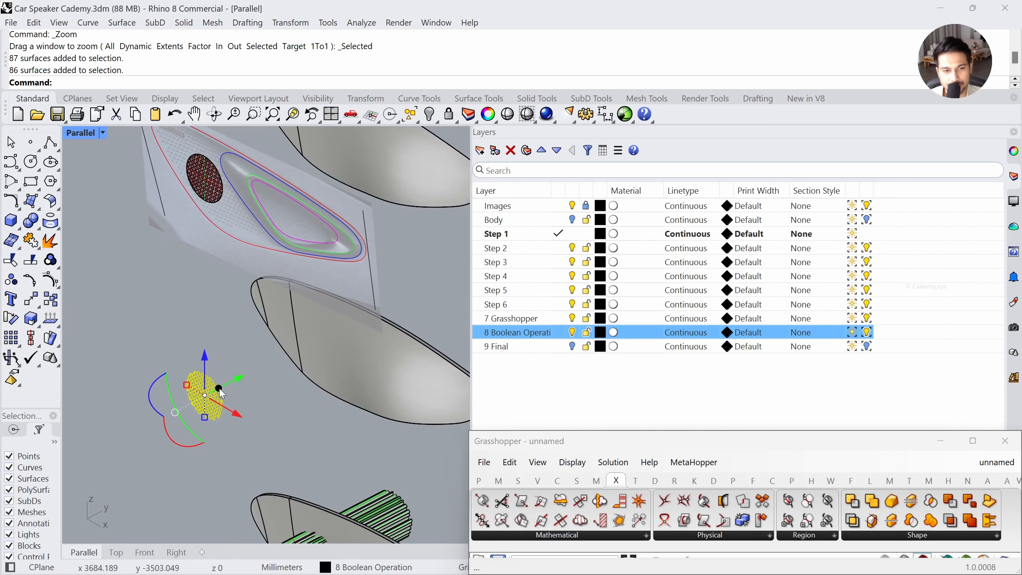
mouse_move(220, 390)
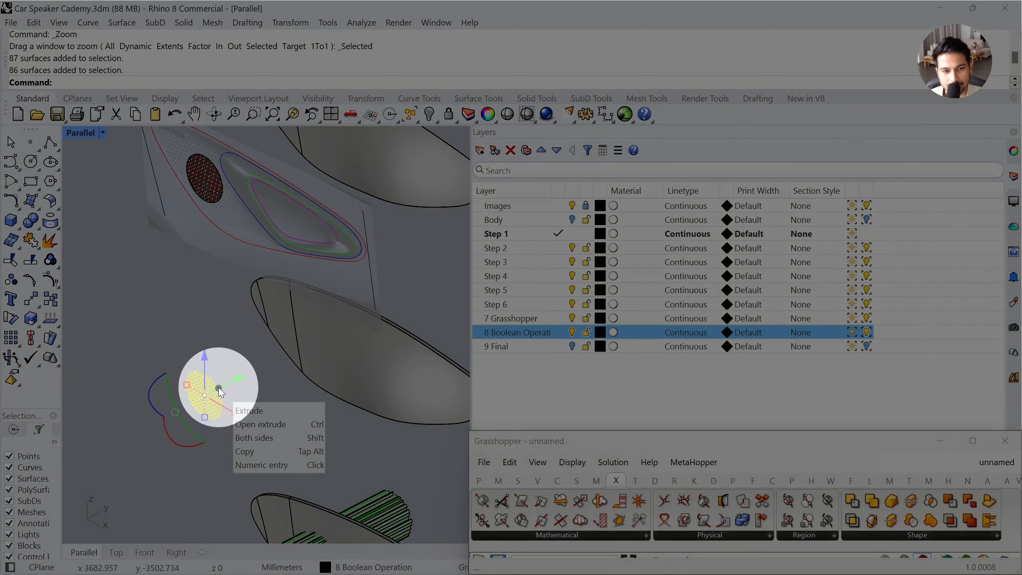
left_click_drag(219, 392, 415, 258)
left_click(424, 229)
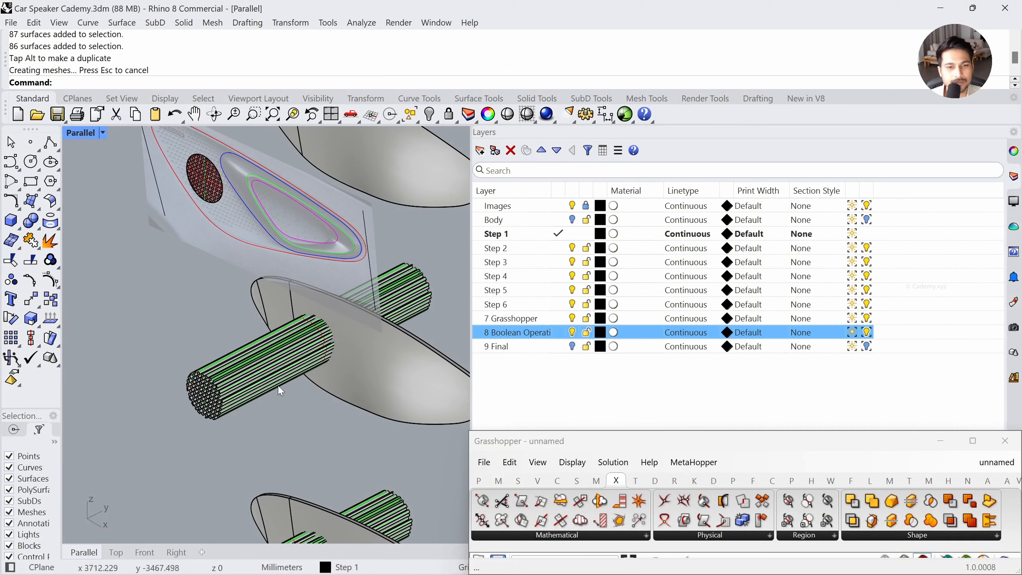
right_click_drag(281, 388, 272, 351)
scroll(301, 357, "up", 3)
scroll(272, 351, "up", 2)
scroll(273, 356, "down", 6)
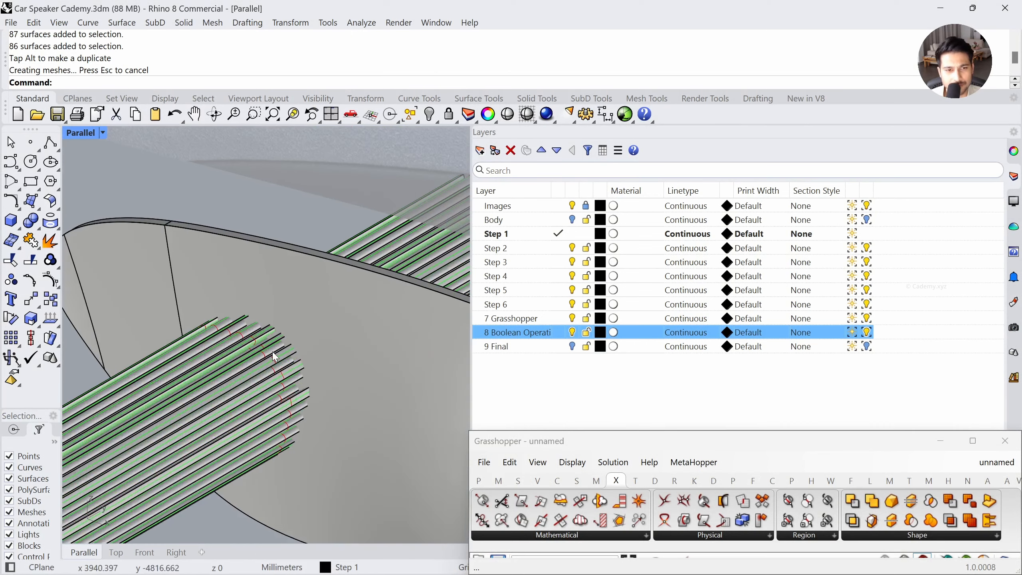
scroll(271, 394, "up", 8)
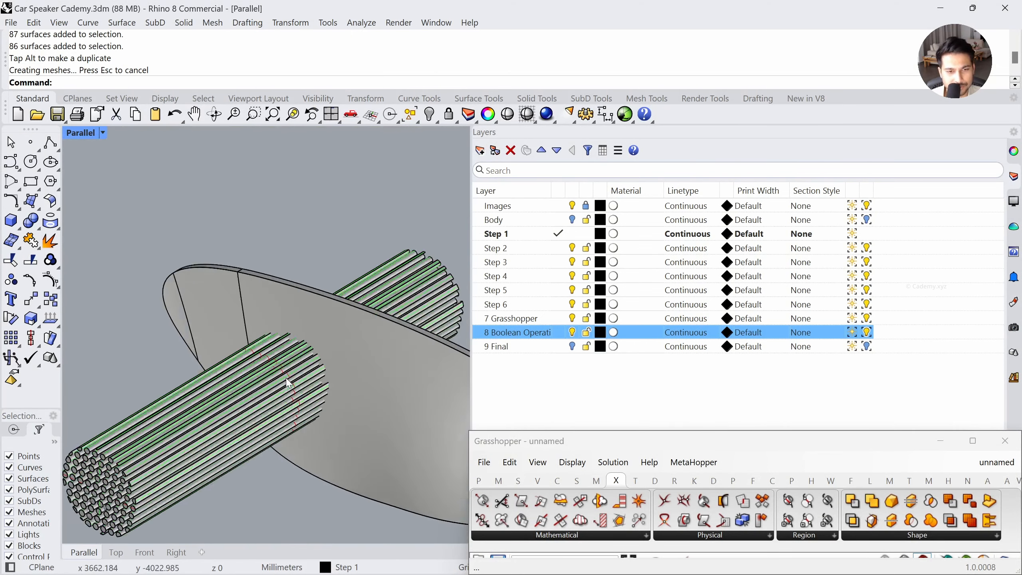
Subtract the extruded circular cylinders from the curved grille body with a Boolean difference
left_click(242, 371)
left_click(113, 346)
left_click(32, 222)
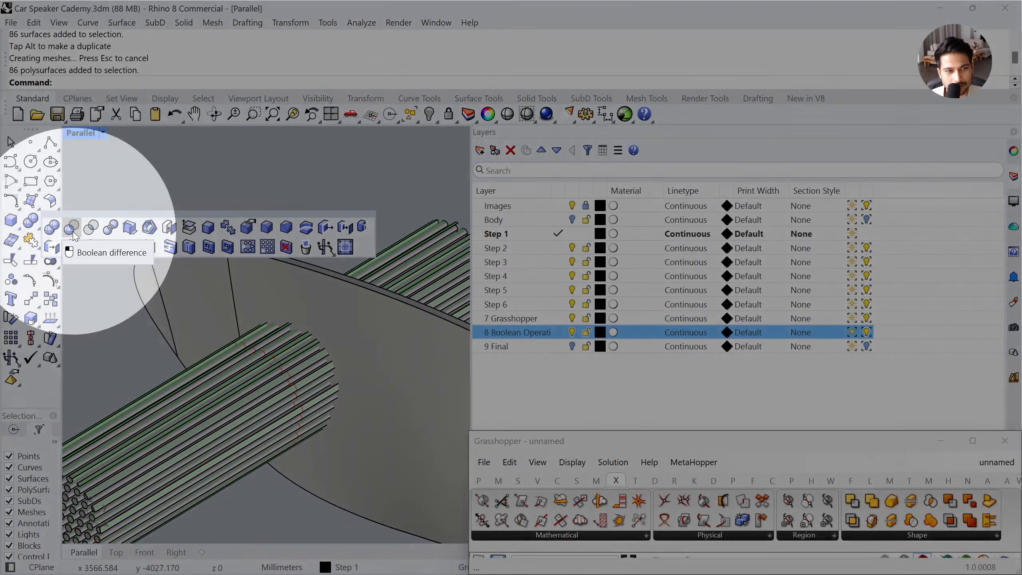
left_click(74, 236)
left_click(209, 300)
key("Return")
left_click(232, 423)
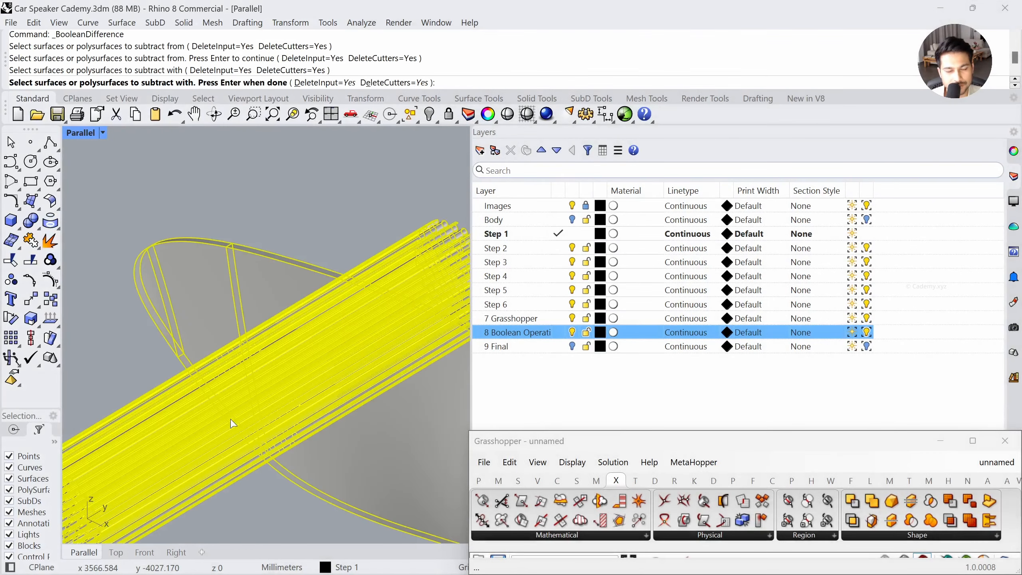
key("Return")
Examine the holes cut through the grille body and compare it with the other grille stages stacked around it
left_click(282, 383)
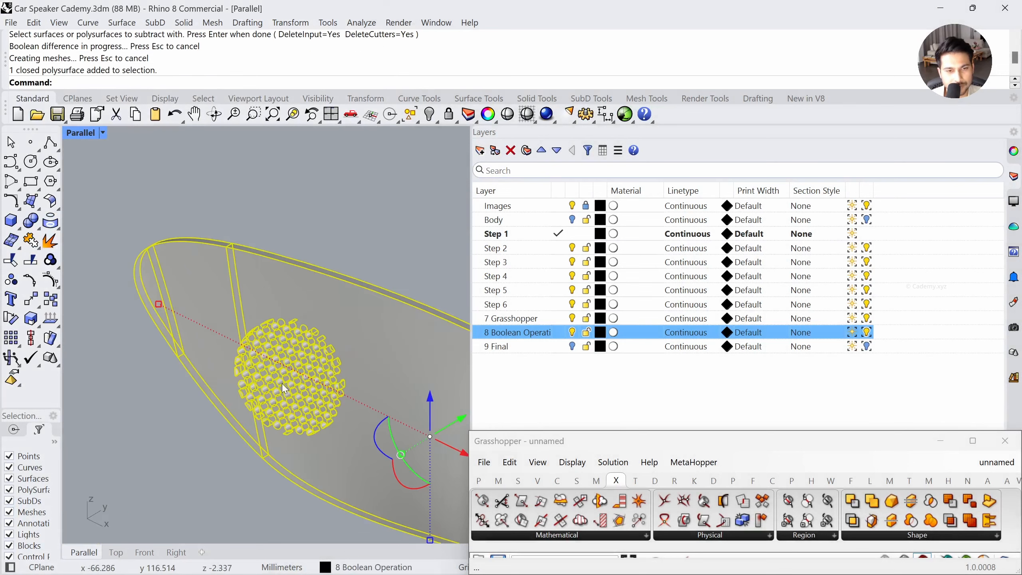
key("ctrl+alt+e")
left_click(239, 430)
right_click_drag(240, 430, 175, 422)
scroll(166, 419, "up", 5)
scroll(176, 422, "down", 12)
right_click_drag(207, 386, 193, 377)
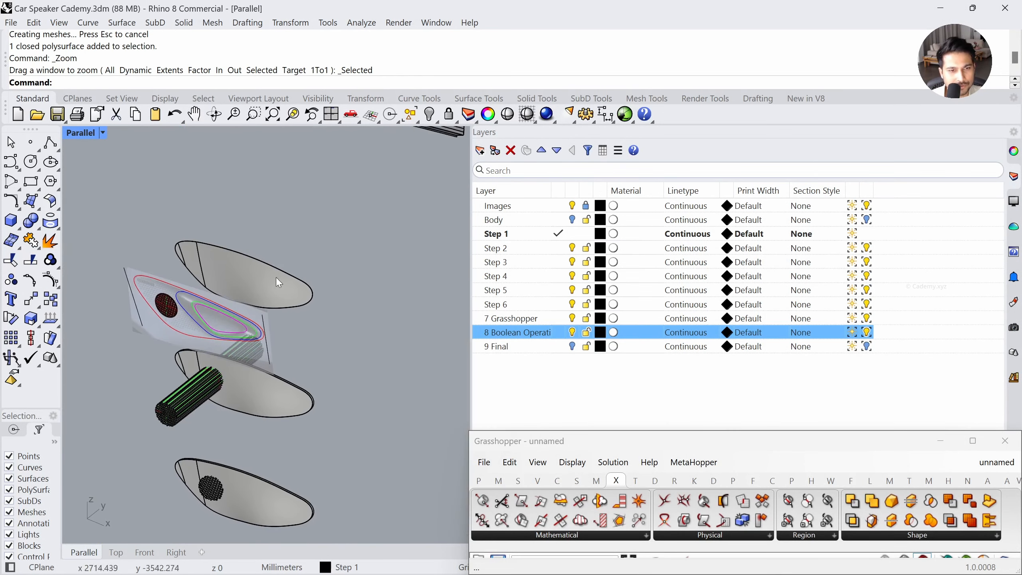
scroll(276, 279, "up", 5)
right_click_drag(290, 288, 270, 302)
scroll(221, 286, "up", 2)
left_click(221, 286)
scroll(313, 278, "down", 6)
left_click(313, 372)
right_click_drag(266, 371, 300, 345, "shift")
scroll(300, 345, "up", 6)
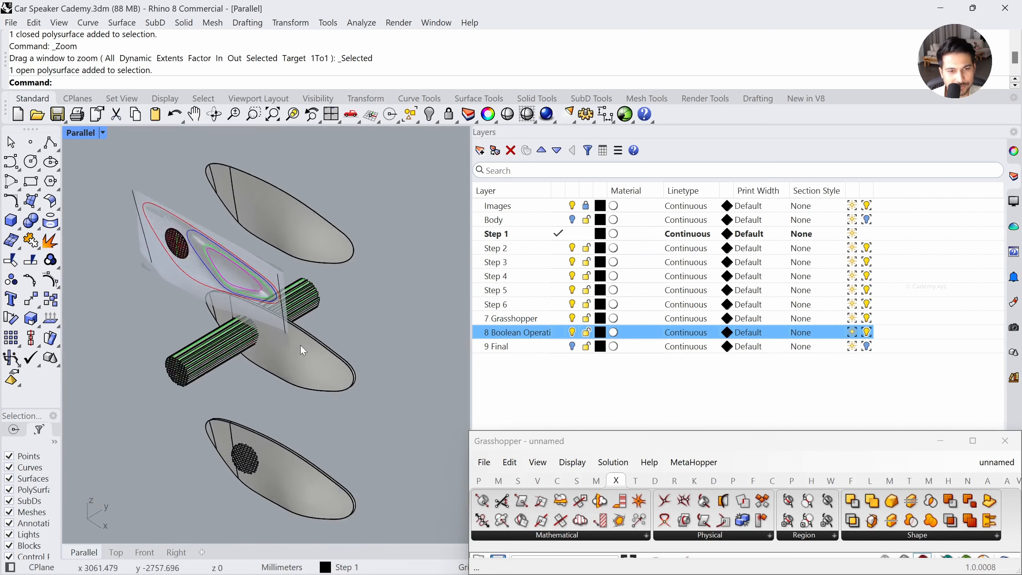
scroll(337, 359, "up", 3)
scroll(380, 356, "down", 6)
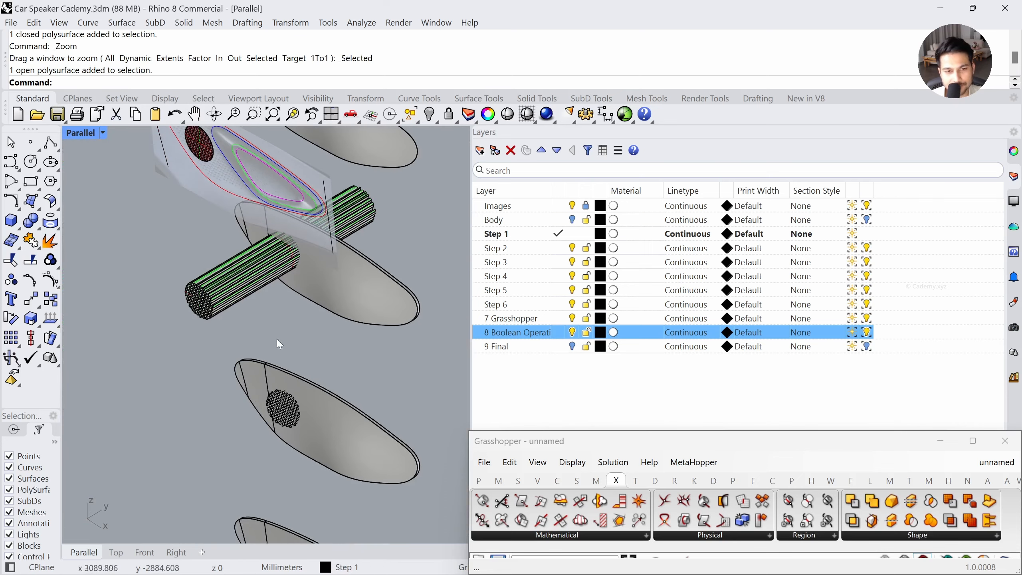
Zoom to the perforated grille copy below the extruded stage and examine its speaker holes from several angles
scroll(304, 432, "up", 3)
left_click(301, 430)
type("zs")
key("Return")
left_click(228, 474)
right_click_drag(228, 475, 217, 422)
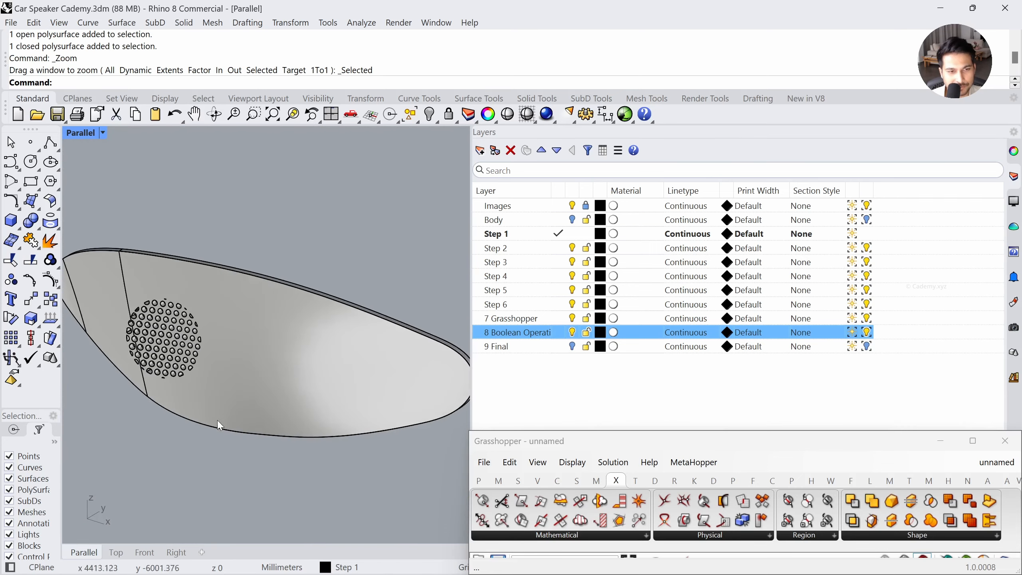
scroll(234, 376, "down", 5)
scroll(249, 409, "down", 3)
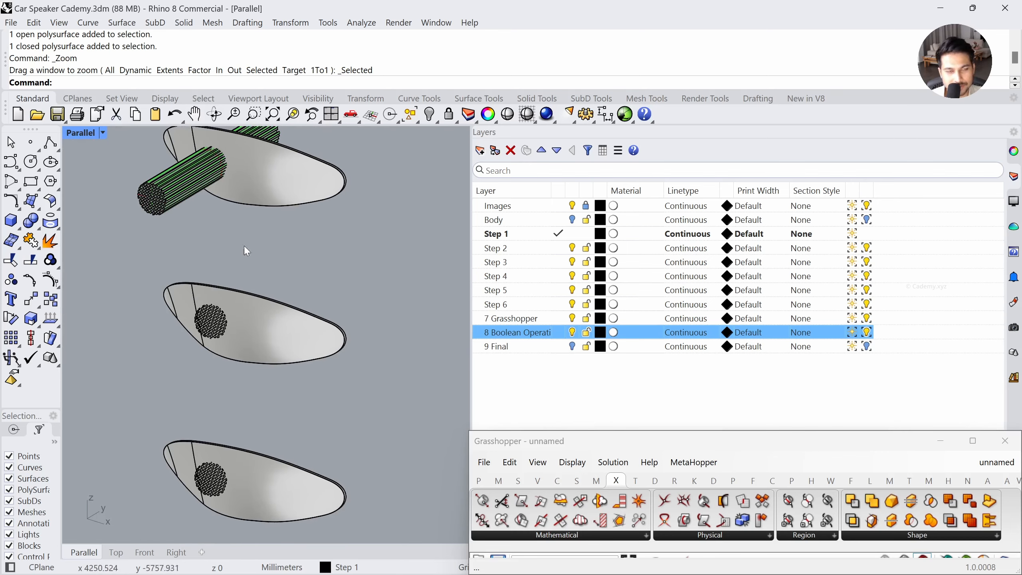
Delete the baked circular surfaces lying over the round speaker region of the reference image
scroll(246, 250, "up", 6)
left_click(231, 363)
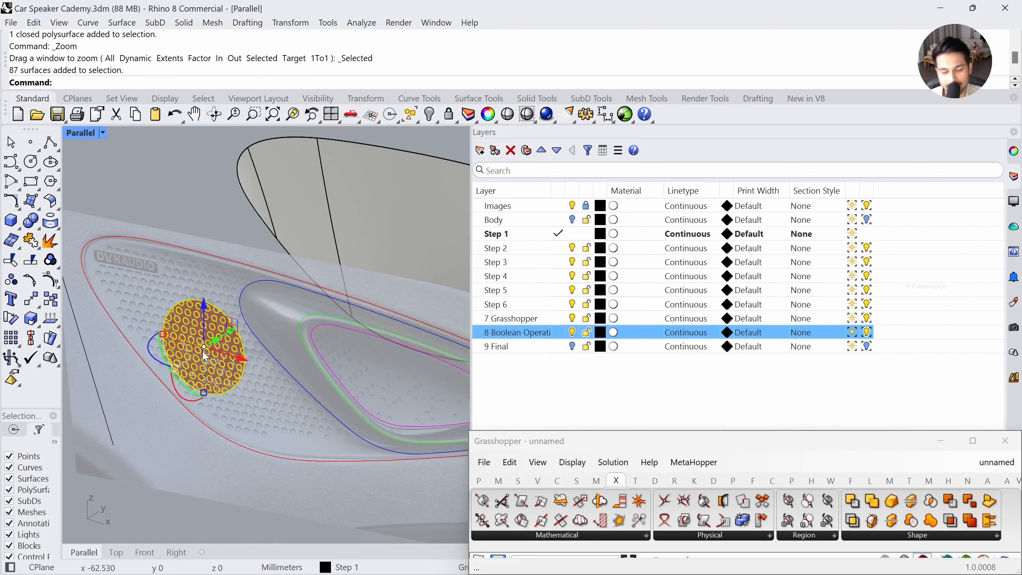
key("Delete")
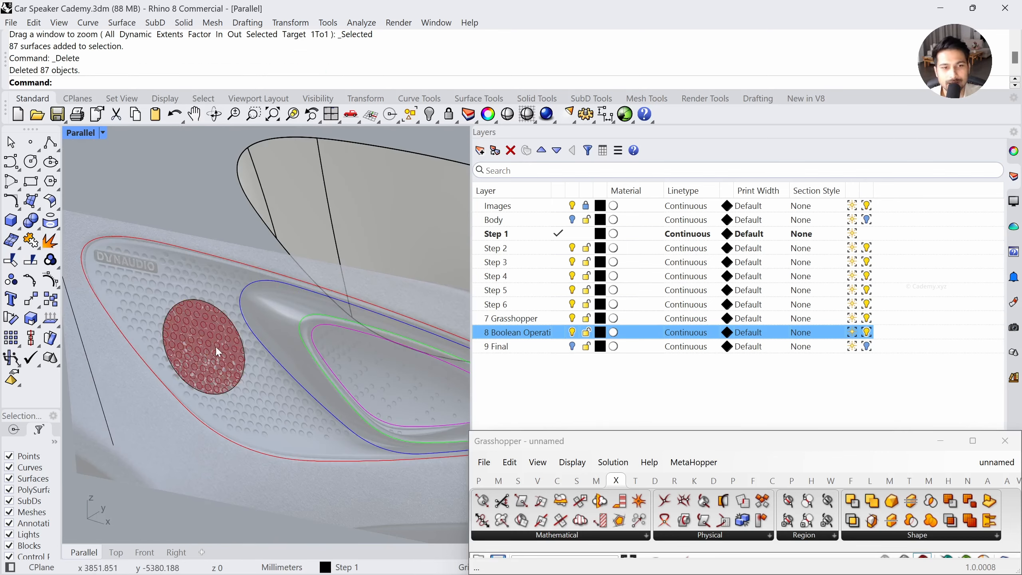
Expand the Grasshopper window, turn off the Surface Split preview and show the Circle preview over the reference image
double_click(577, 435)
left_click_drag(915, 297, 917, 224)
middle_click(918, 223)
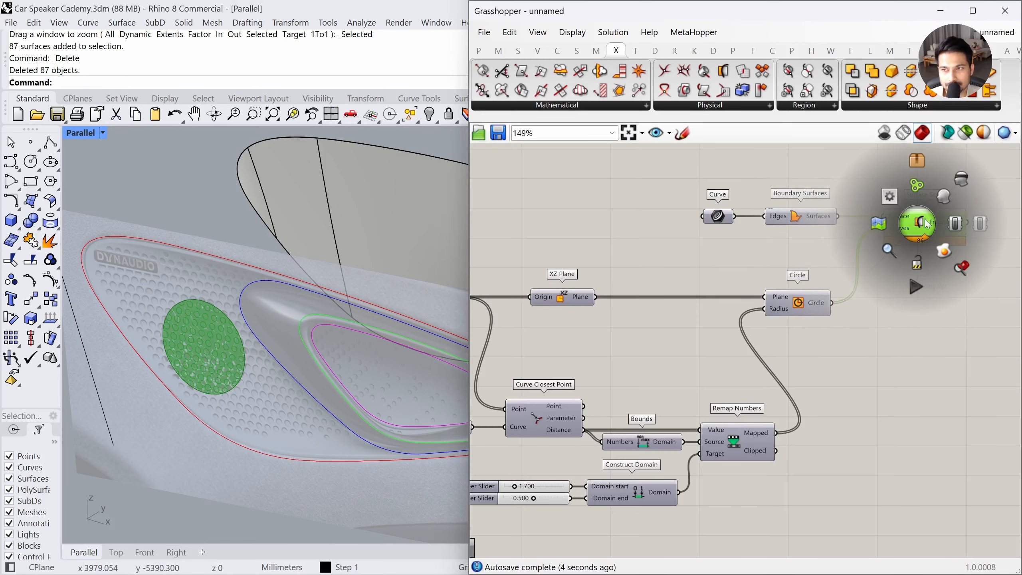
left_click(959, 182)
left_click(808, 302)
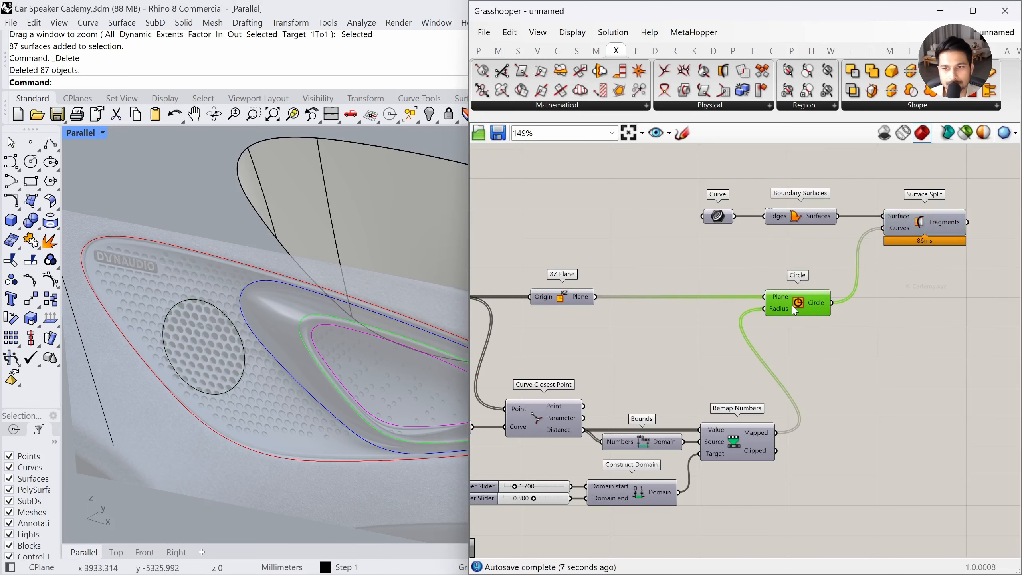
middle_click(809, 302)
left_click(833, 274)
right_click_drag(259, 336, 250, 340)
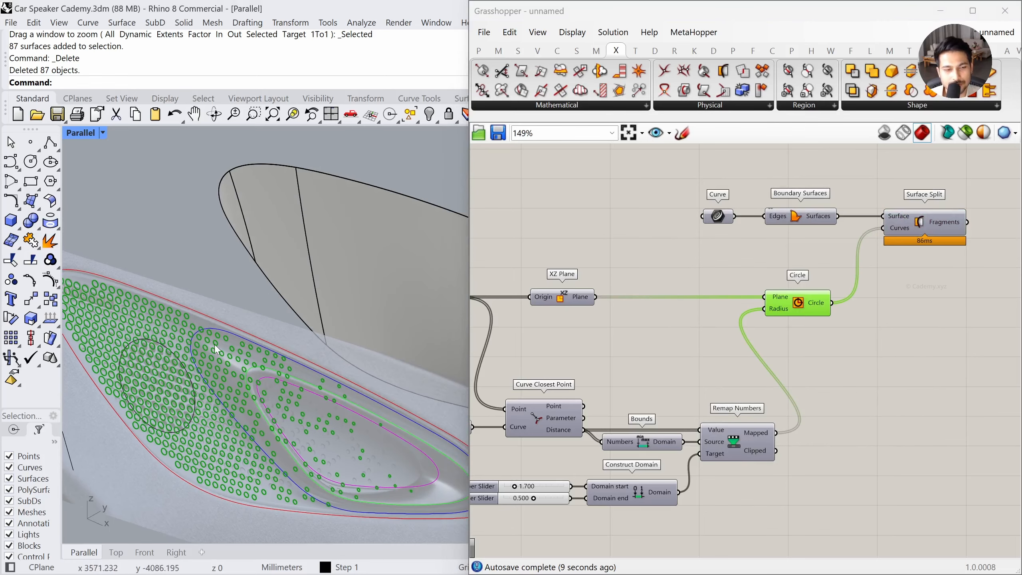
scroll(200, 331, "down", 2)
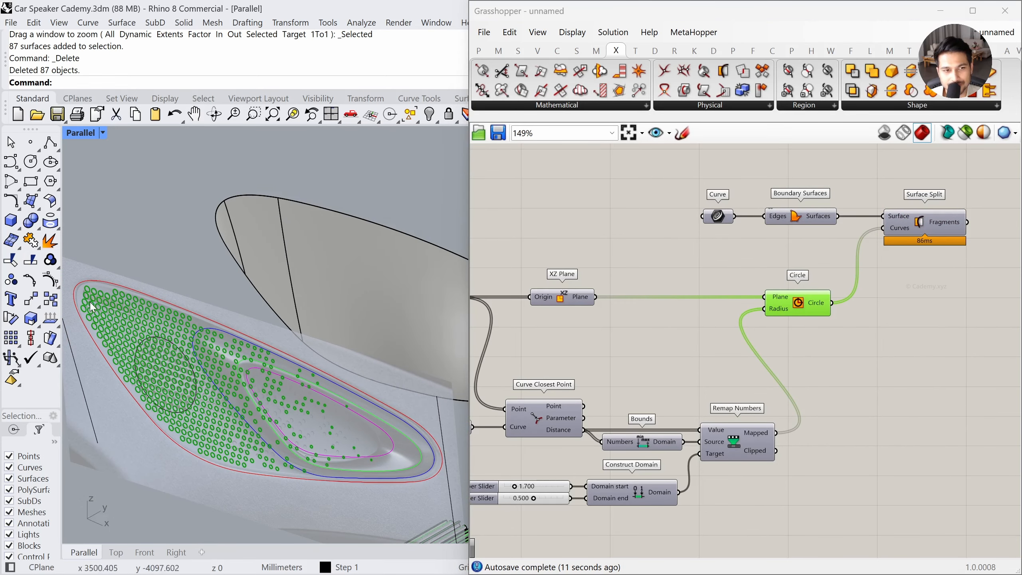
left_click(300, 260)
left_click(318, 183)
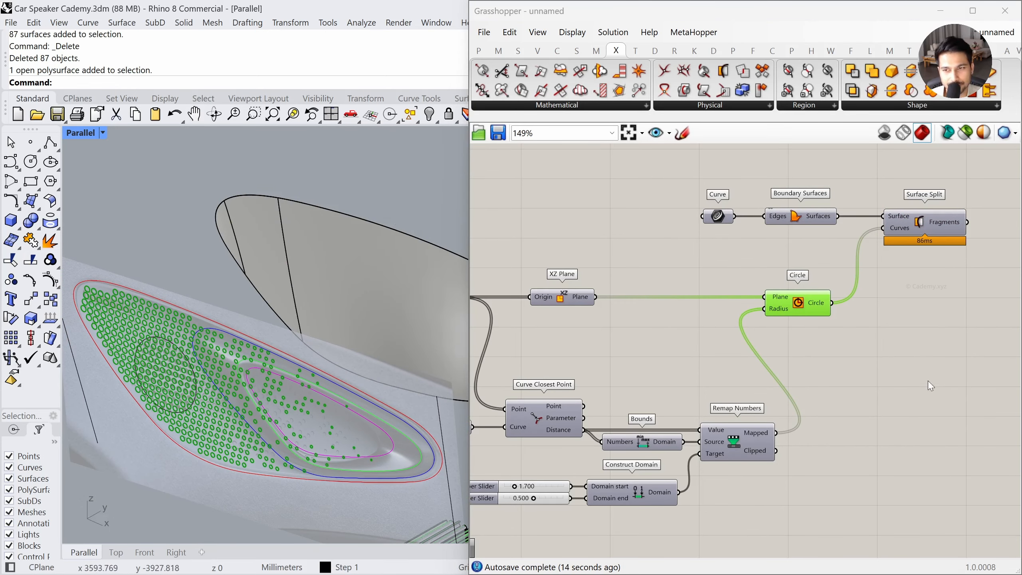
Add a Project Curve component and feed the Circle output into its Curve input
double_click(918, 363)
type("proj")
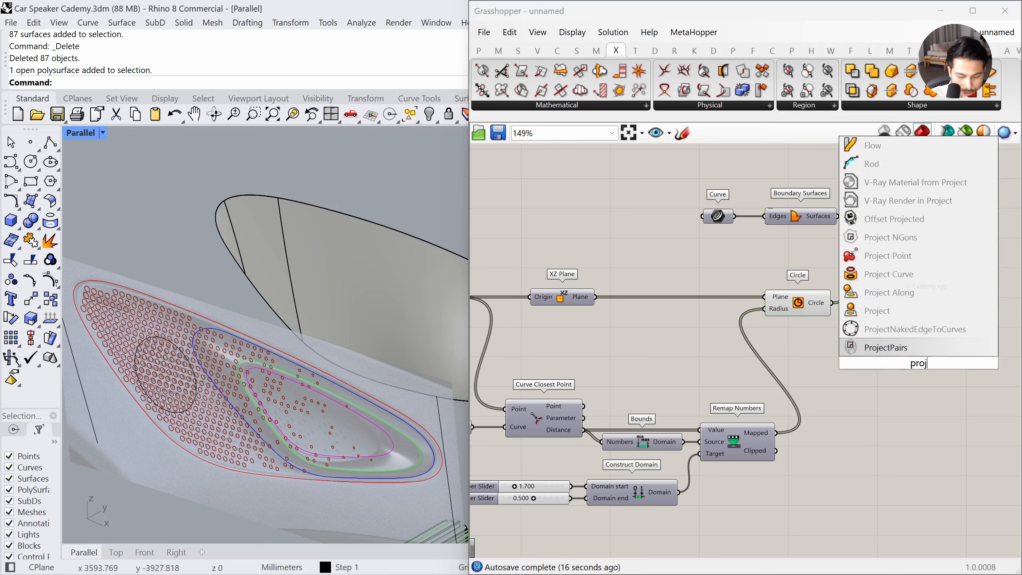
type("ect")
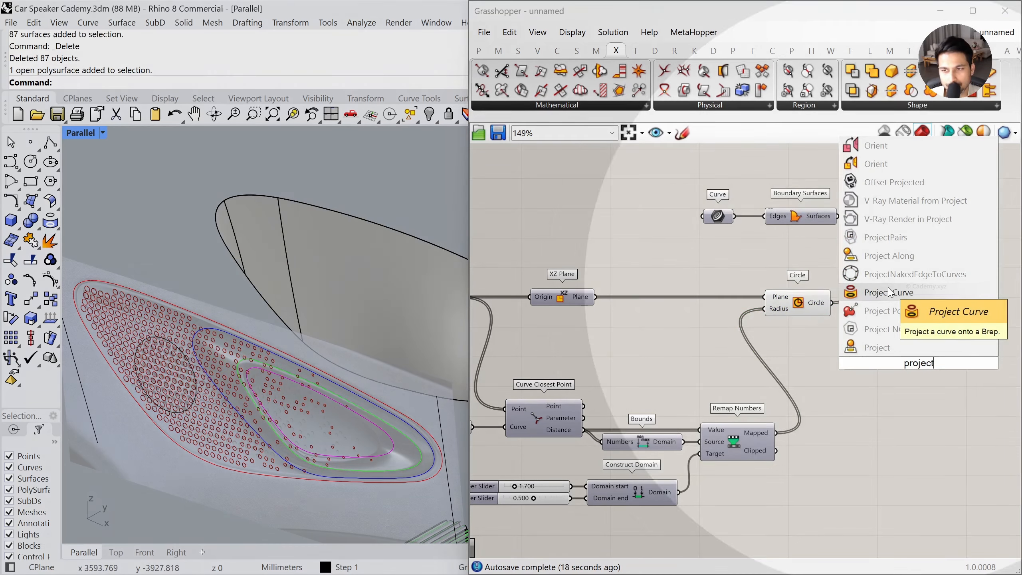
left_click(881, 293)
left_click_drag(923, 369, 962, 321)
Add a Brep parameter, assign the uppermost curved grille body to it and connect it to Project Curve's Brep input
left_click(370, 313)
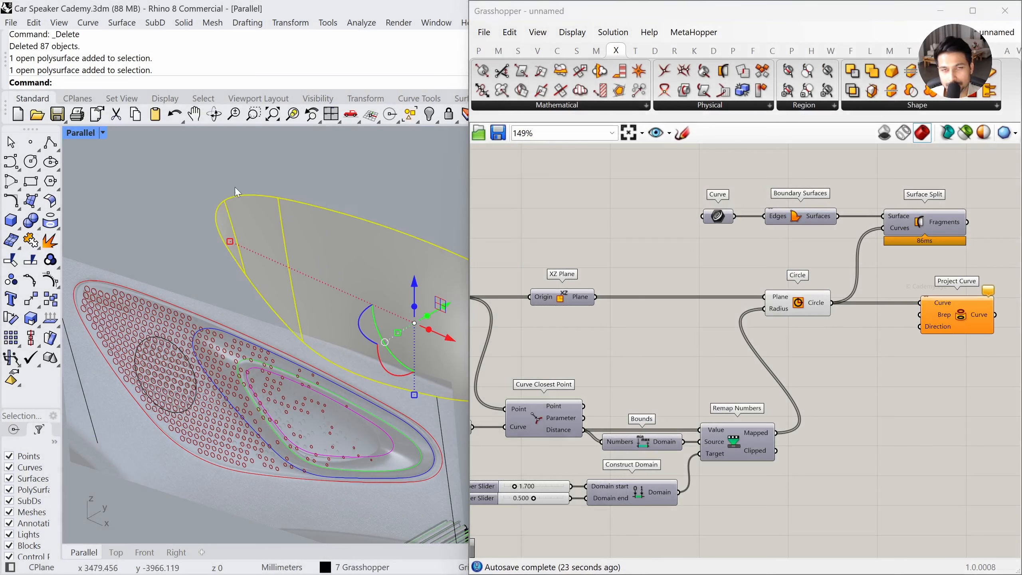
double_click(833, 381)
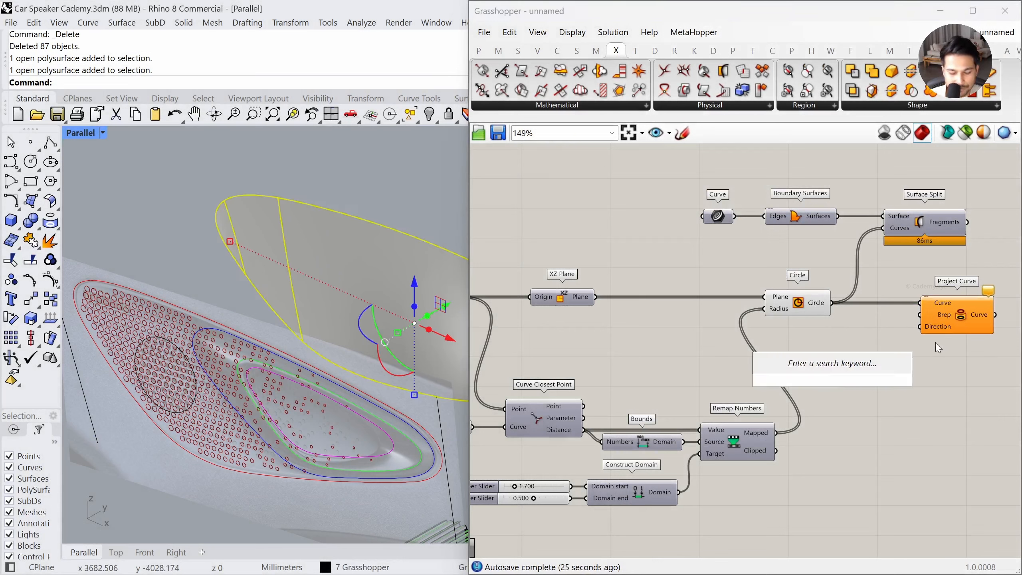
type("brep")
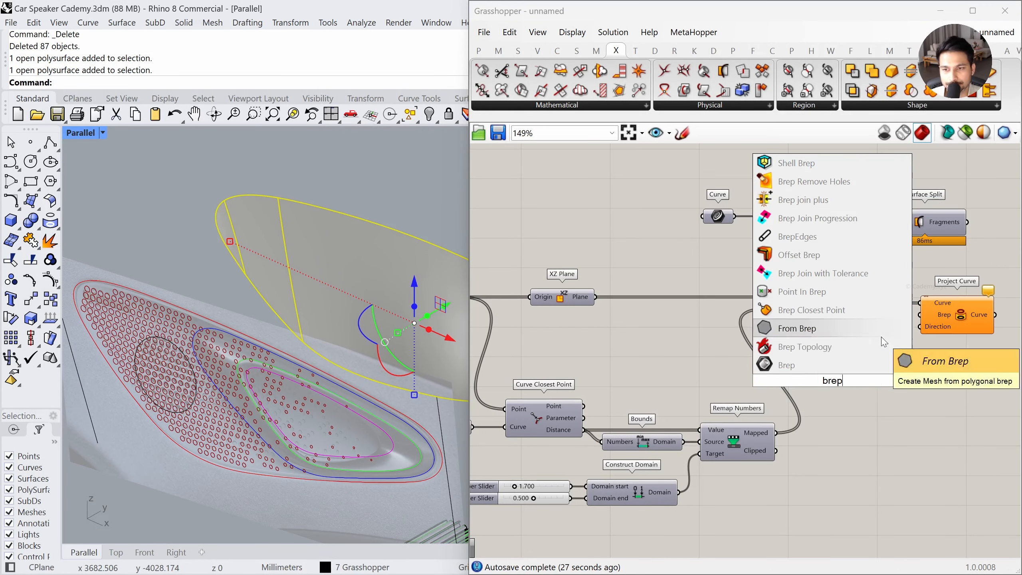
left_click(787, 365)
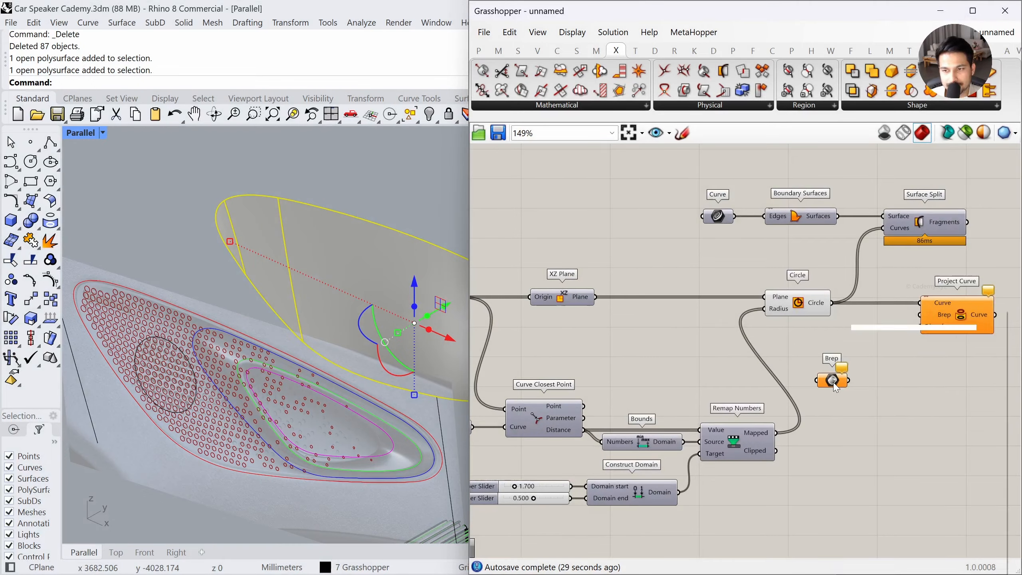
right_click(834, 383)
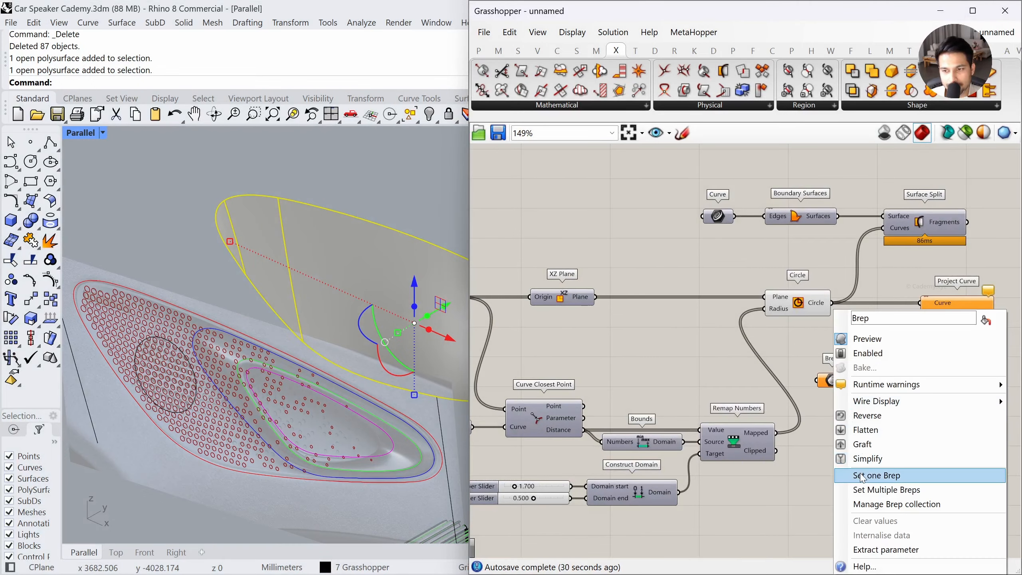
left_click(863, 476)
left_click_drag(919, 315, 864, 345)
left_click(882, 401)
left_click(209, 265)
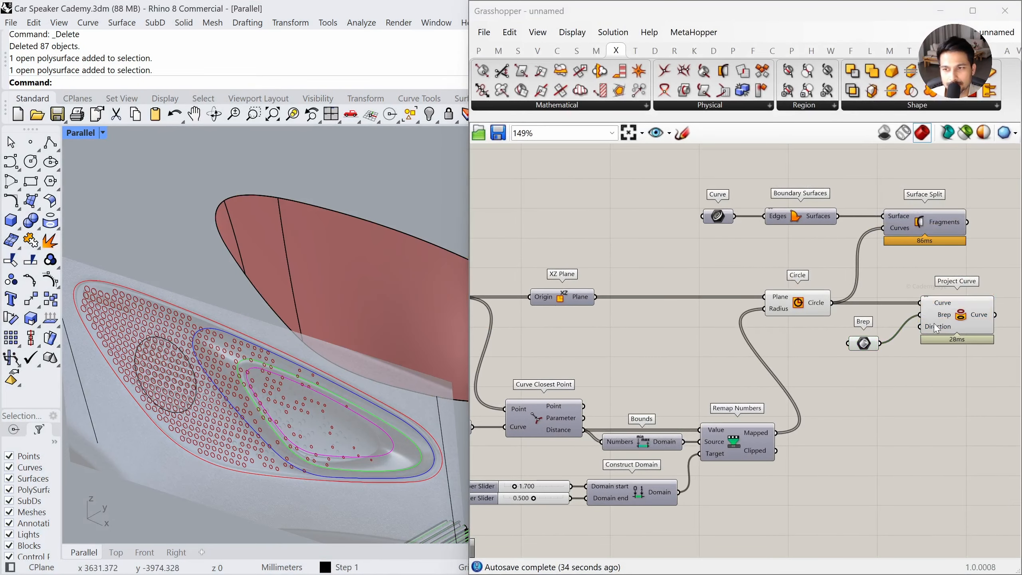
Add a Unit Y vector and connect it to Project Curve's Direction input
mouse_move(943, 329)
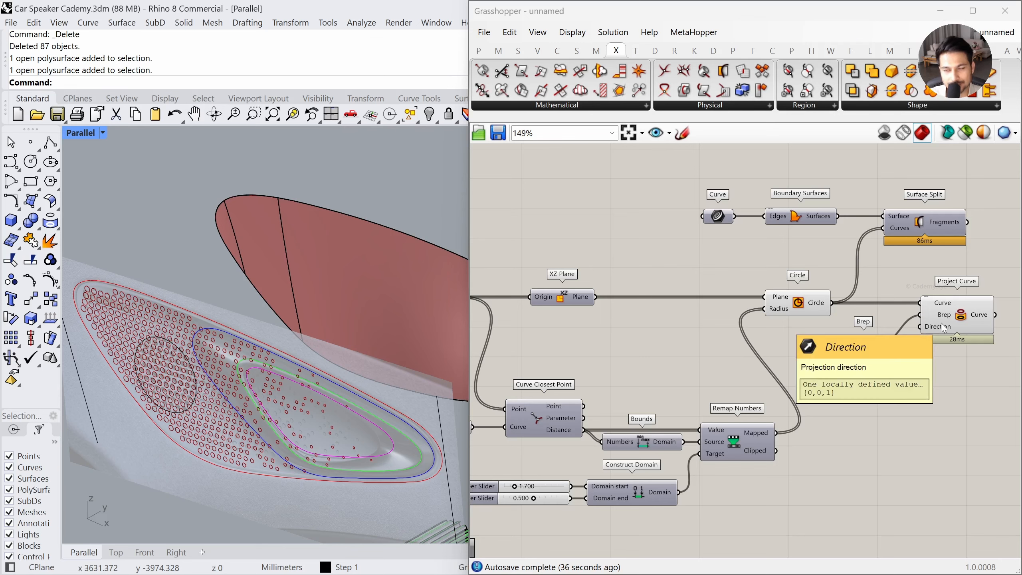
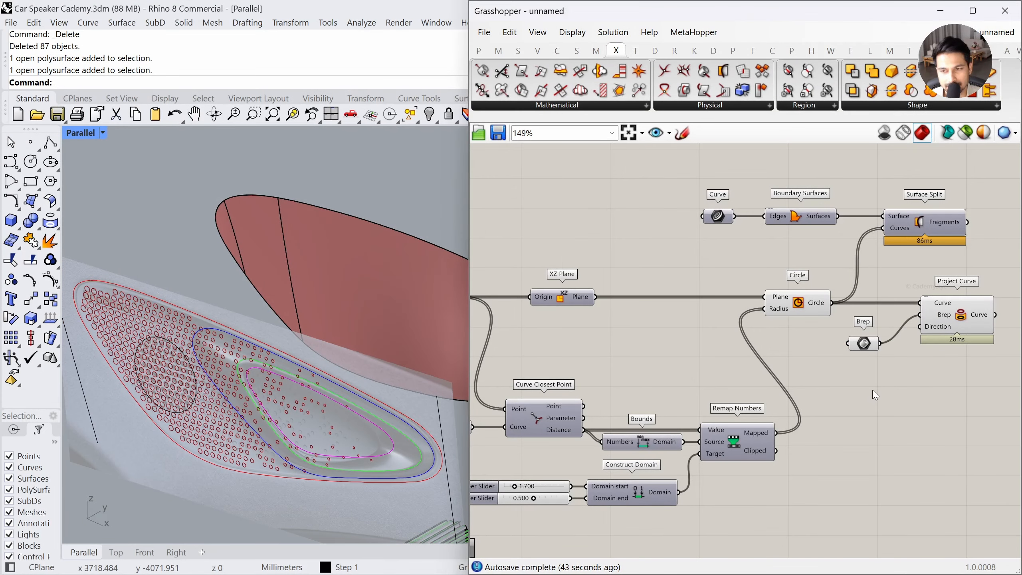
double_click(873, 390)
type("y")
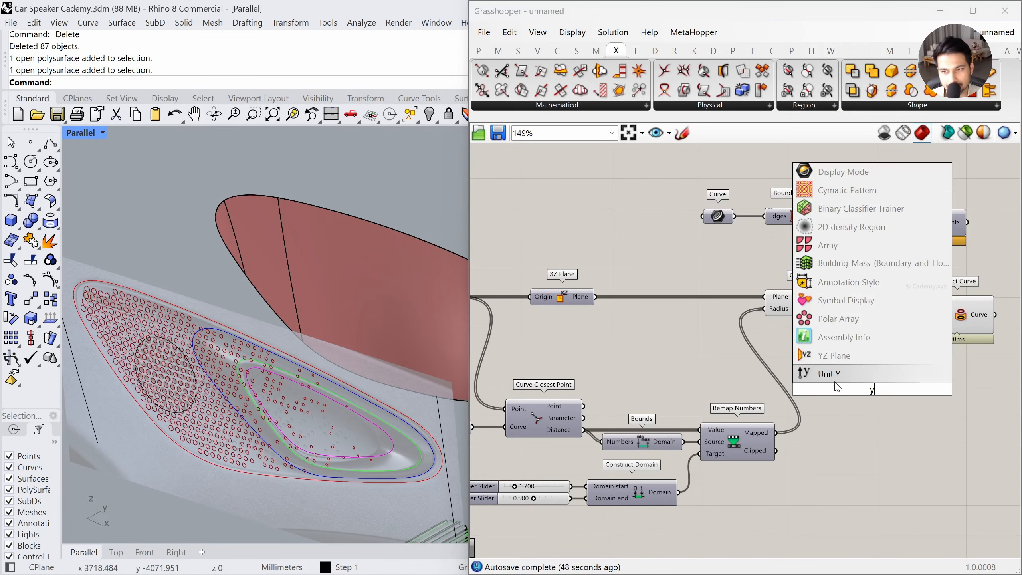
left_click(814, 373)
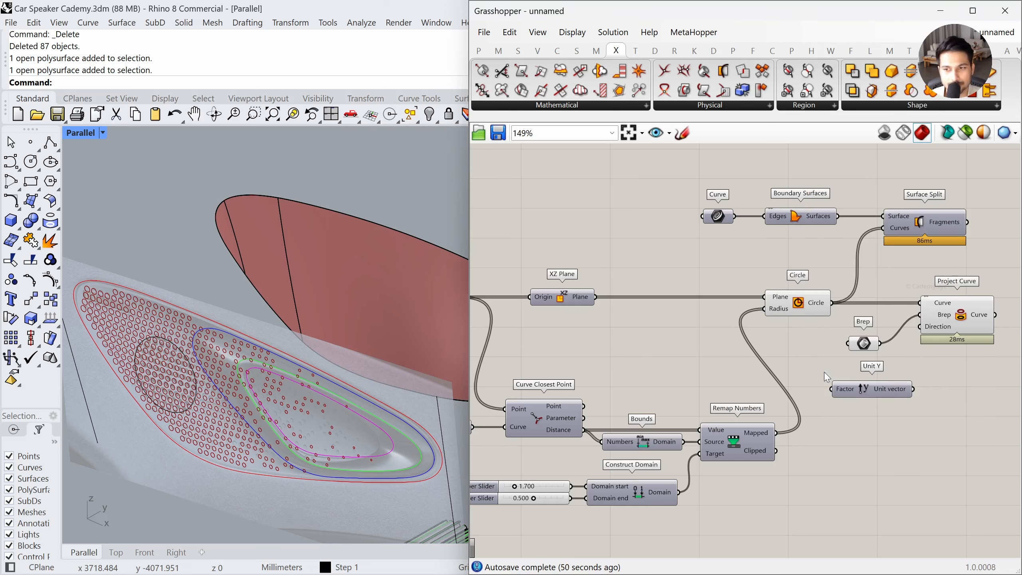
left_click_drag(921, 327, 754, 274)
Hide the Circle and Brep previews so only the projected curves display on the grille
middle_click(809, 328)
left_click(848, 283)
left_click(838, 262)
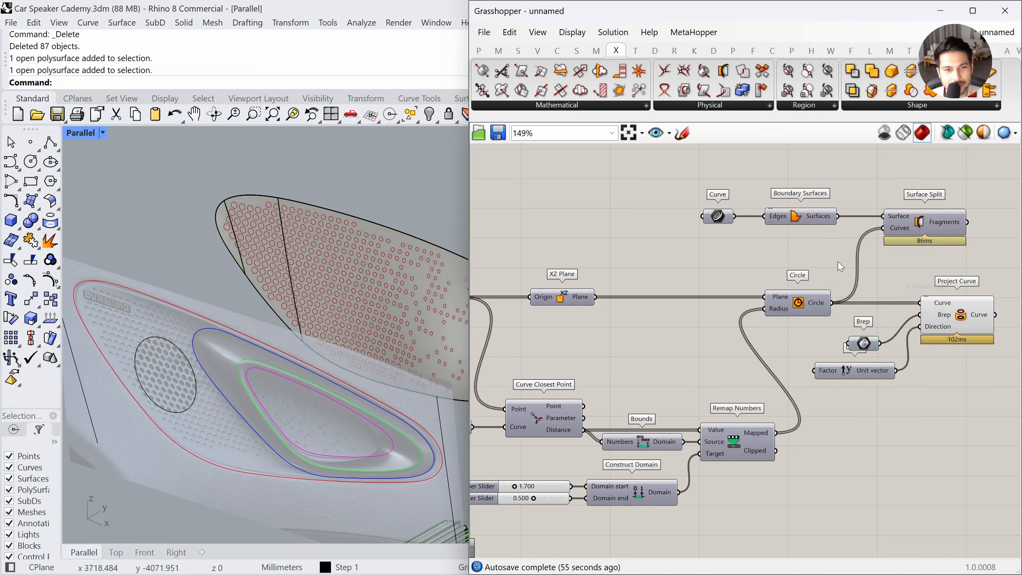
Bake the Project Curve result with grouping enabled
left_click(980, 317)
scroll(258, 291, "down", 4)
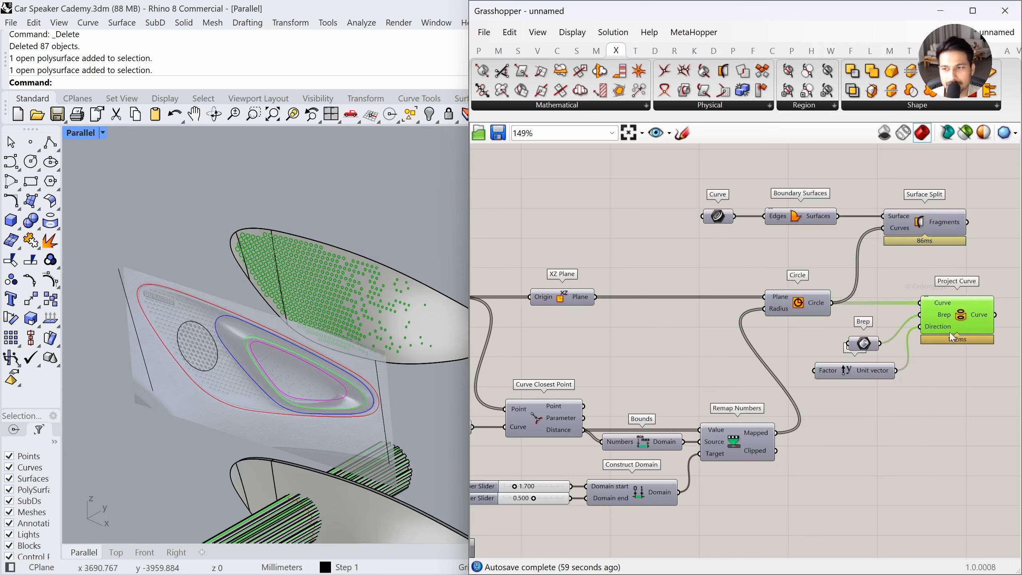
right_click(988, 318)
left_click(877, 336)
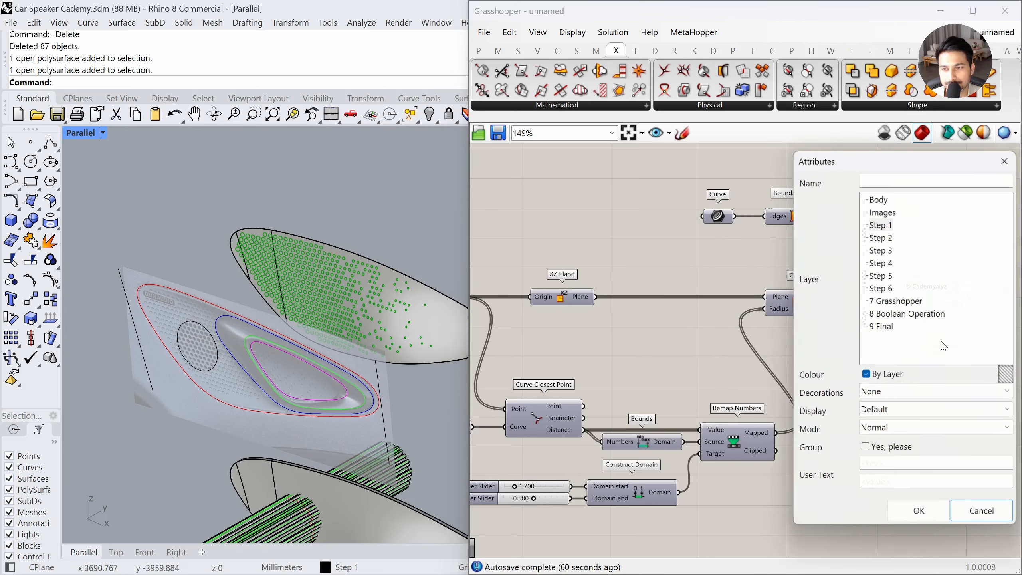
left_click(879, 451)
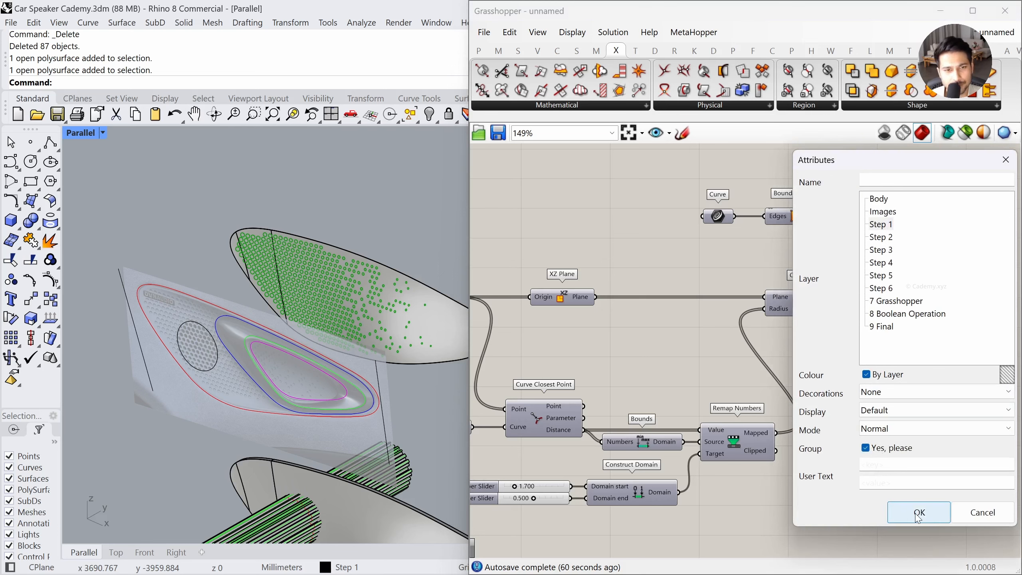
left_click(918, 518)
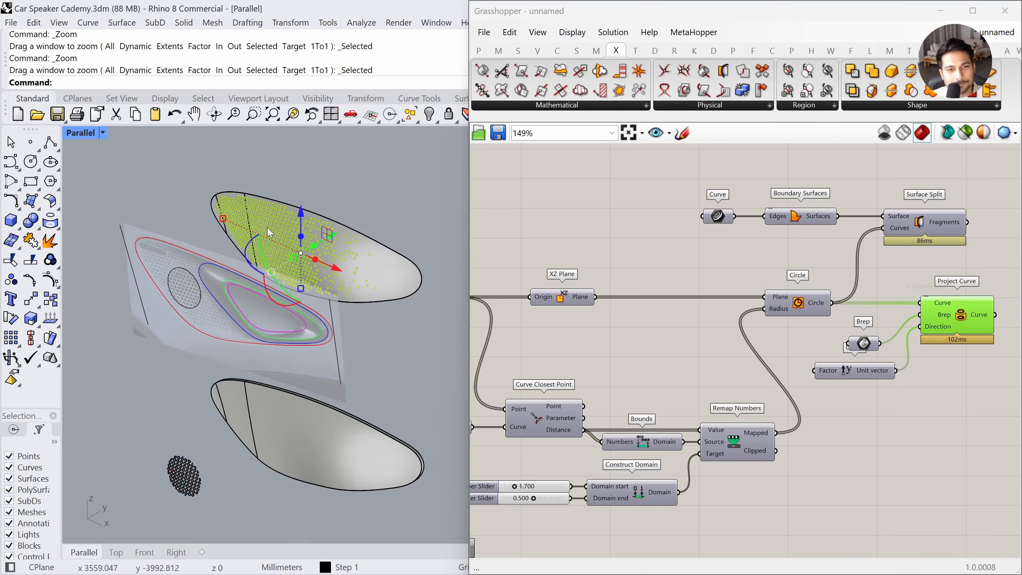
Move the baked projected circles -200 along the vertical axis onto the grille copy below
scroll(271, 230, "down", 4)
scroll(295, 170, "down", 2)
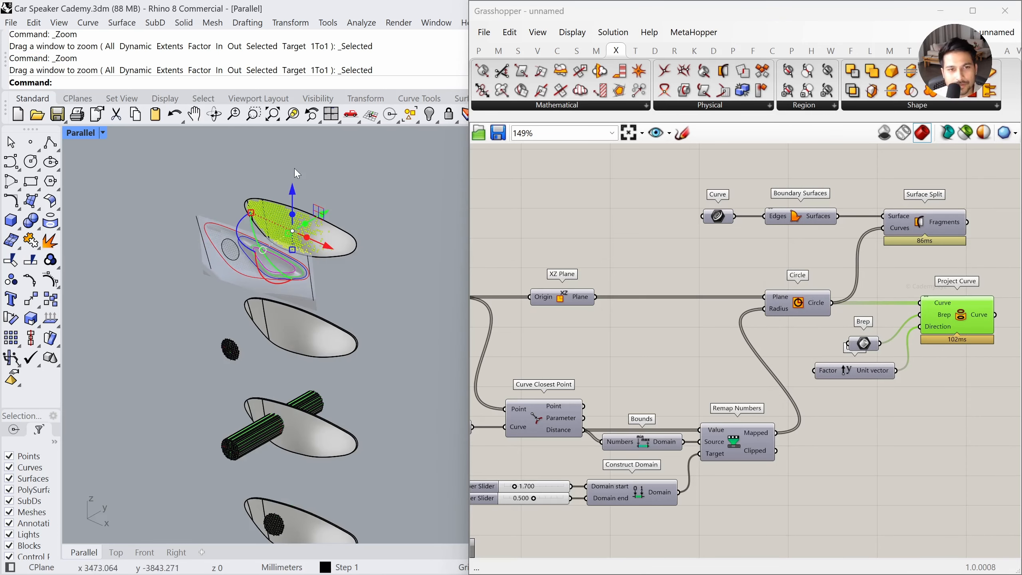
scroll(297, 172, "down", 1)
left_click(294, 183)
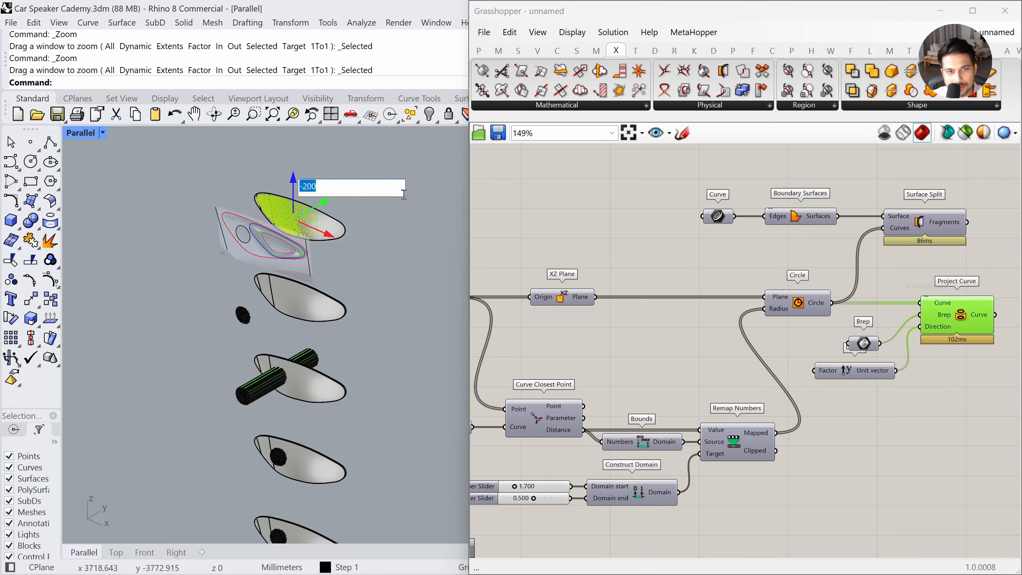
key("Return")
right_click_drag(341, 332, 339, 285, "shift")
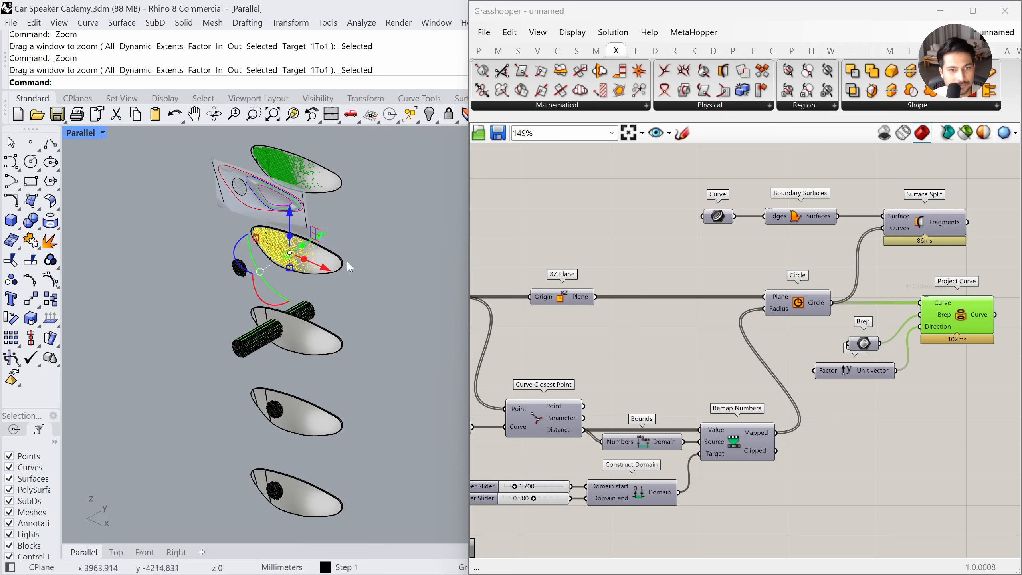
Move the projected circles down in repeated -200 vertical steps until they sit on the next plain grille copy
left_click(290, 218)
key("Return")
right_click_drag(369, 383, 364, 328, "shift")
left_click(292, 246)
key("Return")
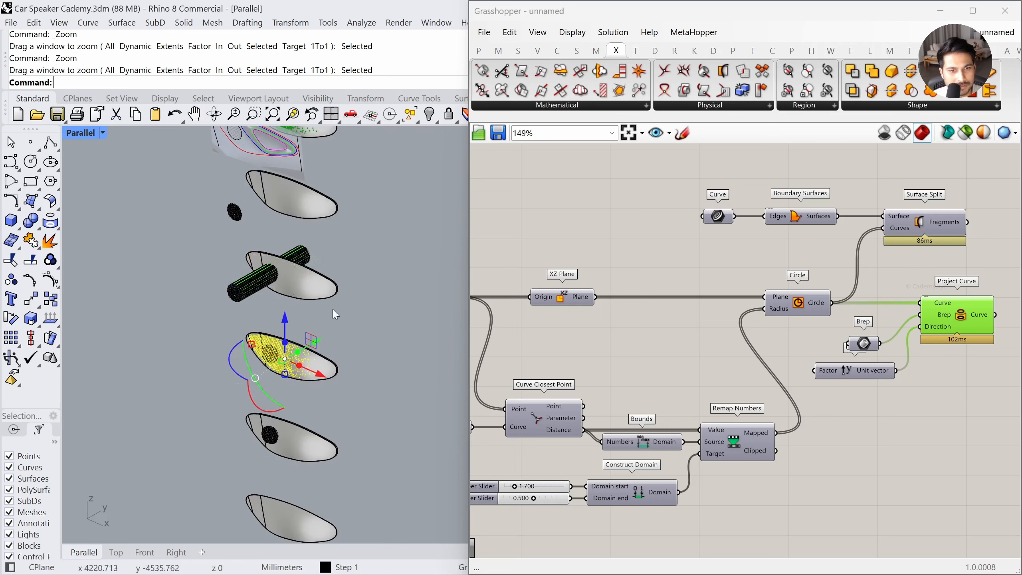
left_click(287, 322)
key("Return")
right_click_drag(350, 376, 350, 302, "shift")
left_click(286, 327)
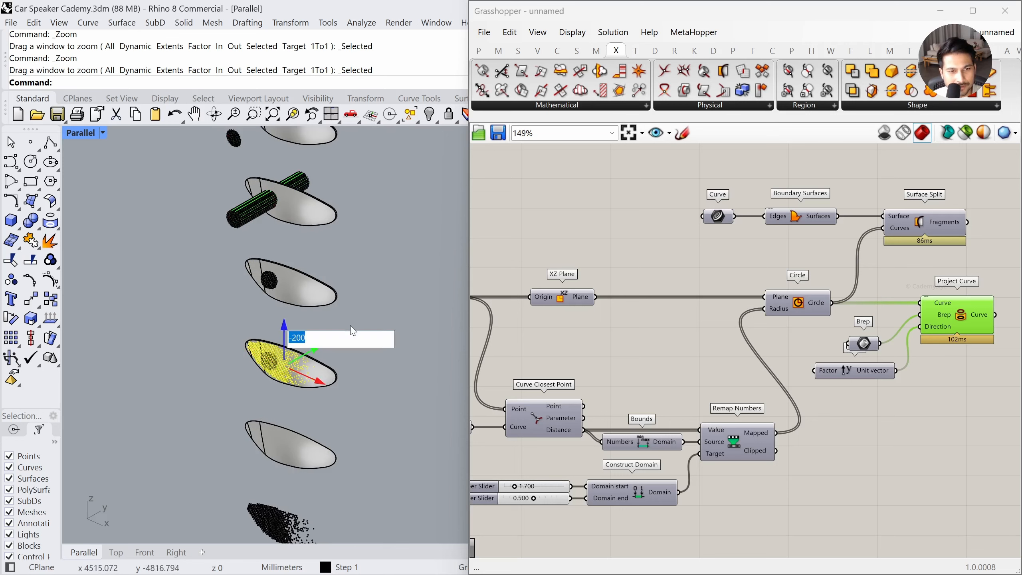
key("Return")
type("zs")
key("Return")
scroll(342, 331, "down", 5)
key("Escape")
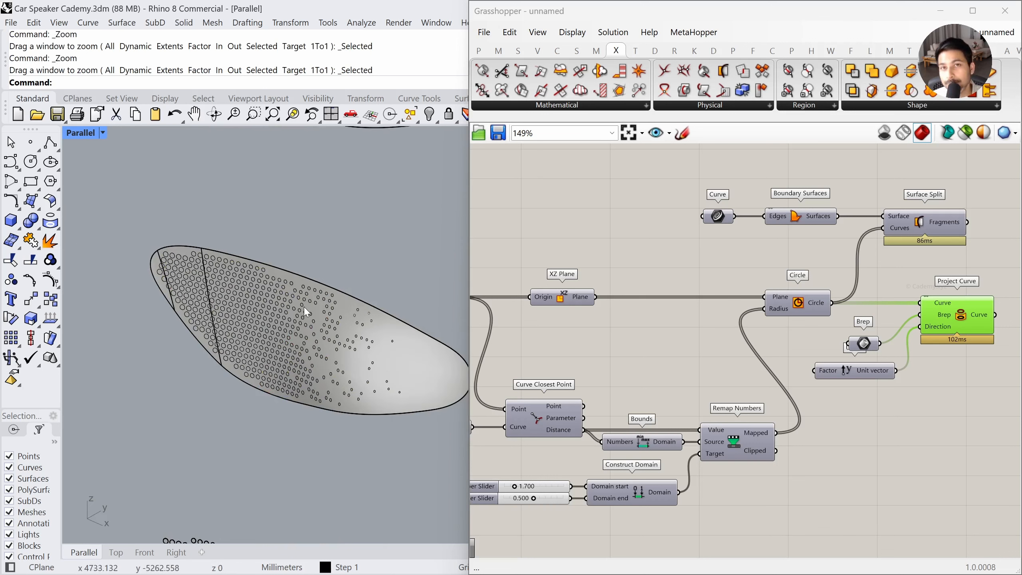
Split the grille polysurface using the grouped projected circles as cutting objects
left_click(270, 276)
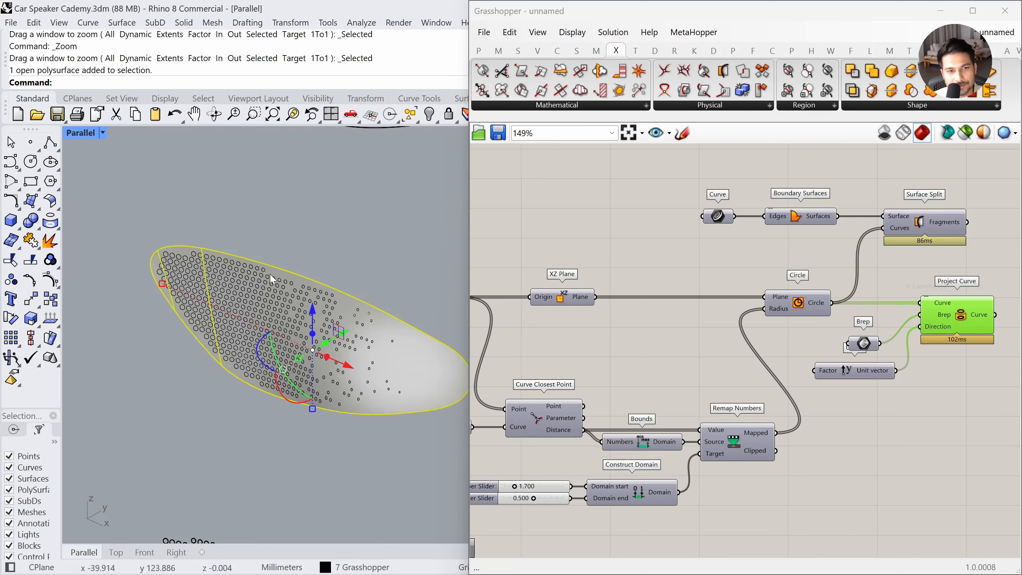
left_click(236, 271)
left_click(266, 228)
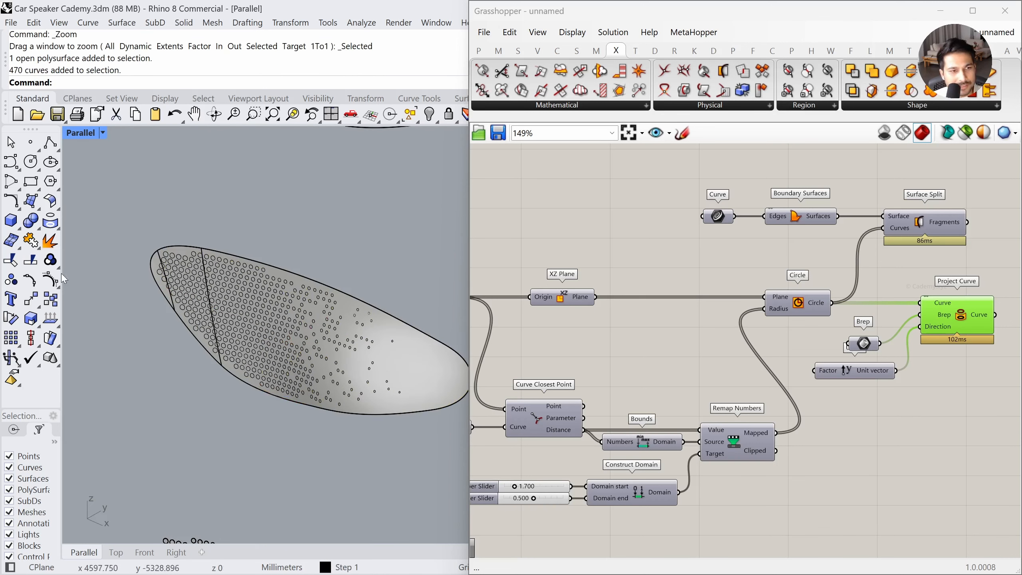
left_click(31, 259)
left_click(426, 392)
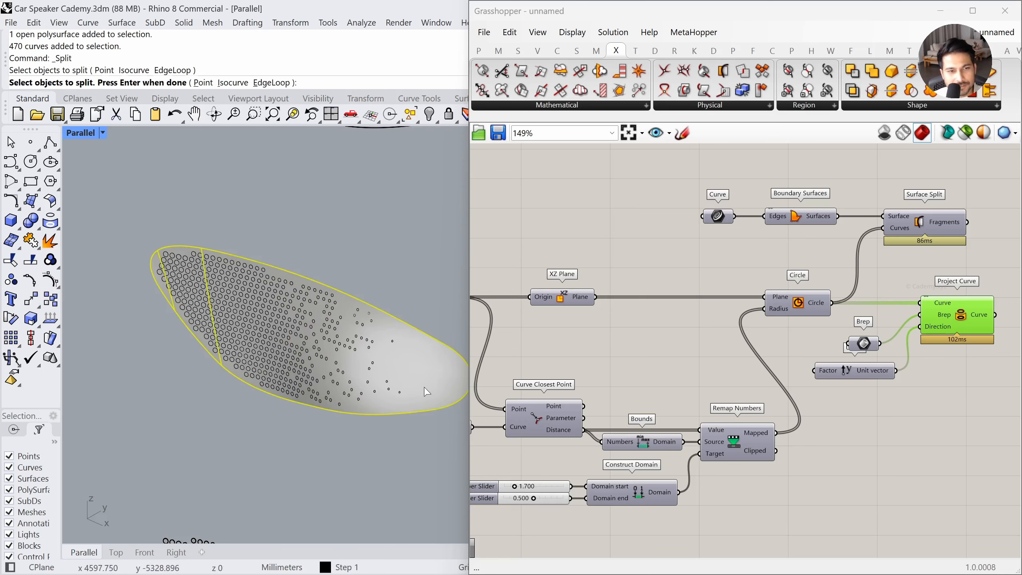
key("Return")
left_click(227, 294)
key("Return")
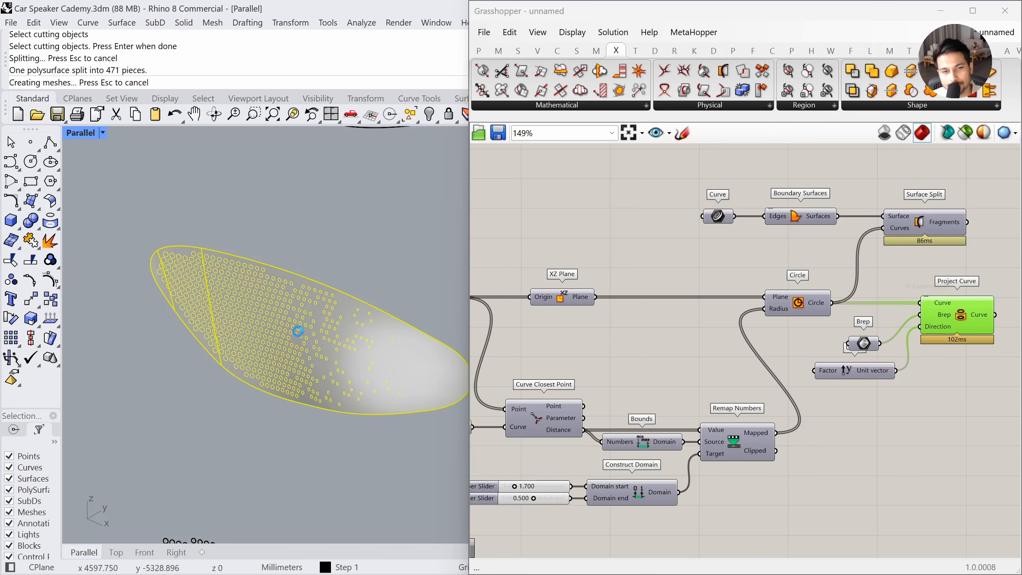
Delete the leftover grille body and the grouped projected curves, keeping only the split disc surfaces
left_click(442, 365)
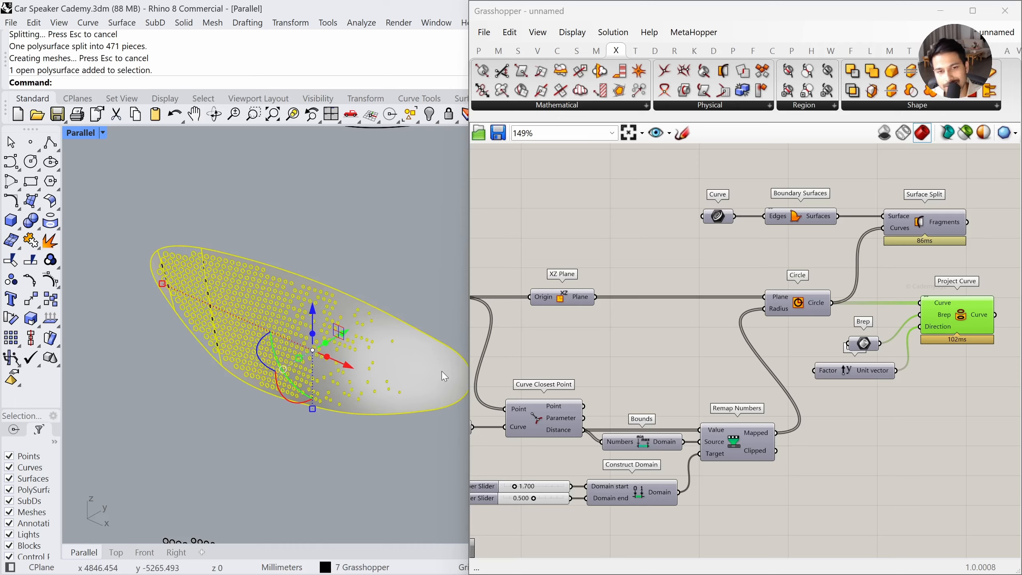
key("Delete")
scroll(234, 290, "up", 3)
right_click_drag(228, 269, 271, 328)
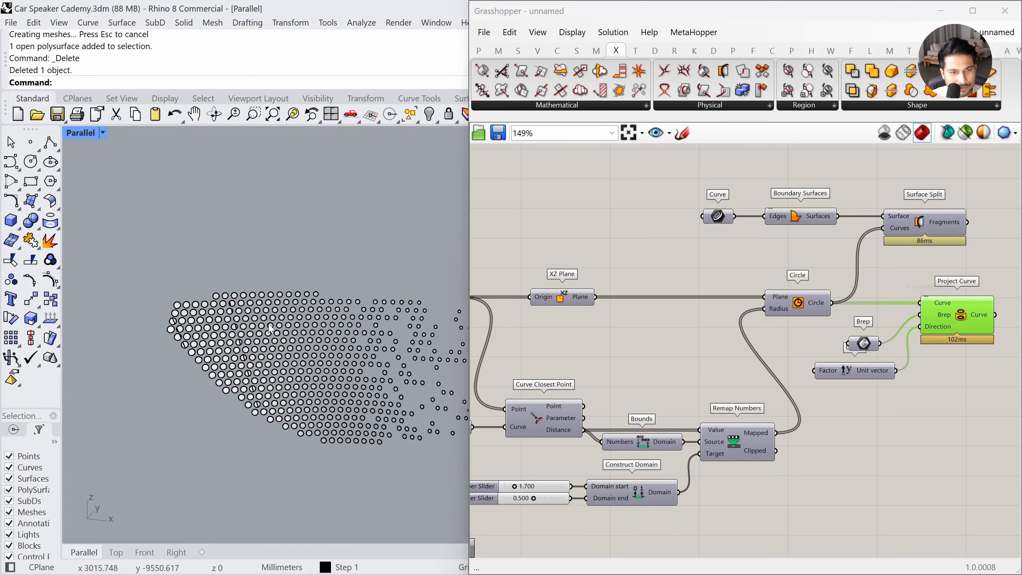
scroll(270, 328, "up", 3)
left_click(219, 287)
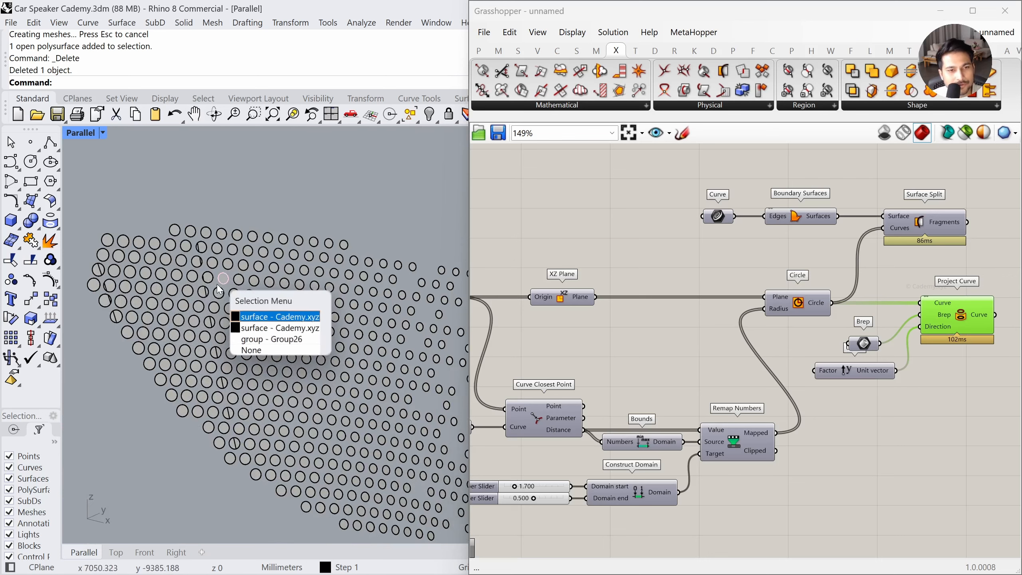
left_click(258, 341)
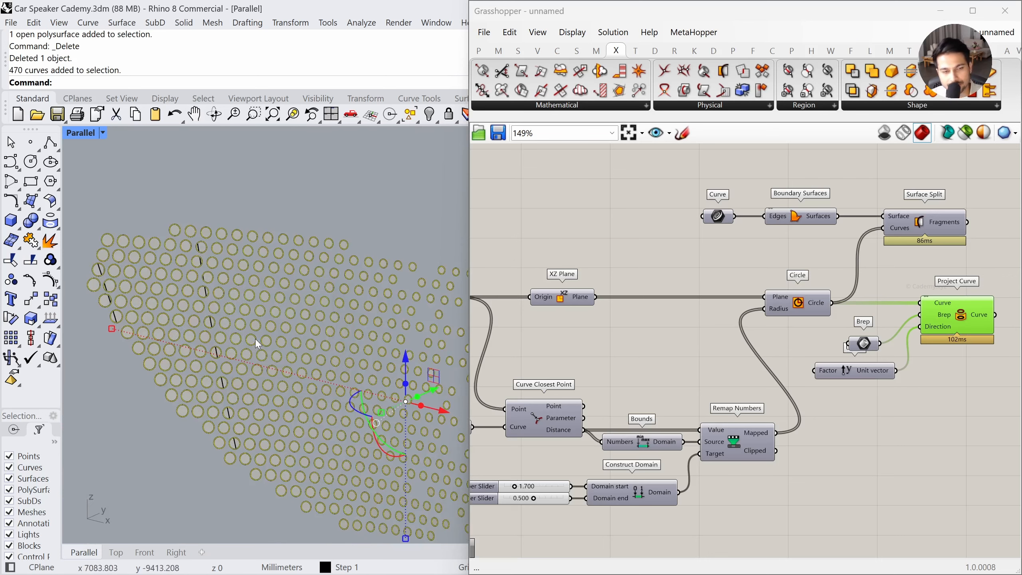
key("Delete")
scroll(255, 338, "down", 4)
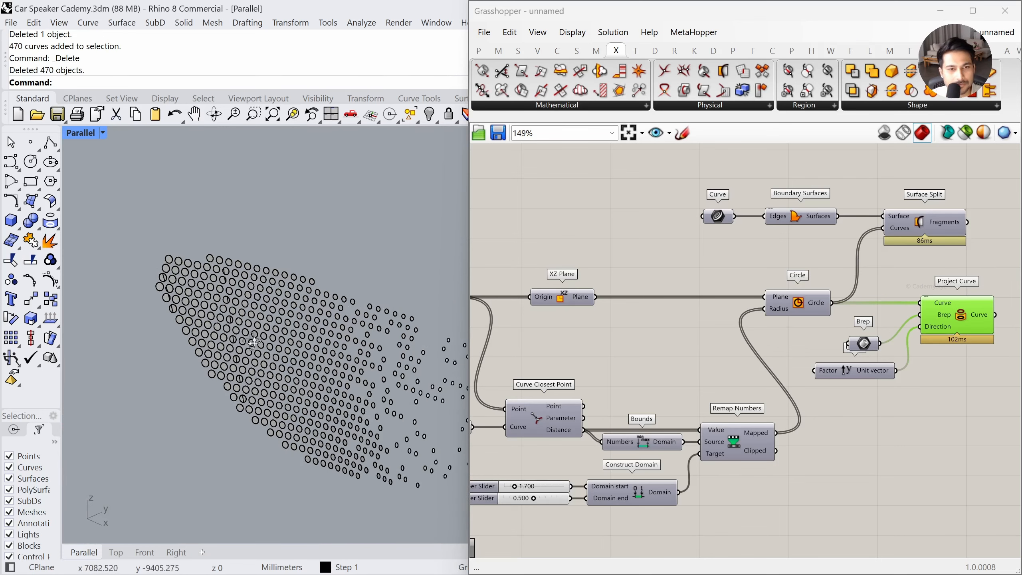
Extrude all the split disc surfaces by 1.5 along the Y direction
left_click_drag(146, 225, 338, 439)
right_click_drag(304, 403, 242, 353, "shift")
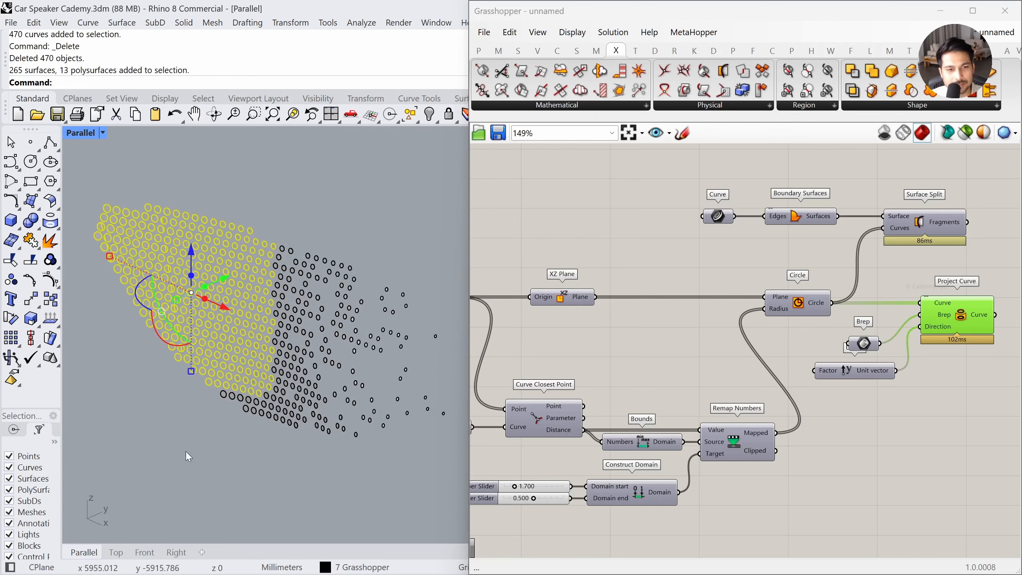
left_click_drag(186, 452, 411, 220, "shift")
right_click_drag(393, 449, 354, 429, "shift")
left_click_drag(354, 429, 432, 310, "shift")
right_click_drag(306, 312, 226, 332)
type("zs")
key("Return")
type("zs")
key("Return")
mouse_move(279, 361)
right_mouse_down()
mouse_move(241, 351)
mouse_move(247, 377)
mouse_move(262, 370)
right_mouse_up()
scroll(292, 393, "up", 8)
scroll(265, 364, "up", 6)
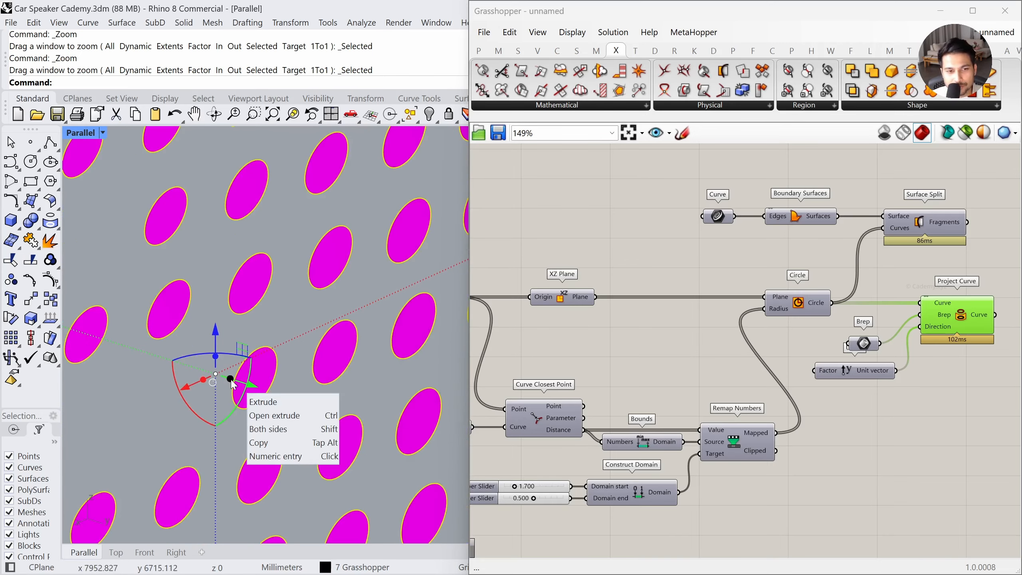
left_click_drag(234, 389, 245, 395, "ctrl")
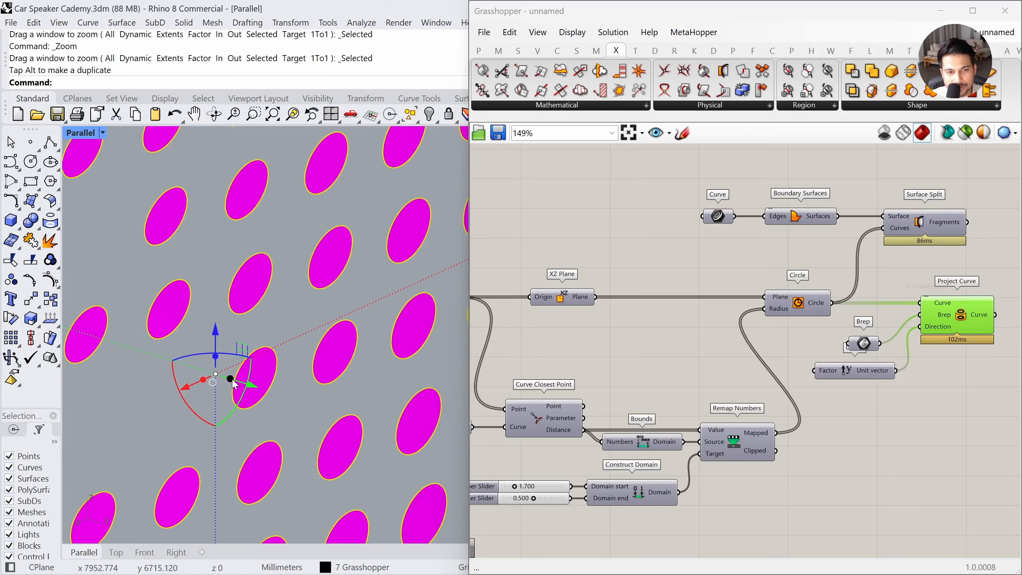
key("ctrl")
key("ctrl")
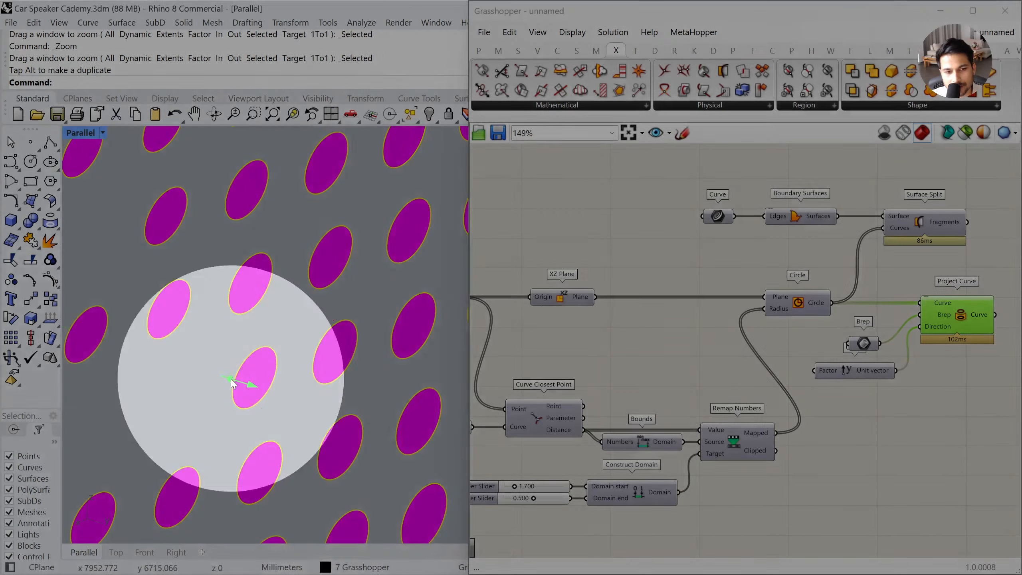
left_click(231, 378)
type("1.5")
key("Return")
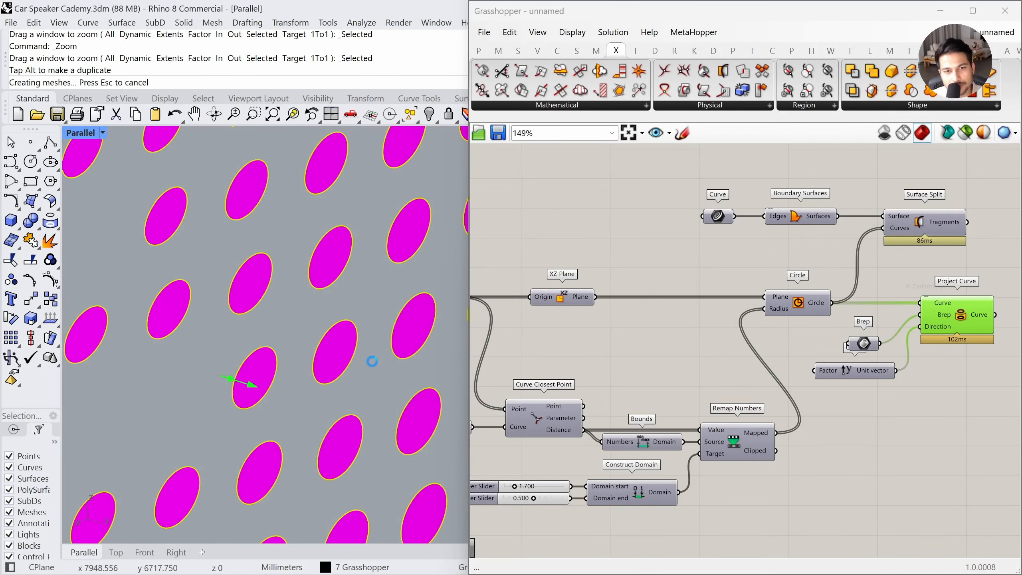
Examine the extruded cylinders up close and as a whole group from several angles
left_click(254, 384)
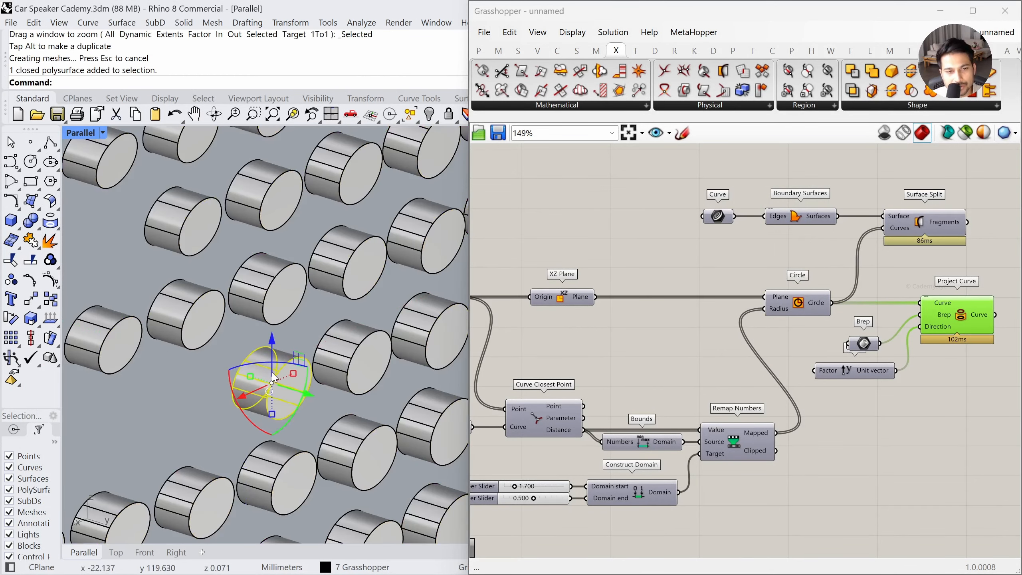
scroll(270, 380, "down", 4)
scroll(272, 376, "down", 3)
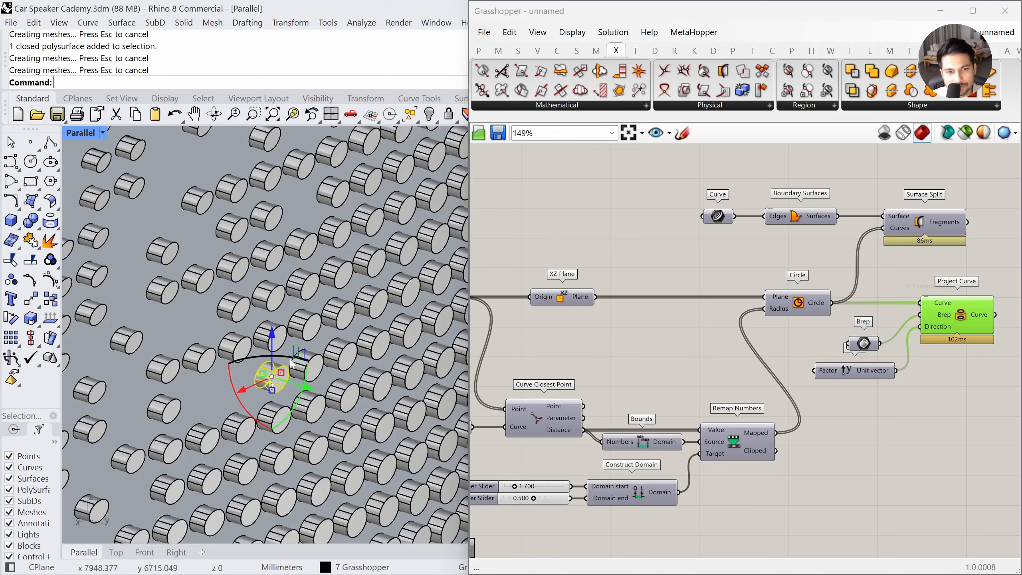
left_click(210, 312)
scroll(238, 345, "down", 10)
right_click_drag(238, 345, 324, 306)
right_click_drag(317, 404, 308, 286)
scroll(272, 383, "up", 6)
scroll(282, 372, "up", 5)
left_click(297, 329)
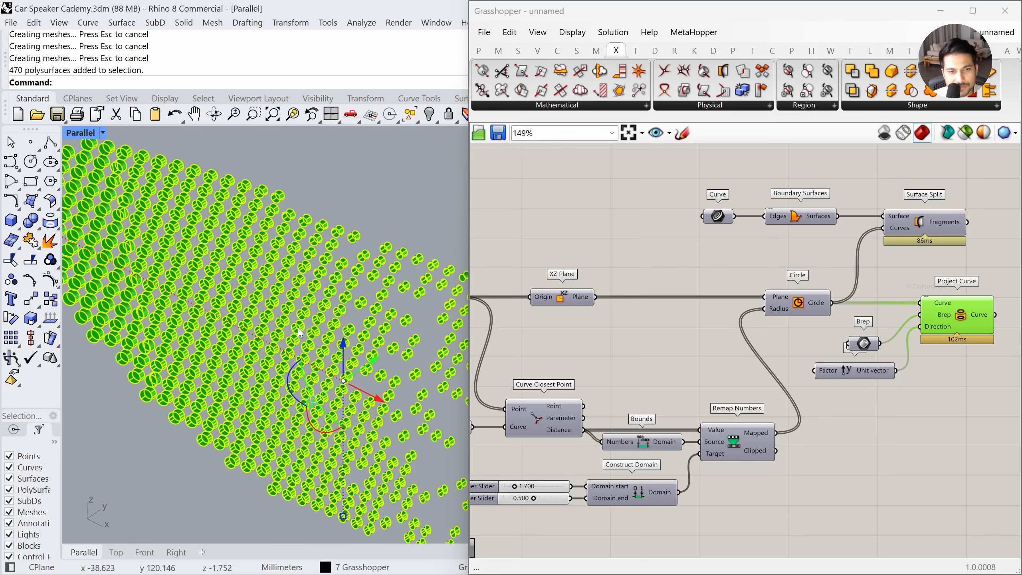
type("zs")
key("Return")
left_click(353, 240)
right_click_drag(353, 240, 328, 257)
scroll(305, 277, "down", 6)
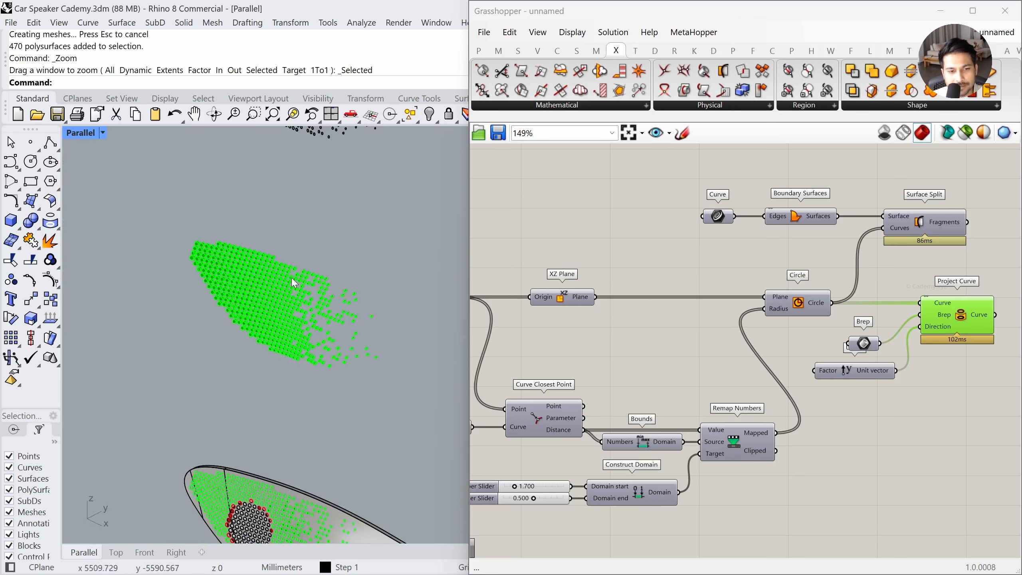
Move the perforated body up away from its cylinders, inspect its speaker holes, and undo the move
right_click_drag(289, 427, 284, 377, "shift")
left_click(278, 433)
left_click(285, 377)
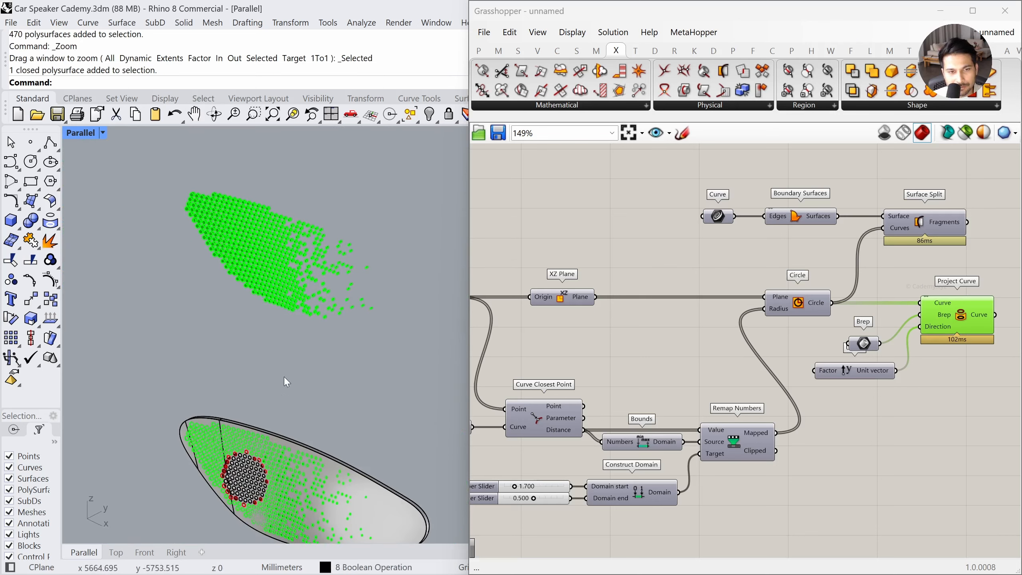
scroll(264, 454, "up", 2)
left_click(294, 465)
left_click_drag(294, 466, 411, 298)
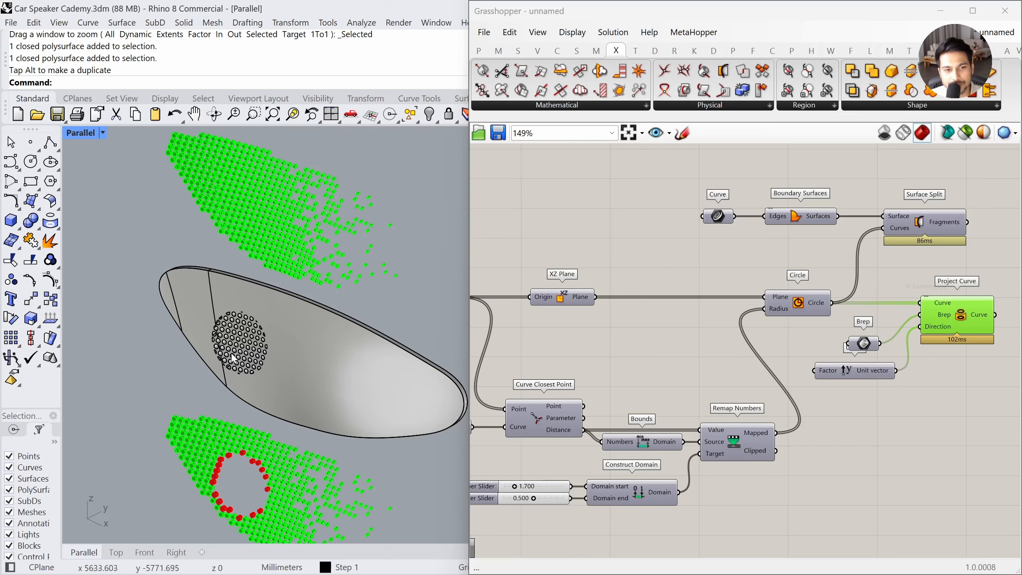
scroll(234, 358, "up", 5)
scroll(171, 362, "down", 5)
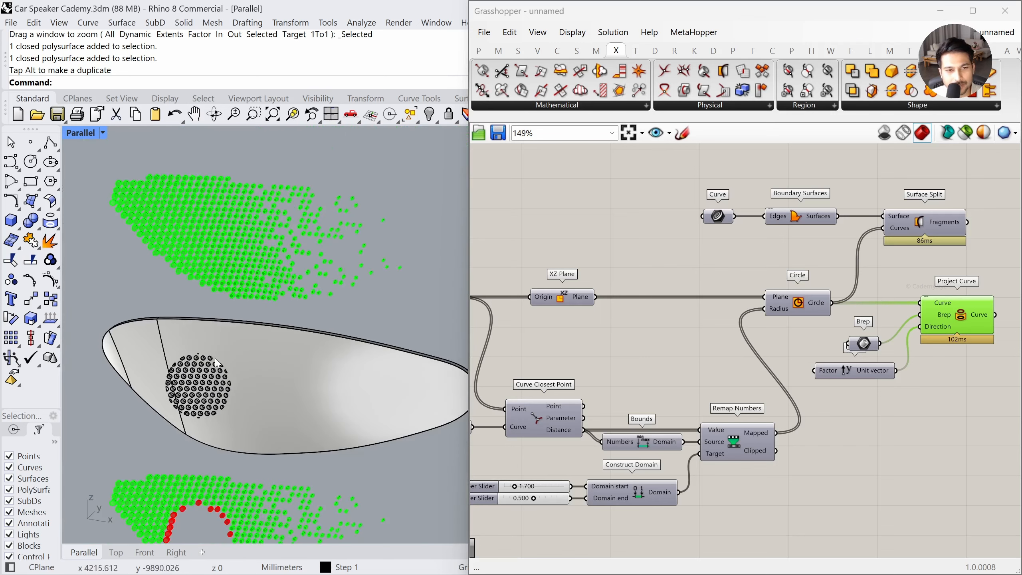
scroll(192, 329, "up", 3)
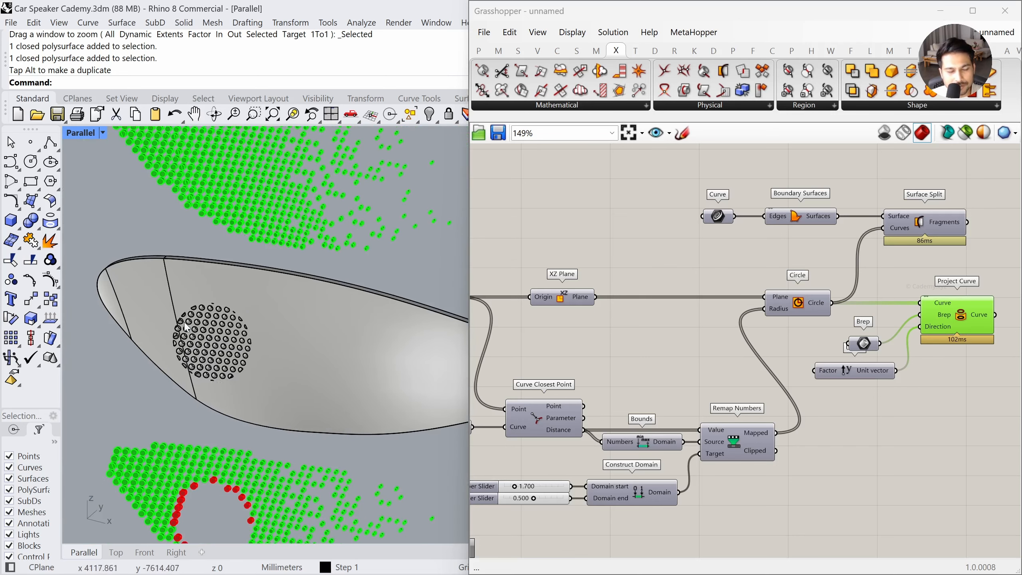
key("ctrl+z")
Examine in the Front view how the red cylinders overlap the edge of the round speaker hole area
left_click(144, 553)
type("zs")
key("Return")
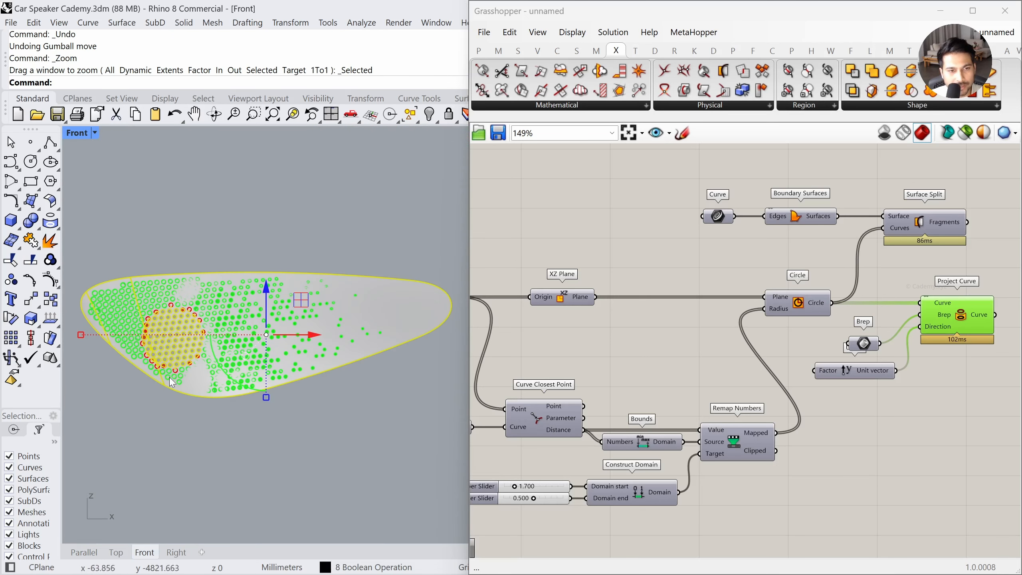
scroll(206, 333, "up", 6)
scroll(192, 359, "up", 2)
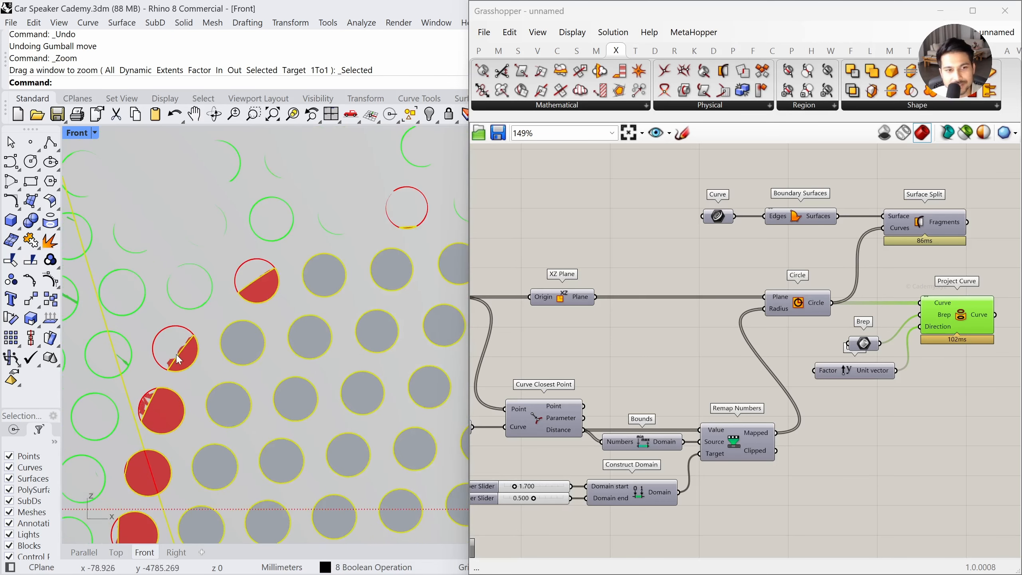
scroll(209, 354, "down", 2)
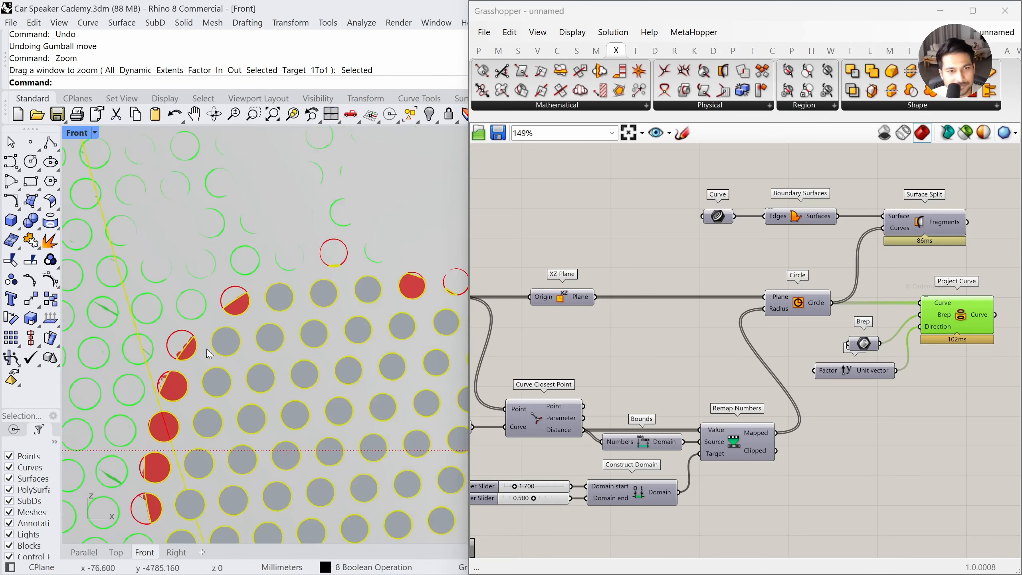
Examine the green and red cylinders around the speaker holes in the Parallel view, framed on the body
left_click(92, 558)
scroll(241, 399, "up", 4)
right_click_drag(241, 406, 275, 388)
left_click(221, 394)
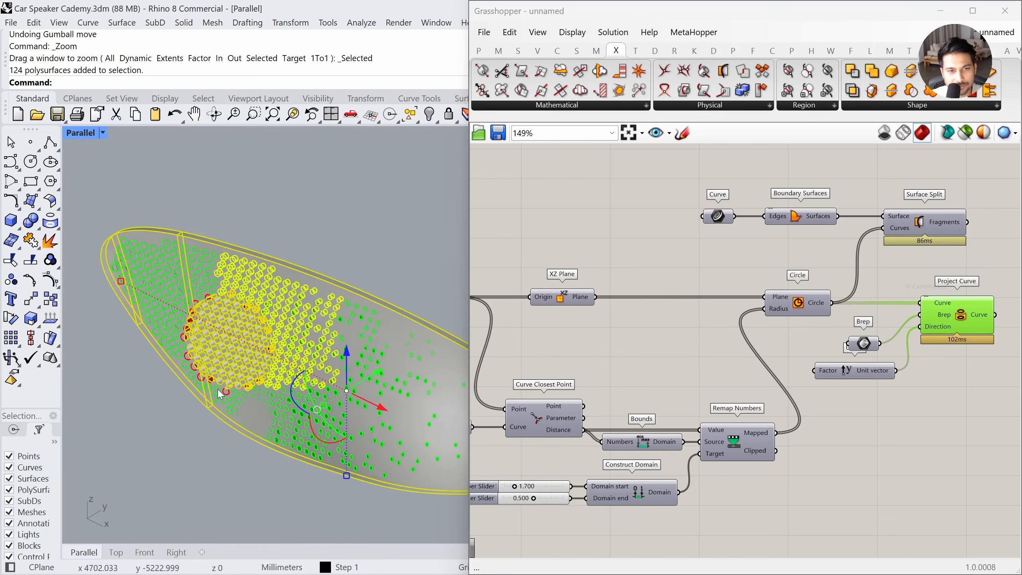
left_click(293, 115)
left_click(317, 153)
scroll(138, 330, "up", 7)
right_click_drag(157, 354, 207, 349, "shift")
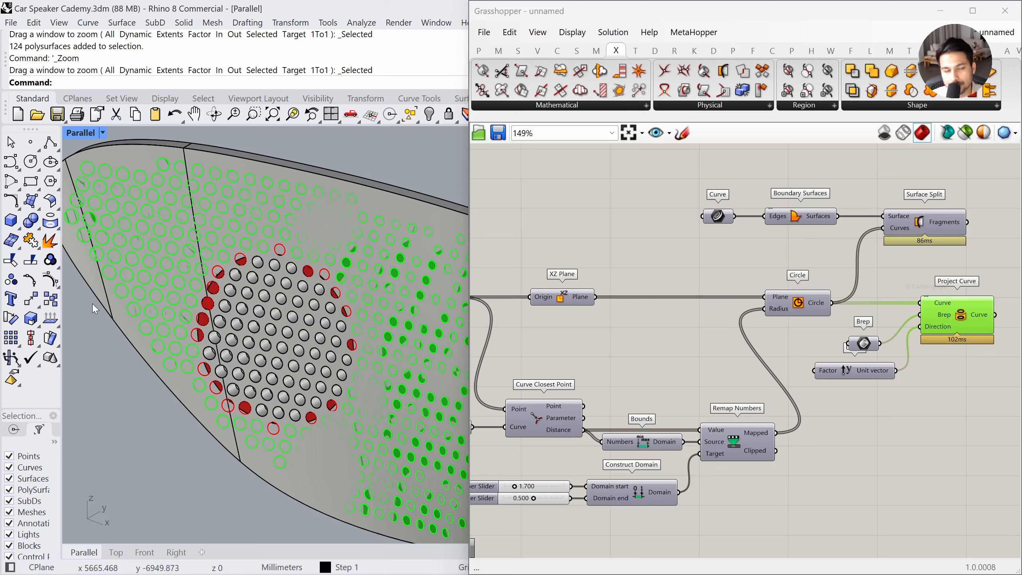
left_click(118, 296)
left_click(199, 311)
key("Escape")
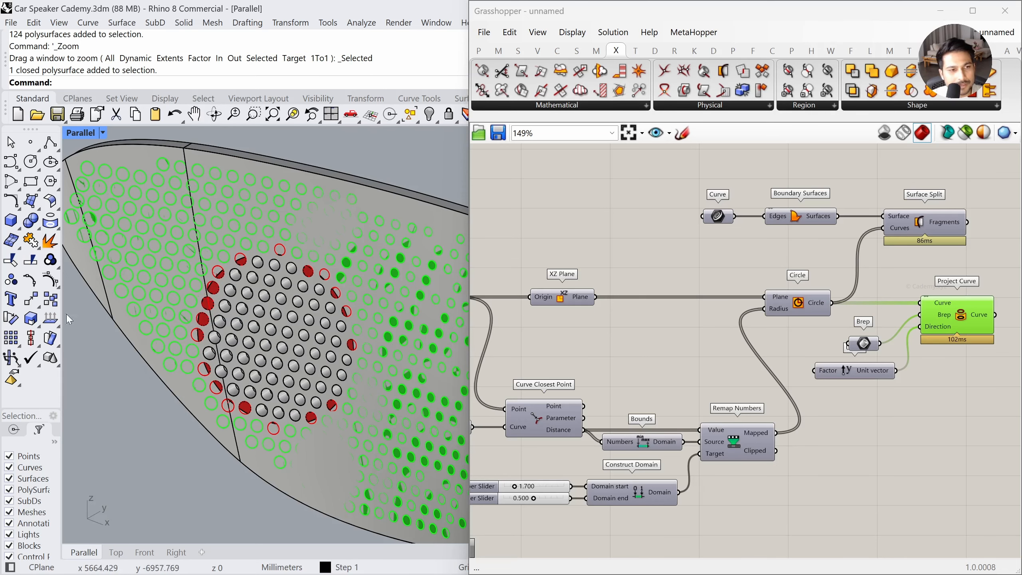
Subtract a single green cylinder near the body's lower edge from the perforated grille body with Boolean Difference
left_click(18, 227)
left_click(72, 229)
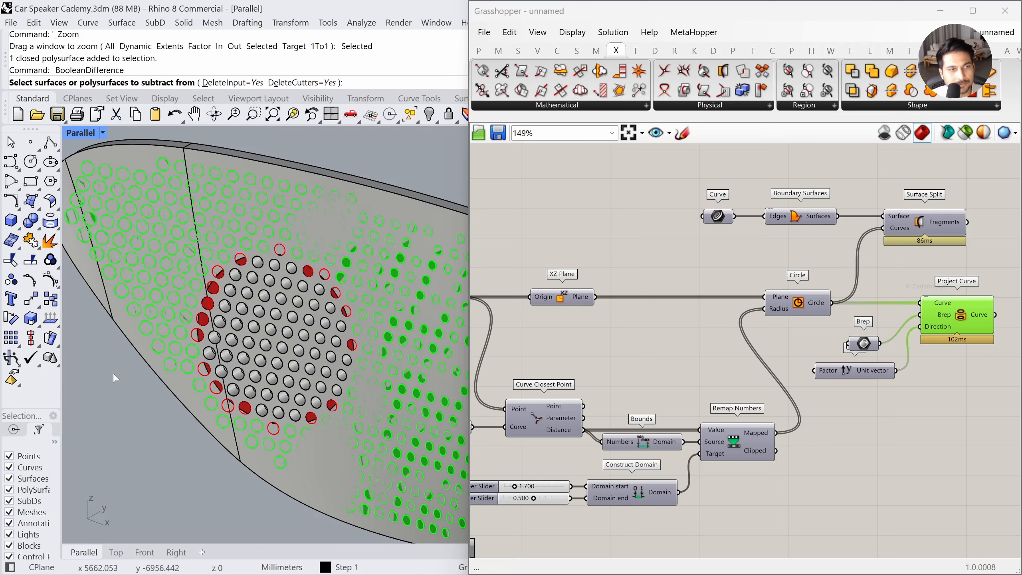
left_click(137, 346)
key("Return")
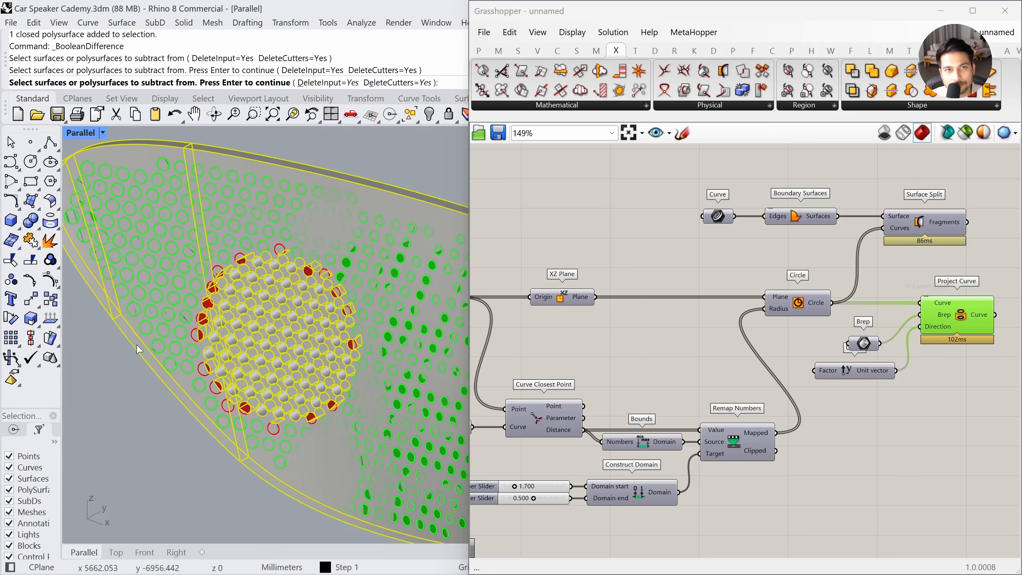
scroll(200, 348, "up", 5)
scroll(202, 345, "down", 3)
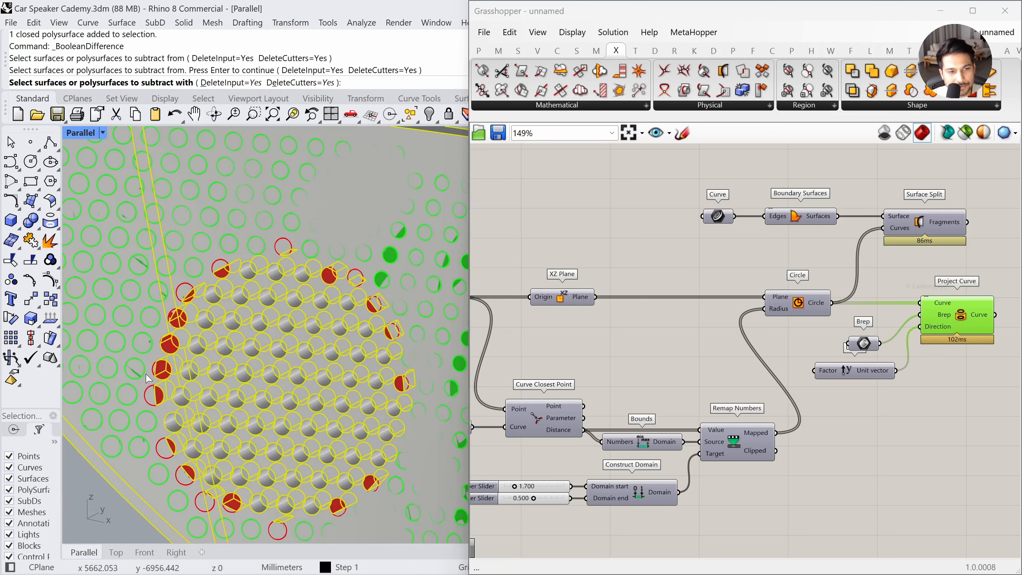
left_click(117, 452)
key("Return")
right_click_drag(146, 444, 186, 410)
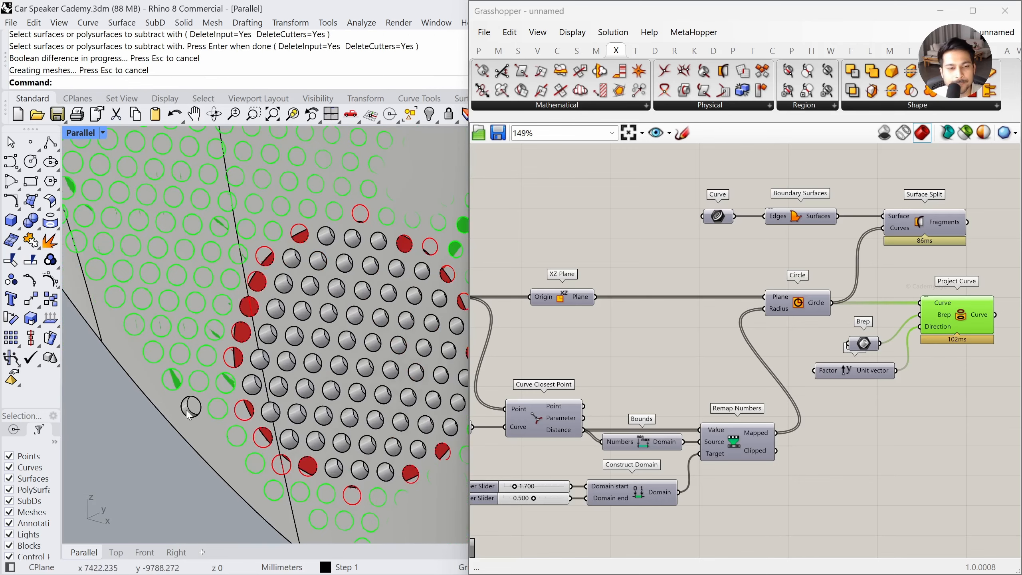
Subtract the group of green cylinders at the grille's lower-left area from the perforated body with Boolean Difference
left_click(189, 415)
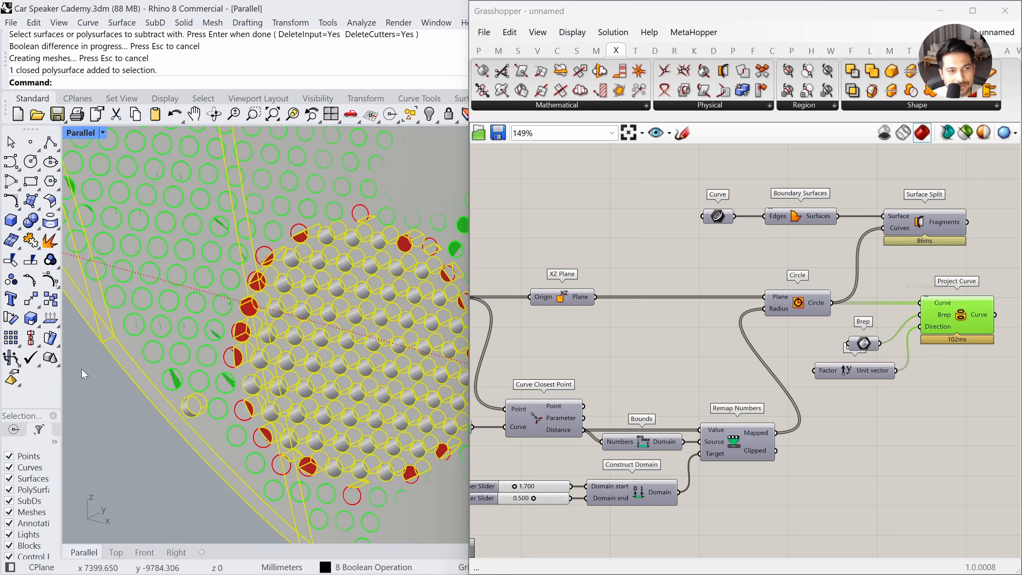
key("Escape")
left_click(39, 227)
left_click(72, 228)
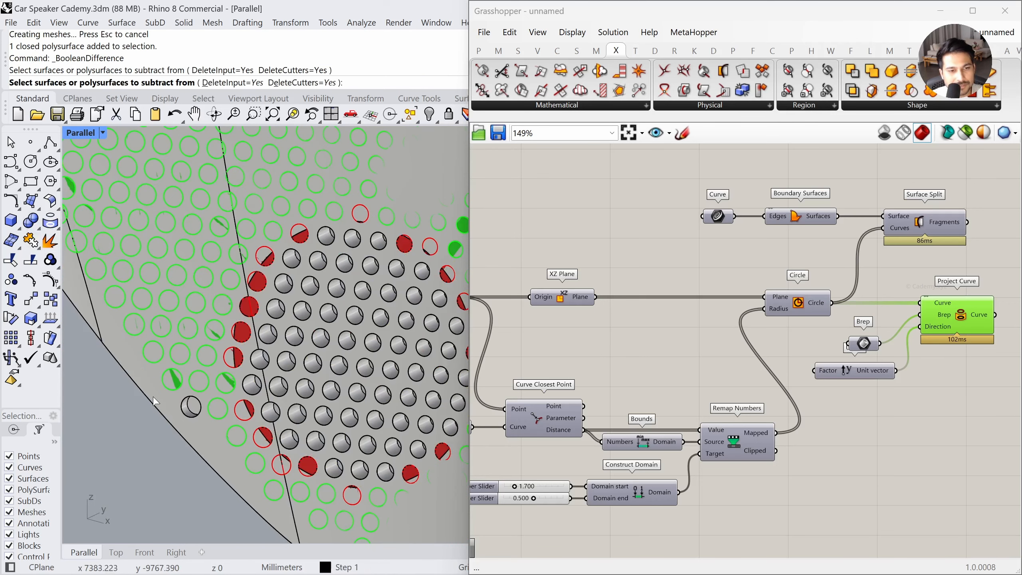
left_click(153, 396)
scroll(112, 484, "down", 2)
key("Return")
left_click_drag(110, 463, 208, 259)
key("Return")
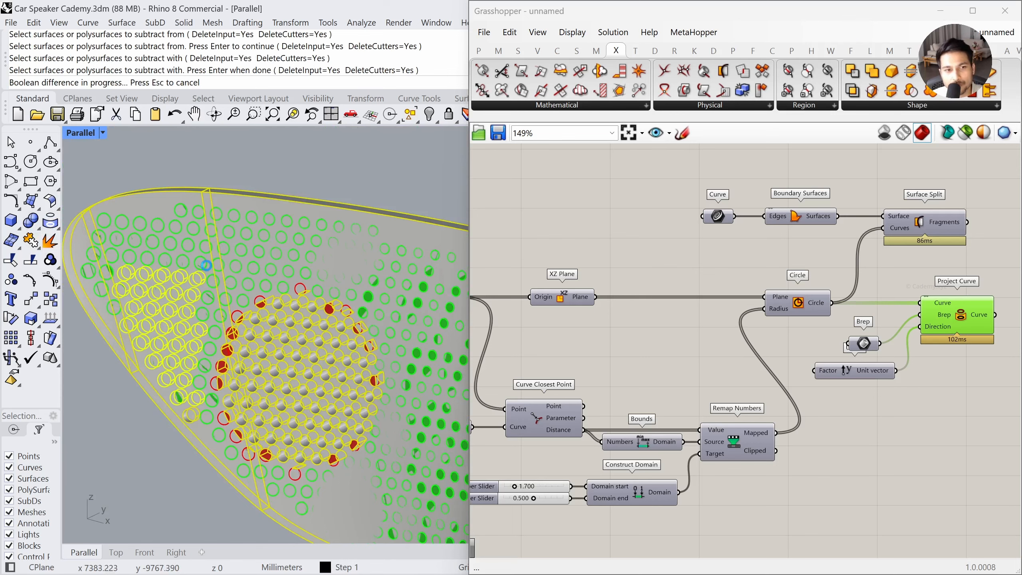
Subtract the partly exposed red cylinder left of the seam line, third below the topmost solid red one, from the grille body
scroll(205, 425, "up", 6)
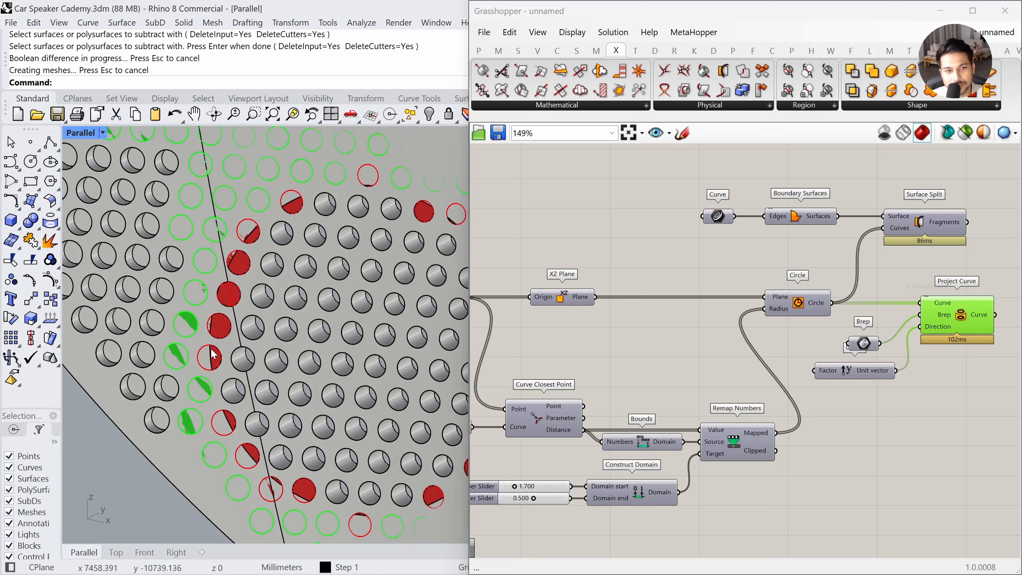
left_click(244, 349)
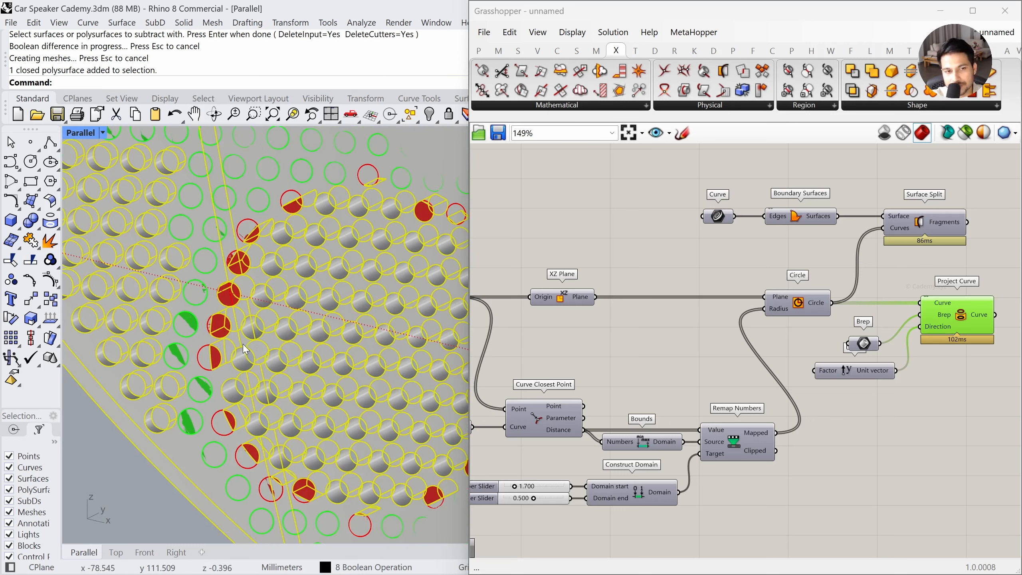
key("Return")
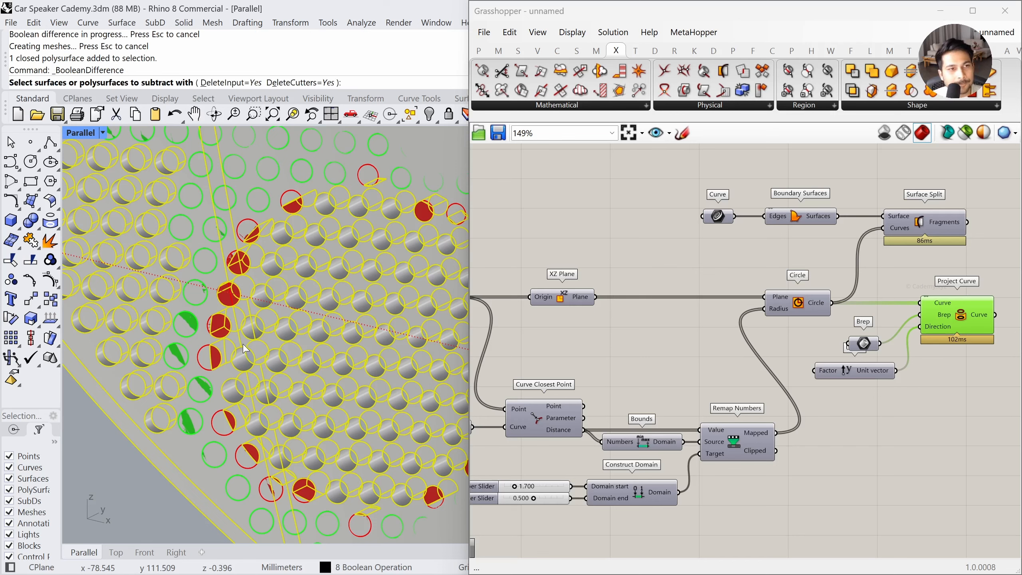
left_click(217, 361)
key("Return")
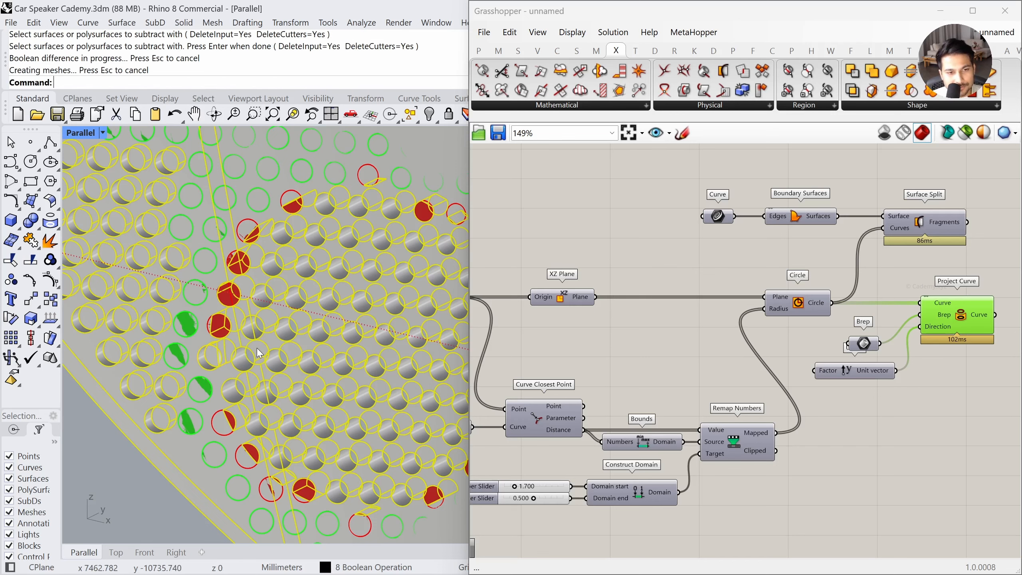
left_click(143, 472)
Subtract the red cylinder directly above the newly cut hole beside the seam line from the grille body
right_click_drag(213, 445, 226, 414)
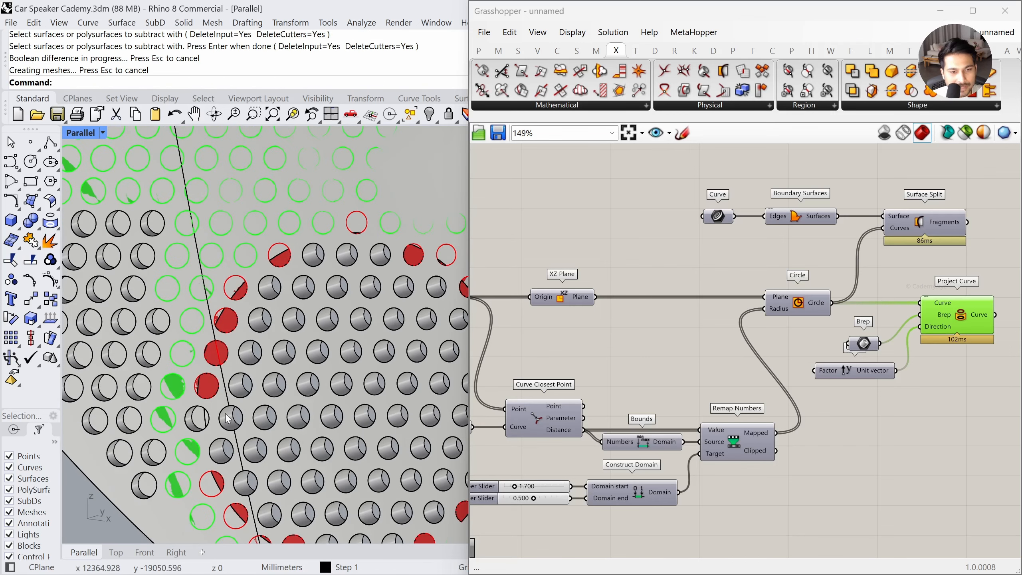
left_click(252, 401)
key("Return")
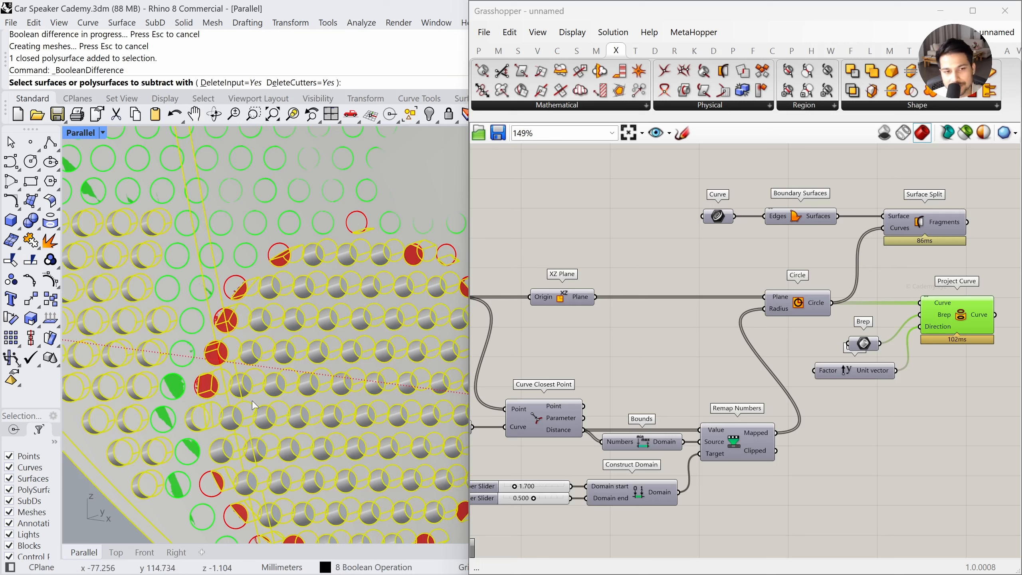
left_click(208, 387)
key("Return")
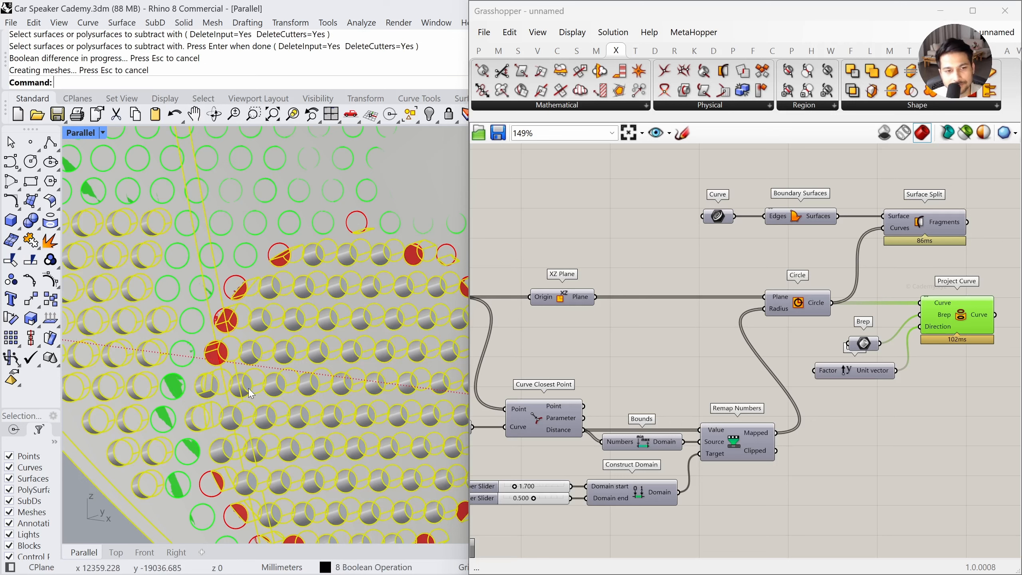
Try to subtract the next red cylinder up, which lies across the seam line, from the grille body with Boolean Difference
key("Return")
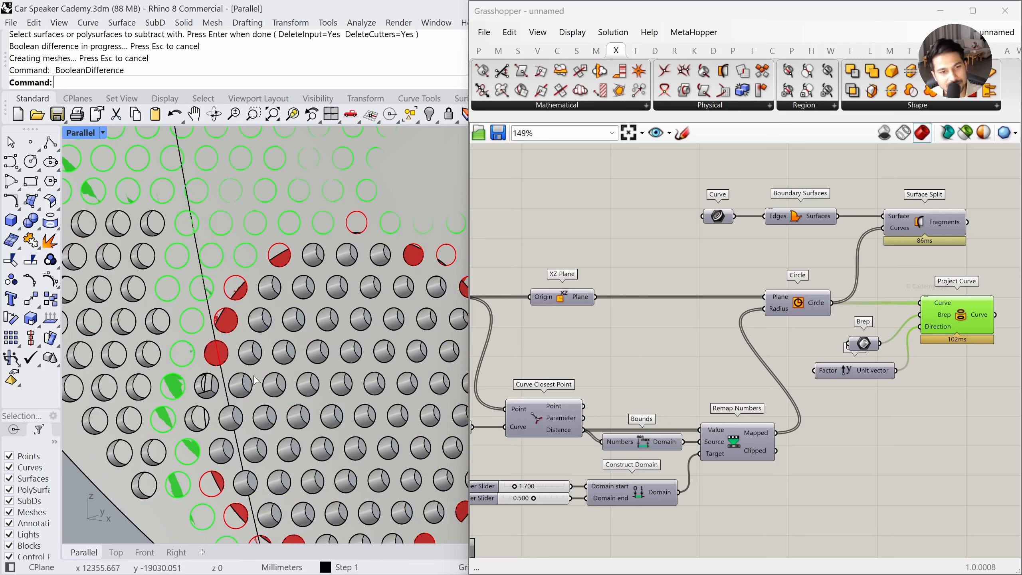
key("Return")
left_click(218, 355)
key("Return")
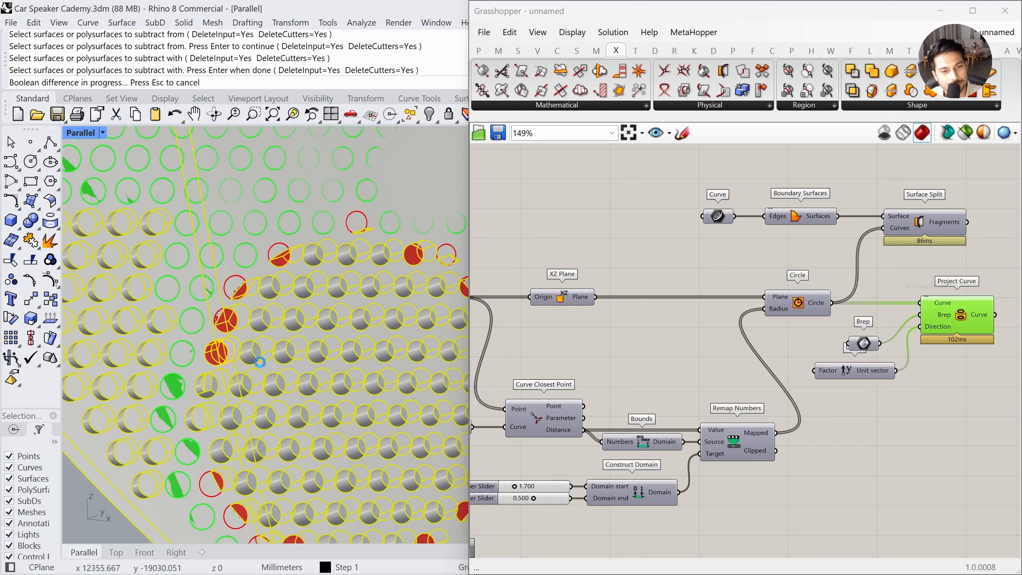
scroll(267, 285, "down", 5)
scroll(240, 344, "up", 4)
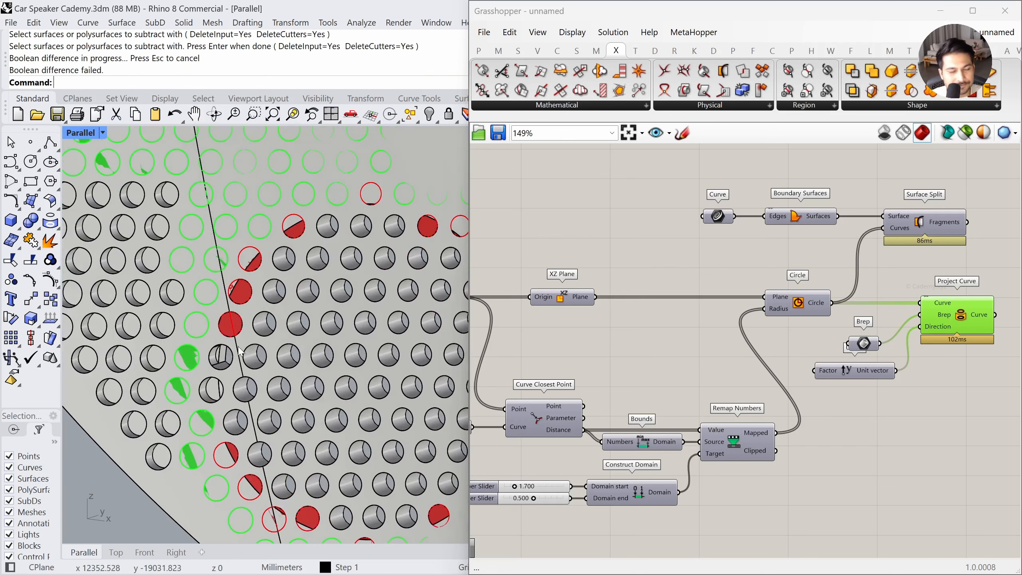
Select the red cylinder on the seam line and examine it in the Front view, zoomed to the selection
right_click_drag(241, 345, 212, 349)
scroll(213, 354, "up", 5)
left_click(258, 323)
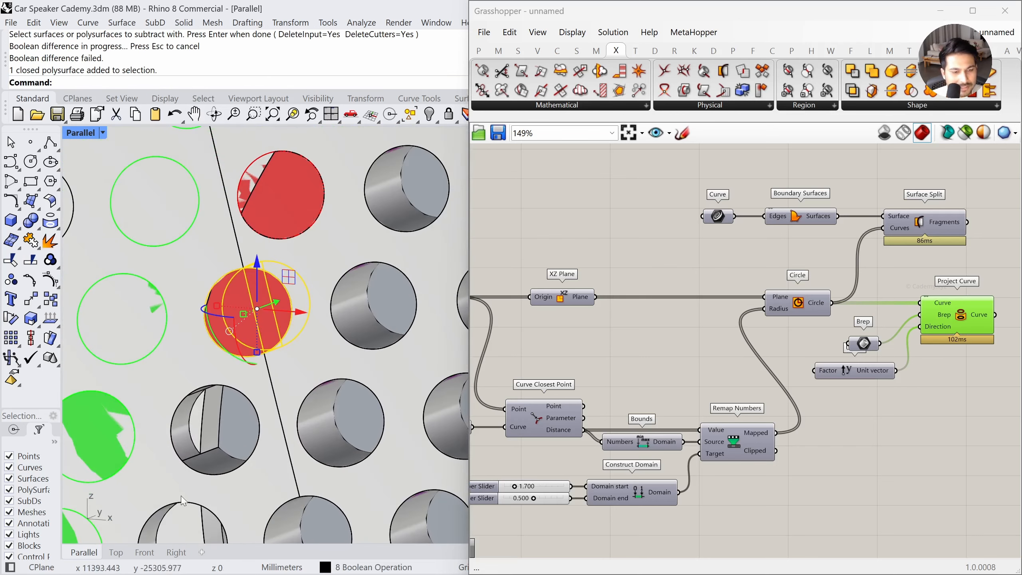
left_click(145, 553)
type("zs")
key("Return")
scroll(237, 296, "down", 12)
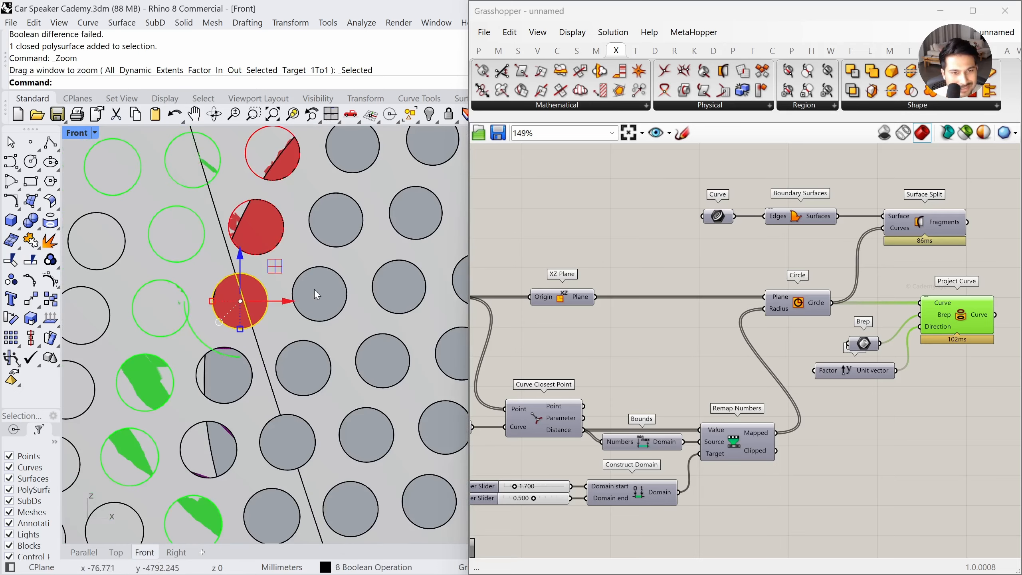
scroll(315, 289, "up", 3)
key("Escape")
Try again in the Front view to subtract the red seam-line cylinder from the grille body with Boolean Difference
left_click(38, 228)
left_click(72, 228)
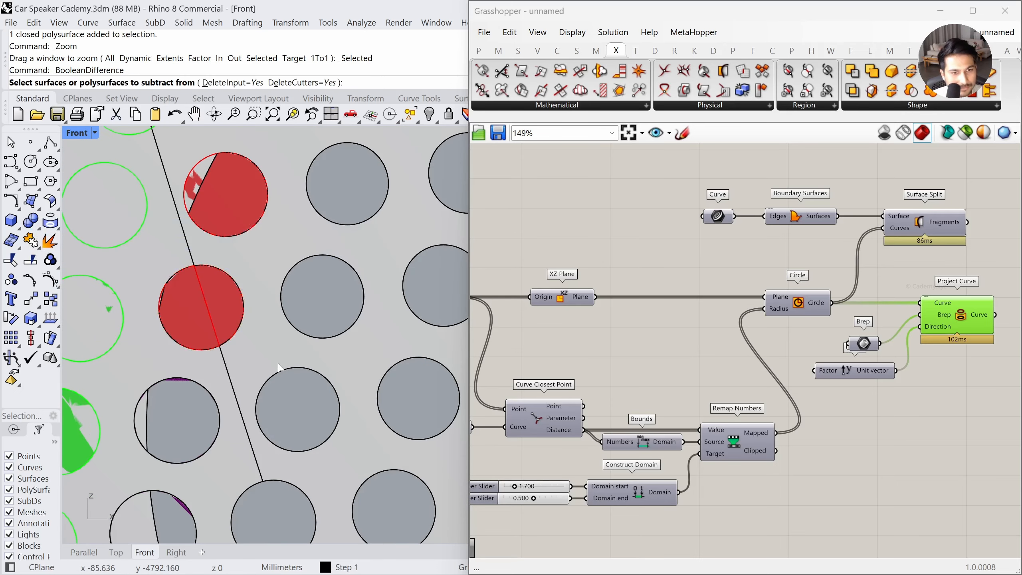
left_click(173, 257)
key("Return")
left_click(220, 322)
key("Return")
key("Return")
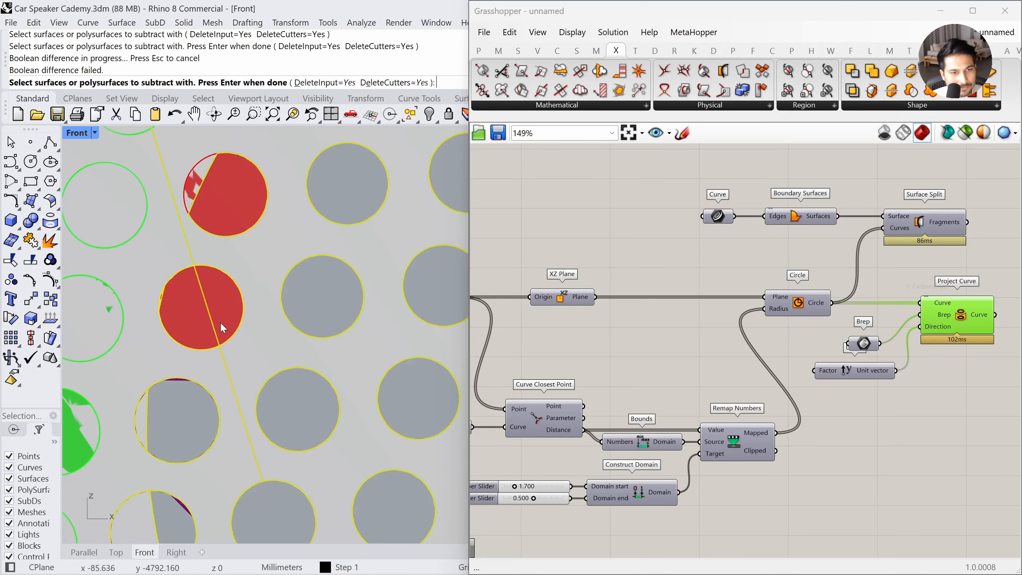
Try shifting the red seam-line cylinder slightly sideways in the Front view, and undo the move
left_click(192, 317)
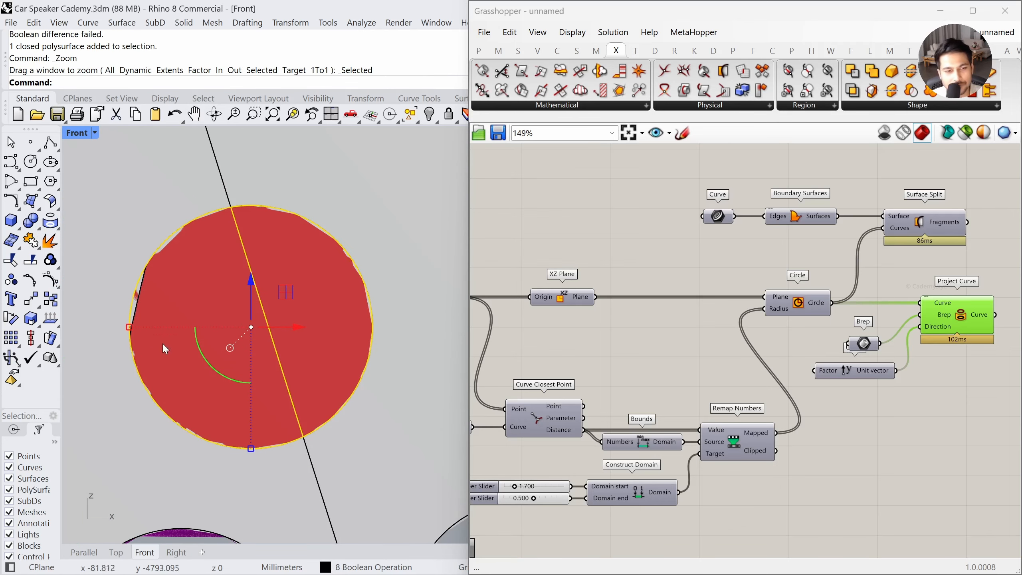
left_click_drag(286, 290, 278, 297)
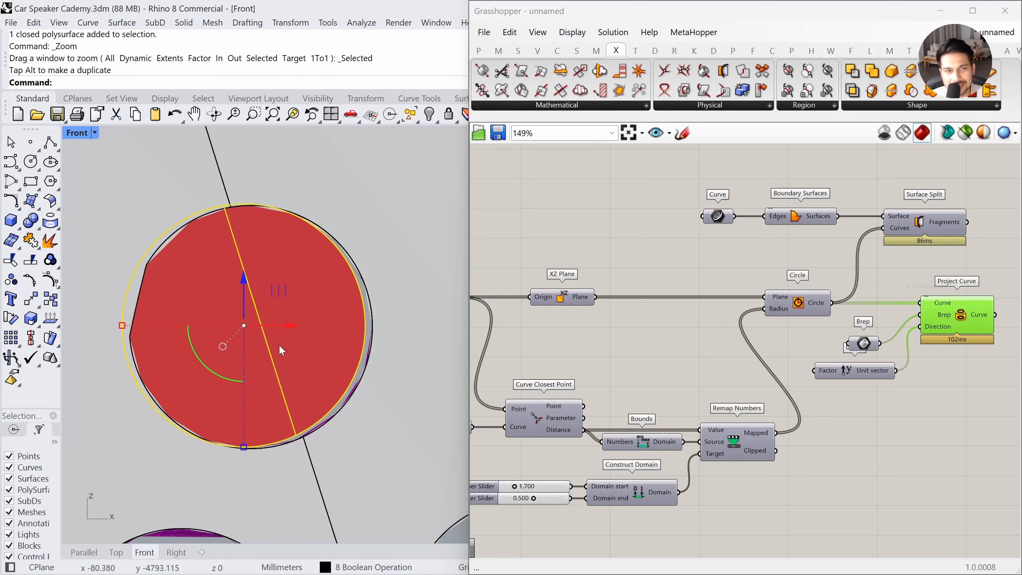
key("ctrl+z")
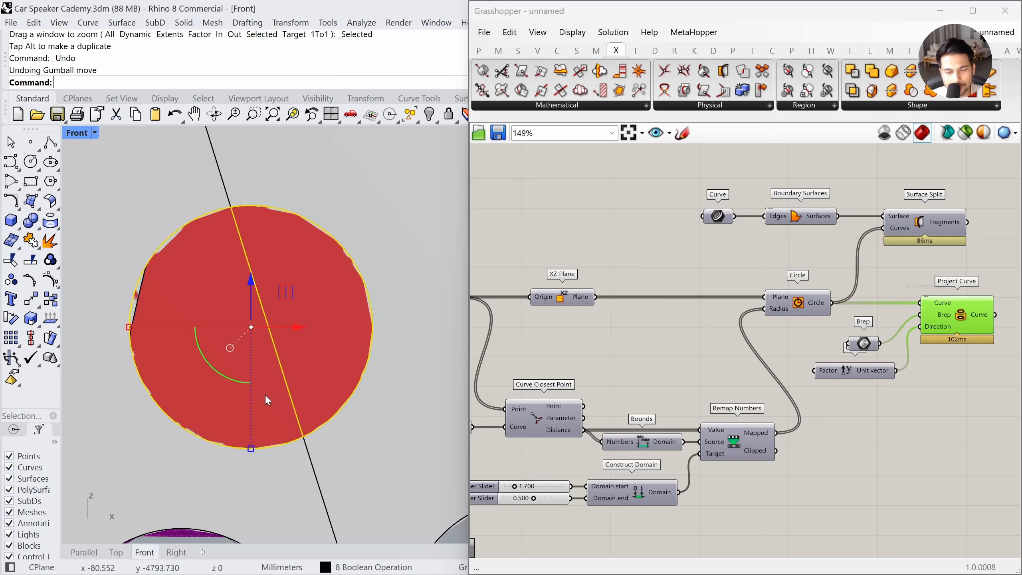
Scale the red seam-line cylinder by a factor of 1.001
left_click(130, 328)
type("1.00")
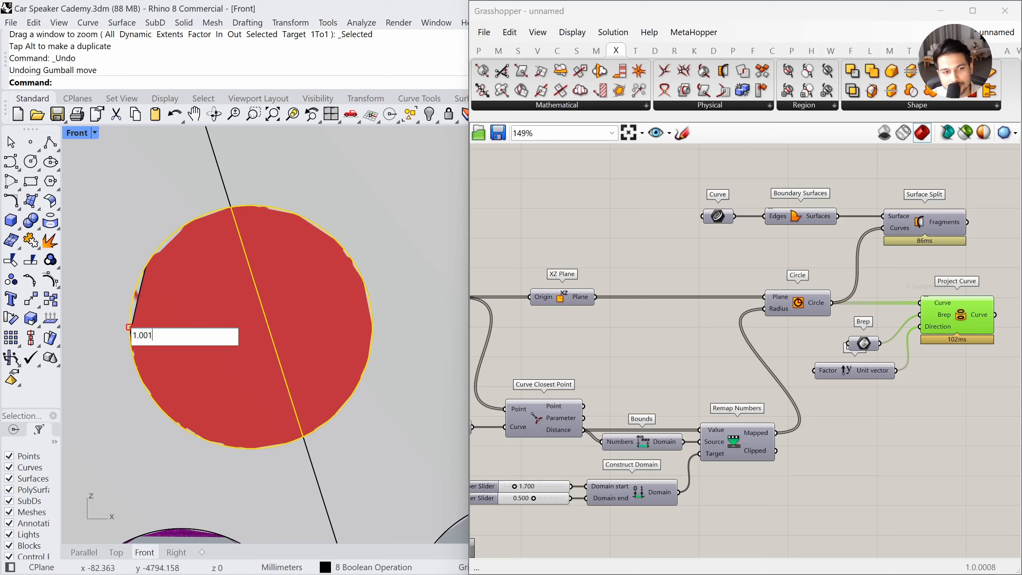
type("1")
key("Return")
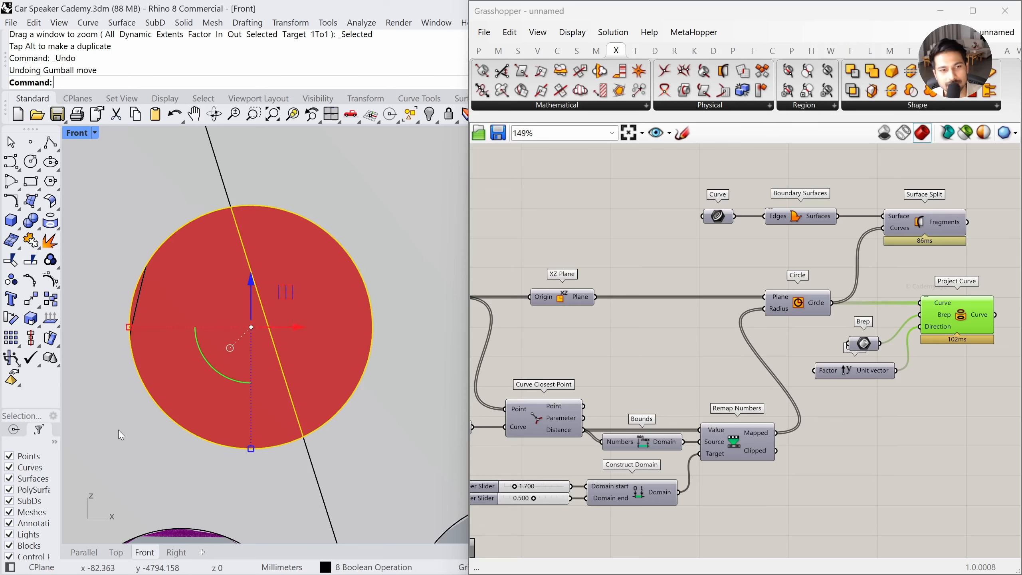
Examine the scaled cylinder's edge where it meets the seam line, comparing it with the unscaled version by undoing and redoing the scale
left_click(118, 430)
scroll(229, 217, "up", 10)
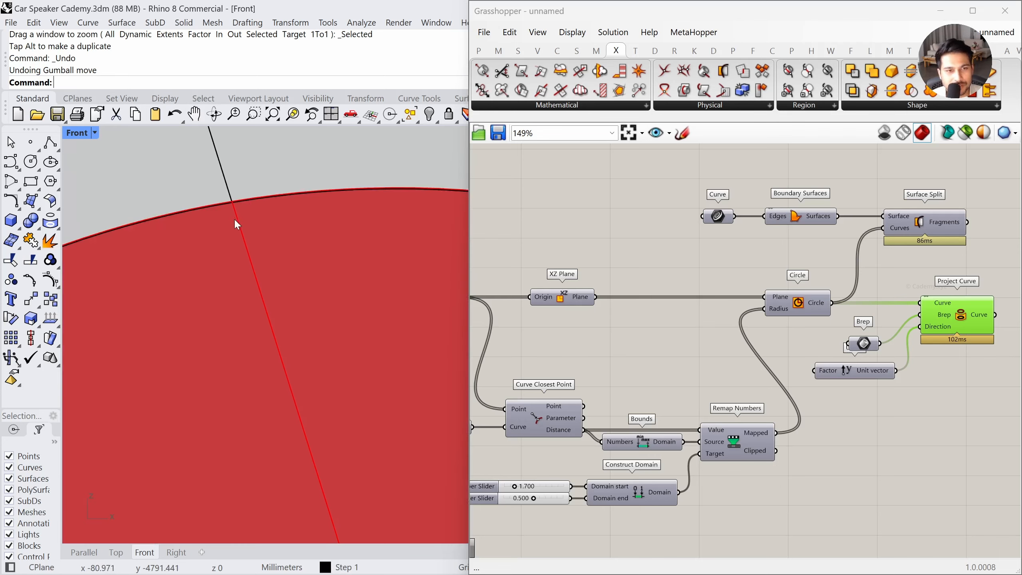
scroll(253, 244, "down", 8)
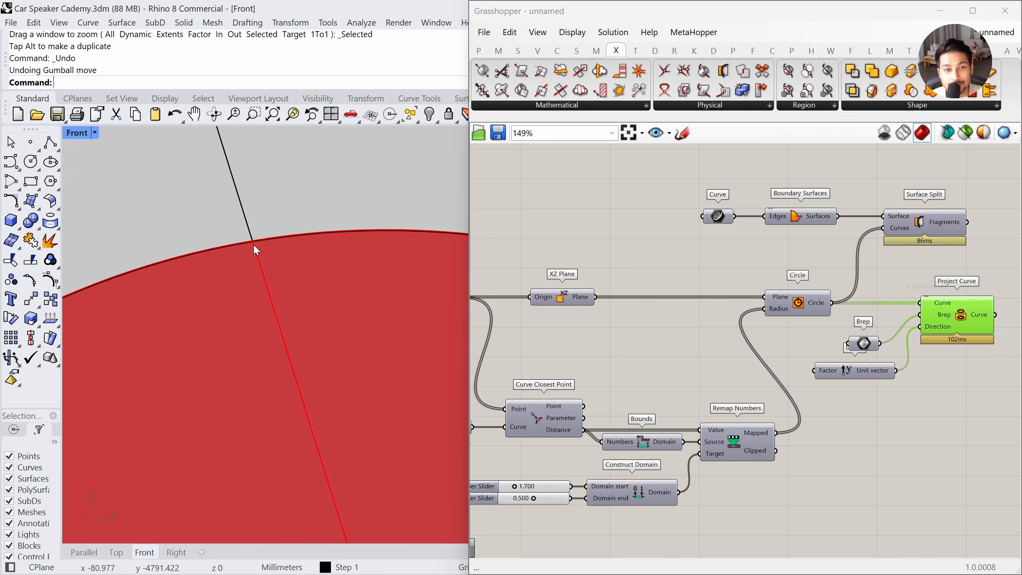
scroll(258, 240, "up", 3)
right_click_drag(254, 266, 238, 280)
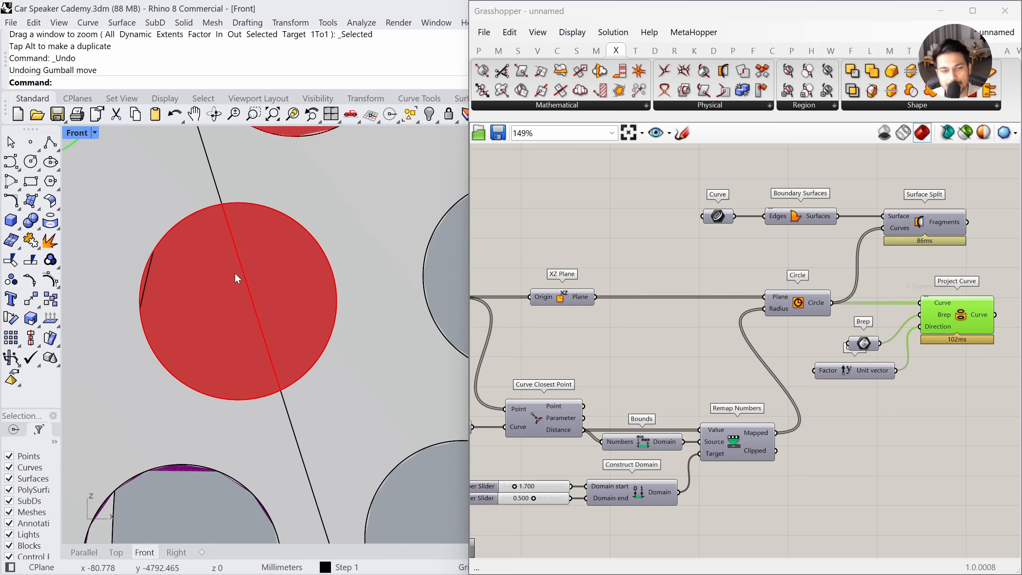
scroll(238, 278, "down", 12)
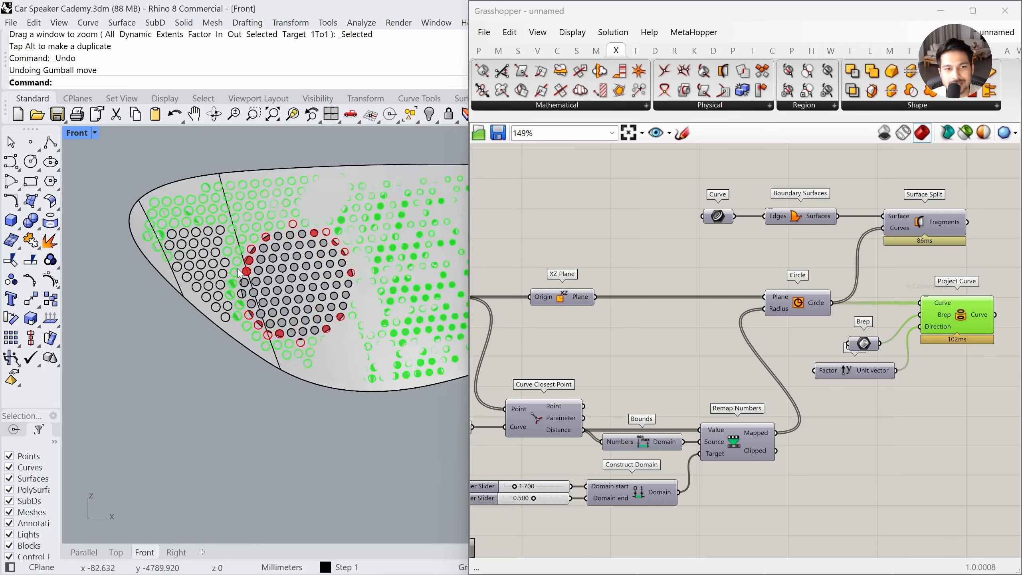
scroll(265, 233, "up", 10)
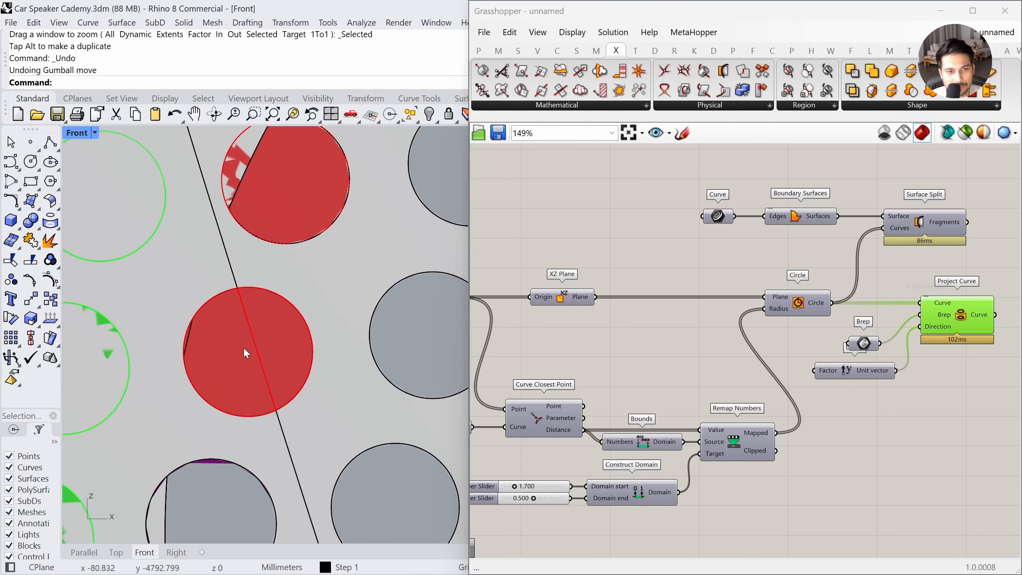
scroll(246, 347, "up", 3)
key("ctrl+z")
key("ctrl+y")
right_click_drag(248, 344, 228, 312)
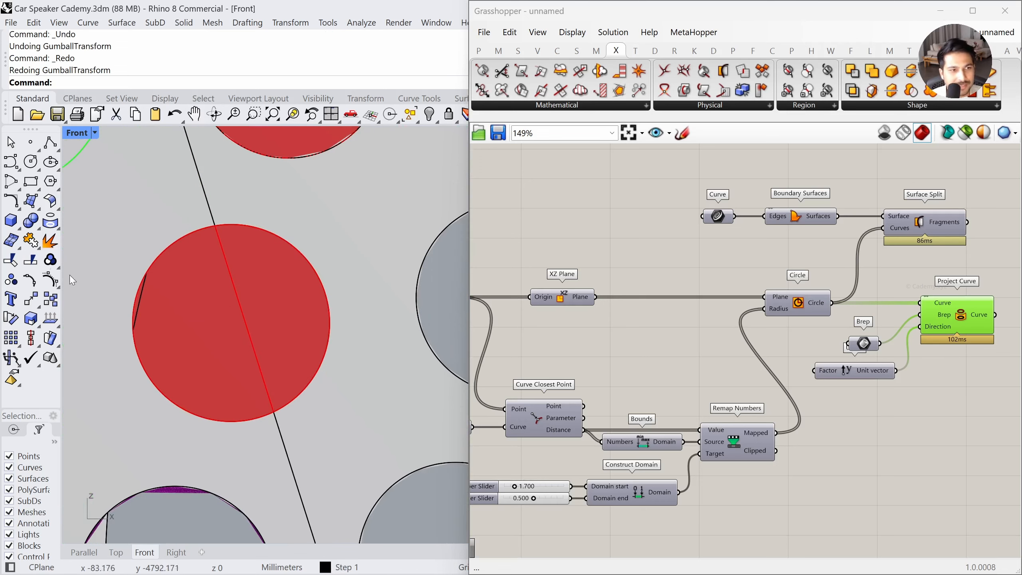
Subtract the scaled red seam-line cylinder from the grille body with Boolean Difference
left_click(38, 229)
left_click(71, 229)
left_click(107, 270)
key("Return")
left_click(196, 280)
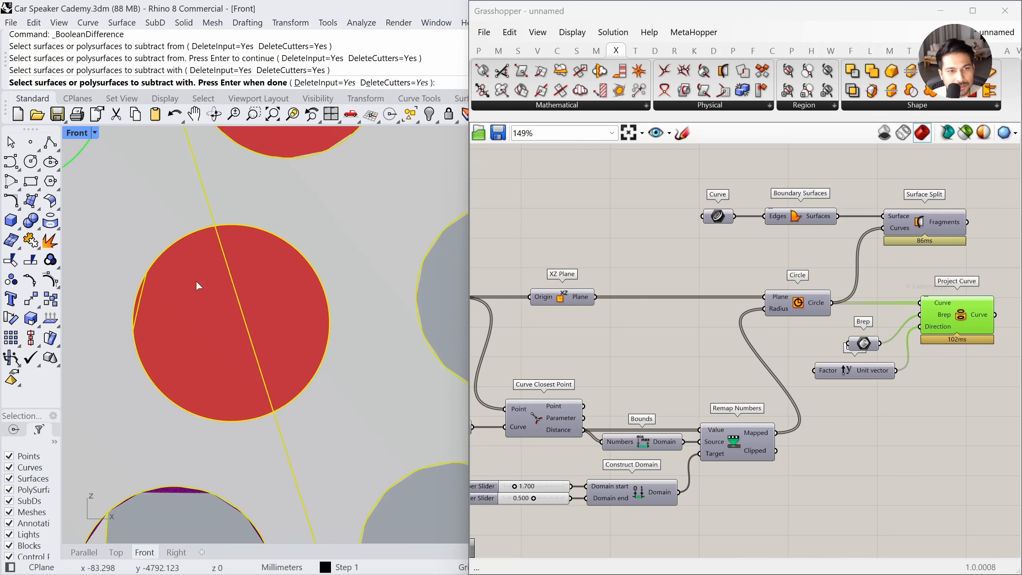
key("Return")
scroll(238, 322, "down", 8)
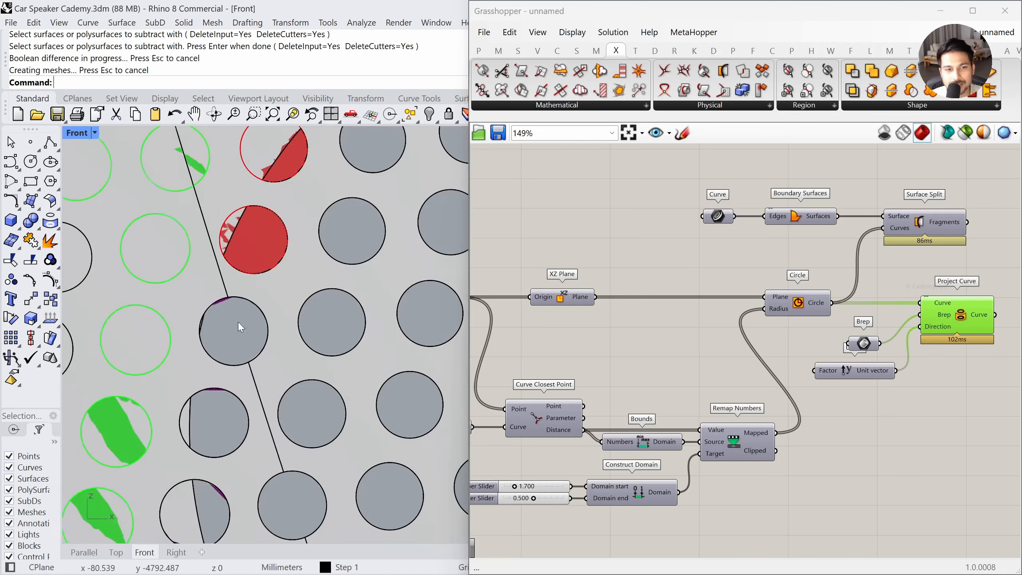
Examine the new hole and the remaining red and green cylinders along the seam in the Parallel view
left_click(84, 552)
scroll(231, 278, "down", 8)
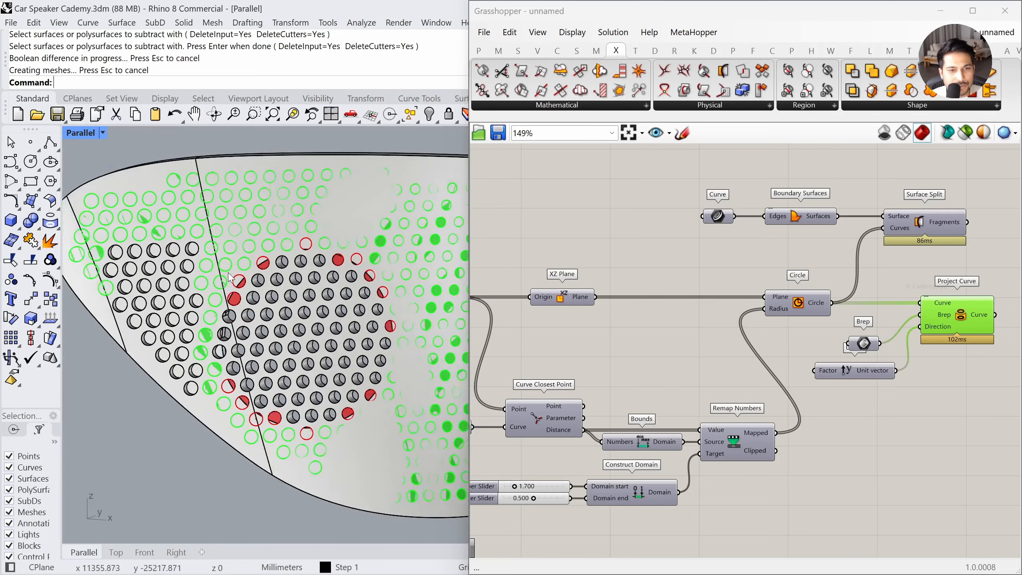
scroll(229, 319, "up", 2)
scroll(232, 305, "down", 2)
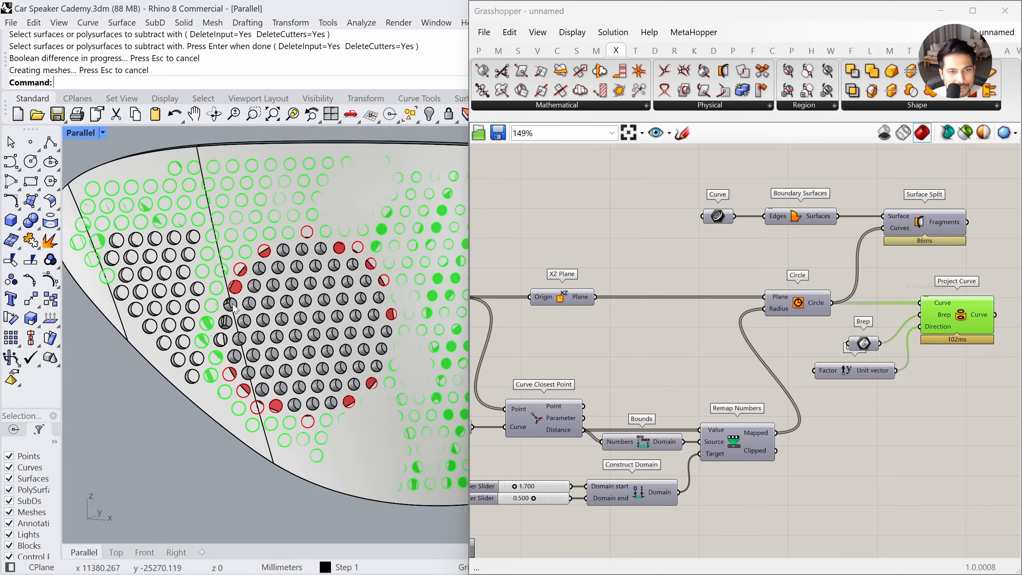
Zoom to the separate perforated grille body below the working one and examine its holes along the seam line
right_click_drag(237, 350, 243, 319, "shift")
scroll(243, 319, "down", 14)
right_click_drag(257, 384, 236, 304, "shift")
left_click(246, 450)
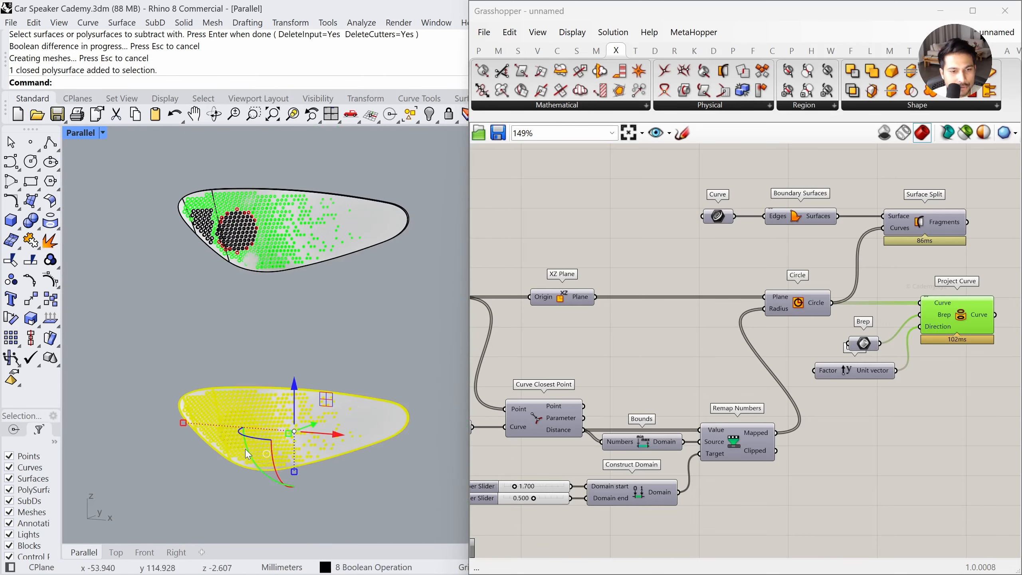
type("zs")
key("Return")
left_click(199, 458)
right_click_drag(199, 451, 183, 406)
scroll(174, 341, "up", 10)
right_click_drag(174, 342, 205, 300)
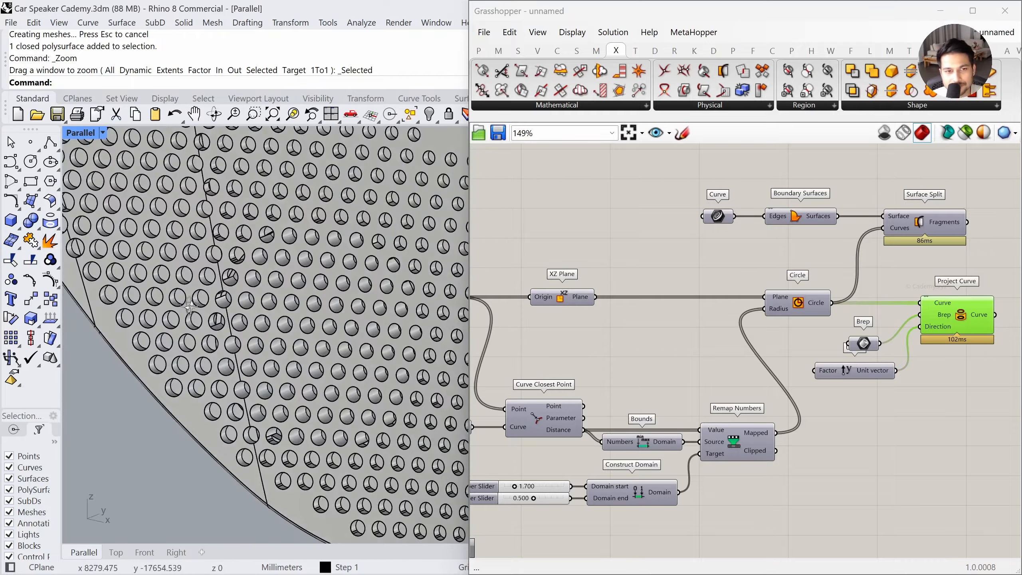
scroll(205, 298, "down", 8)
scroll(201, 297, "up", 6)
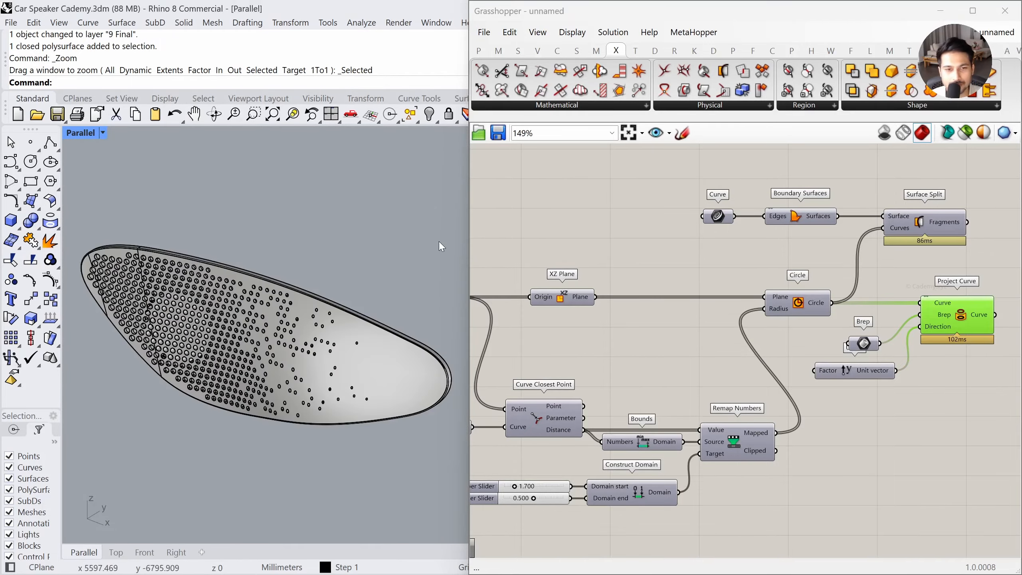
Uncover the Layers list and turn on the 9 Final layer, keeping the grilles and door panels in sight
left_click_drag(641, 2, 605, 452)
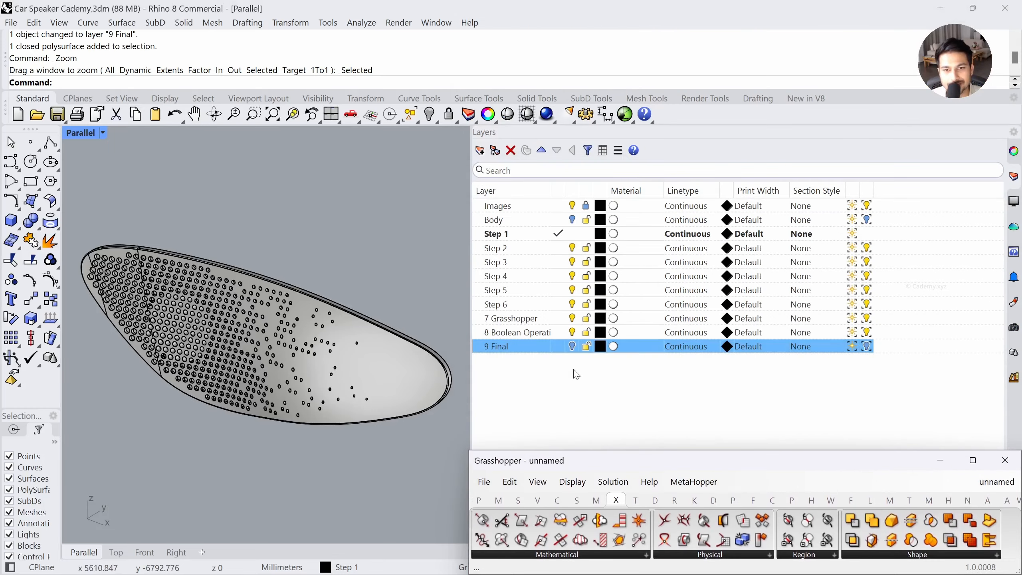
scroll(296, 323, "down", 5)
scroll(273, 319, "up", 4)
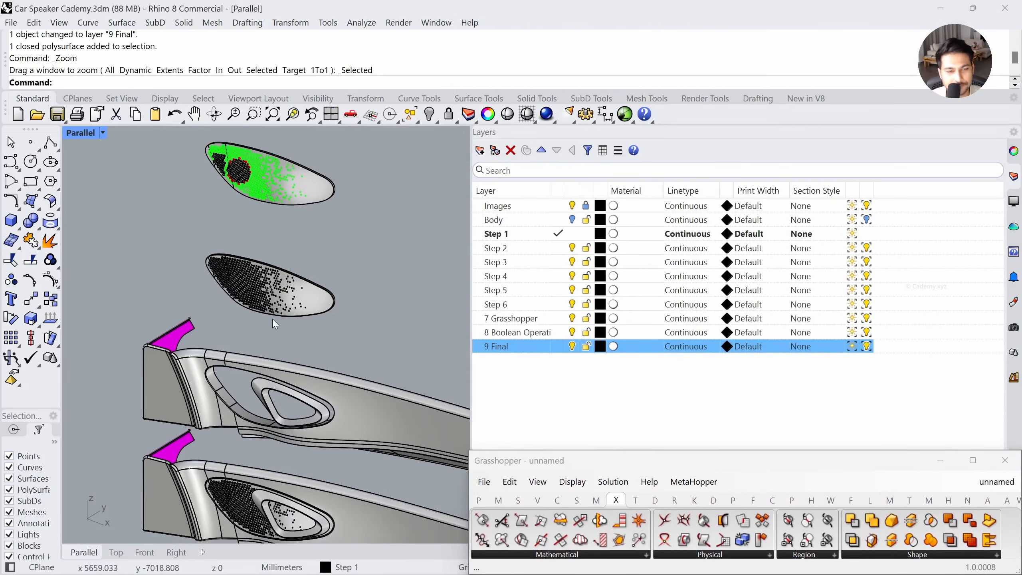
Move the fully perforated grille -200 mm along the Z axis into the empty opening of the door panel
left_click(278, 200)
left_click(277, 199)
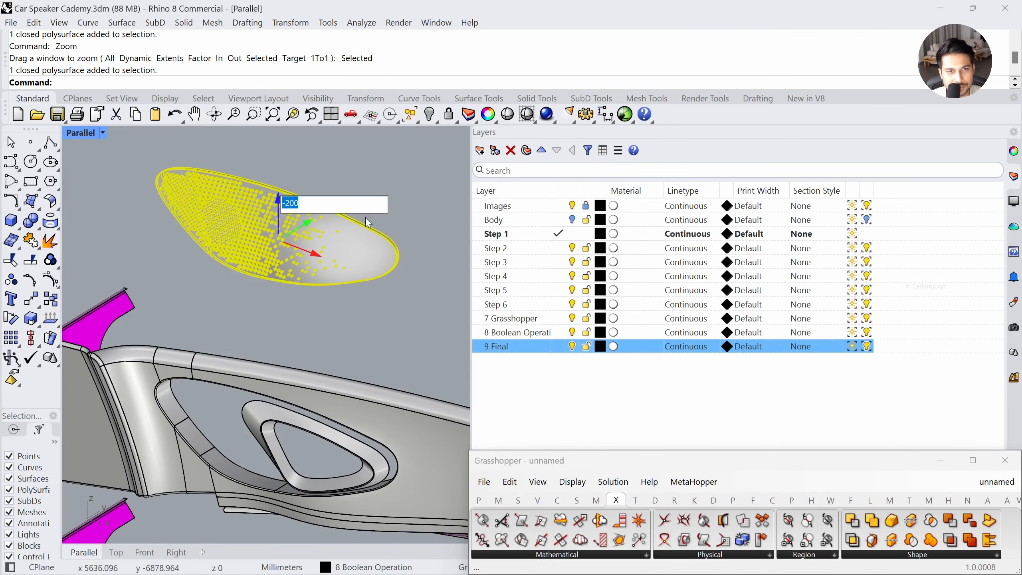
key("Return")
right_click_drag(325, 358, 333, 189, "shift")
scroll(333, 188, "down", 4)
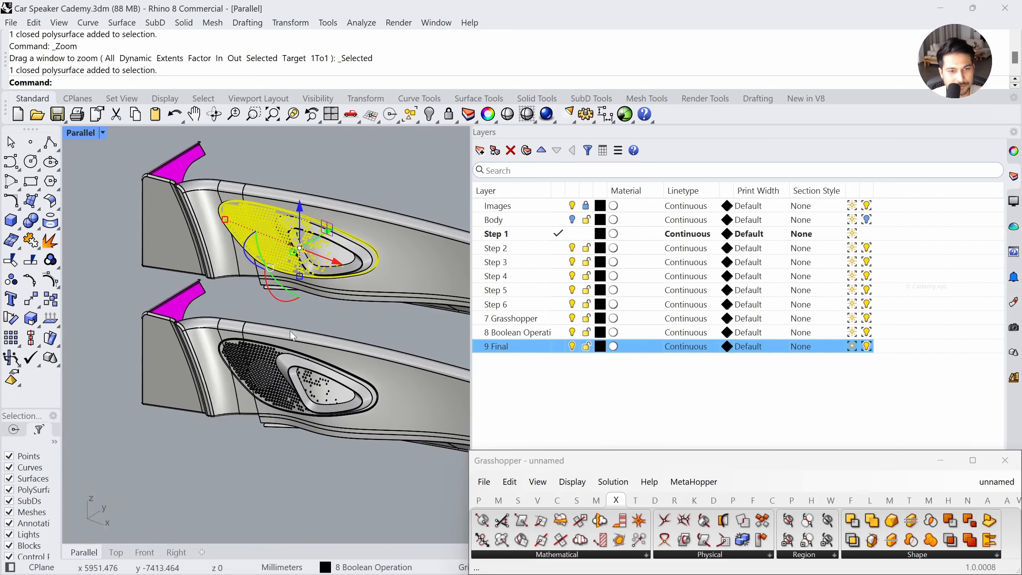
Select the lower assembled door panel with its grille, zoom to it and examine how the grille sits in the opening
left_click(305, 371)
left_click_drag(368, 471, 255, 368)
key("F4")
right_click_drag(255, 425, 338, 421)
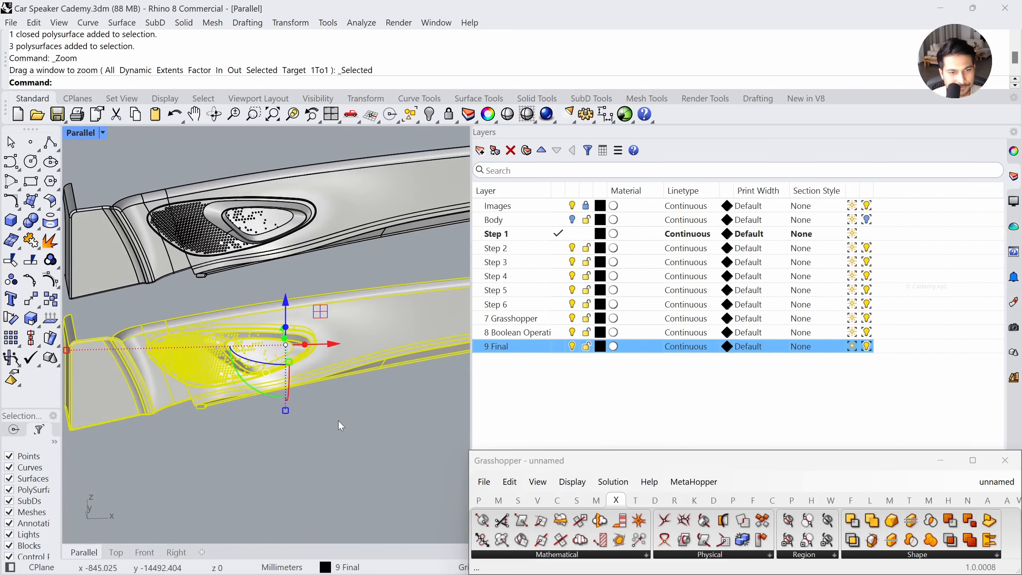
key("F4")
left_click(321, 443)
scroll(321, 443, "up", 2)
right_click_drag(314, 384, 327, 406, "shift")
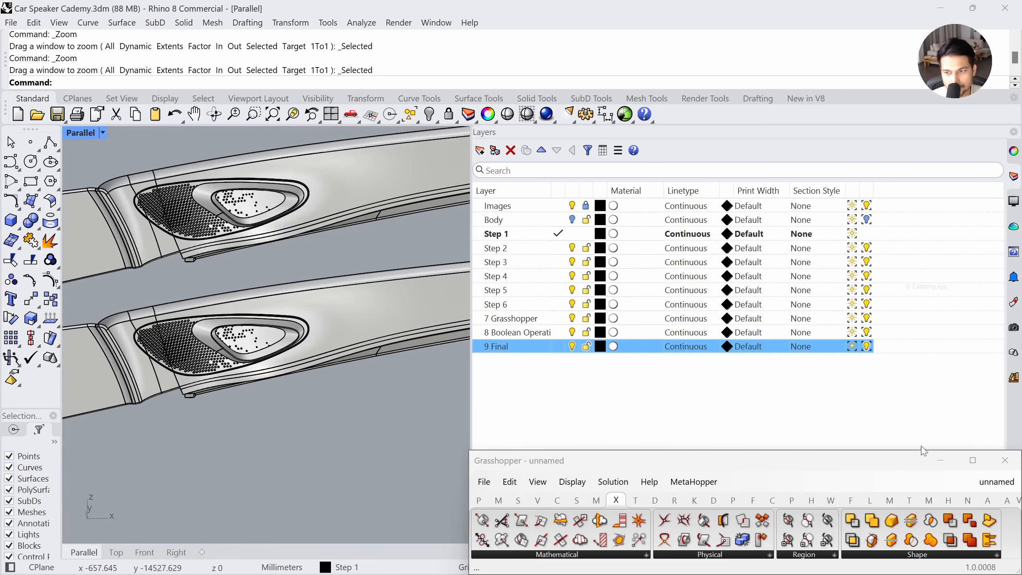
Restore the Grasshopper window and set the Parallel viewport to Rendered display mode
double_click(883, 452)
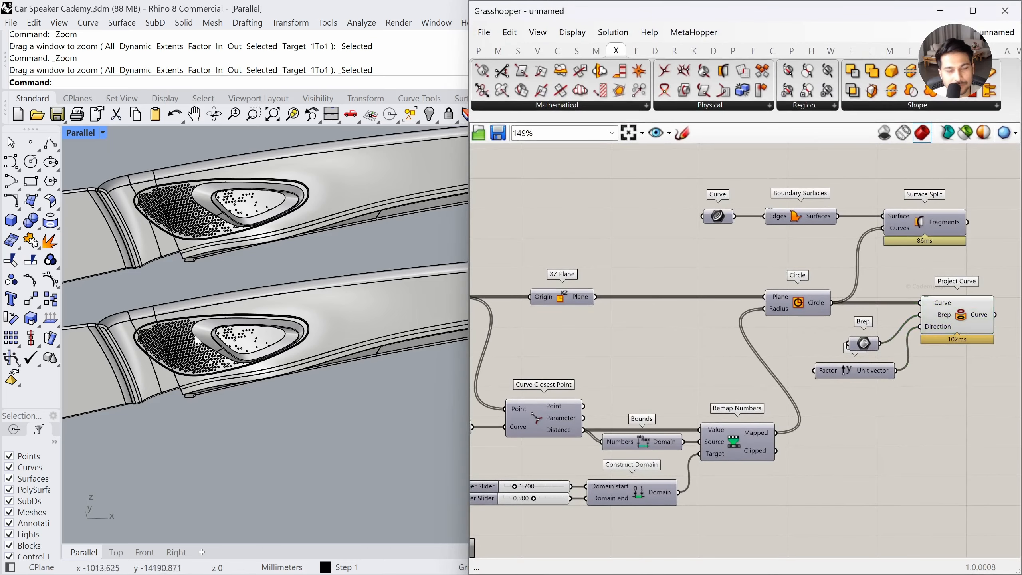
scroll(124, 305, "up", 4)
left_click(103, 132)
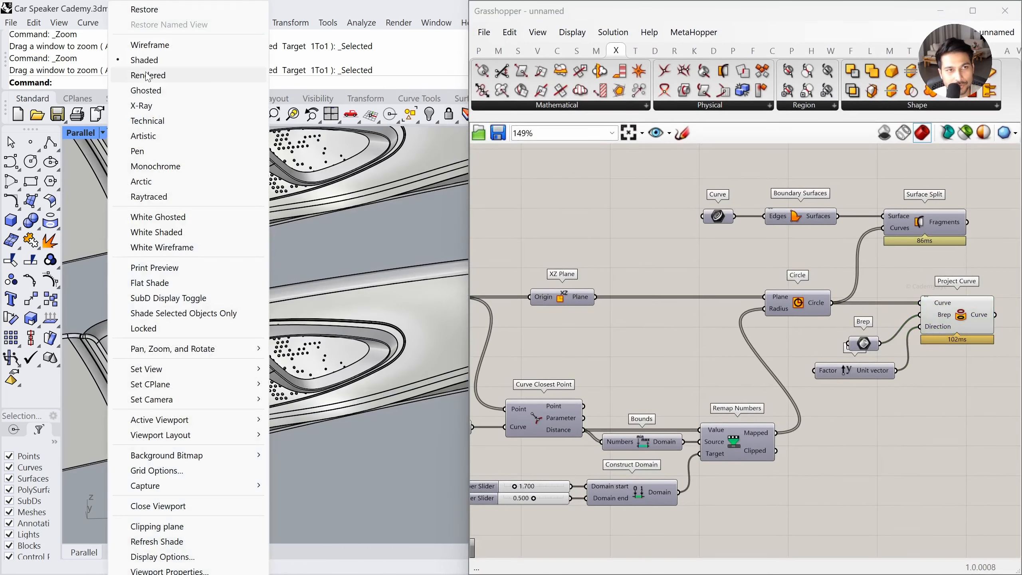
left_click(181, 121)
right_click_drag(250, 346, 334, 336)
scroll(278, 354, "up", 4)
Assign the blue Plastic (2) material to the perforated grille in the door panel
left_click_drag(707, 1, 707, 447)
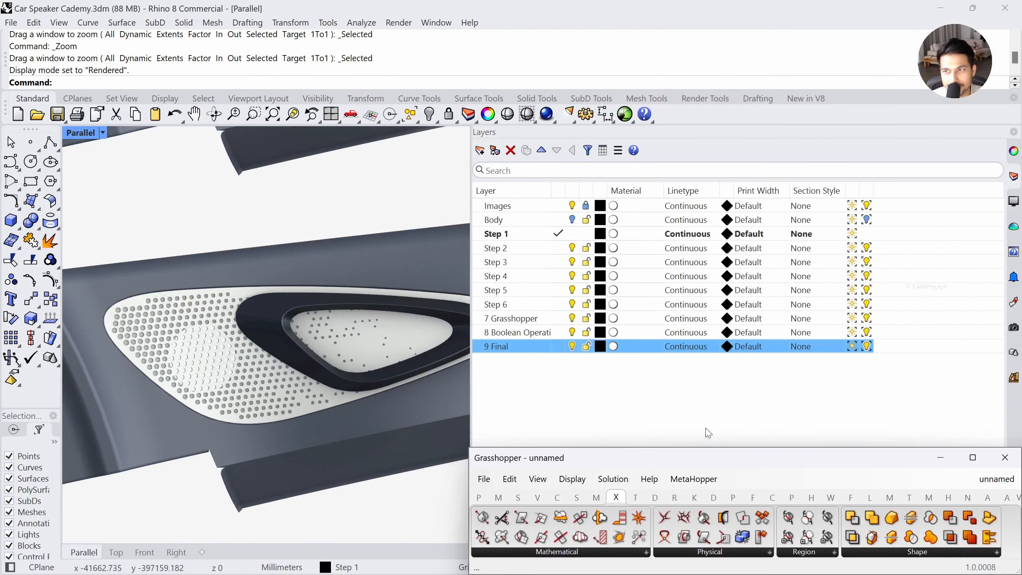
left_click(1013, 305)
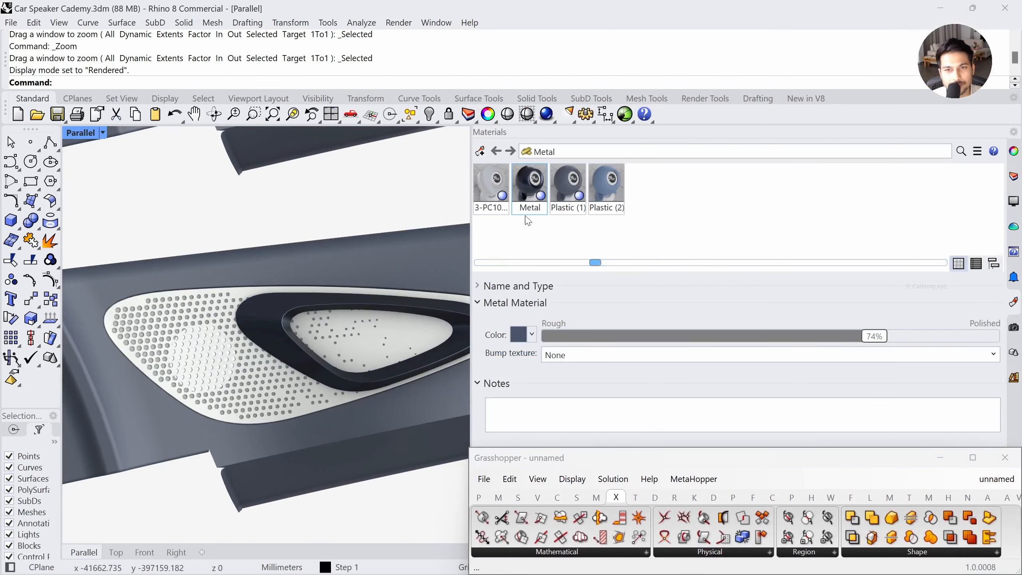
left_click(604, 195)
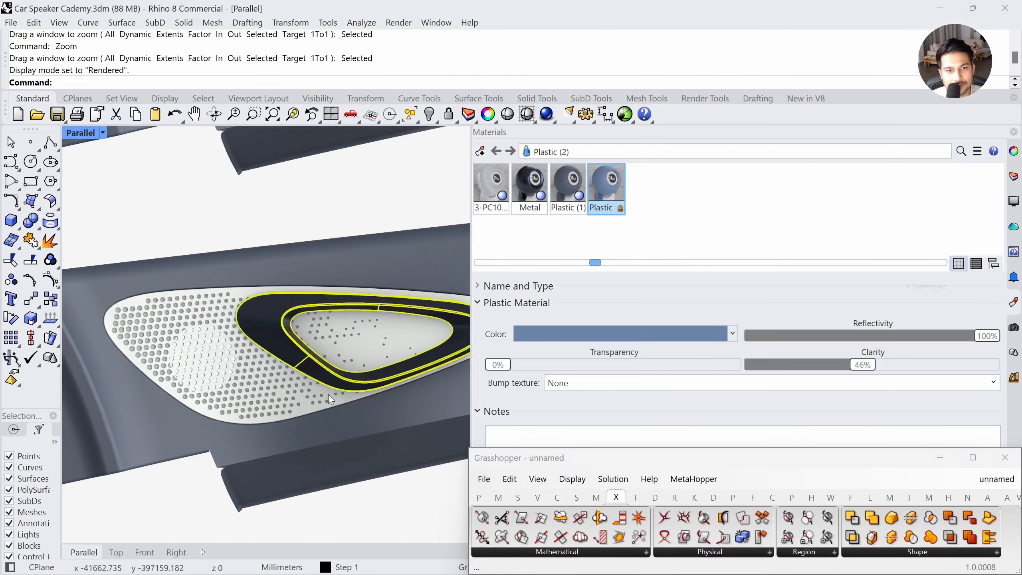
left_click(200, 217)
right_click_drag(256, 278, 310, 346)
Review the start of the Grasshopper definition, from the lofted curves through Staggered Quad Panels to the Area centroids
left_click_drag(696, 447, 725, 2)
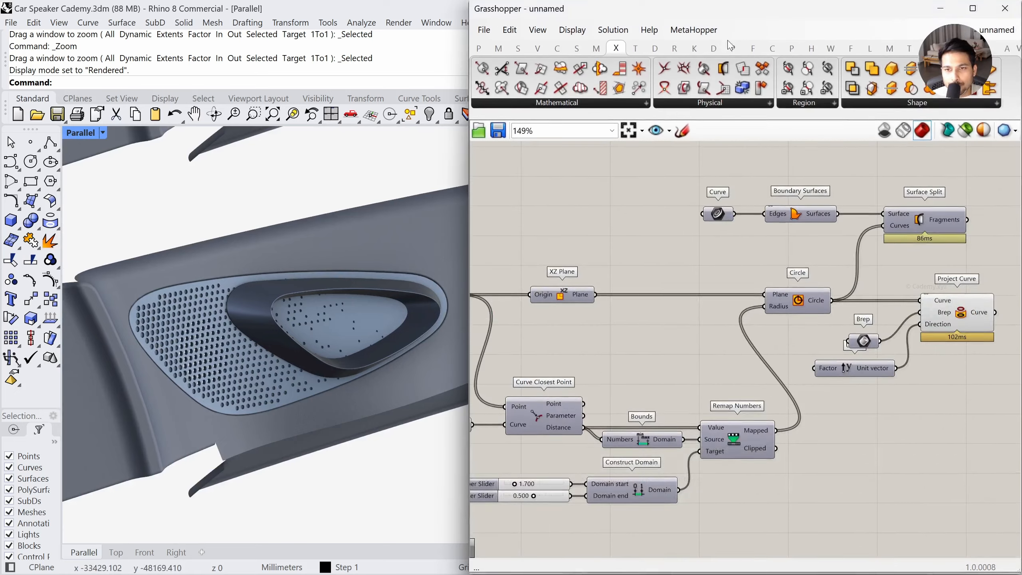
scroll(799, 362, "down", 4)
right_click_drag(499, 370, 885, 340)
scroll(720, 333, "up", 3)
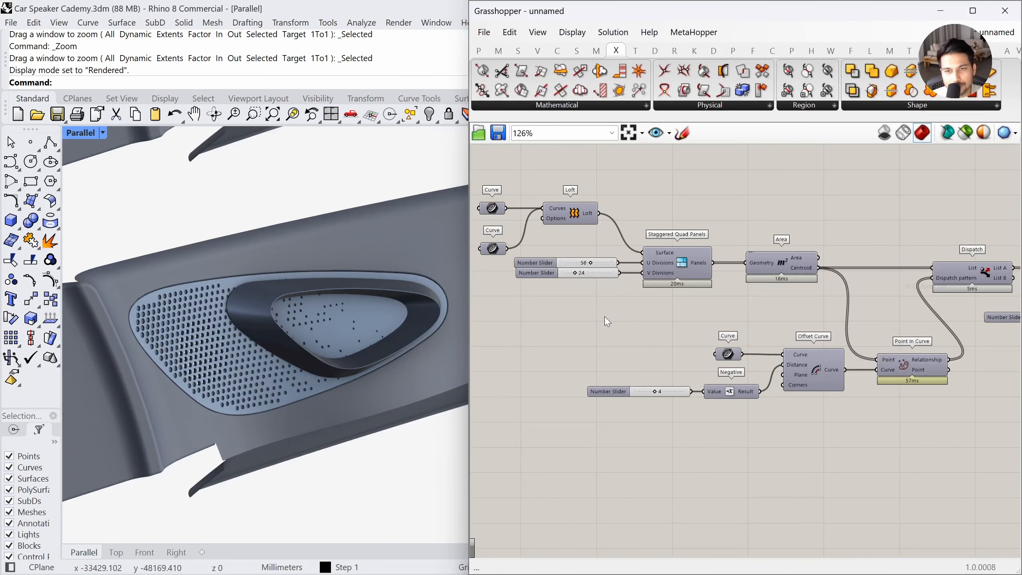
scroll(607, 320, "up", 1)
right_click_drag(772, 312, 752, 308)
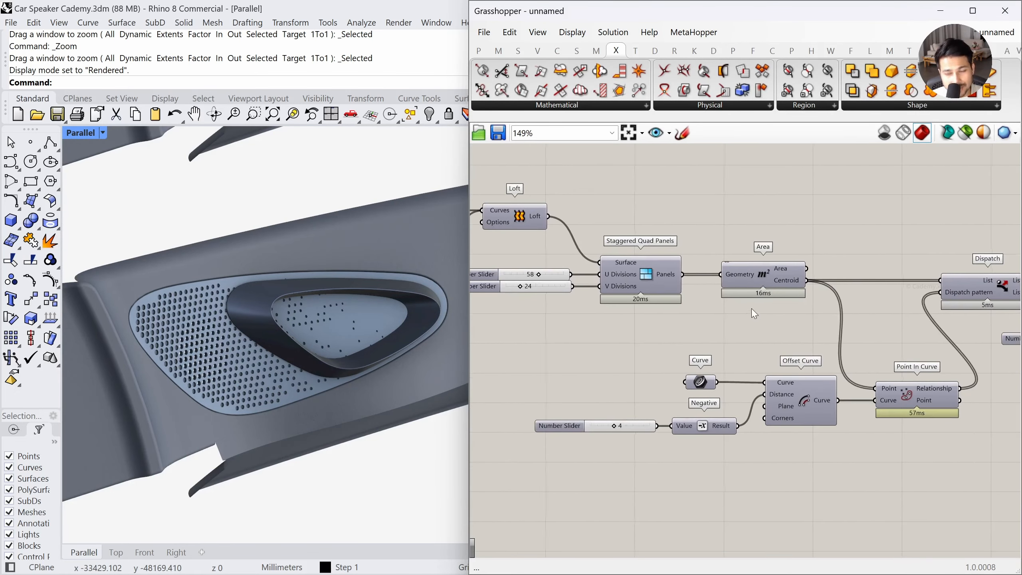
left_click(640, 274)
Review the rest of the definition, from Offset Curve and Dispatch through Jitter, Split List and Curve Closest Point to Remap Numbers
right_click_drag(783, 398, 667, 390)
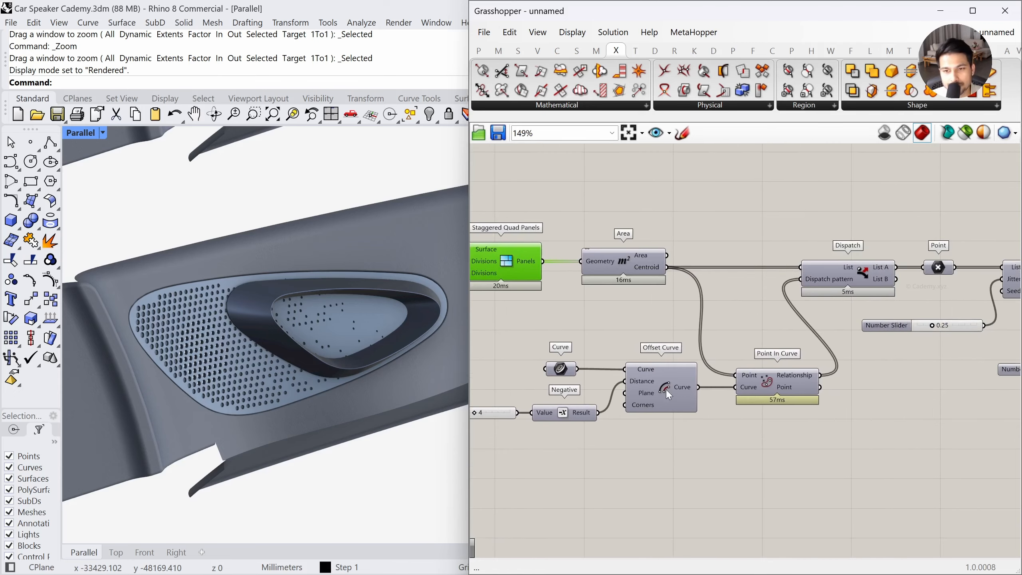
right_click_drag(873, 391, 717, 380)
right_click_drag(938, 380, 734, 364)
right_click_drag(812, 359, 595, 341)
right_click_drag(810, 385, 743, 370)
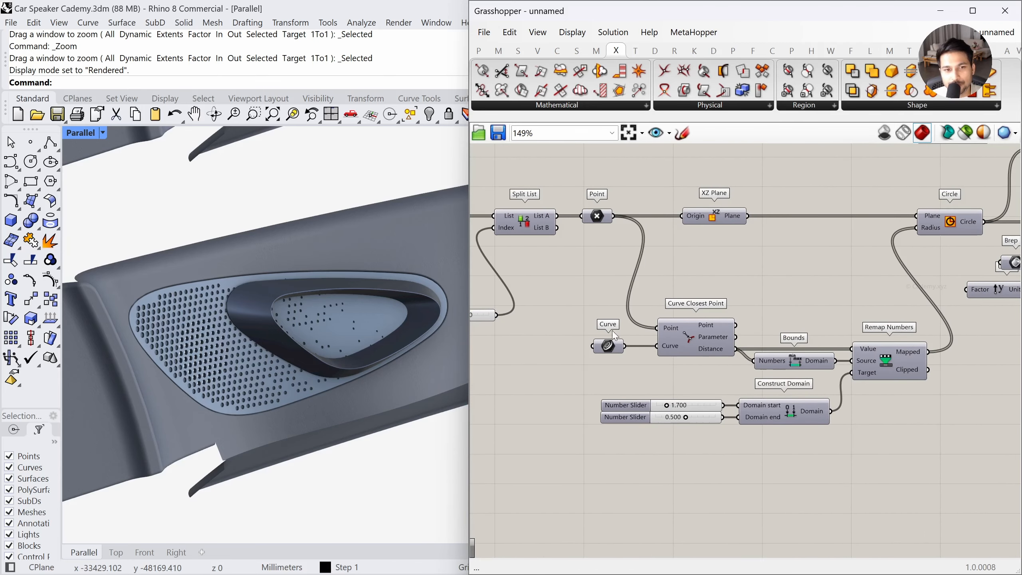
right_click_drag(700, 321, 695, 377)
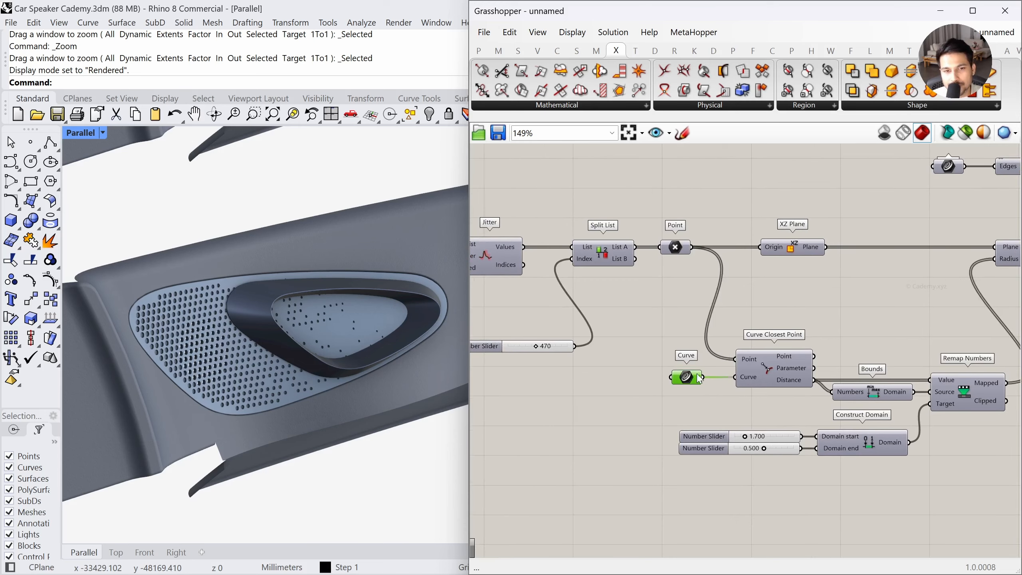
right_click_drag(871, 345, 737, 364)
scroll(756, 337, "down", 1)
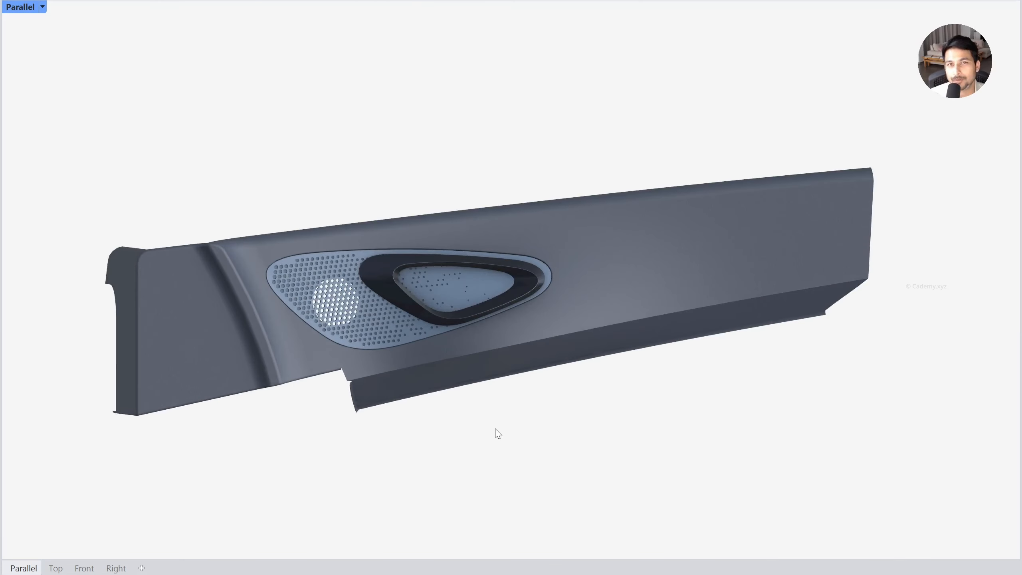
Examine the rendered door panel and perforated speaker grille from several angles in the maximized Parallel viewport
scroll(371, 329, "up", 5)
right_click_drag(433, 375, 267, 345)
scroll(273, 295, "up", 4)
scroll(363, 307, "down", 4)
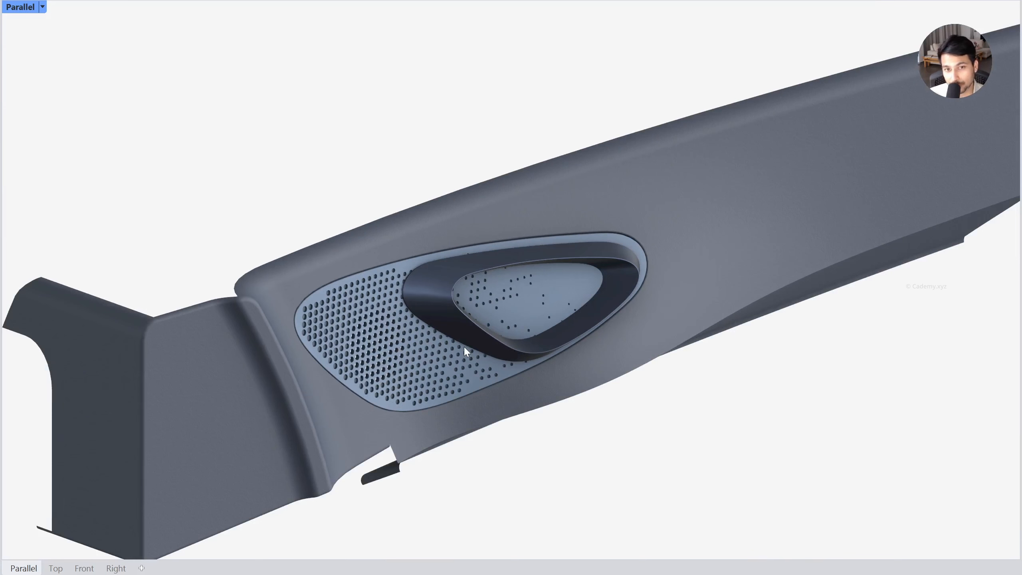
right_click_drag(465, 350, 347, 353)
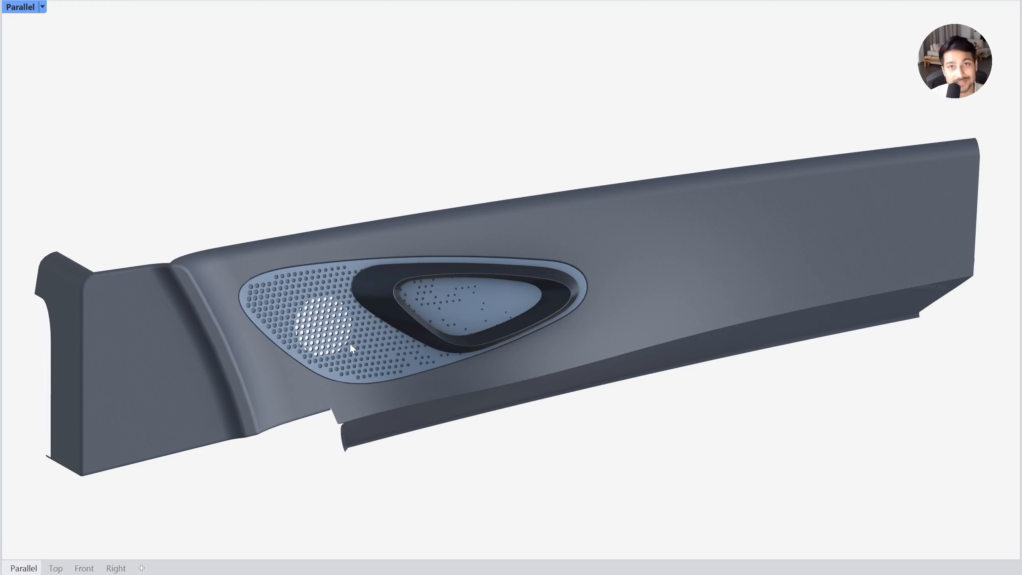
right_click_drag(350, 344, 375, 331)
scroll(403, 356, "up", 5)
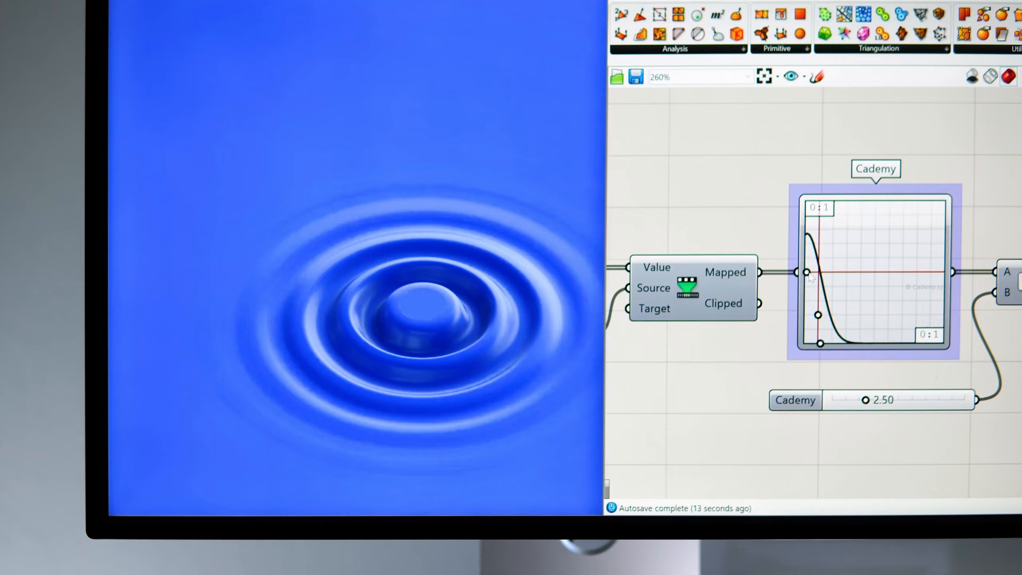
left_click_drag(807, 272, 924, 269)
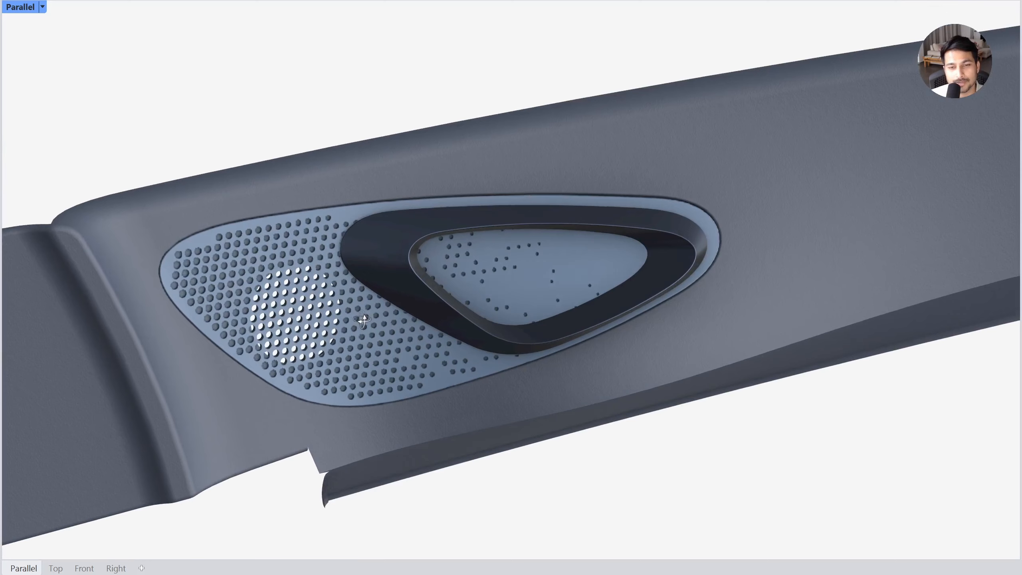
right_click_drag(362, 320, 361, 340)
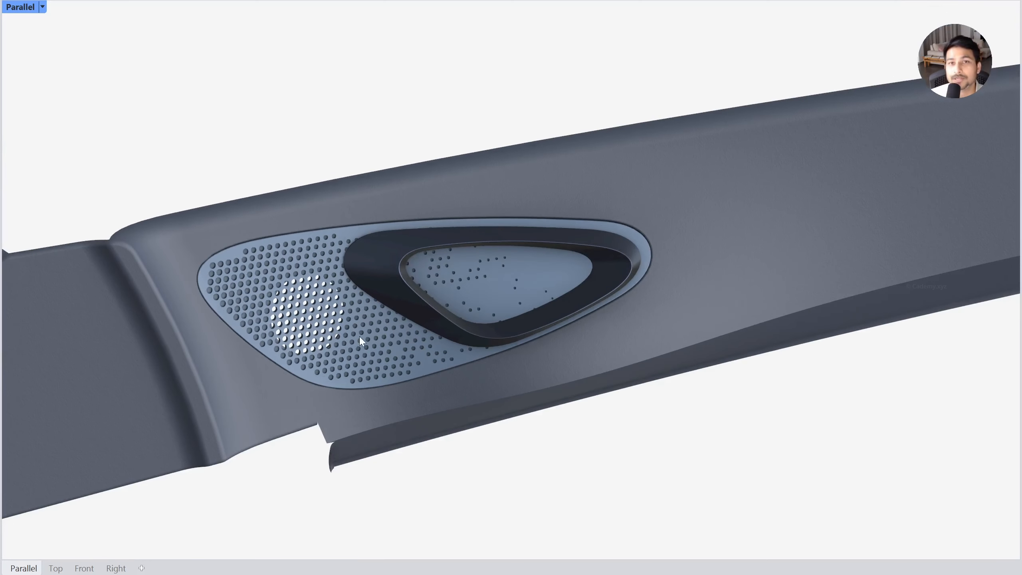